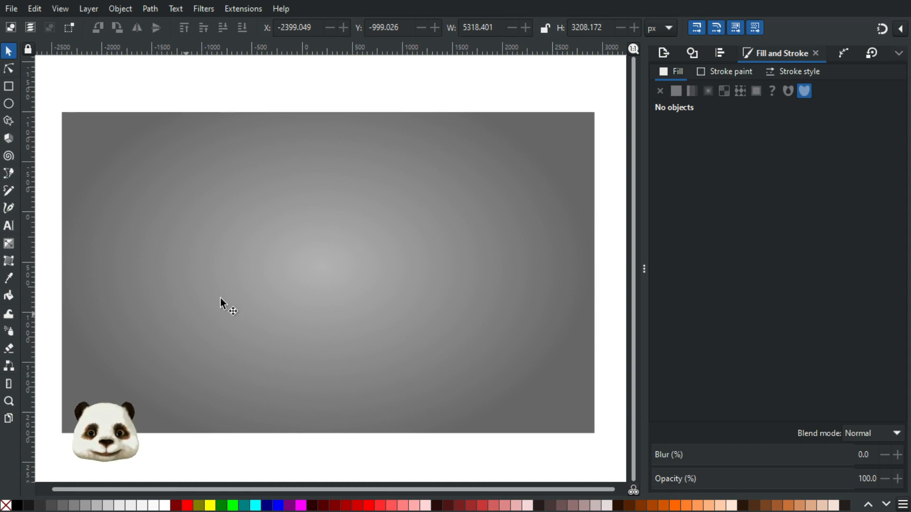
Step: Add the letter "S" as a text object near the middle of the grey gradient background
scroll(221, 297, "up", 1)
scroll(220, 298, "down", 1)
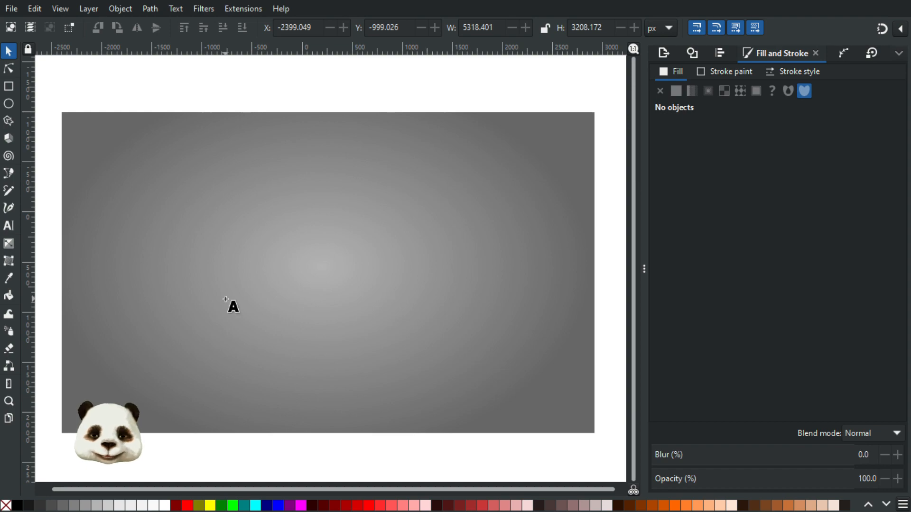
key("t")
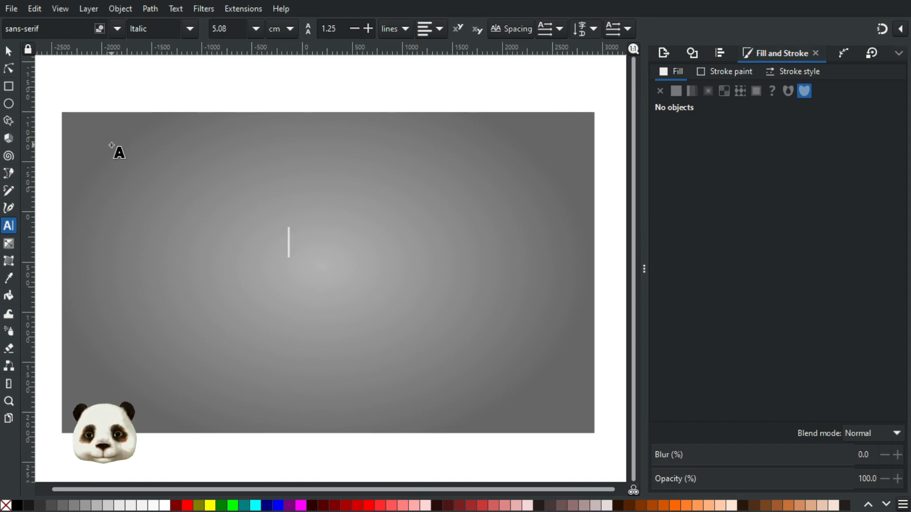
type("S")
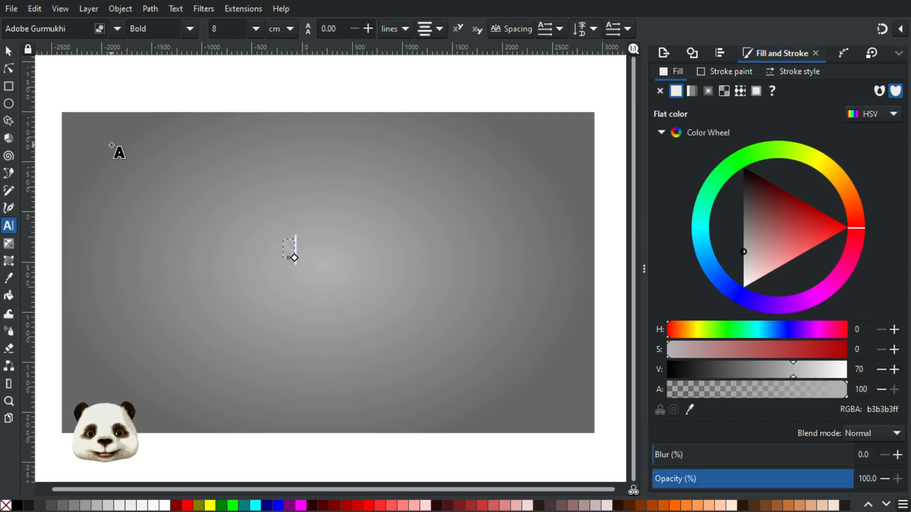
key("Return")
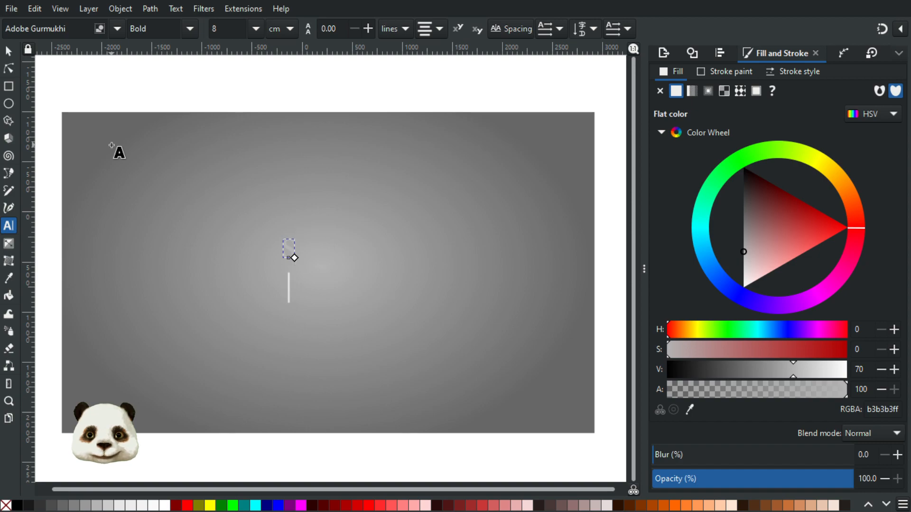
key("BackSpace")
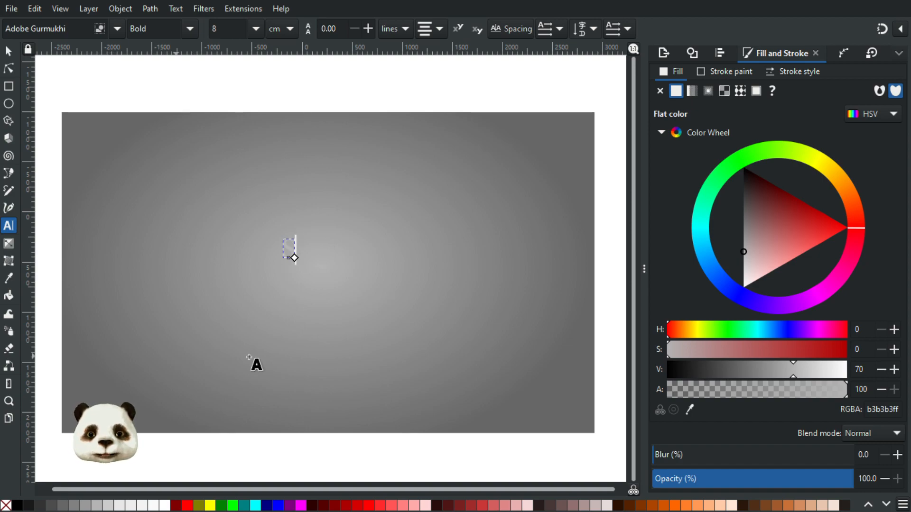
Step: Fill the letter S with the dark grey 333333
left_click(9, 51)
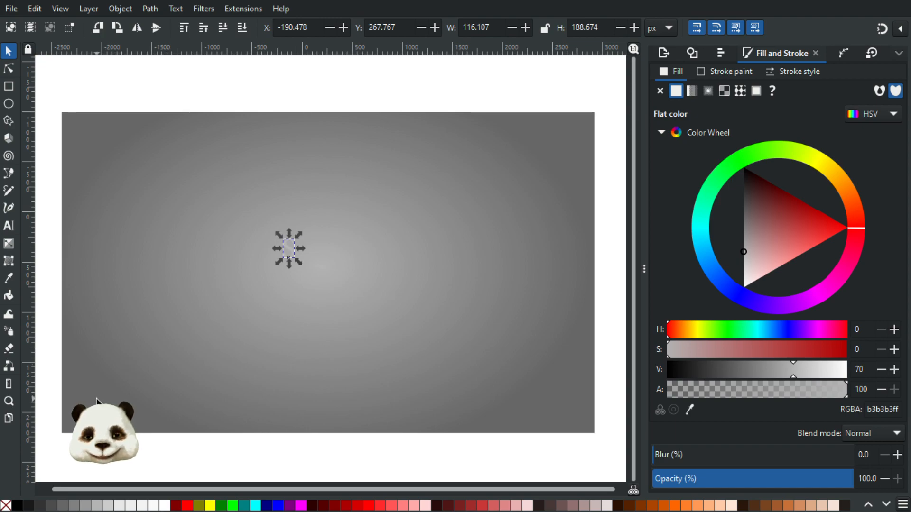
left_click(30, 504)
left_click(41, 505)
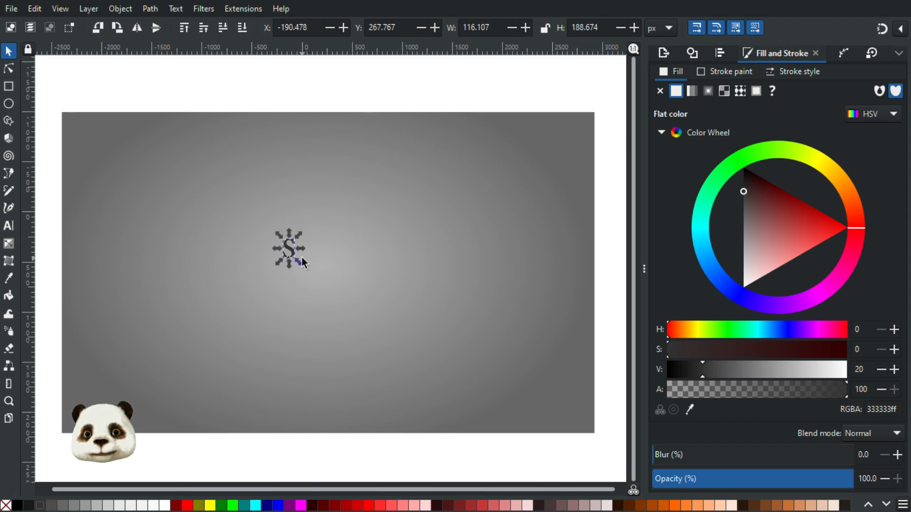
Step: Set the letter S's font size to 500 px, using pixels as the unit
key("t")
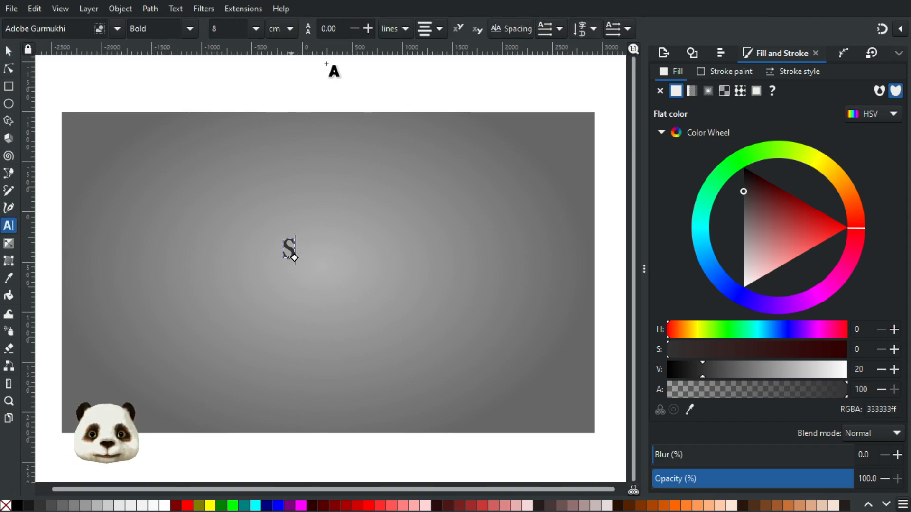
left_click(287, 29)
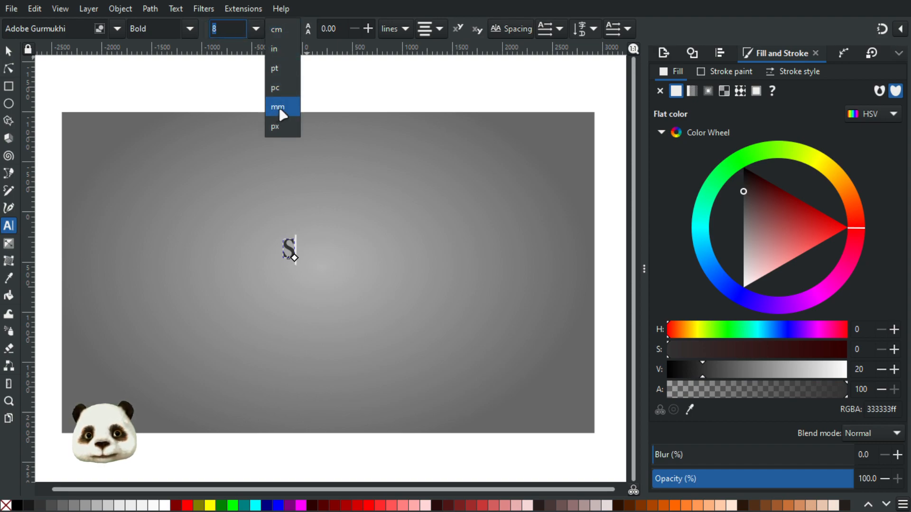
left_click(283, 126)
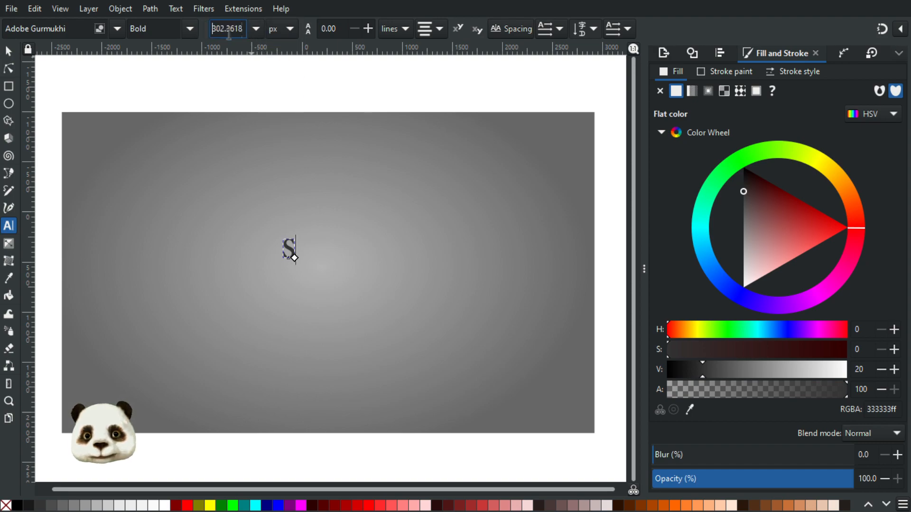
double_click(229, 32)
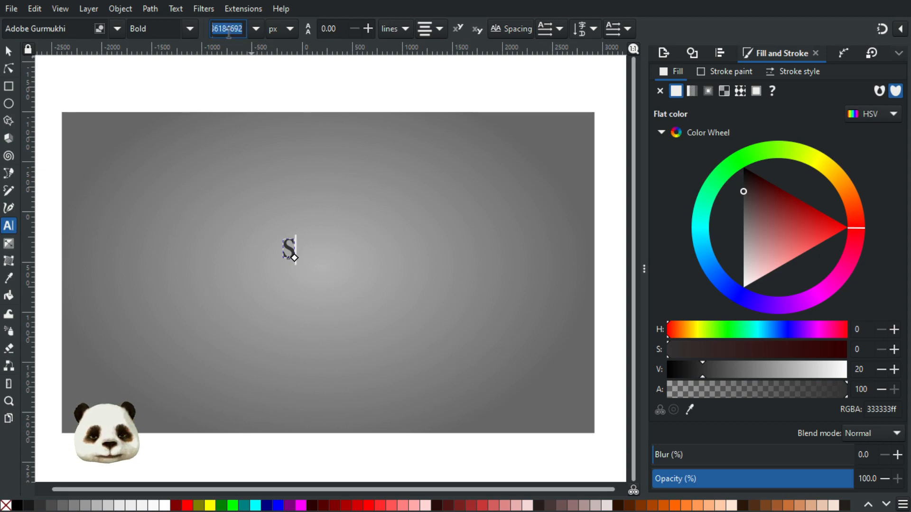
type("500")
key("Return")
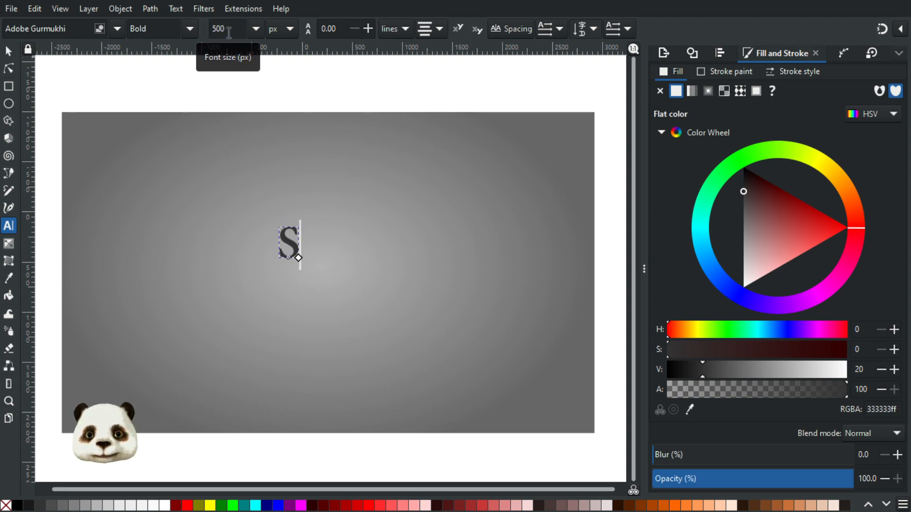
left_click(7, 53)
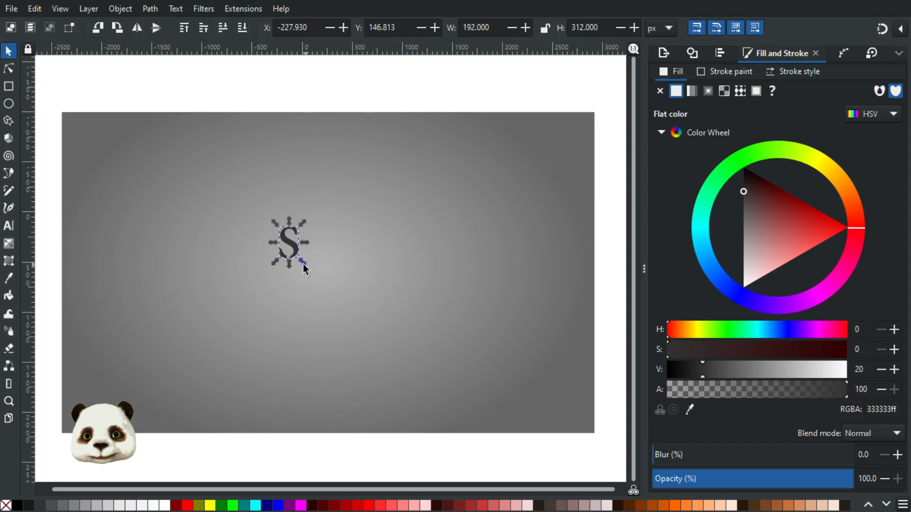
Step: Enlarge the letter S to about 940 by 1527 px and centre it on the gradient background
left_click_drag(303, 263, 440, 384)
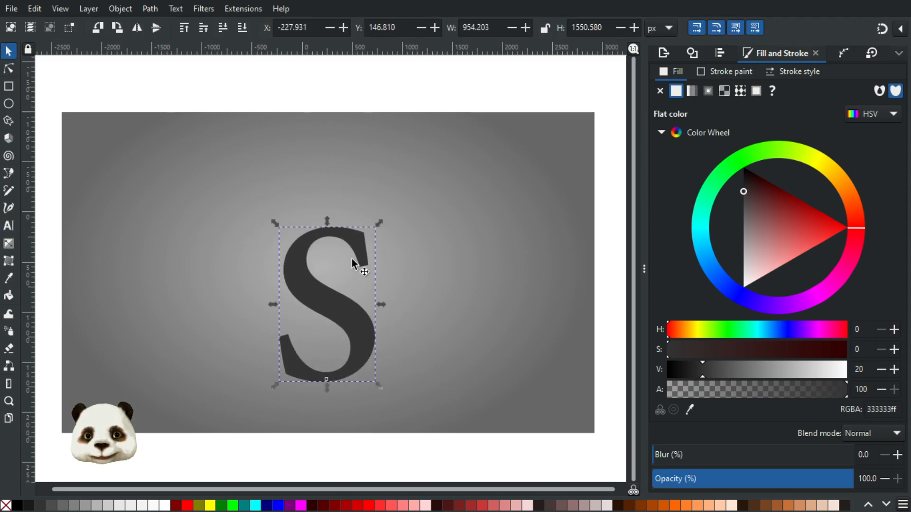
left_click_drag(269, 221, 233, 195)
left_click_drag(346, 305, 353, 290)
left_click_drag(263, 180, 273, 186)
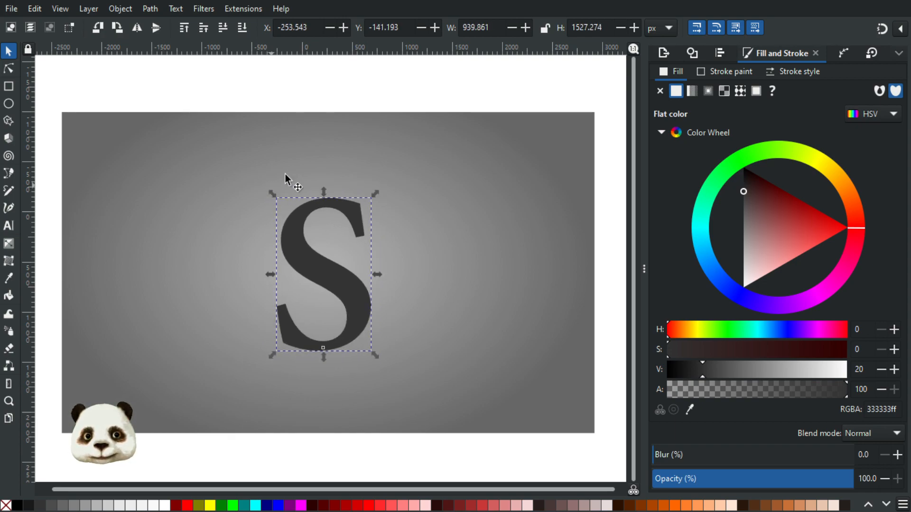
left_click(299, 105)
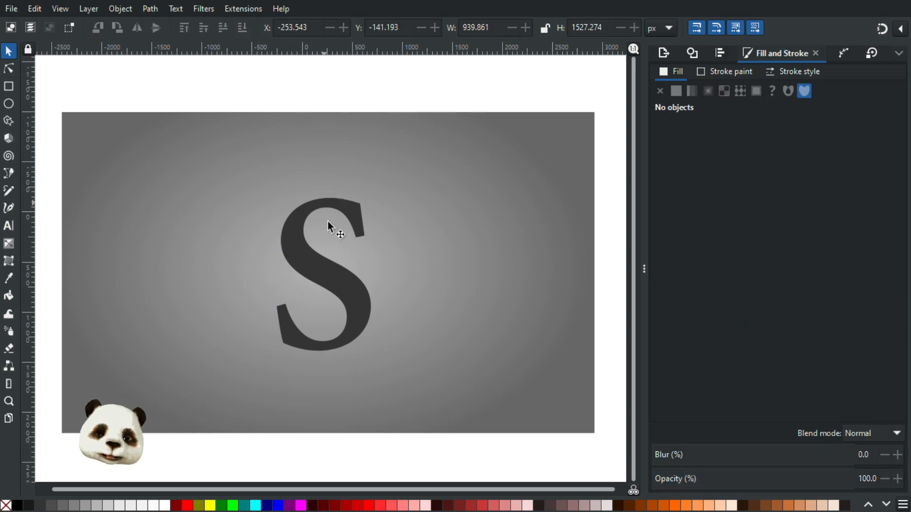
scroll(329, 294, "up", 1)
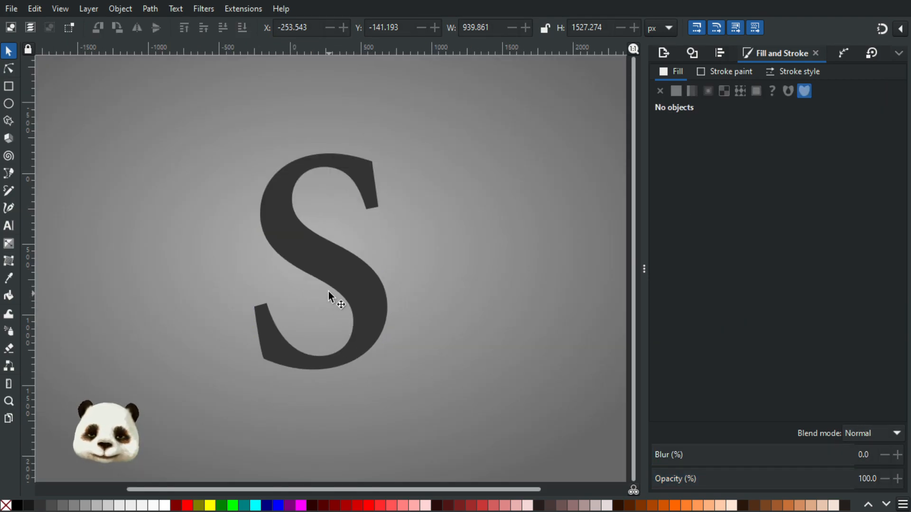
scroll(318, 288, "down", 1)
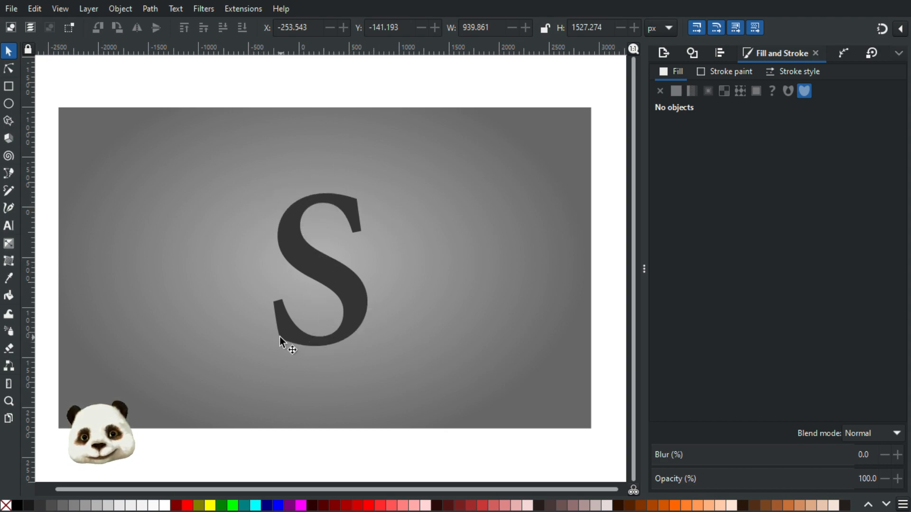
scroll(303, 324, "up", 1)
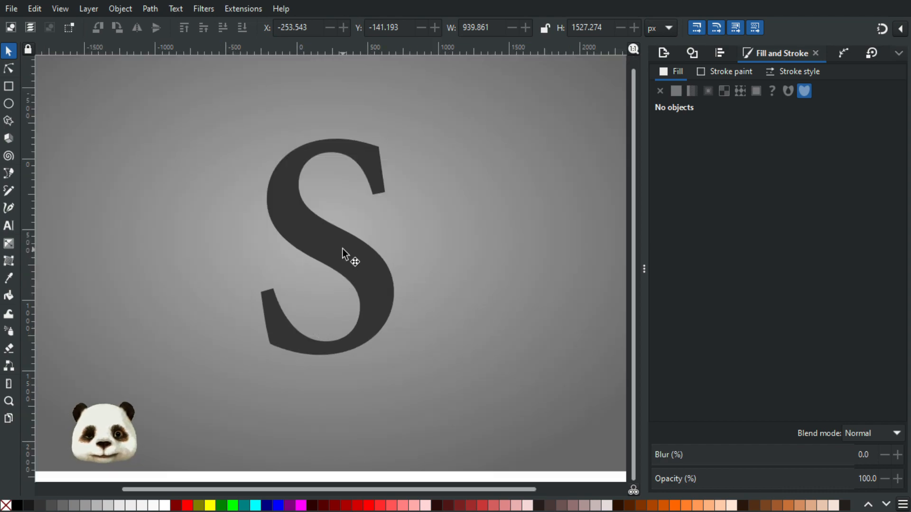
left_click(343, 248)
left_click_drag(441, 272, 445, 288)
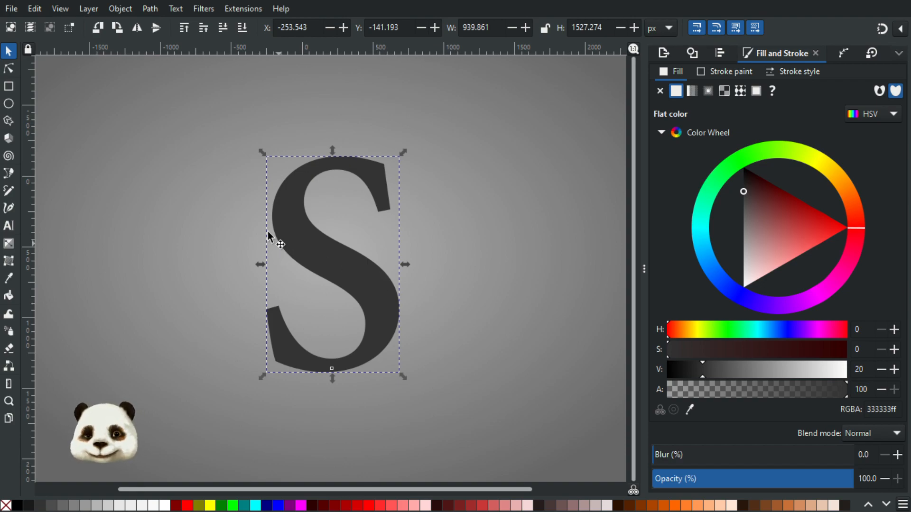
left_click(240, 181)
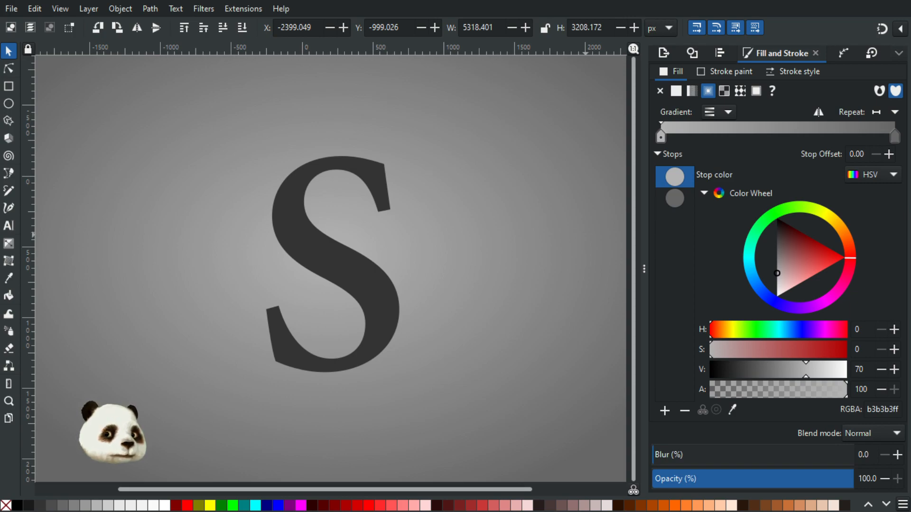
Step: Delete the enlarged letter S and add a new text "S" near the centre of the background
left_click(291, 234)
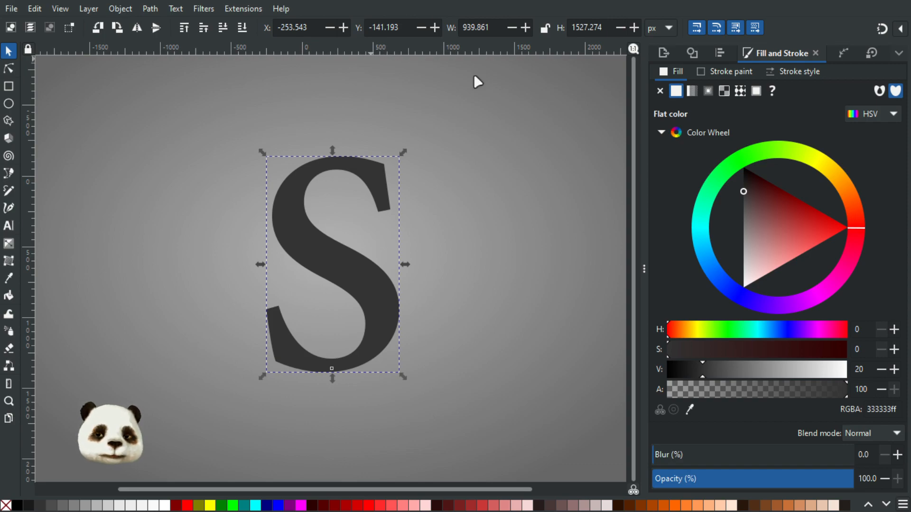
key("Delete")
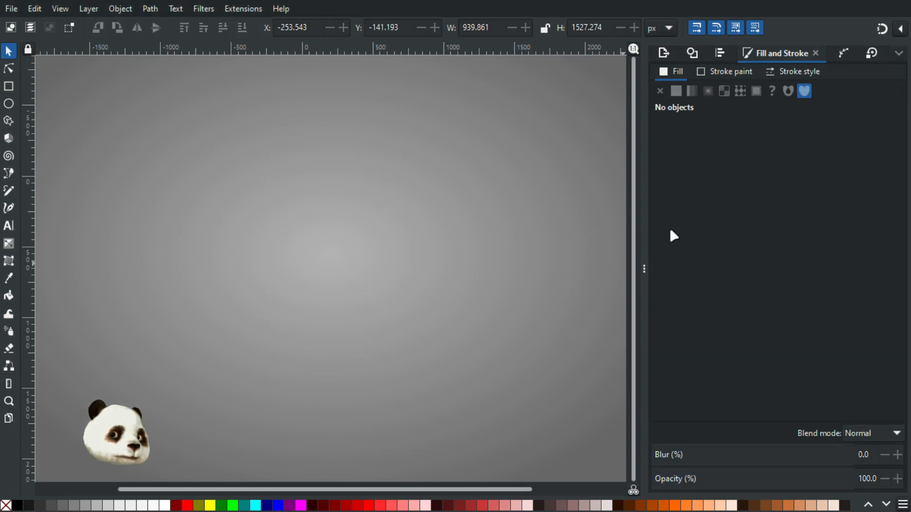
key("t")
left_click(317, 237)
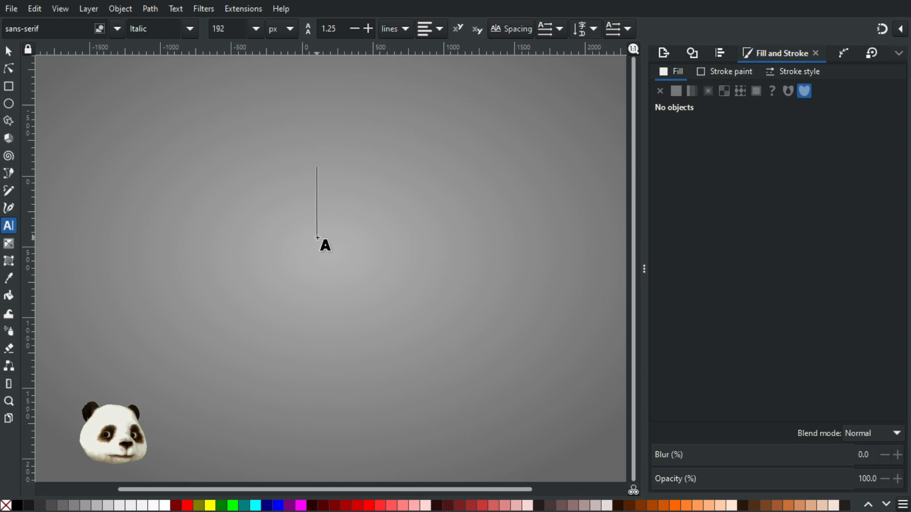
type("S")
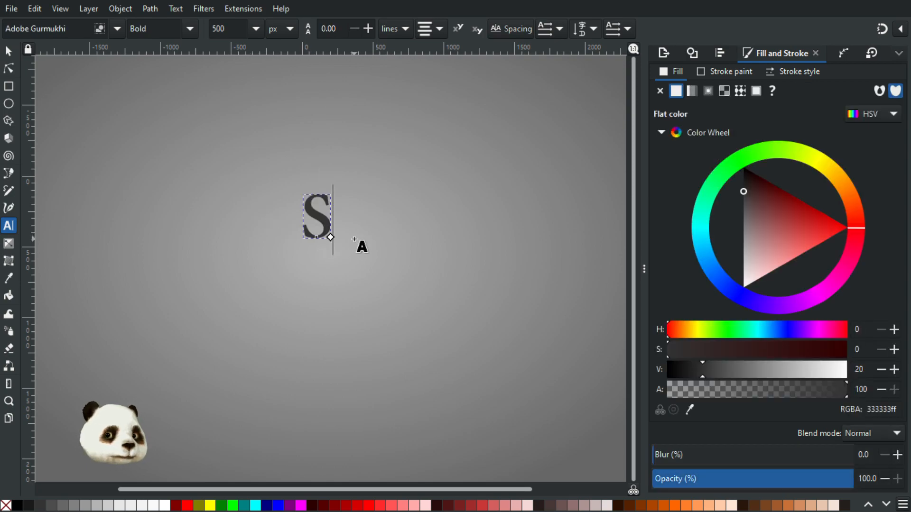
left_click(8, 51)
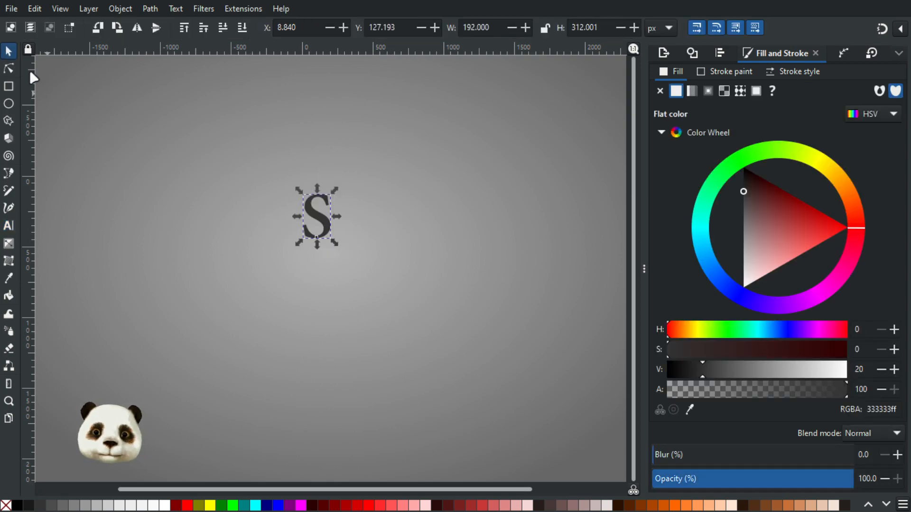
Step: Enlarge the new letter S to about 1052 by 1709 px and centre it on the gradient background
left_click(443, 316)
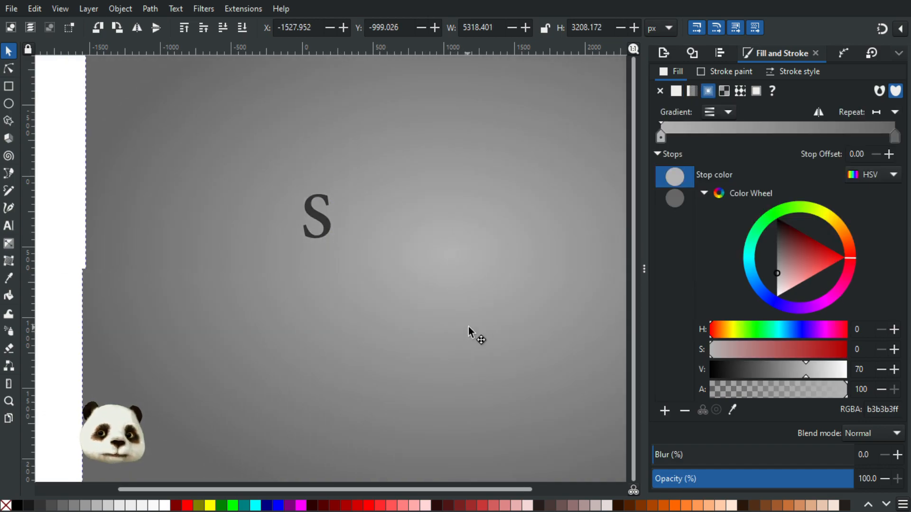
key("ctrl+z")
left_click(323, 222)
left_click_drag(337, 244, 528, 383)
left_click_drag(299, 190, 212, 109)
left_click_drag(392, 296, 406, 318)
scroll(453, 306, "down", 1, "ctrl")
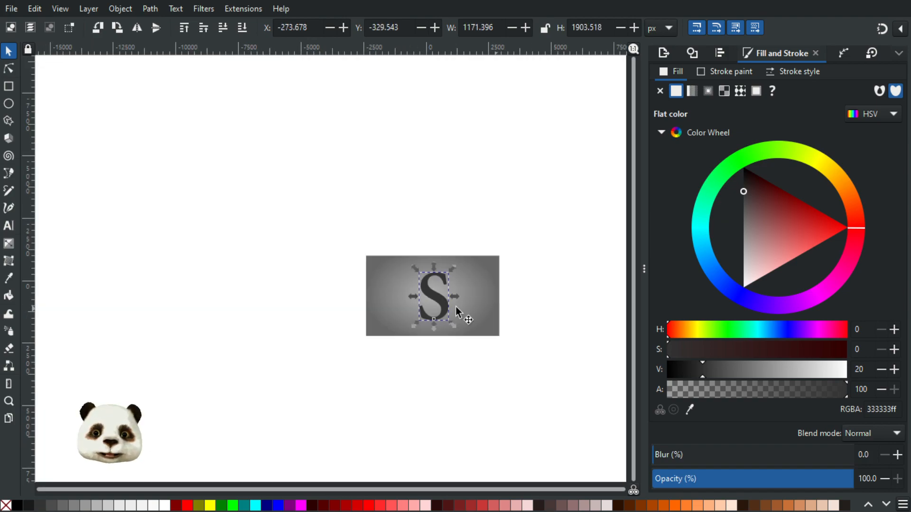
left_click_drag(432, 362, 428, 357)
scroll(436, 331, "up", 1)
left_click_drag(523, 271, 539, 310)
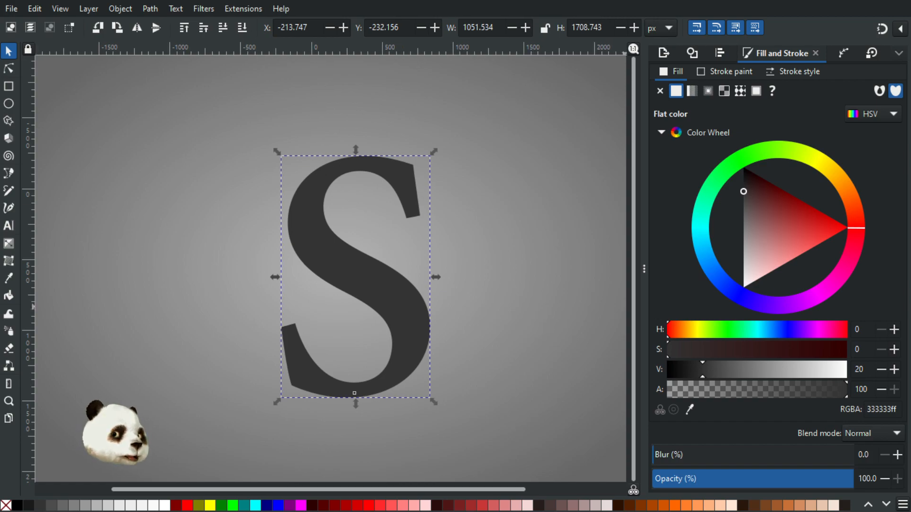
left_click(707, 90)
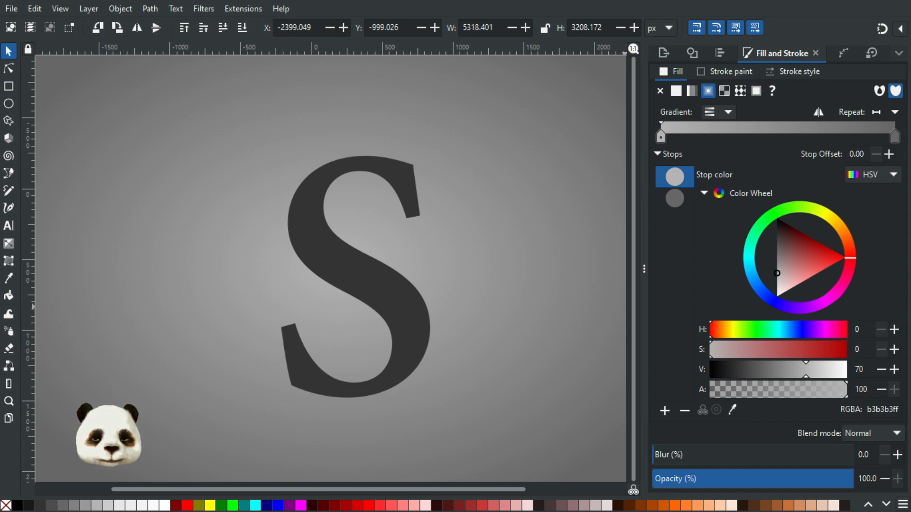
key("Tab")
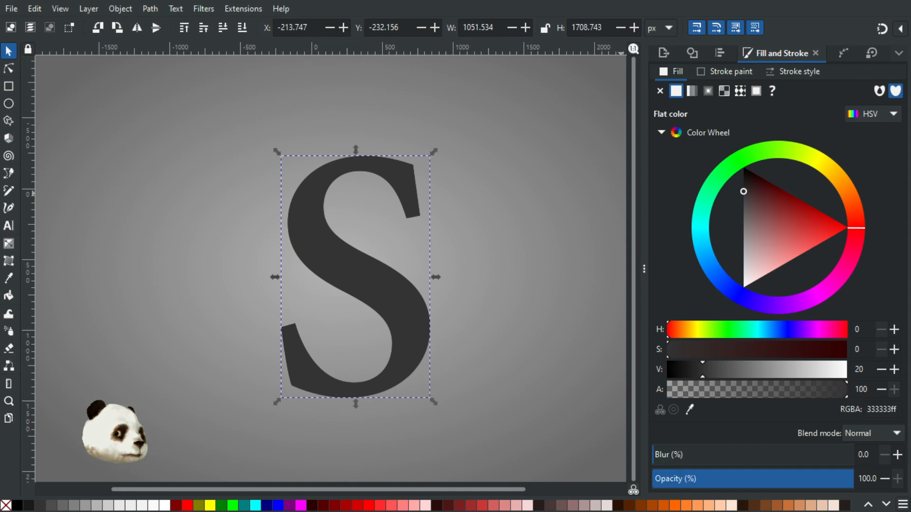
Step: Add a new layer named "Black" above the current layer
key("ctrl+shift+n")
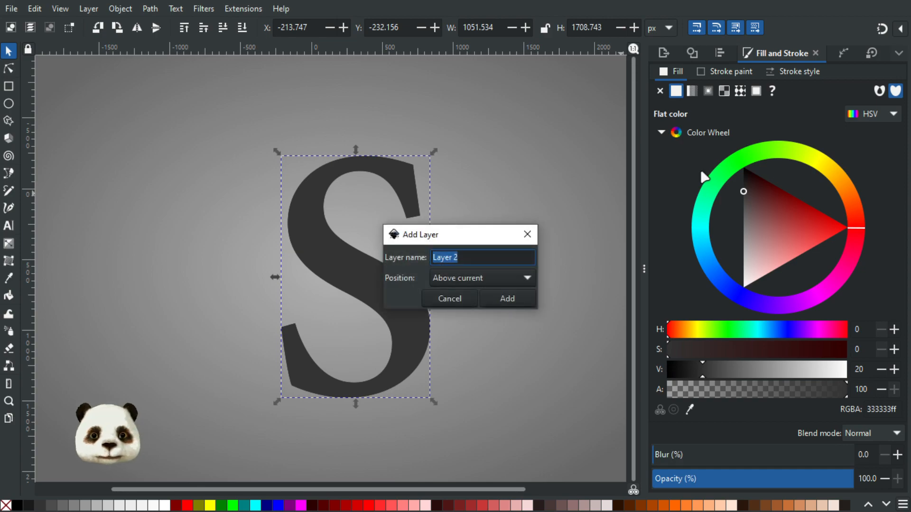
type("B")
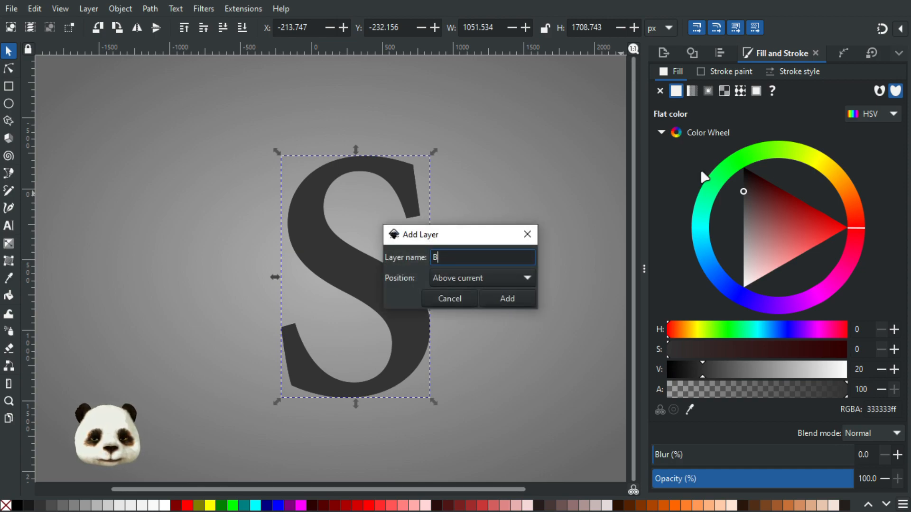
type("a")
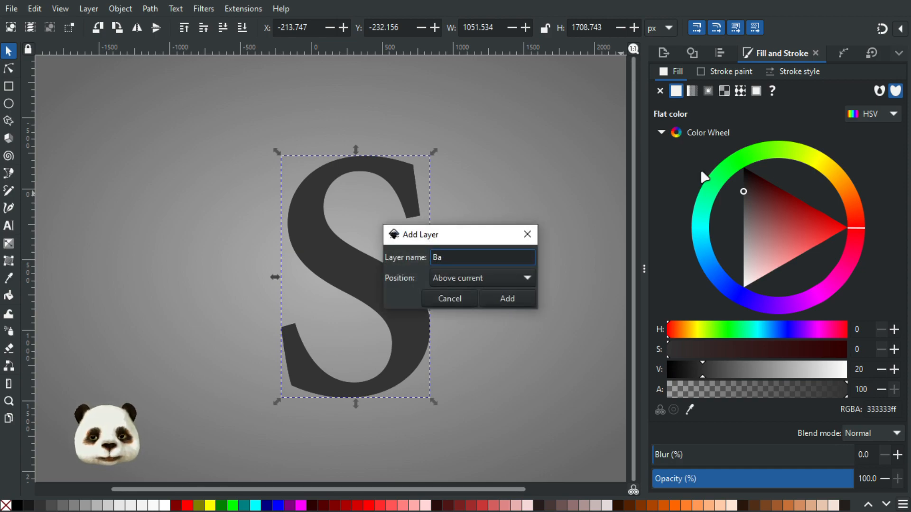
key("BackSpace")
type("lack")
key("Return")
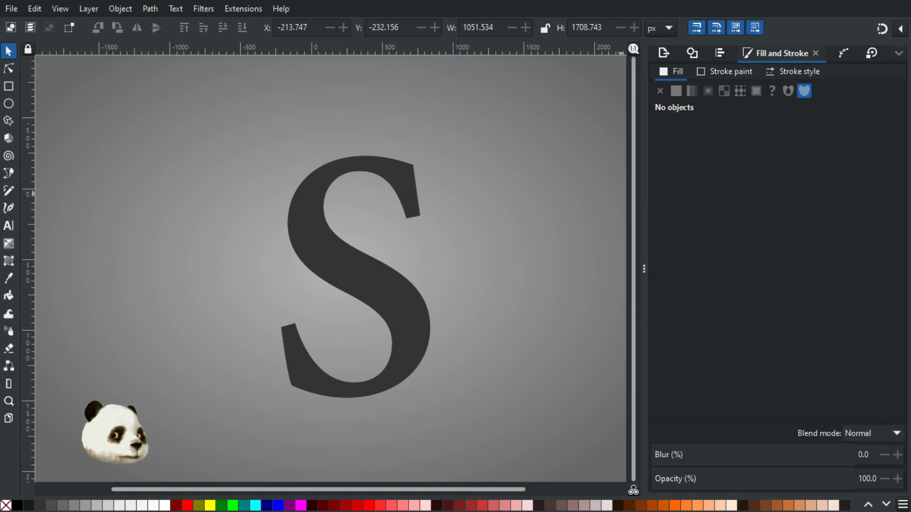
Step: Group the gradient background and convert the letter S to a path
key("ctrl+alt+a")
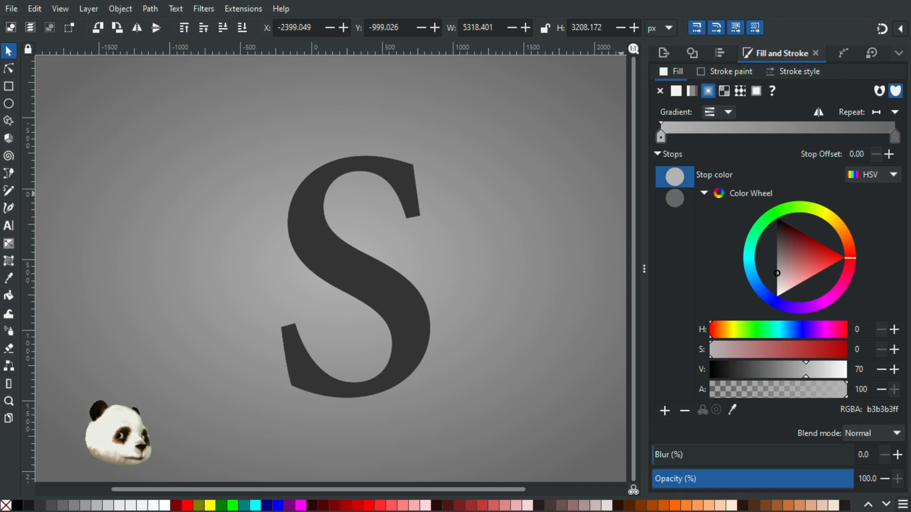
key("ctrl+g")
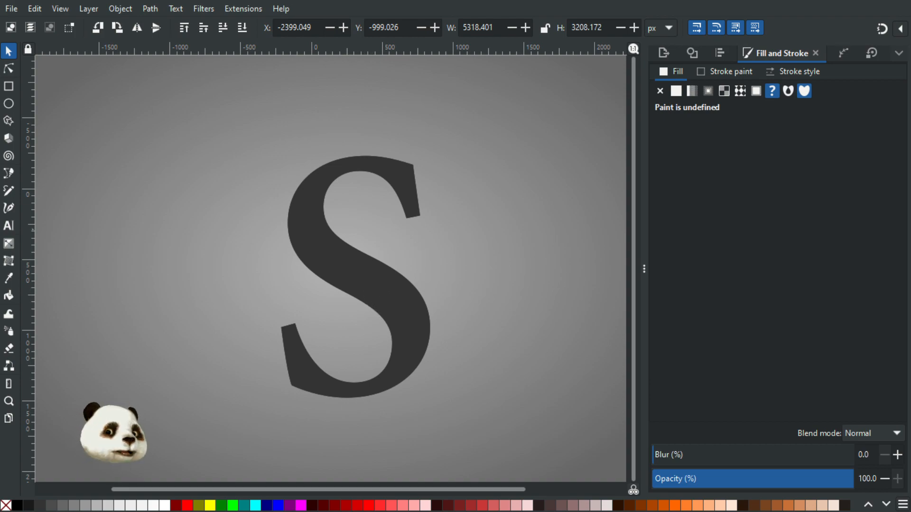
left_click(355, 272)
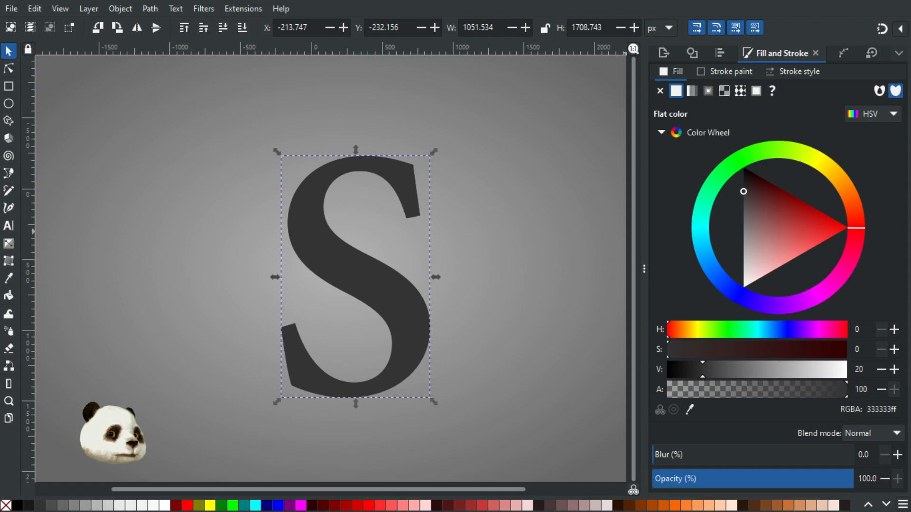
key("ctrl+shift+c")
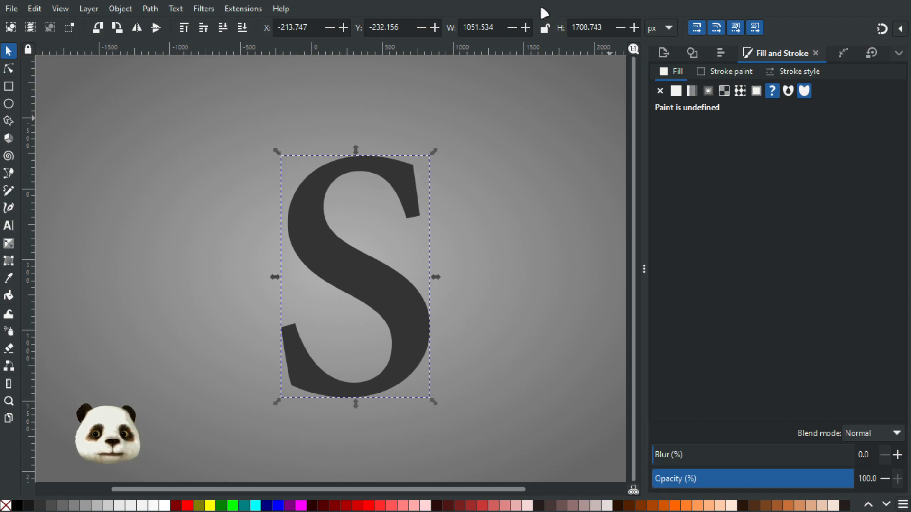
left_click(545, 225)
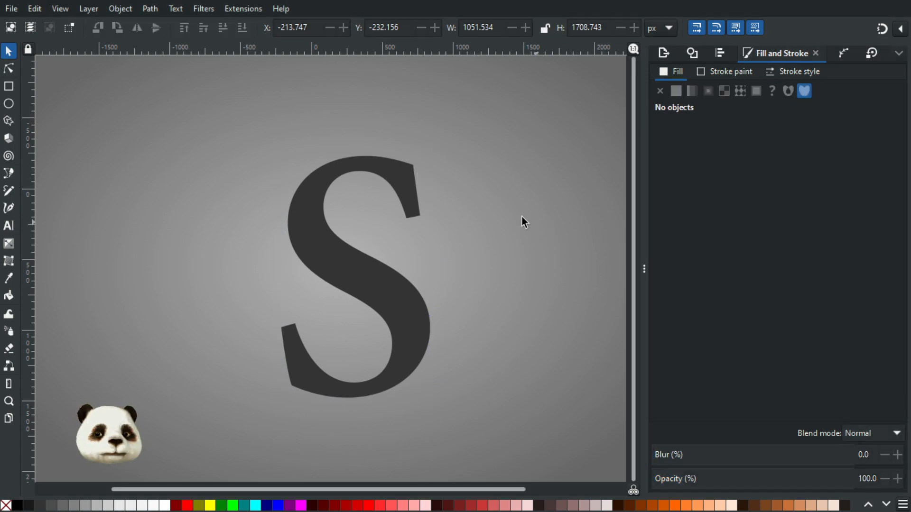
Step: Draw a curved leaf about 114 by 259 px on the upper-left outer edge of the S and fill it green (008000)
key("b")
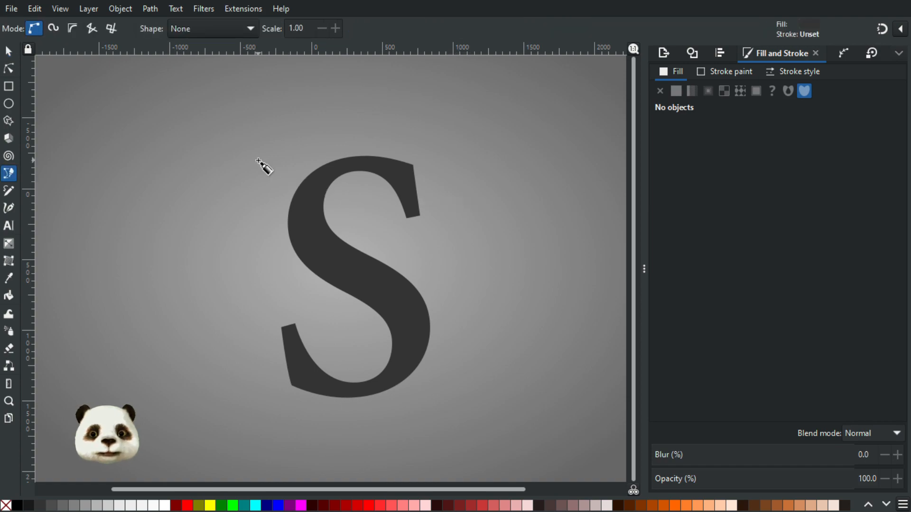
scroll(260, 167, "up", 2)
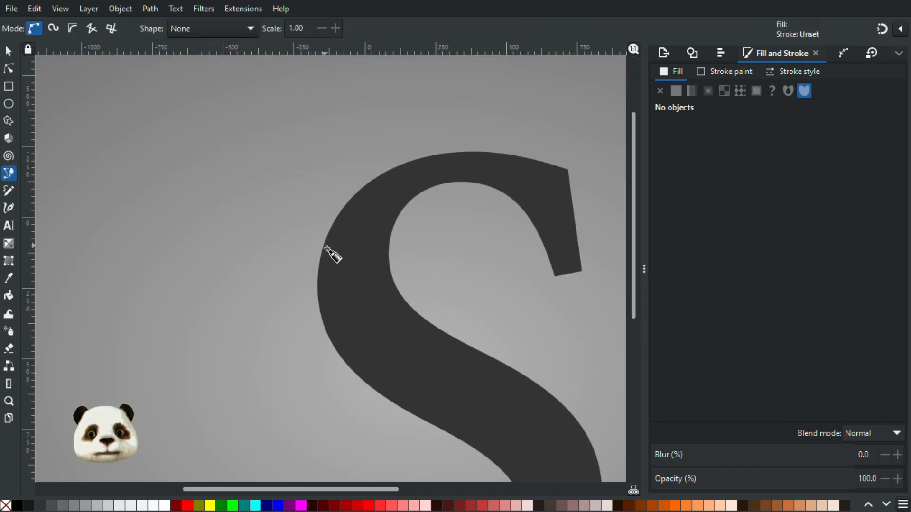
scroll(315, 247, "up", 2)
left_click(328, 280)
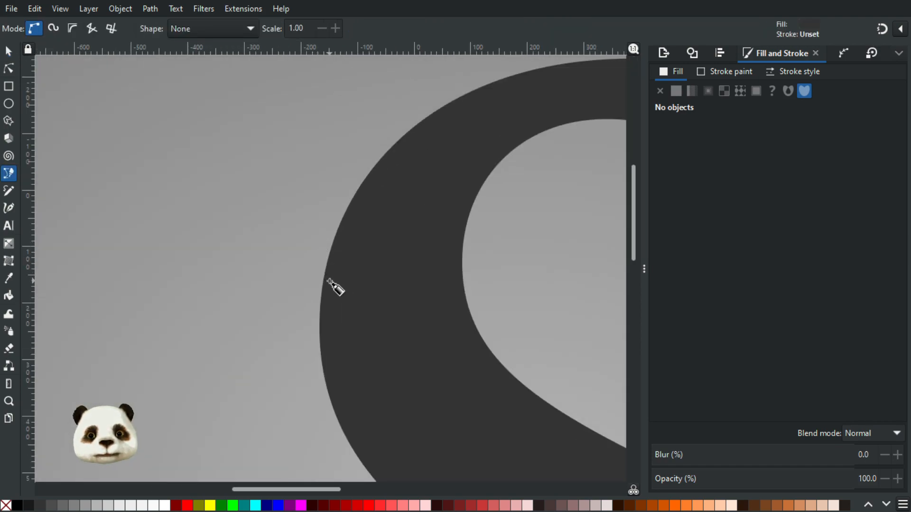
left_click_drag(304, 255, 283, 189)
key("BackSpace")
left_click_drag(271, 137, 268, 128)
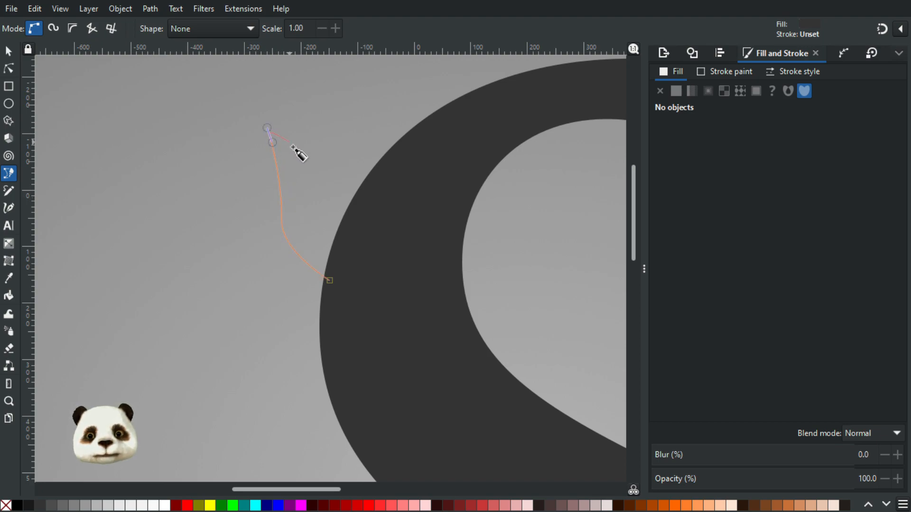
left_click_drag(310, 178, 331, 206)
key("ctrl+z")
left_click_drag(329, 280, 325, 311)
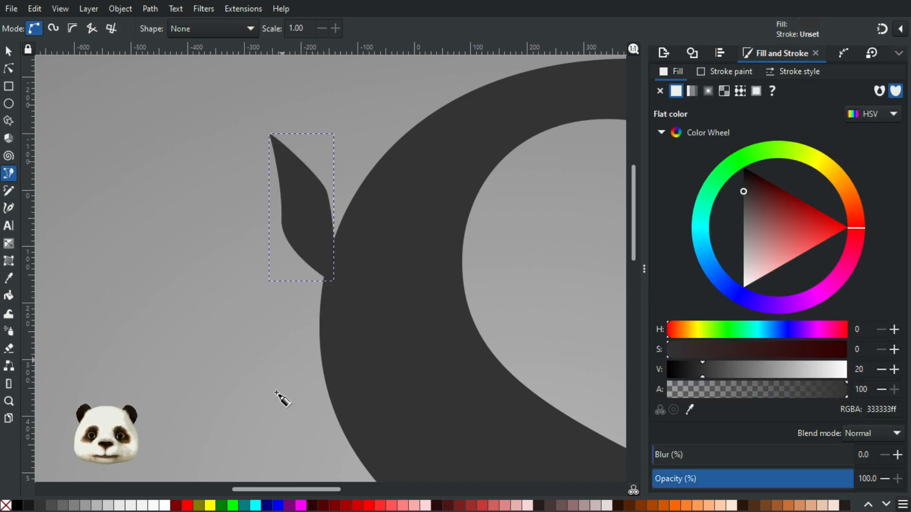
left_click(223, 506)
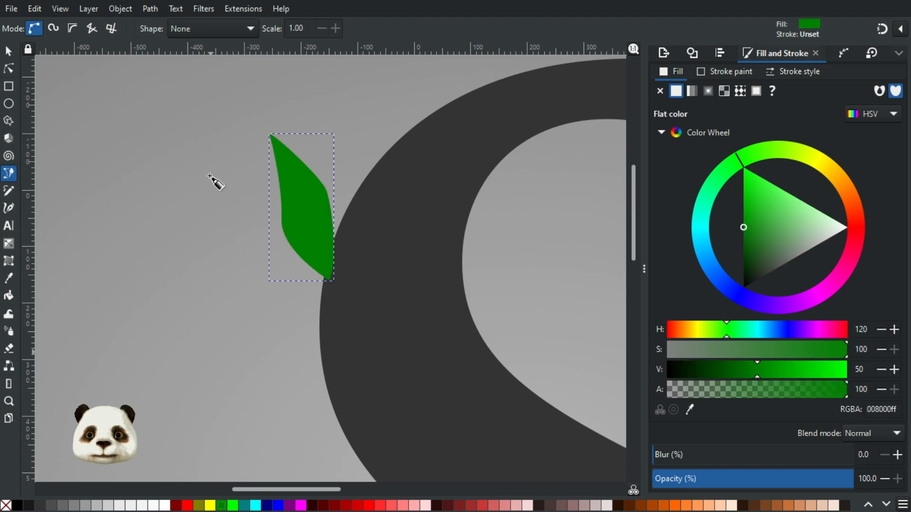
Step: Enlarge the green leaf to about 159 by 362 px and group it
left_click(9, 51)
scroll(136, 129, "down", 3)
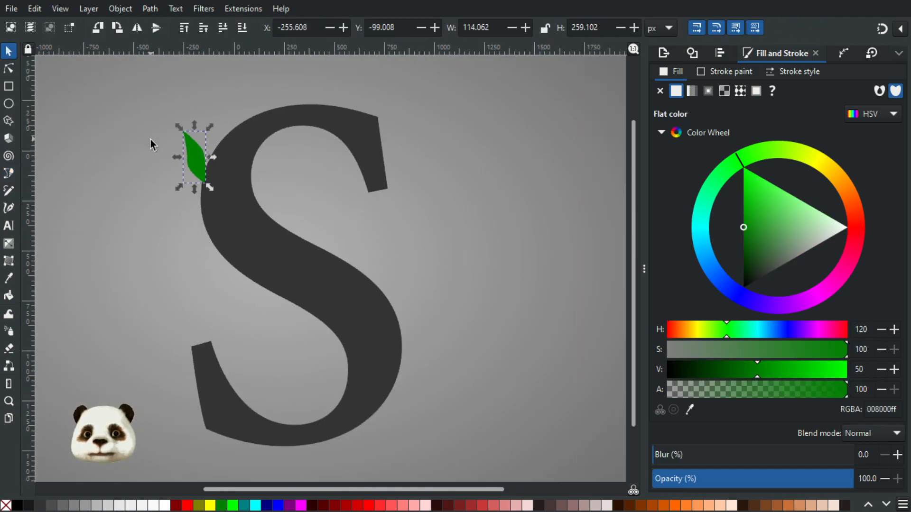
left_click_drag(152, 136, 296, 256)
left_click_drag(352, 301, 342, 309)
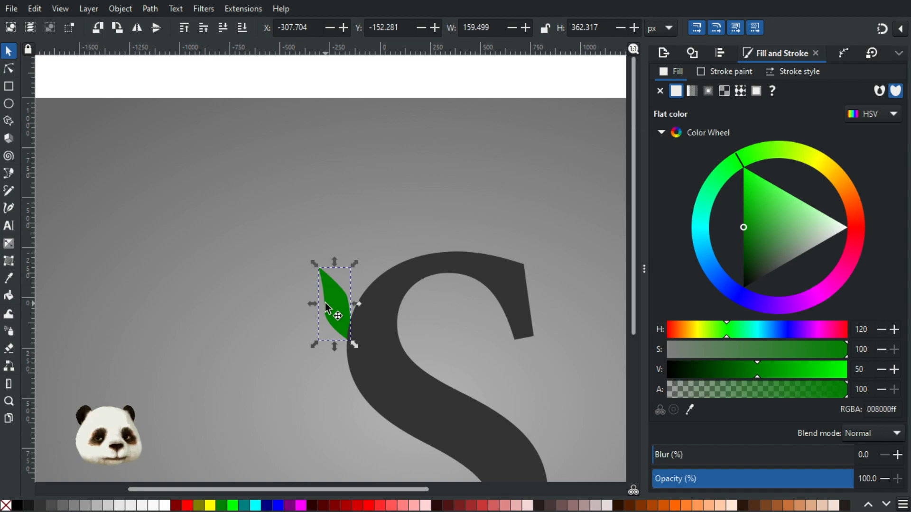
key("ctrl+g")
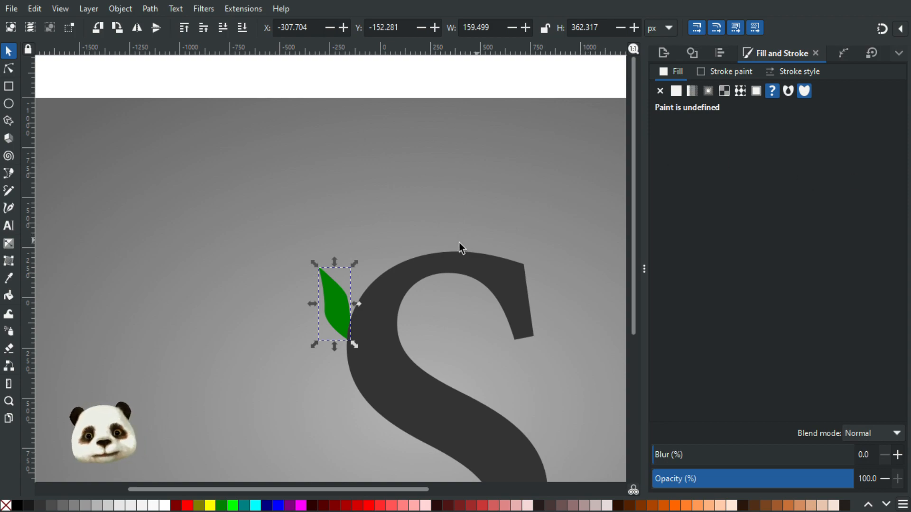
Step: Try flipping the green leaf horizontally
scroll(356, 274, "up", 1)
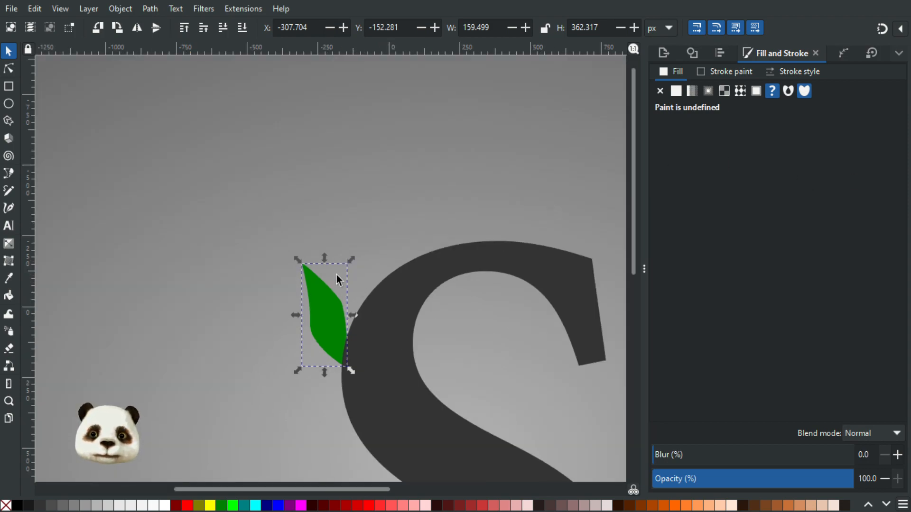
left_click(311, 290)
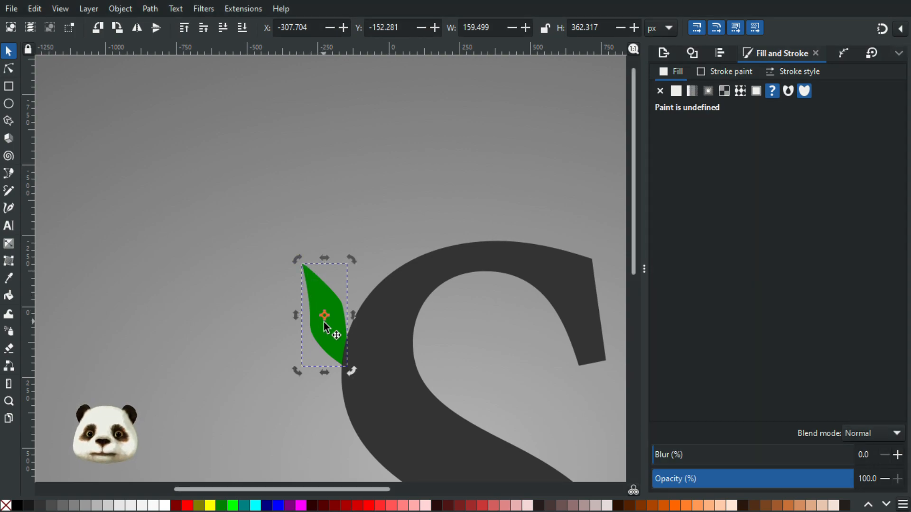
left_click(137, 28)
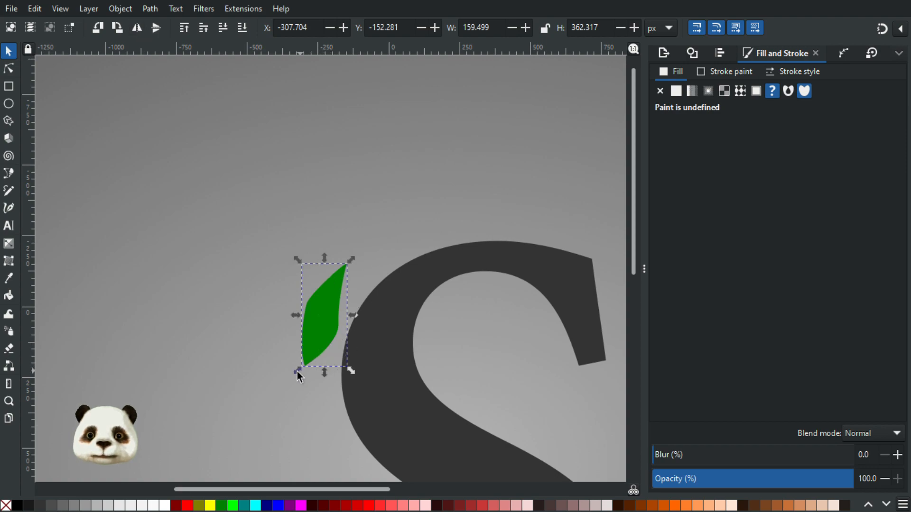
Step: Rotate the leaf counterclockwise away from the S and round out its lower-left edge by reshaping the curve at the lower node
left_click_drag(301, 379, 314, 351)
left_click(314, 351)
left_click(8, 69)
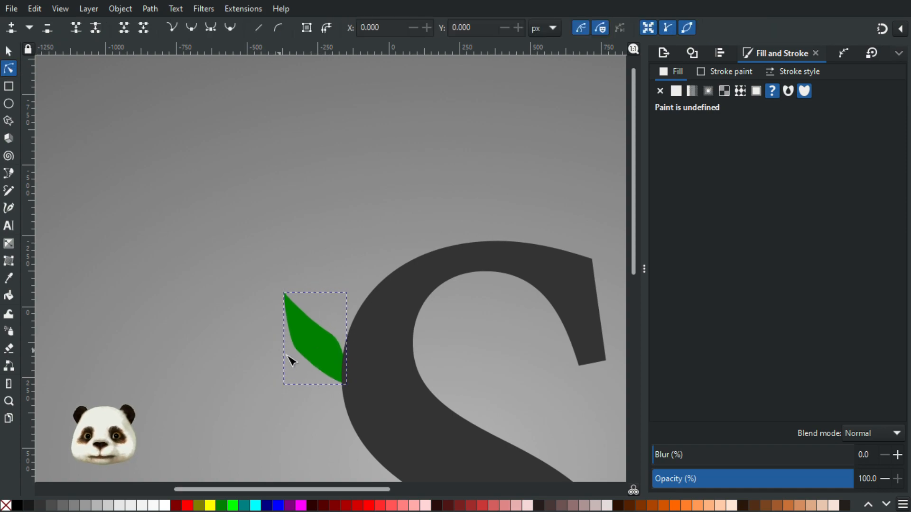
left_click(296, 349)
double_click(304, 364)
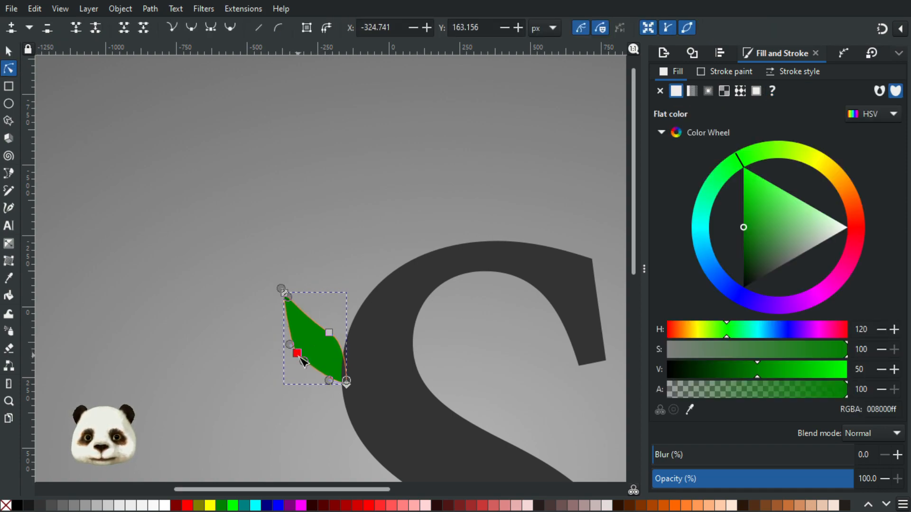
left_click_drag(291, 343, 285, 332)
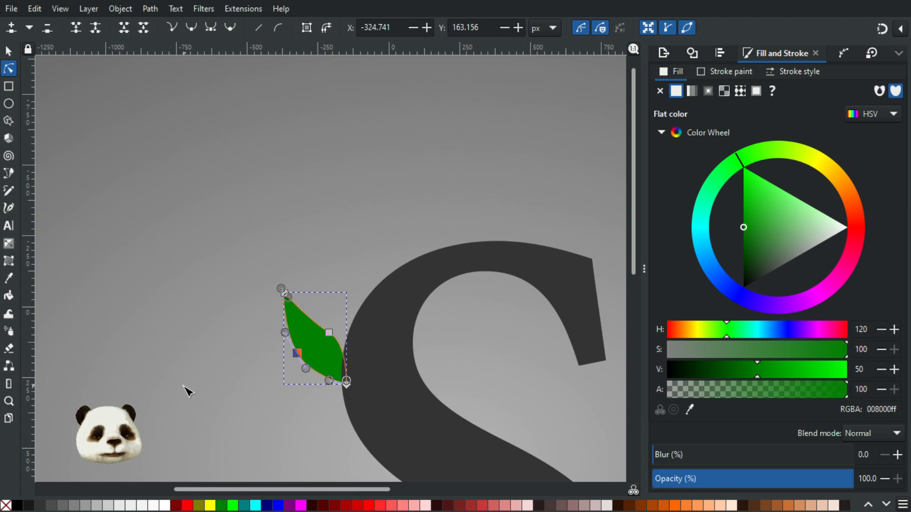
left_click(294, 227)
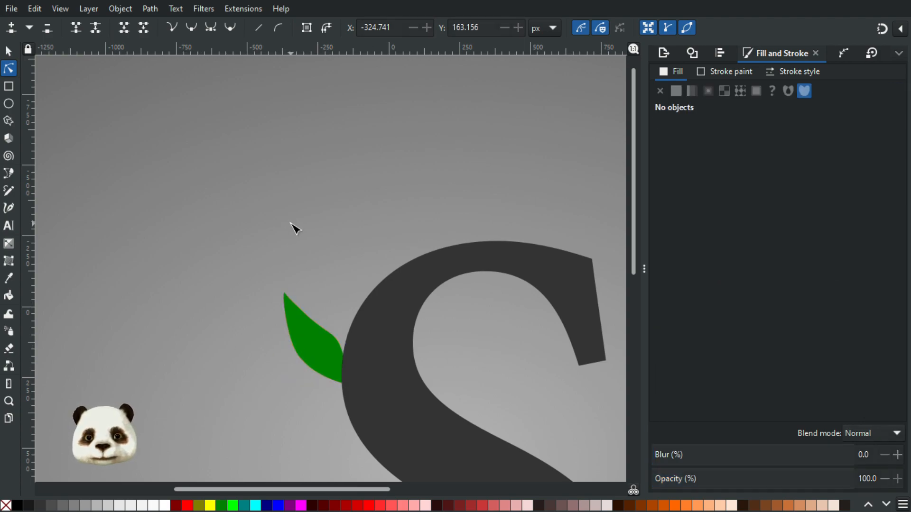
Step: Rotate the leaf slightly further counterclockwise and position it against the outer edge of the S at about X -404, Y -10 px
scroll(331, 236, "down", 3, "ctrl")
scroll(264, 317, "up", 2, "ctrl")
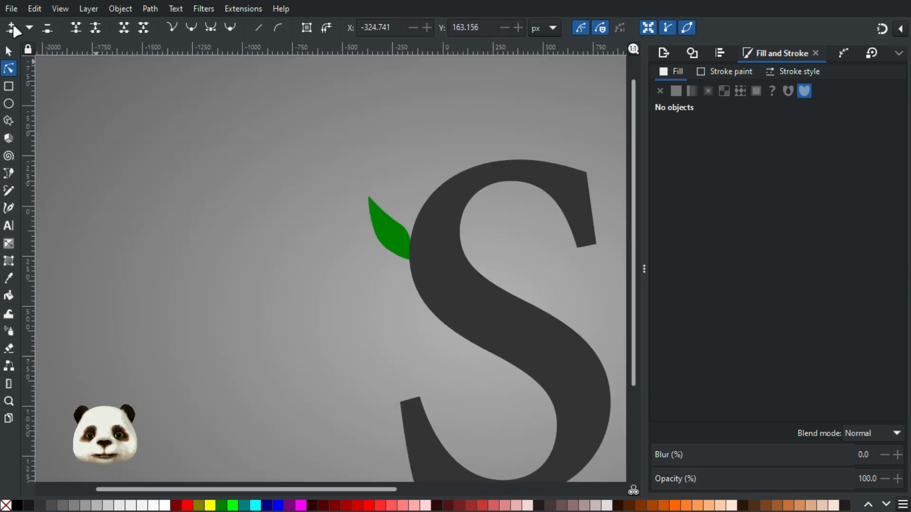
left_click(8, 50)
left_click(388, 240)
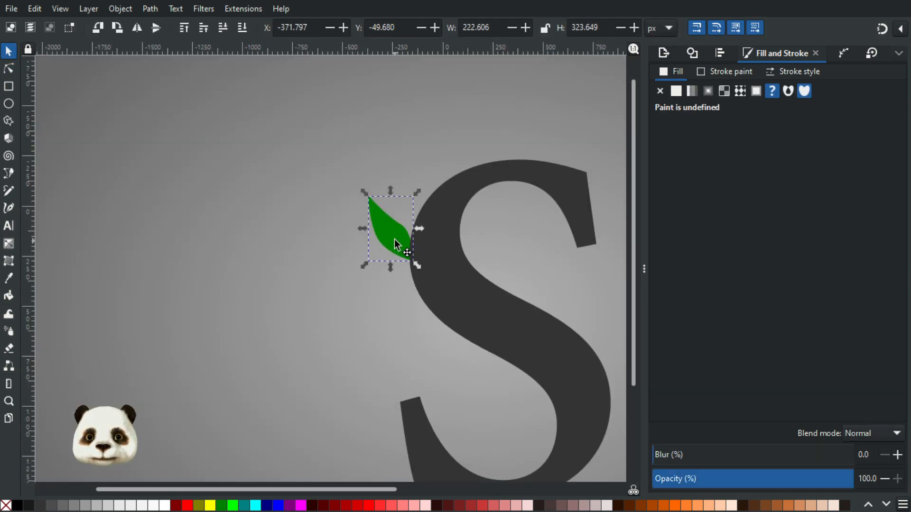
left_click_drag(388, 239, 390, 244)
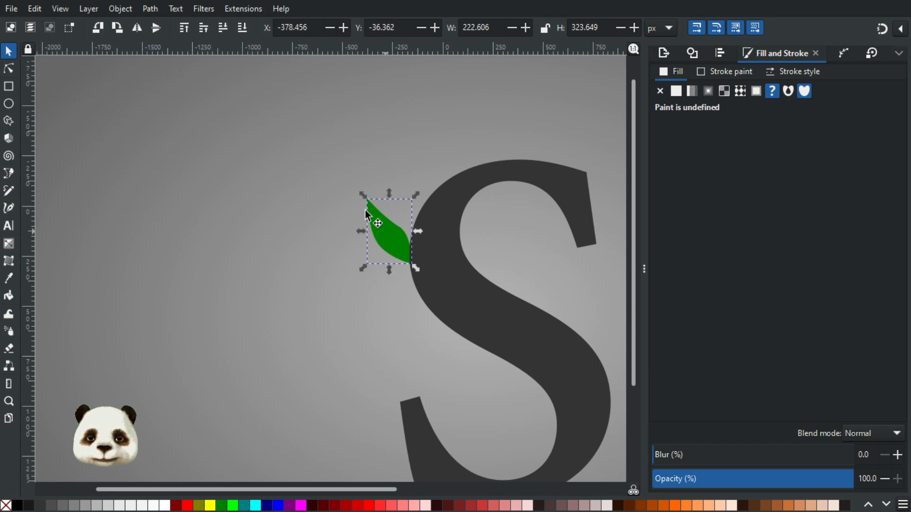
left_click(372, 220)
left_click_drag(361, 195, 360, 197)
left_click_drag(385, 244, 384, 249)
left_click(375, 142)
Step: Examine the leaf's size and placement on the S in relation to the whole background
scroll(373, 146, "down", 3)
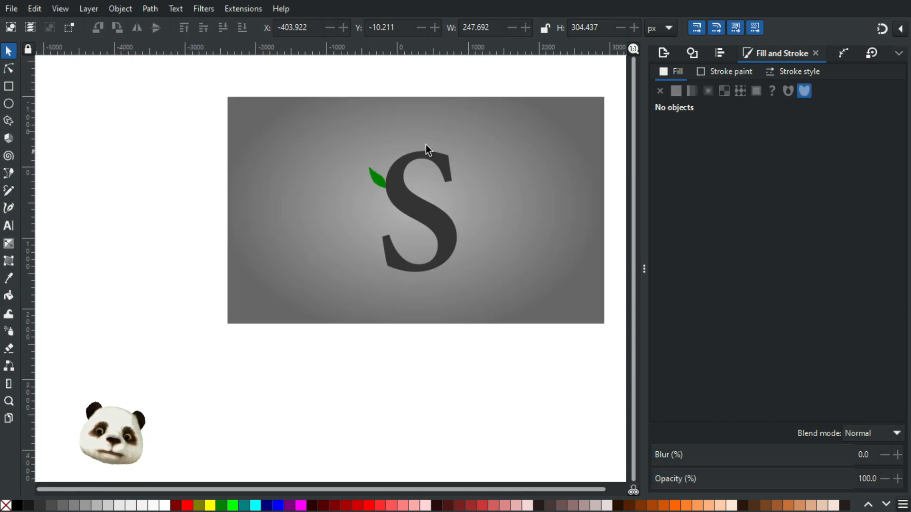
scroll(409, 140, "up", 2)
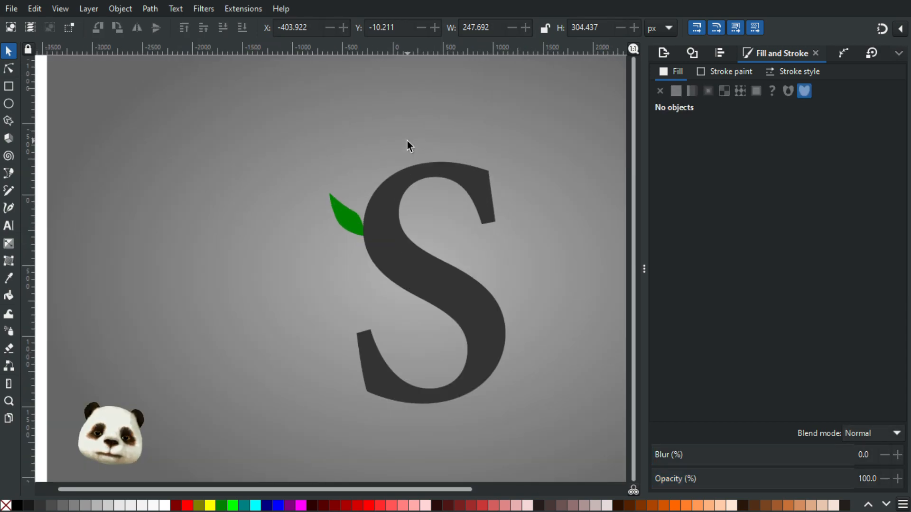
scroll(407, 140, "down", 3)
scroll(427, 145, "up", 2)
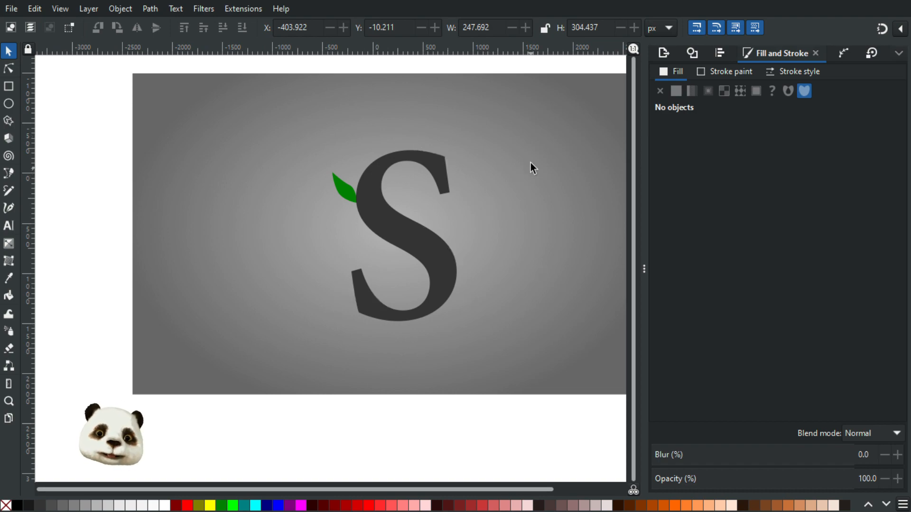
scroll(540, 161, "up", 1)
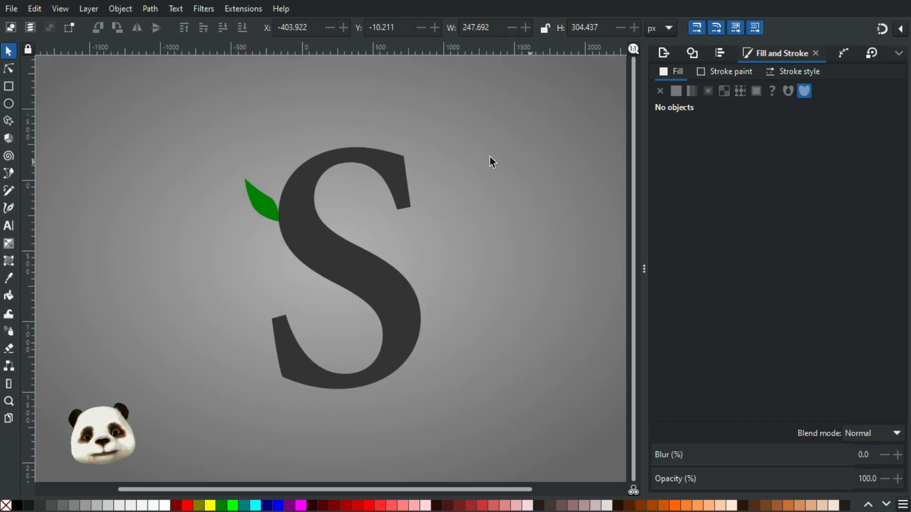
scroll(464, 154, "down", 1)
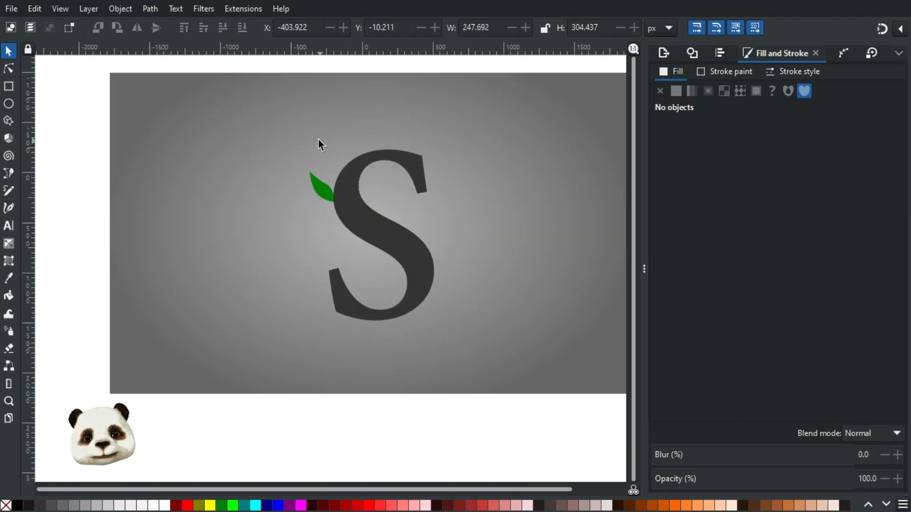
scroll(309, 155, "up", 2)
scroll(317, 211, "up", 1)
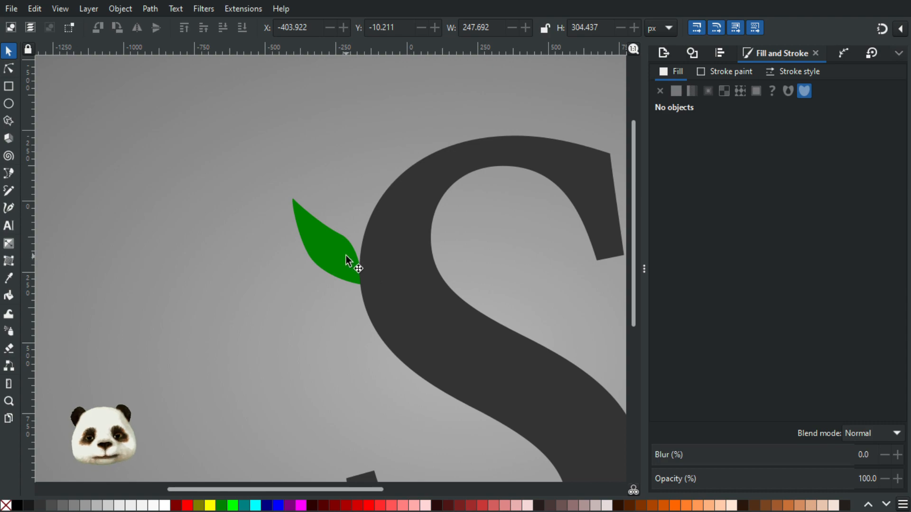
Step: Draw a second green leaf just below the first, with its base on the outer edge of the S and its tip pointing left
left_click(347, 258)
scroll(275, 283, "up", 1)
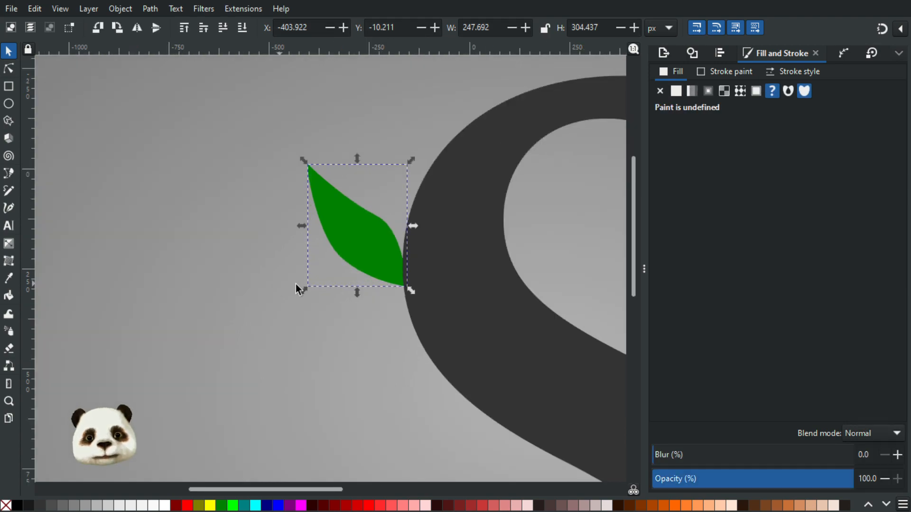
left_click(328, 298)
key("b")
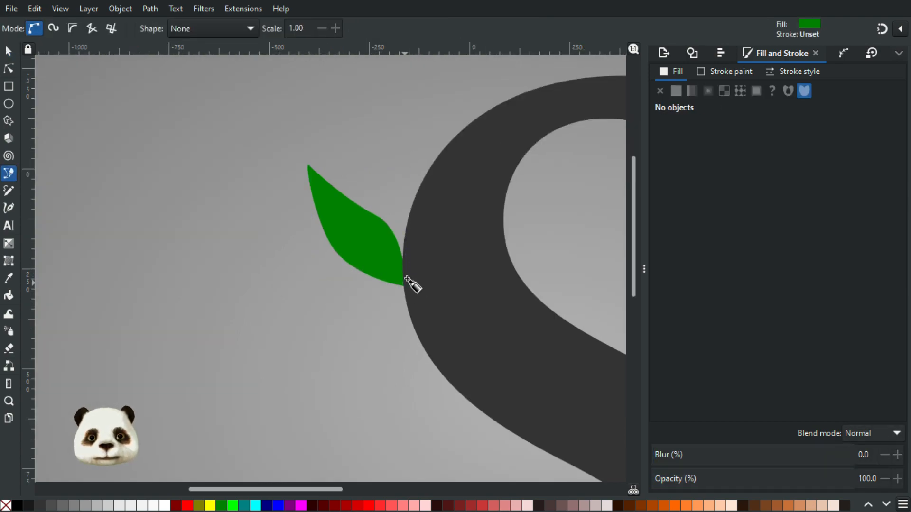
left_click(406, 277)
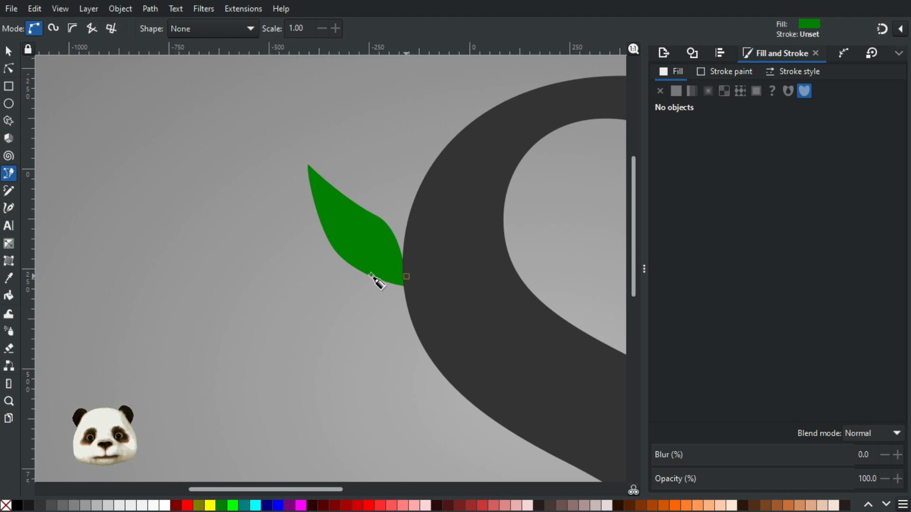
left_click_drag(345, 277, 297, 286)
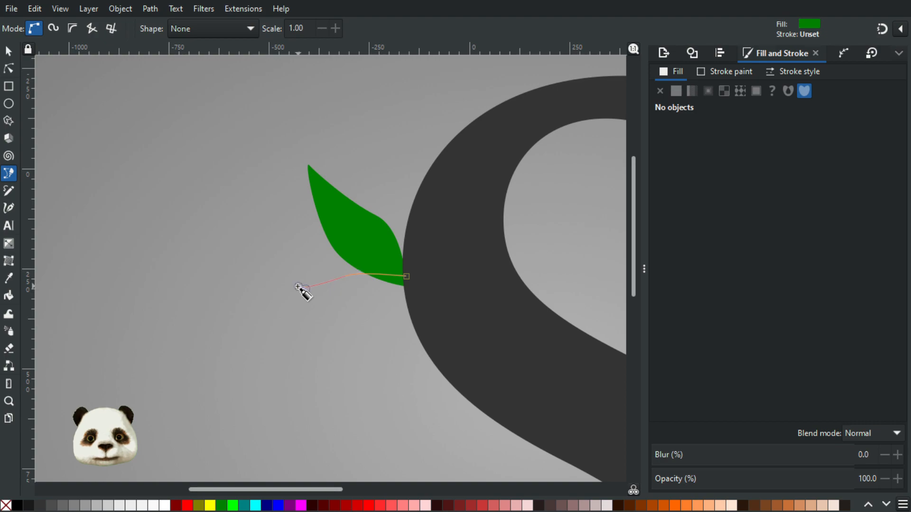
left_click_drag(351, 319, 374, 316)
left_click_drag(406, 276, 396, 266)
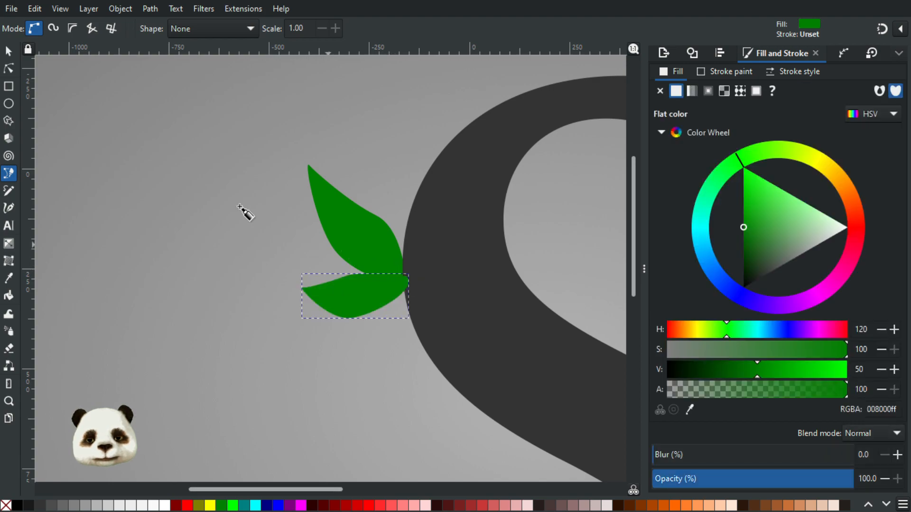
Step: Draw a slim, curved green leaf about 227 × 542 px to the upper left of the two existing leaves
key("s")
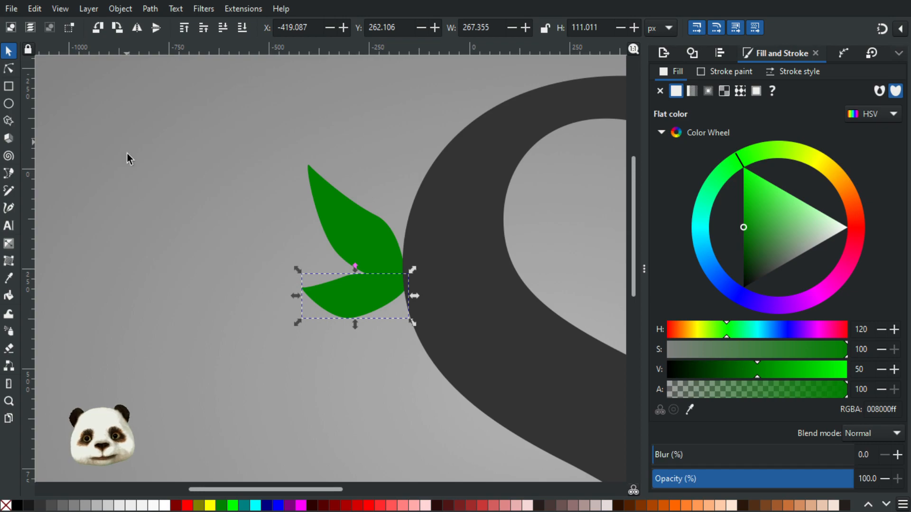
left_click(135, 178)
scroll(160, 173, "down", 3)
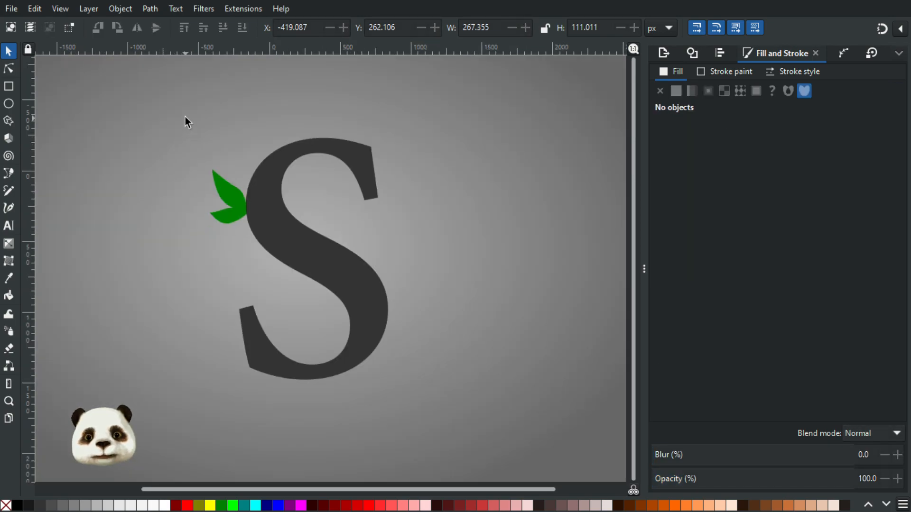
scroll(199, 111, "up", 1)
scroll(215, 111, "up", 1)
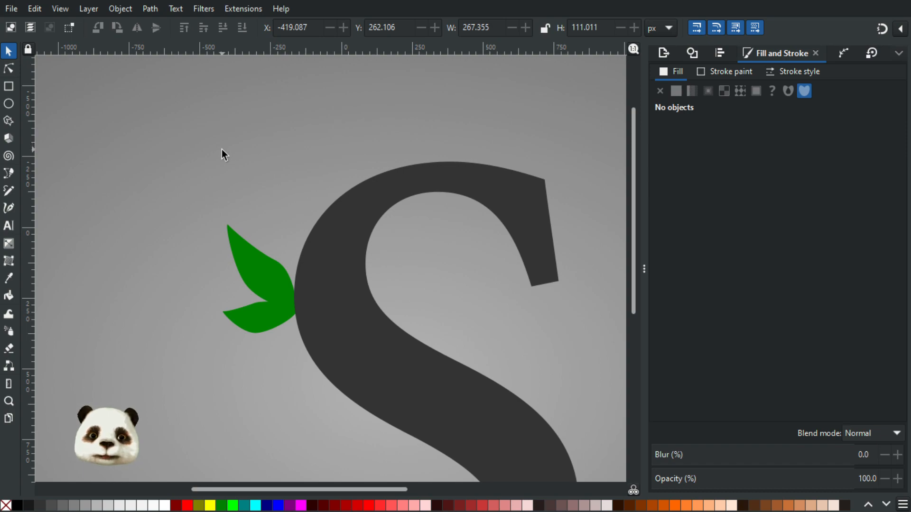
key("b")
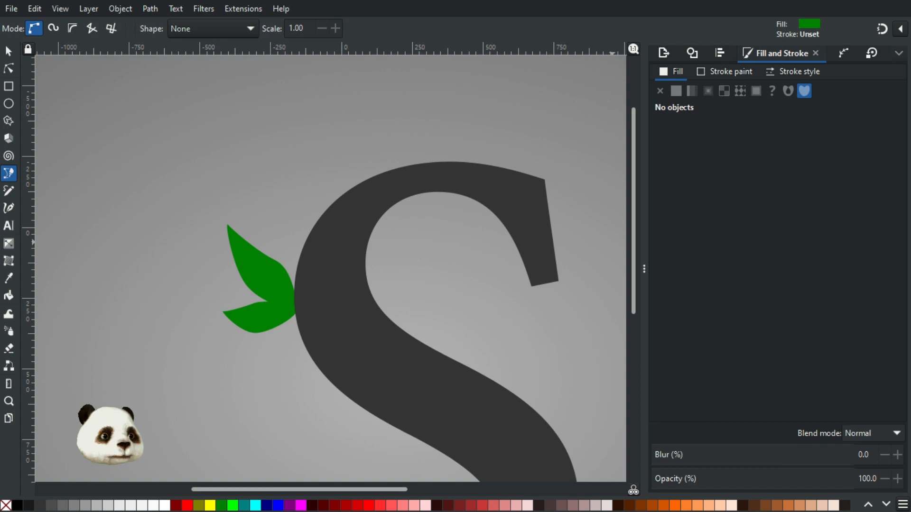
key("Tab")
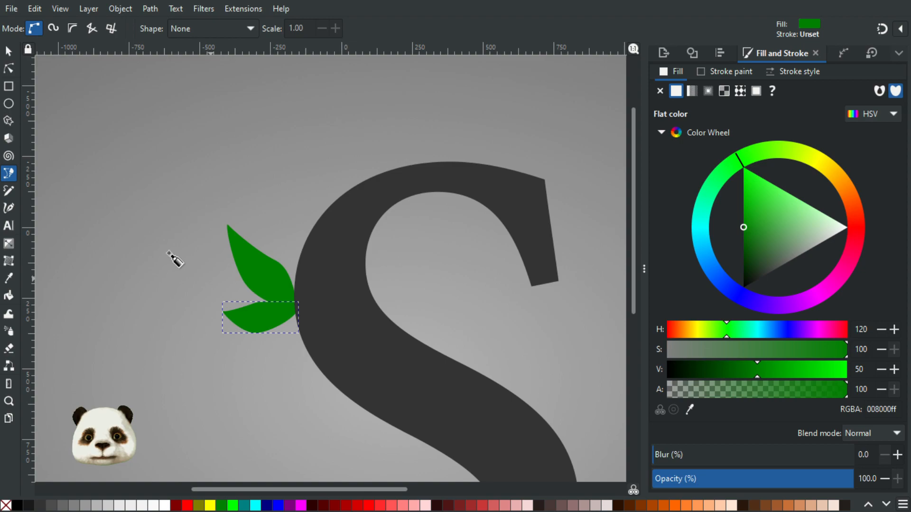
left_click(212, 279)
left_click_drag(150, 213, 150, 178)
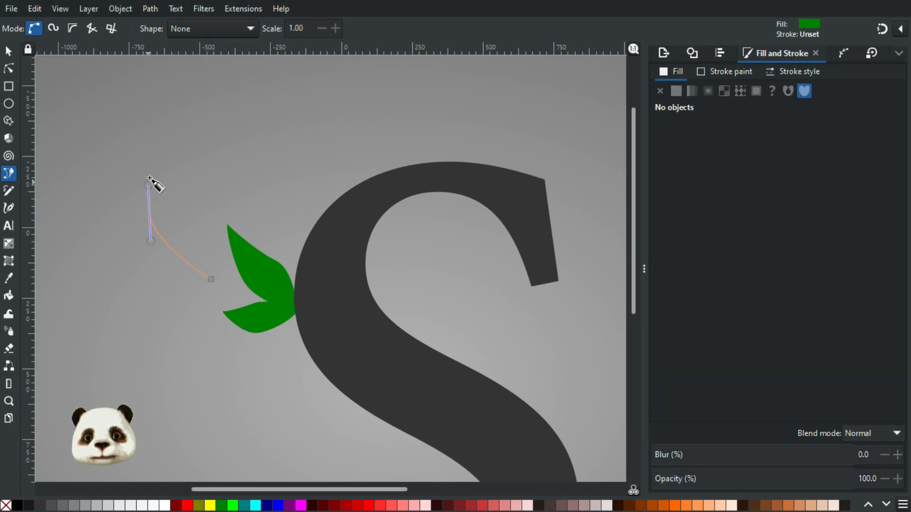
left_click_drag(150, 137, 145, 117)
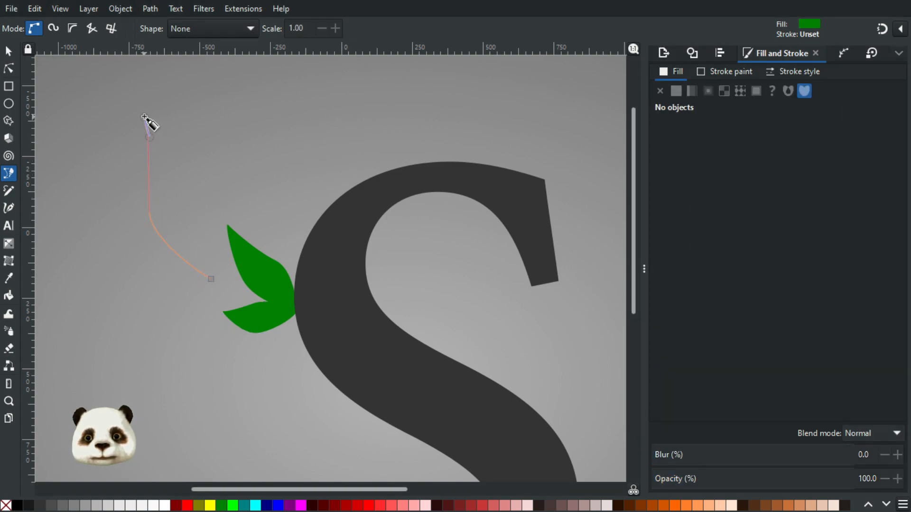
left_click_drag(174, 182, 173, 221)
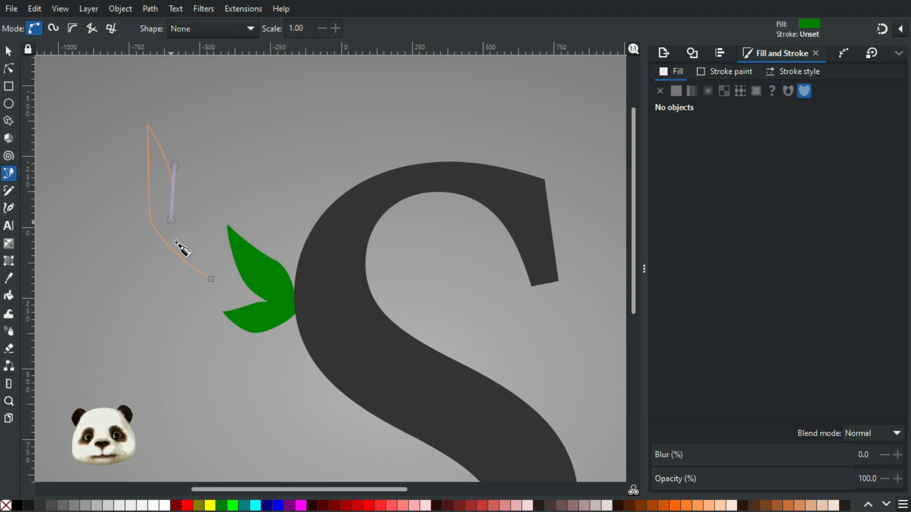
left_click(220, 286)
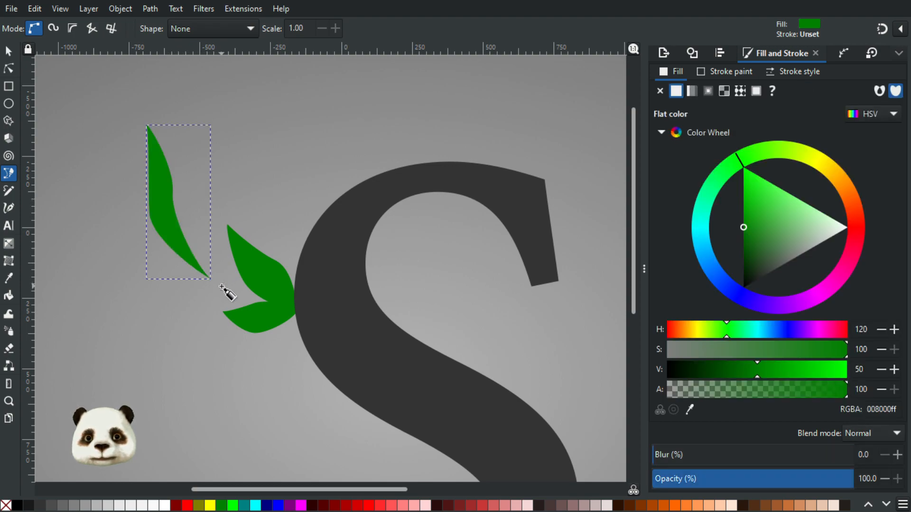
Step: Nudge the slim leaf's right-edge node slightly downward and shrink the leaf to about 185 × 443 px
left_click(14, 69)
mouse_move(175, 193)
left_mouse_down()
mouse_move(175, 224)
mouse_move(174, 198)
left_mouse_up()
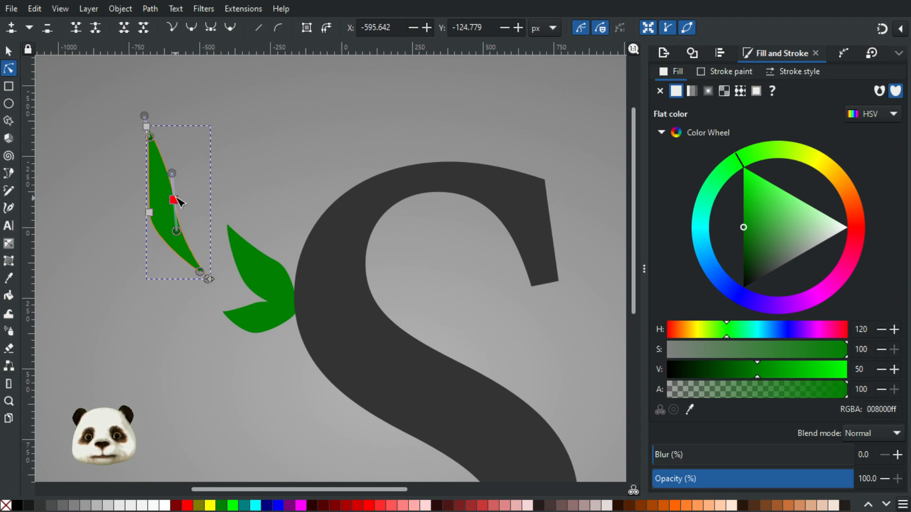
key("s")
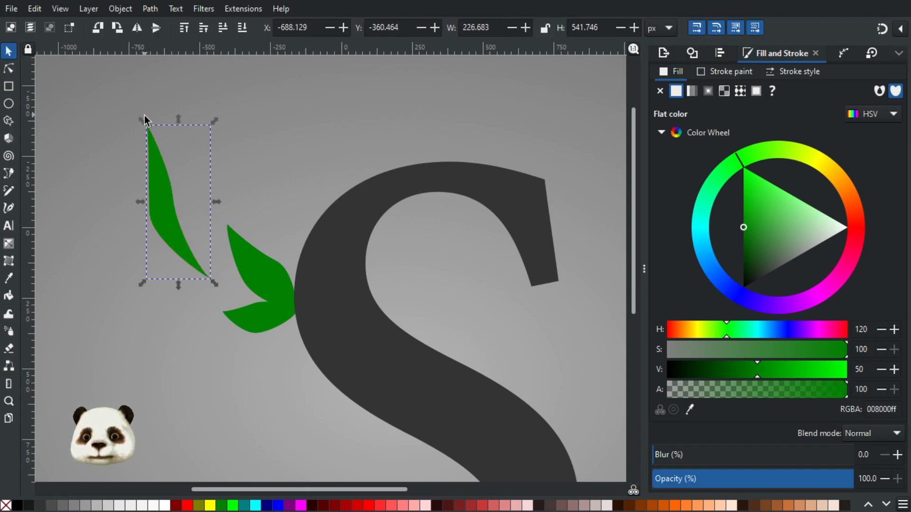
left_click_drag(148, 127, 158, 152)
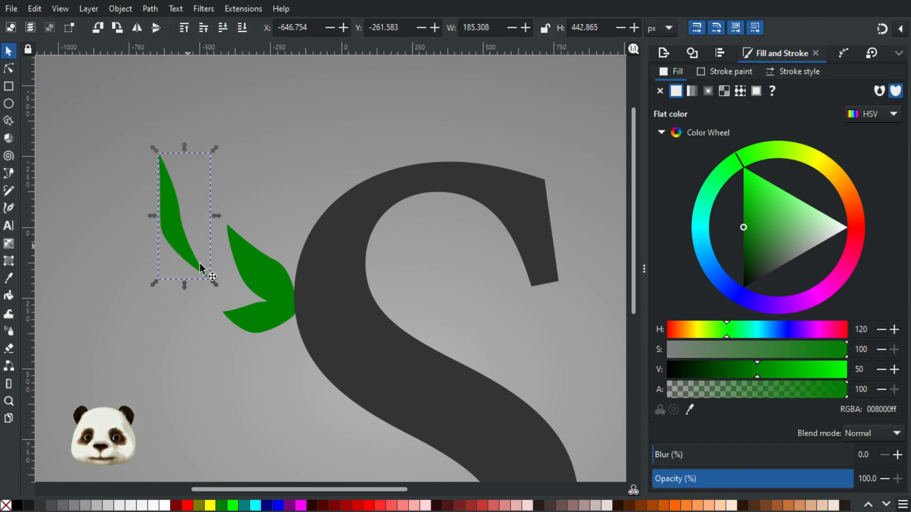
Step: Round the slim leaf's lower tip by adding a node on its right edge near the tip and adjusting the curve handles
left_click(9, 70)
scroll(193, 274, "up", 2)
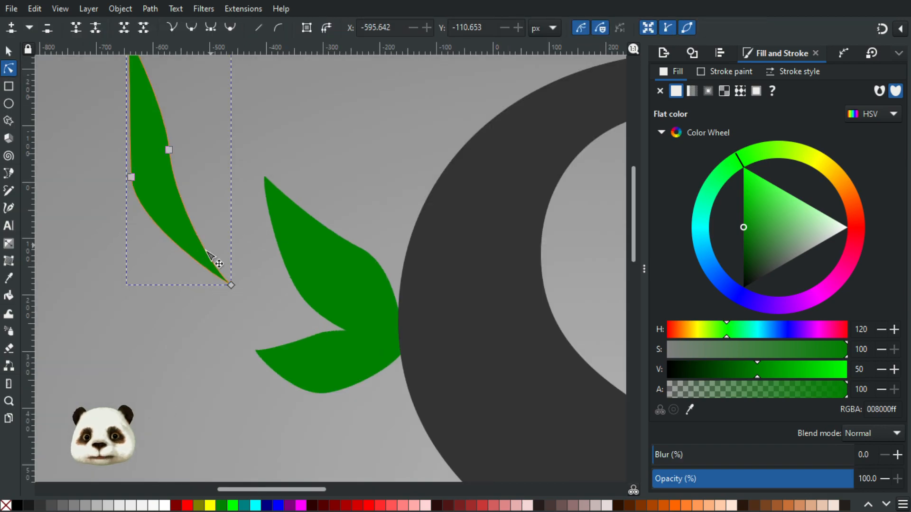
left_click(230, 285)
left_click_drag(214, 260, 225, 261)
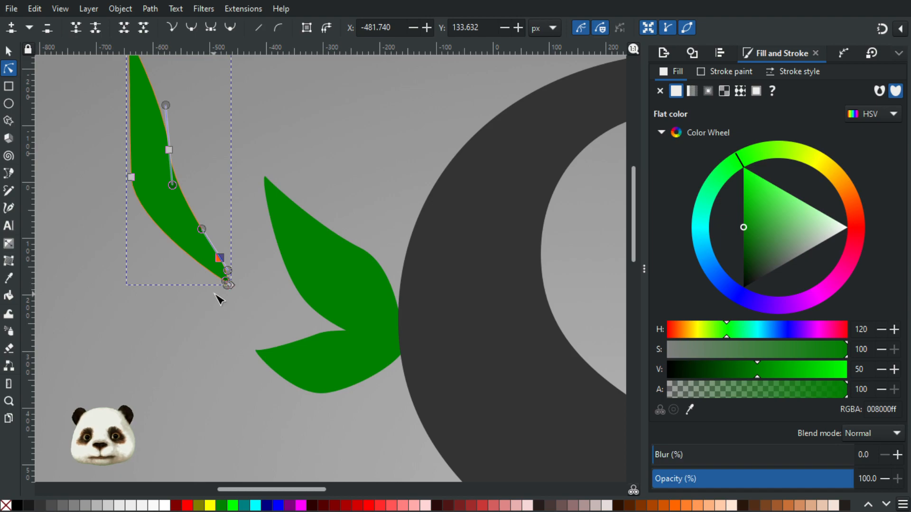
scroll(220, 291, "up", 3)
left_click_drag(261, 261, 282, 269)
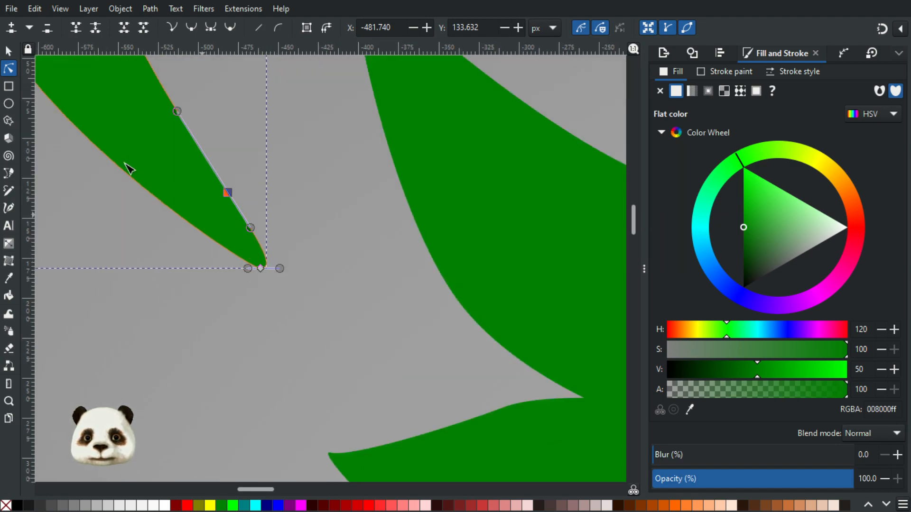
Step: Shrink the slim leaf to about 151 × 283 px and place it beside the upper leaf at about X -554, Y -78 px
left_click(10, 52)
left_click(202, 340)
scroll(202, 341, "down", 5)
left_click(169, 263)
left_click_drag(157, 195, 163, 217)
left_click_drag(184, 272, 205, 284)
left_click_drag(210, 224, 204, 243)
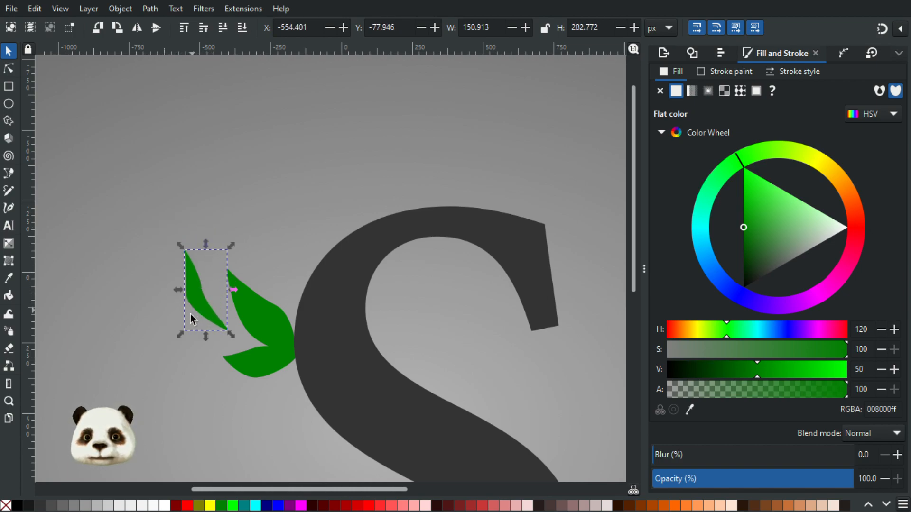
Step: Shift the middle nodes on the slim leaf's left and right edges slightly downward
left_click(11, 73)
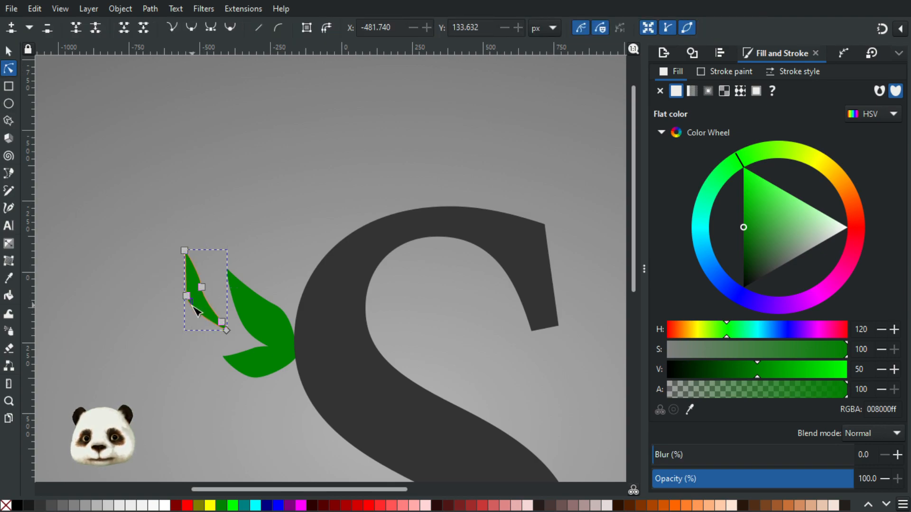
left_click(187, 297)
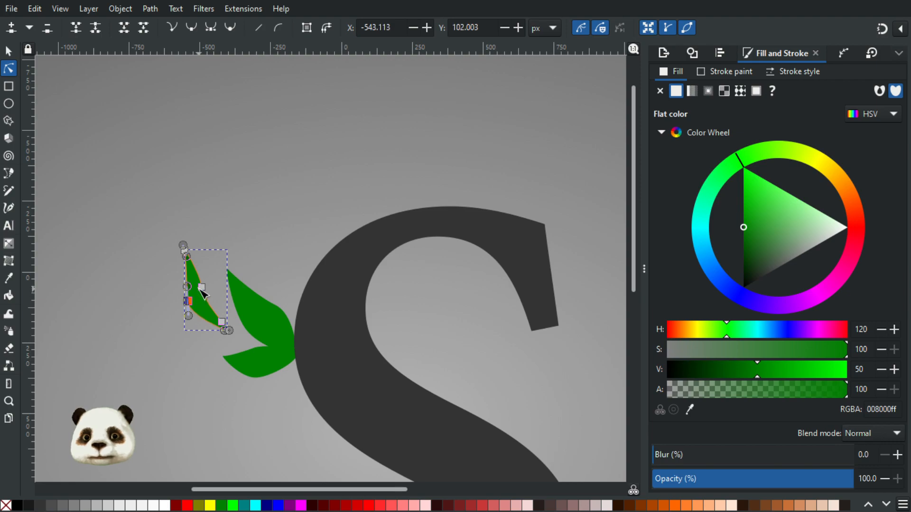
left_click(203, 290)
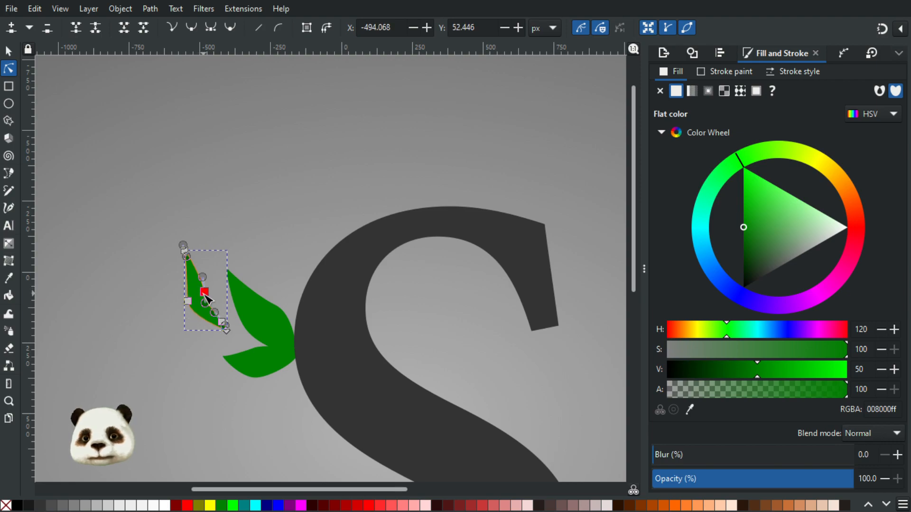
left_click(223, 222)
scroll(216, 219, "down", 3)
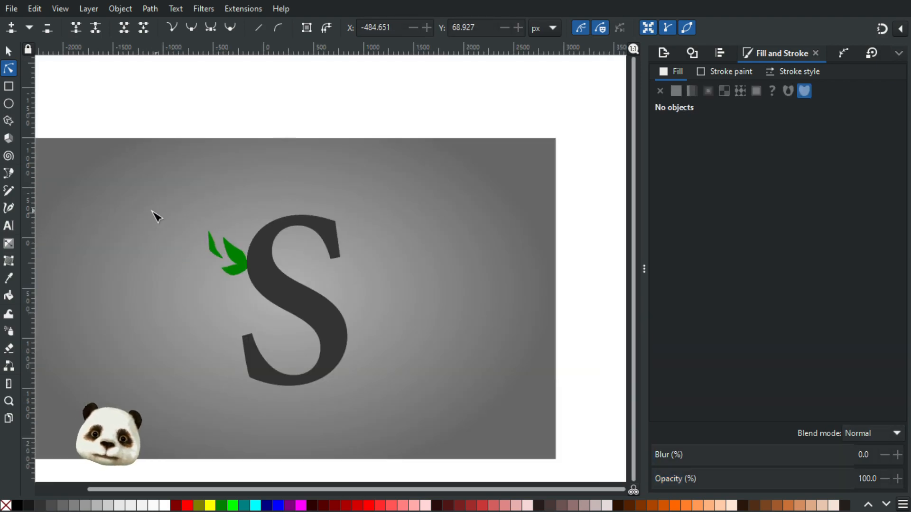
scroll(163, 224, "up", 3)
scroll(305, 337, "up", 3)
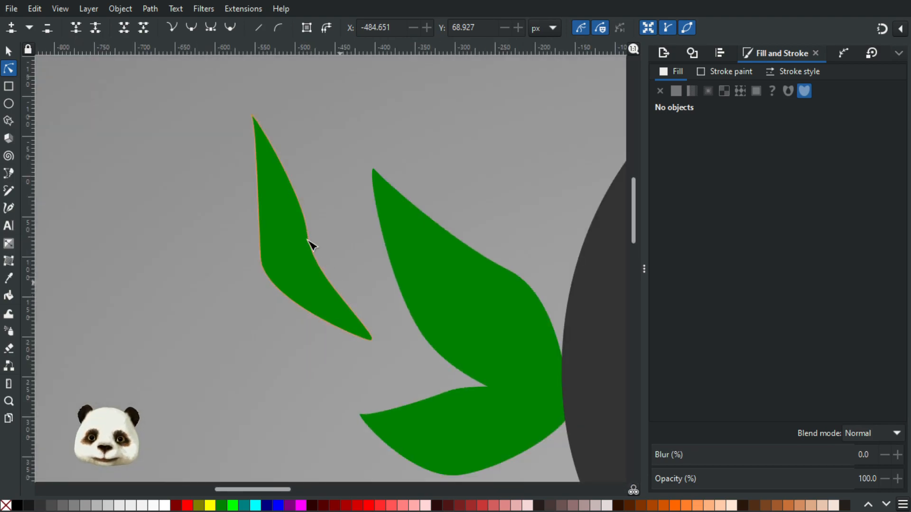
Step: Raise the slim leaf's middle edge nodes and adjust the curve handles along both sides and at the upper tip
left_click(310, 250)
left_click_drag(308, 231, 313, 238)
left_click_drag(258, 134, 253, 136)
left_click_drag(263, 261, 258, 247)
left_click(312, 238)
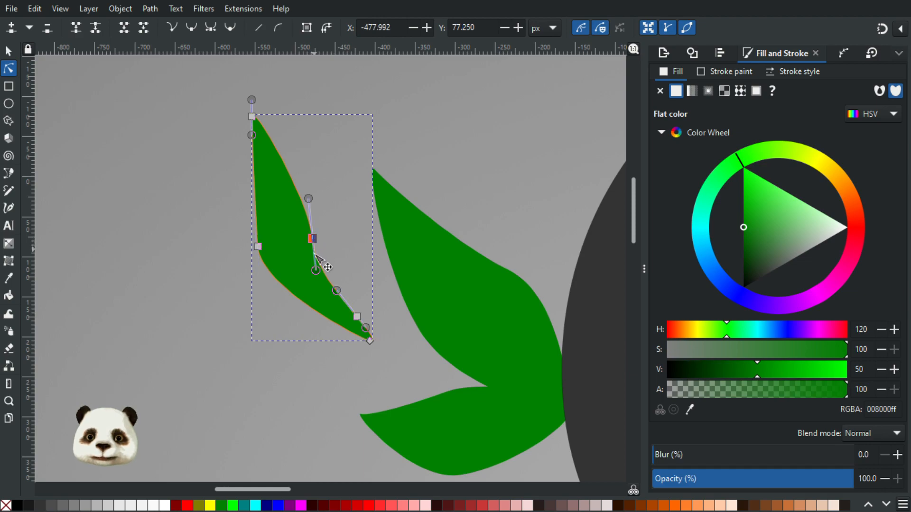
mouse_move(317, 266)
left_mouse_down()
mouse_move(312, 219)
mouse_move(315, 250)
left_mouse_up()
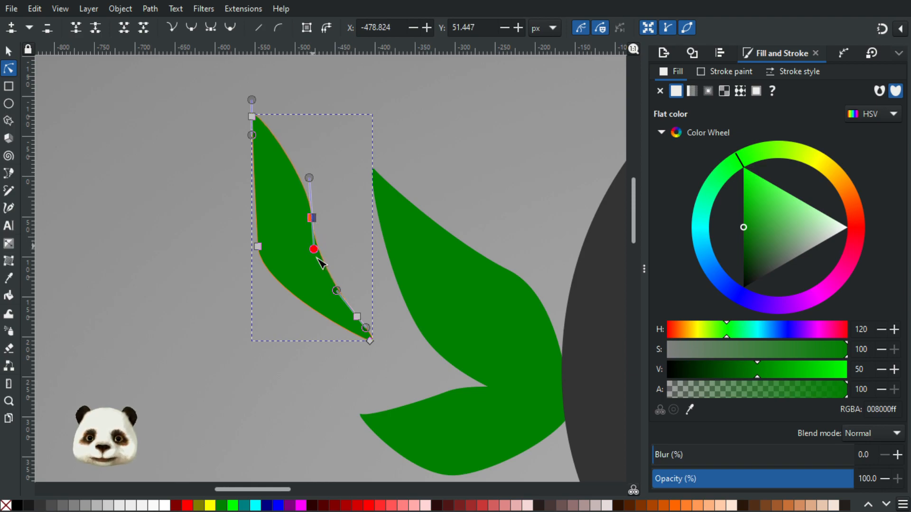
left_click_drag(337, 292, 332, 295)
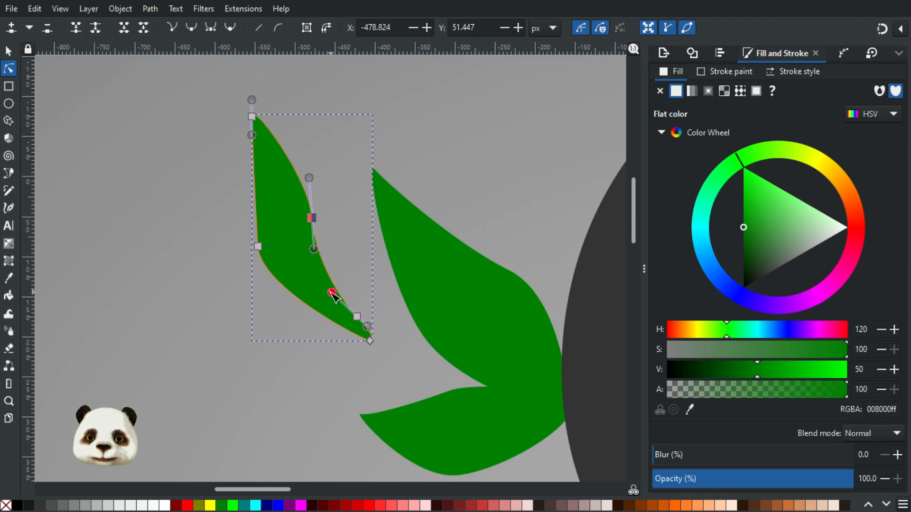
left_click(259, 247)
left_click_drag(261, 288, 254, 287)
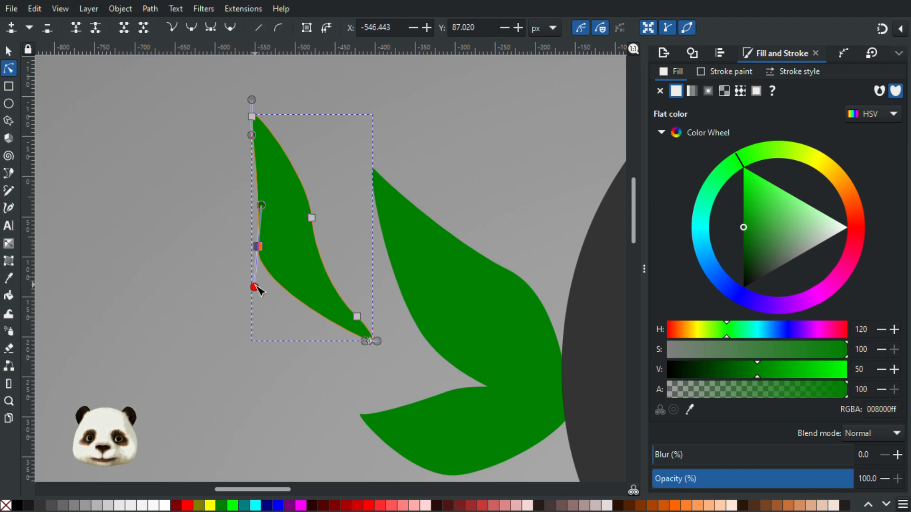
Step: Check the slim leaf against the whole composition and delete it
left_click(196, 195)
left_click(196, 195)
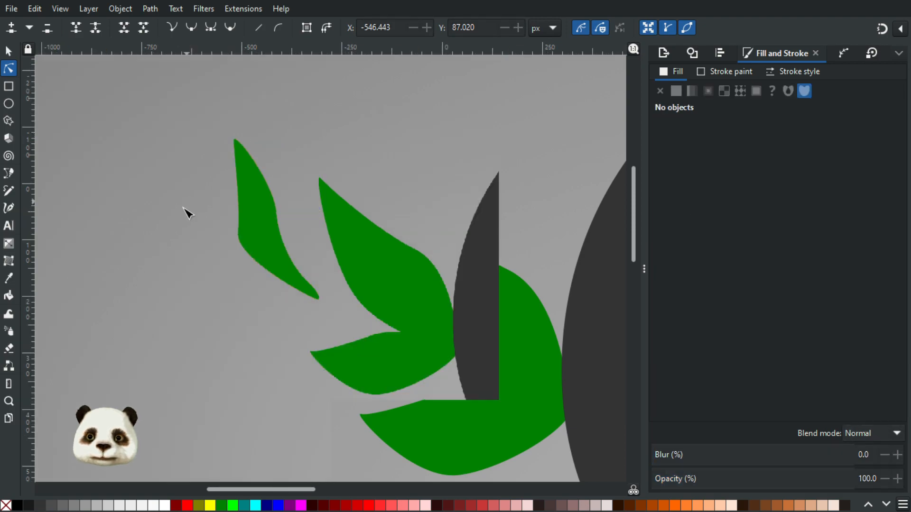
scroll(189, 213, "down", 2)
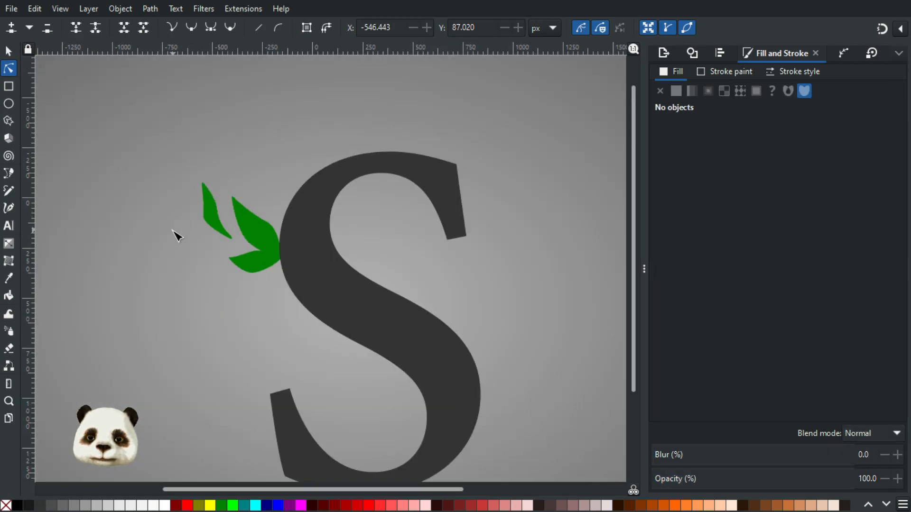
scroll(171, 246, "down", 2)
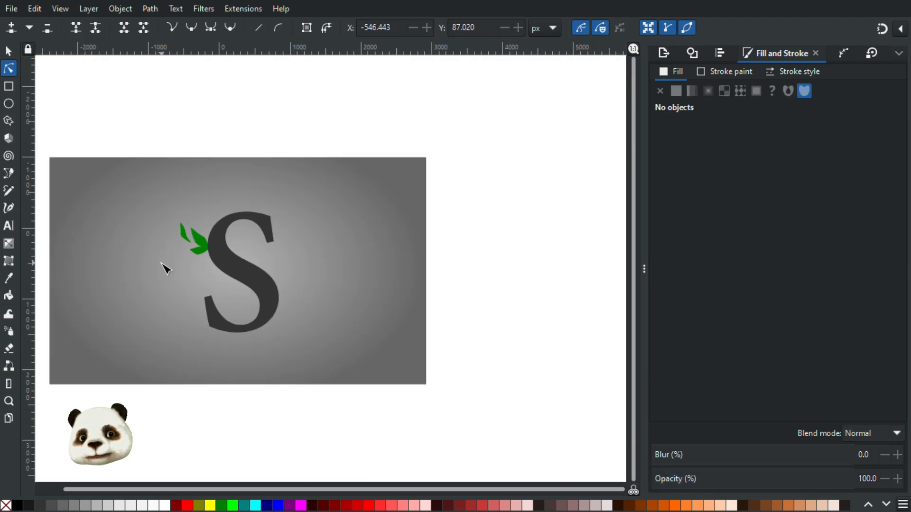
scroll(169, 261, "up", 2)
left_click(227, 186)
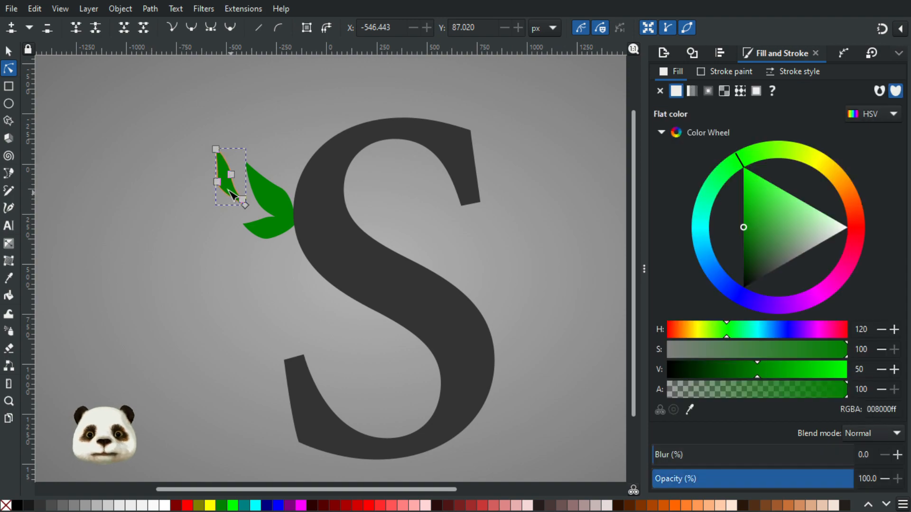
left_click(8, 51)
key("Delete")
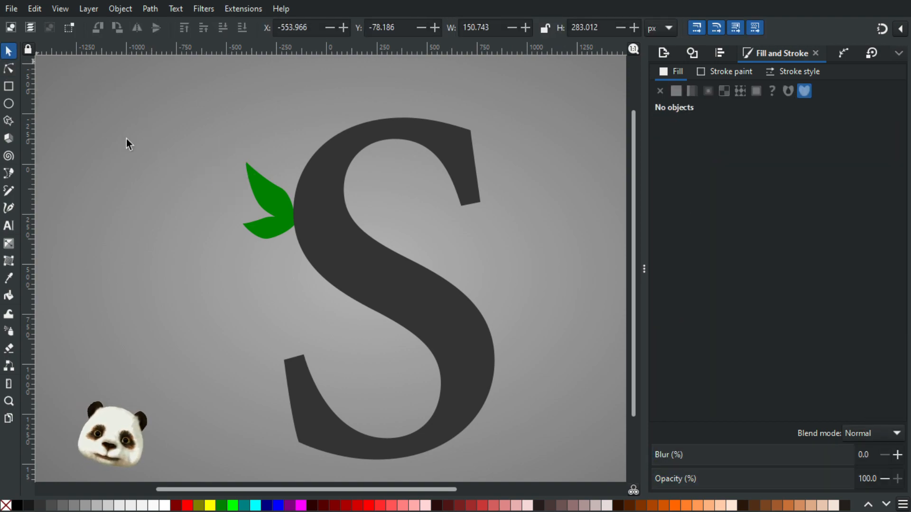
Step: Draw a new narrow green leaf about 161 × 296 px above the upper leaf, with its tip pointing up and left
key("b")
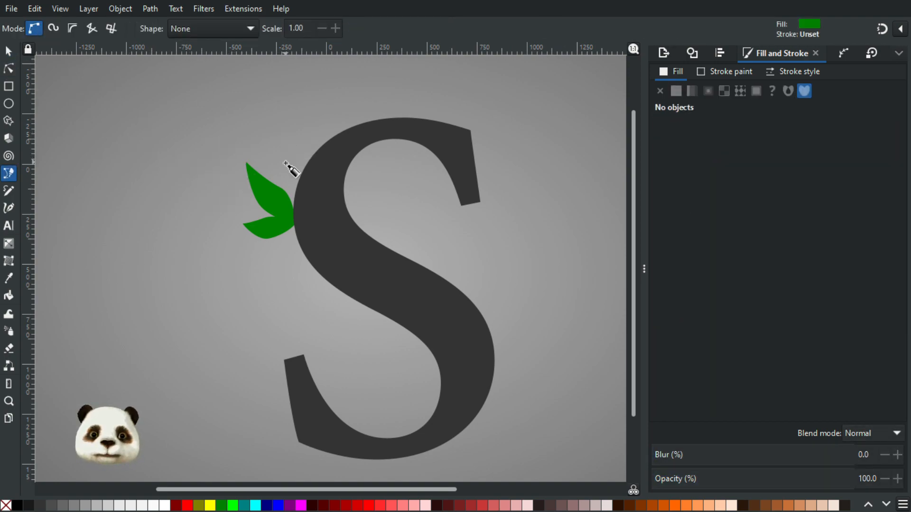
left_click_drag(261, 154, 256, 130)
left_click(253, 114)
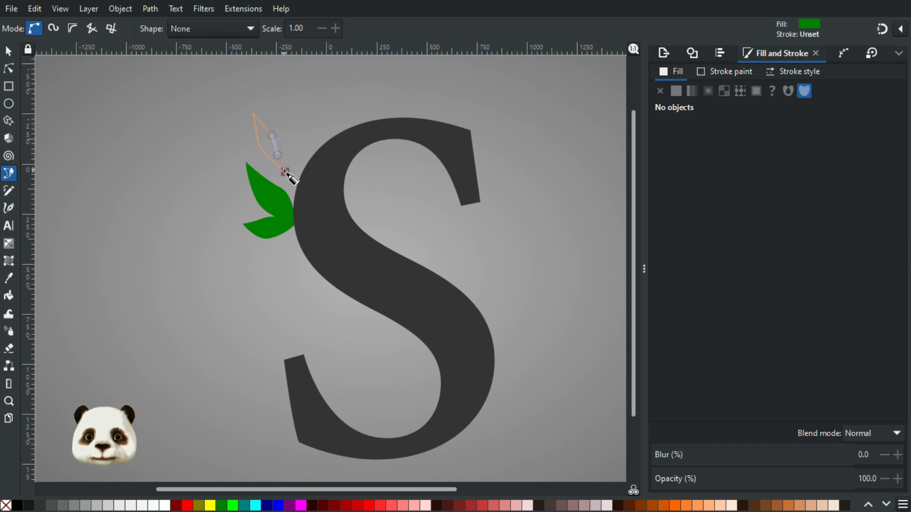
left_click_drag(284, 177, 287, 184)
left_click(9, 51)
left_click(142, 140)
scroll(142, 142, "down", 3)
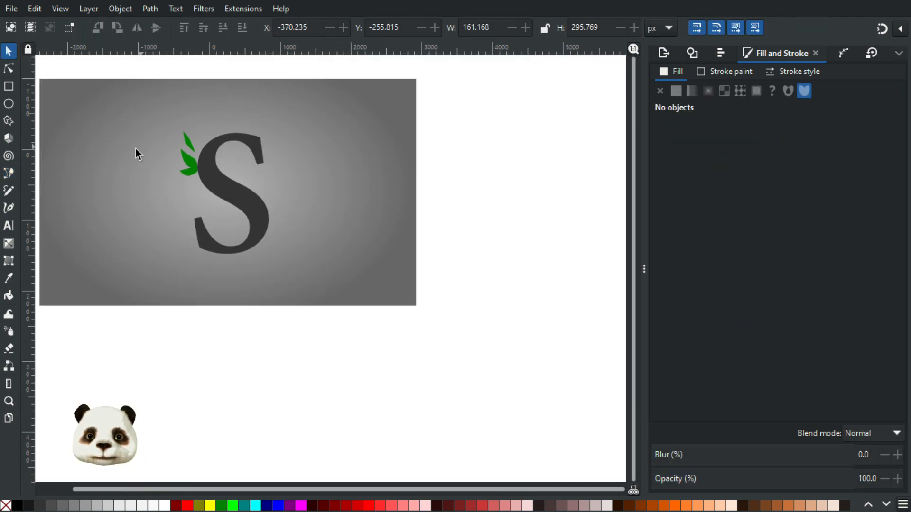
Step: Move the new narrow leaf left, away from the S, to about X -413, Y -253 px
scroll(135, 149, "up", 2)
scroll(217, 138, "up", 3)
left_click(291, 155)
left_click_drag(291, 149, 275, 147)
left_click(208, 213)
scroll(208, 213, "down", 3)
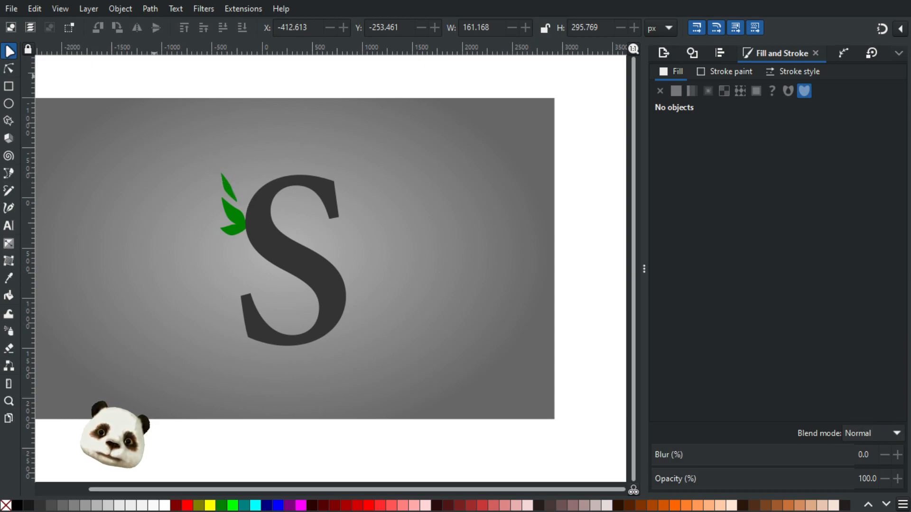
scroll(197, 267, "up", 4)
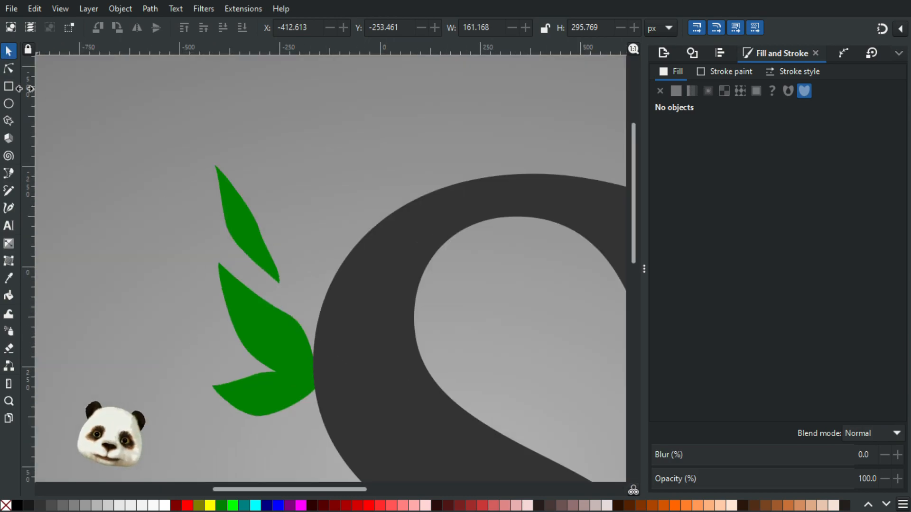
Step: Move the narrow upper leaf's right middle node up and left to about X -310, Y -101 px and check the whole composition
left_click(8, 70)
left_click(250, 220)
left_click(259, 228)
left_click_drag(260, 230, 255, 227)
left_click(302, 152)
left_click(302, 153)
scroll(316, 171, "down", 3)
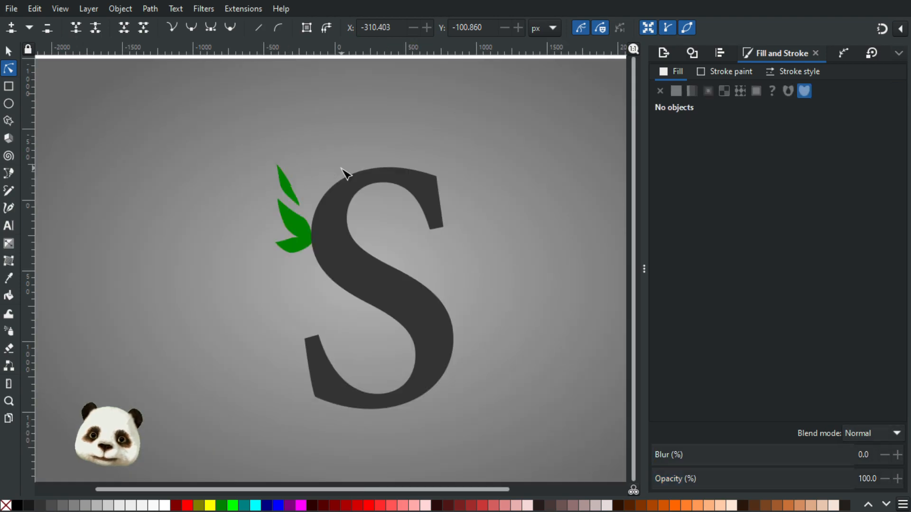
scroll(345, 176, "down", 1)
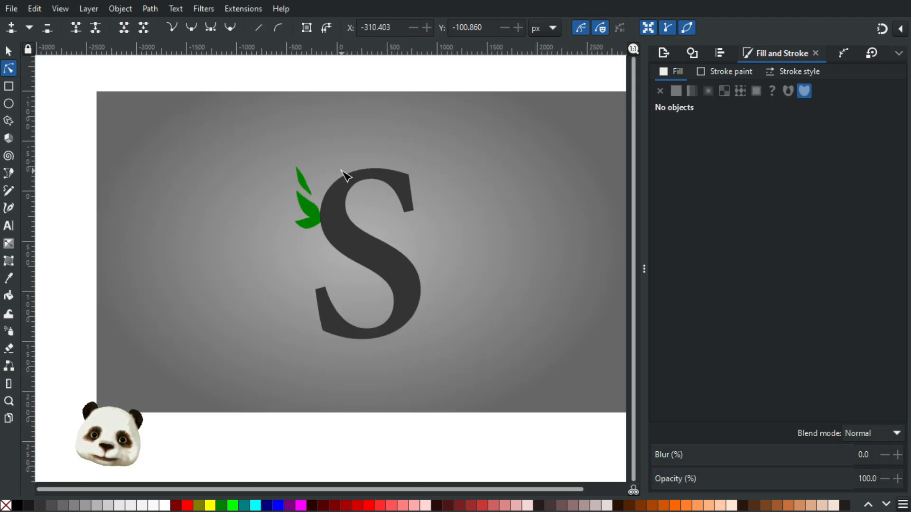
scroll(291, 206, "up", 5)
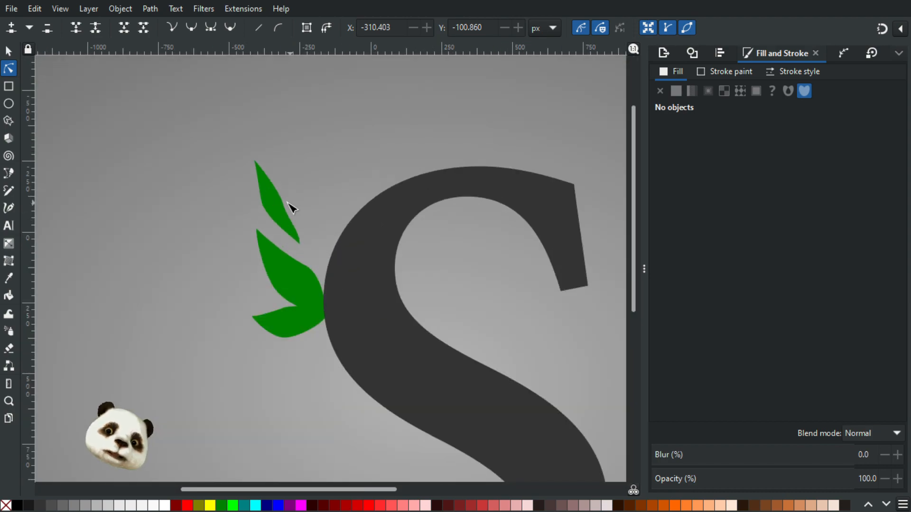
Step: Nudge the narrow leaf's right middle node up and right to about X -307, Y -109 px
left_click(295, 210)
left_click_drag(293, 206, 295, 201)
left_click(379, 163)
left_click(378, 163)
scroll(386, 171, "down", 3)
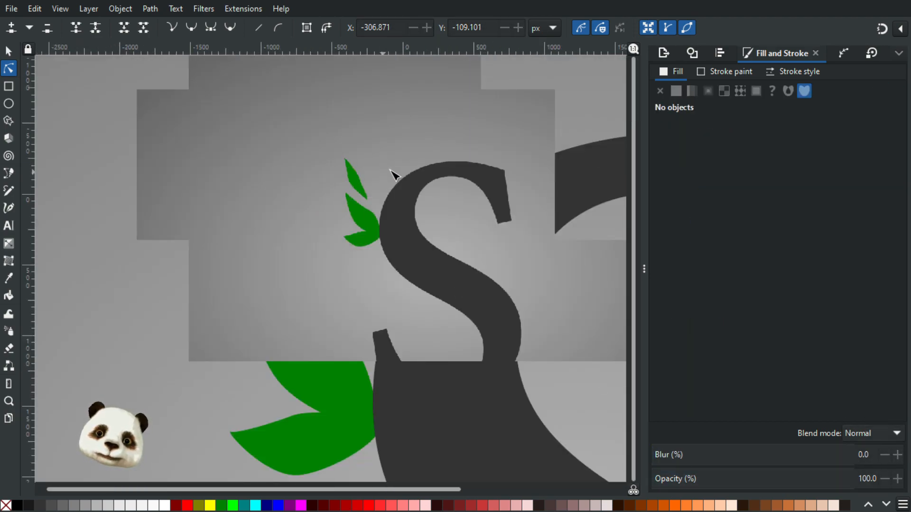
scroll(297, 187, "up", 2)
Step: Pull the right middle node's lower curve handle outward and move the node to about X -303, Y -117 px
left_click(308, 208)
left_click(306, 196)
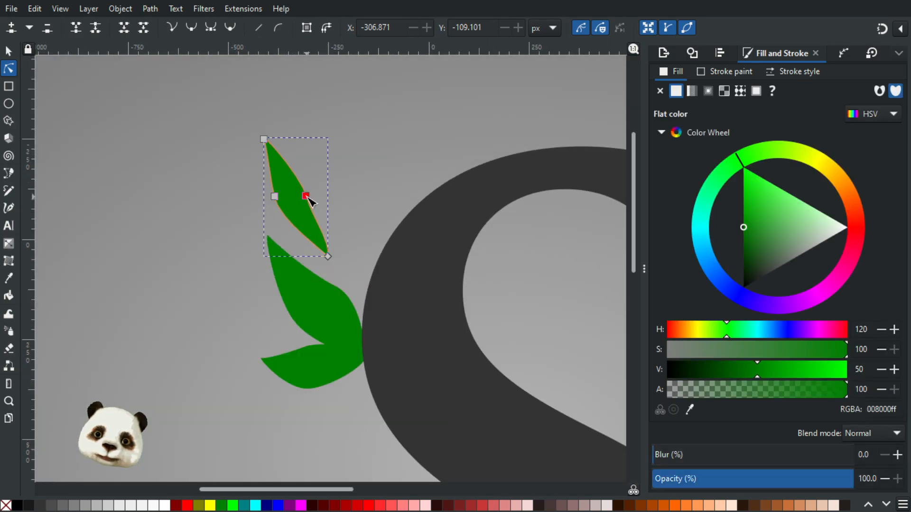
scroll(309, 213, "up", 2)
left_click_drag(303, 225, 311, 223)
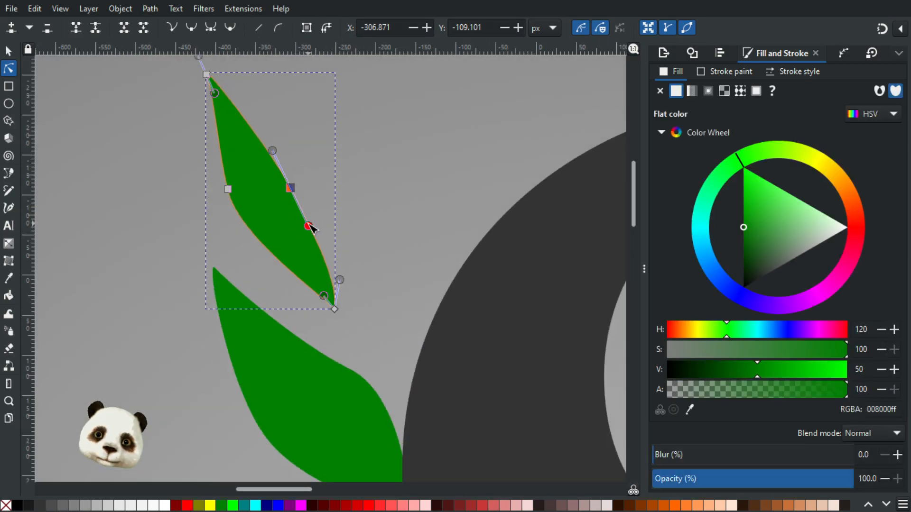
left_click_drag(291, 186, 299, 176)
key("Escape")
key("Escape")
scroll(394, 180, "down", 3)
scroll(394, 180, "down", 3)
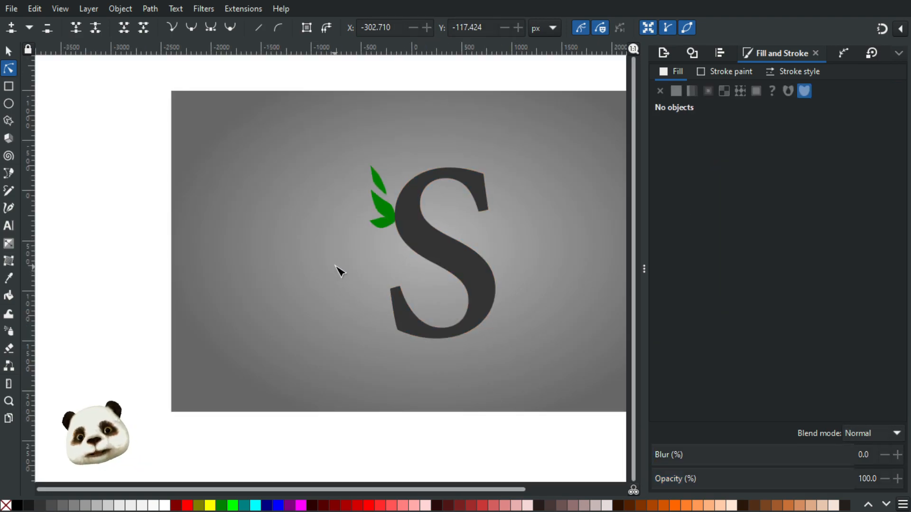
Step: Shift the narrow leaf's left middle node to about X -385, Y -108 px and bulge the curve above it outward
scroll(355, 168, "up", 4)
scroll(450, 241, "up", 2)
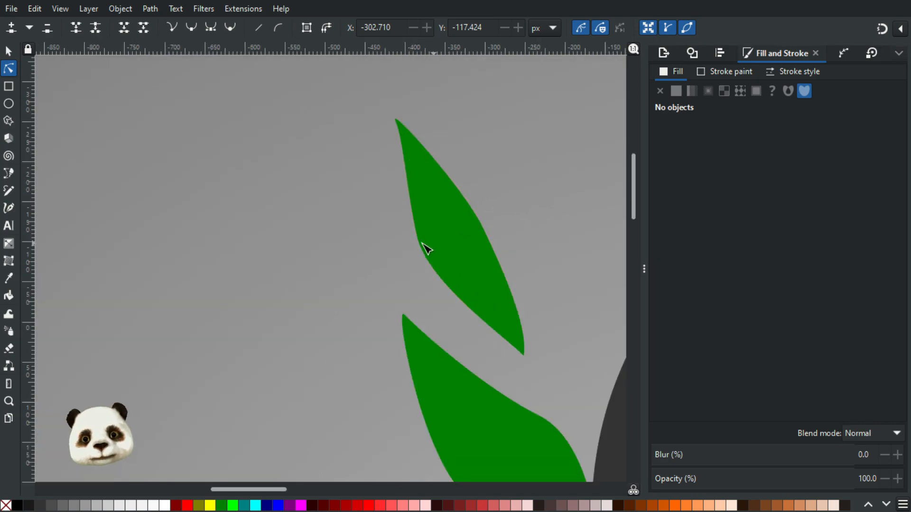
left_click(417, 237)
left_click(417, 235)
left_click_drag(407, 189, 402, 188)
left_click(280, 258)
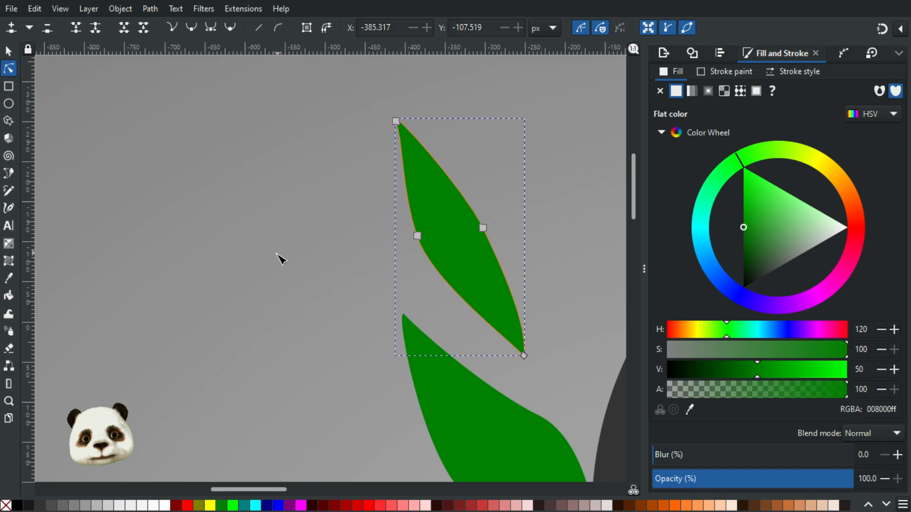
left_click(281, 259)
scroll(282, 260, "down", 5)
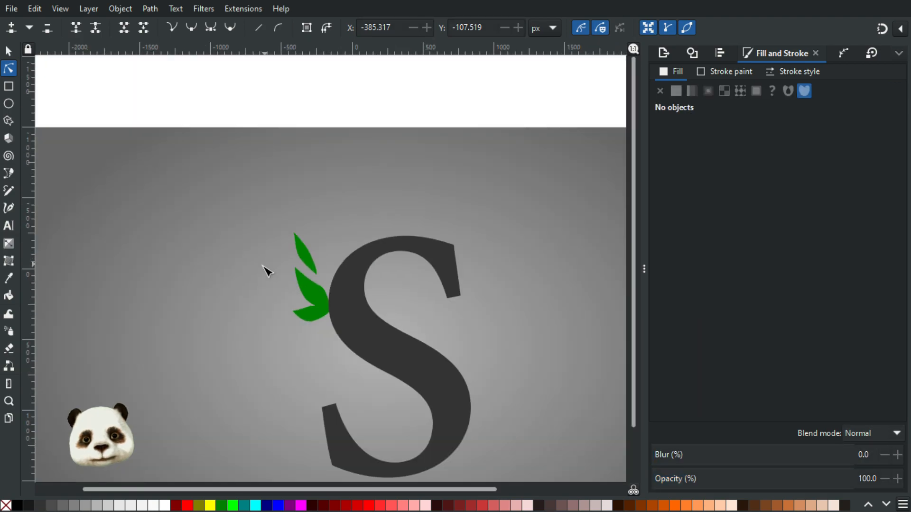
scroll(266, 278, "up", 5)
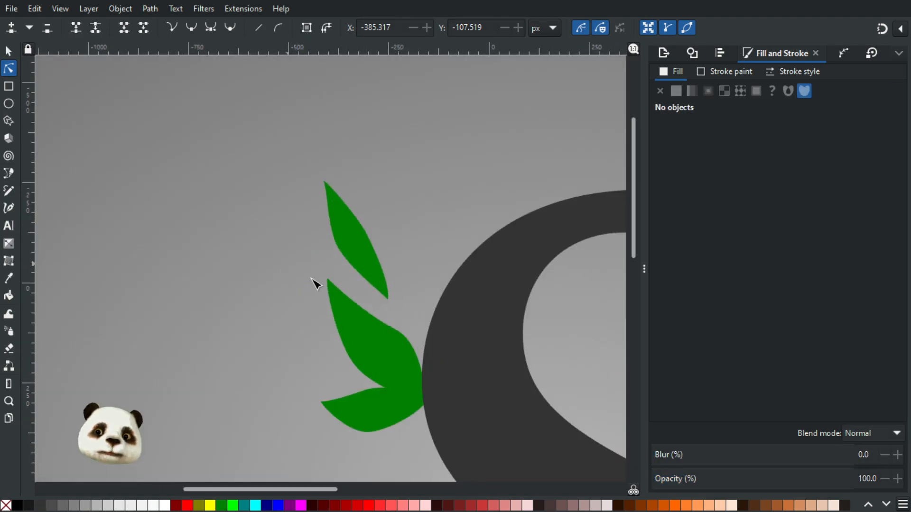
Step: Lower the narrow leaf's left middle node to about X -384, Y -96 px
left_click(378, 273)
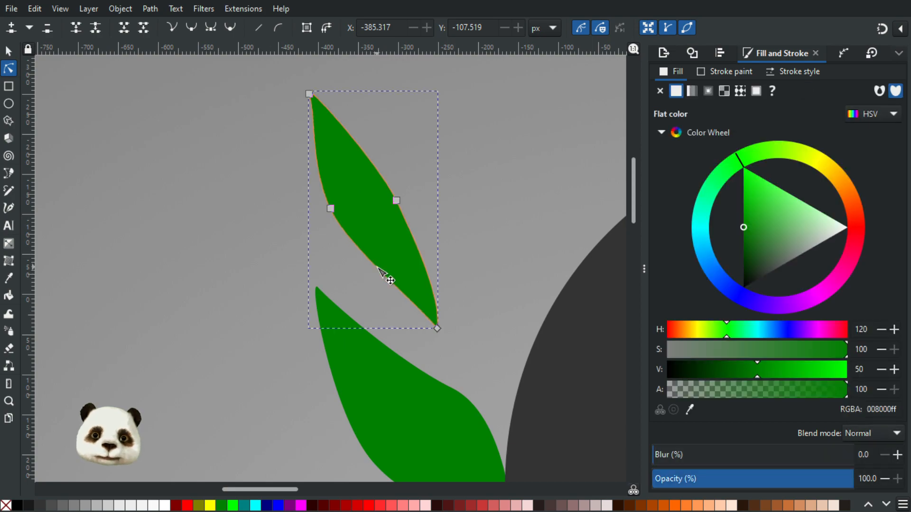
left_click_drag(332, 210, 331, 217)
left_click(252, 243)
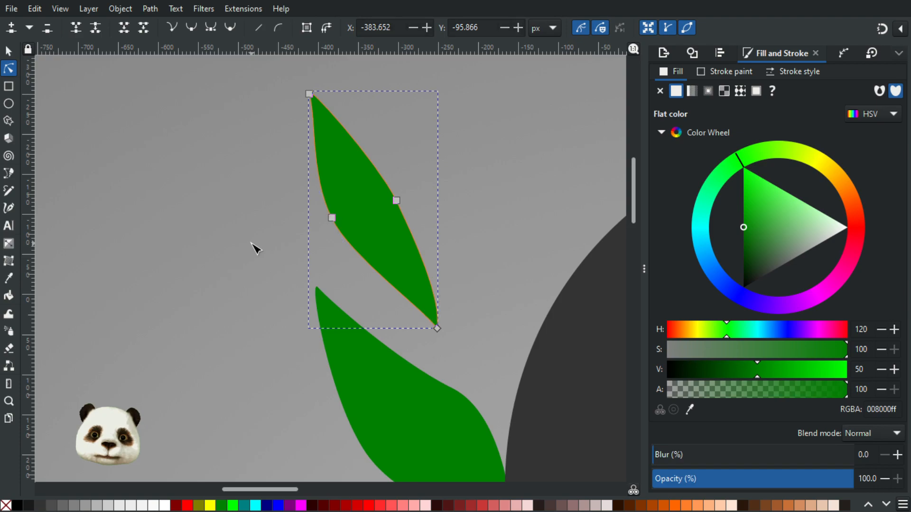
left_click(255, 248)
scroll(212, 248, "down", 4)
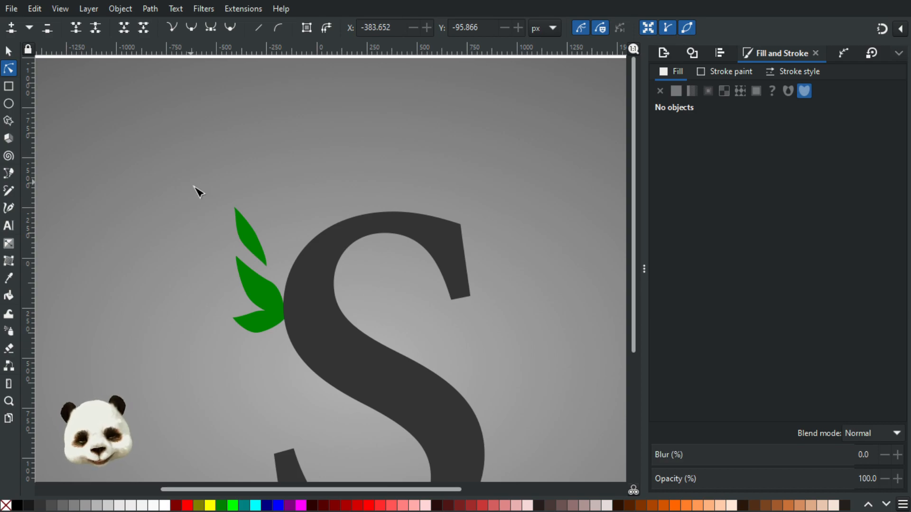
Step: Fine-tune the lower curve handle of the narrow leaf's right middle node and compare the leaf with the whole S
scroll(222, 250, "up", 2)
left_click(280, 221)
left_click(290, 219)
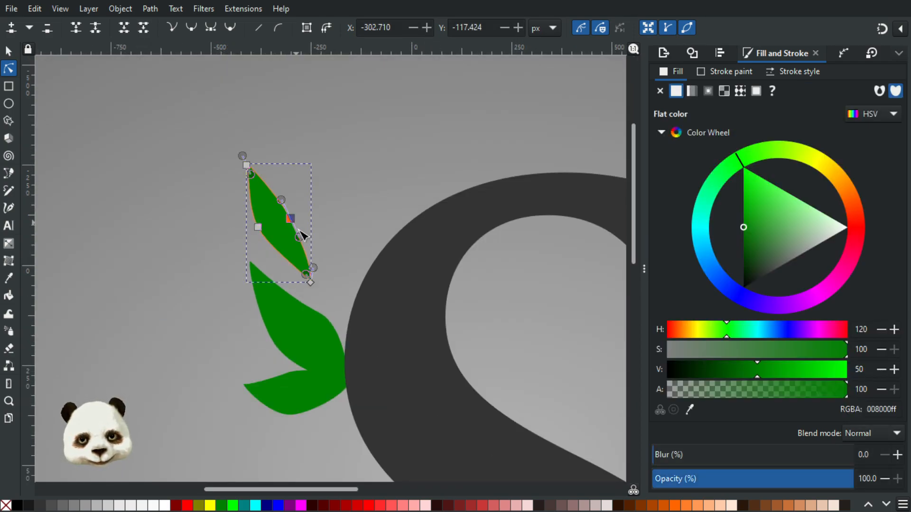
mouse_move(301, 239)
left_mouse_down()
mouse_move(307, 221)
mouse_move(300, 236)
left_mouse_up()
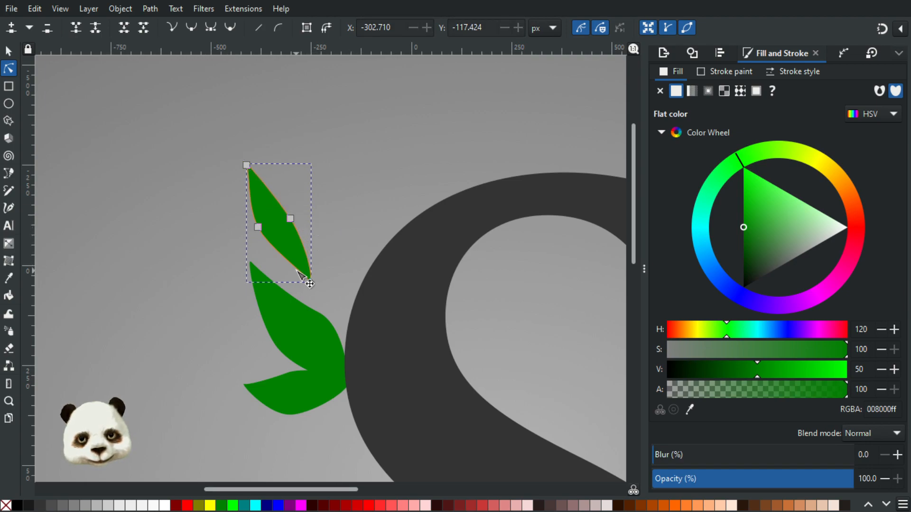
left_click(353, 225)
scroll(354, 225, "down", 3)
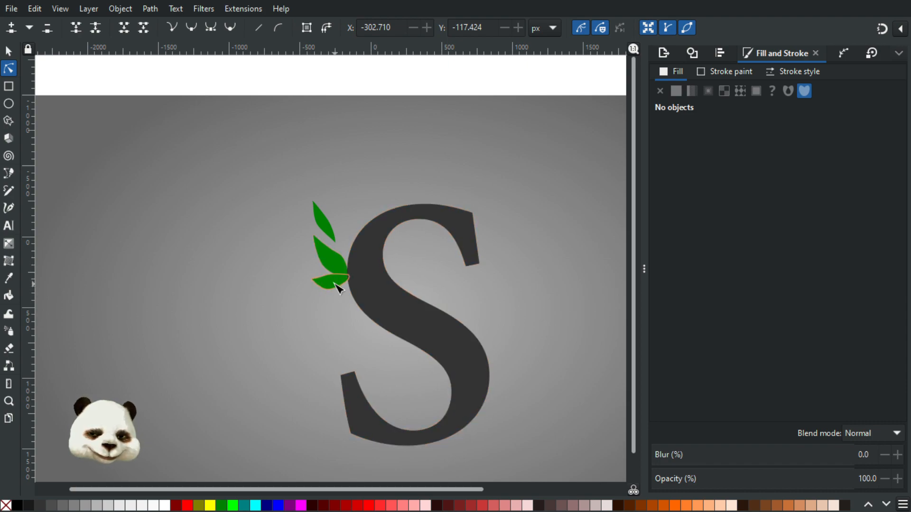
scroll(472, 375, "up", 1)
scroll(463, 372, "down", 1)
scroll(479, 389, "up", 1)
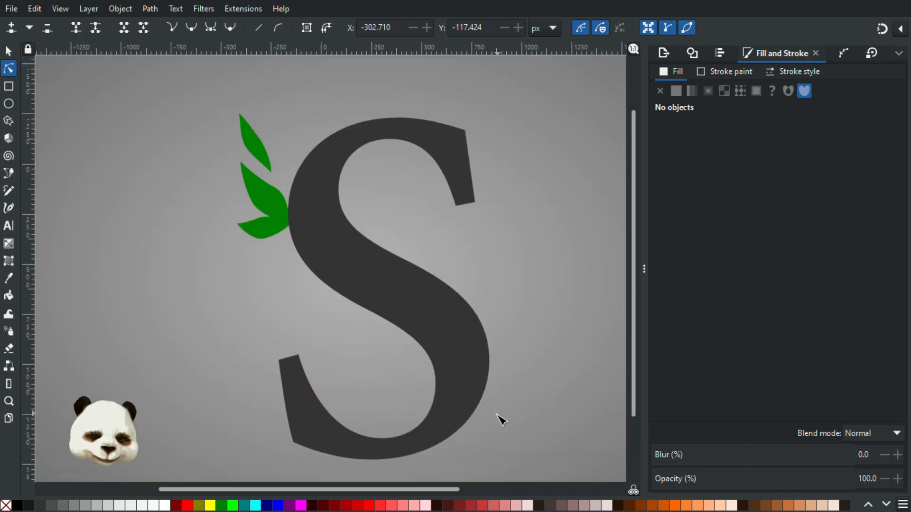
Step: Draw a closed curved green leaf about 197 × 486 px along the S's lower right curve, with its tip pointing up
key("b")
scroll(488, 425, "up", 2)
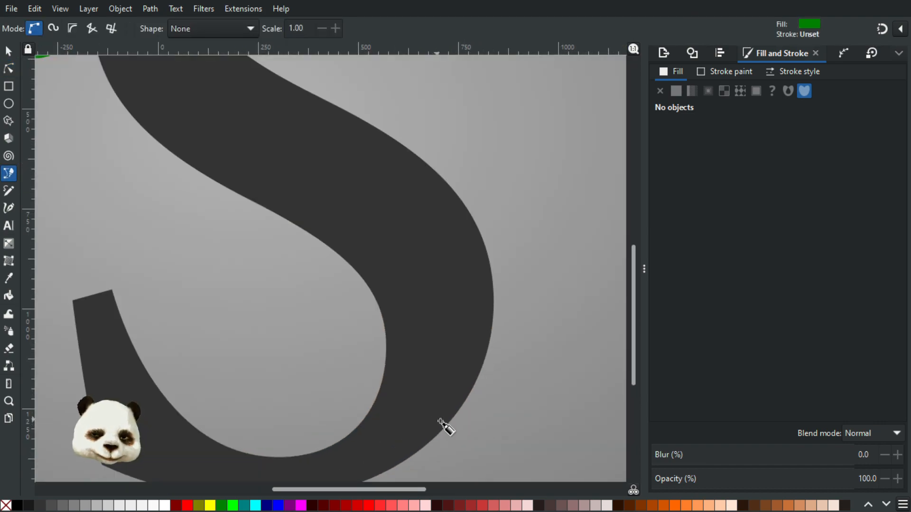
left_click_drag(494, 389, 515, 352)
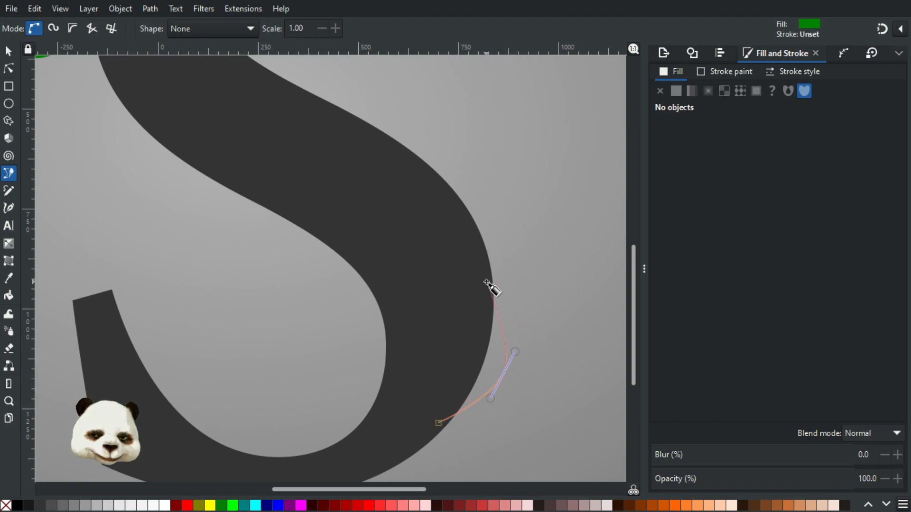
left_click_drag(491, 299, 442, 247)
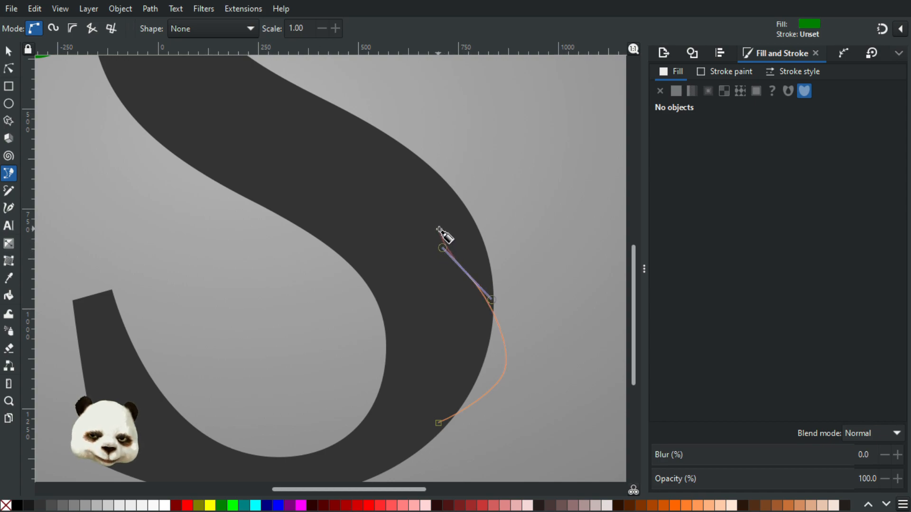
left_click_drag(439, 235, 438, 223)
left_click_drag(422, 260, 438, 292)
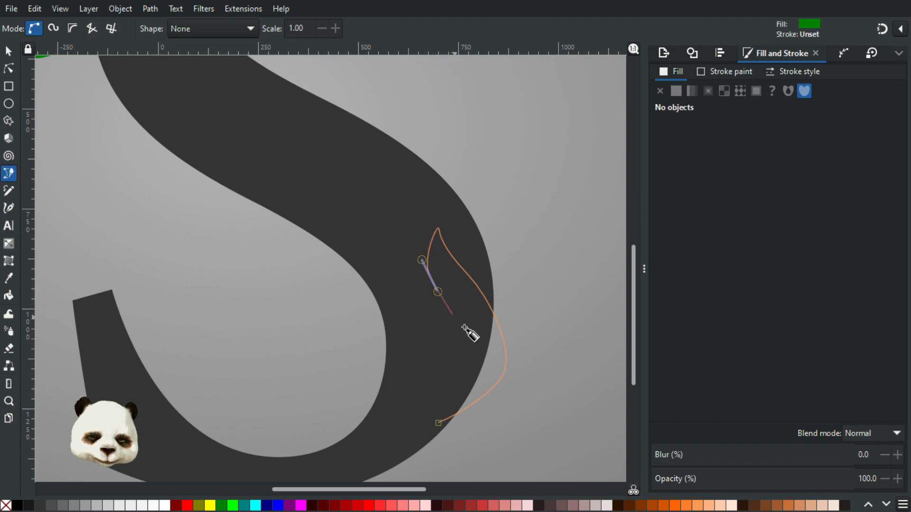
left_click_drag(482, 368, 474, 383)
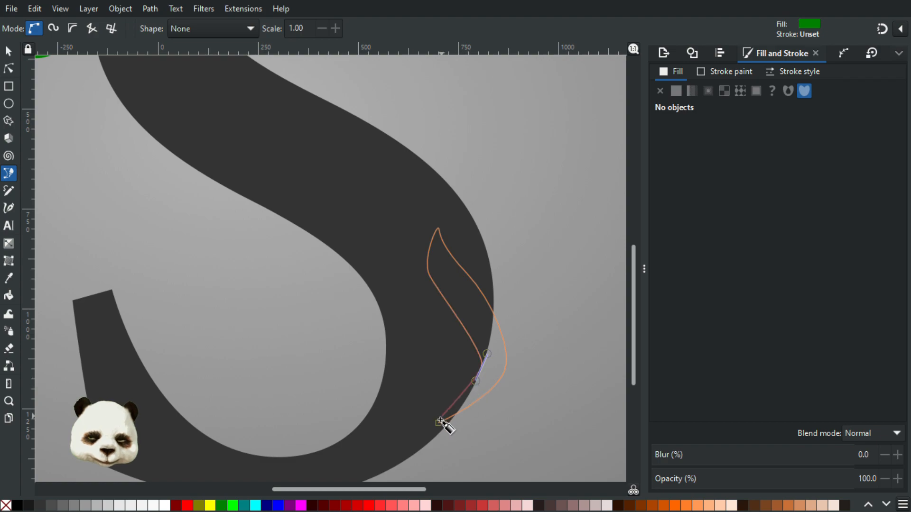
left_click_drag(440, 422, 431, 429)
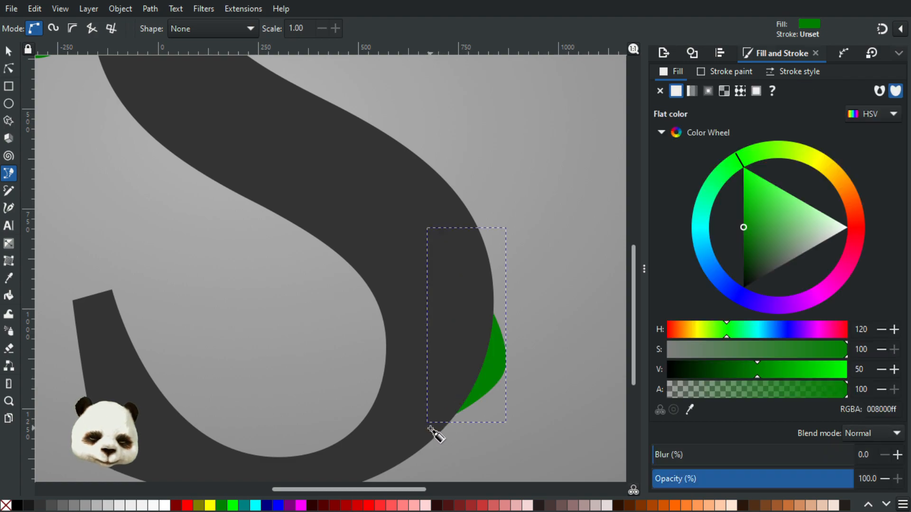
Step: Bring the curved leaf in front of the S at the same position and group it
left_click(10, 49)
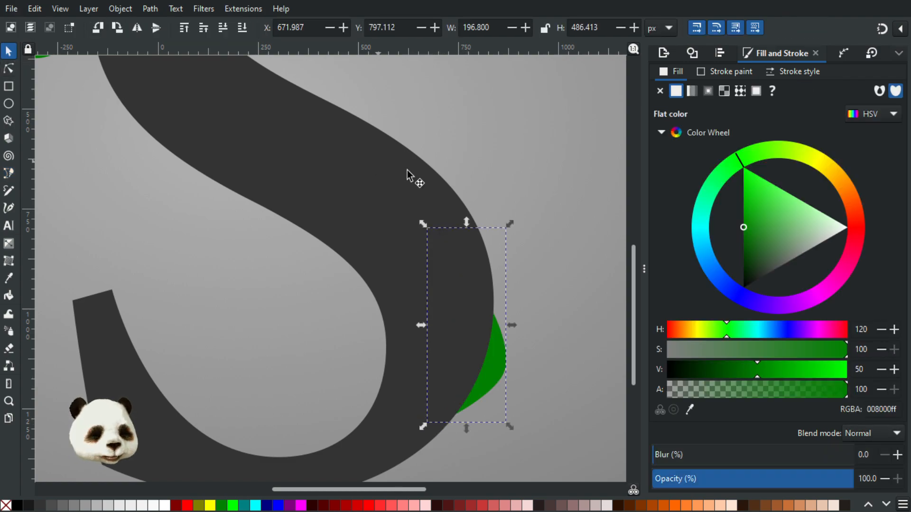
key("Delete")
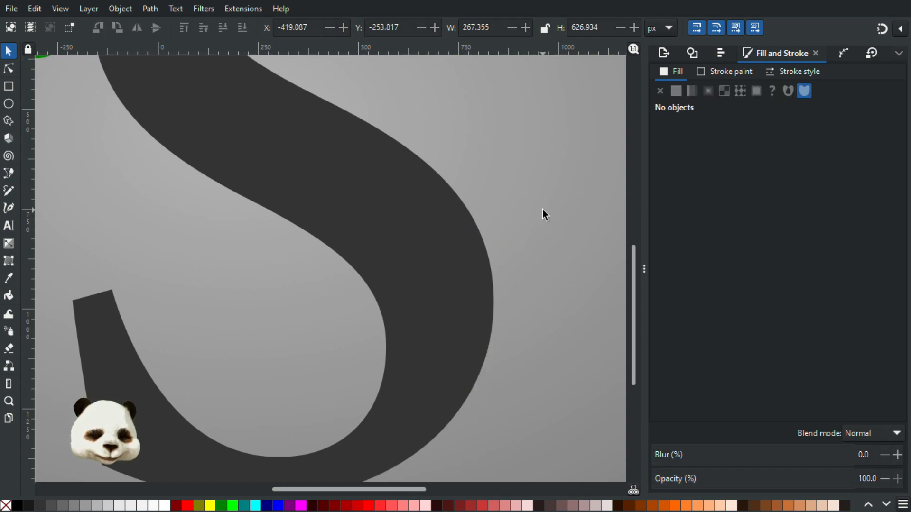
key("ctrl+z")
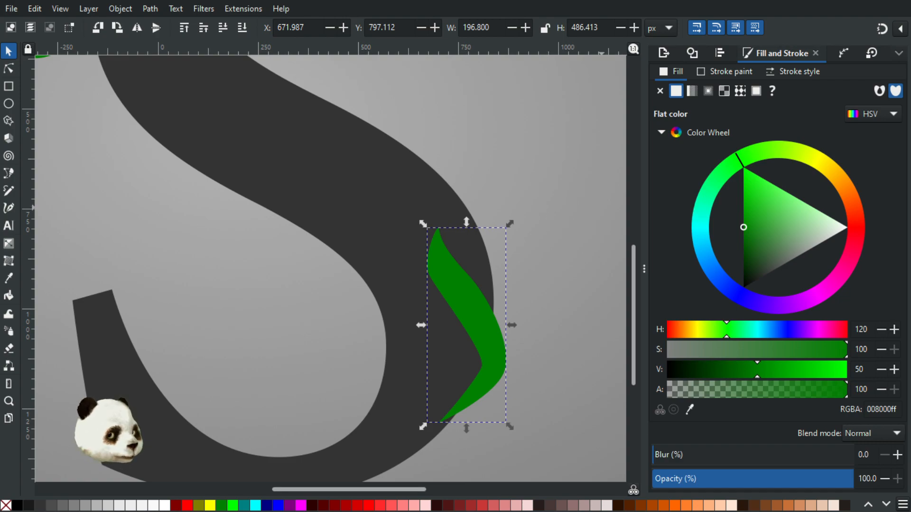
key("ctrl+g")
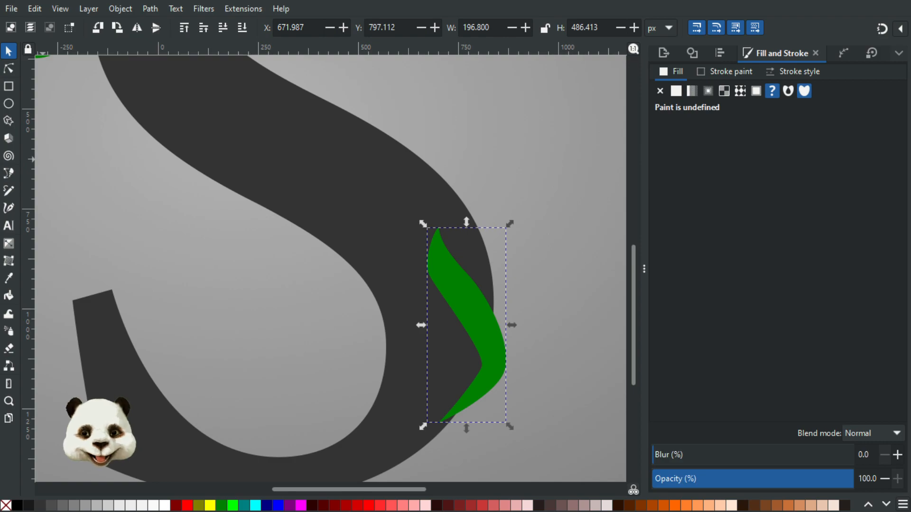
Step: Try pasting a duplicate of the S over the curved leaf and delete the duplicate
key("n")
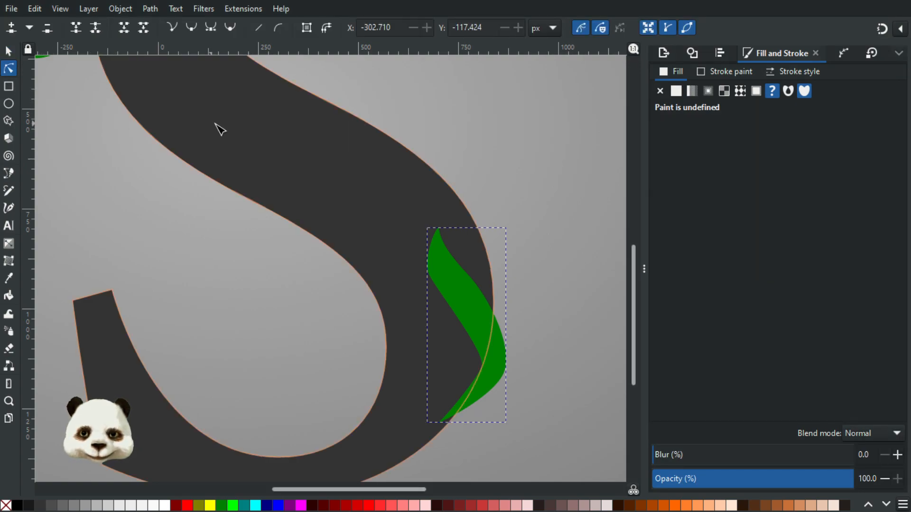
left_click(194, 124)
left_click(8, 51)
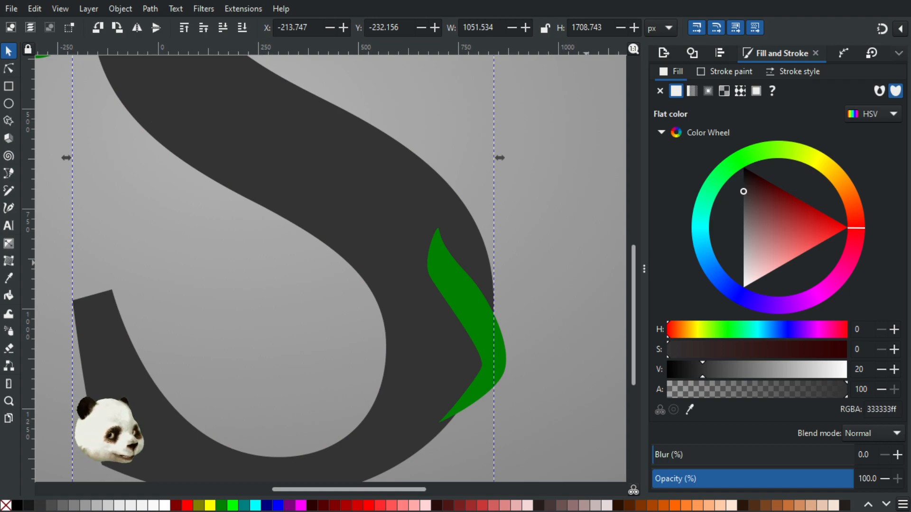
left_click(541, 328)
left_click(493, 353)
left_click(552, 338)
left_click(487, 338)
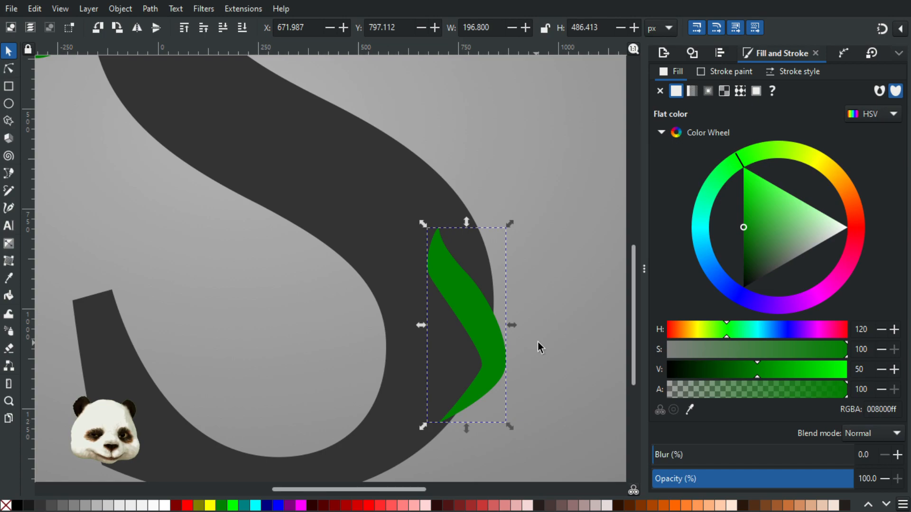
key("ctrl+v")
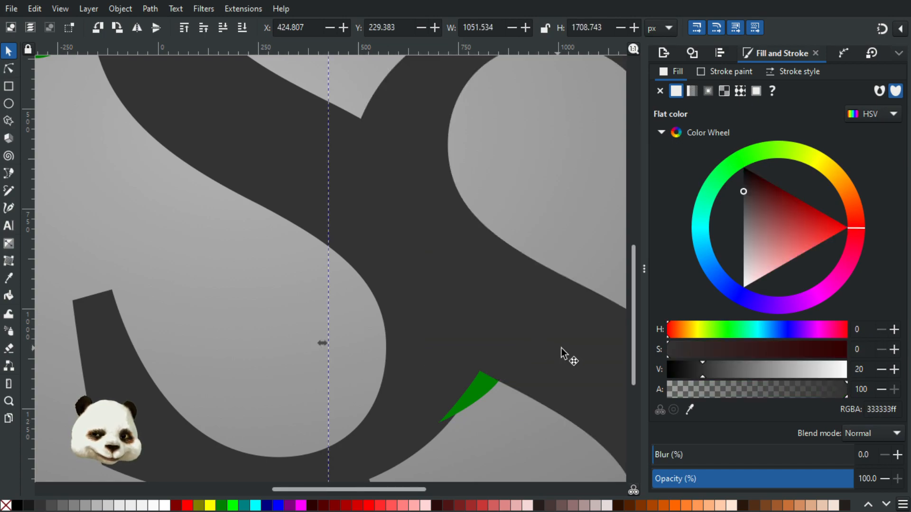
key("Delete")
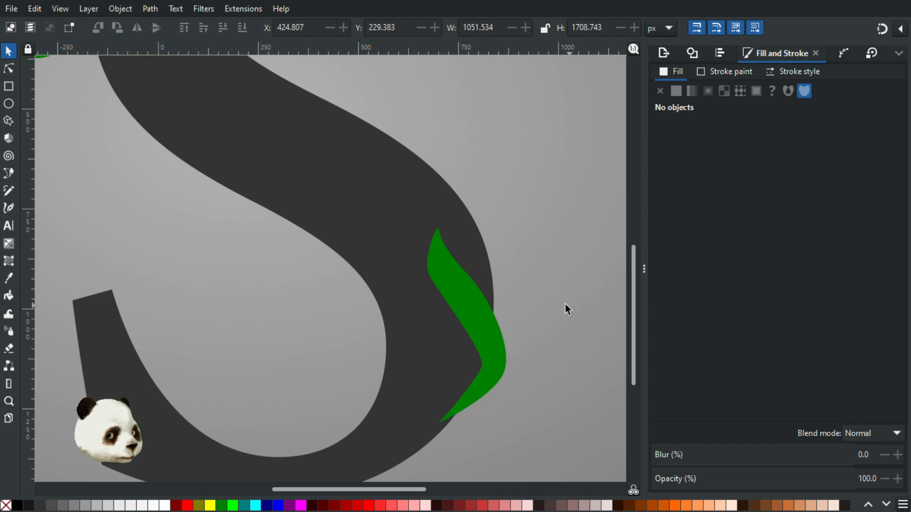
Step: Copy the dark grey S out of its group and paste a duplicate in place over the curved leaf
left_click(454, 209)
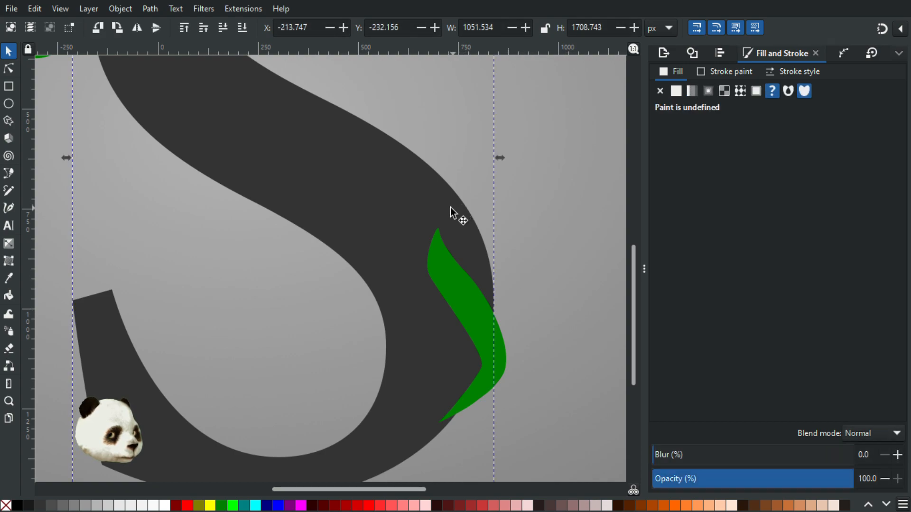
double_click(408, 195)
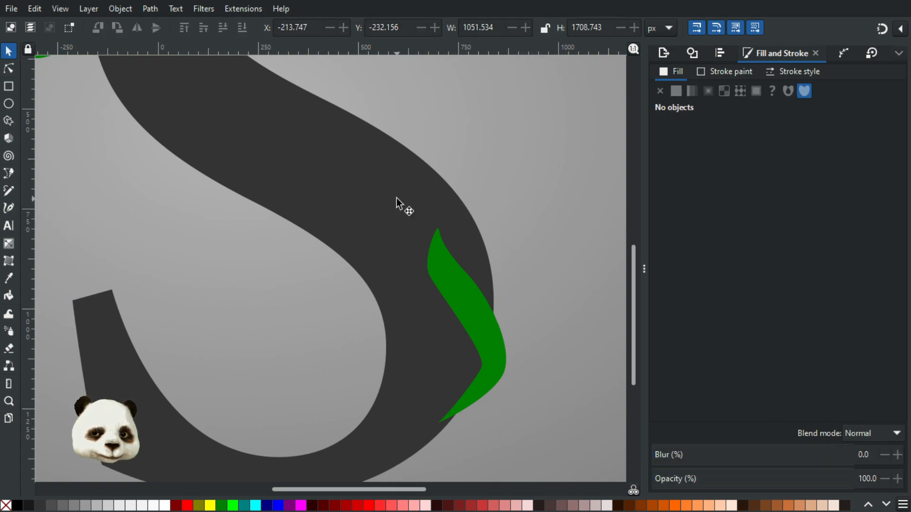
left_click(397, 197)
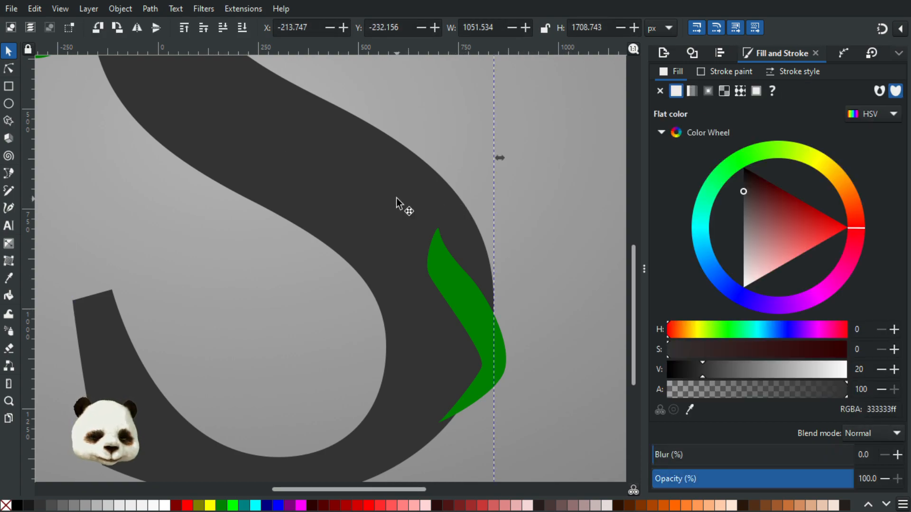
left_click(525, 295)
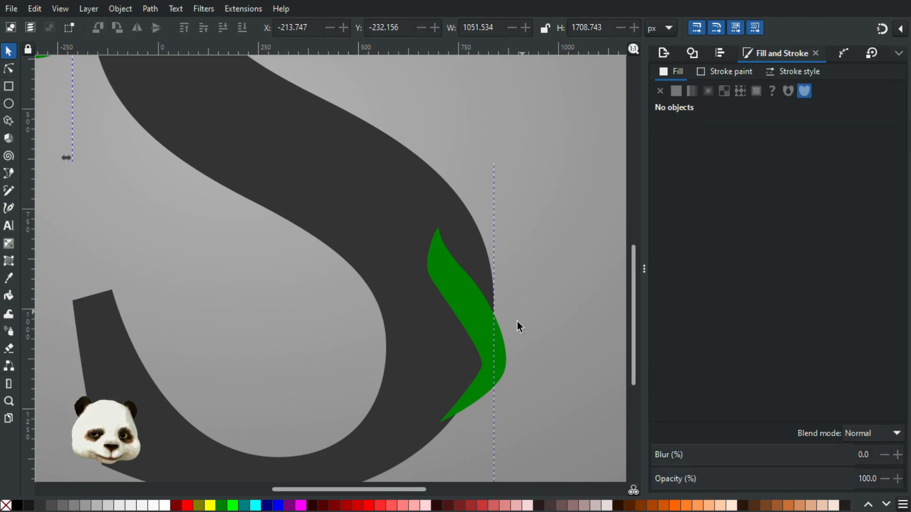
left_click(486, 317)
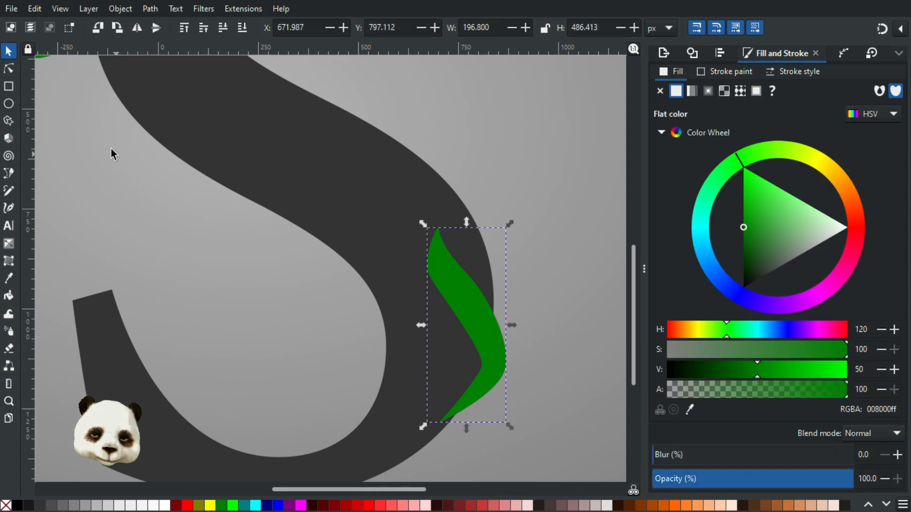
left_click(34, 10)
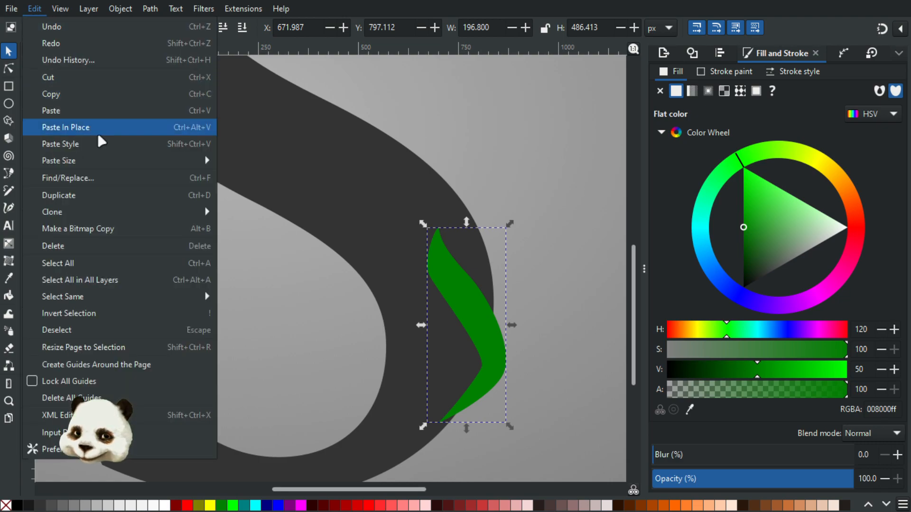
left_click(116, 127)
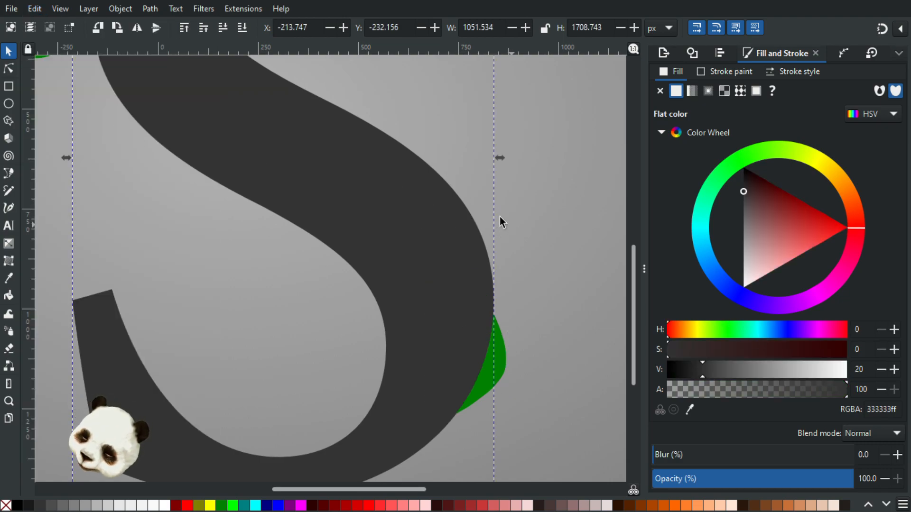
Step: Draw a whole green ellipse about 215 × 196 px over the leaf's lower end, overlapping the S's right edge
scroll(451, 341, "up", 1, "ctrl")
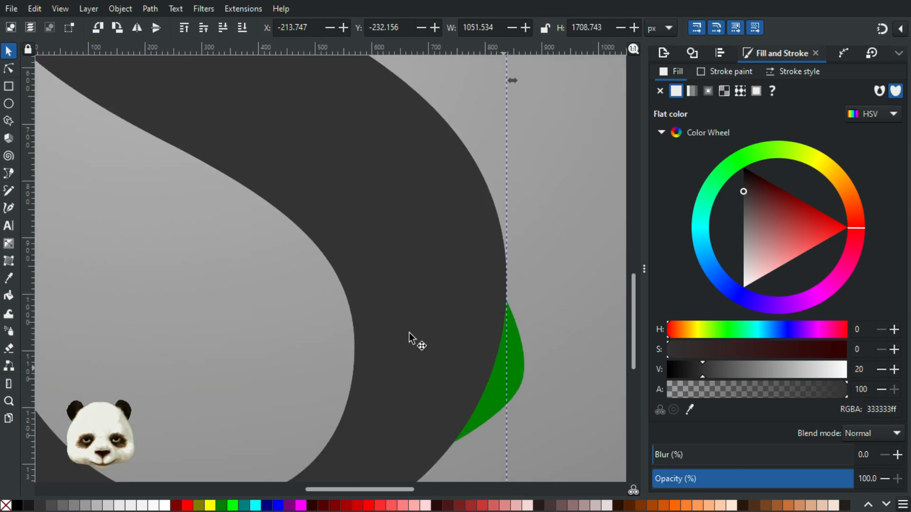
scroll(427, 342, "down", 5)
scroll(484, 344, "up", 1, "ctrl")
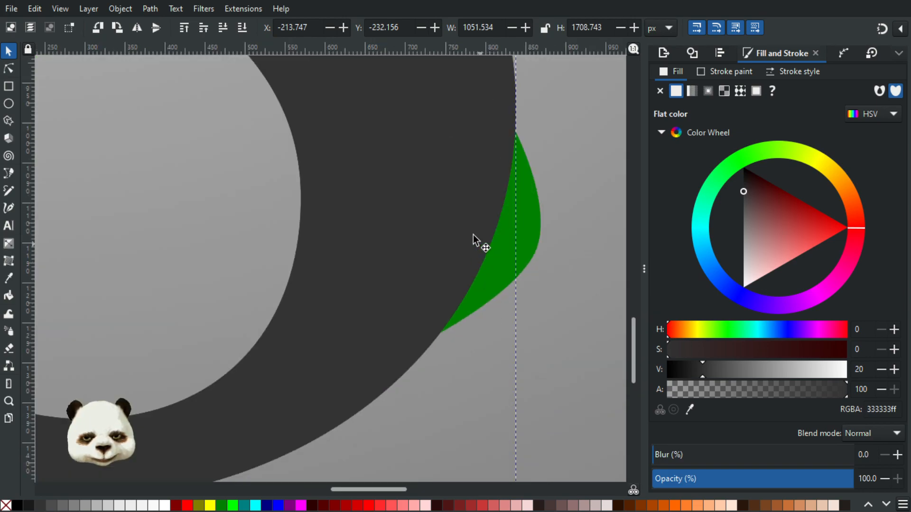
key("b")
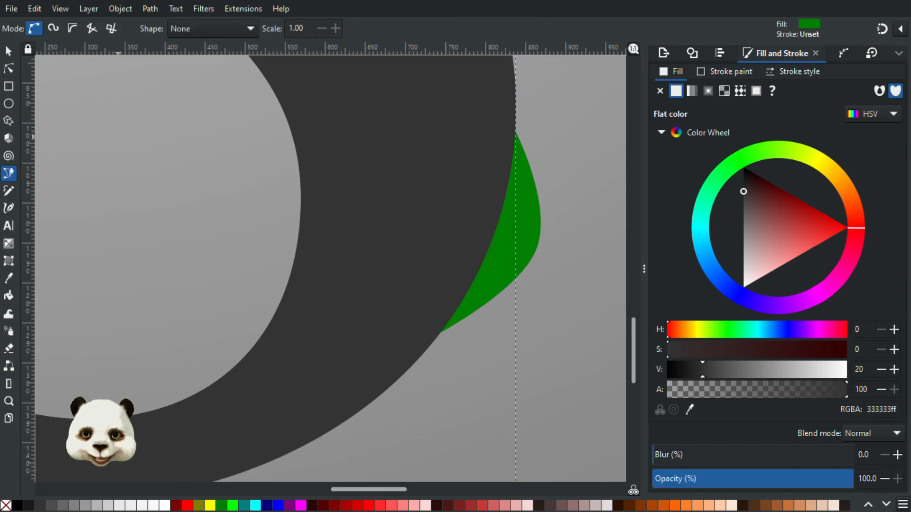
left_click(8, 103)
mouse_move(537, 218)
left_mouse_down()
mouse_move(420, 309)
mouse_move(362, 374)
left_mouse_up()
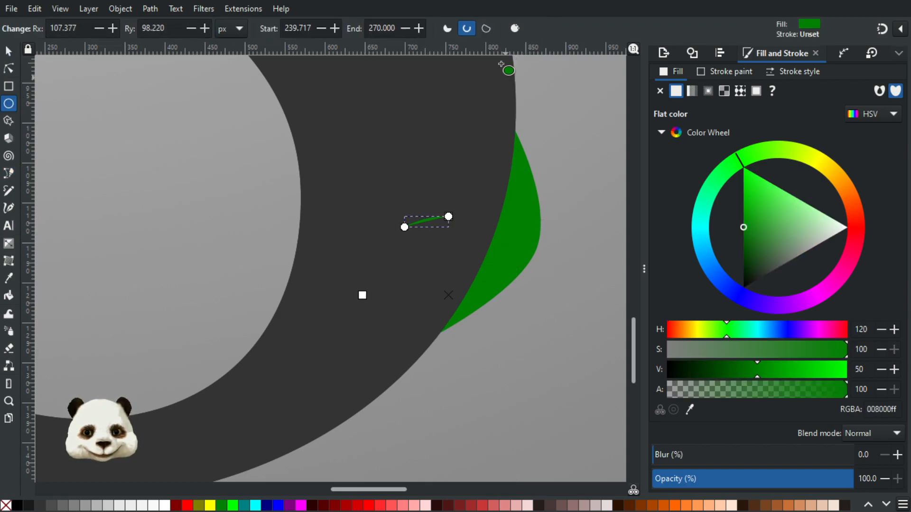
left_click(515, 29)
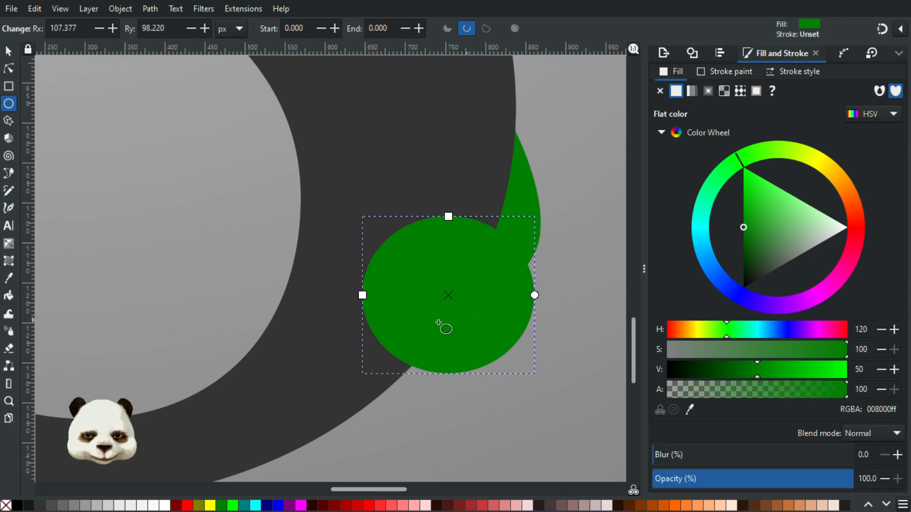
left_click_drag(404, 317, 497, 304)
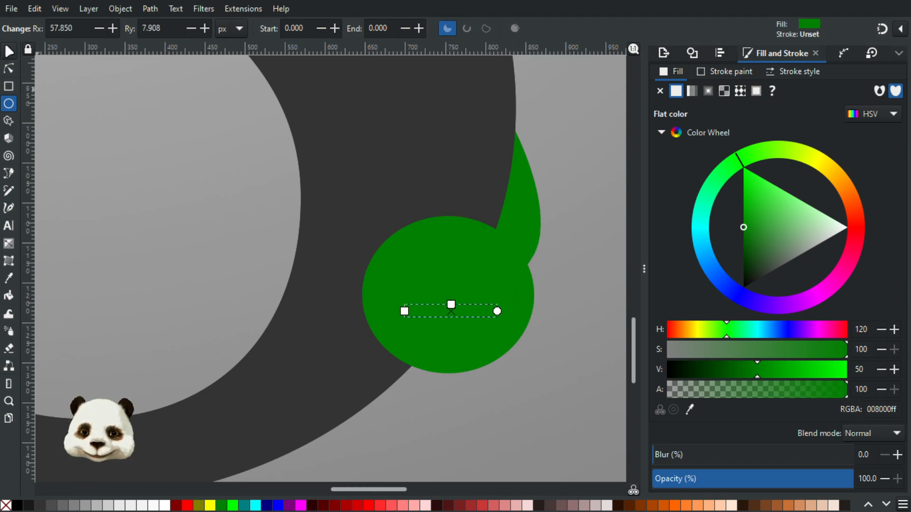
key("Escape")
key("s")
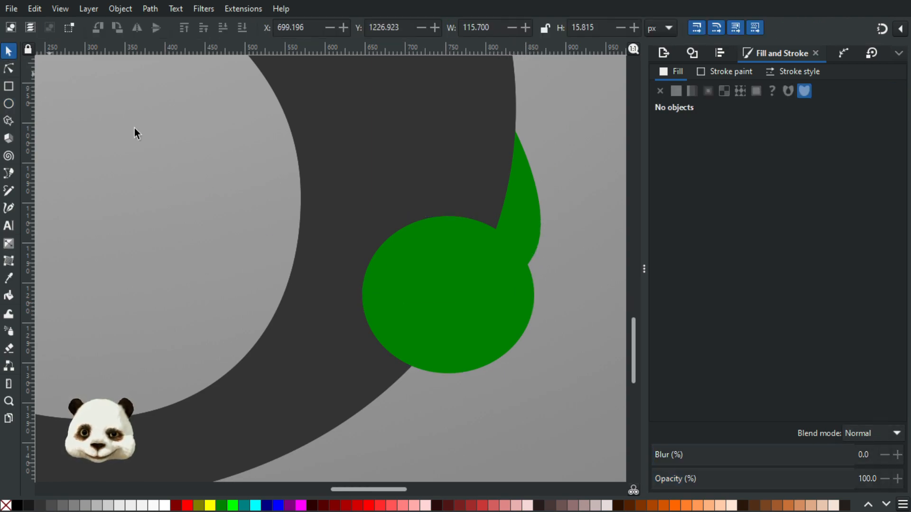
Step: Try intersecting the S duplicate with the green ellipse and undo the operation
left_click(339, 214)
left_click(444, 289, "shift")
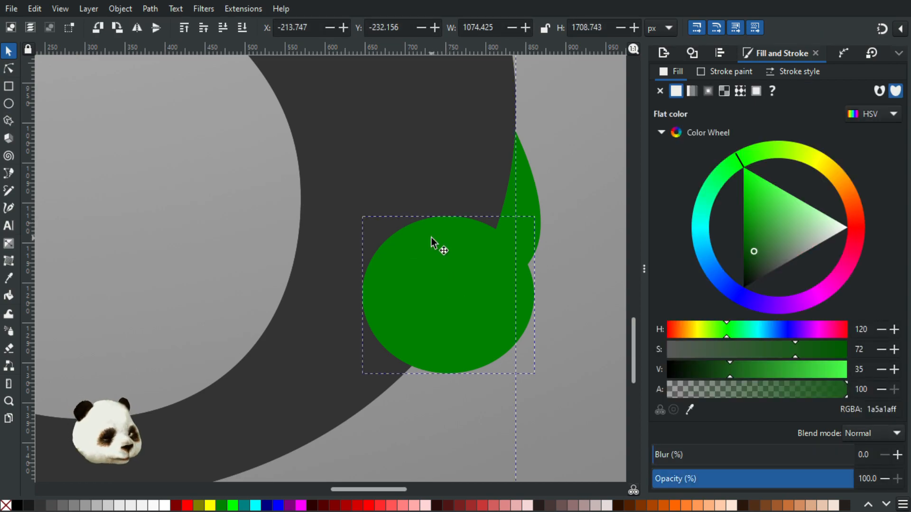
key("ctrl+asterisk")
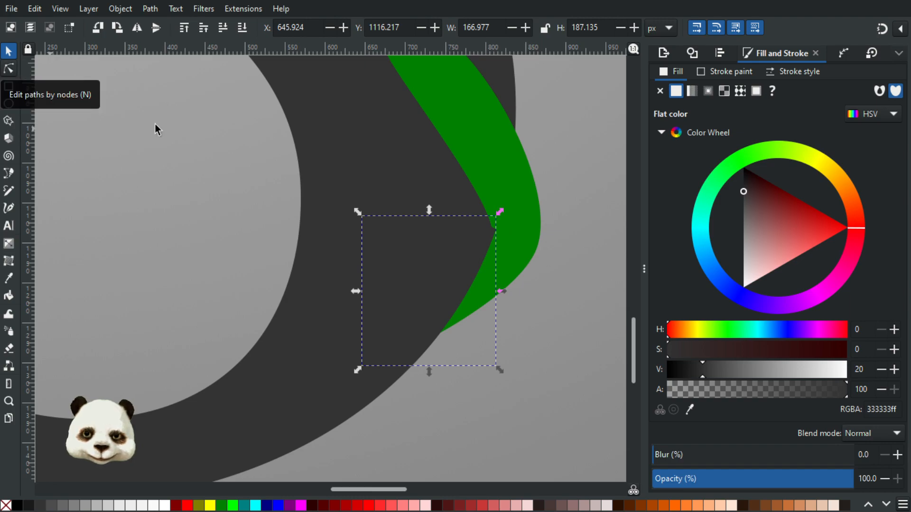
key("ctrl+z")
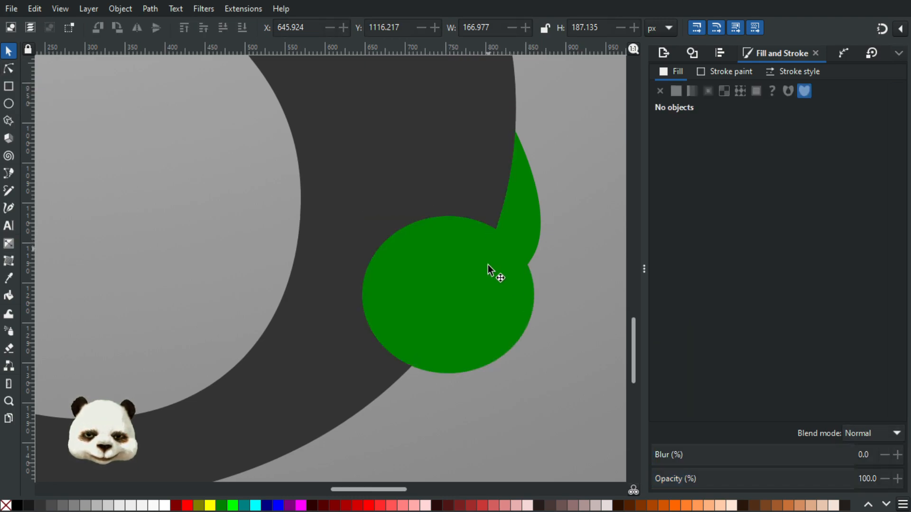
Step: Set the S duplicate's opacity to 60% and shift the green ellipse slightly down and left to cover the leaf's lower tip
left_click(457, 188)
left_click(760, 482)
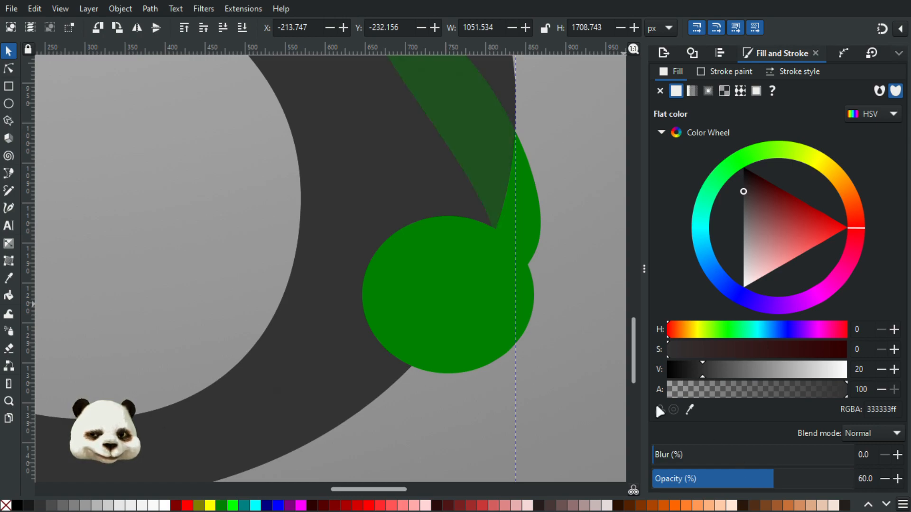
left_click(534, 316)
left_click(499, 324)
mouse_move(498, 317)
left_mouse_down()
mouse_move(482, 334)
mouse_move(490, 329)
left_mouse_up()
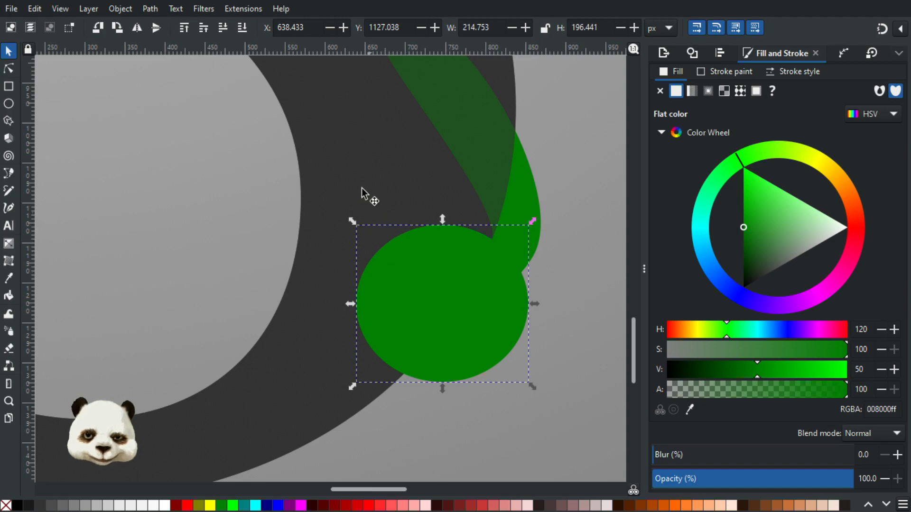
Step: Intersect the green ellipse with the S duplicate and set the resulting piece's opacity to 100%
left_click(358, 169, "shift")
key("ctrl+asterisk")
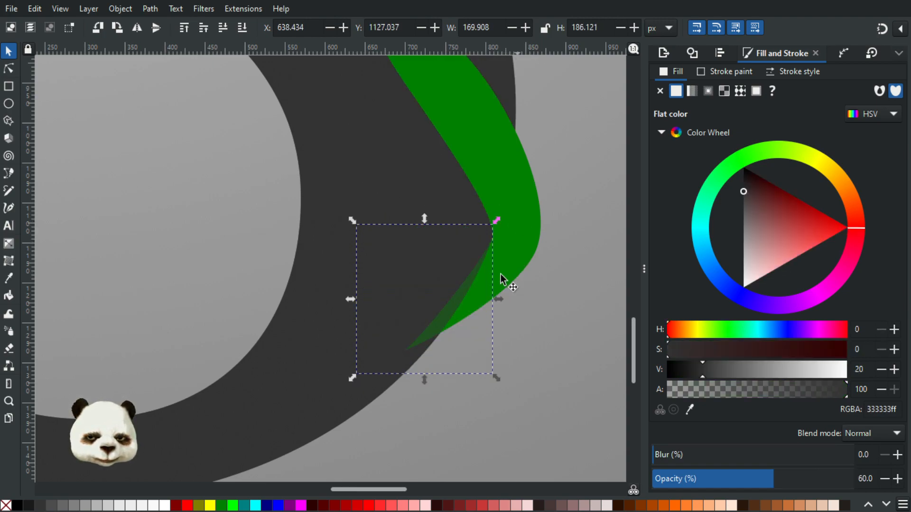
left_click_drag(789, 479, 854, 480)
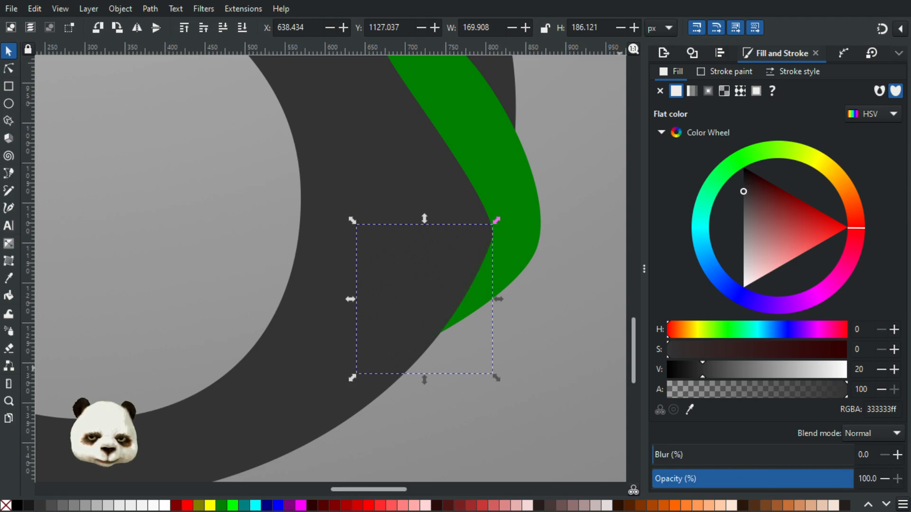
Step: Fill the cutout piece with dark red 800000 and subtract it from the curved leaf
left_click(181, 506)
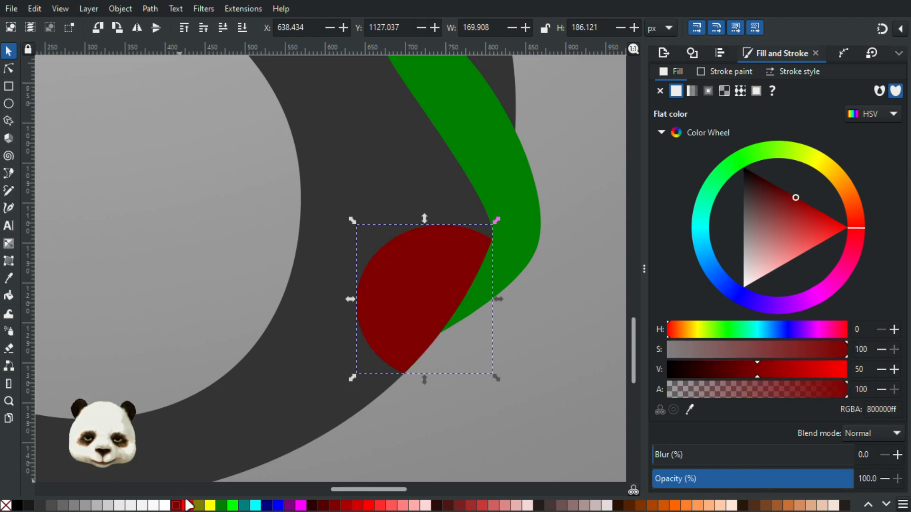
left_click(526, 228, "shift")
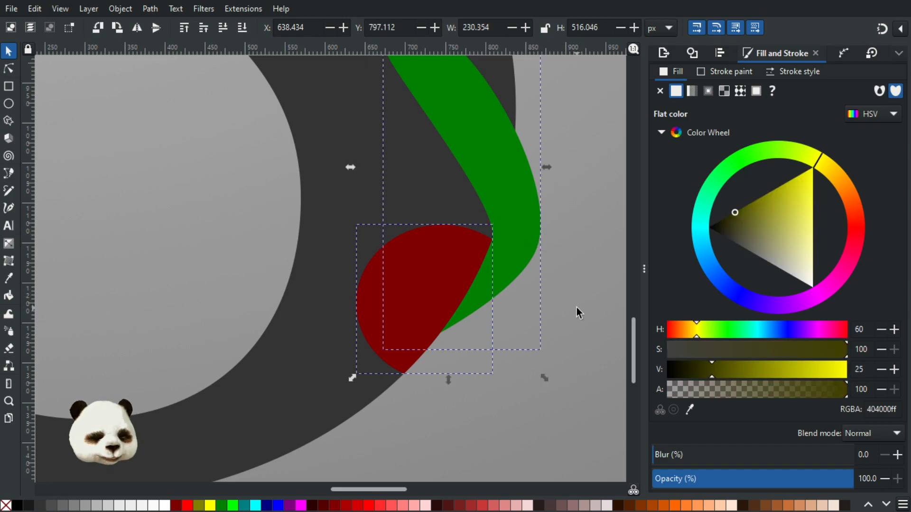
key("ctrl+minus")
scroll(485, 268, "down", 5)
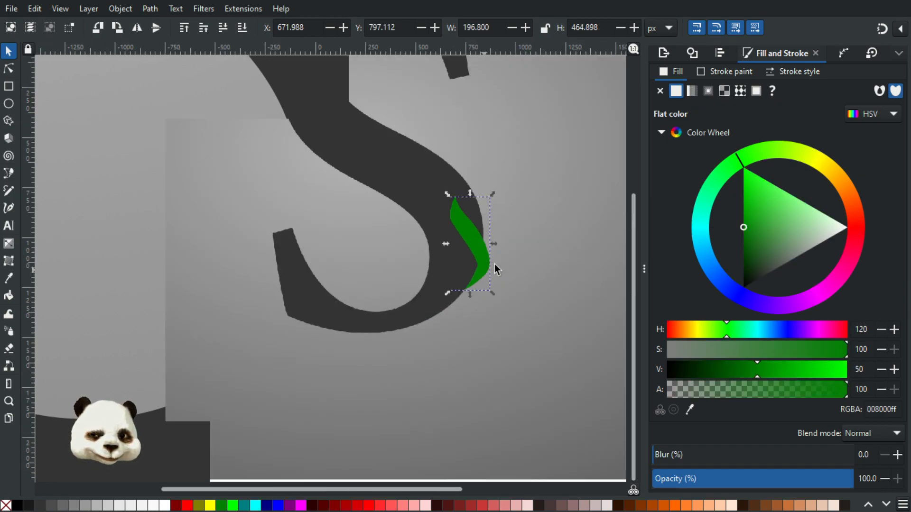
left_click(561, 254)
Step: Lower the curved leaf's left middle node to about (674, 958) px and adjust the upper curve handle of its lower right node
scroll(497, 264, "up", 8)
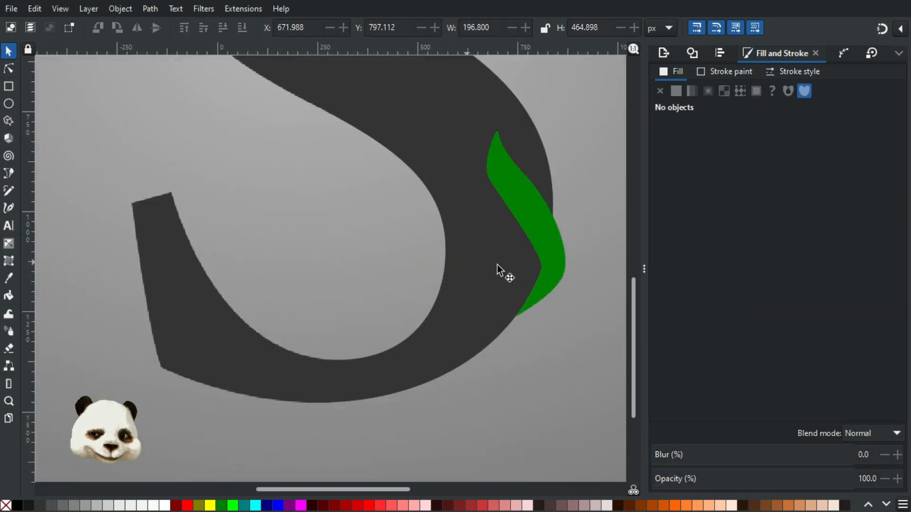
left_click_drag(315, 227, 310, 228)
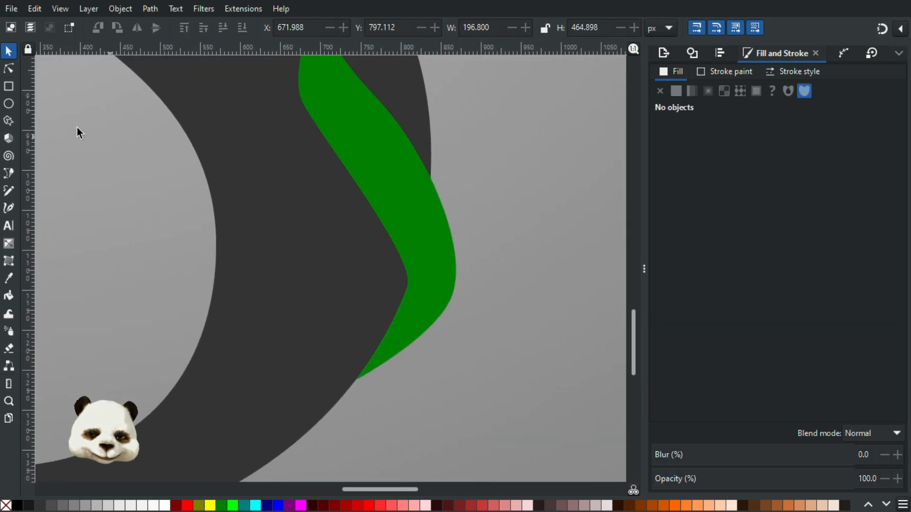
left_click(8, 69)
left_click(307, 112)
left_click_drag(306, 108, 301, 136)
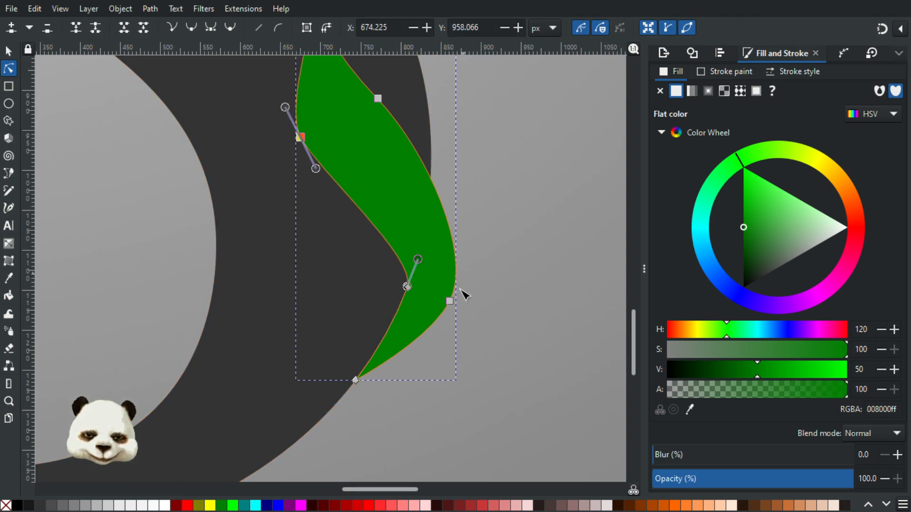
left_click_drag(453, 302, 478, 238)
key("Escape")
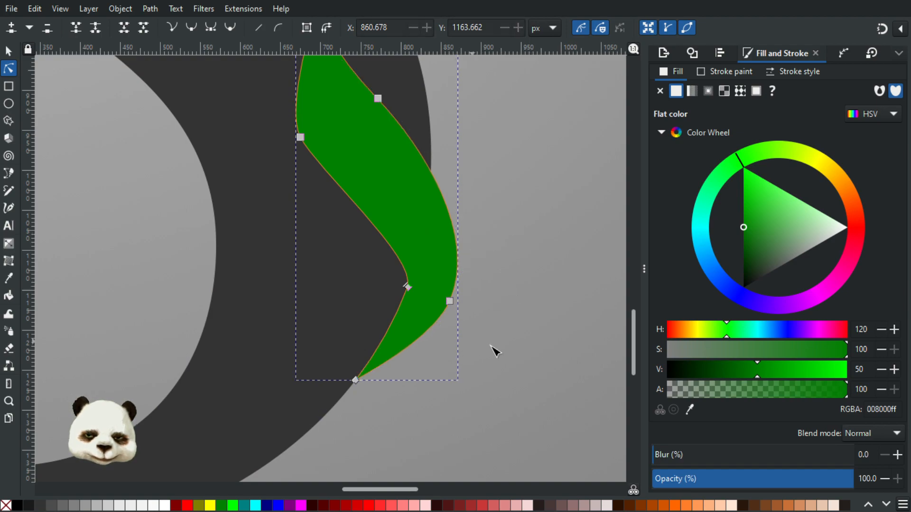
Step: Move the curved leaf's left middle node to about (678, 984) px and its upper right node to about (772, 922) px
key("Escape")
scroll(521, 335, "down", 3)
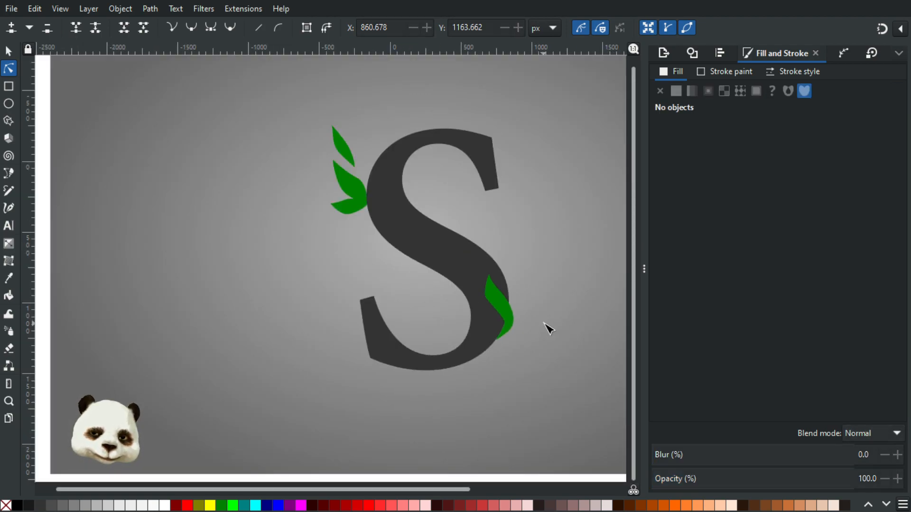
scroll(550, 333, "up", 3)
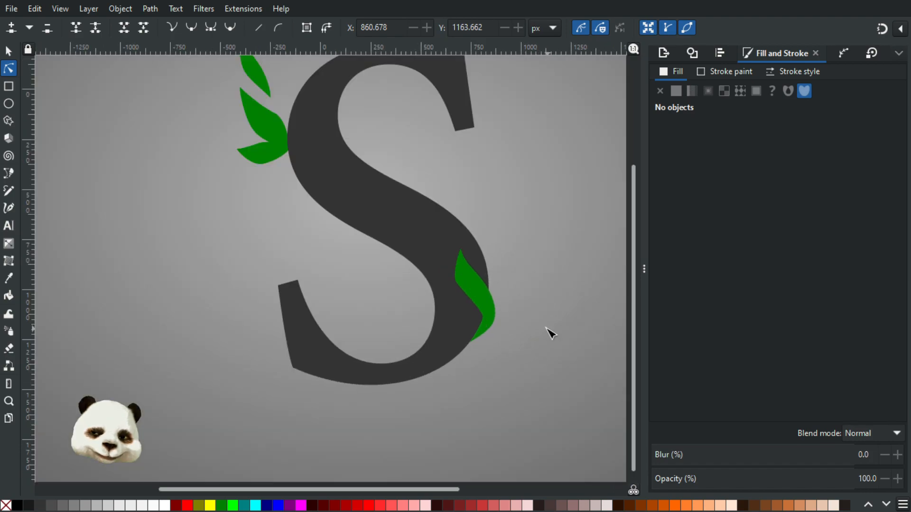
scroll(549, 330, "down", 2)
scroll(549, 329, "up", 5)
left_click(325, 240)
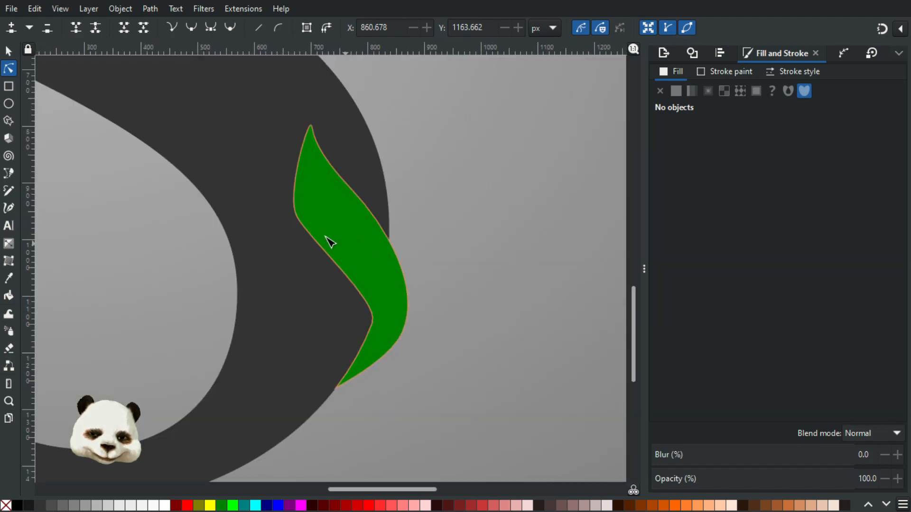
left_click_drag(299, 217, 300, 232)
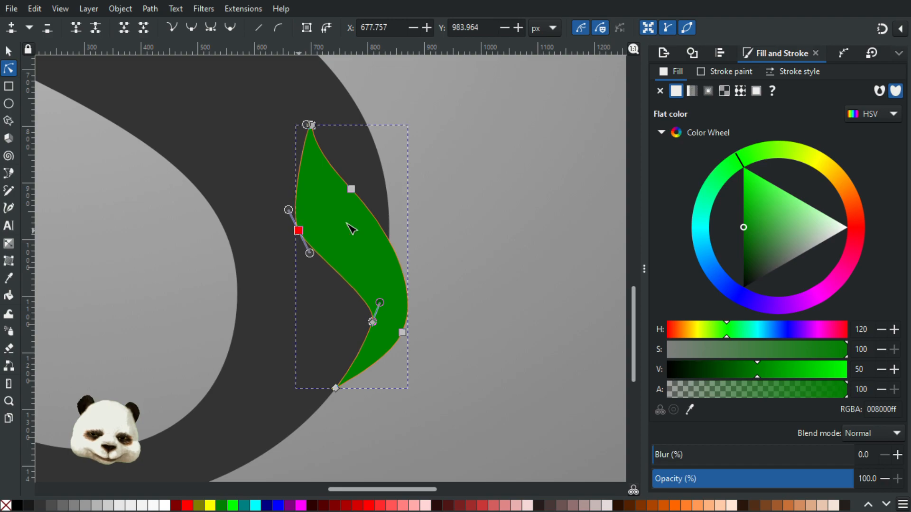
left_click_drag(353, 190, 353, 197)
left_click(492, 205)
left_click(497, 210)
Step: Shift the curved leaf's left middle node to about (691, 991) px and compare the leaf with the whole S
scroll(547, 217, "down", 3)
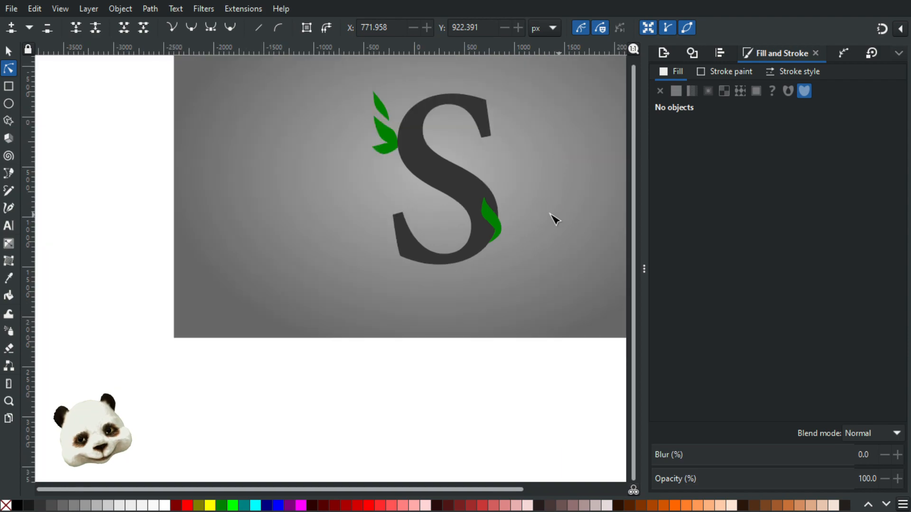
scroll(553, 219, "up", 3)
left_click(402, 221)
left_click_drag(402, 221, 405, 227)
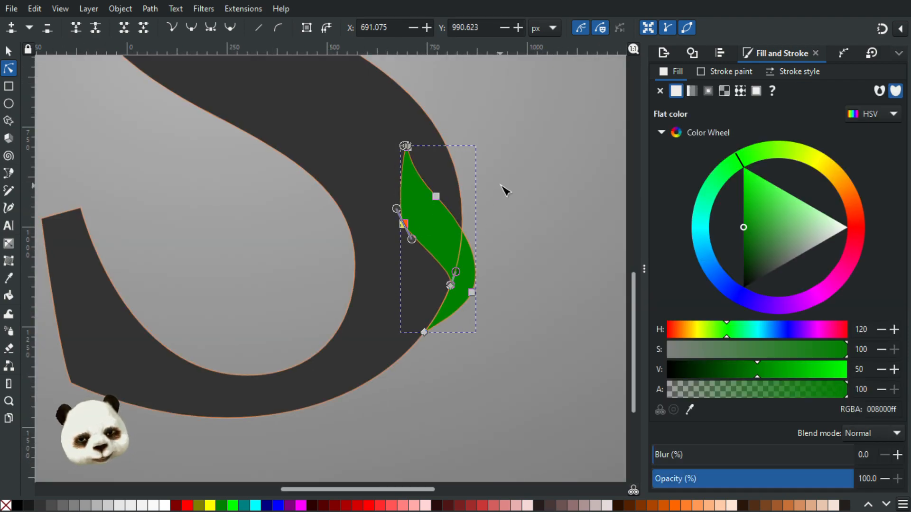
left_click(549, 196)
scroll(568, 206, "down", 3)
scroll(568, 206, "up", 3)
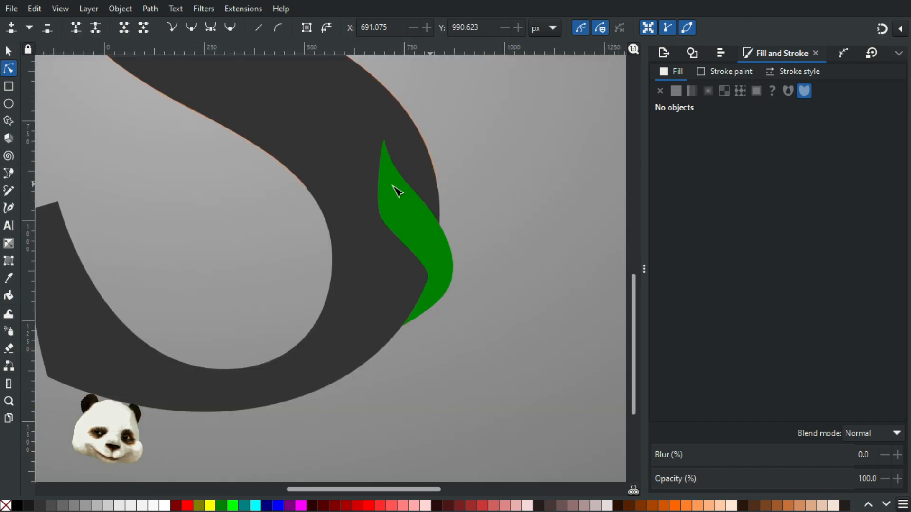
Step: Pull the left curve handle out of the curved leaf's upper tip so its upper left edge bulges outward
left_click(399, 192)
left_click(380, 217)
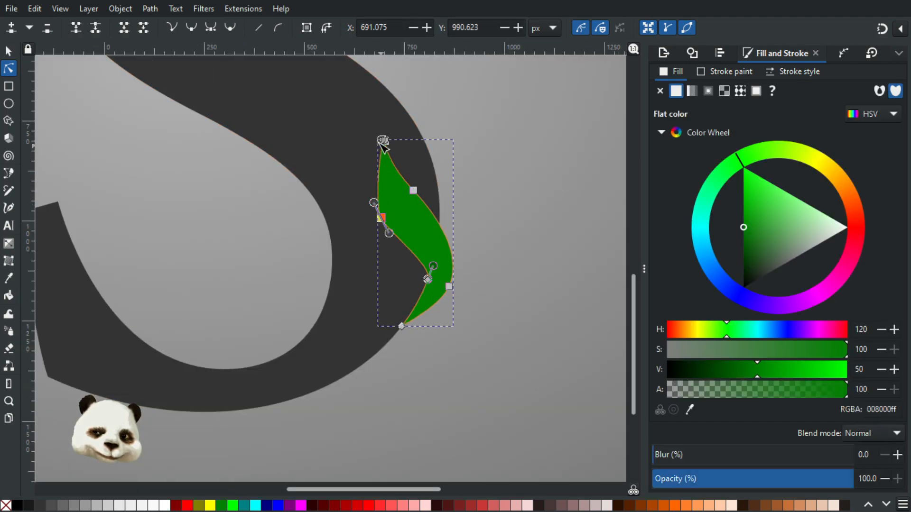
left_click_drag(380, 143, 372, 152)
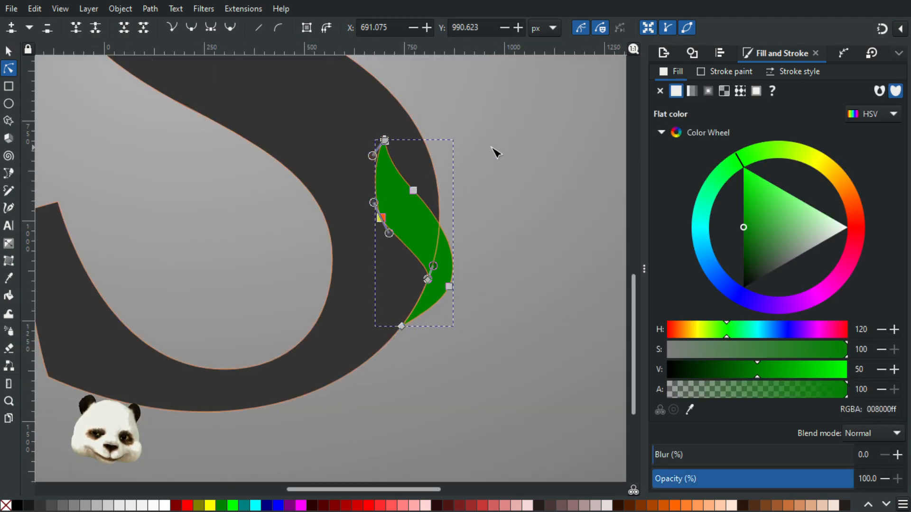
left_click(503, 157)
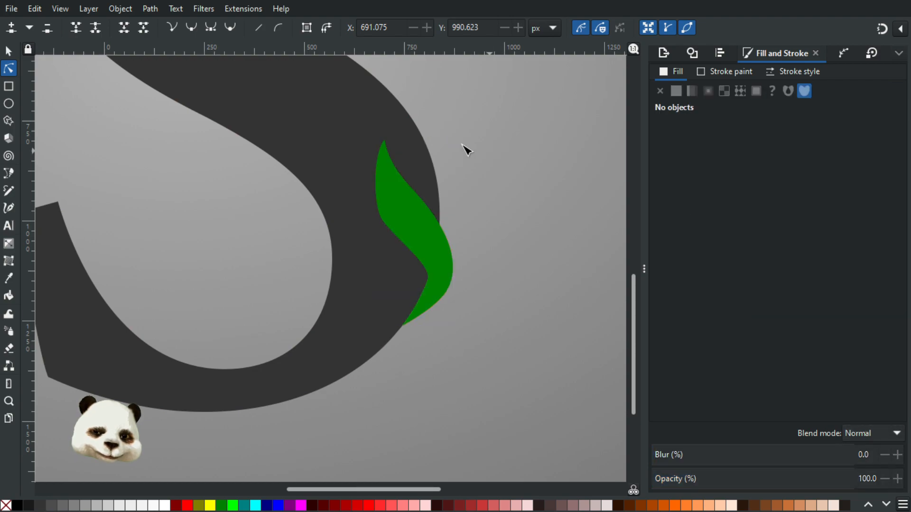
Step: Delete the duplicate node at the curved leaf's upper tip
scroll(466, 150, "up", 3)
left_click(248, 134)
left_click(248, 132)
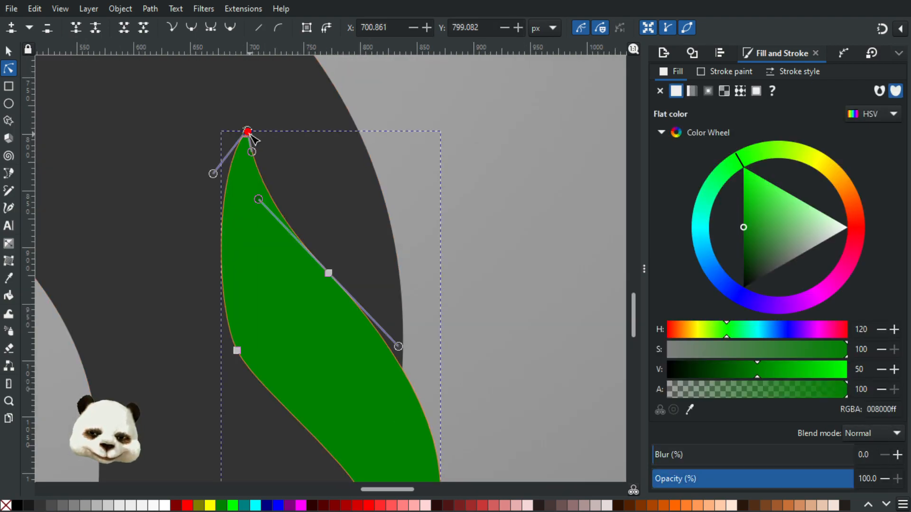
left_click_drag(252, 152, 263, 123)
scroll(244, 128, "up", 5)
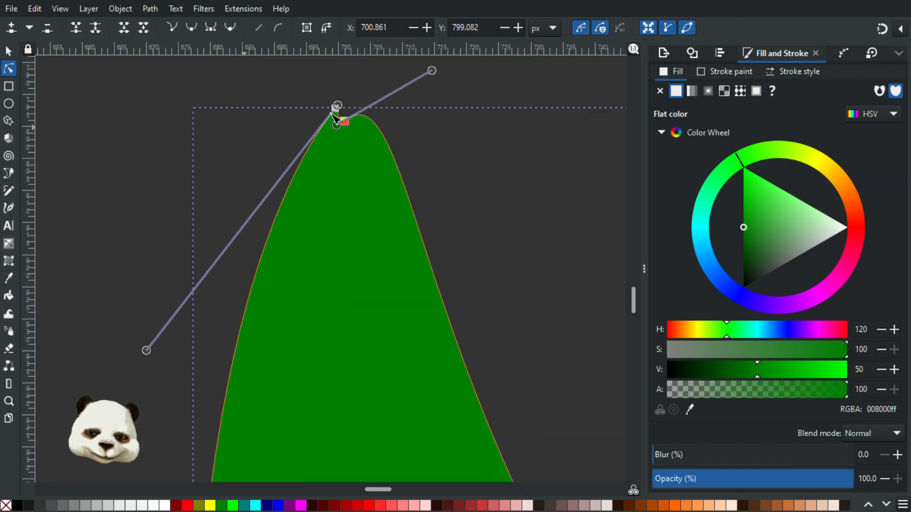
scroll(335, 116, "up", 1)
key("Delete")
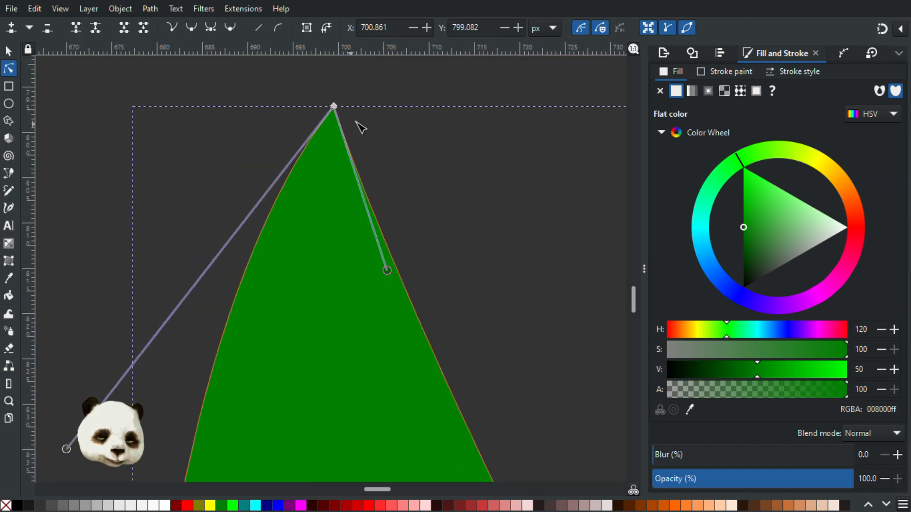
Step: Swing the tip node's right curve handle up and outward to round the curved leaf's upper tip
left_click_drag(387, 271, 444, 124)
left_click_drag(489, 145, 491, 160)
left_click(334, 327, "ctrl")
scroll(456, 328, "down", 9)
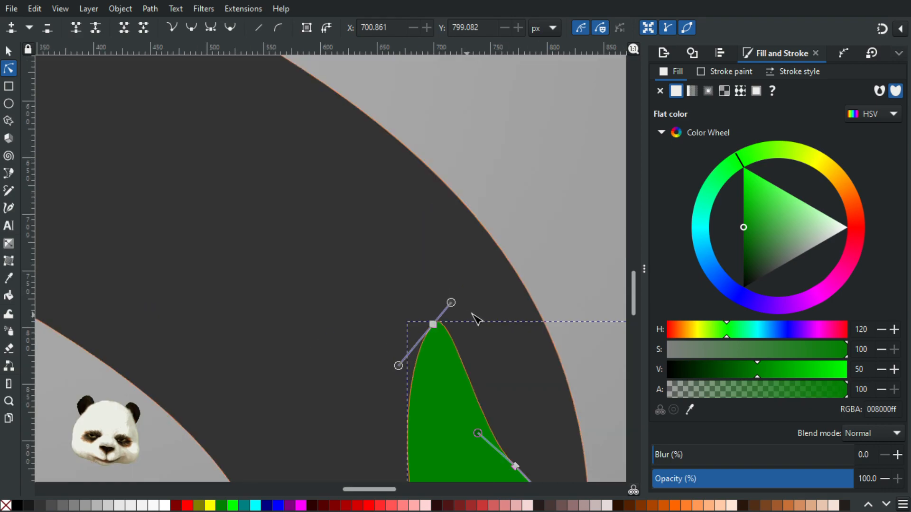
left_click(569, 303)
Step: Shorten the right curve handle of the curved leaf's tip node to sharpen the rounded tip
scroll(463, 333, "up", 3)
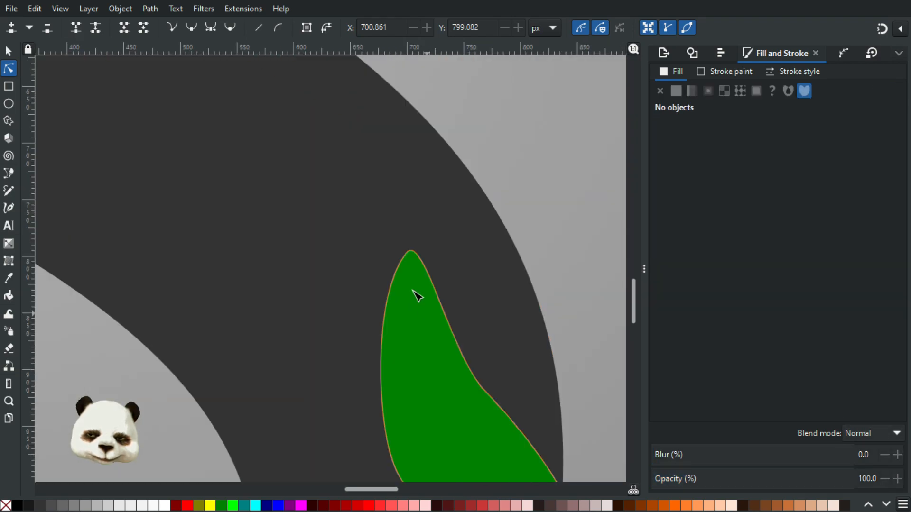
left_click(415, 294)
left_click(407, 252)
left_click_drag(426, 234, 420, 245)
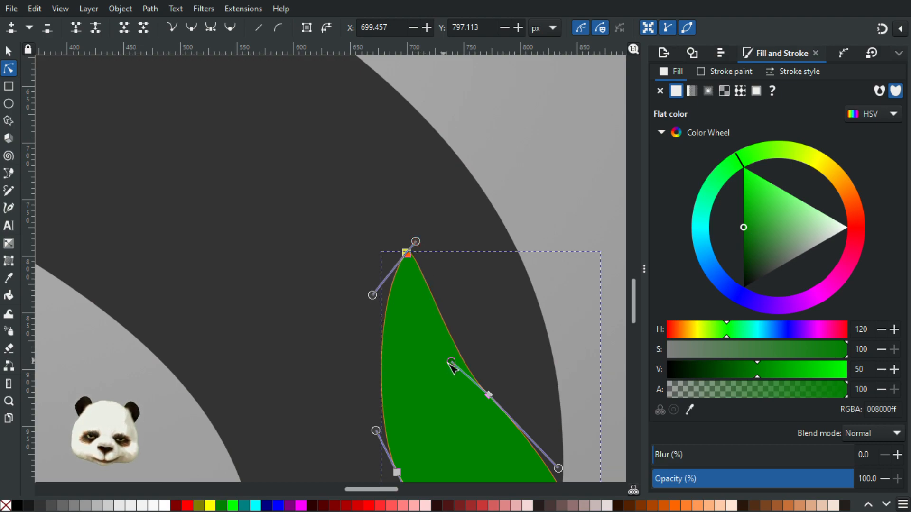
Step: Adjust both curve handles of the curved leaf's upper right node to deepen the hollow below the tip
left_click_drag(452, 365, 438, 359)
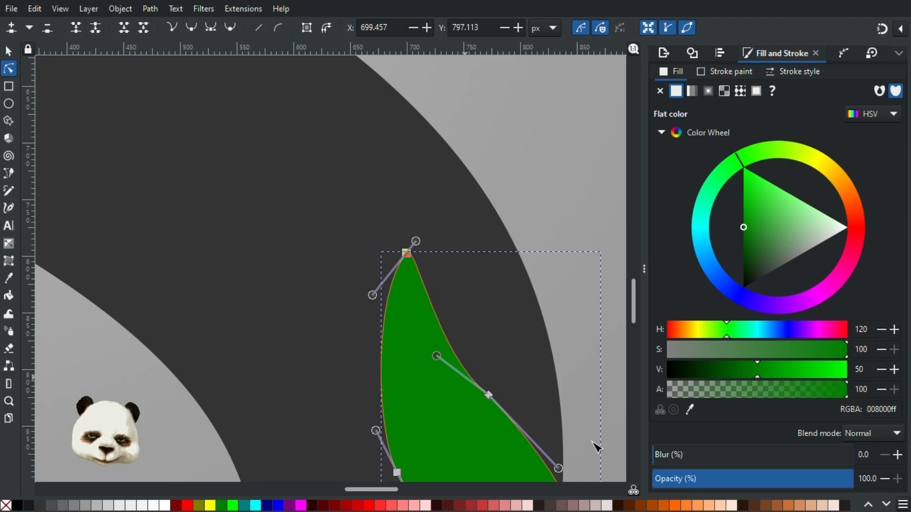
left_click_drag(557, 468, 563, 464)
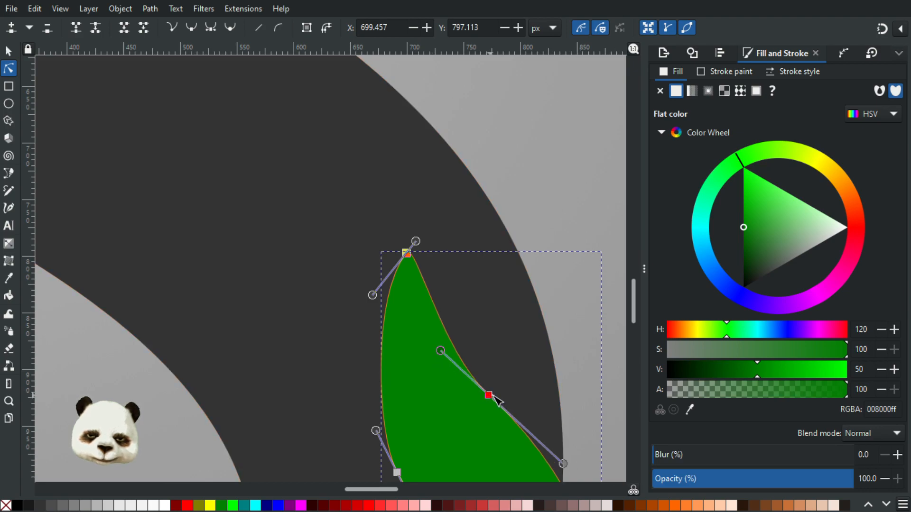
key("Escape")
key("Escape")
scroll(565, 199, "down", 4)
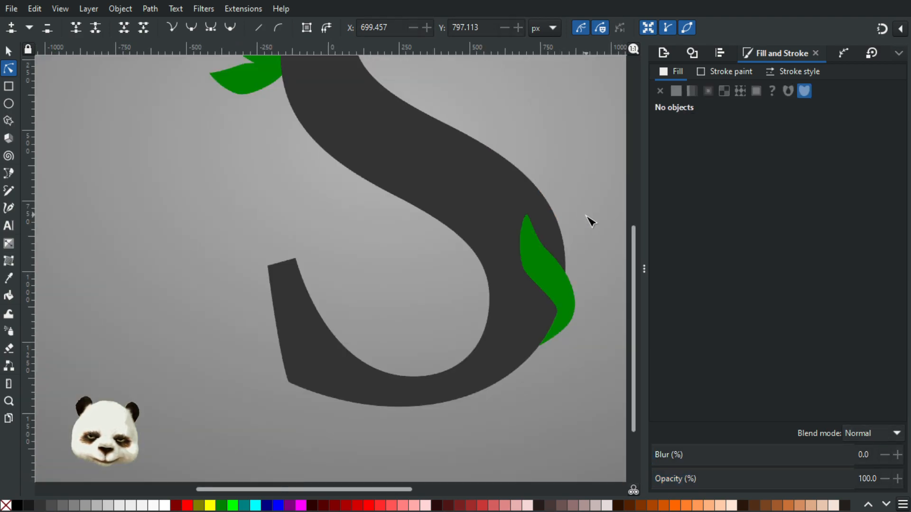
Step: Bend the curved leaf's left edge segment outward above the left middle node and slightly reshape the segment below it
scroll(520, 169, "up", 4)
left_click(341, 350)
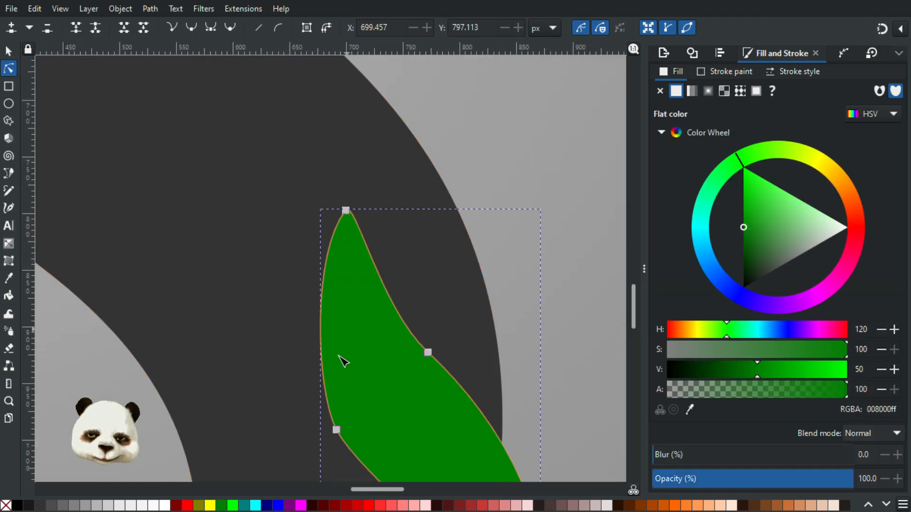
left_click(337, 430)
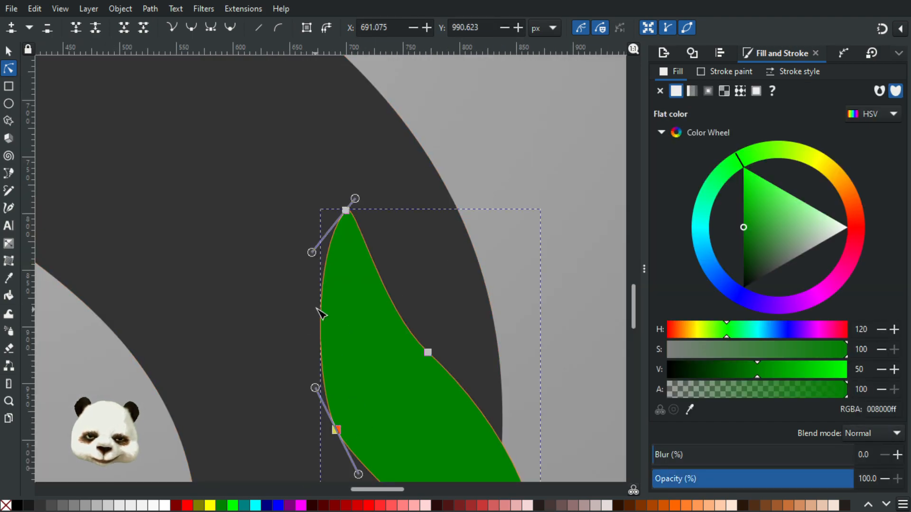
left_click_drag(321, 311, 315, 313)
left_click_drag(367, 359, 320, 189)
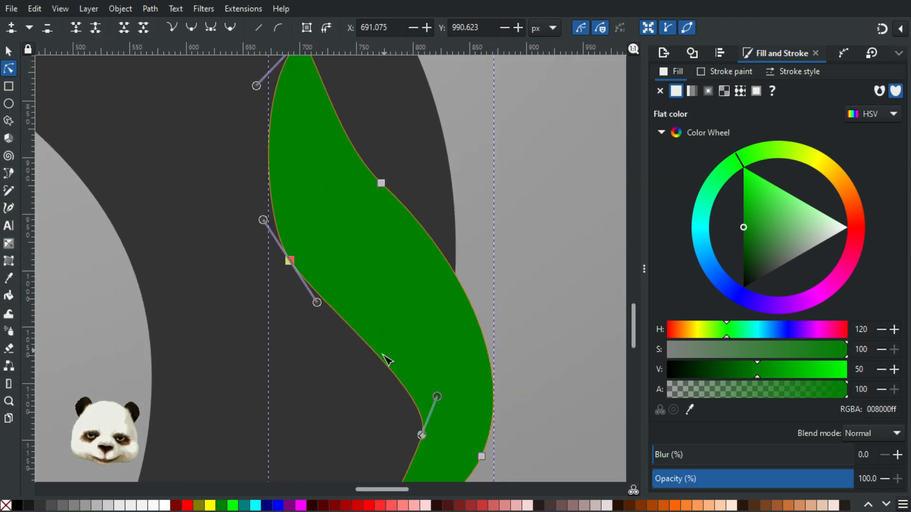
left_click_drag(372, 350, 378, 348)
left_click(552, 240)
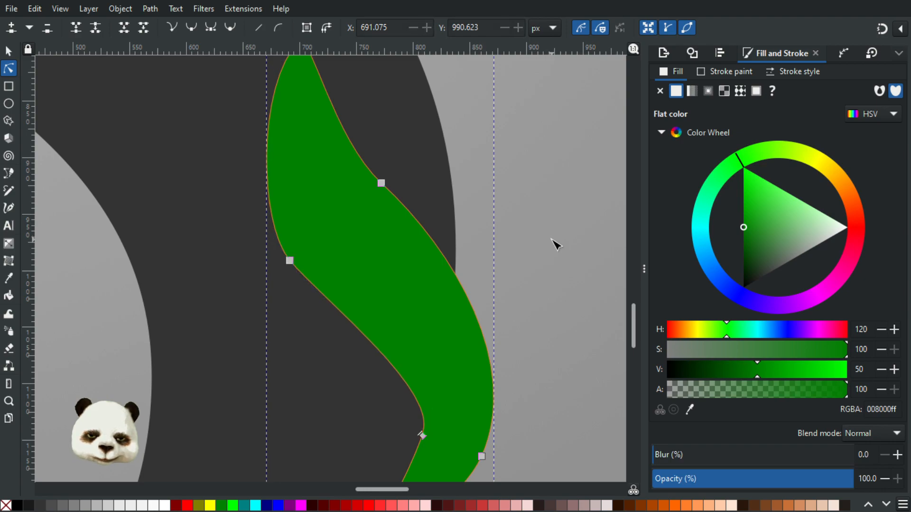
left_click(552, 239)
scroll(555, 244, "down", 4)
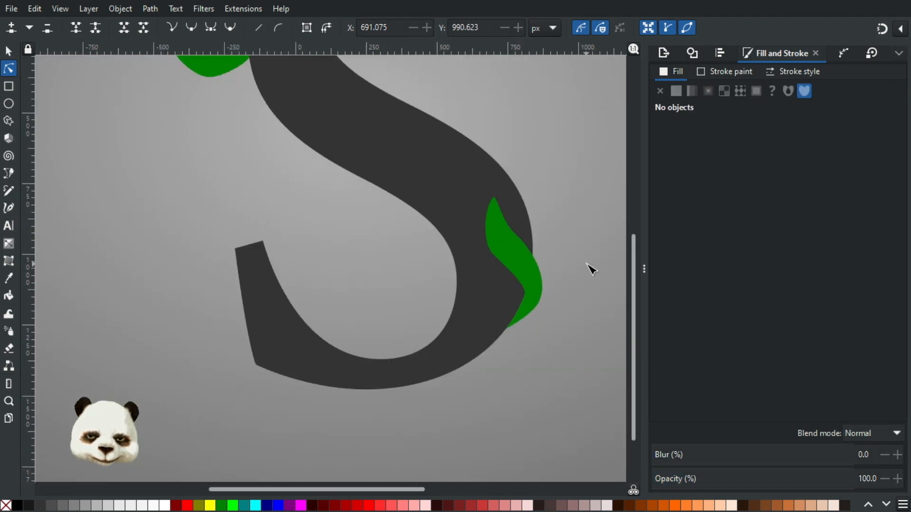
Step: Lengthen the upper curve handle of the curved leaf's left middle node to widen the leaf's upper half
scroll(579, 266, "up", 1)
left_click(451, 245)
left_click_drag(439, 229, 433, 219)
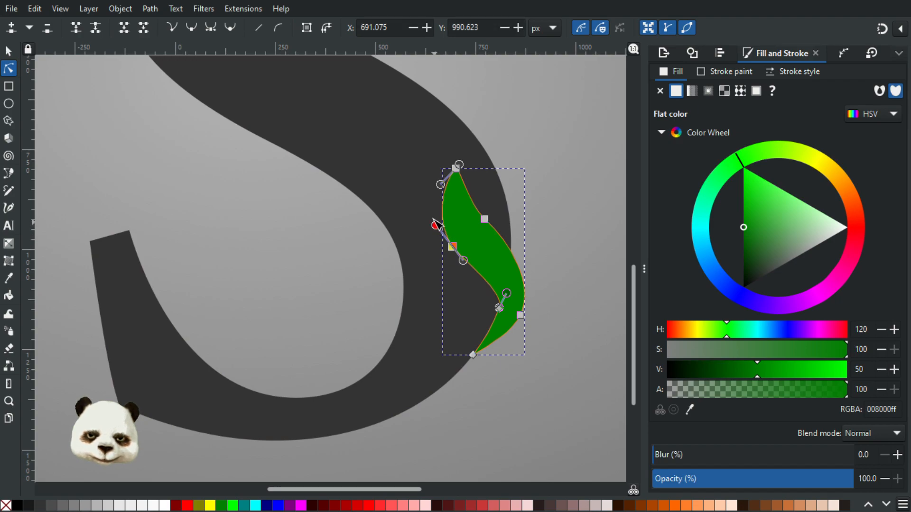
left_click(569, 171)
left_click(570, 171)
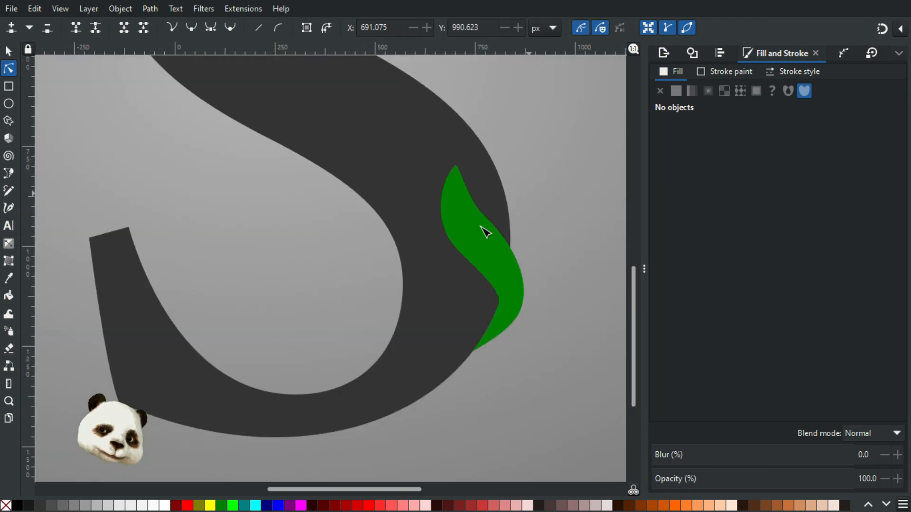
Step: Move the curved leaf's upper right node to about (770, 932) px and lengthen its upper curve handle
left_click(484, 223)
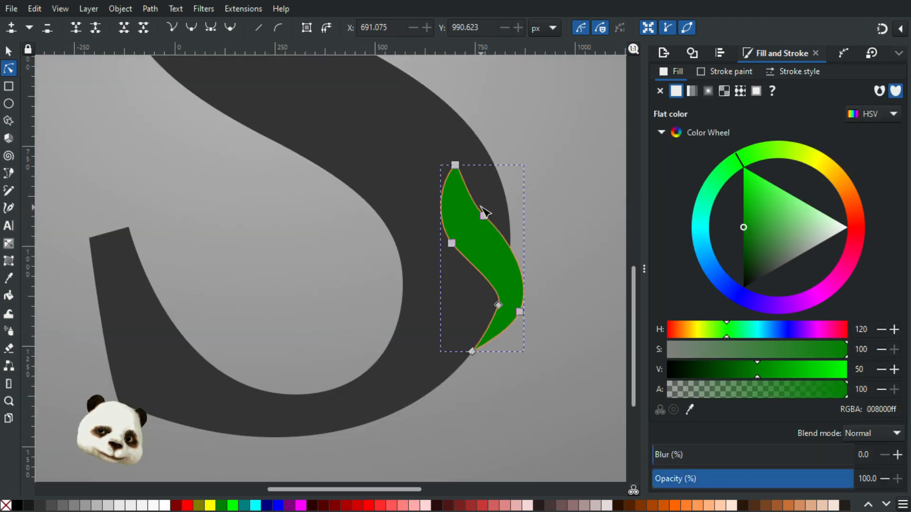
left_click(484, 217)
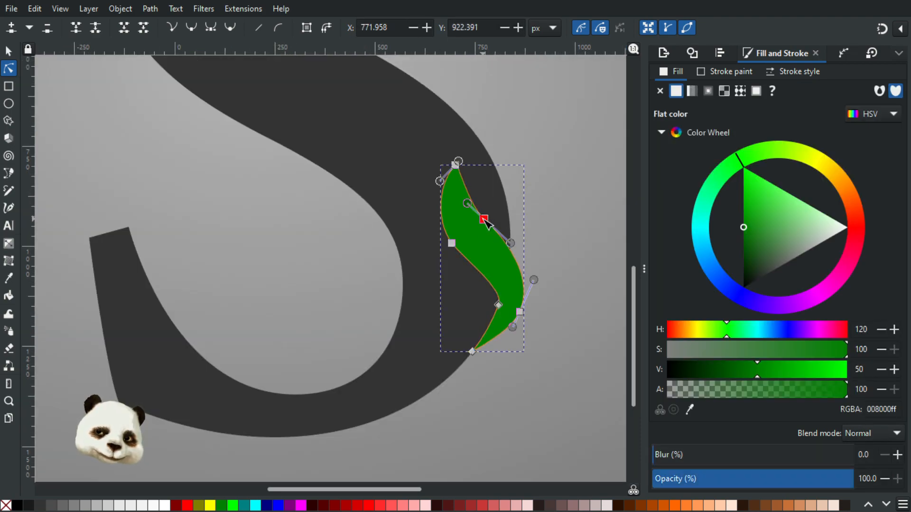
left_click_drag(483, 218, 464, 201)
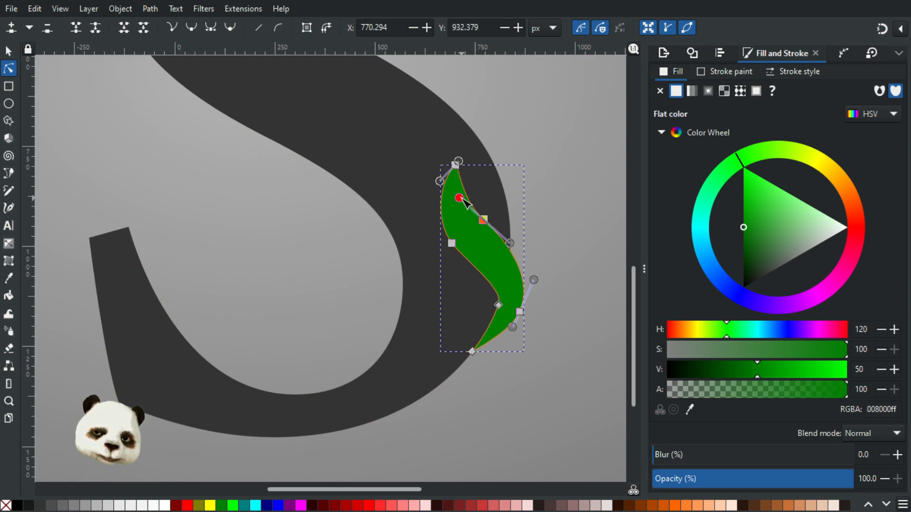
key("Escape")
key("Escape")
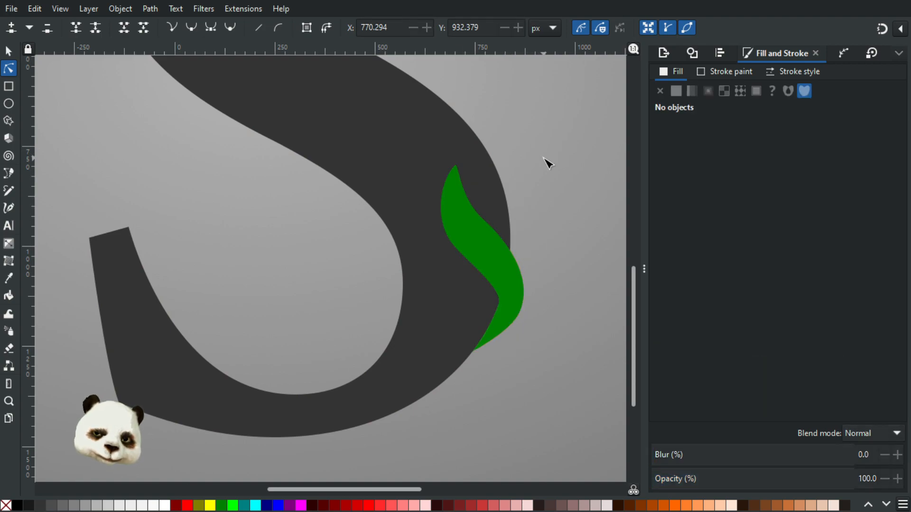
Step: Move the curved leaf's upper right node to about (787, 942) px and shorten its lower curve handle
scroll(549, 163, "down", 2, "ctrl")
scroll(474, 248, "up", 3, "ctrl")
left_click(460, 252)
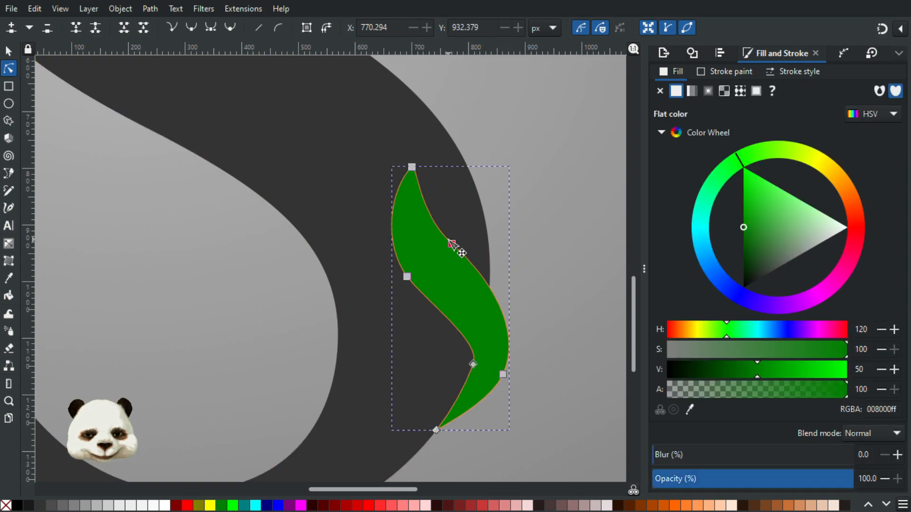
left_click_drag(453, 245, 463, 252)
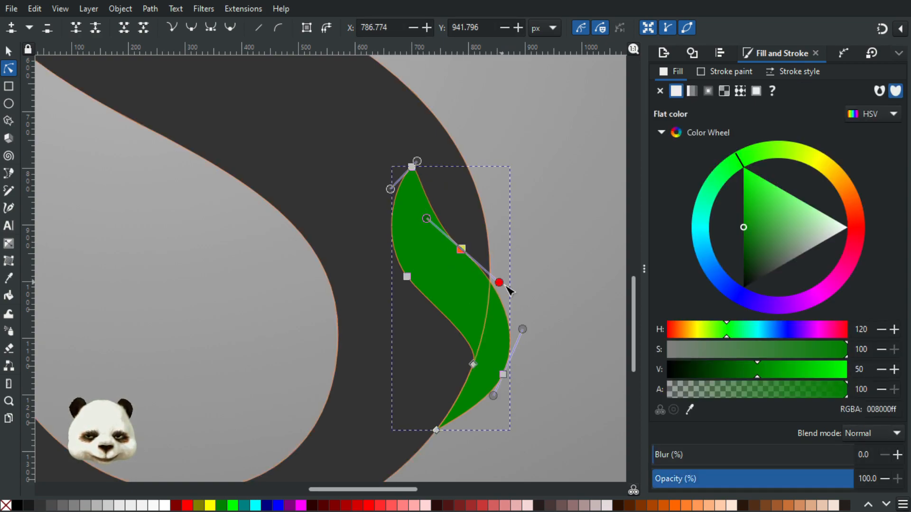
left_click_drag(501, 284, 493, 275)
left_click(550, 233)
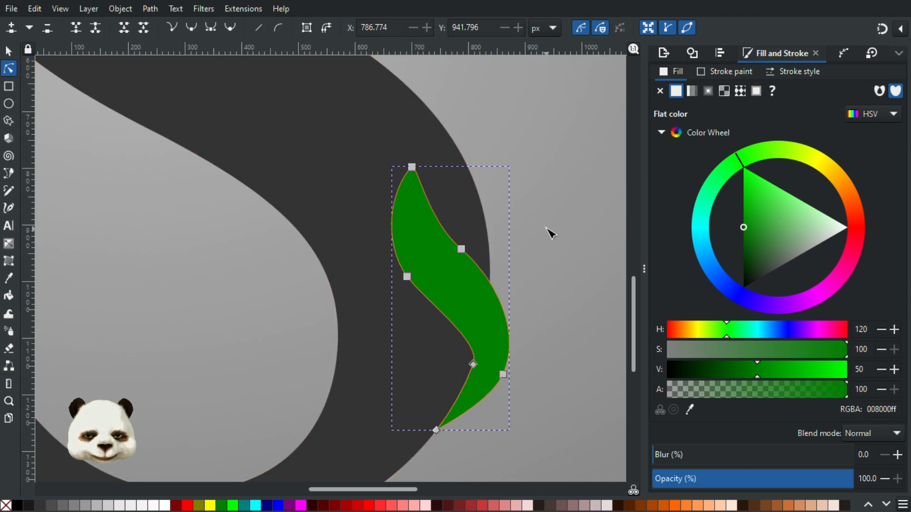
left_click(549, 234)
scroll(549, 234, "down", 2)
scroll(546, 236, "up", 2)
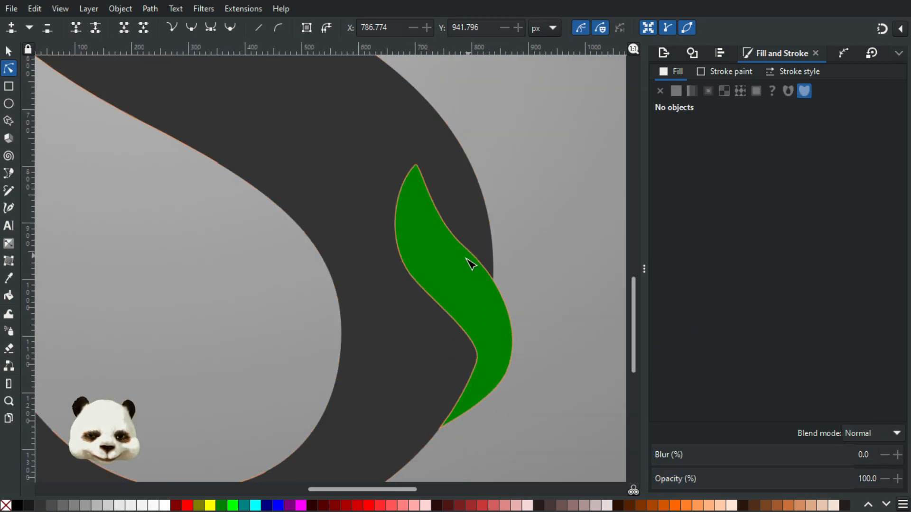
Step: Move the curved leaf's upper right node to about (783, 948) px and steepen its upper curve handle
left_click(471, 257)
left_click(467, 248)
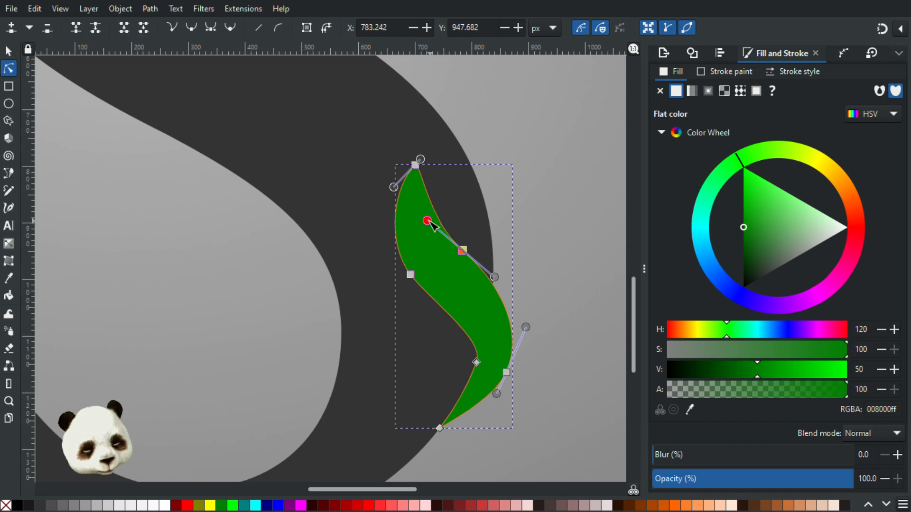
left_click_drag(431, 226, 432, 218)
left_click(561, 205)
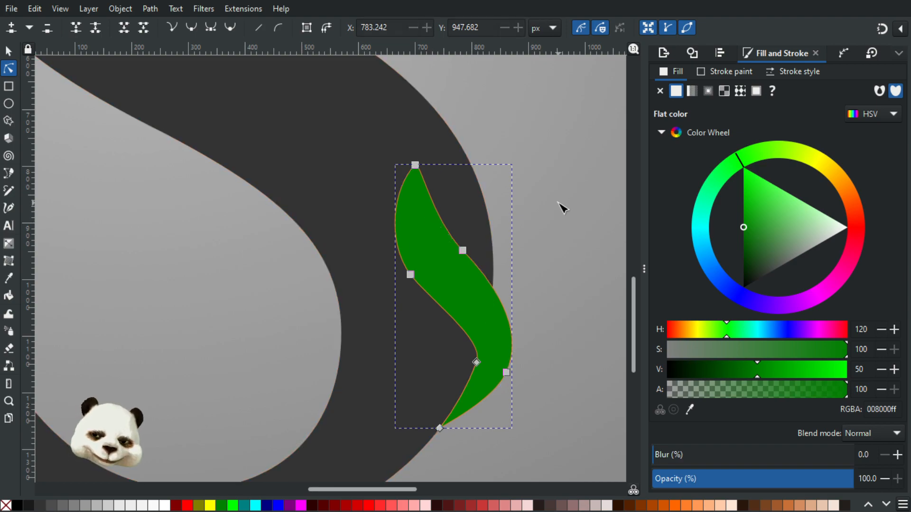
left_click(558, 203)
scroll(559, 203, "down", 4)
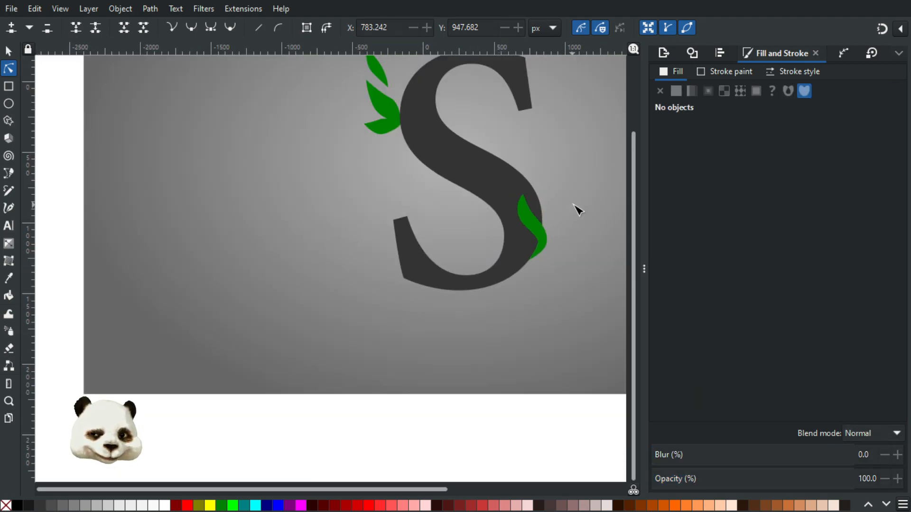
Step: Shift the curved leaf's left middle node to about (686, 1007) px and compare the leaf with the whole S
scroll(571, 205, "up", 2)
scroll(565, 209, "up", 1)
left_click(436, 256)
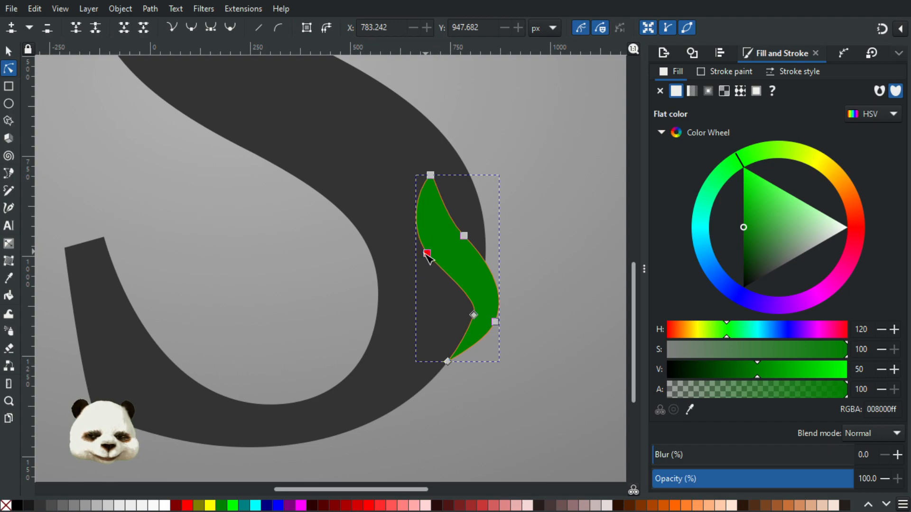
left_click_drag(426, 255, 426, 260)
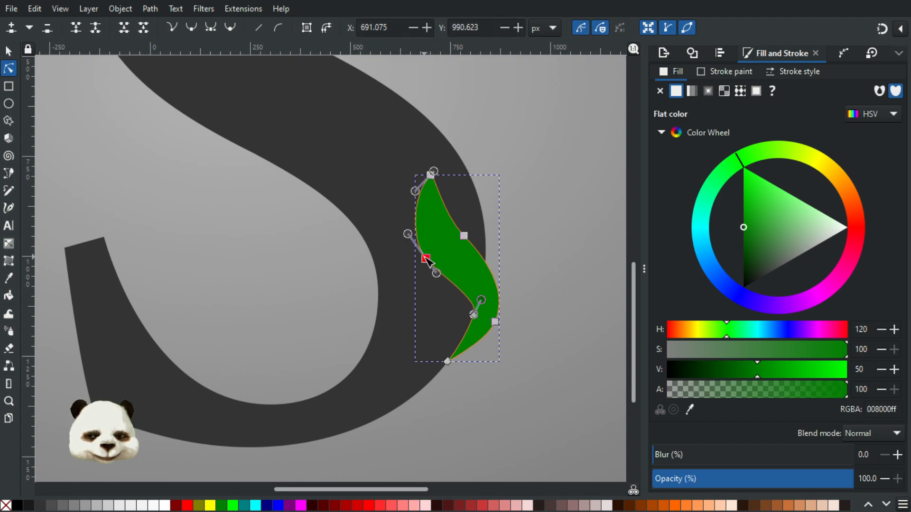
left_click(531, 181)
scroll(546, 185, "down", 3)
left_click_drag(556, 157, 487, 306)
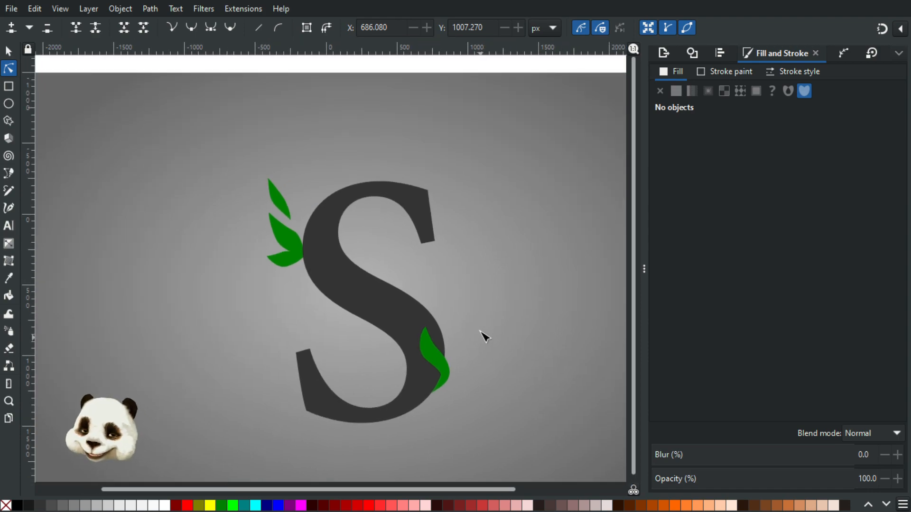
scroll(433, 338, "down", 2)
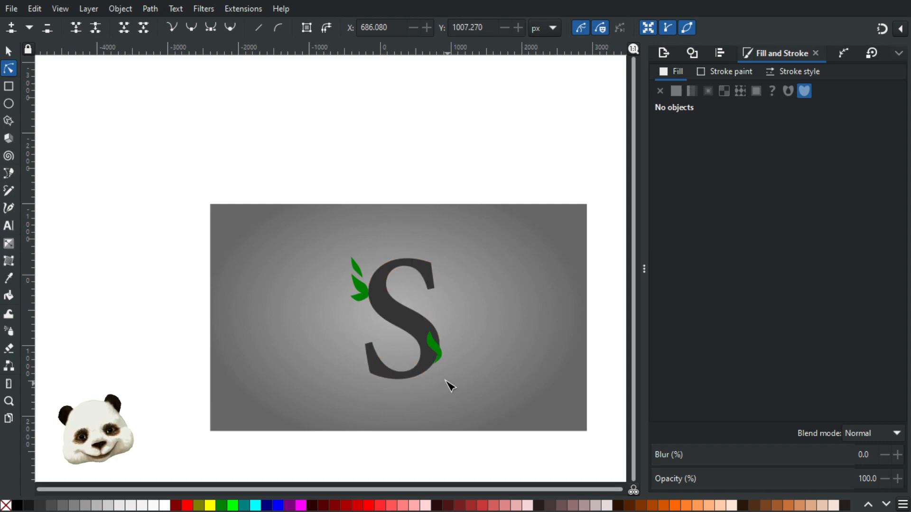
scroll(449, 382, "up", 2)
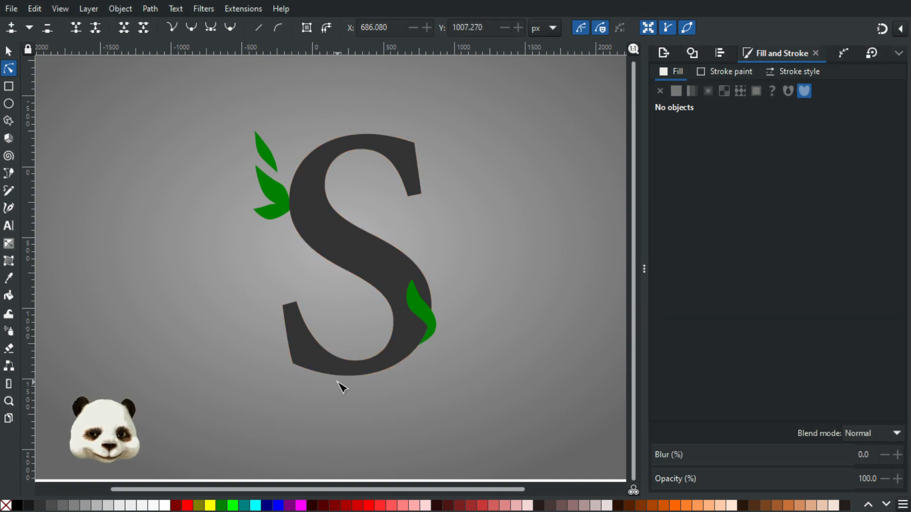
Step: Draw a small pointed leaf about 95 × 236 px inside the S's lower-left curve and give it the curved leaf's green fill
scroll(325, 339, "up", 2)
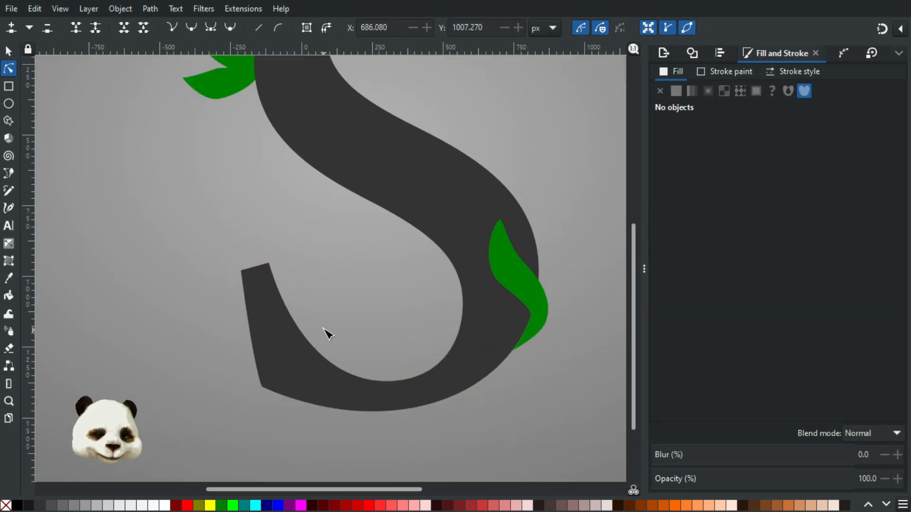
key("p")
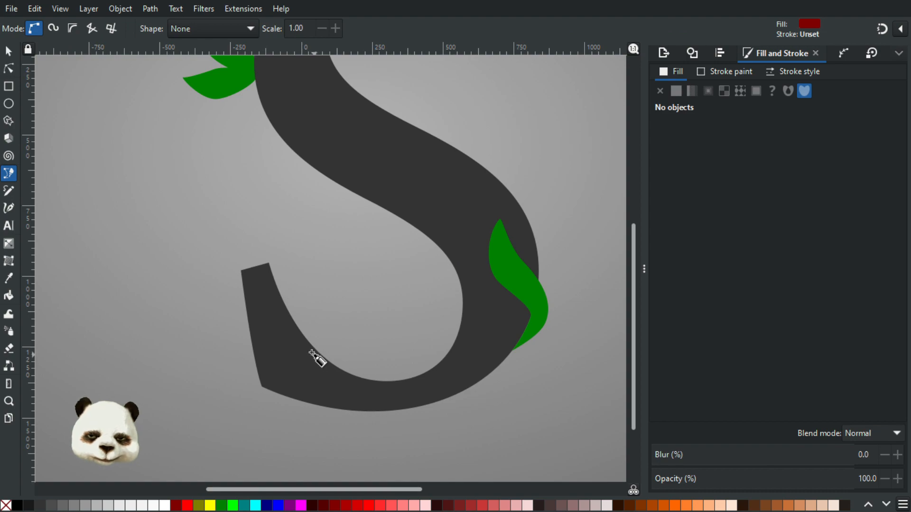
mouse_move(304, 344)
left_mouse_down()
mouse_move(295, 319)
mouse_move(321, 261)
mouse_move(306, 314)
mouse_move(311, 287)
mouse_move(326, 271)
mouse_move(333, 298)
mouse_move(315, 340)
left_mouse_up()
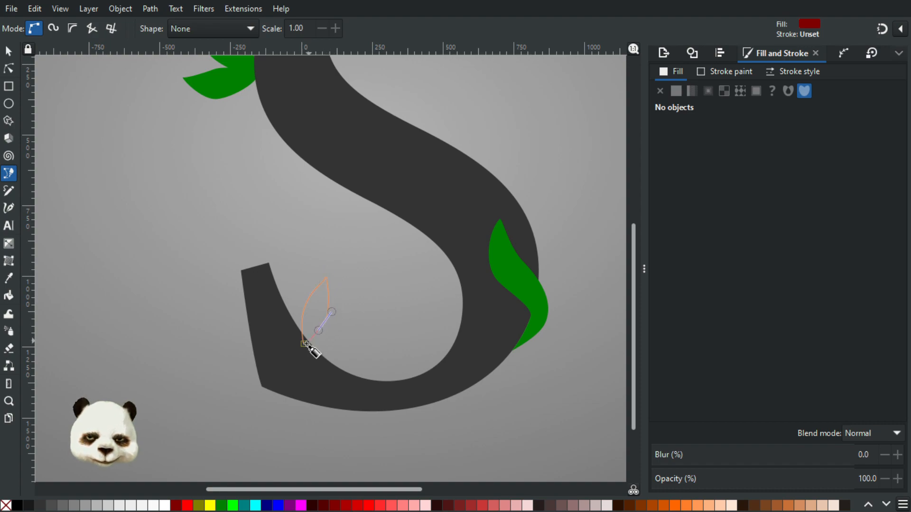
left_click(303, 344)
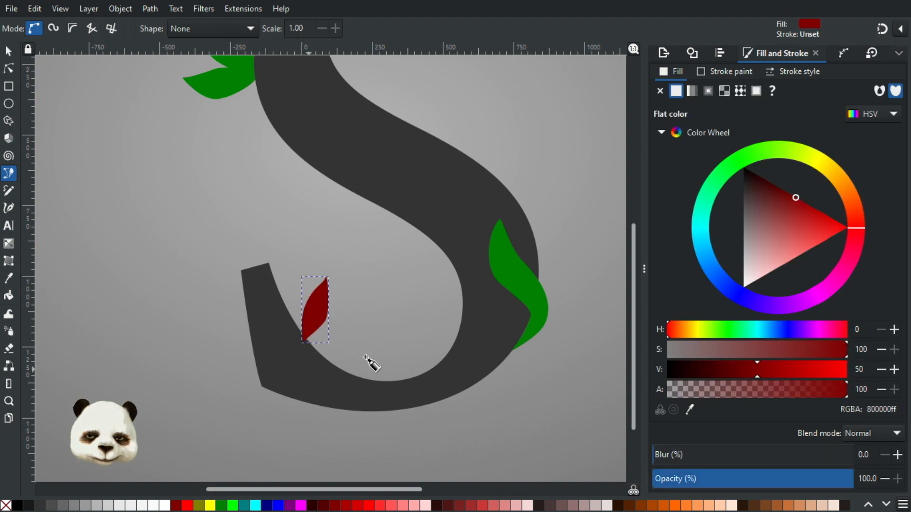
key("d")
left_click(519, 285)
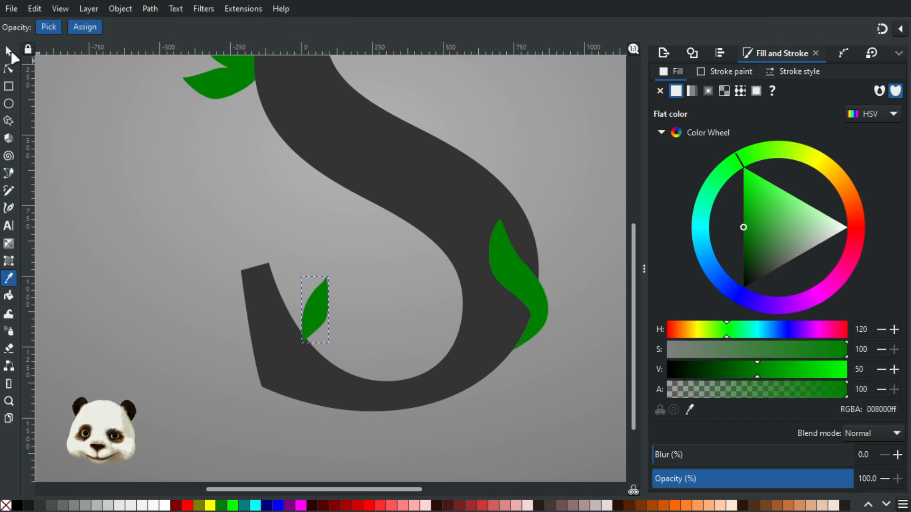
left_click(9, 52)
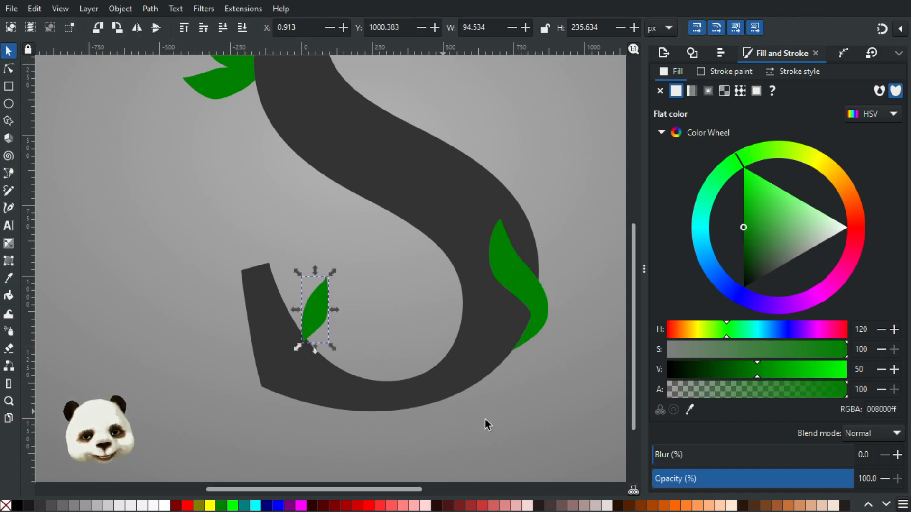
Step: Move the small leaf up and left along the S's lower-left inner edge to about (-44, 967) px
left_click(505, 414)
scroll(497, 403, "down", 3)
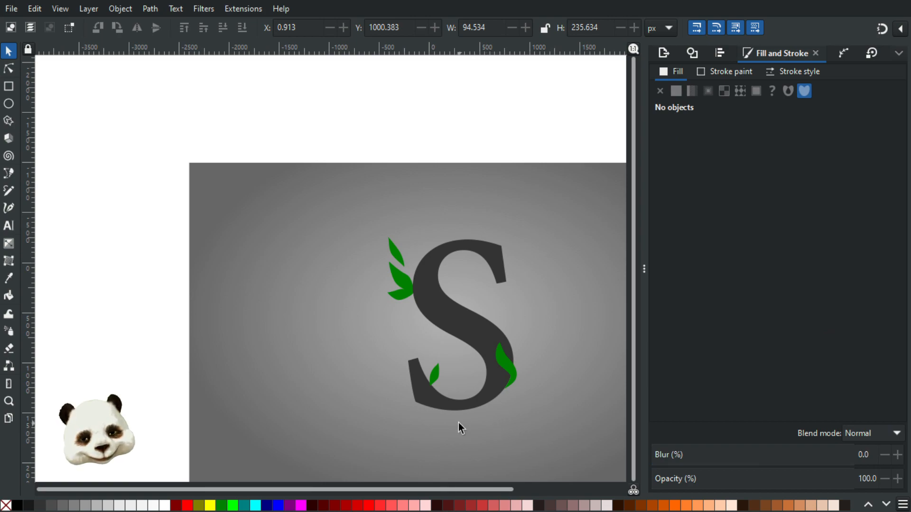
scroll(458, 423, "up", 3)
left_click(389, 285)
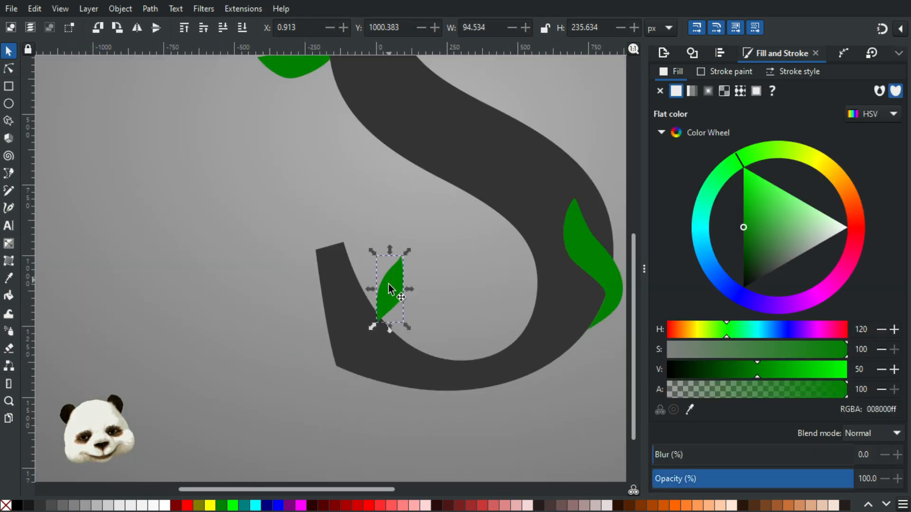
mouse_move(389, 285)
left_mouse_down()
mouse_move(385, 292)
mouse_move(376, 274)
left_mouse_up()
left_click(450, 306)
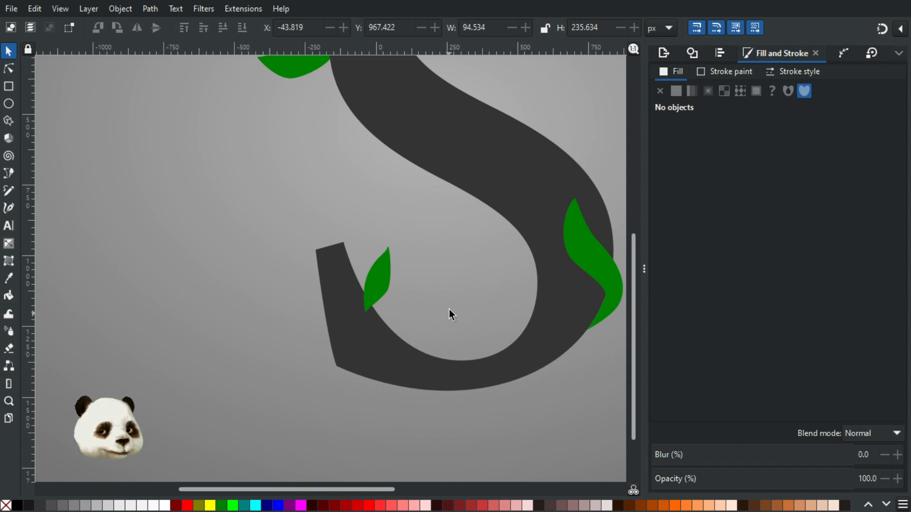
Step: Duplicate the small leaf, shrink the copy to about 70 × 197 px and place it above the original at about (-102, 894) px
scroll(474, 328, "down", 4)
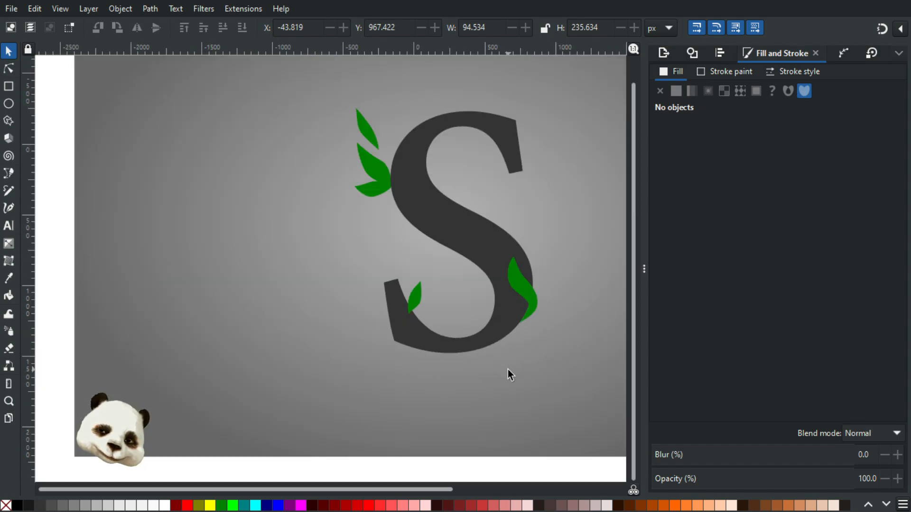
scroll(508, 370, "down", 1)
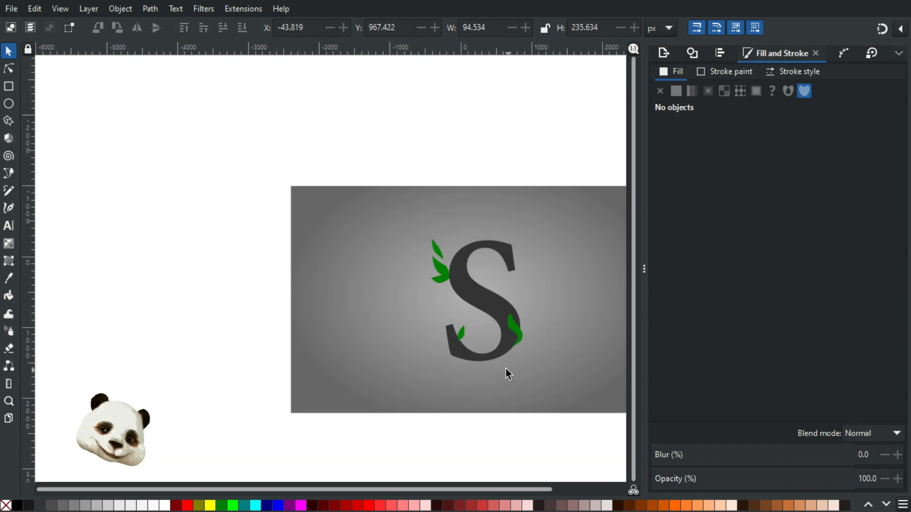
scroll(498, 364, "up", 5)
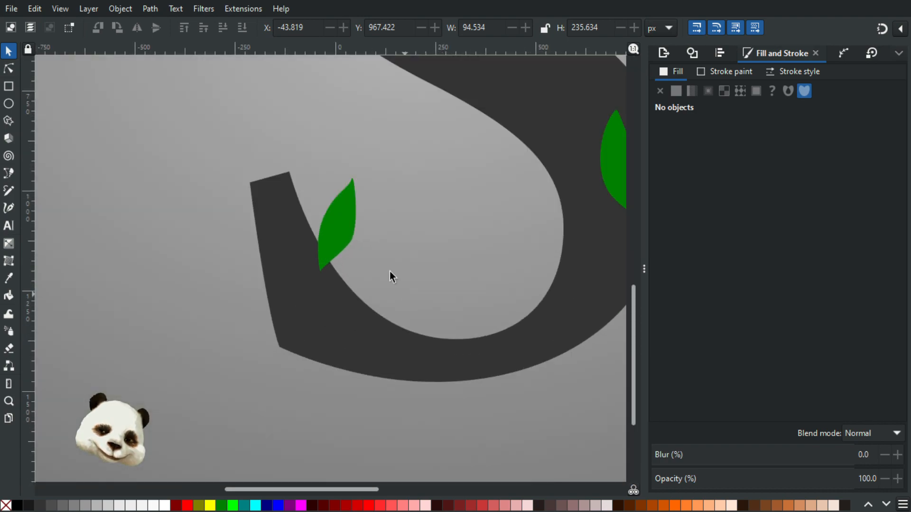
left_click(343, 223)
key("ctrl+d")
left_click_drag(343, 222, 327, 160)
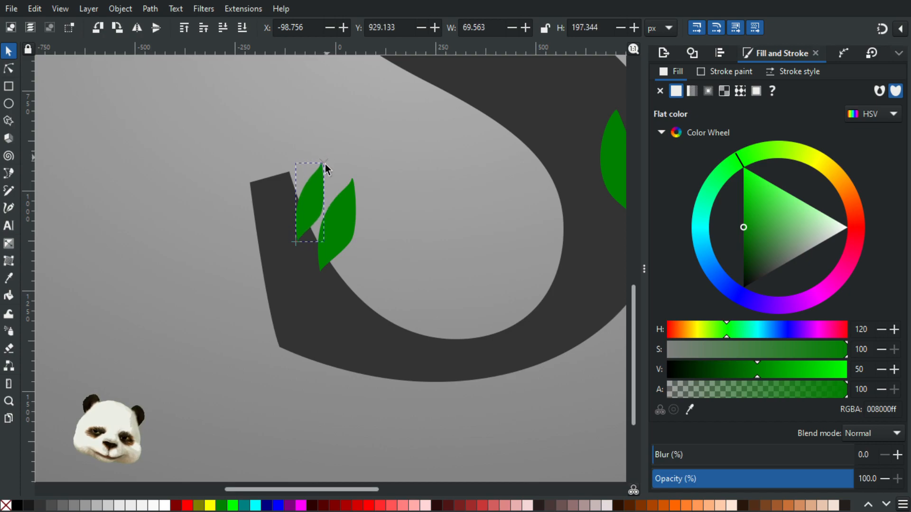
mouse_move(313, 198)
left_mouse_down()
mouse_move(308, 177)
mouse_move(311, 184)
left_mouse_up()
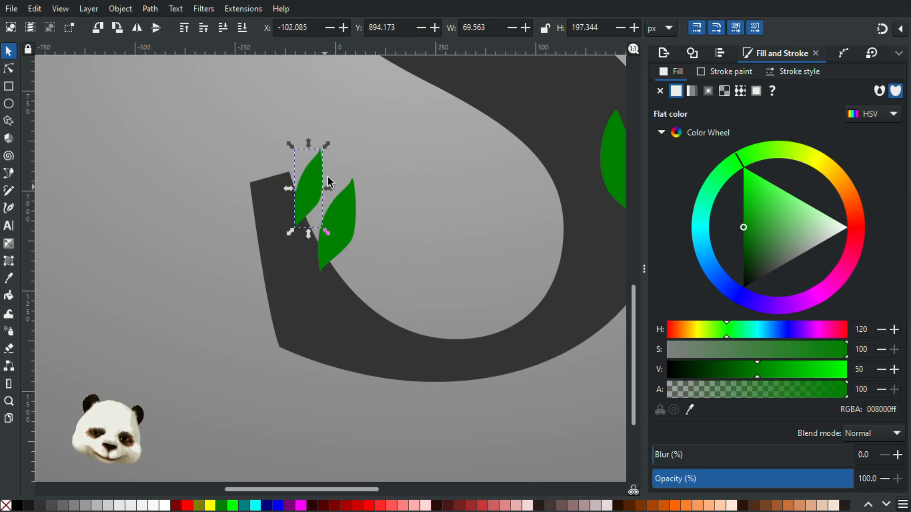
Step: Rotate the smaller leaf copy slightly counter-clockwise and move it to about (-94, 911) px
left_click(301, 158)
mouse_move(289, 144)
left_mouse_down()
mouse_move(278, 154)
mouse_move(287, 154)
left_mouse_up()
left_click_drag(305, 199, 308, 207)
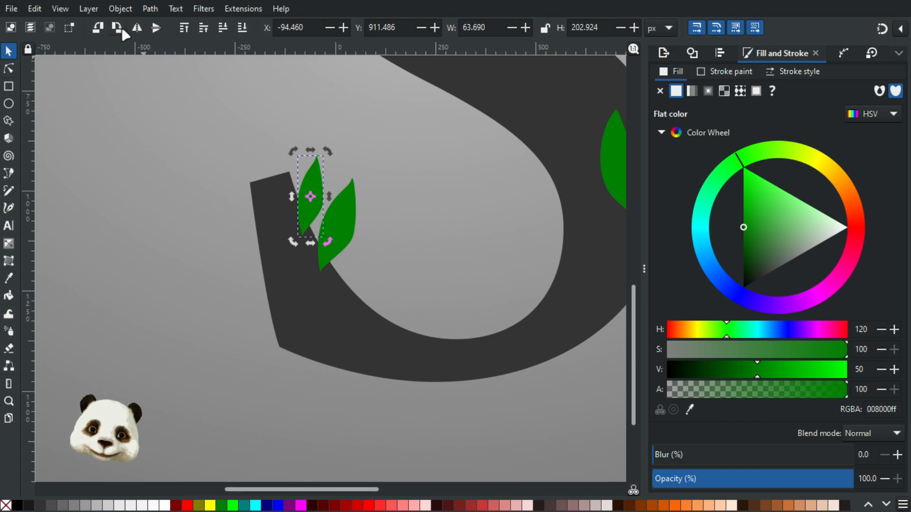
Step: Flip the smaller leaf copy horizontally and rotate it clockwise until its tip leans right like the original leaf
left_click(139, 28)
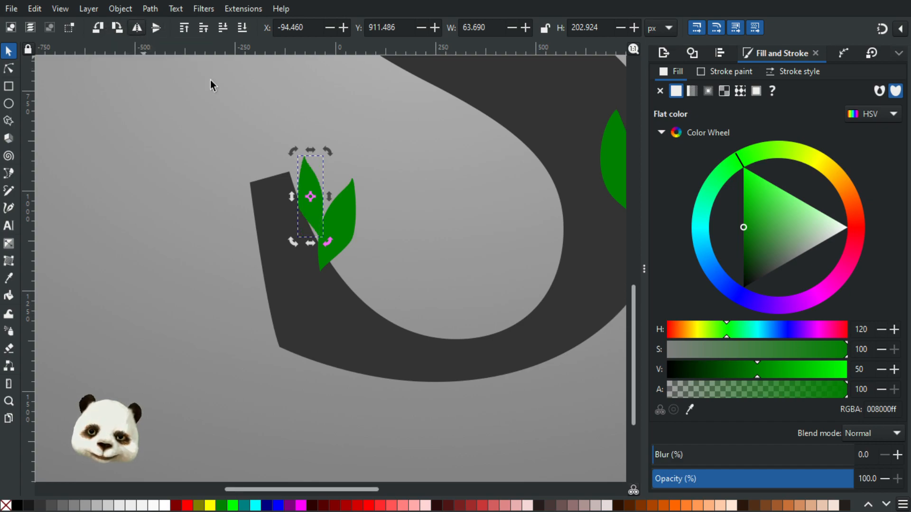
left_click(311, 173)
left_click(304, 185)
left_click_drag(327, 152, 339, 164)
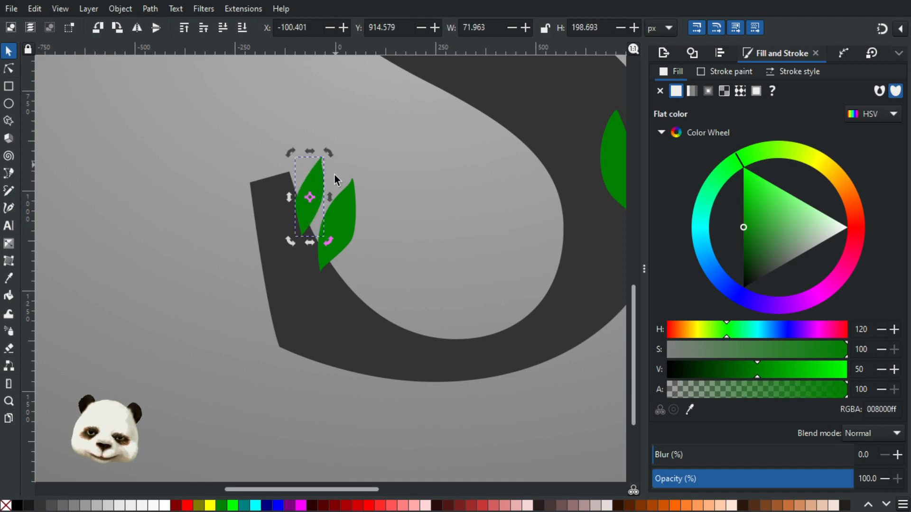
left_click(424, 179)
Step: Move the smaller leaf copy to the lower right of the larger leaf, at about (17, 1098) px
scroll(403, 209, "down", 3)
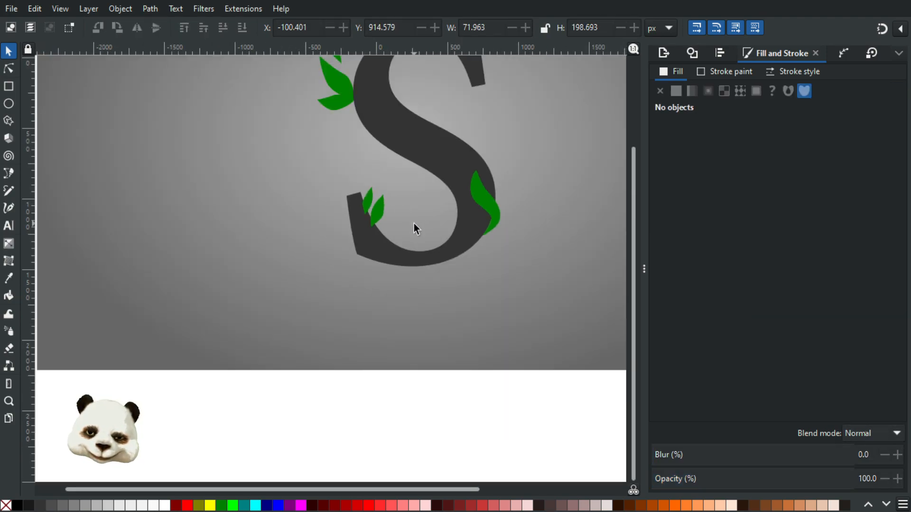
scroll(414, 227, "up", 3)
double_click(328, 178)
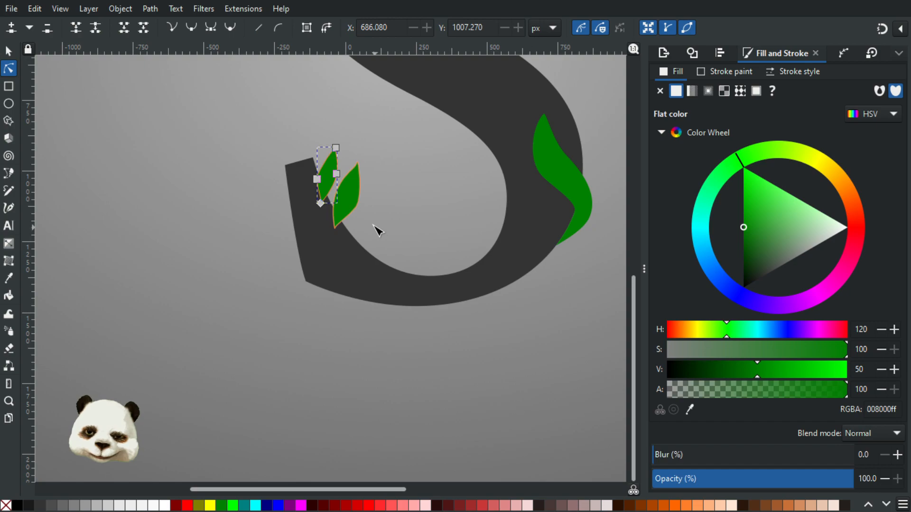
key("Escape")
left_click(9, 51)
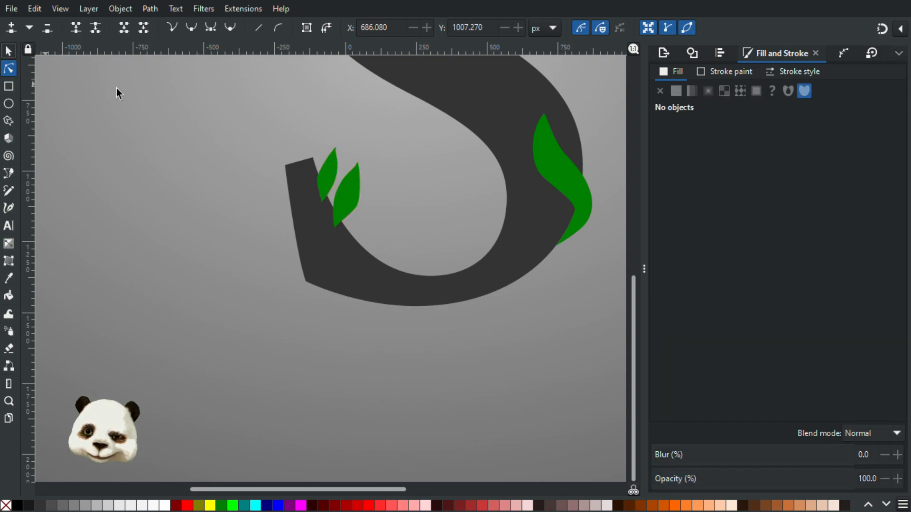
left_click(323, 171)
mouse_move(320, 175)
left_mouse_down()
mouse_move(292, 197)
mouse_move(360, 218)
mouse_move(357, 228)
left_mouse_up()
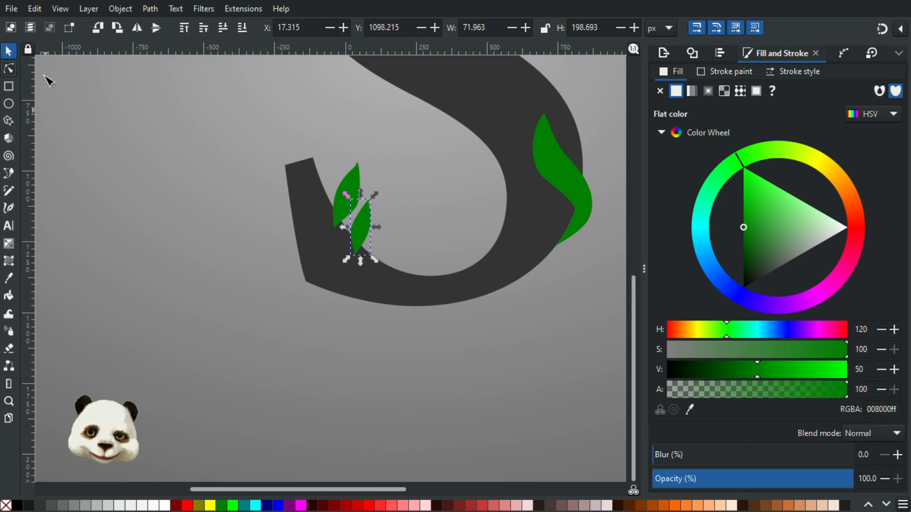
Step: Stretch the smaller leaf by moving its top node to about (-18, 915) px and its left node to about (-18, 1121) px
left_click(9, 68)
scroll(334, 185, "up", 2)
left_click_drag(404, 216, 349, 110)
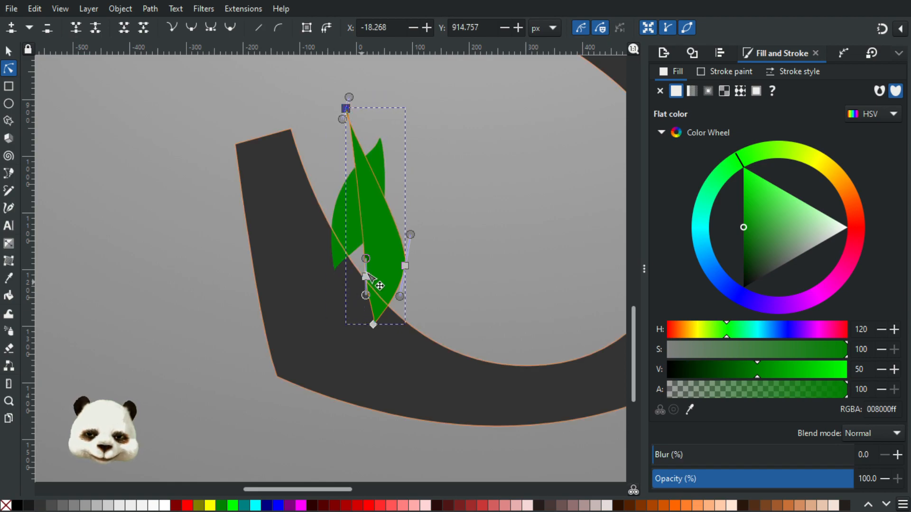
left_click_drag(371, 278, 350, 226)
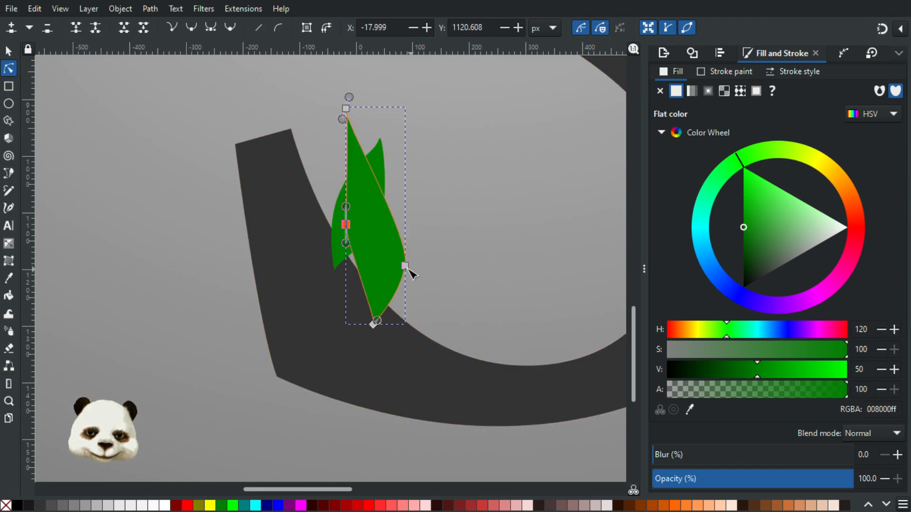
key("Escape")
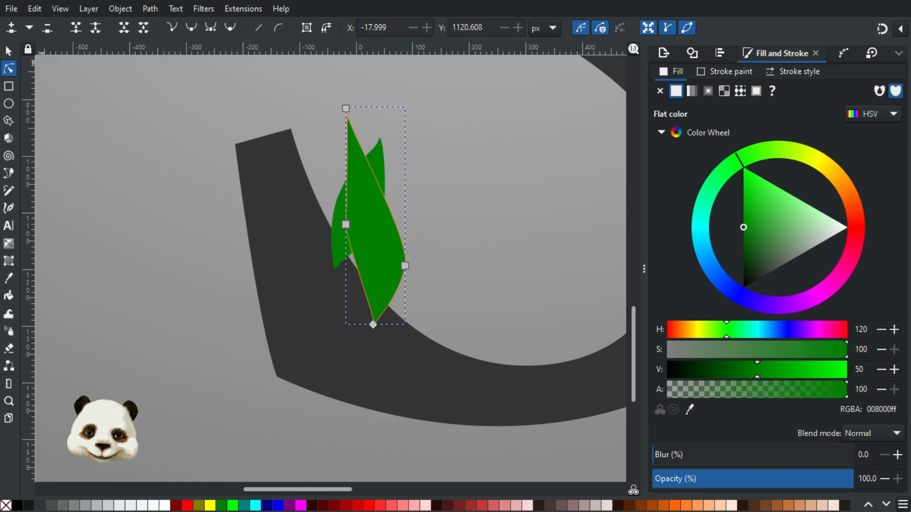
Step: Fill the stretched leaf with darker green 0a670a and lower it behind the other small leaf
key("s")
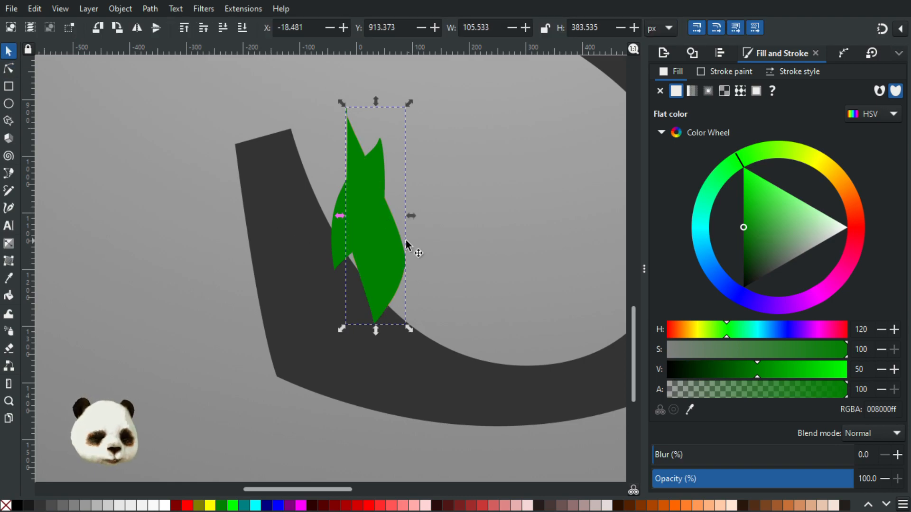
left_click(748, 240)
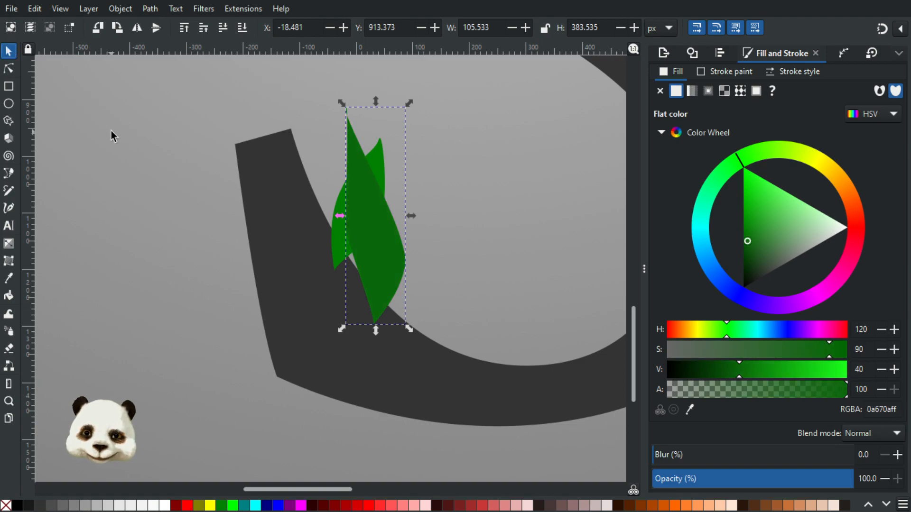
key("Page_Down")
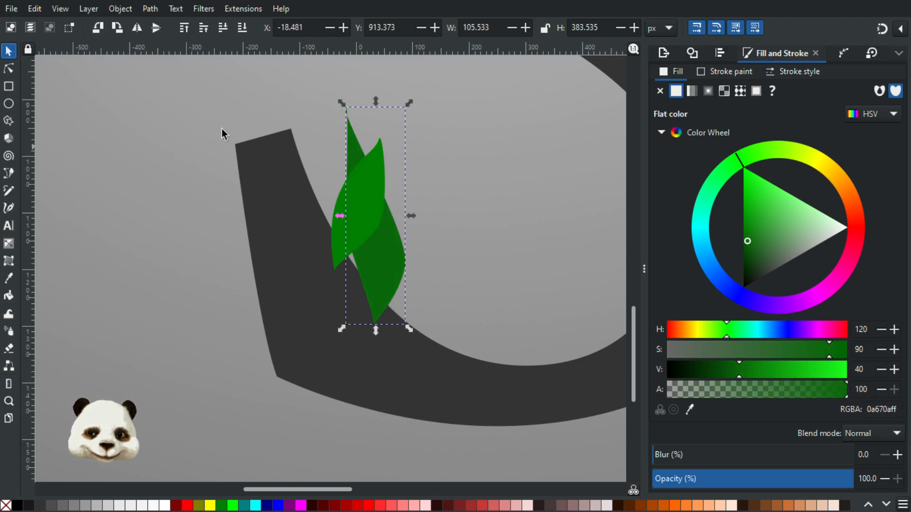
Step: Adjust the bottom node's curve handle so the dark green leaf's left edge bulges outward into a rounded base
left_click(8, 70)
scroll(392, 359, "up", 3)
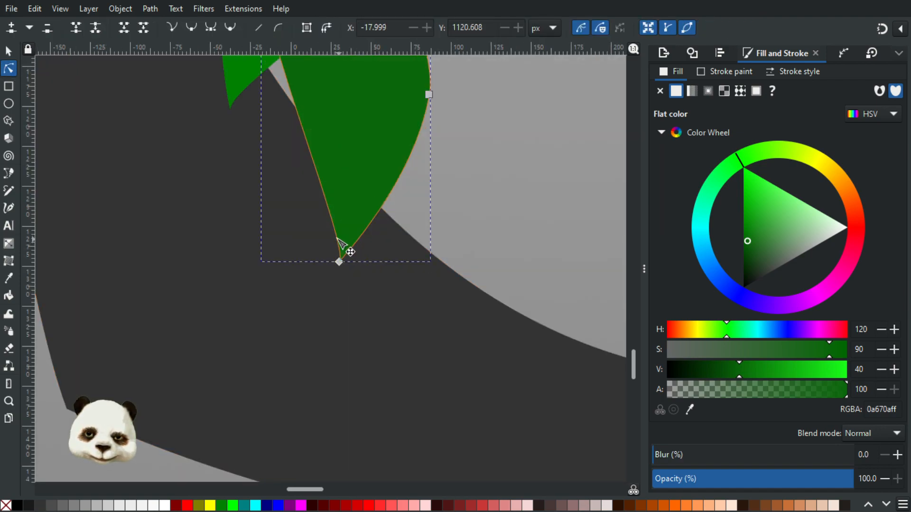
left_click(338, 261)
left_click_drag(349, 249, 318, 280)
left_click(452, 202)
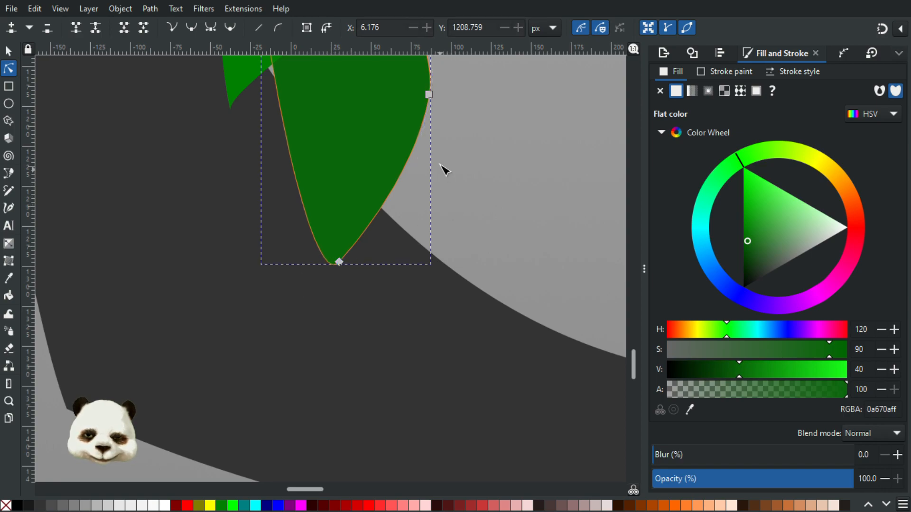
Step: Turn the curve handles of the dark green leaf's top node to round off its upper tip
scroll(441, 164, "down", 3)
left_click_drag(448, 196, 442, 359)
scroll(412, 220, "up", 2)
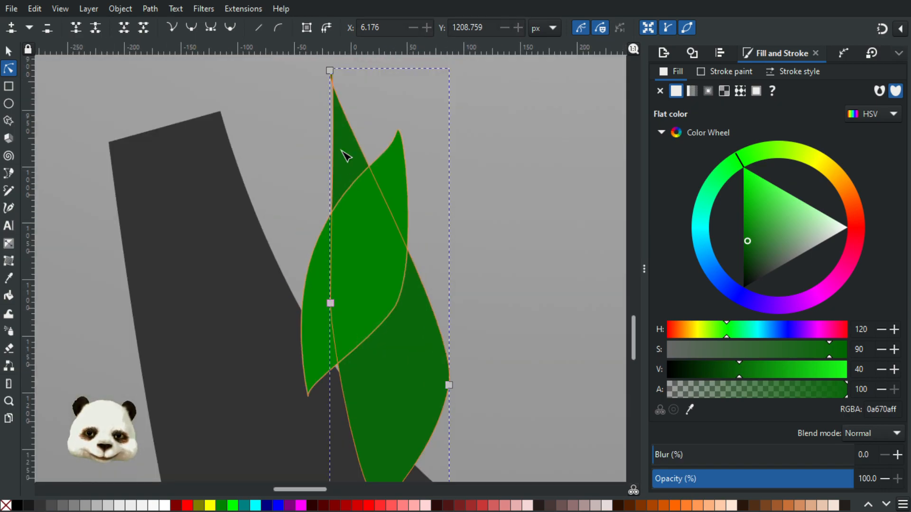
left_click(330, 71)
left_click_drag(326, 94, 345, 81)
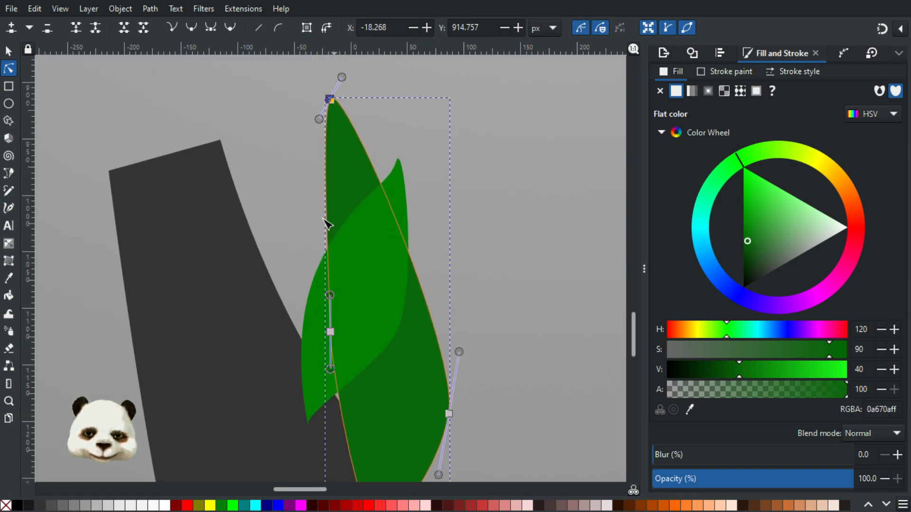
Step: Add a node on the dark green leaf's right edge and move it inward to about (42, 1069) px
left_click(417, 272)
double_click(420, 277)
left_click_drag(419, 277, 398, 274)
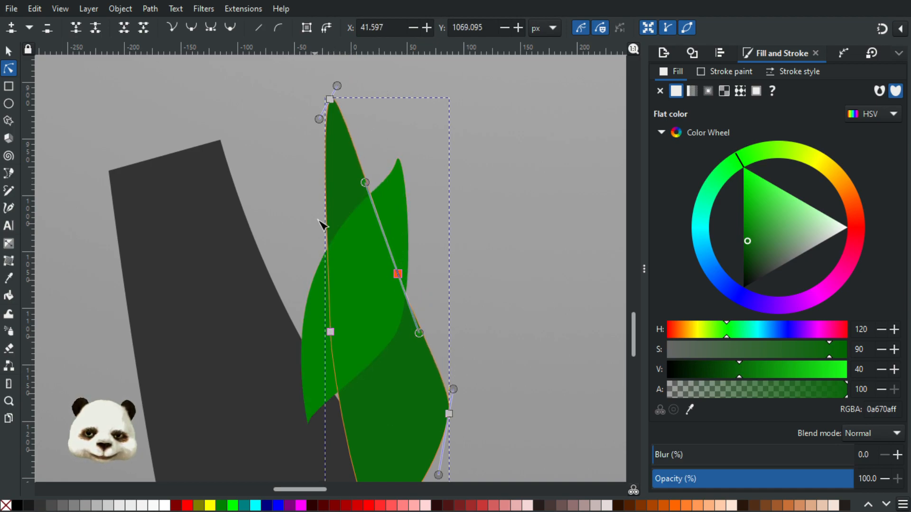
Step: Shift the dark green leaf's left node outward and move its top node to about (-6, 918) px
left_click_drag(330, 332, 315, 330)
left_click_drag(335, 101, 349, 103)
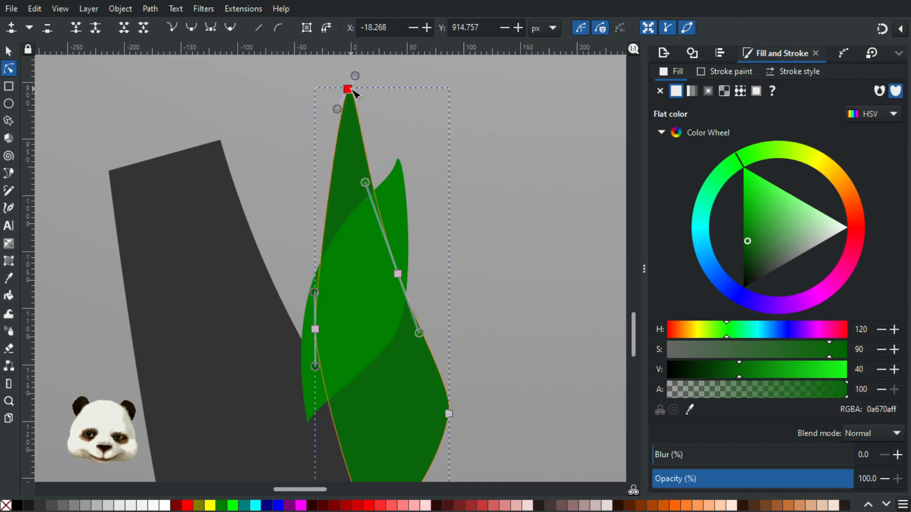
left_click(494, 152)
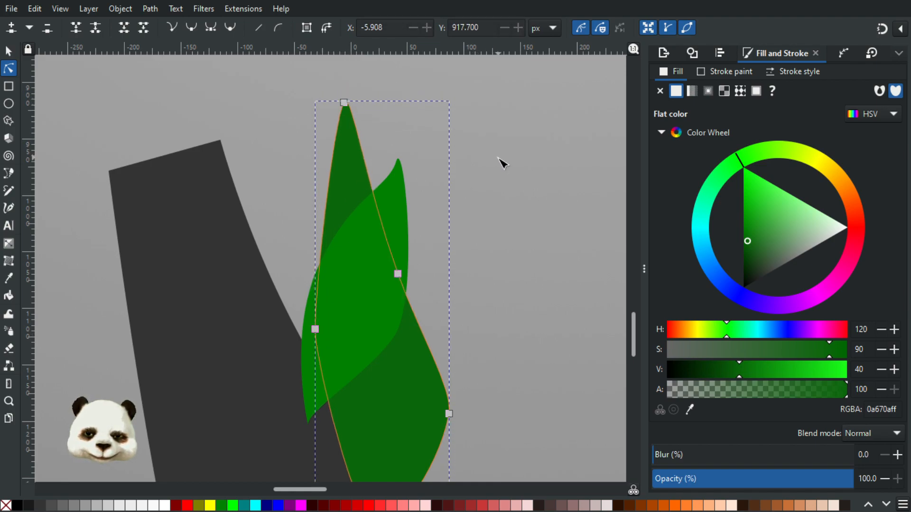
left_click(504, 167)
scroll(504, 171, "down", 4)
scroll(548, 240, "down", 1)
left_click_drag(480, 236, 287, 276)
scroll(293, 259, "up", 3)
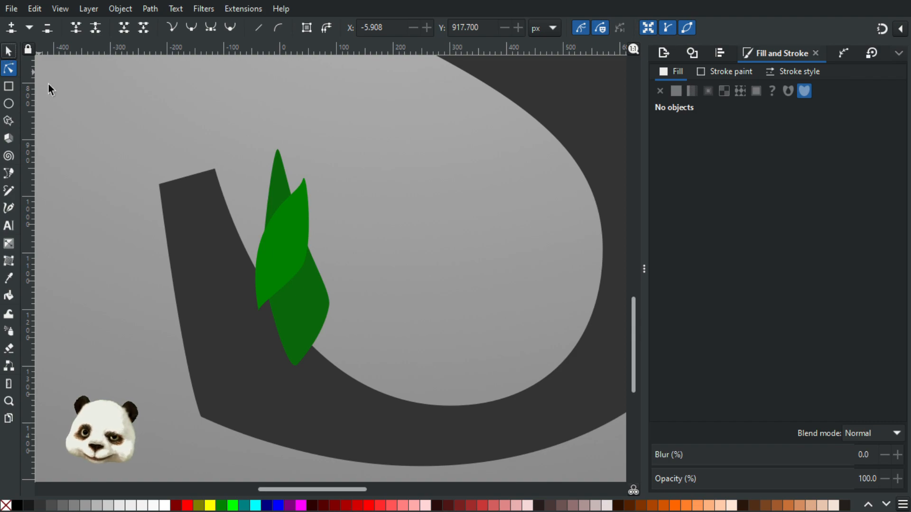
Step: Move the dark green leaf slightly right to about (-9, 911) px and enlarge the lighter leaf in front to about 106 × 249 px
left_click(8, 50)
left_click(309, 319)
left_click_drag(309, 319, 322, 319)
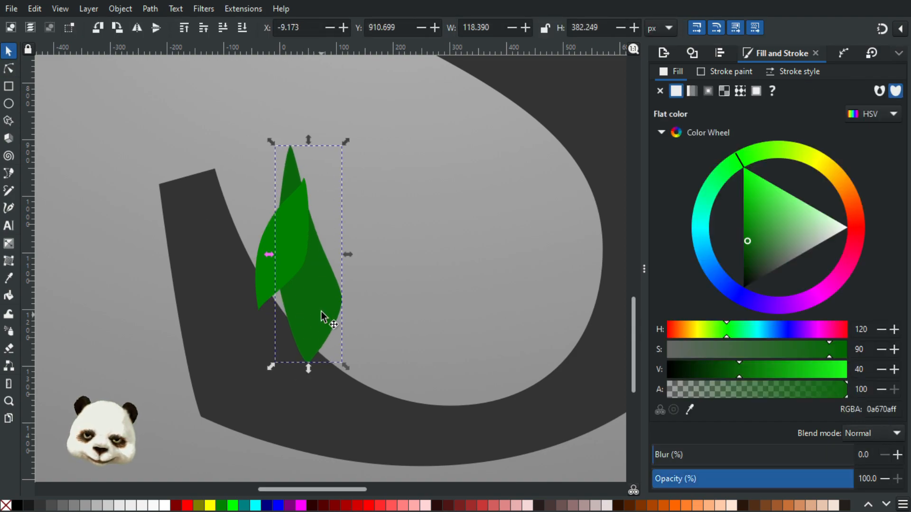
left_click(306, 184)
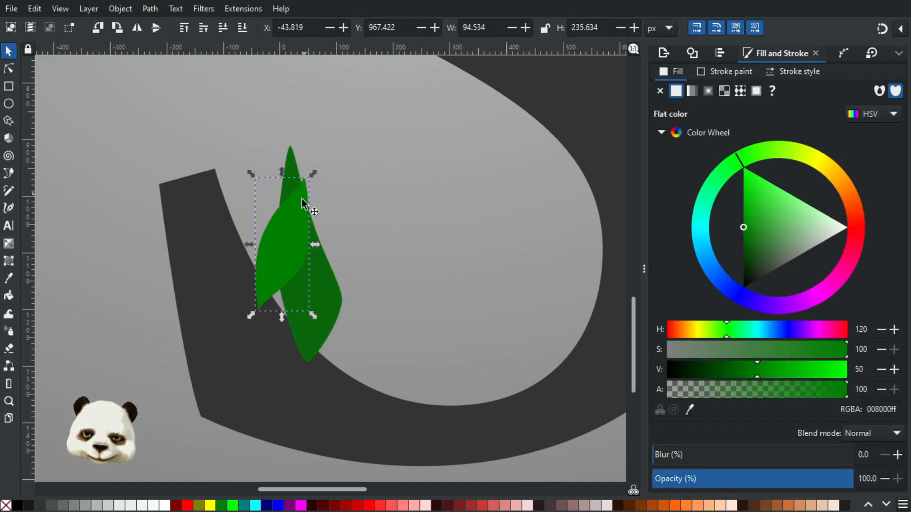
left_click_drag(313, 173, 320, 165)
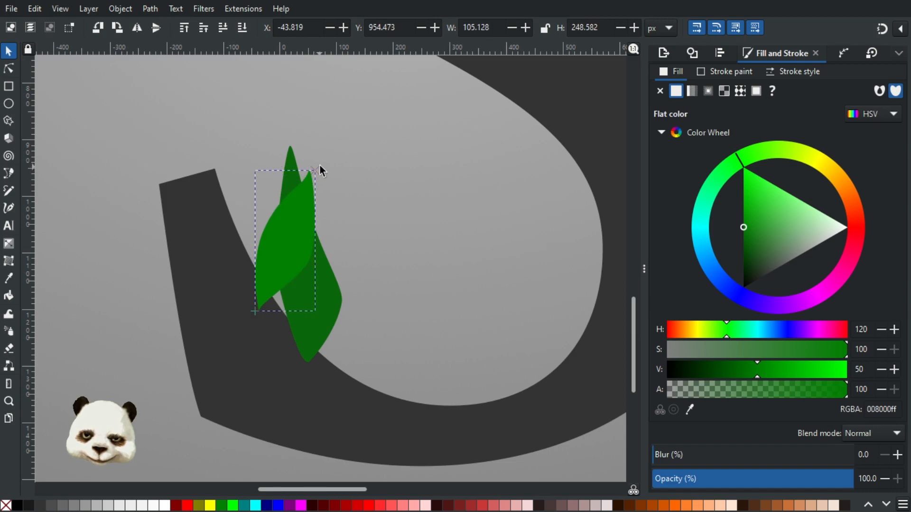
Step: Slim the dark green leaf by lowering its top node and moving its right-edge nodes inward to about (64, 1063) and (88, 1197) px
double_click(295, 164)
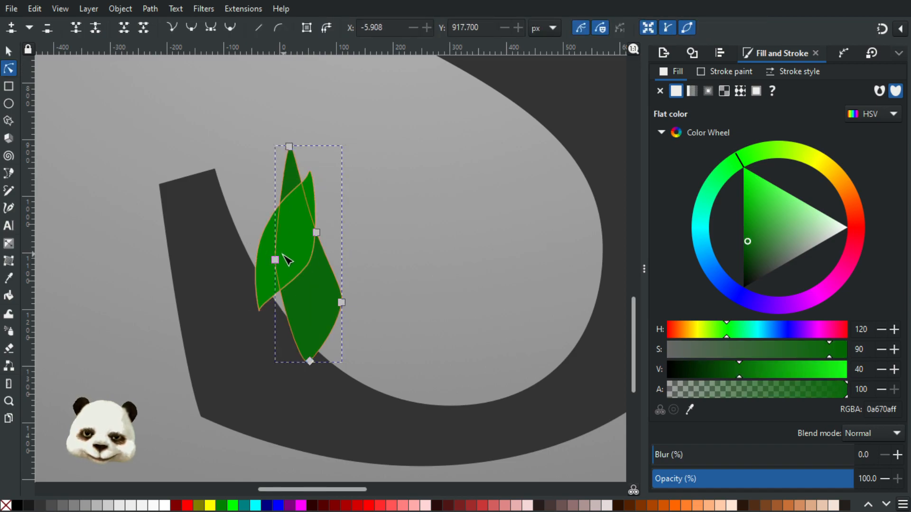
left_click_drag(293, 151, 284, 163)
left_click_drag(310, 242, 310, 233)
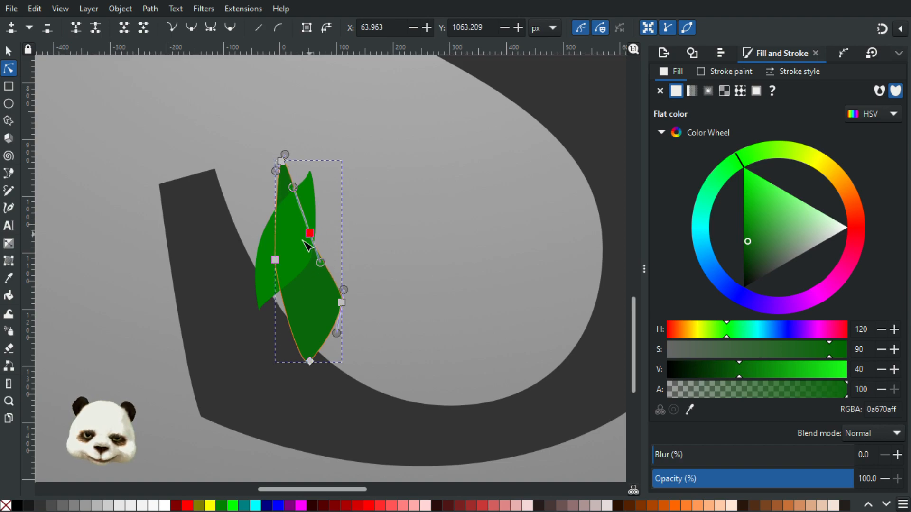
left_click_drag(278, 263, 279, 270)
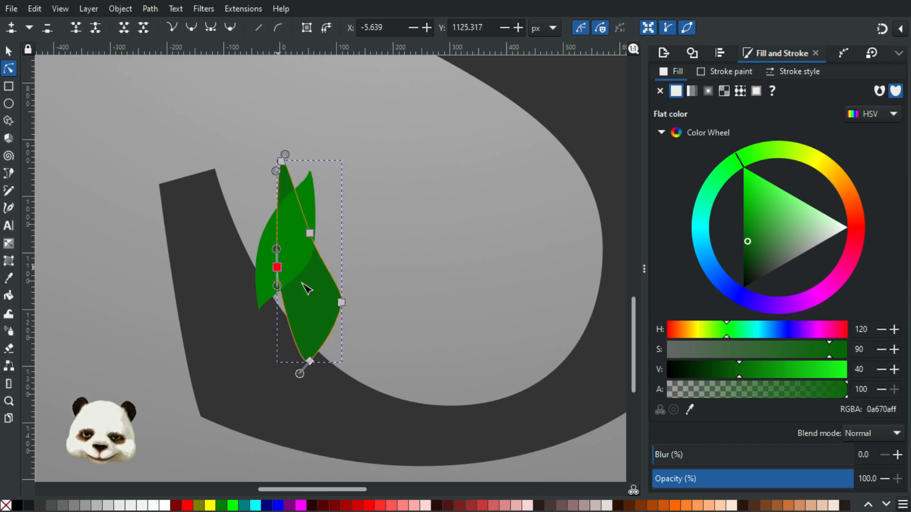
left_click_drag(345, 305, 332, 310)
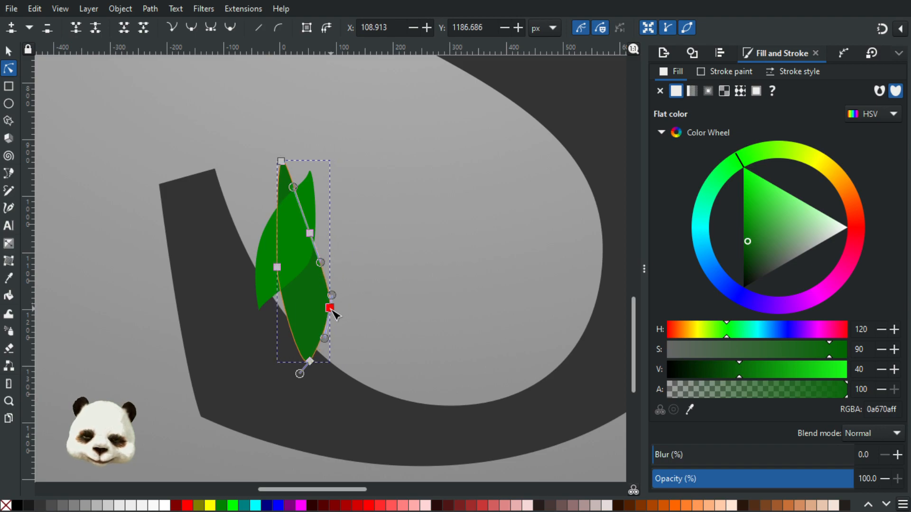
left_click(405, 250)
Step: Delete the dark green leaf at the S's lower curve and undo the deletion
scroll(512, 256, "down", 5, "ctrl")
scroll(490, 299, "down", 1, "ctrl")
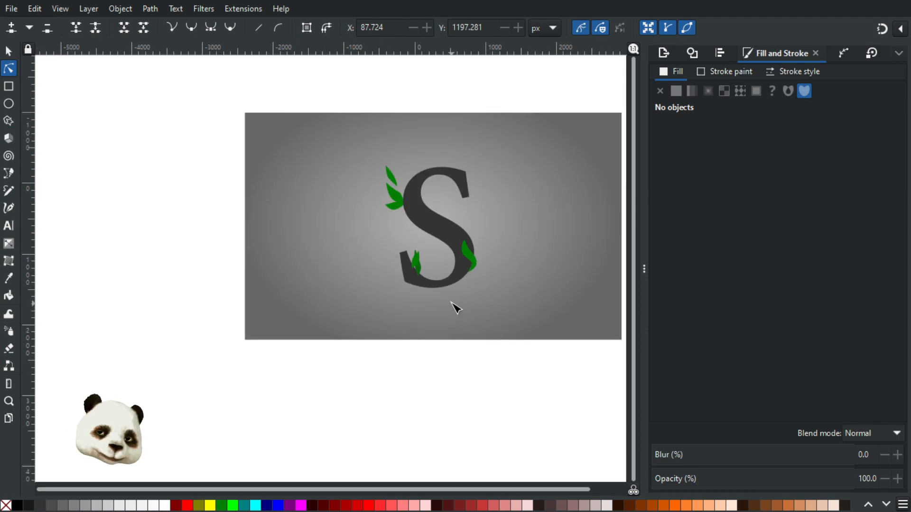
scroll(412, 254, "up", 4, "ctrl")
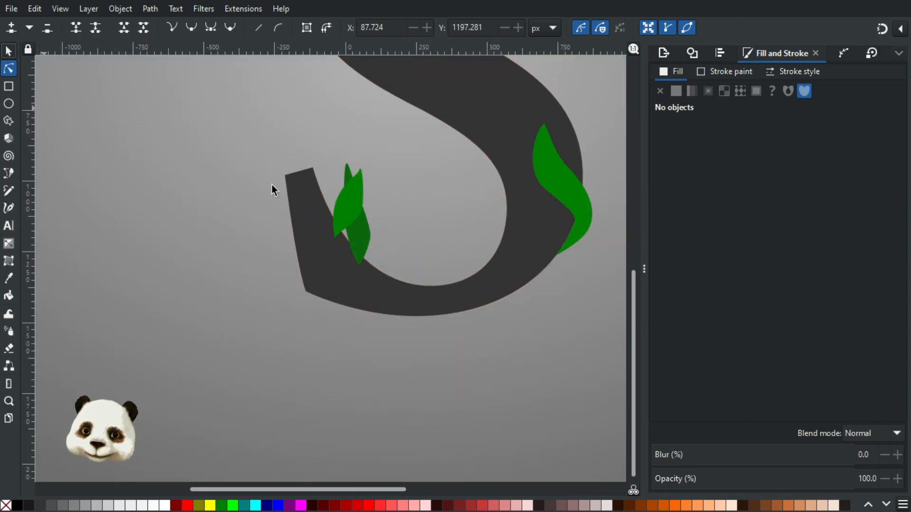
key("s")
left_click(365, 238)
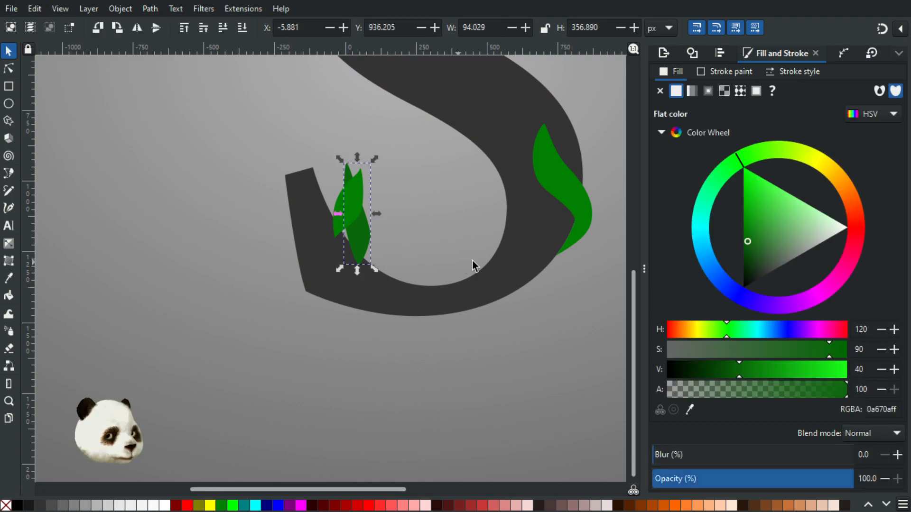
key("Delete")
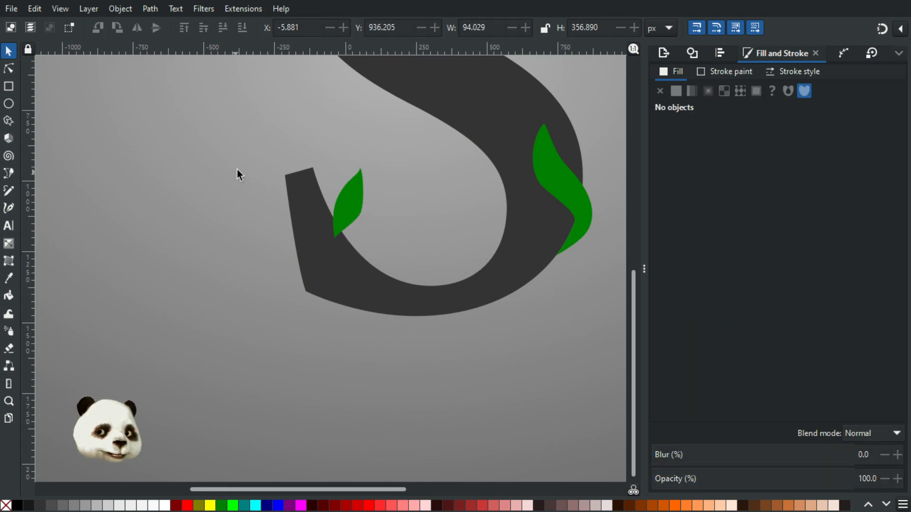
scroll(237, 170, "up", 10)
scroll(243, 241, "down", 2)
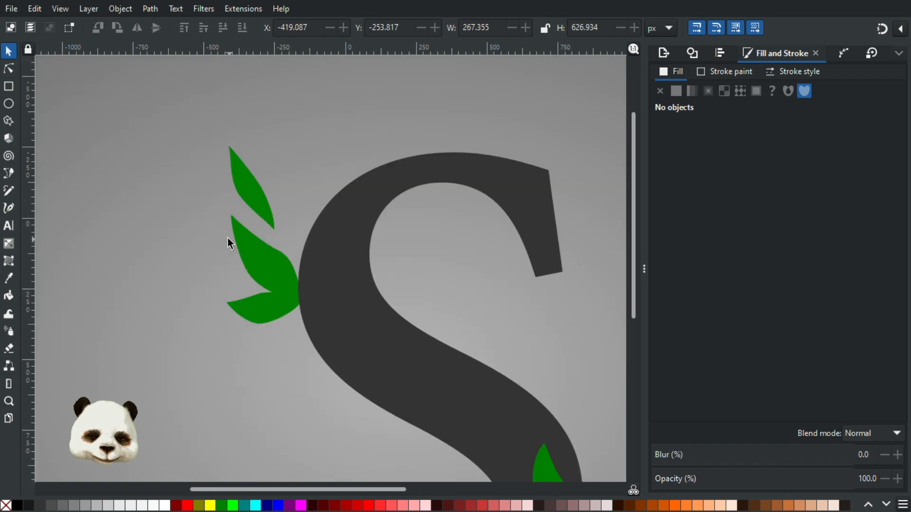
scroll(228, 238, "down", 5)
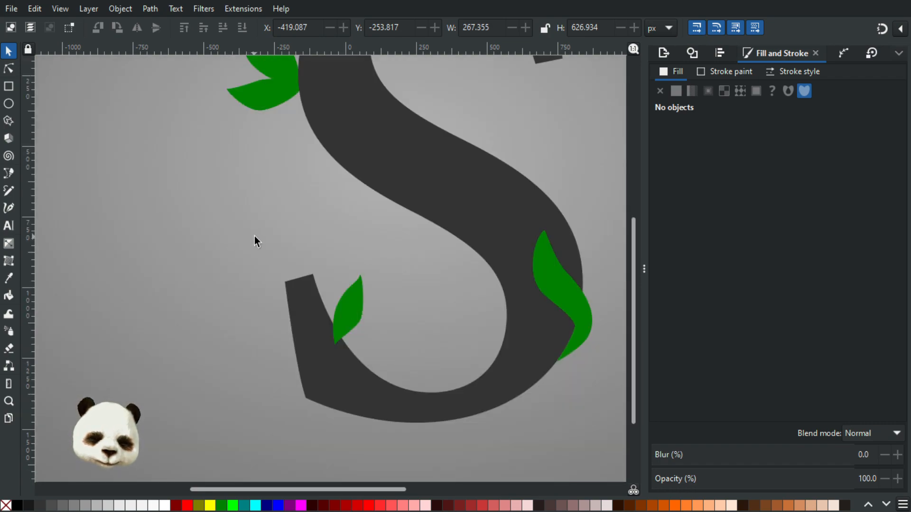
key("ctrl+z")
left_click(152, 195)
scroll(159, 229, "down", 4, "ctrl")
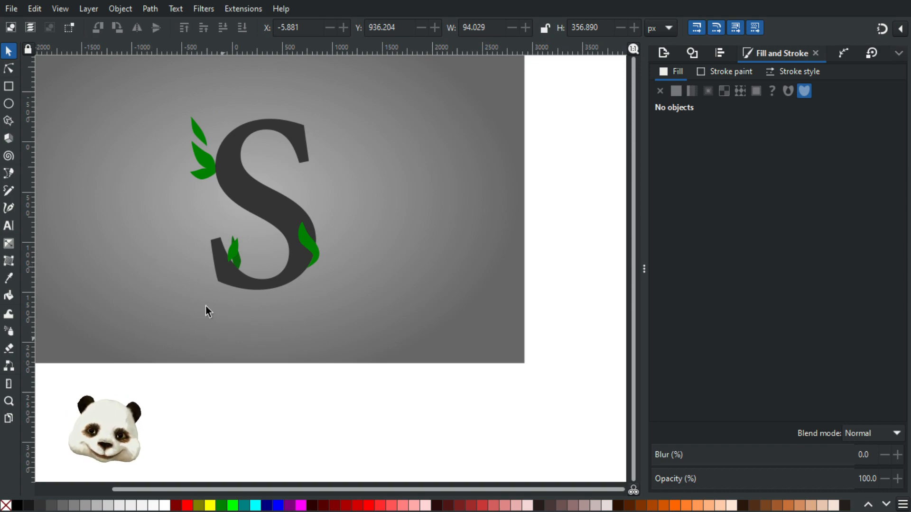
scroll(175, 183, "up", 2, "ctrl")
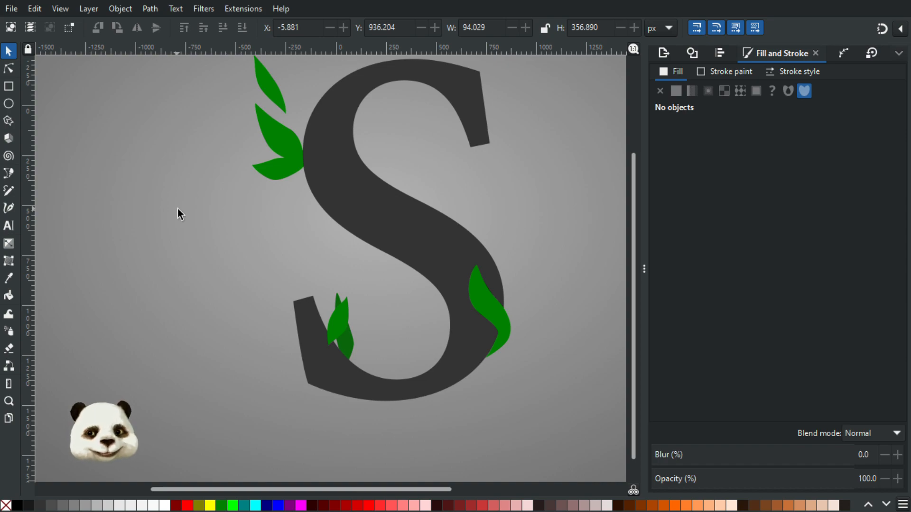
left_click(343, 318)
key("ctrl+shift+g")
key("Escape")
left_click(336, 319)
left_click(336, 320)
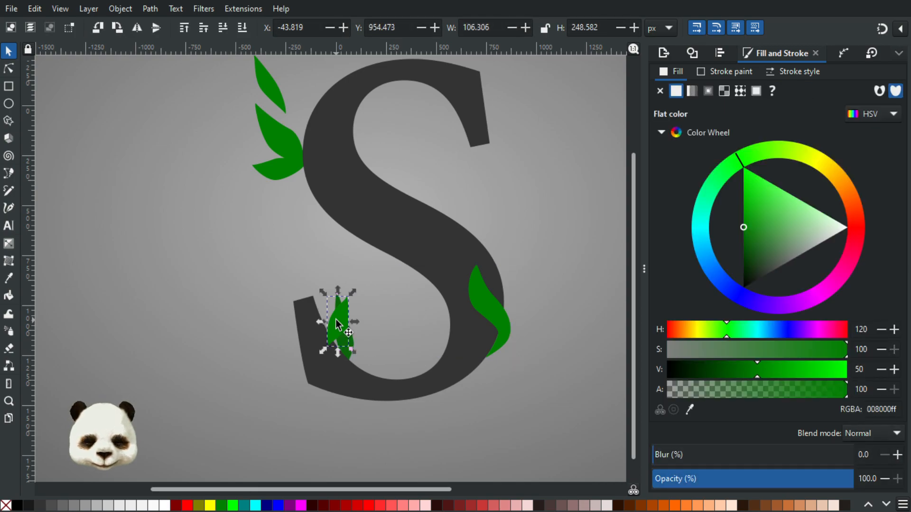
Step: Draw a small slender closed leaf shape just to the right of the lighter leaf's tip with the Pen tool
scroll(344, 328, "up", 2)
key("b")
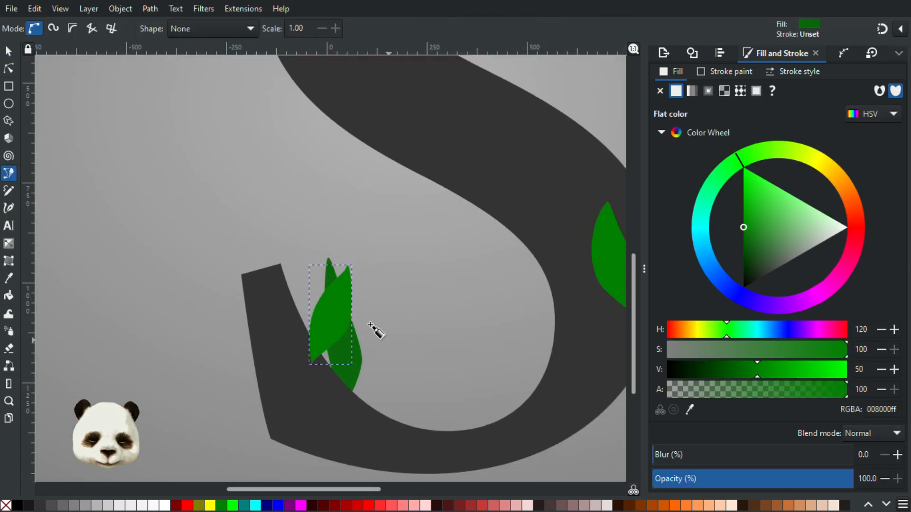
left_click(362, 298)
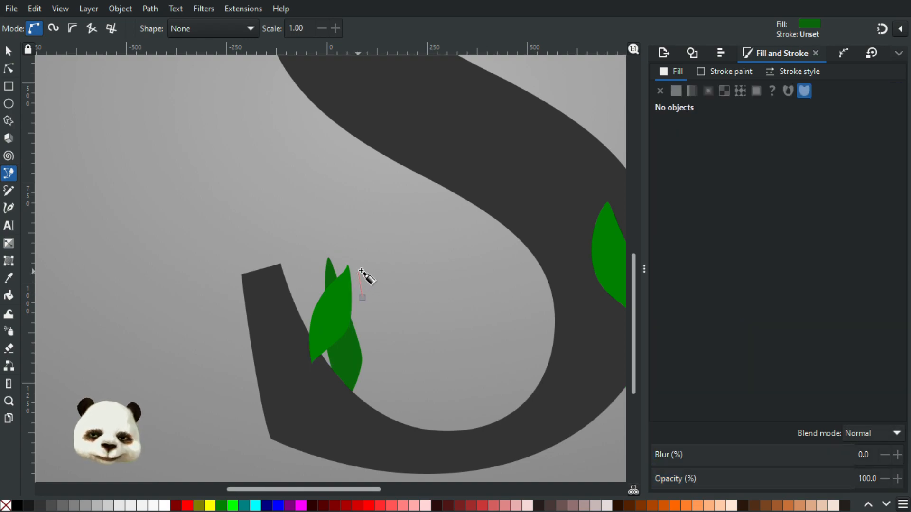
left_click(360, 276)
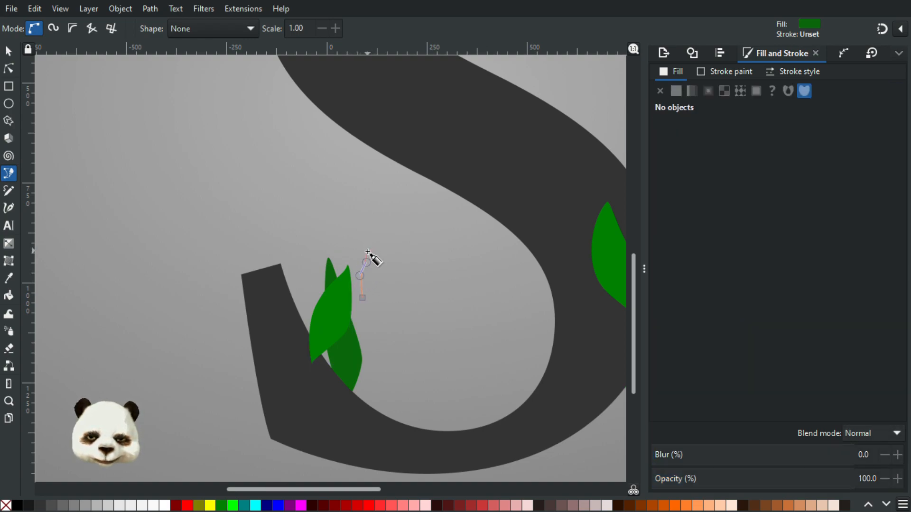
left_click_drag(371, 250, 372, 246)
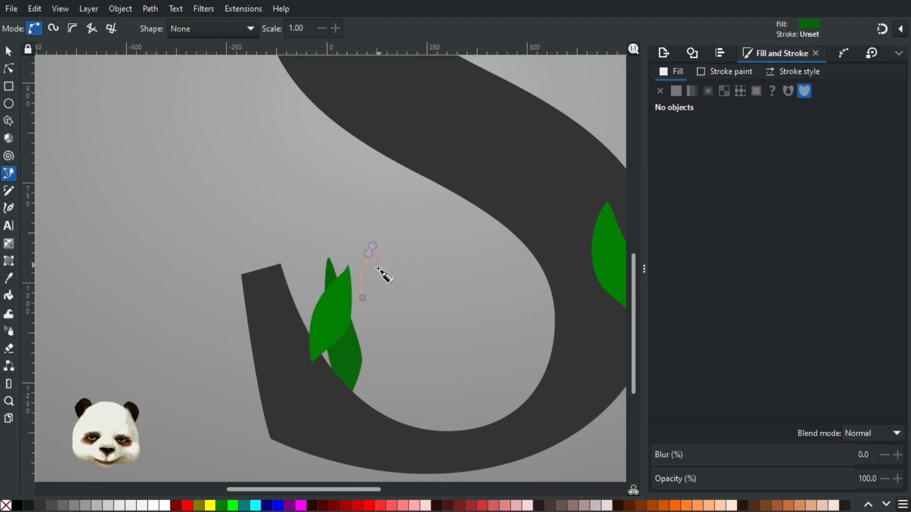
left_click_drag(371, 280, 358, 301)
key("Return")
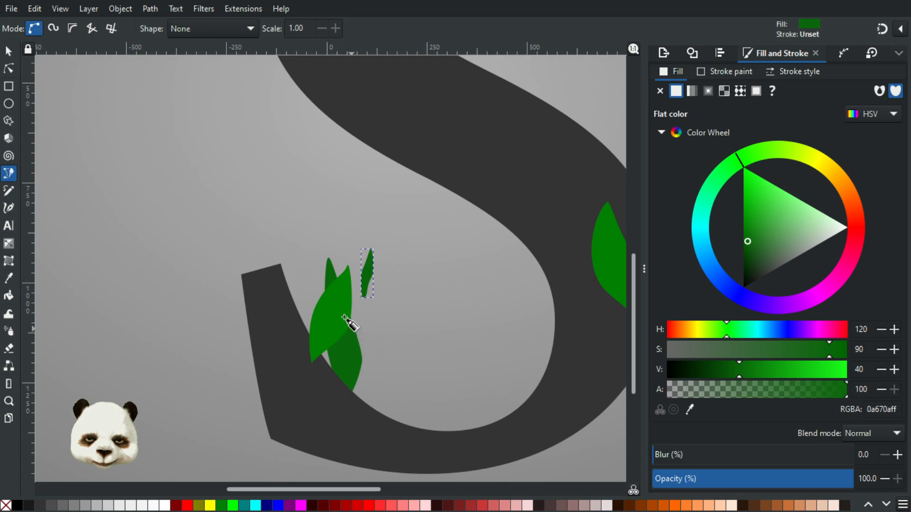
Step: Adjust the nodes of the small new leaf to smooth its outline and lengthen its upper tip
left_click(9, 69)
scroll(377, 308, "up", 3, "ctrl")
left_click(346, 284)
left_click_drag(368, 290, 360, 268)
left_click_drag(370, 231, 371, 219)
scroll(371, 219, "up", 1)
left_click(436, 244)
left_click(437, 243)
scroll(437, 247, "down", 5)
scroll(429, 260, "up", 1)
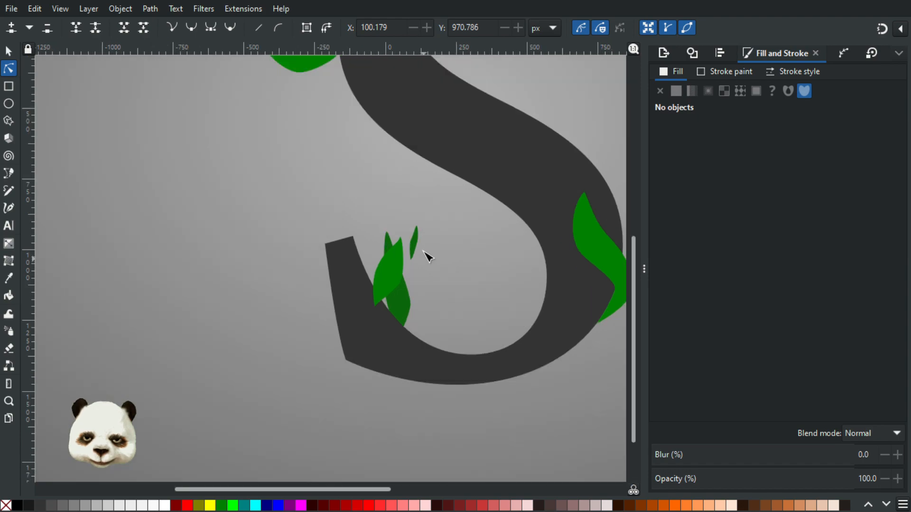
Step: Pull the node on the small leaf's right edge slightly outward to make the leaf fuller
left_click(416, 242)
left_click(416, 243)
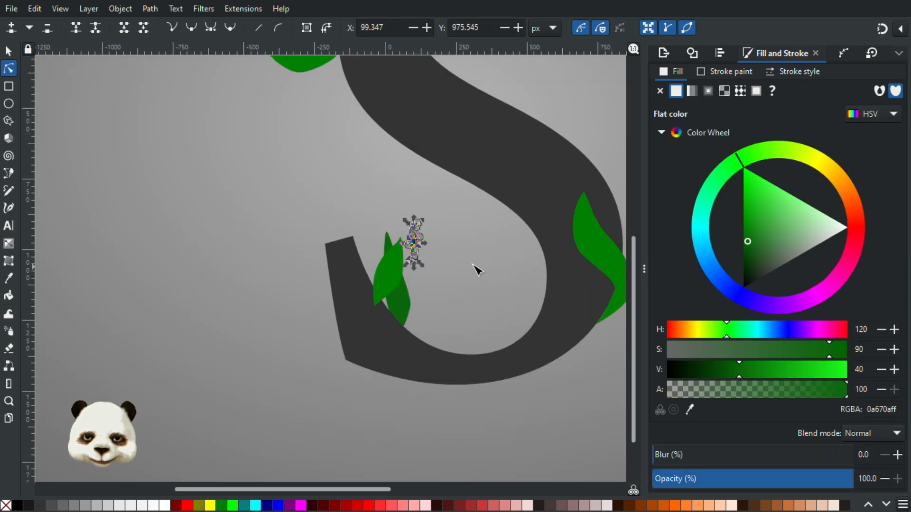
scroll(434, 256, "up", 4)
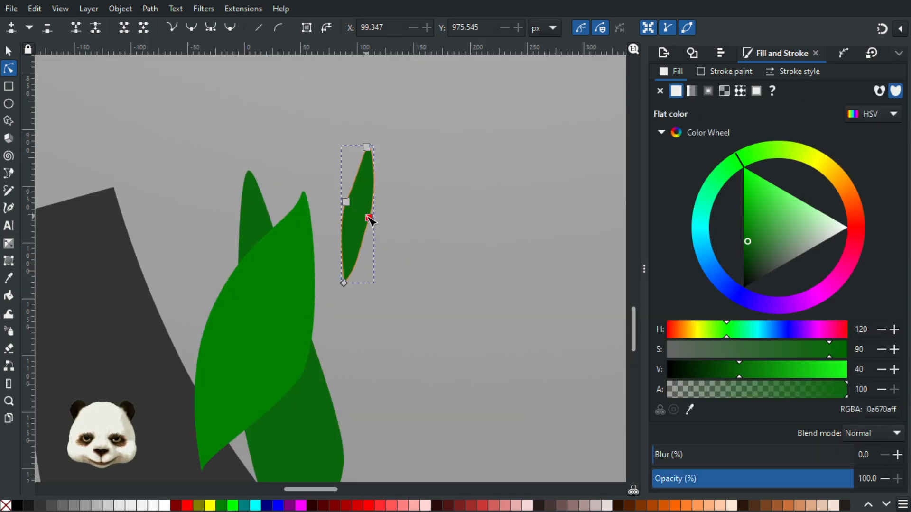
left_click(373, 220)
left_click_drag(372, 220, 375, 223)
Step: Recolour the small leaf with the green 008000 sampled from the larger leaf beside it
key("d")
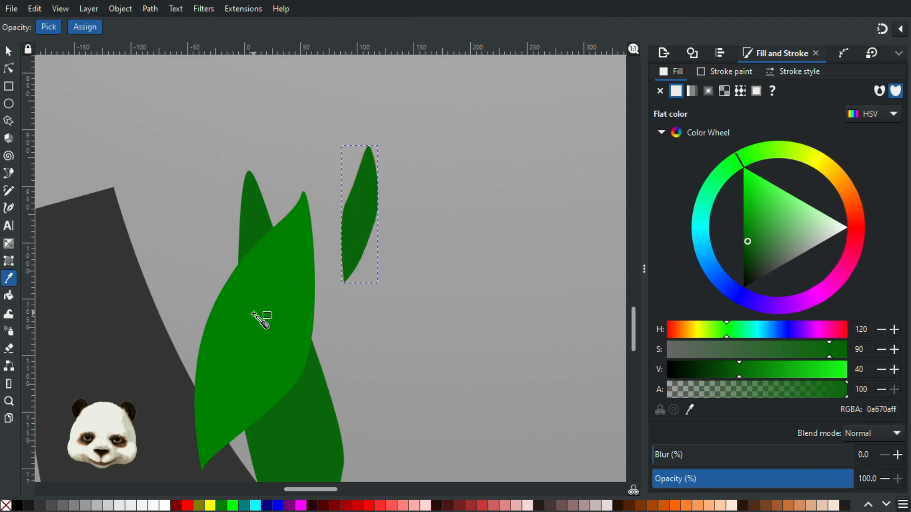
left_click(225, 301)
key("s")
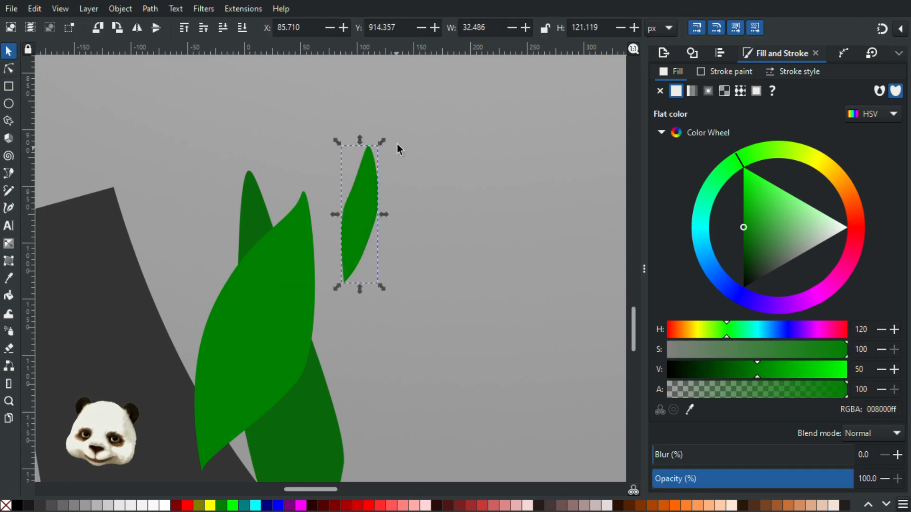
left_click(450, 204)
scroll(453, 205, "down", 3)
scroll(490, 256, "down", 2)
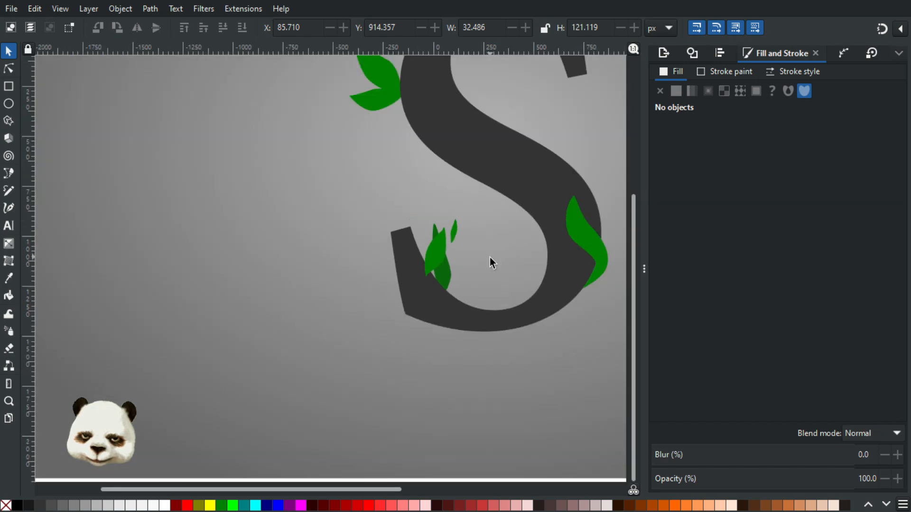
Step: Rotate the small leaf clockwise so it leans right and shift it away from the larger leaf to about (95, 911) px
scroll(460, 232, "up", 5)
left_click(335, 104)
left_click(341, 92)
left_click_drag(350, 63, 362, 74)
left_click_drag(333, 137, 356, 119)
left_click(451, 167)
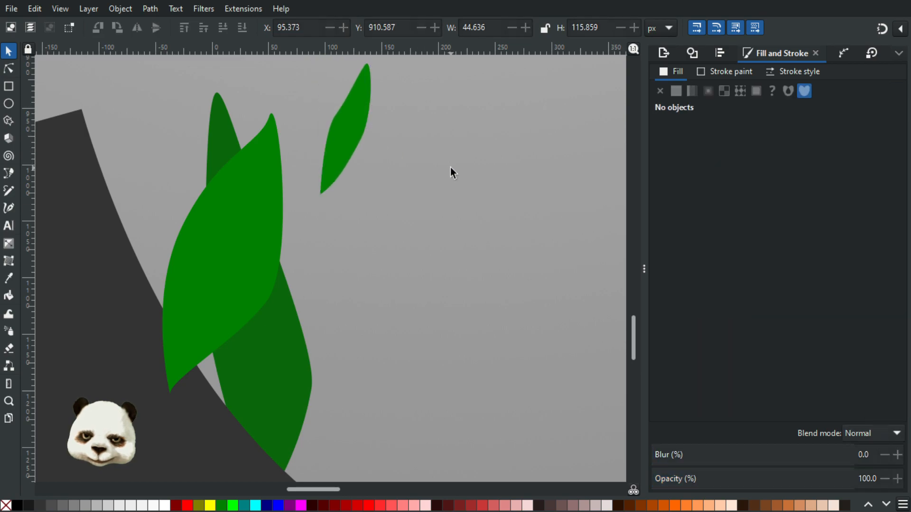
key("5")
scroll(483, 224, "down", 2)
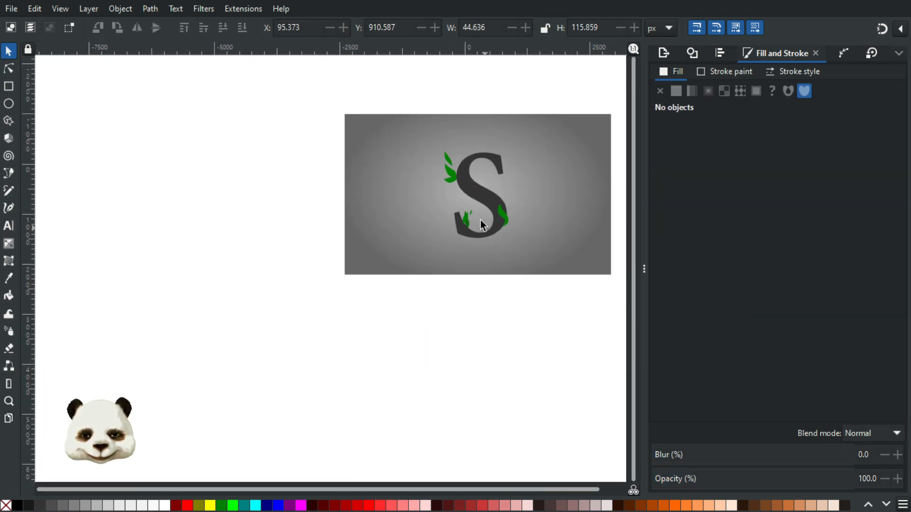
Step: Move the small leaf above the two larger leaves and rotate it counterclockwise until it stands nearly upright
scroll(470, 204, "up", 5)
scroll(444, 219, "up", 1)
left_click(451, 216)
mouse_move(451, 216)
left_mouse_down()
mouse_move(386, 209)
mouse_move(398, 182)
mouse_move(429, 187)
left_mouse_up()
left_click(429, 188)
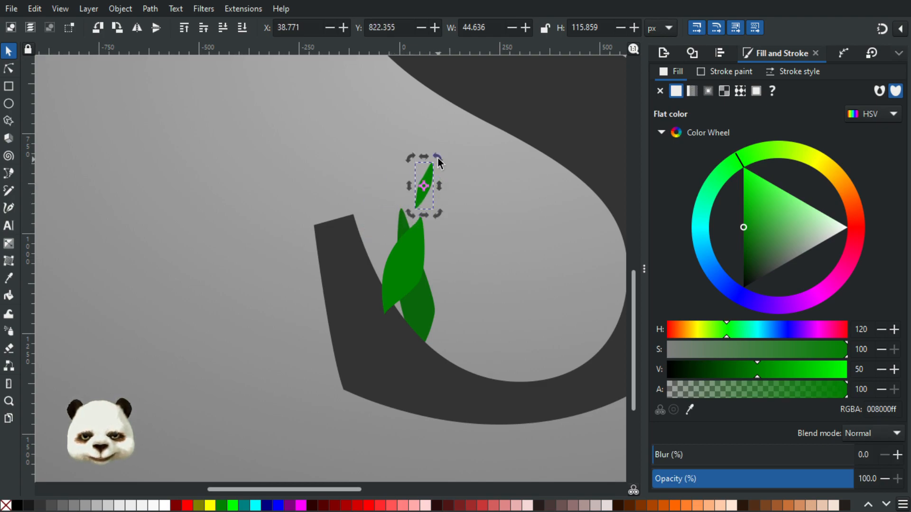
left_click_drag(436, 157, 416, 179)
left_click(497, 208)
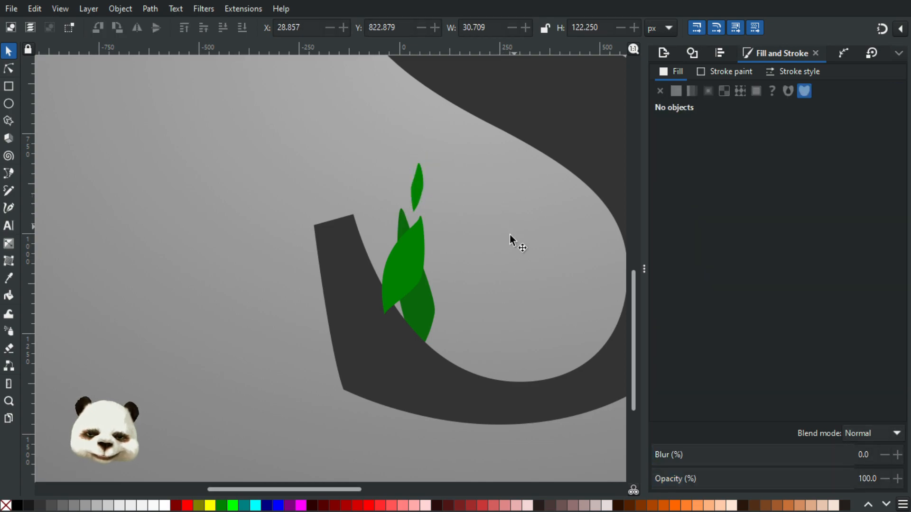
Step: Move the small leaf down beside the larger leaf's right edge to about (88, 969) px
scroll(510, 236, "down", 5)
scroll(427, 207, "up", 4)
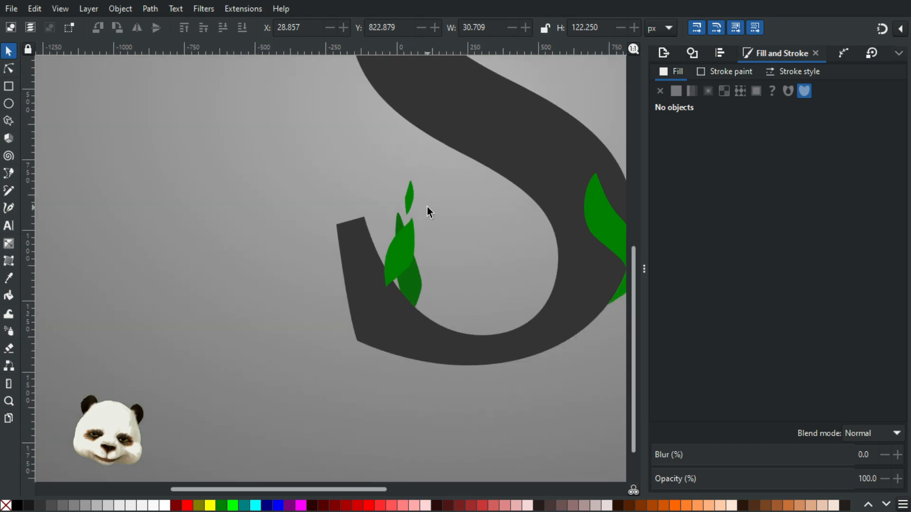
left_click_drag(413, 202, 432, 240)
left_click(480, 252)
scroll(488, 260, "down", 4)
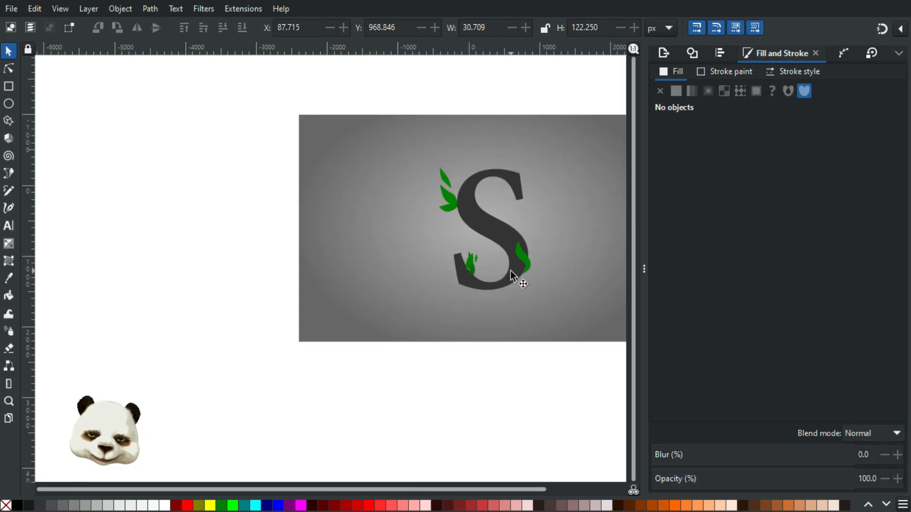
Step: Rotate the small leaf clockwise in place so that its tip leans to the right
scroll(493, 262, "up", 5)
scroll(483, 252, "up", 1)
left_click(373, 223)
left_click(372, 235)
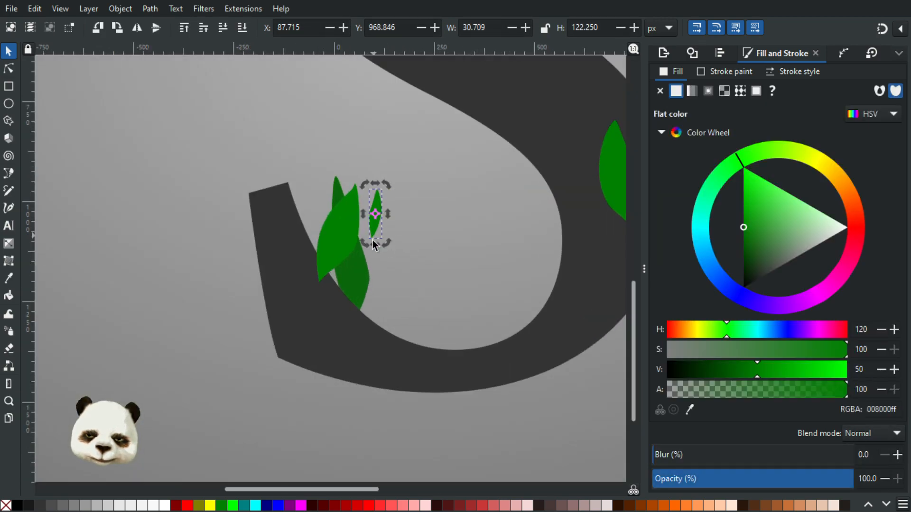
left_click_drag(360, 241, 361, 240)
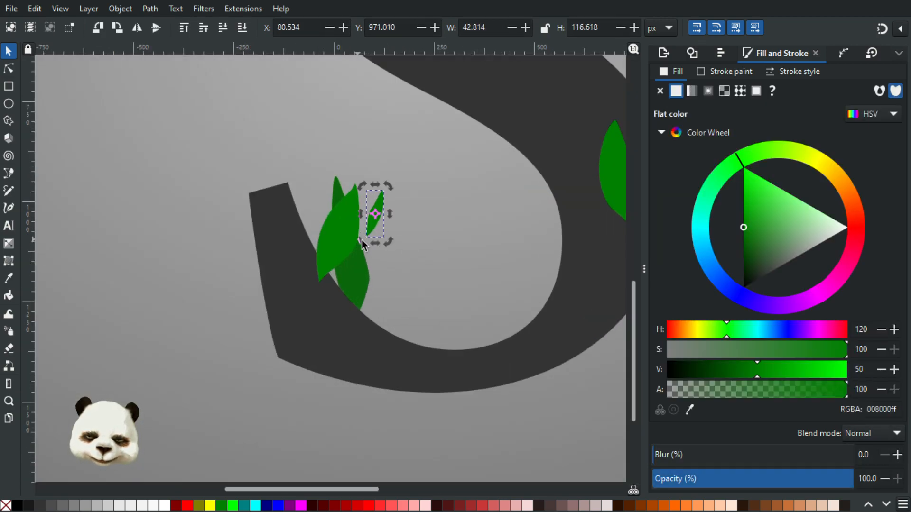
Step: Move the small leaf down beside the S's lower inner curve, near (87, 1172) px, and rotate it clockwise to lean right
left_click(442, 242)
scroll(446, 245, "down", 5)
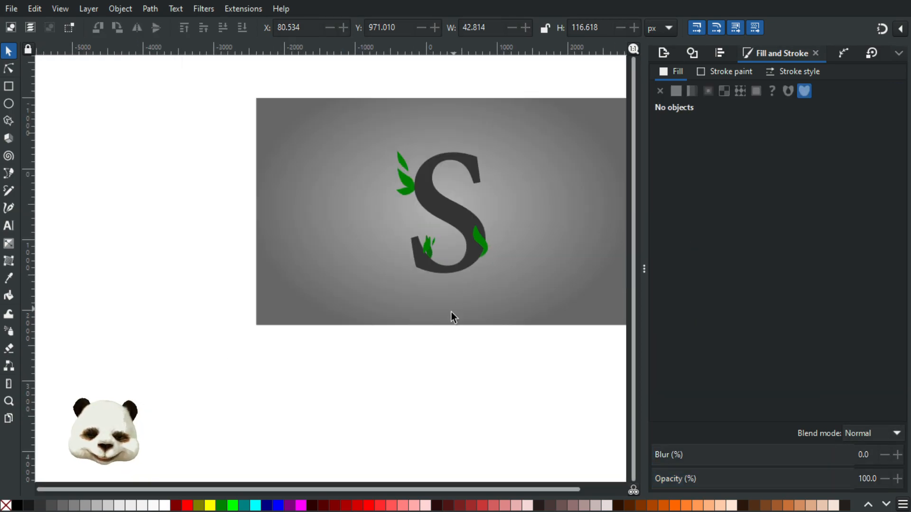
scroll(451, 313, "down", 1)
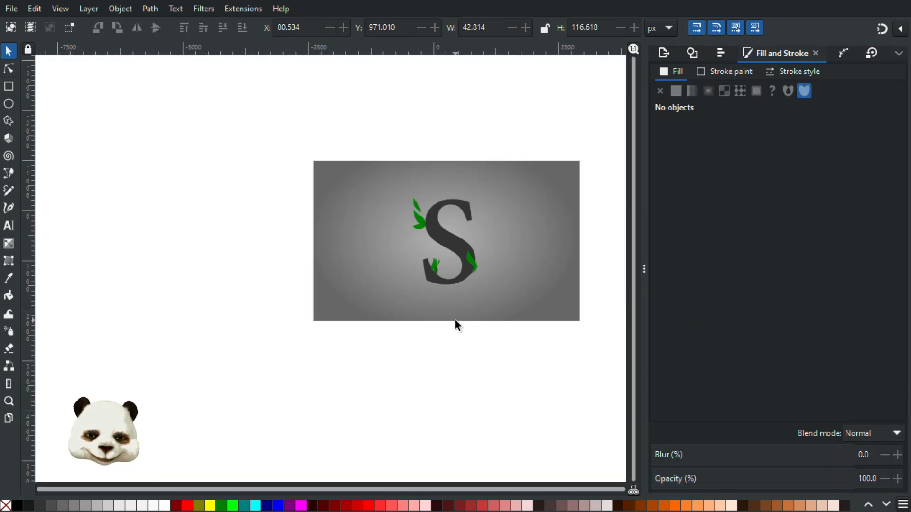
scroll(440, 260, "up", 4)
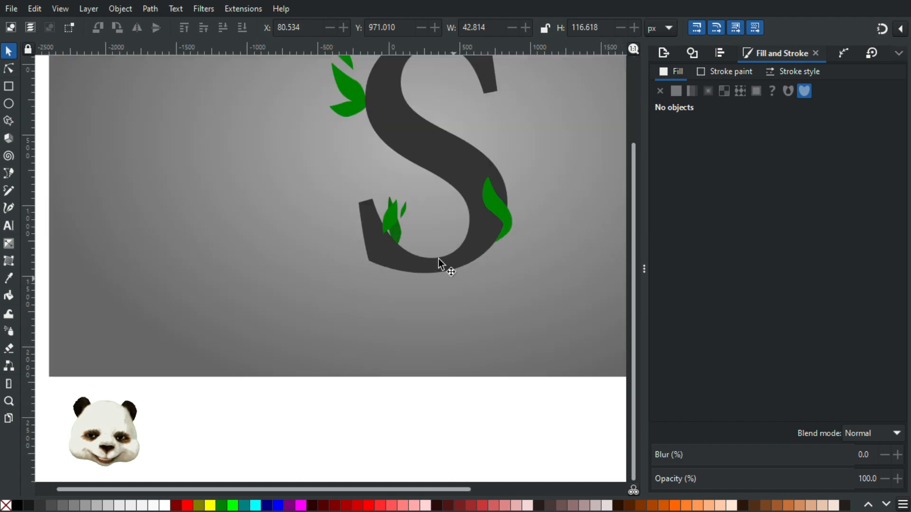
left_click_drag(388, 185, 389, 223)
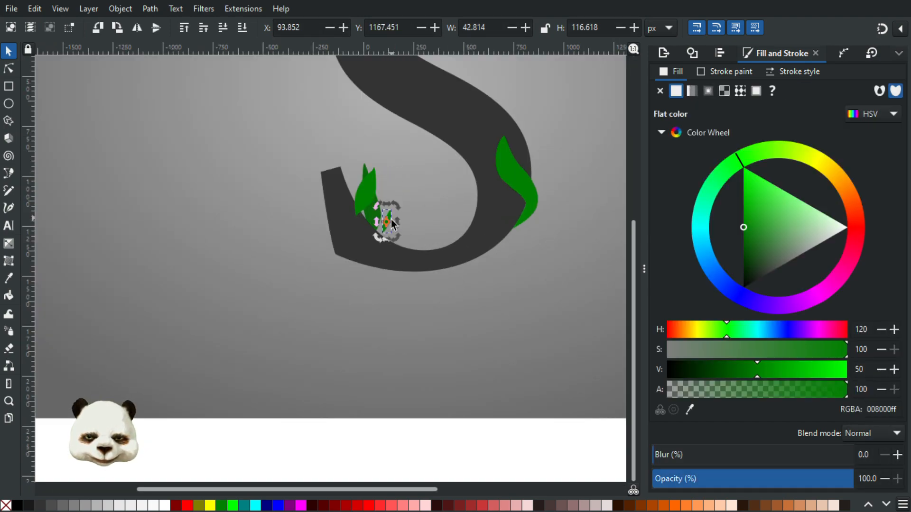
scroll(386, 214, "up", 4)
left_click_drag(392, 177, 397, 208)
left_click(466, 152)
Step: Recolor the uppermost leaf beside the S's upper bowl with the dark green 0a670a sampled from the leaf on the lower curve
scroll(469, 153, "down", 10)
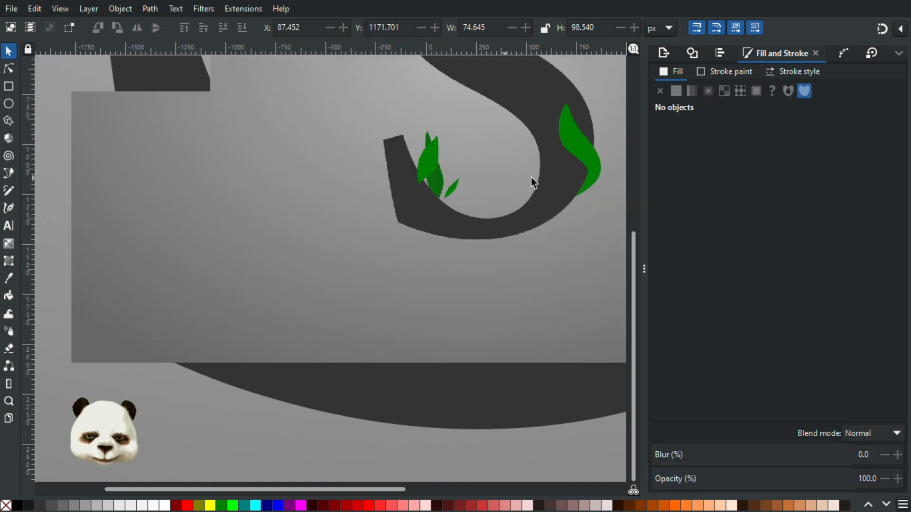
scroll(540, 210, "up", 1)
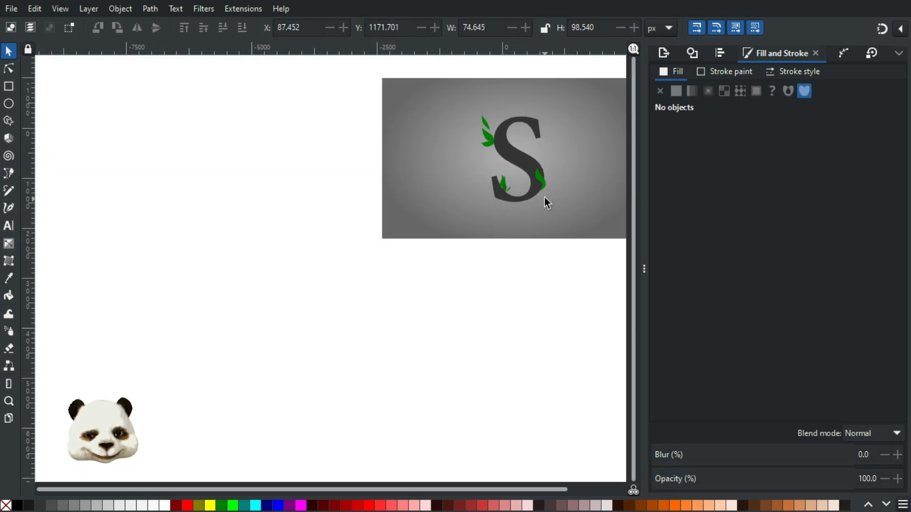
left_click_drag(496, 238, 399, 309)
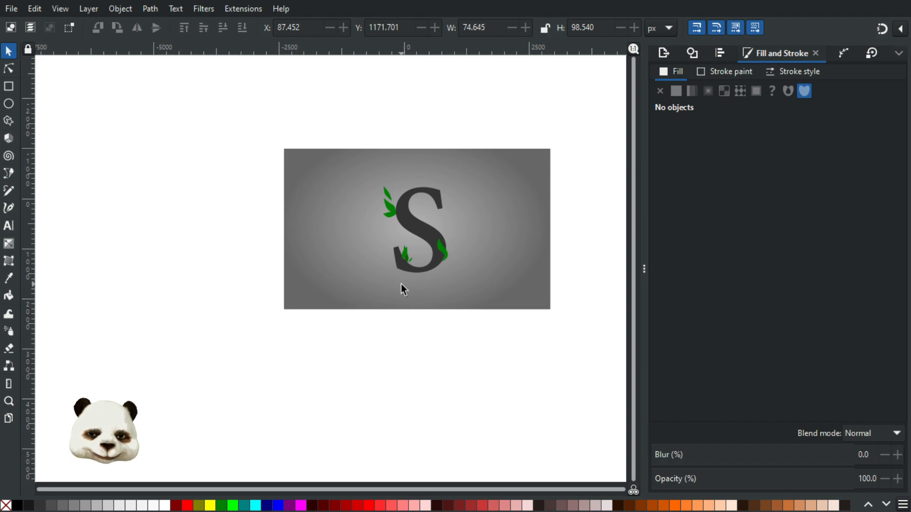
scroll(402, 284, "up", 4)
scroll(402, 169, "up", 5)
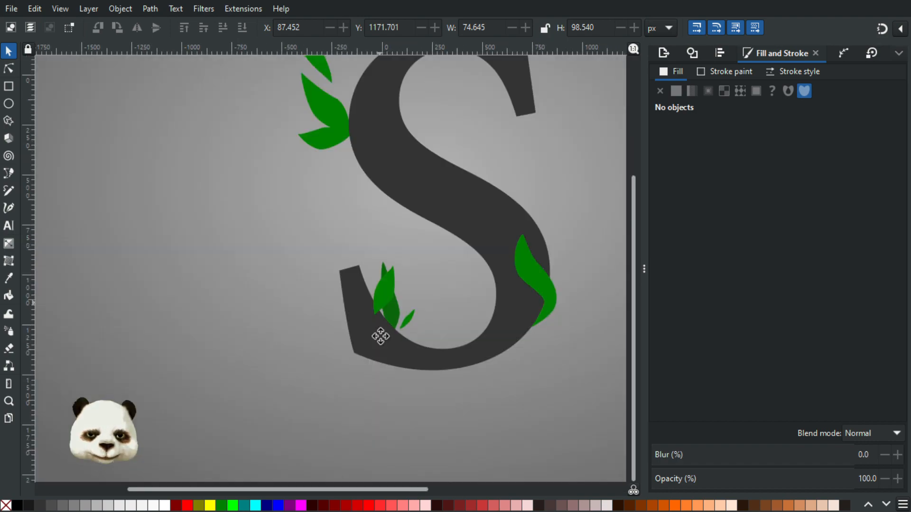
double_click(324, 124)
left_click(326, 124)
key("d")
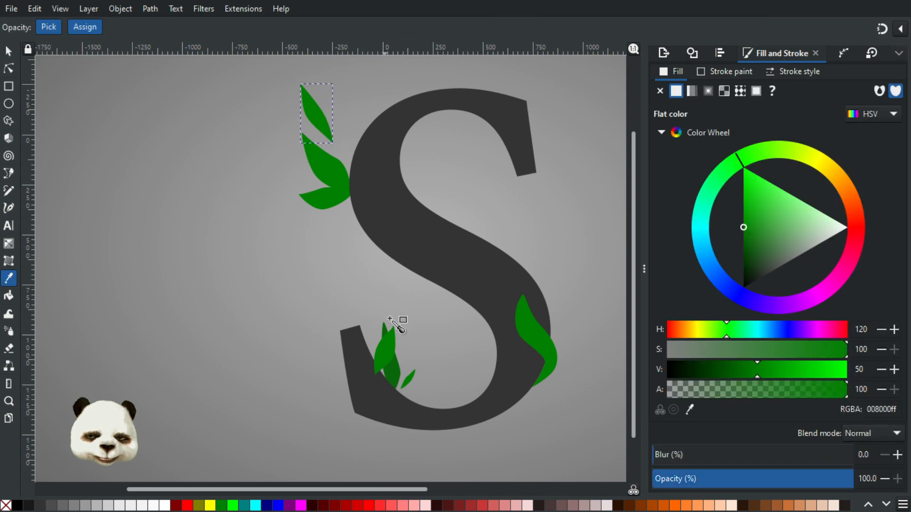
left_click(391, 370)
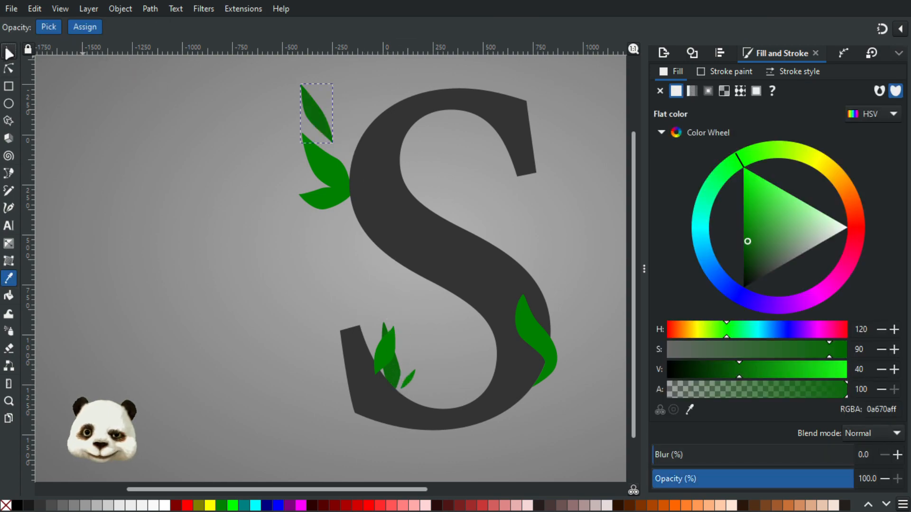
key("s")
key("Escape")
Step: Restore the uppermost leaf's fill to the brighter green 008000 sampled from the lower leaf cluster
scroll(164, 141, "down", 4)
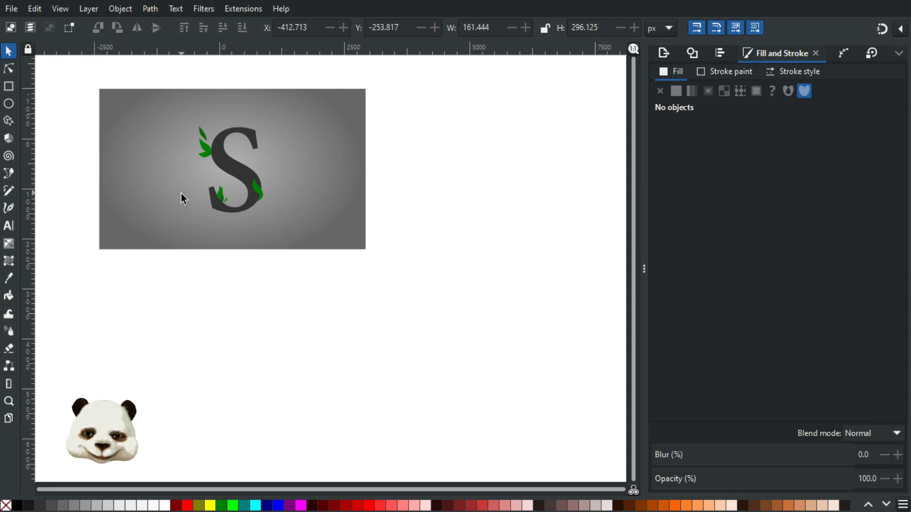
scroll(187, 166, "up", 4)
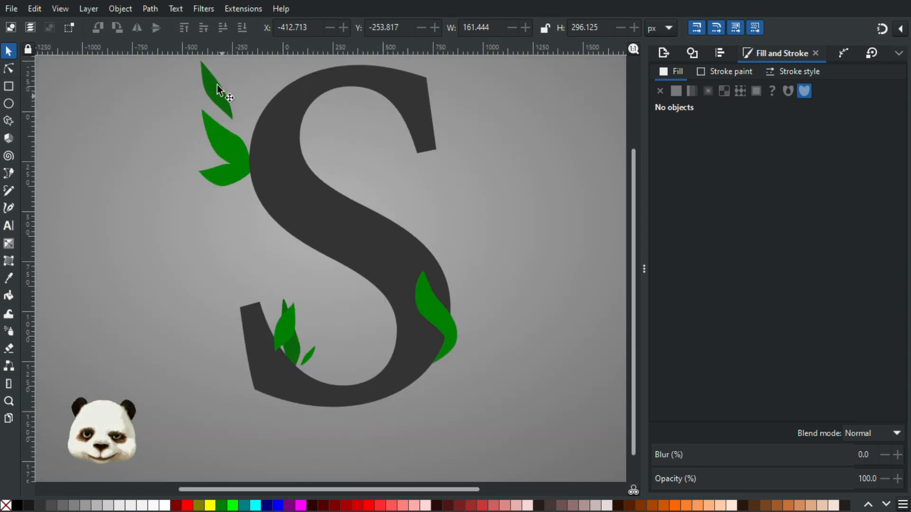
left_click(217, 88)
key("d")
left_click(298, 326)
Step: Fill the two leaves touching the S's upper bowl with the dark green 0a670a sampled from the dark lower leaf
left_click(8, 67)
left_click(233, 153)
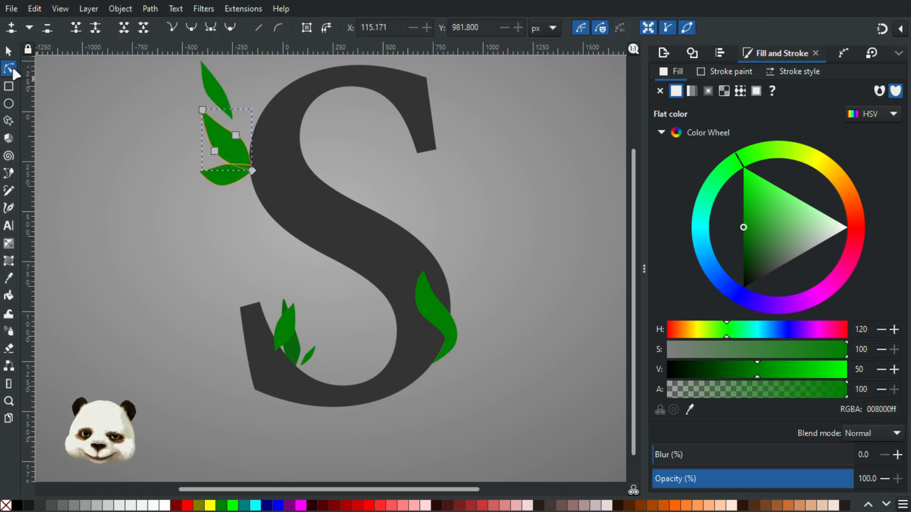
left_click(8, 51)
left_click(221, 179, "shift")
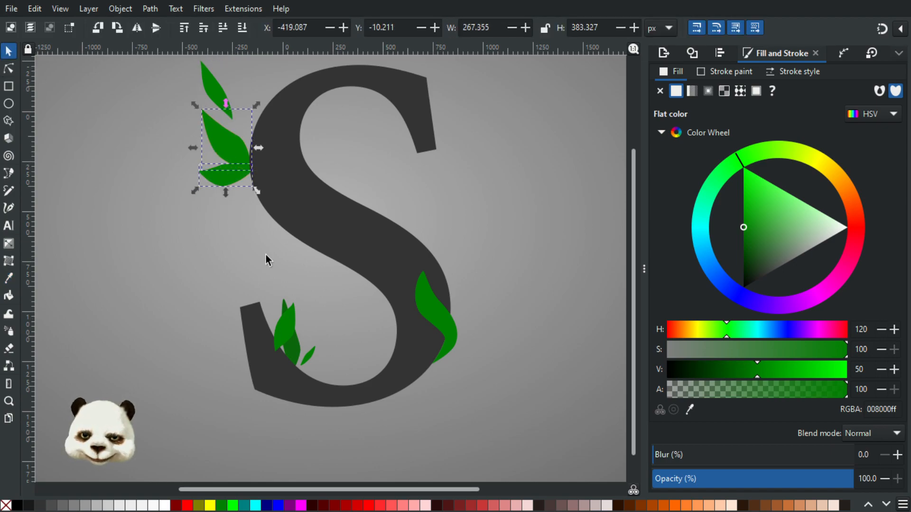
key("d")
left_click(296, 351)
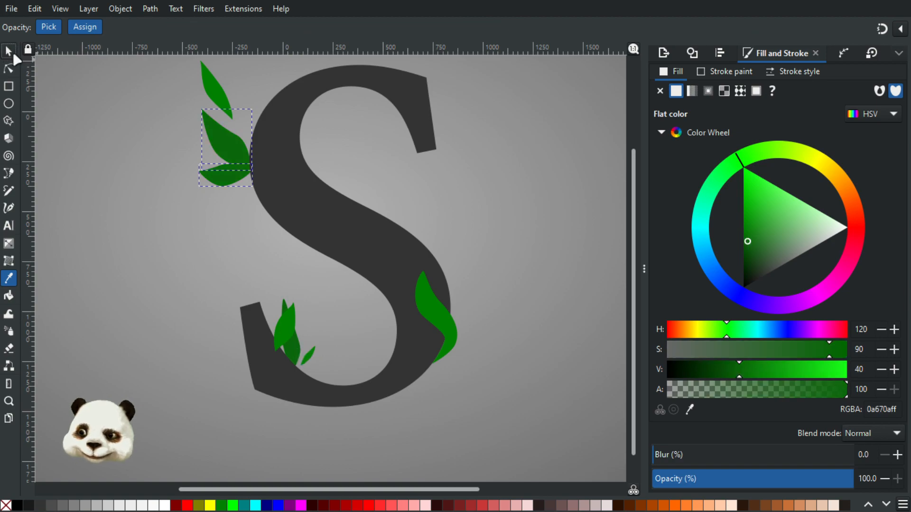
left_click(12, 51)
left_click(97, 138)
Step: Move the dark green leaf away from the medium leaf, right and down onto the bottom of the S's lower inner curve
scroll(98, 138, "down", 4)
left_click_drag(175, 240, 261, 309)
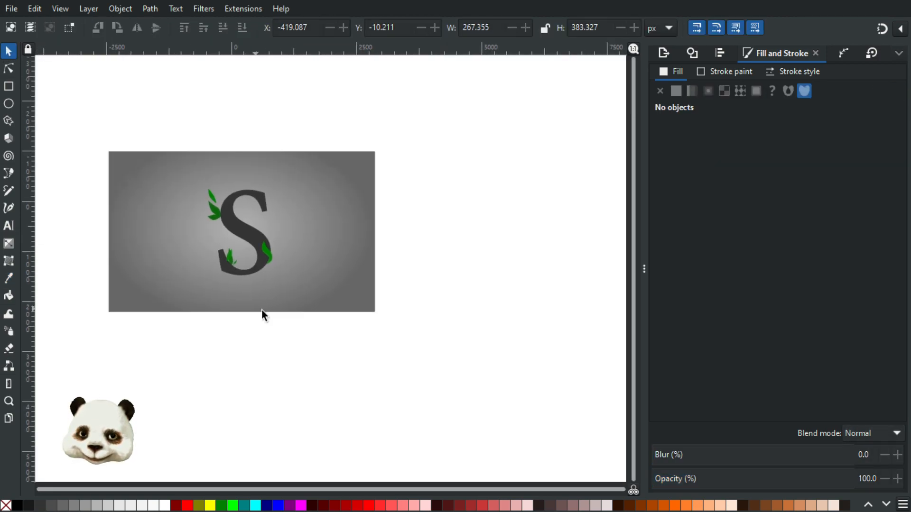
scroll(207, 269, "up", 1)
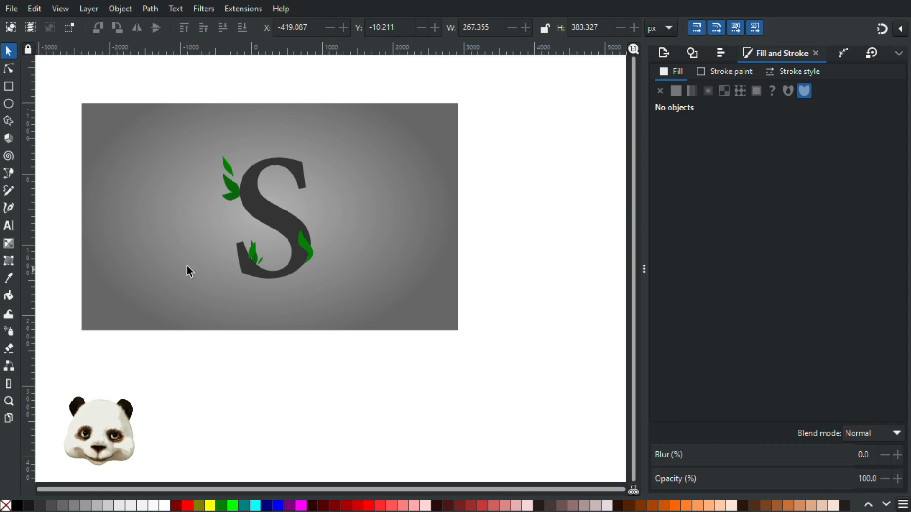
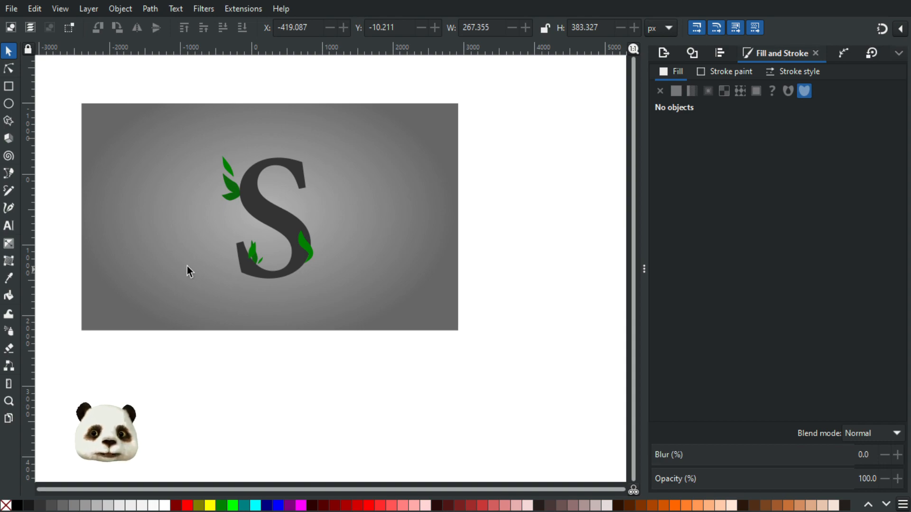
scroll(255, 254, "up", 5)
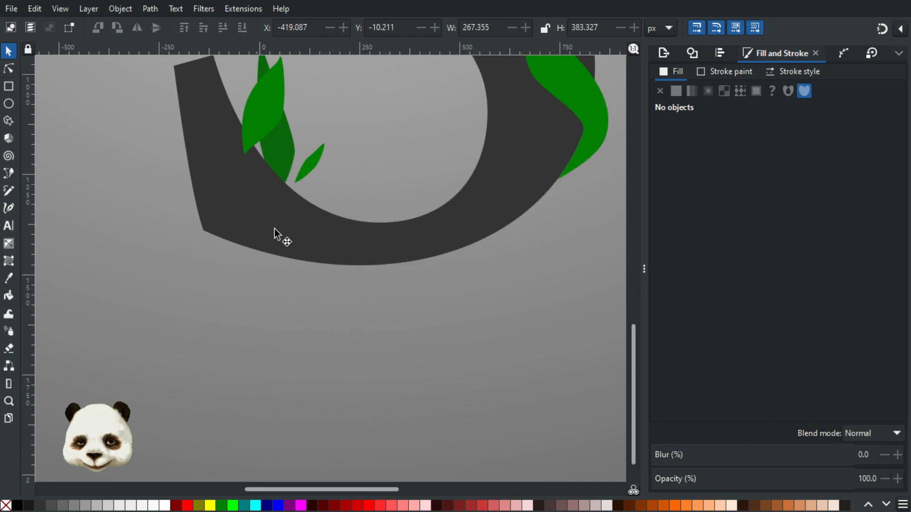
left_click(287, 156)
mouse_move(288, 156)
left_mouse_down()
mouse_move(349, 201)
mouse_move(326, 187)
mouse_move(323, 51)
mouse_move(315, 62)
left_mouse_up()
Step: Move the small bright leaf up above the medium and dark leaves to about (86, 895) px
left_click(303, 173)
double_click(310, 163)
left_click(312, 163)
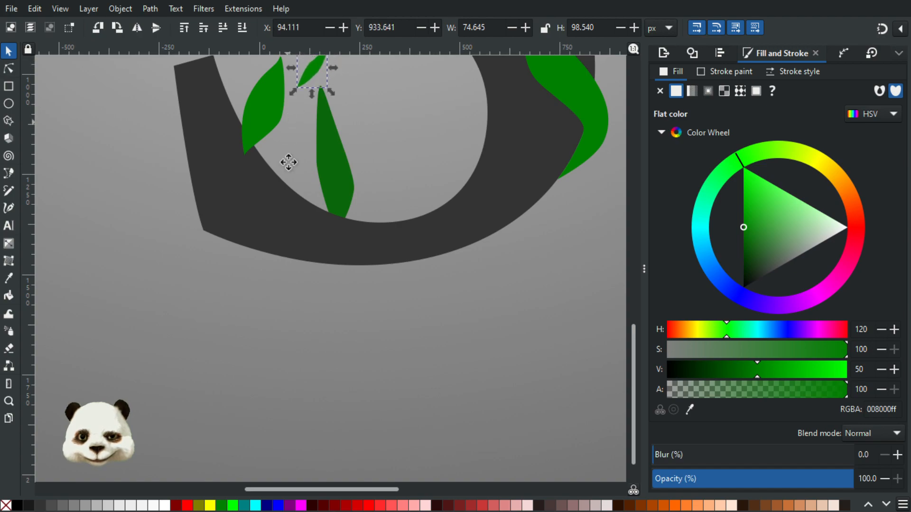
scroll(289, 159, "up", 5)
mouse_move(329, 142)
left_mouse_down()
mouse_move(320, 141)
mouse_move(326, 126)
left_mouse_up()
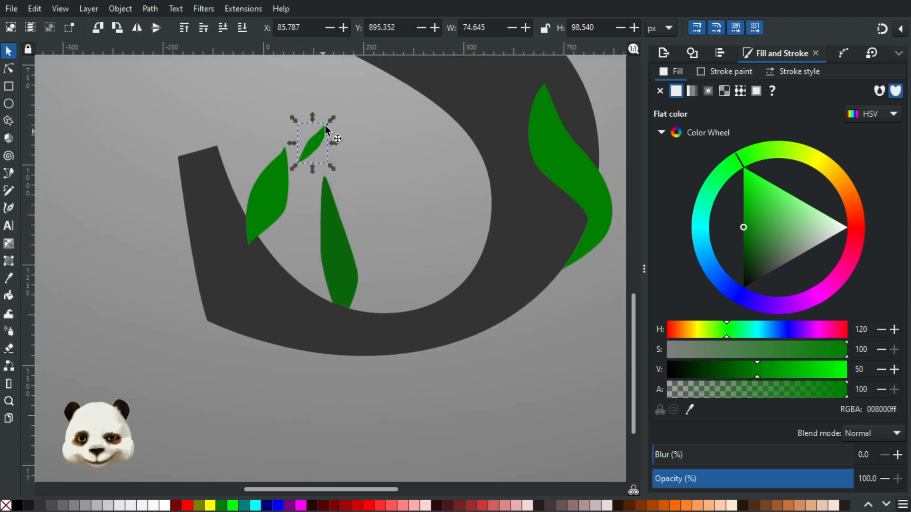
left_click(370, 176)
Step: Shorten the dark leaf on the S's lower inner curve from its tip to a height of about 280 px
scroll(413, 184, "down", 6)
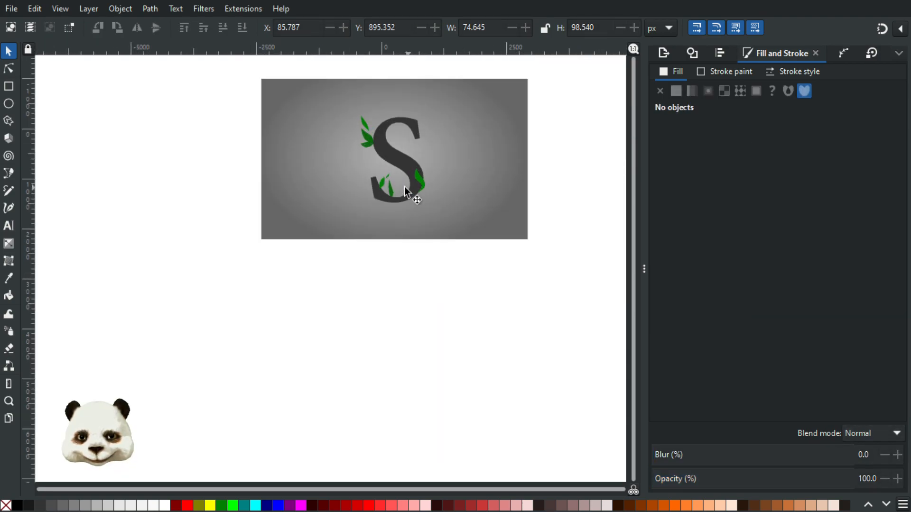
scroll(408, 186, "up", 4)
left_click(364, 194)
double_click(364, 193)
left_click(365, 195)
left_click_drag(366, 195, 369, 196)
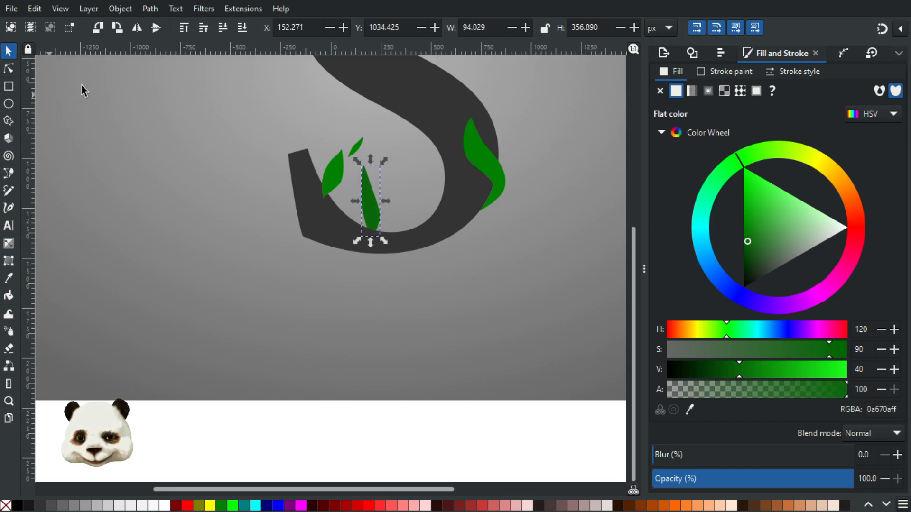
left_click_drag(371, 161, 372, 176)
key("Escape")
Step: Move the dark leaf to the outer edge of the S's lower-left end, near (-347, 1104) px, rotated counterclockwise to point up-left
scroll(346, 170, "down", 4)
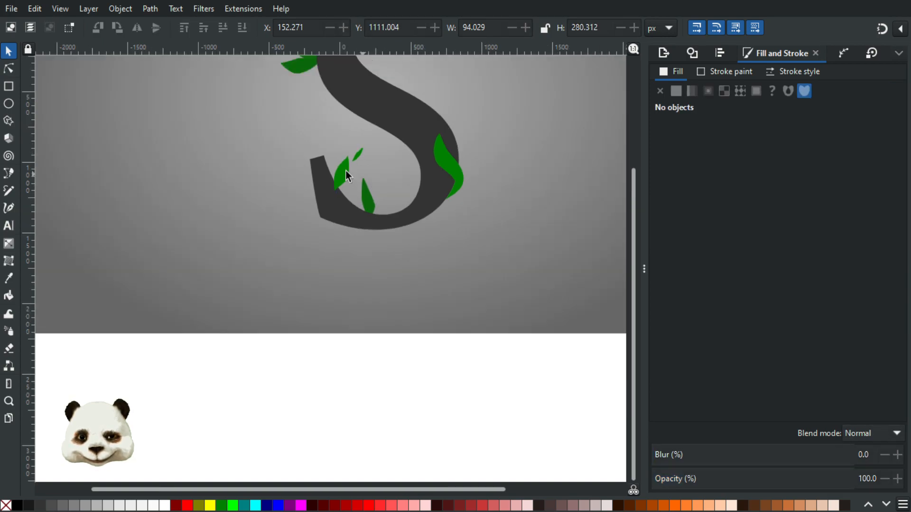
scroll(319, 138, "up", 2)
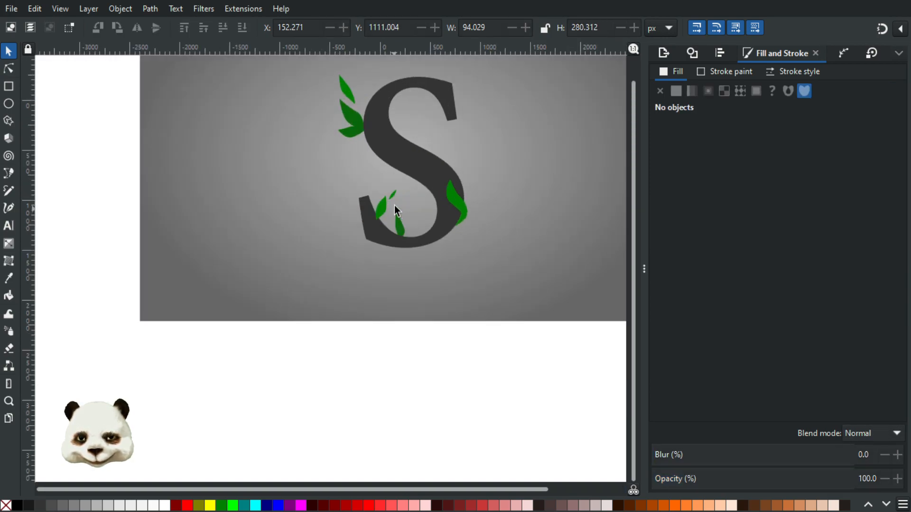
mouse_move(401, 229)
left_mouse_down()
mouse_move(376, 195)
mouse_move(359, 194)
mouse_move(361, 227)
left_mouse_up()
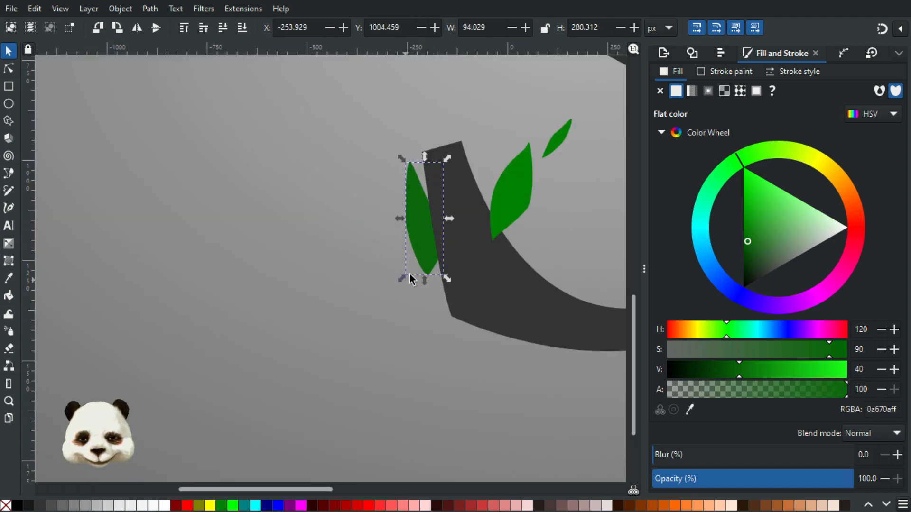
left_click(427, 260)
left_click_drag(405, 281, 429, 284)
left_click_drag(417, 220, 397, 246)
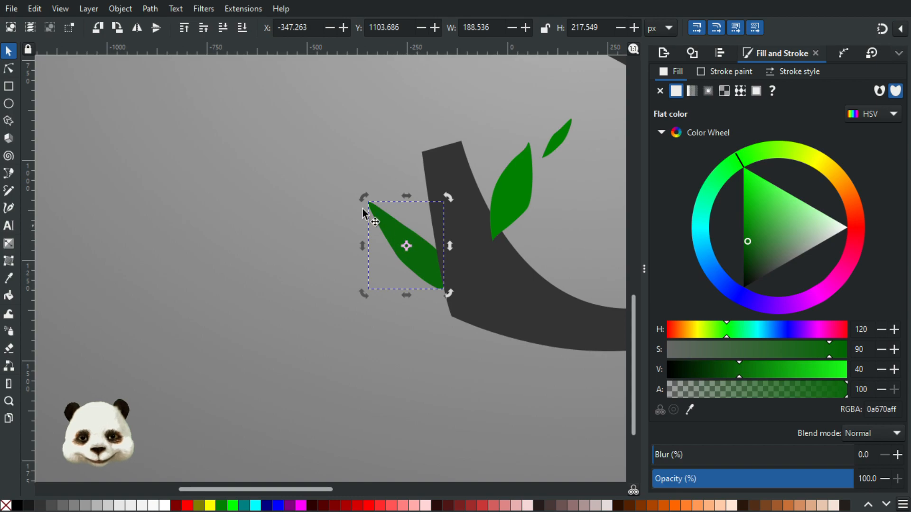
Step: Reshape the dark leaf's outline with fuller, rounder sides and its base point fitted against the S's outer edge
key("n")
left_click_drag(440, 255, 429, 250)
left_click_drag(444, 290, 449, 290)
left_click_drag(430, 251, 395, 263)
left_click(328, 290)
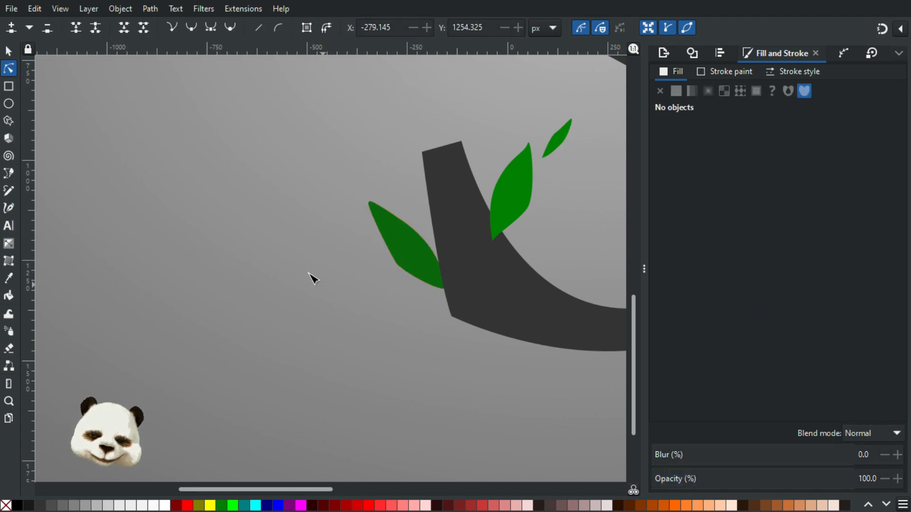
Step: Duplicate the small bright leaf inside the S's lower curve and place the copy just below the original
scroll(228, 242, "down", 5)
scroll(232, 240, "down", 2)
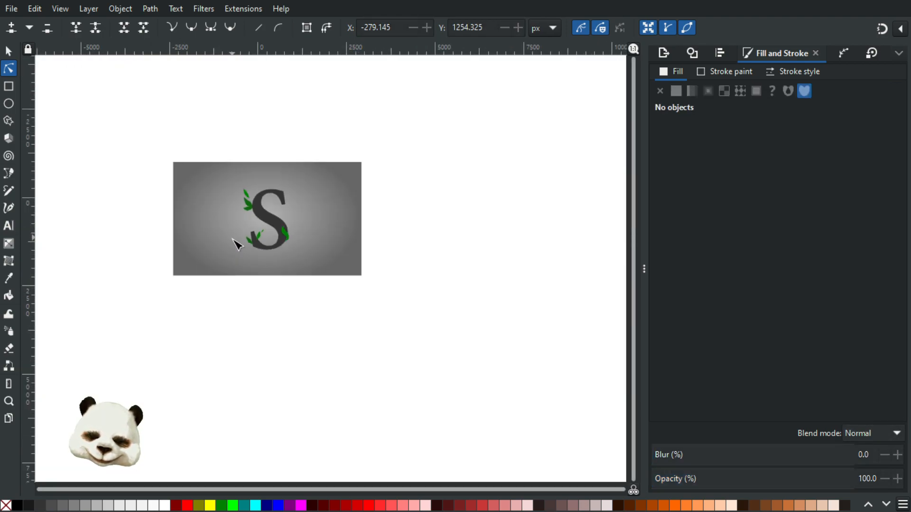
scroll(274, 270, "up", 2)
scroll(254, 215, "up", 3)
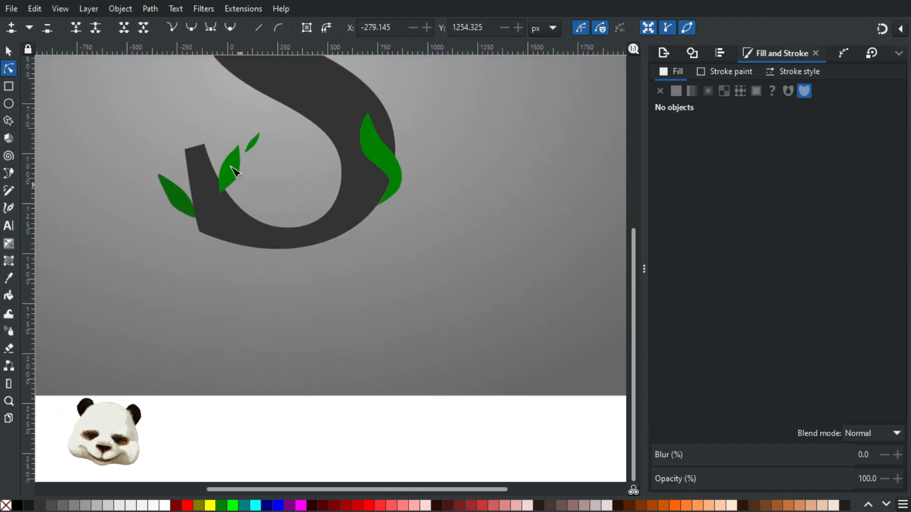
scroll(229, 172, "up", 2)
left_click(8, 51)
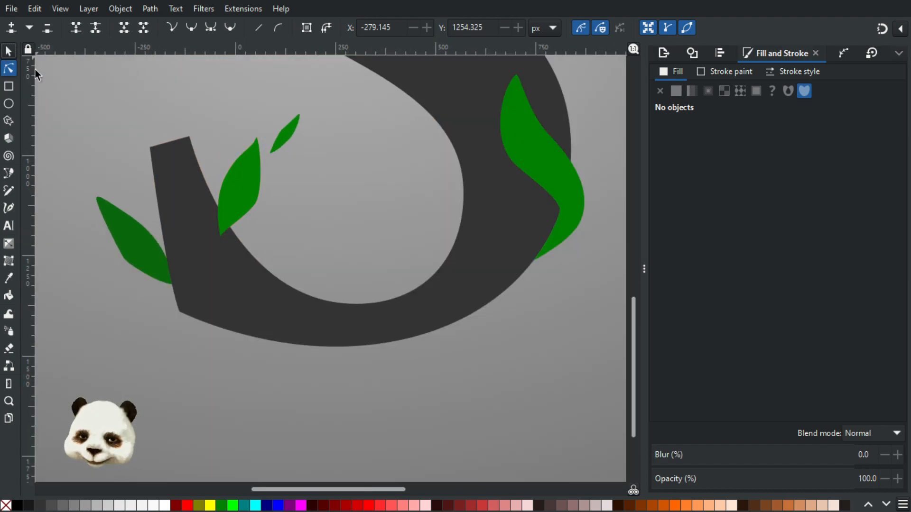
left_click(285, 140)
double_click(286, 139)
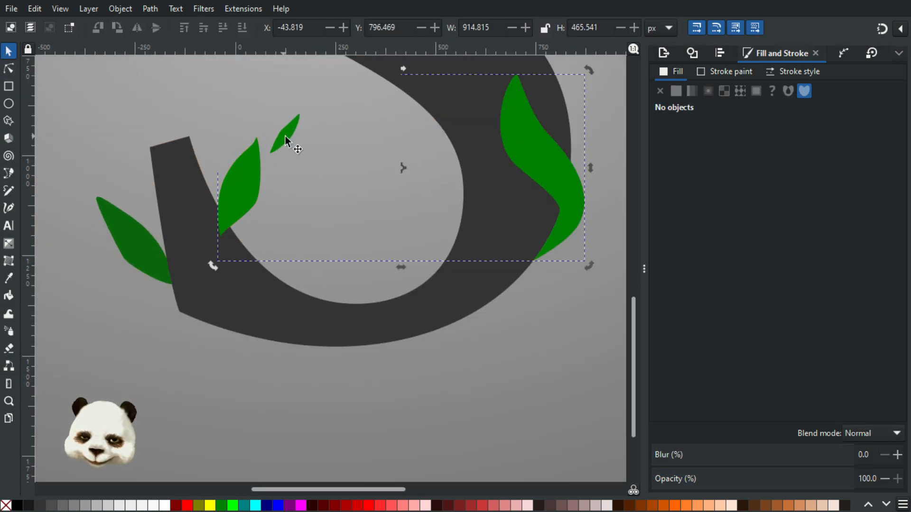
left_click(287, 138)
key("ctrl+d")
left_click_drag(287, 138, 294, 167)
Step: Rotate the small leaf's copy clockwise to lie flatter and flip it both horizontally and vertically
left_click(291, 163)
mouse_move(310, 137)
left_mouse_down()
mouse_move(315, 155)
mouse_move(307, 149)
left_mouse_up()
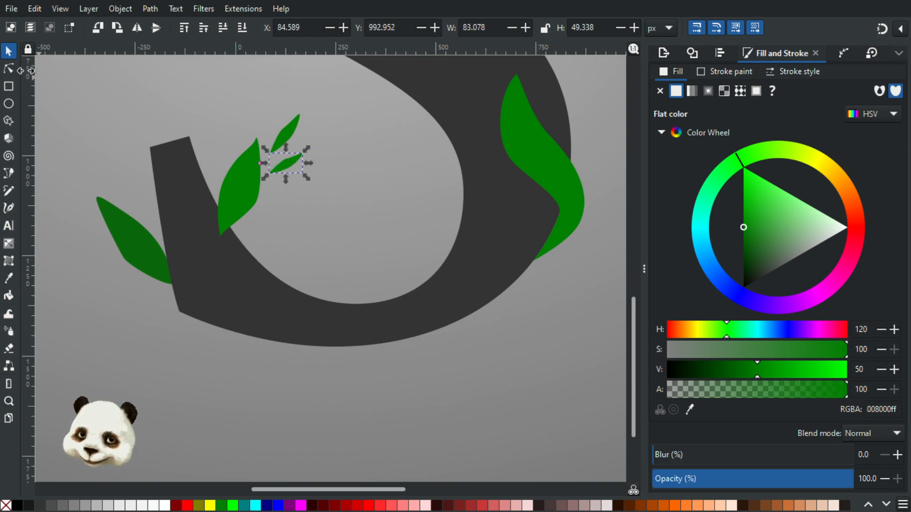
left_click(137, 29)
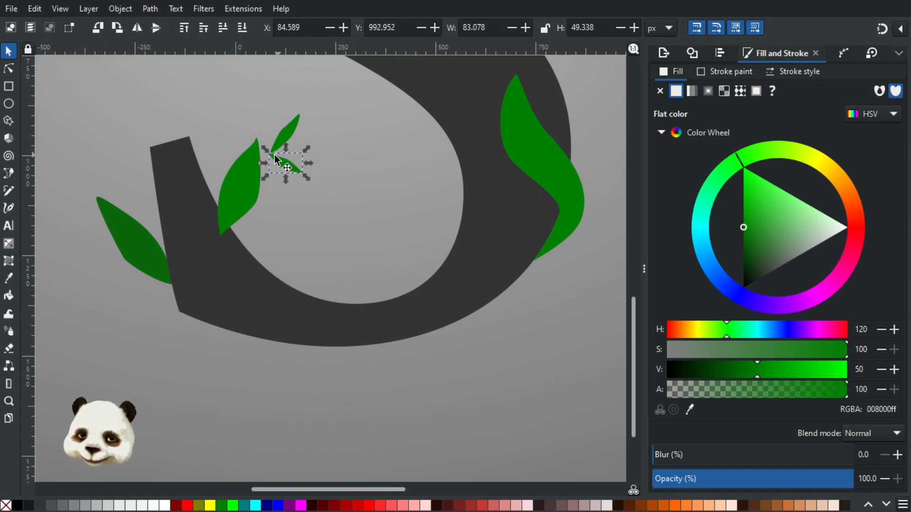
left_click(156, 30)
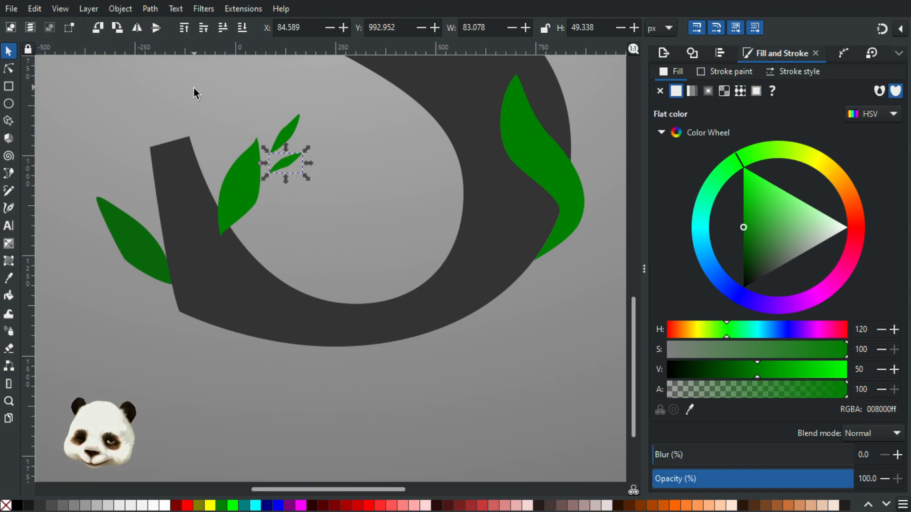
Step: Reshape the lower small leaf with fuller sides by shifting its upper middle node left and bulging its lower edge
scroll(283, 124, "up", 2, "ctrl")
left_click(8, 69)
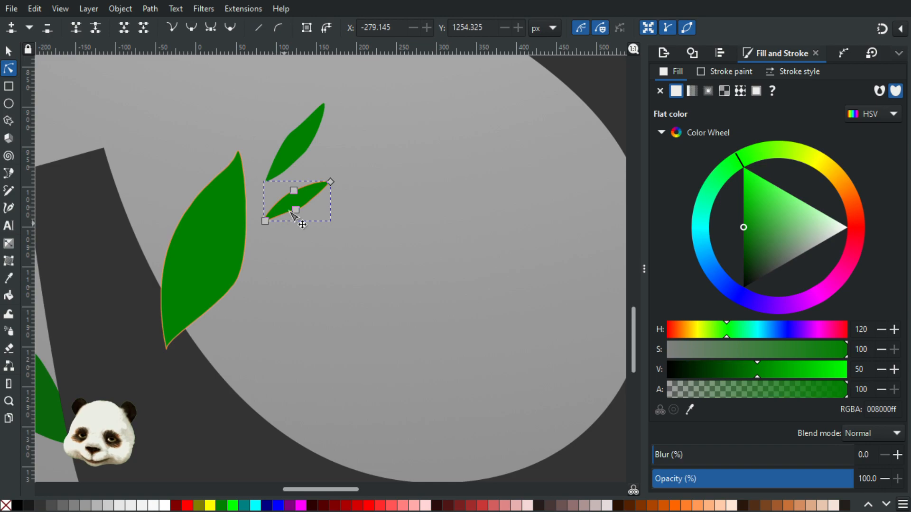
left_click_drag(294, 191, 286, 192)
left_click(377, 151)
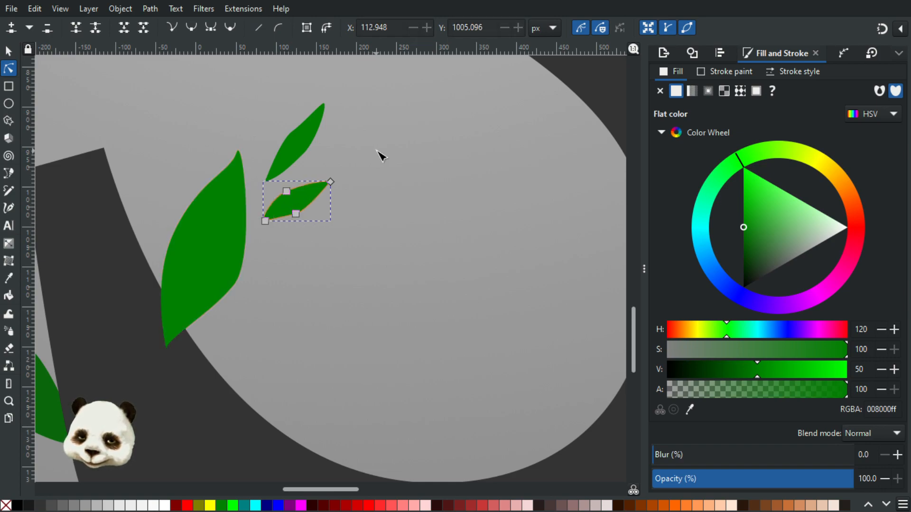
left_click(382, 157)
Step: Move the two small bright leaves together slightly lower beside the larger leaf inside the S's lower curve
scroll(418, 163, "down", 4, "ctrl")
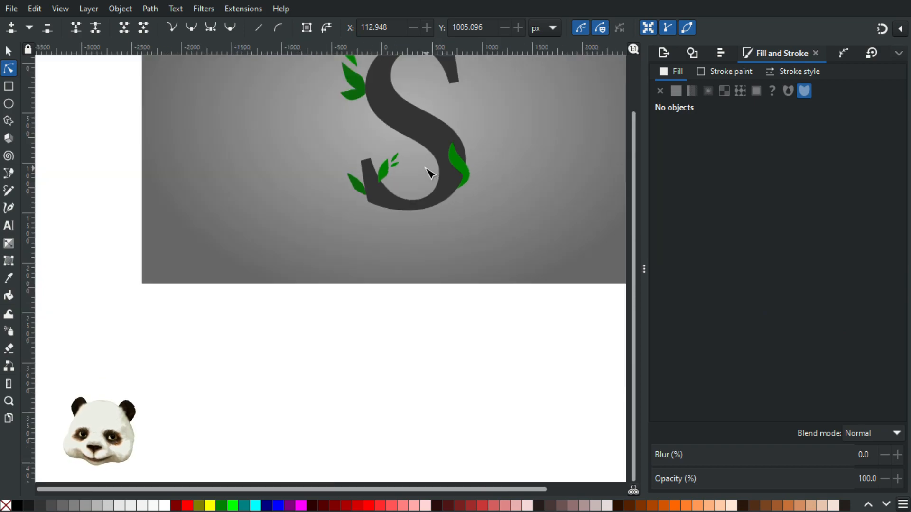
scroll(418, 214, "up", 6, "ctrl")
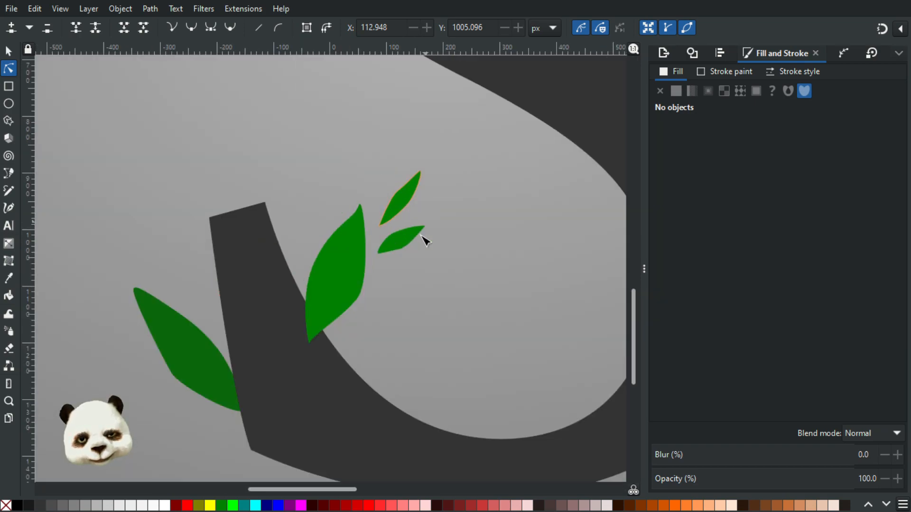
key("s")
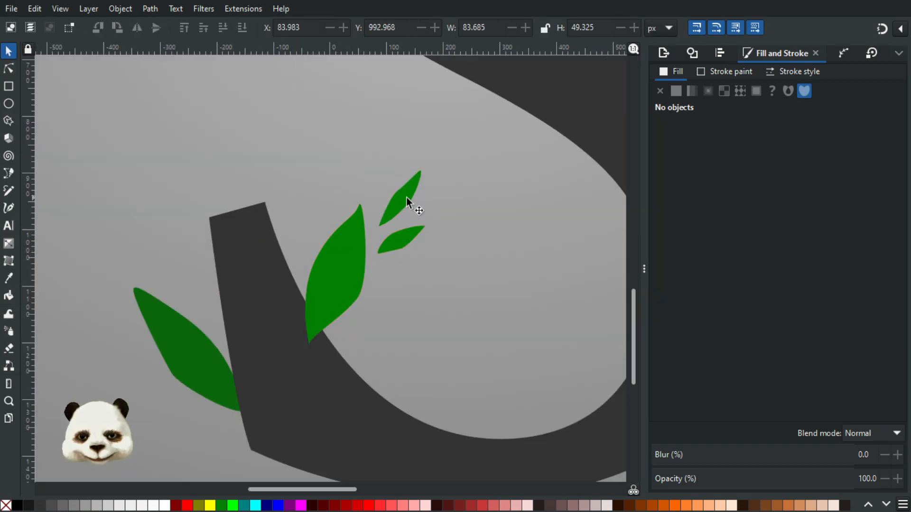
left_click(406, 198)
left_click(393, 247, "shift")
mouse_move(393, 249)
left_mouse_down()
mouse_move(400, 274)
mouse_move(382, 277)
left_mouse_up()
left_click(124, 130)
Step: Enlarge the upper small leaf toward the upper right to about 97 × 129 px
scroll(124, 130, "down", 5, "ctrl")
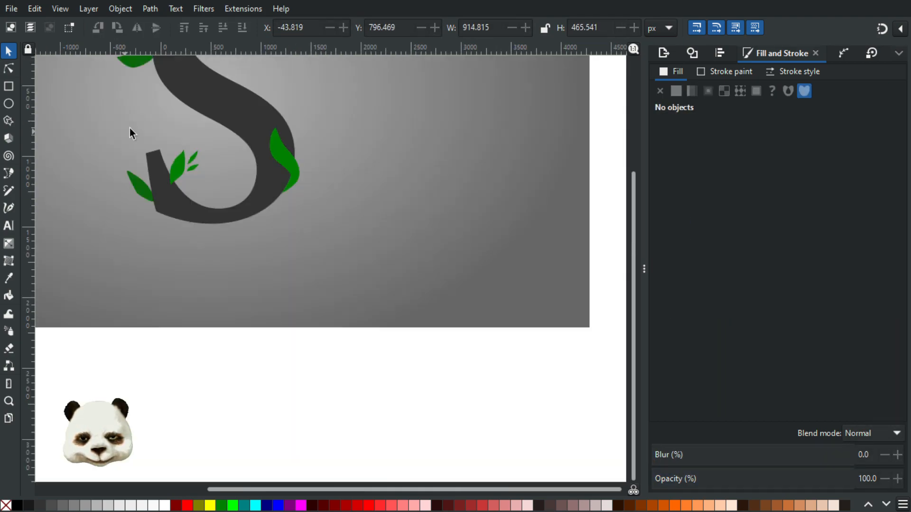
scroll(132, 126, "down", 4, "ctrl")
left_click_drag(189, 221, 318, 307)
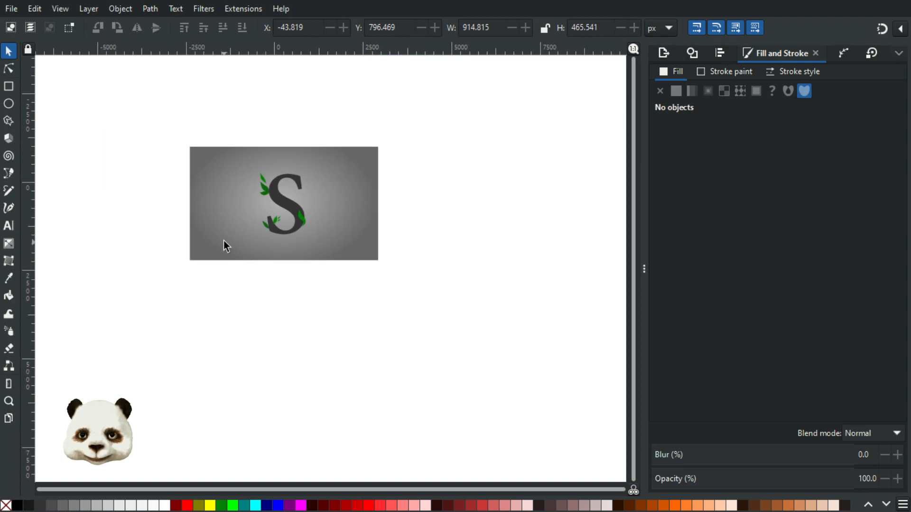
scroll(240, 232, "up", 5, "ctrl")
double_click(451, 155)
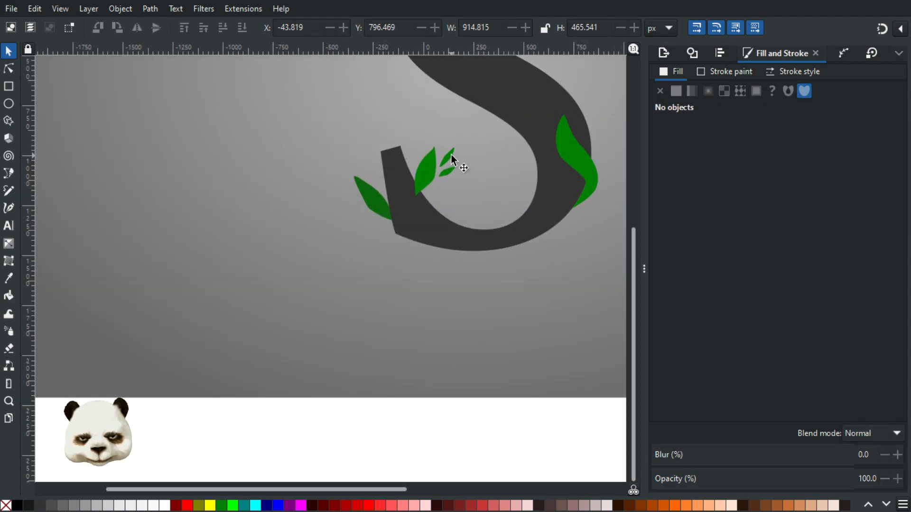
left_click(452, 155)
left_click_drag(458, 144, 465, 137)
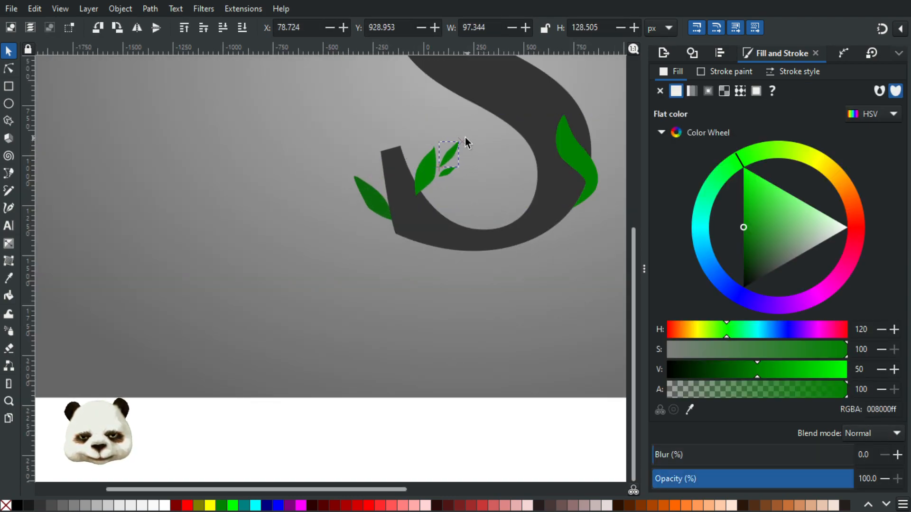
key("Escape")
Step: Draw an upright dark green leaf about 185 × 416 px rising from the inner right side of the S's lower curve
scroll(237, 145, "down", 4, "ctrl")
left_click_drag(220, 196, 236, 266)
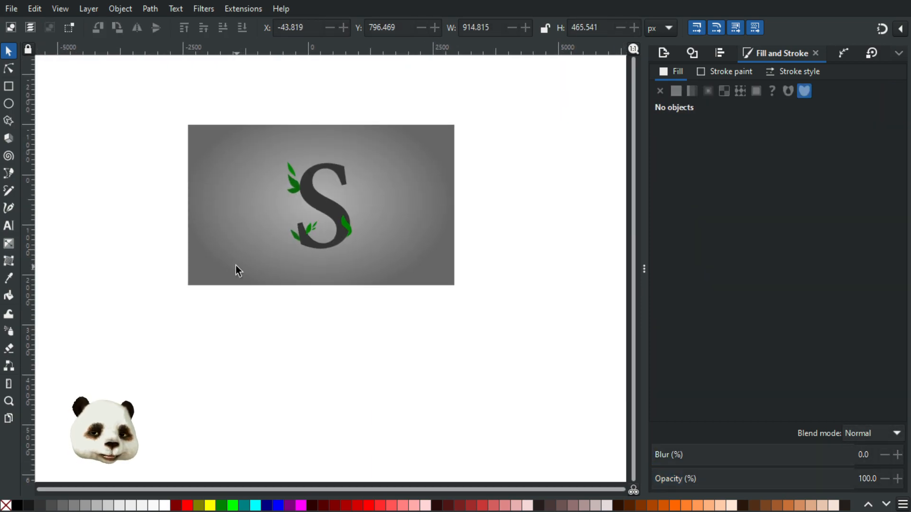
scroll(243, 251, "down", 1, "ctrl")
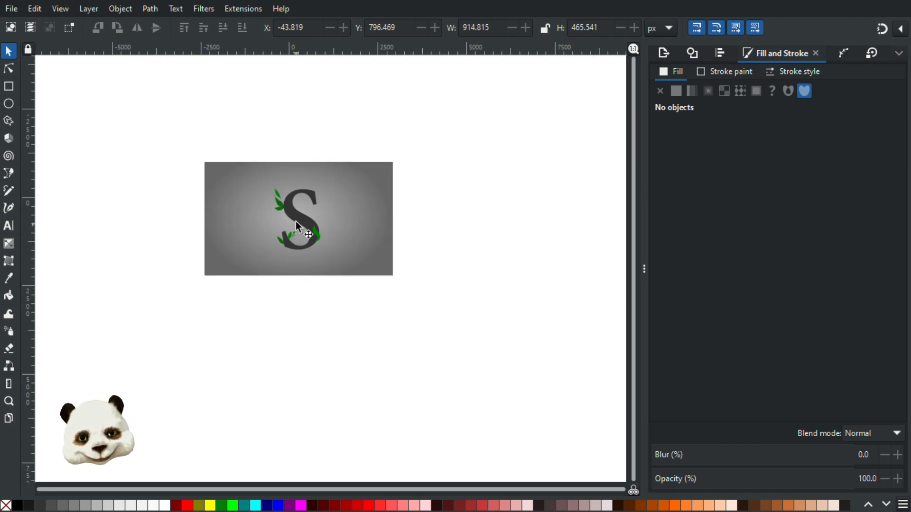
scroll(284, 263, "up", 1, "ctrl")
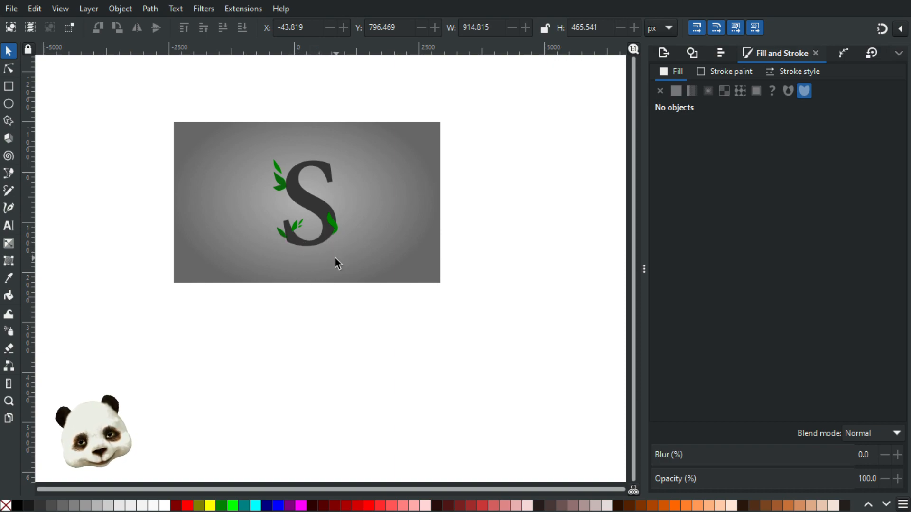
scroll(306, 246, "up", 4, "ctrl")
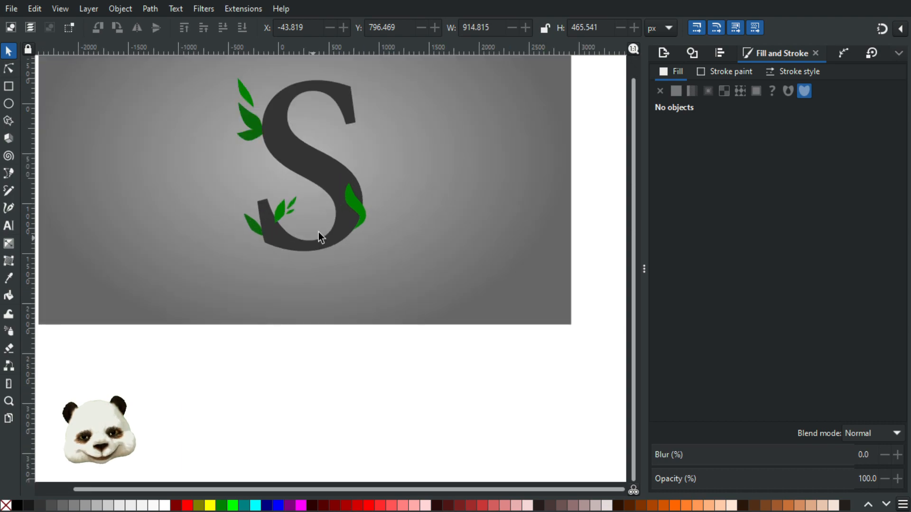
key("b")
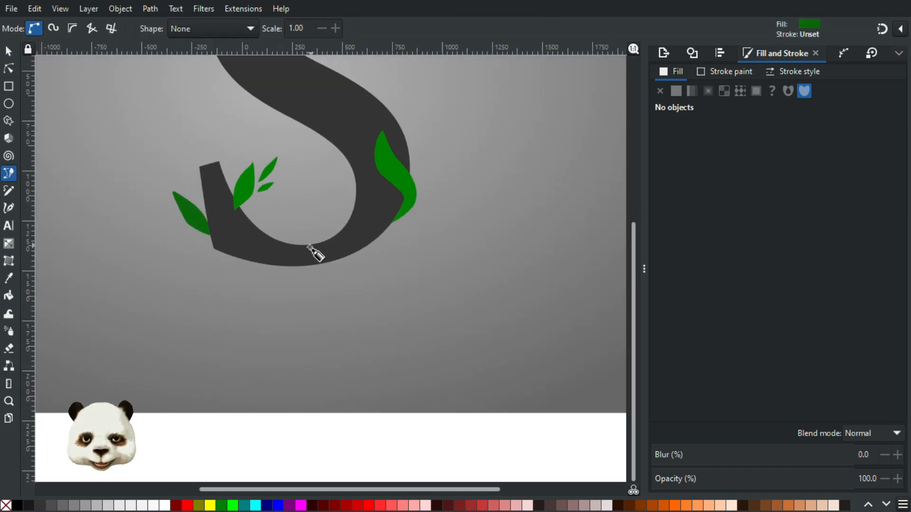
key("s")
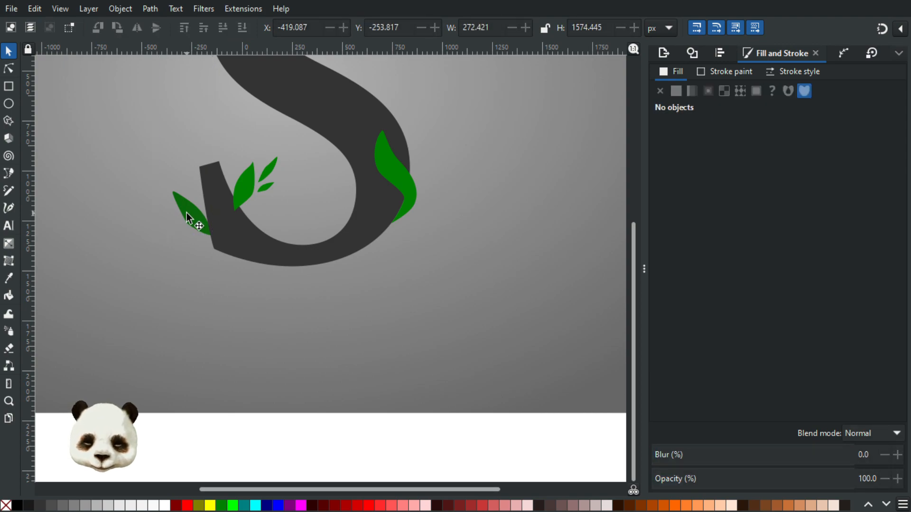
key("b")
left_click_drag(314, 248, 336, 160)
left_click_drag(348, 215, 322, 249)
left_click(315, 248)
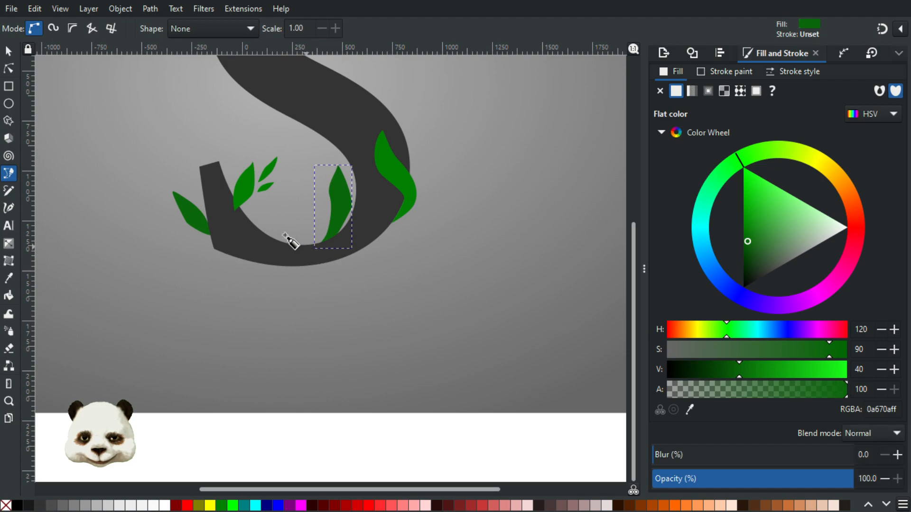
Step: Flip the new dark leaf horizontally, keeping its vertical orientation
scroll(250, 200, "down", 4)
scroll(218, 187, "up", 2)
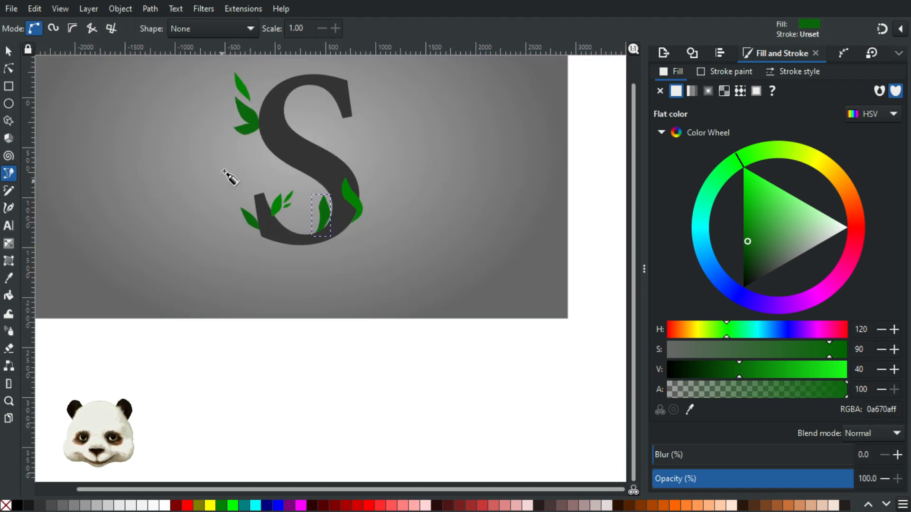
left_click(7, 52)
scroll(287, 214, "up", 2)
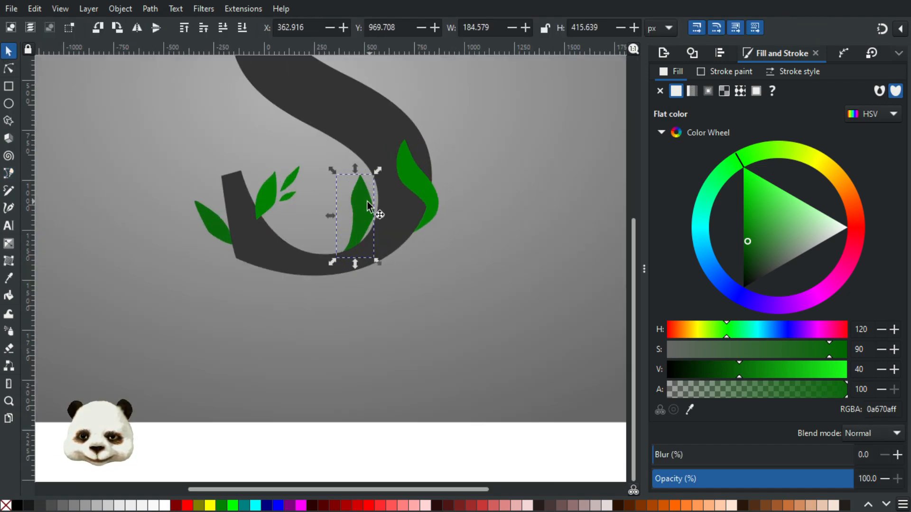
left_click(155, 27)
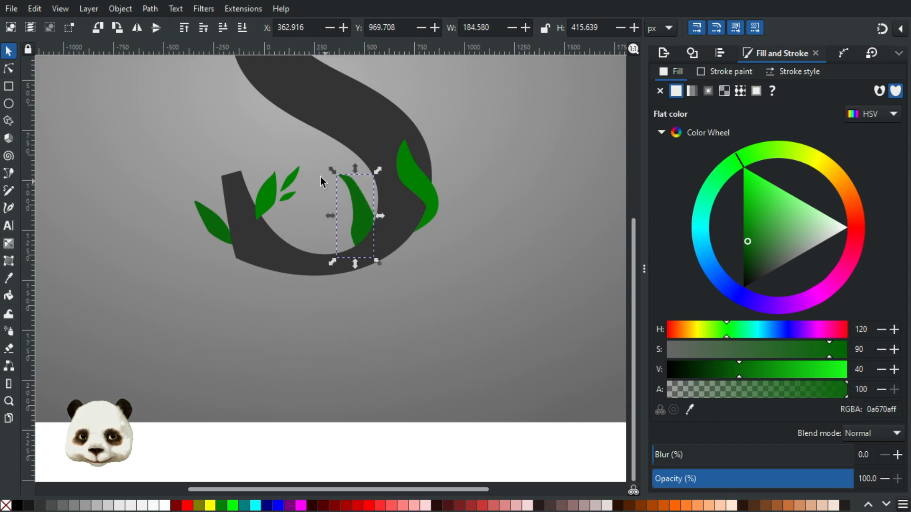
left_click(148, 29)
left_click(137, 29)
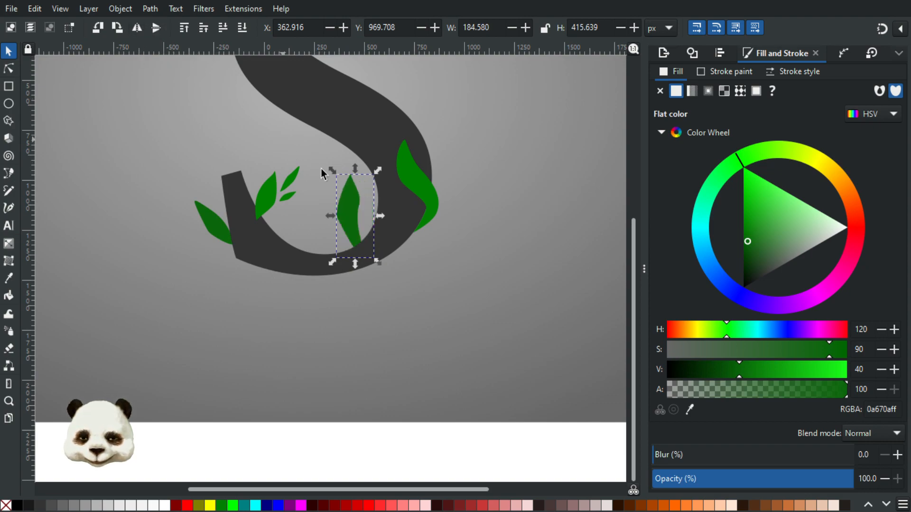
Step: Shift the dark leaf slightly right and shrink it to about 168 × 339 px at (413, 1043) px
left_click_drag(355, 207, 362, 206)
left_click_drag(363, 168, 363, 183)
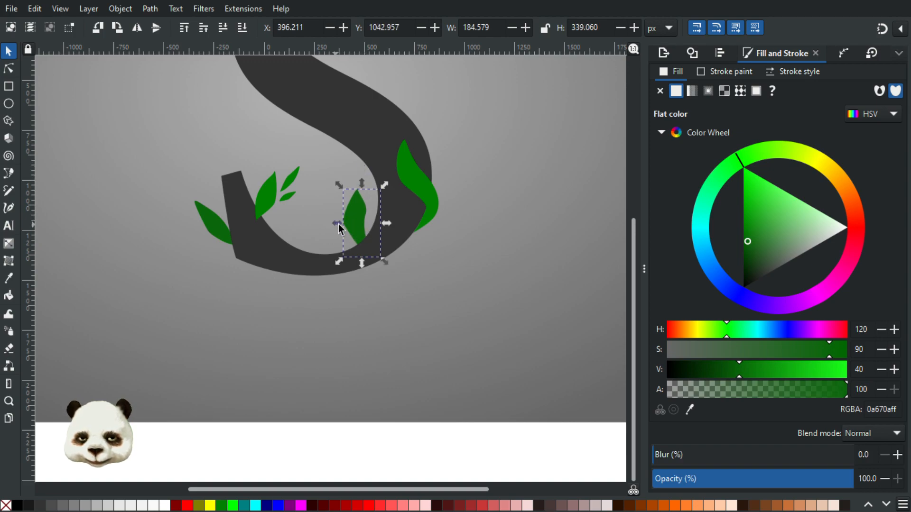
left_click_drag(338, 227, 341, 228)
Step: Nudge the node on the dark leaf's right edge and delete the surplus node at its base tip
key("n")
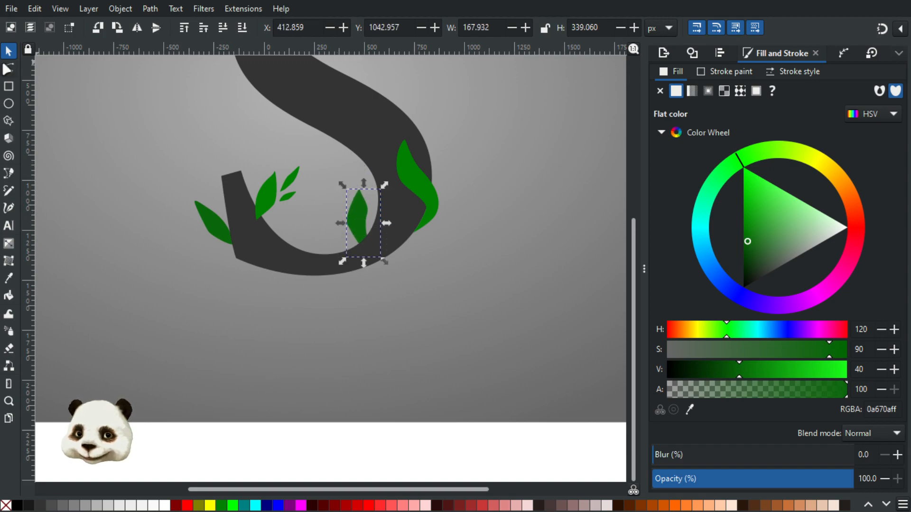
left_click_drag(367, 214, 369, 220)
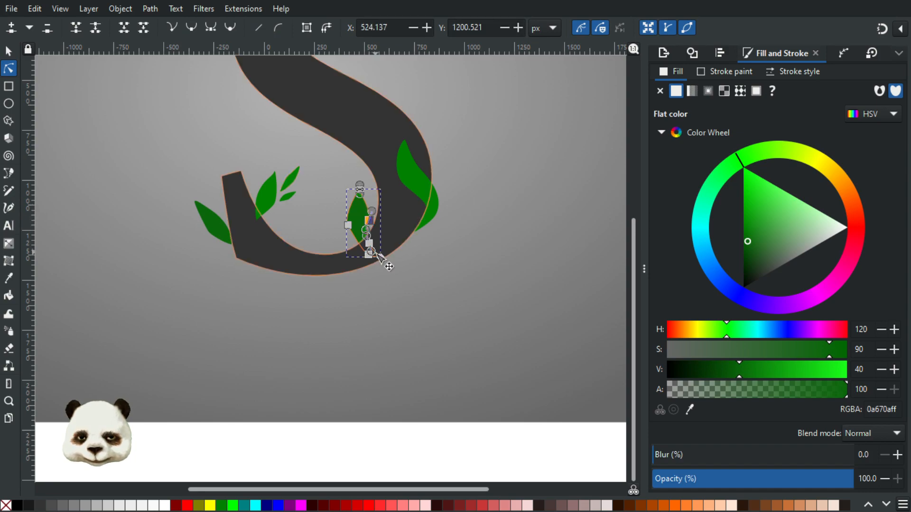
scroll(375, 251, "up", 3)
scroll(384, 252, "up", 1)
left_click(393, 274)
left_click_drag(381, 266, 416, 306)
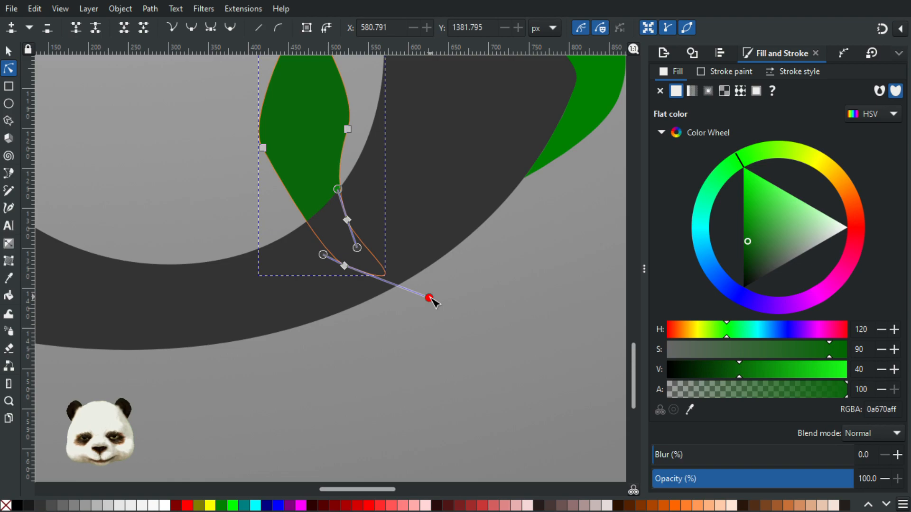
key("Delete")
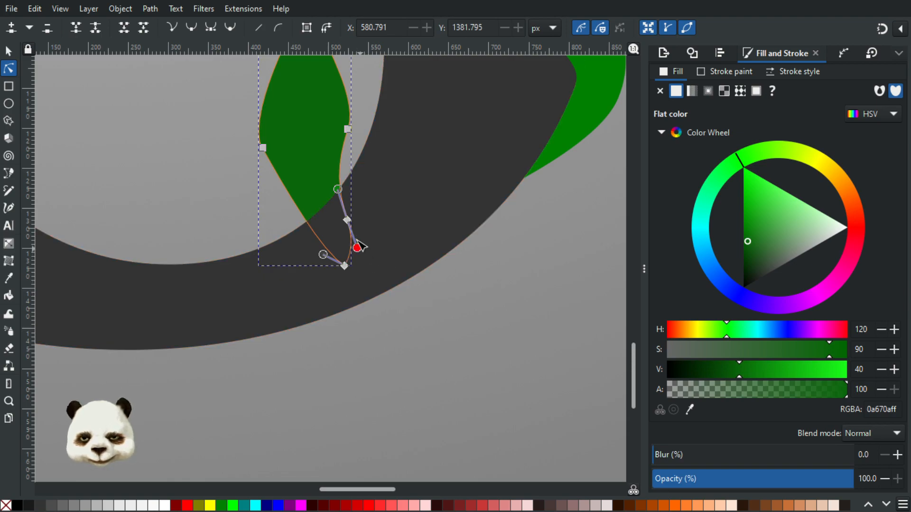
Step: Smooth the dark leaf's lower right edge by raising its two side nodes and straightening their handles
left_click_drag(337, 189, 344, 184)
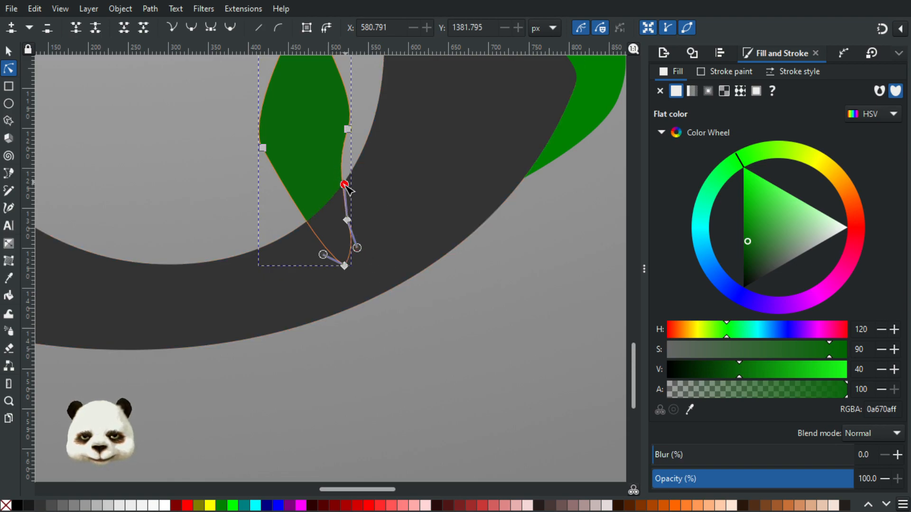
left_click(348, 221, "ctrl")
left_click_drag(347, 221, 349, 210)
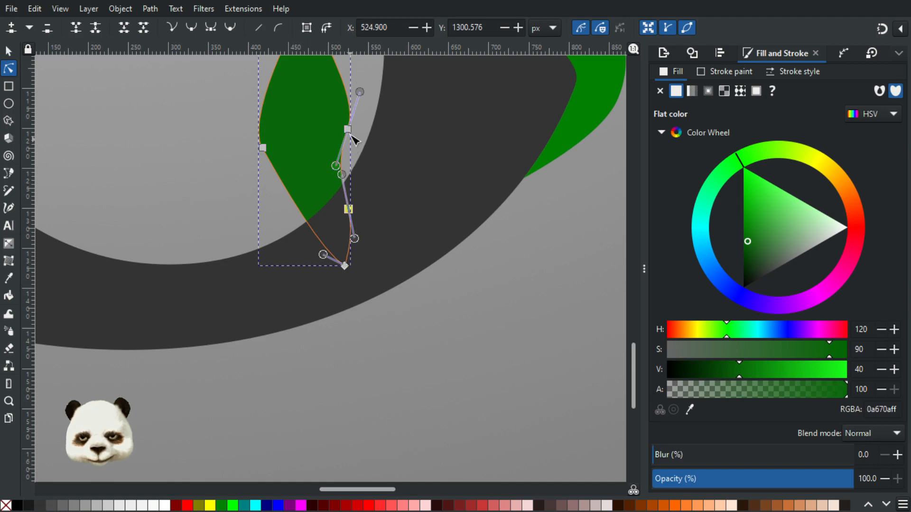
left_click_drag(337, 167, 349, 161)
left_click_drag(348, 130, 350, 112)
Step: Shift the dark leaf's tip down and left and lower its left-edge node to give it a rounder base
scroll(353, 116, "down", 3)
scroll(396, 203, "up", 1)
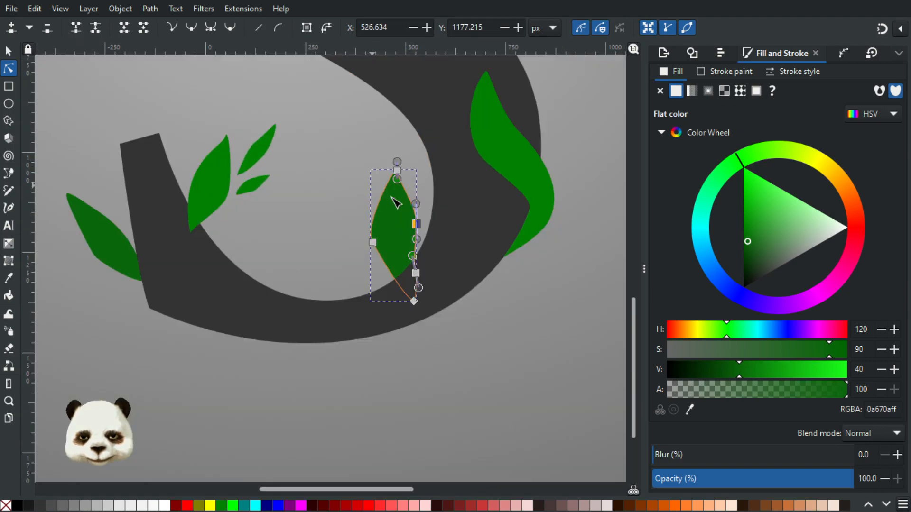
left_click_drag(398, 171, 385, 179)
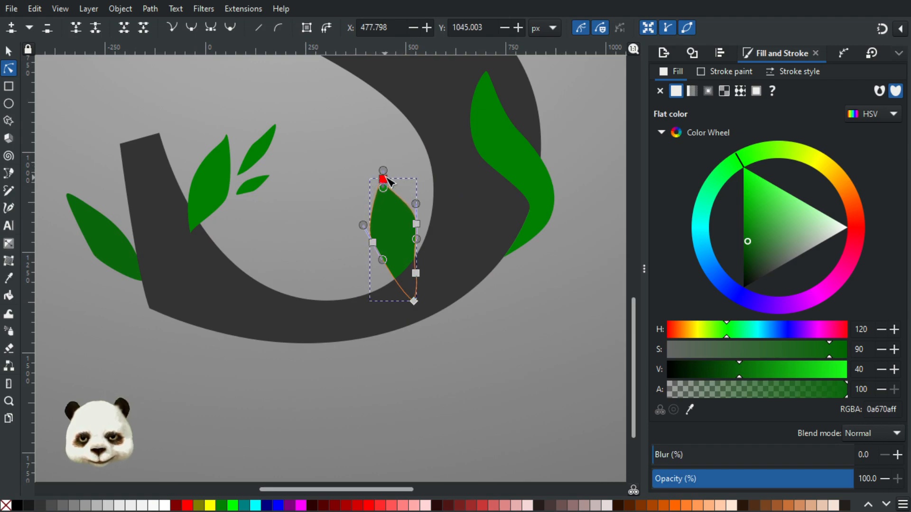
left_click_drag(376, 243, 375, 258)
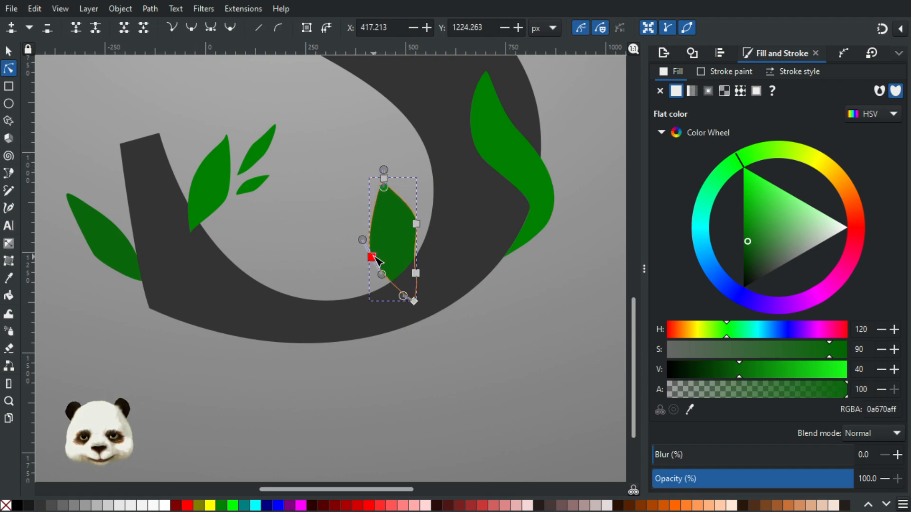
left_click(451, 369)
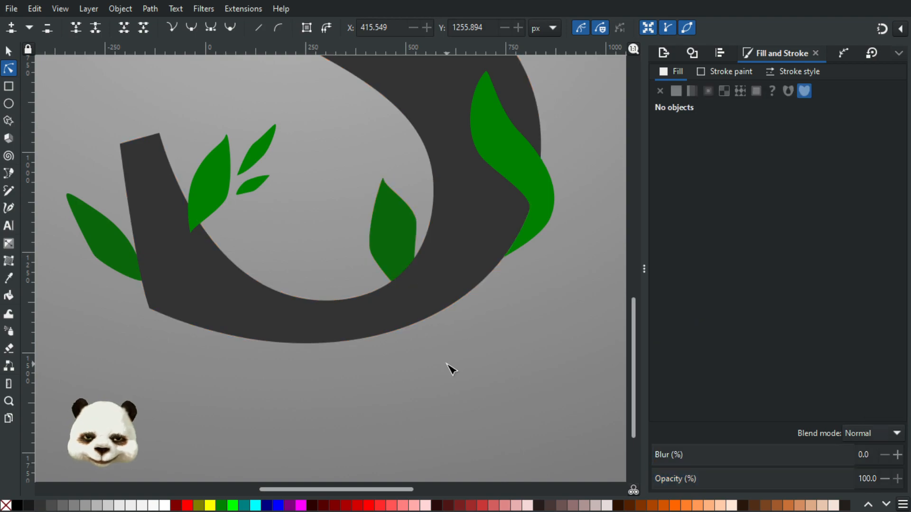
Step: Rotate the dark leaf counterclockwise so its tip leans left, away from the S's inner curve
scroll(450, 369, "down", 6)
scroll(411, 378, "up", 2)
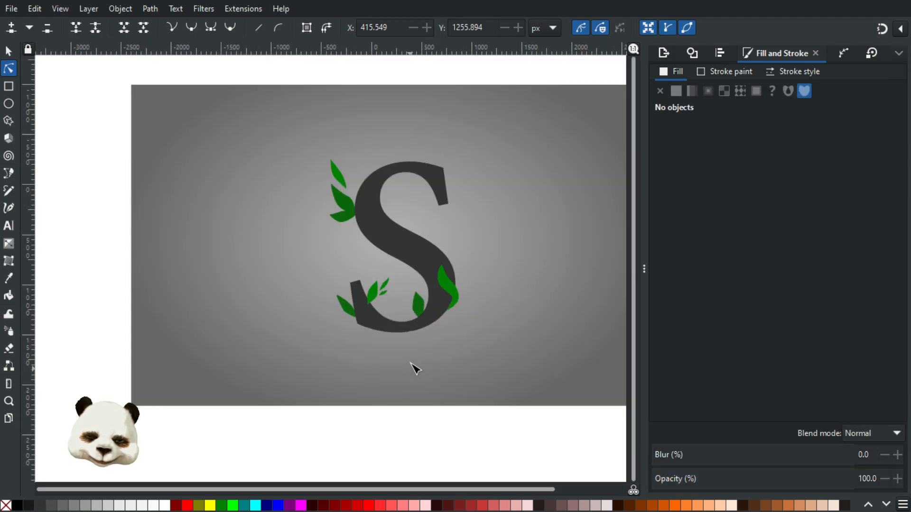
scroll(411, 369, "up", 1)
key("s")
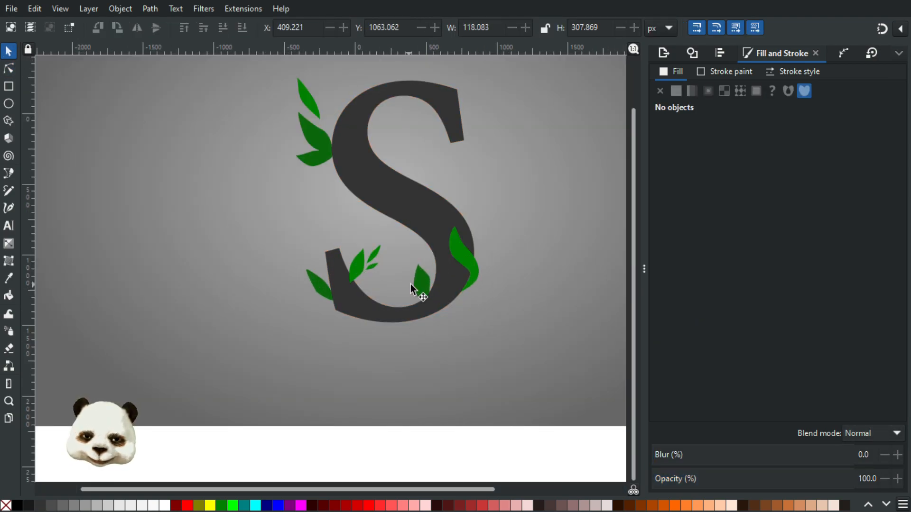
left_click(418, 284)
left_click(422, 285)
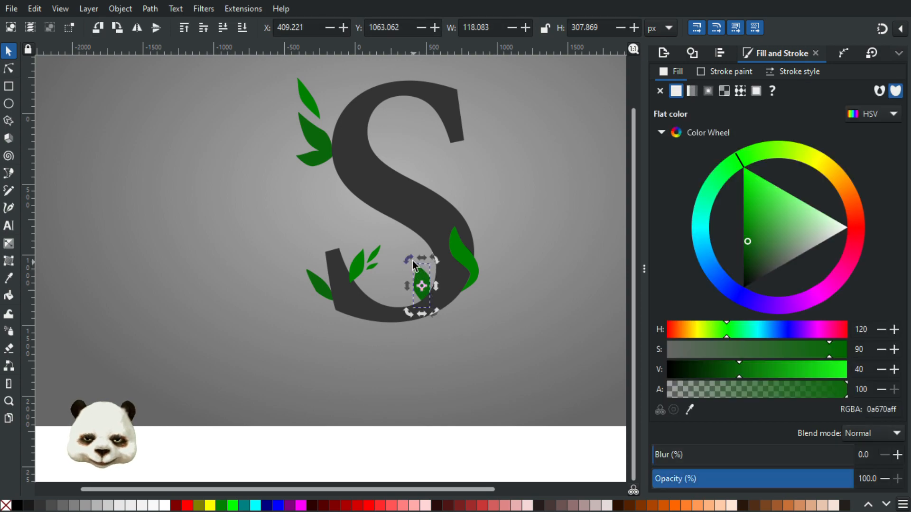
left_click_drag(408, 260, 415, 281)
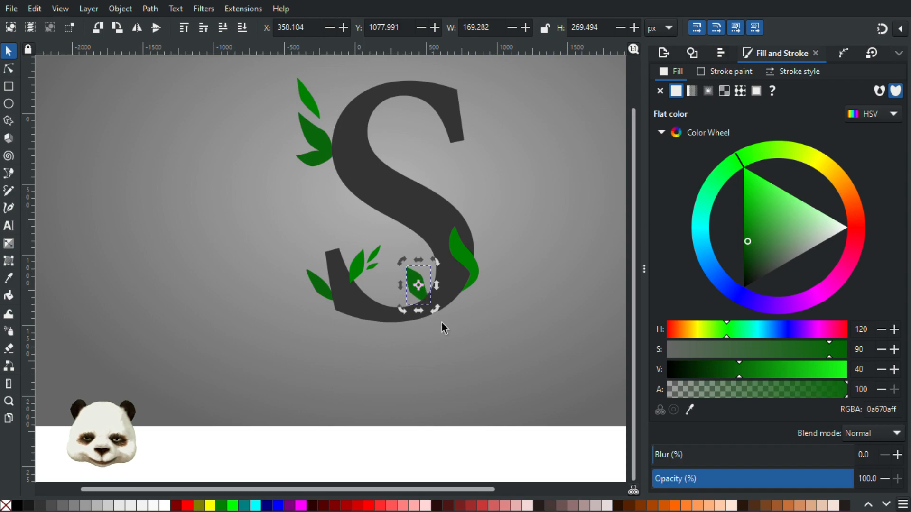
Step: Draw a narrow pointed leaf about 75 × 210 px between the dark leaf and the S's inner lower curve
left_click(443, 334)
scroll(443, 337, "down", 4)
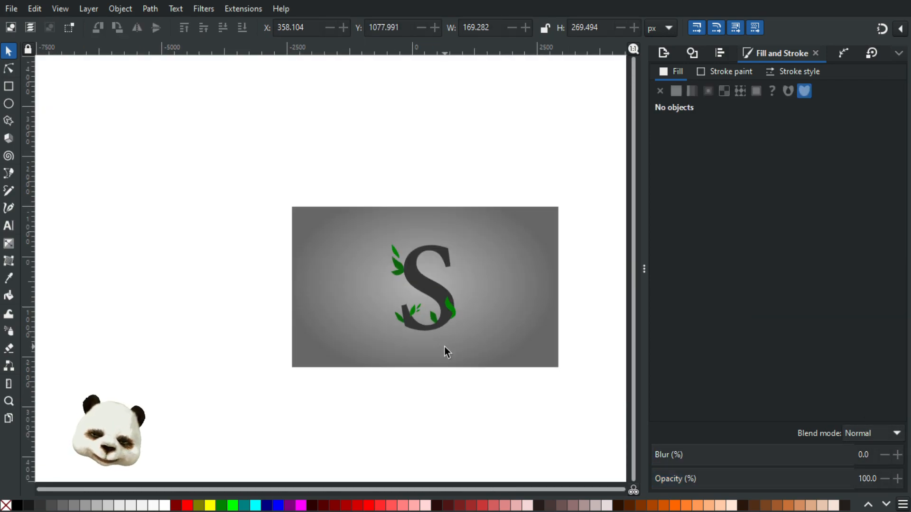
scroll(444, 346, "down", 1)
scroll(443, 334, "up", 5)
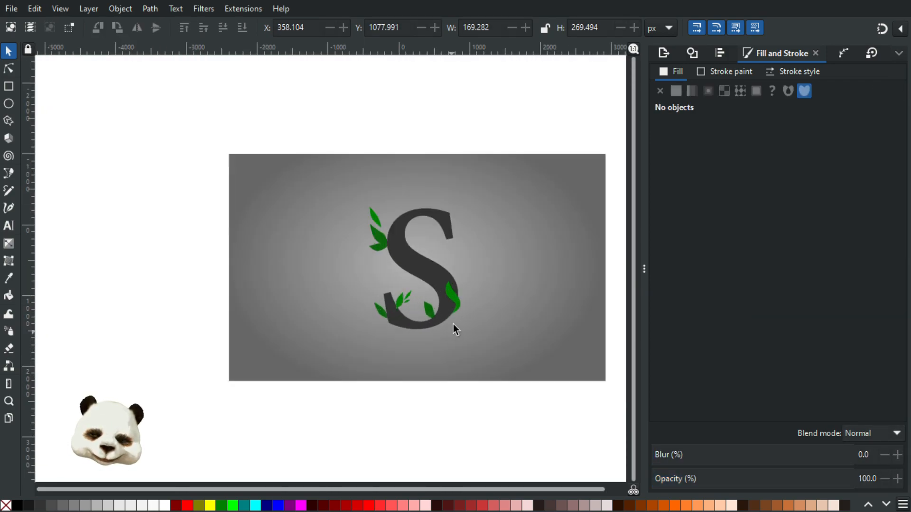
scroll(442, 306, "up", 2)
key("a")
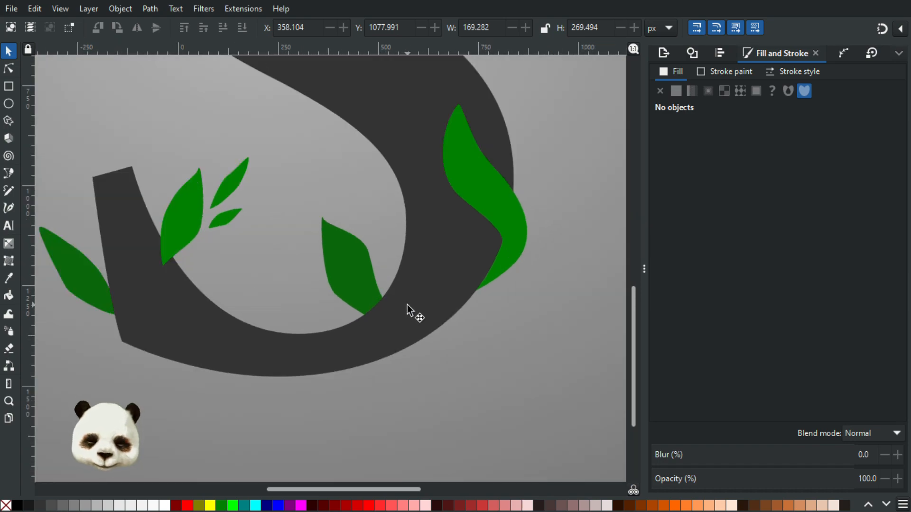
left_click_drag(376, 268, 386, 221)
left_click_drag(385, 310, 340, 356)
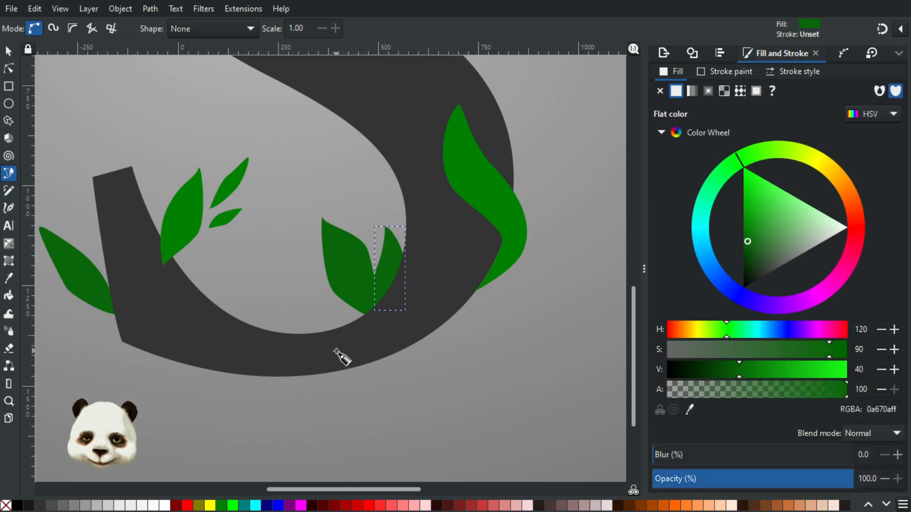
scroll(332, 341, "down", 2)
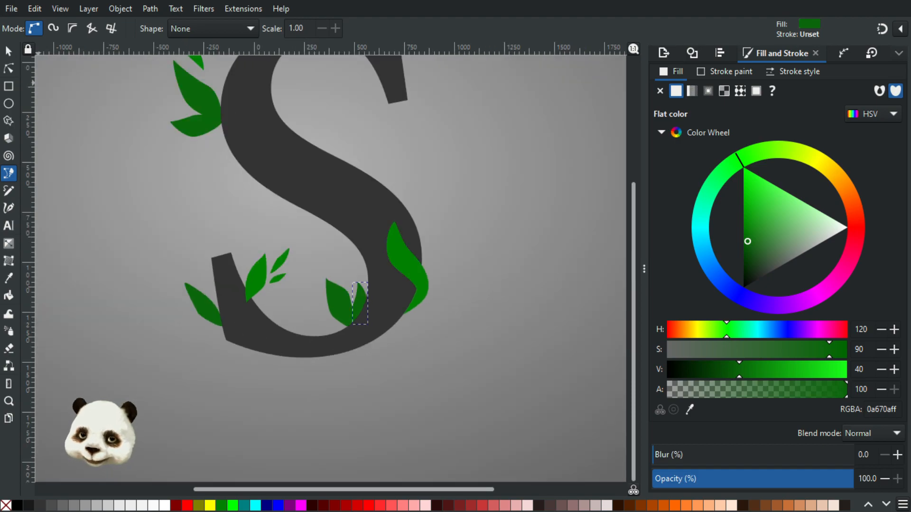
Step: Fill the new narrow leaf with the darker green 055505ff
key("s")
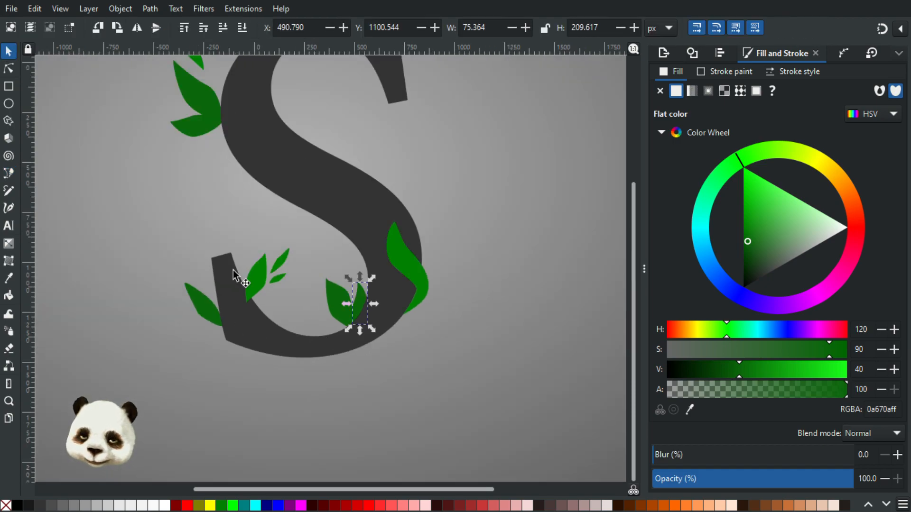
left_click(745, 248)
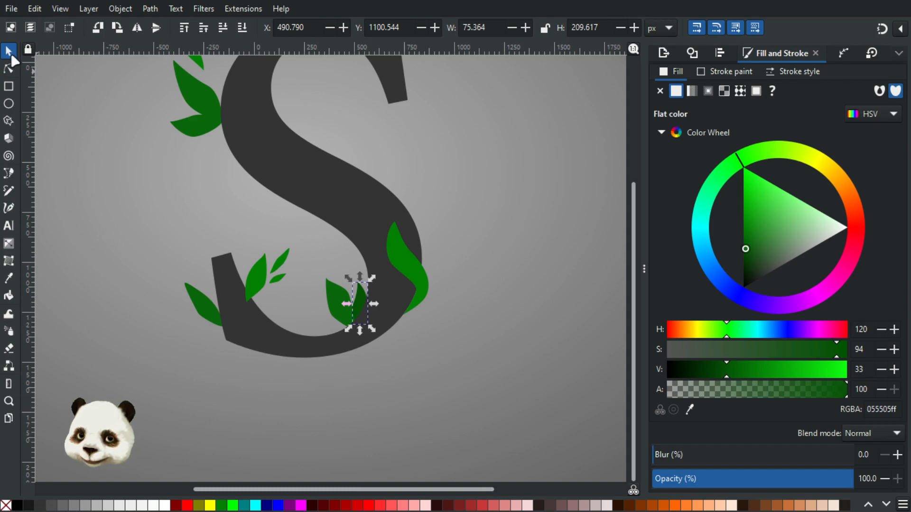
left_click(84, 166)
Step: Examine the narrow leaf up close and the balance of all leaves around the whole S
scroll(91, 185, "down", 3)
scroll(90, 197, "up", 1)
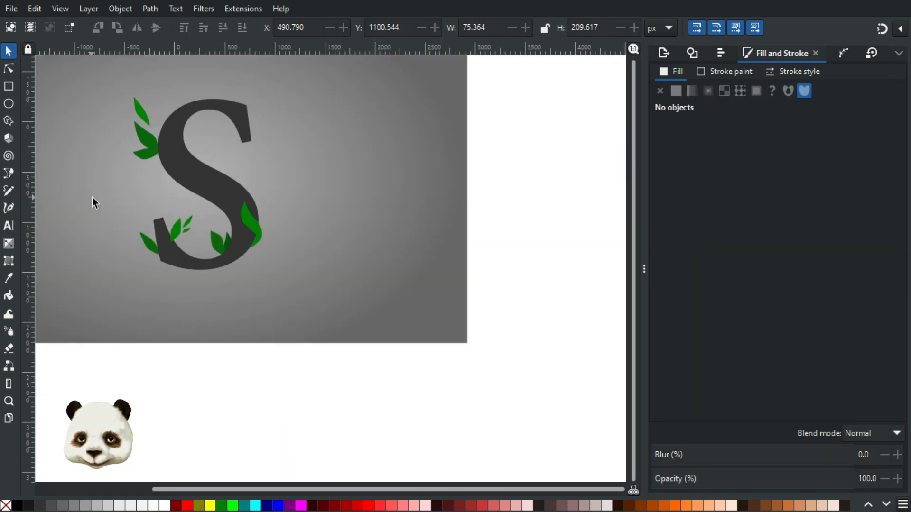
scroll(104, 201, "up", 1)
scroll(357, 286, "up", 3)
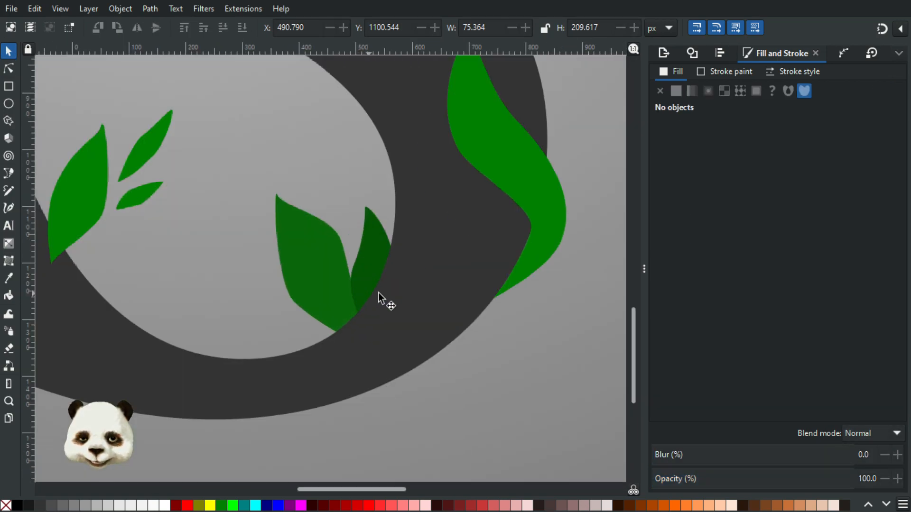
left_click(363, 271)
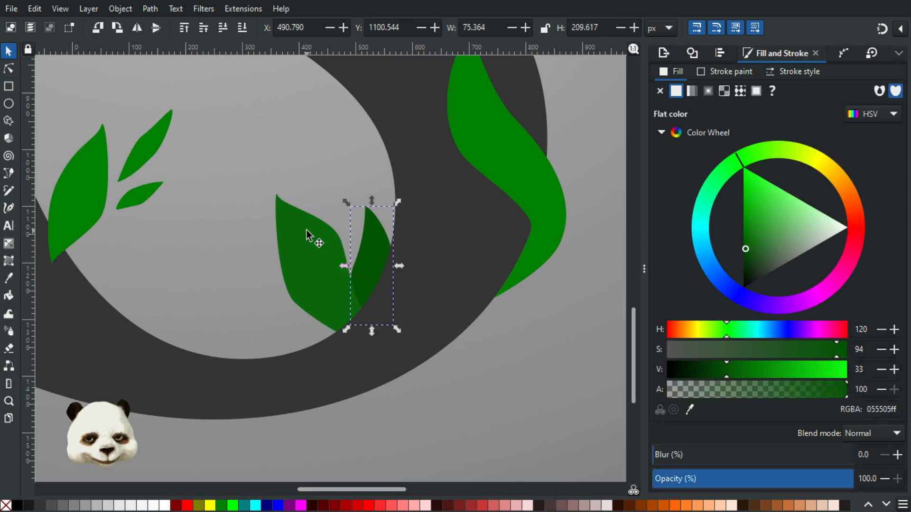
key("Escape")
scroll(536, 354, "down", 4)
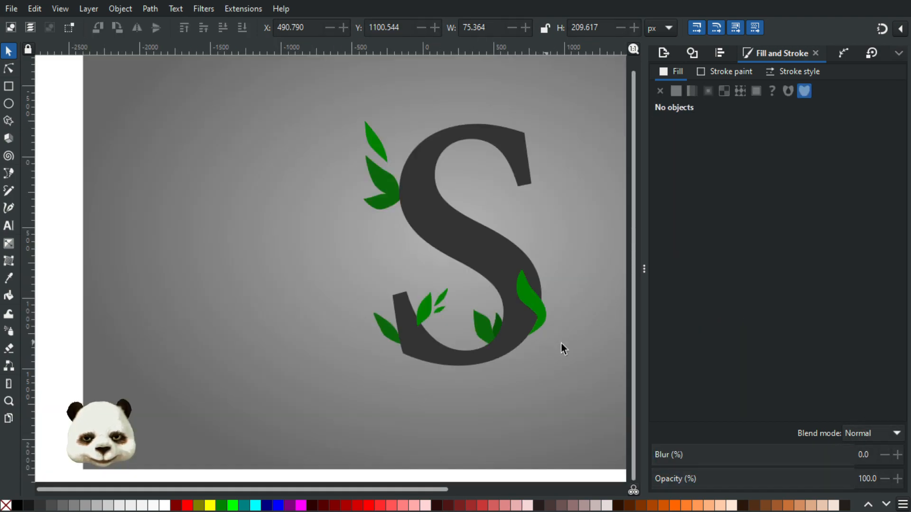
scroll(553, 331, "down", 2)
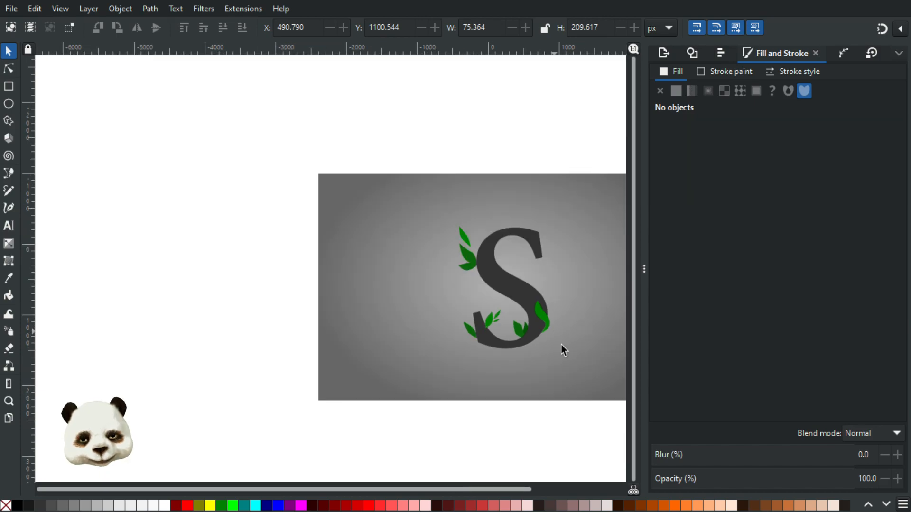
scroll(565, 348, "up", 3)
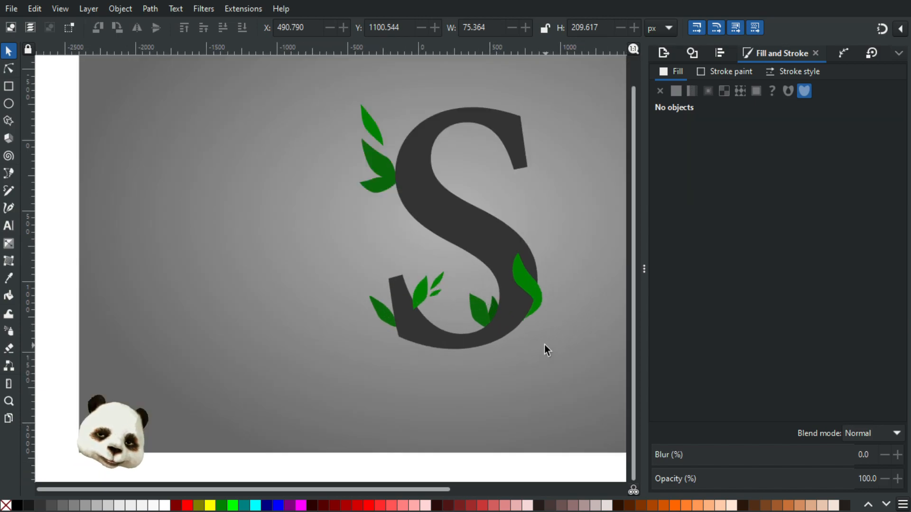
scroll(508, 339, "down", 3)
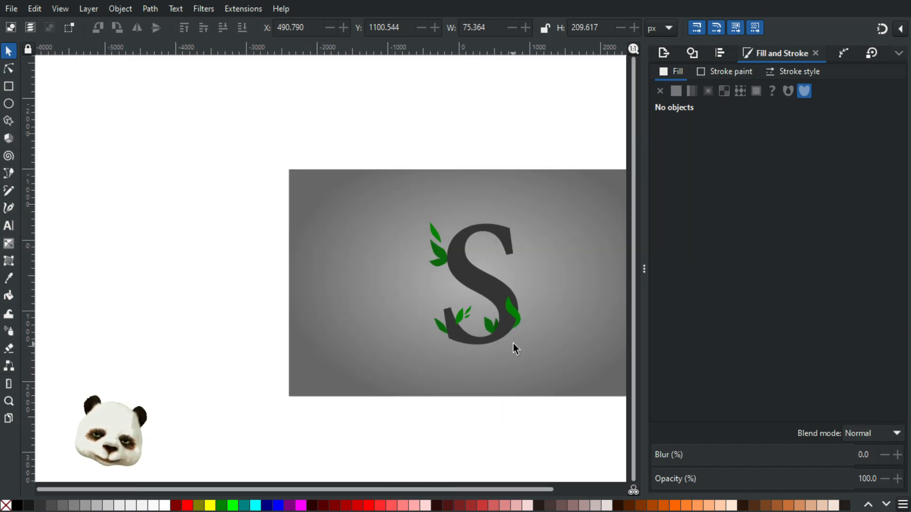
scroll(517, 342, "up", 1)
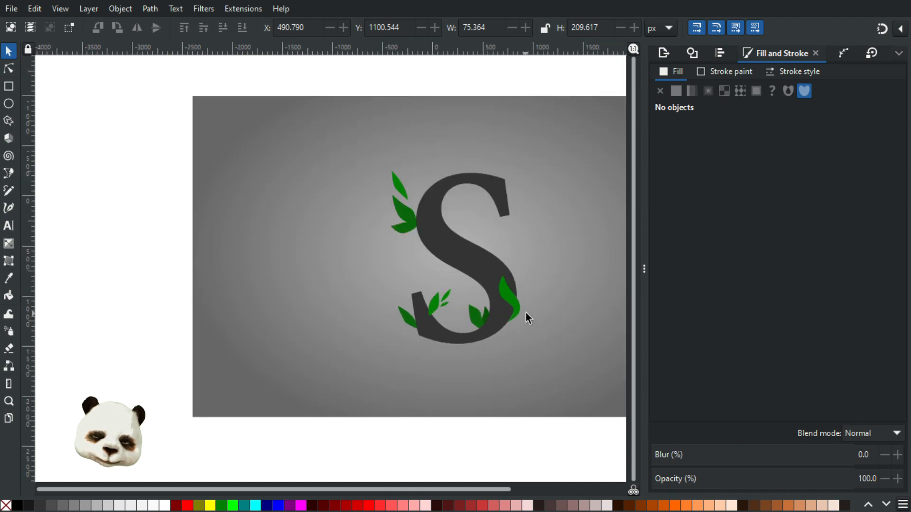
scroll(531, 303, "up", 1)
scroll(509, 244, "up", 1)
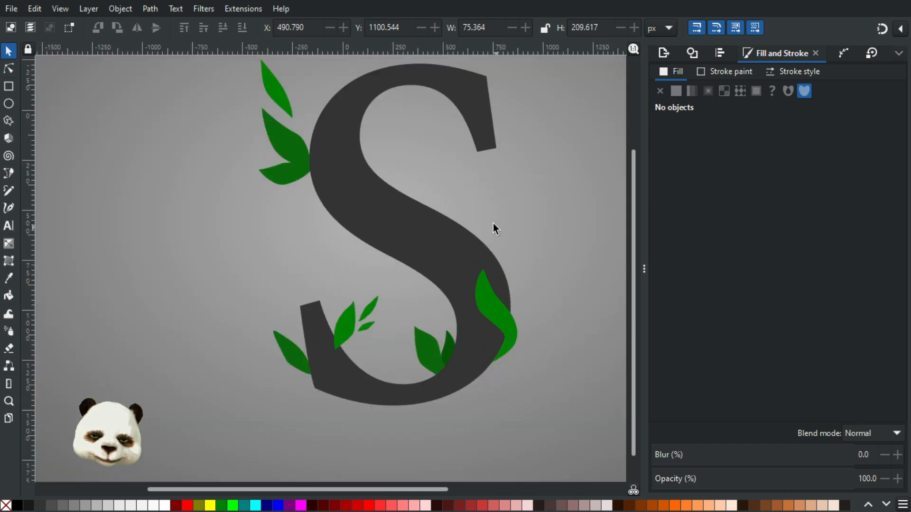
scroll(451, 192, "up", 1)
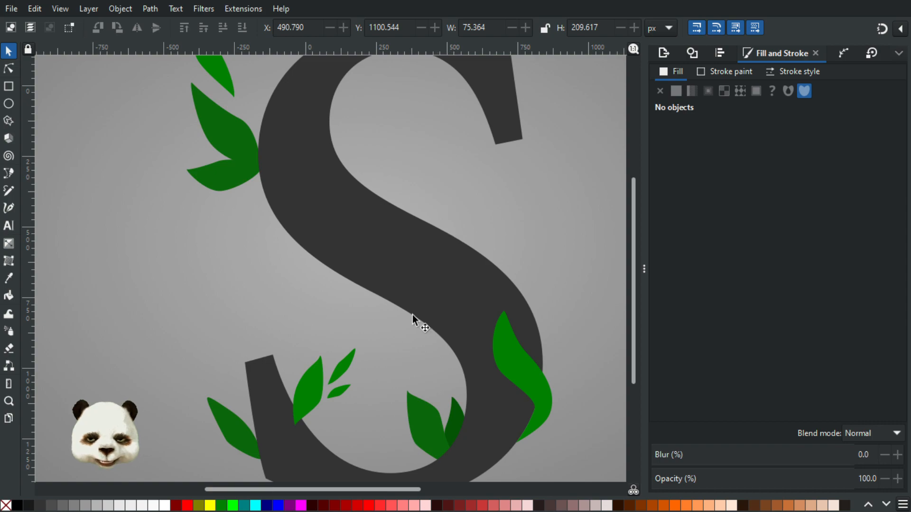
Step: Enter the leaf groups and select only the bright green leaf above the dark pair beside the S's upper curve
left_click(504, 357)
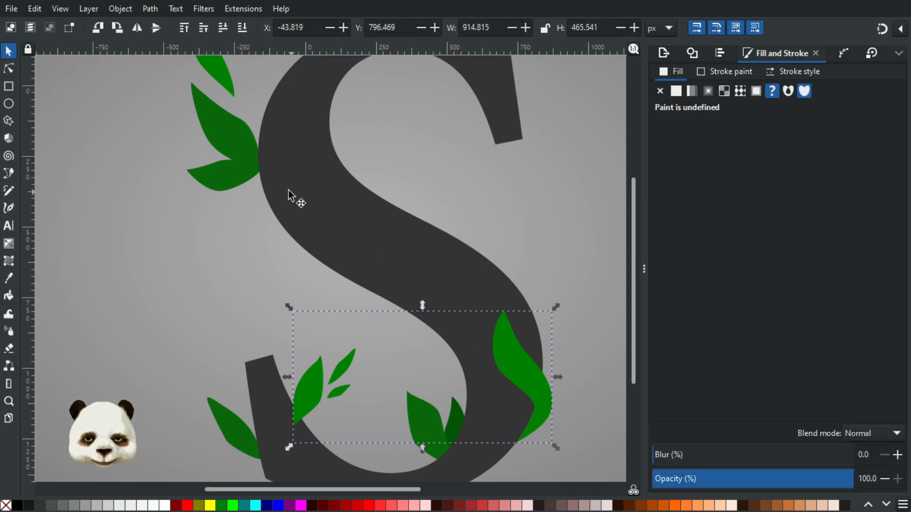
left_click(221, 75)
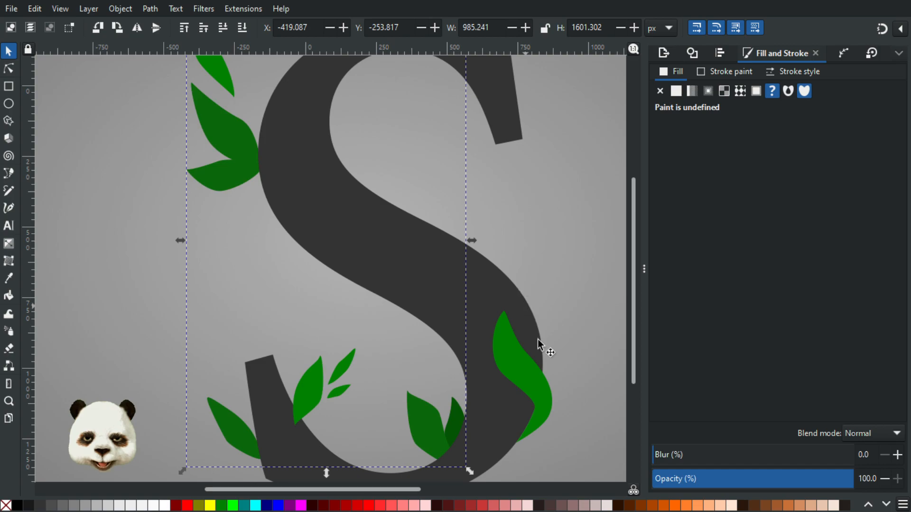
double_click(524, 362)
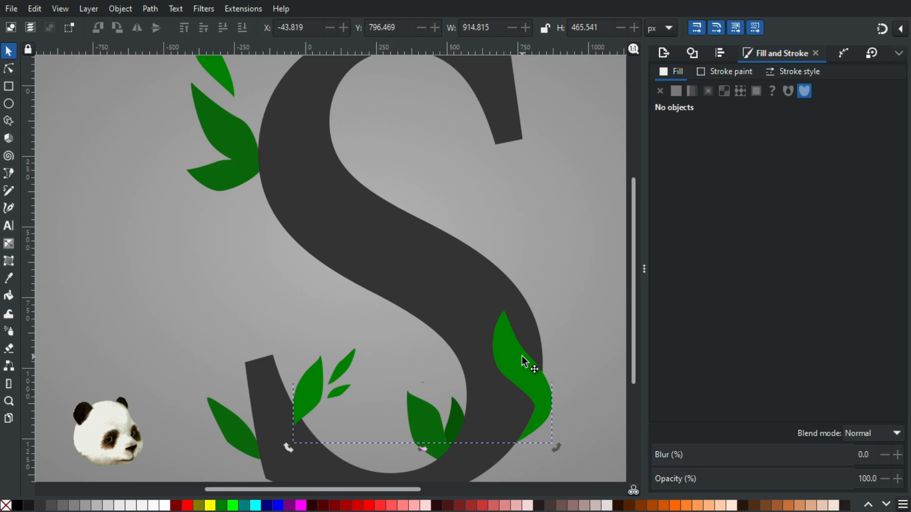
left_click(300, 388)
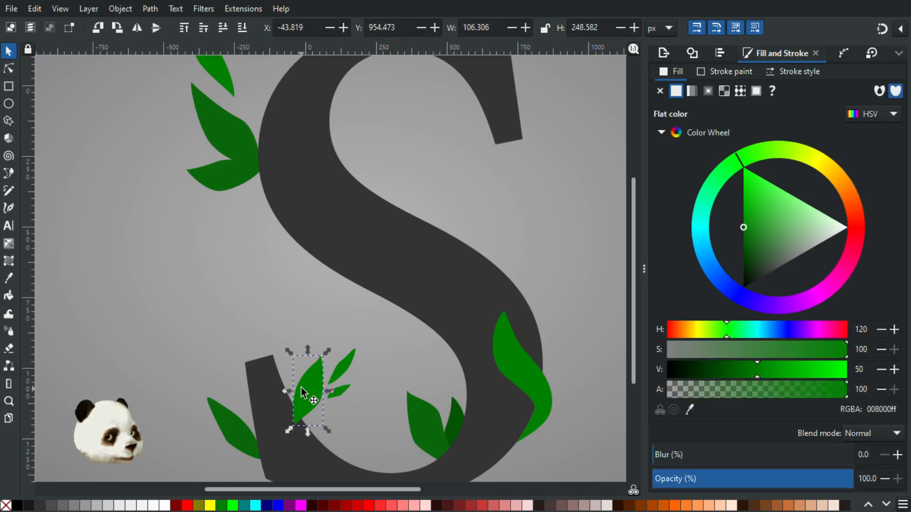
left_click(217, 75)
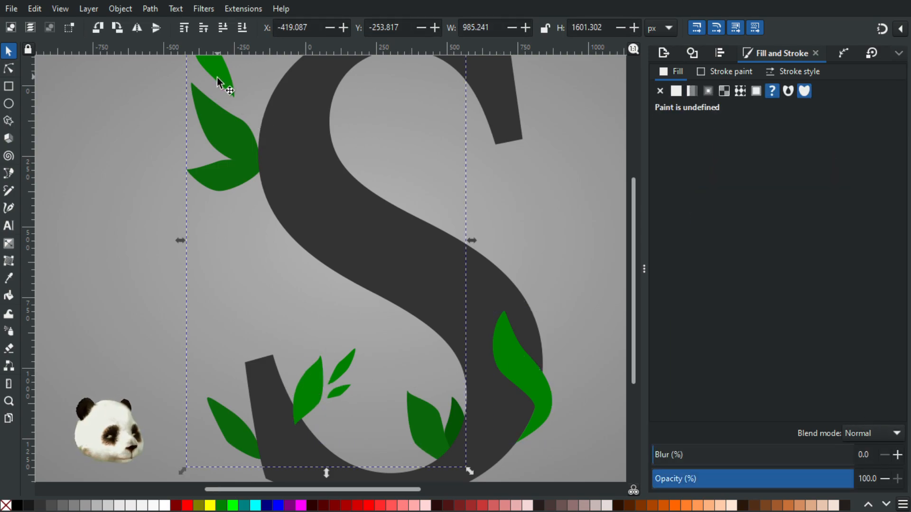
double_click(221, 78)
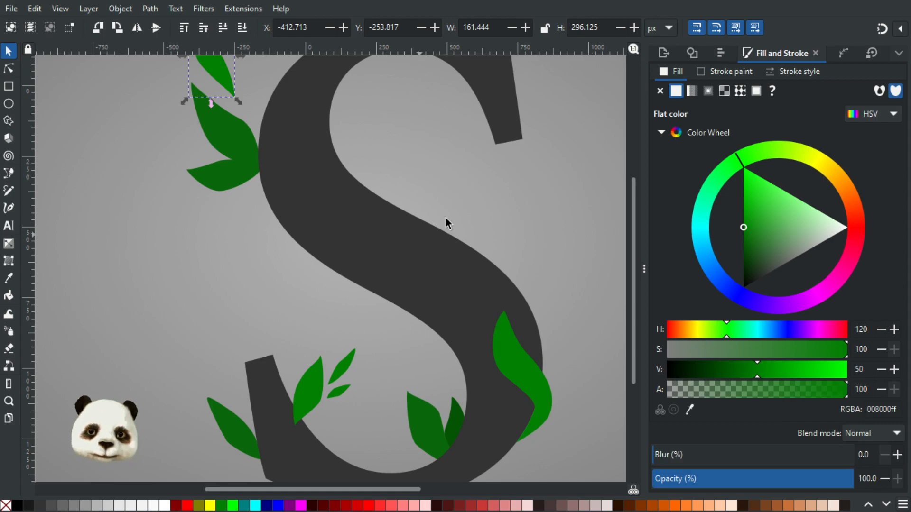
scroll(475, 266, "up", 7)
scroll(468, 233, "left", 2)
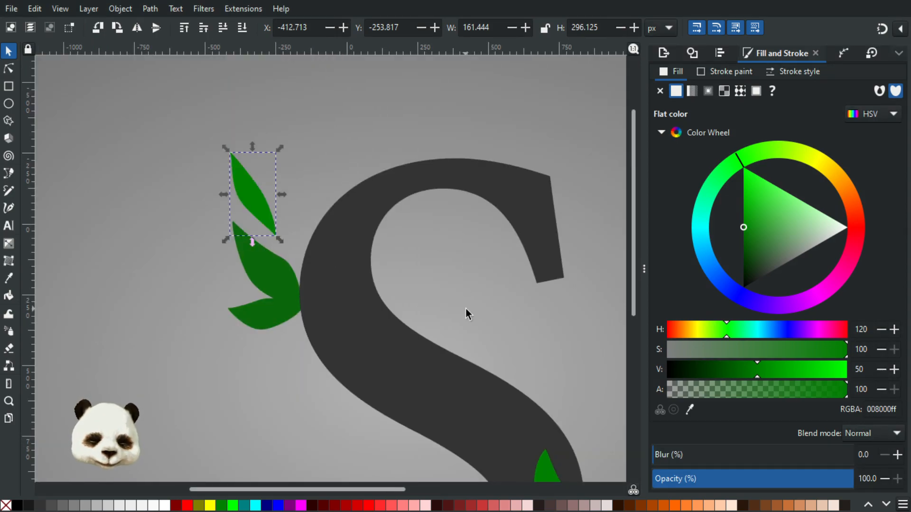
Step: Draw the outer curve of a curled tendril inside the S's upper bowl with the Pen tool, ending in an inward hook
key("b")
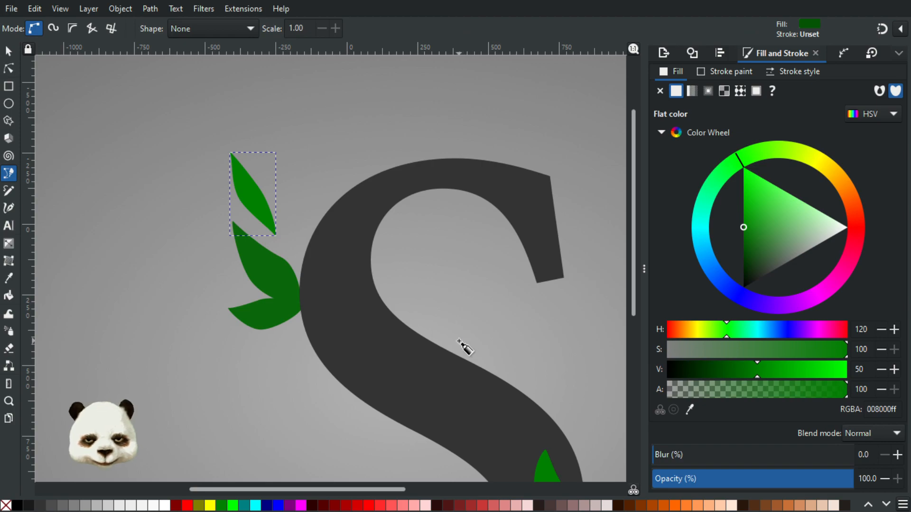
left_click(459, 341)
left_click_drag(415, 316, 411, 279)
left_click_drag(443, 254, 461, 256)
left_click_drag(459, 293, 446, 298)
scroll(446, 297, "up", 3)
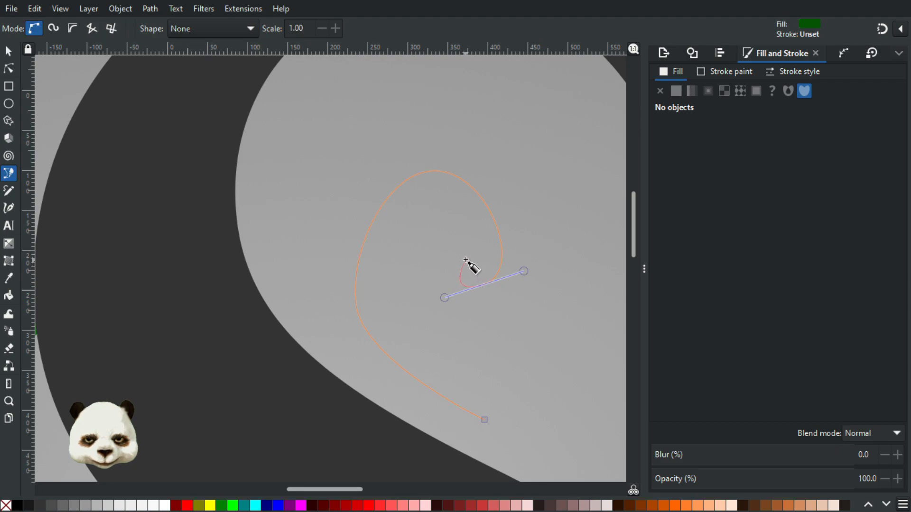
key("BackSpace")
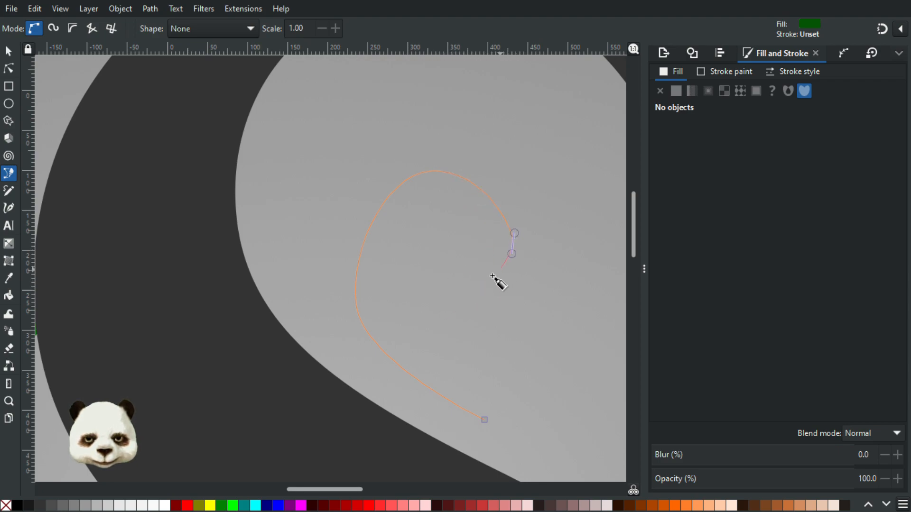
left_click_drag(472, 285, 455, 285)
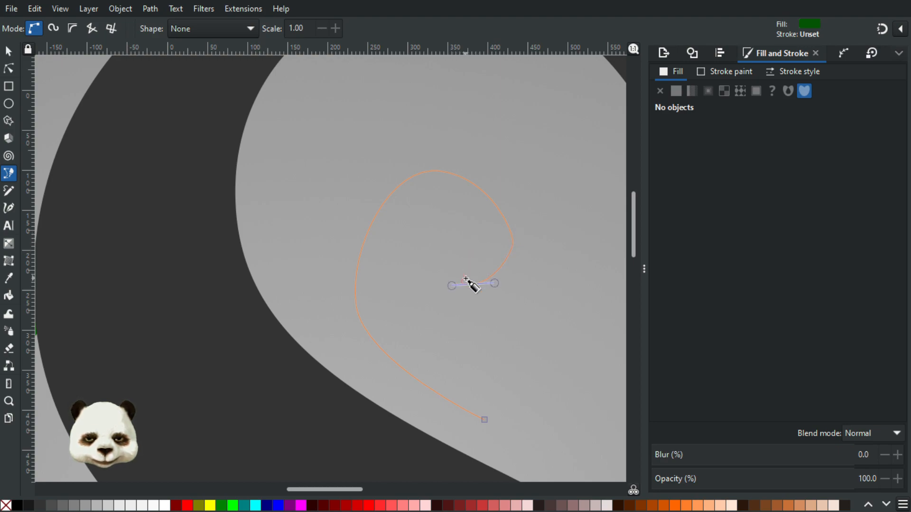
Step: Draw the tendril's inner curve back down to the starting point and close the path
left_click_drag(468, 284, 443, 239)
left_click_drag(398, 277, 398, 305)
left_click_drag(484, 419, 438, 432)
scroll(361, 370, "down", 3)
scroll(356, 366, "up", 2)
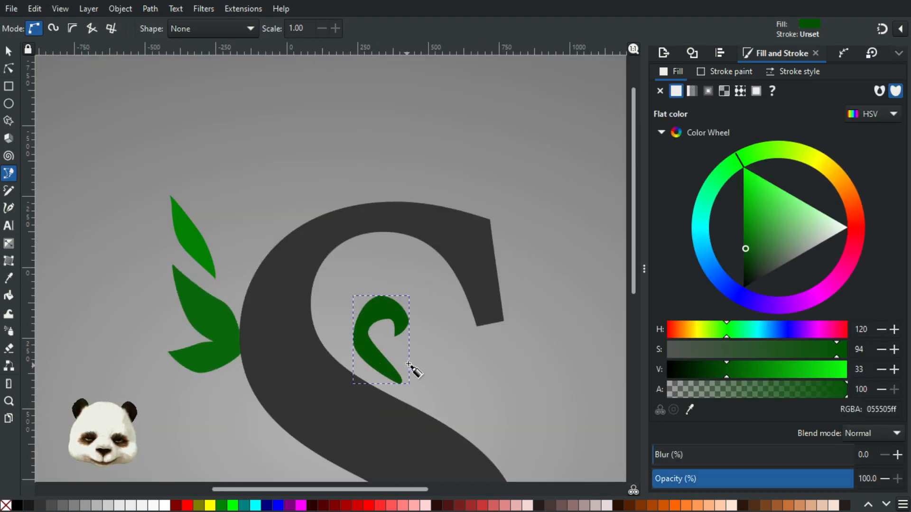
Step: Smooth the inner edge of the tendril's hook by adjusting its node and curve handles
scroll(413, 370, "up", 1)
key("n")
left_click_drag(300, 331, 331, 313)
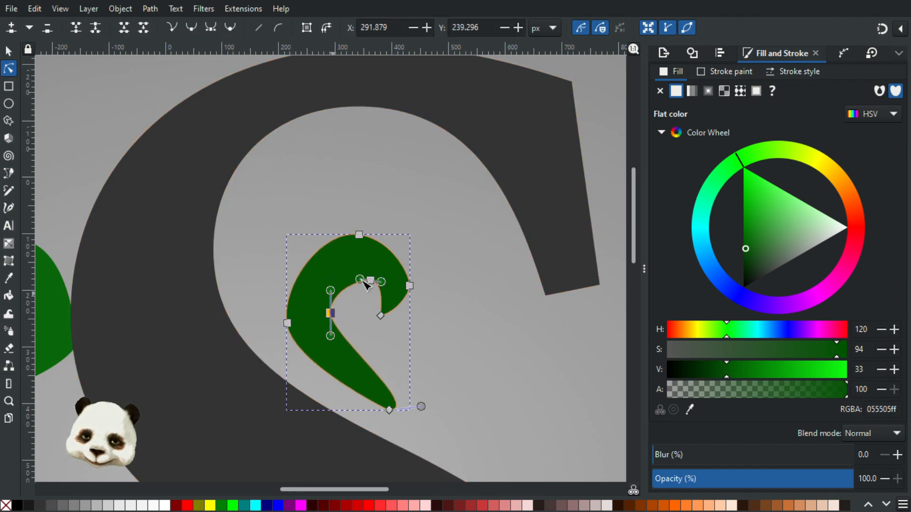
left_click_drag(362, 280, 391, 289)
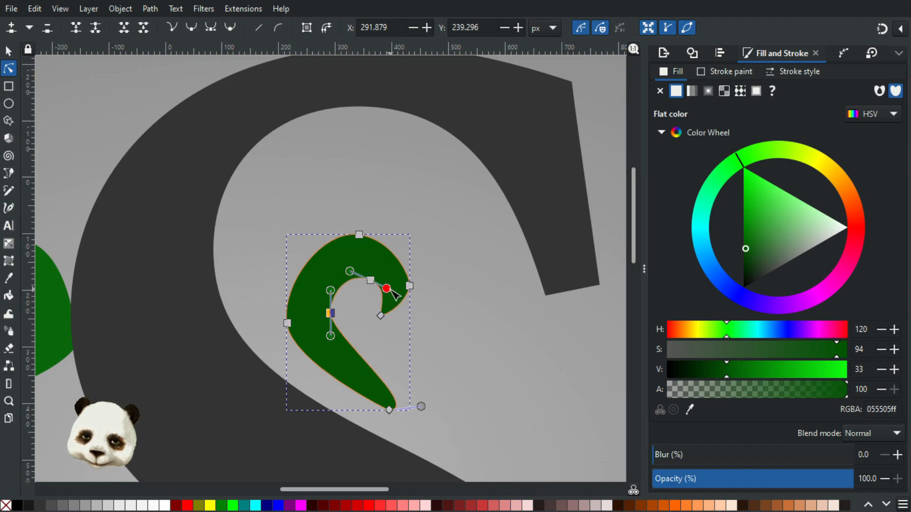
left_click(454, 322)
left_click(494, 304)
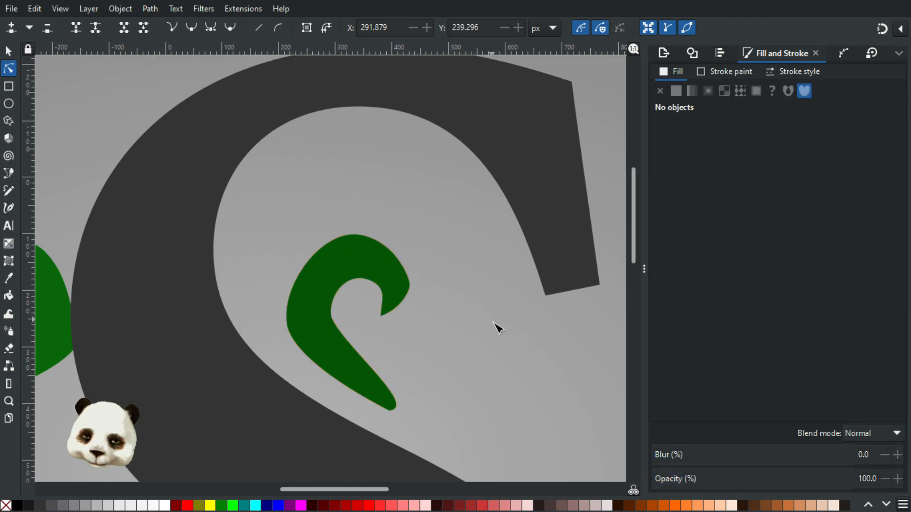
Step: Lengthen the tendril's stem onto the S's diagonal stroke and move its outer left and top nodes slightly outward
scroll(493, 322, "down", 7)
scroll(518, 359, "up", 5)
scroll(475, 327, "up", 1)
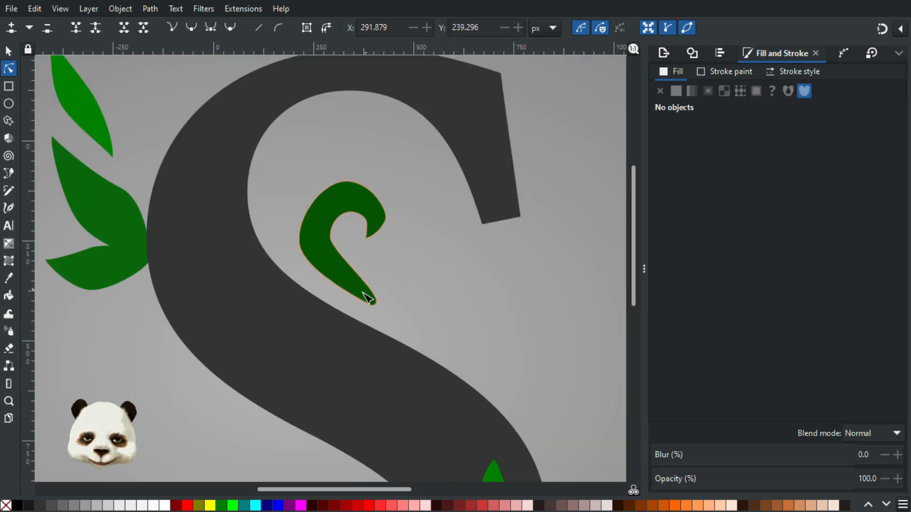
left_click(370, 300)
left_click_drag(372, 305, 359, 331)
left_click(299, 244)
left_click_drag(299, 245, 296, 238)
left_click(351, 181)
left_click_drag(350, 181, 346, 179)
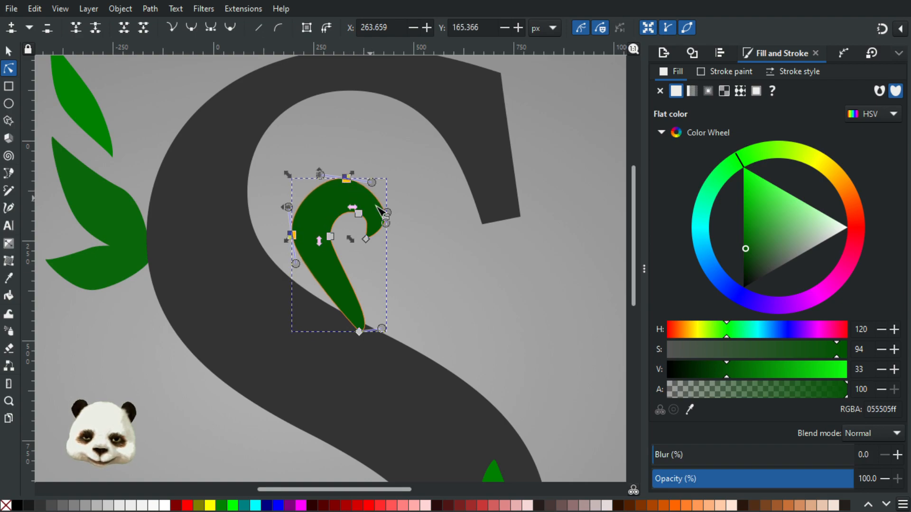
left_click(459, 268)
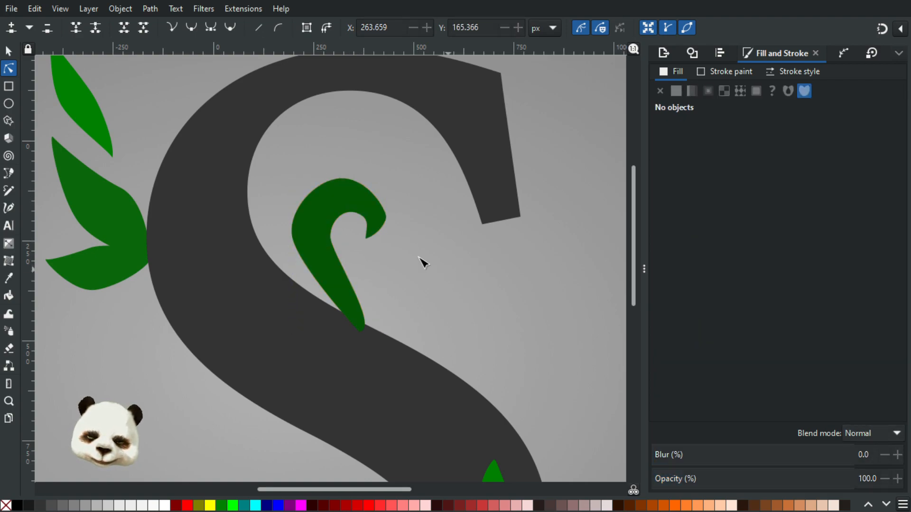
Step: Fill the tendril with the bright green 008000 sampled from the top leaf beside the S
left_click(8, 51)
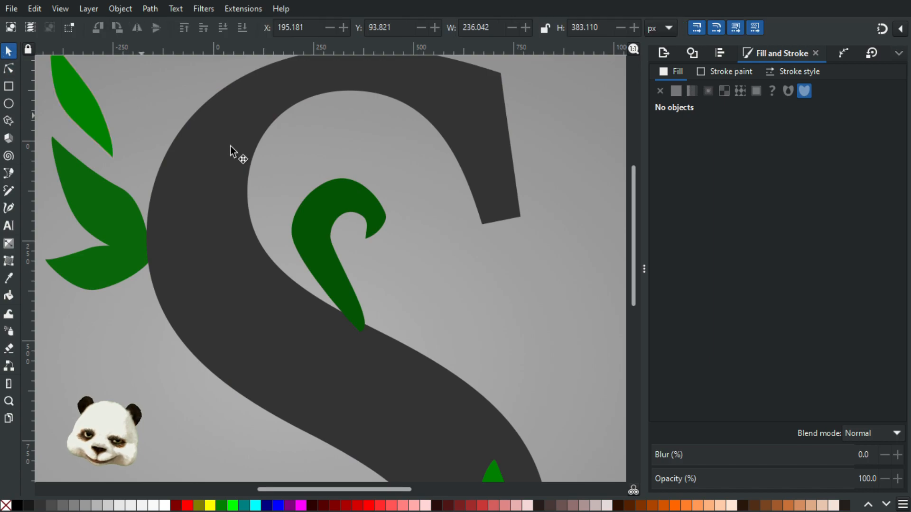
left_click(317, 221)
key("d")
left_click(96, 118)
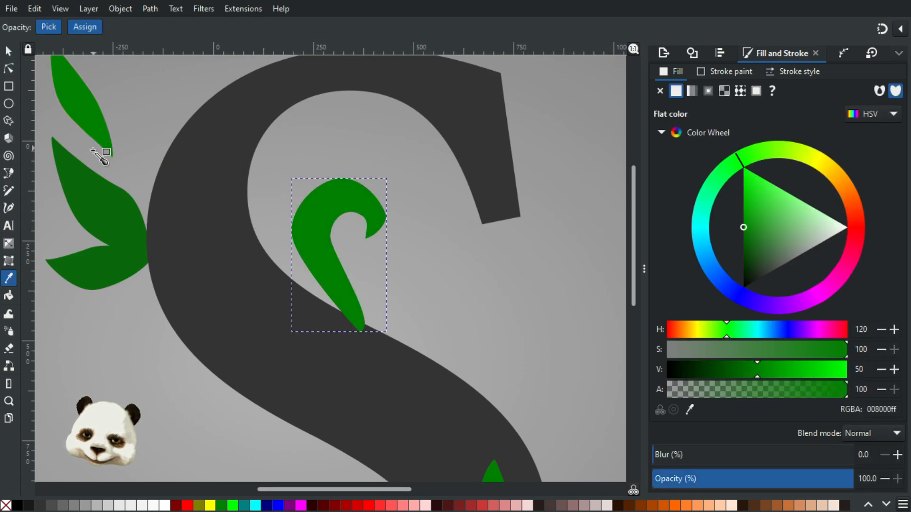
left_click(536, 311)
scroll(521, 309, "down", 1)
key("ctrl+z")
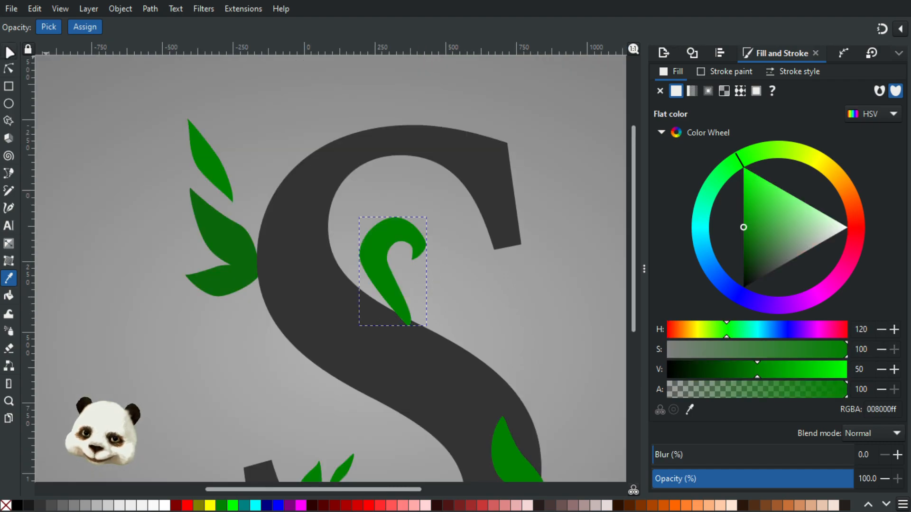
Step: Scale the tendril down proportionally to about 212 by 345 px
key("s")
scroll(560, 280, "down", 4)
scroll(572, 282, "up", 2)
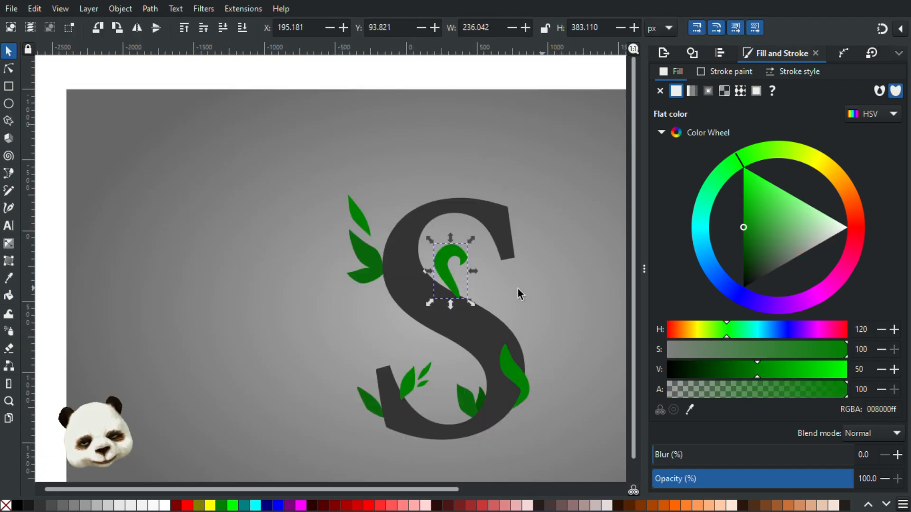
scroll(517, 288, "up", 2)
left_click_drag(349, 195, 357, 205)
Step: Thin the tendril by moving its inner nodes and the tip's curve handle outward to open the curl
left_click(11, 72)
scroll(375, 209, "up", 3)
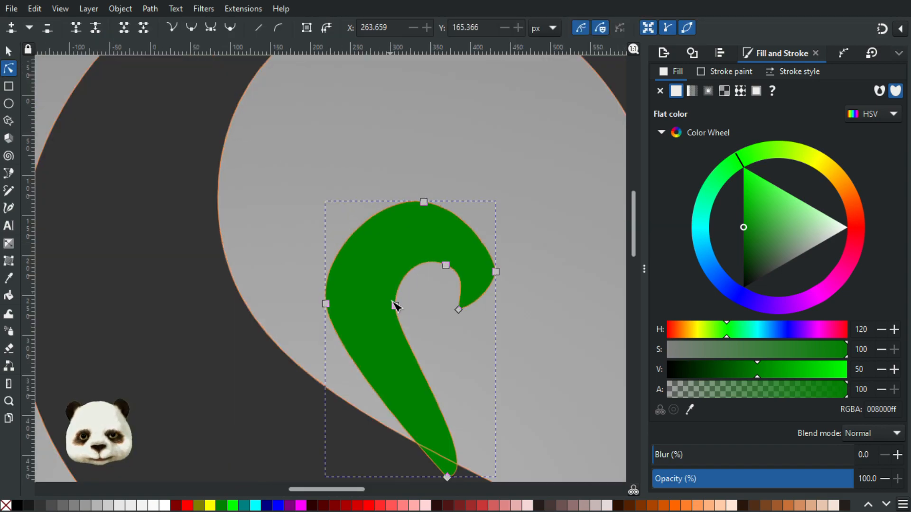
left_click(379, 298)
left_click_drag(446, 265, 434, 245)
left_click_drag(465, 286, 483, 269)
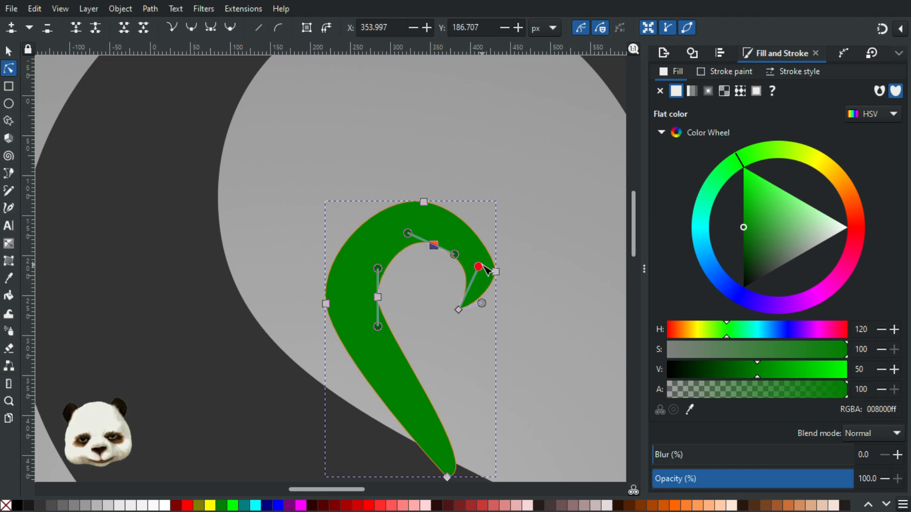
left_click(560, 236)
key("s")
left_click(374, 263)
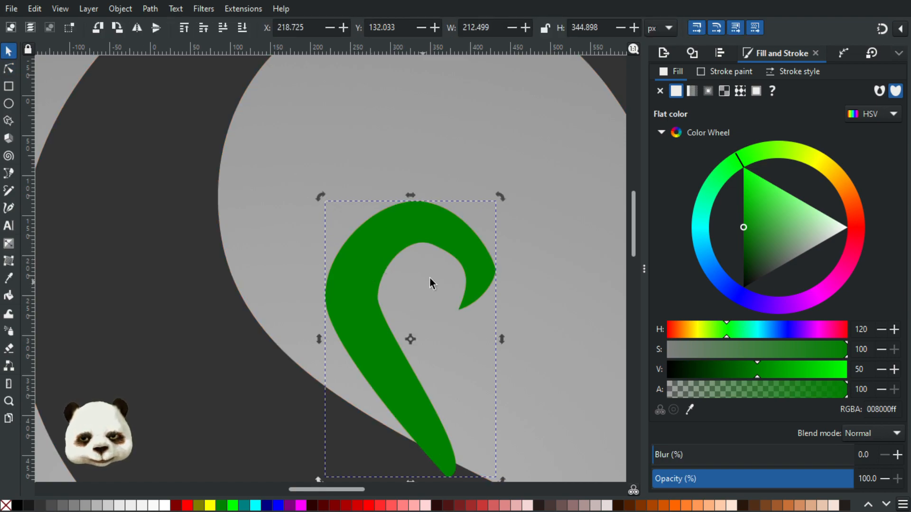
key("Delete")
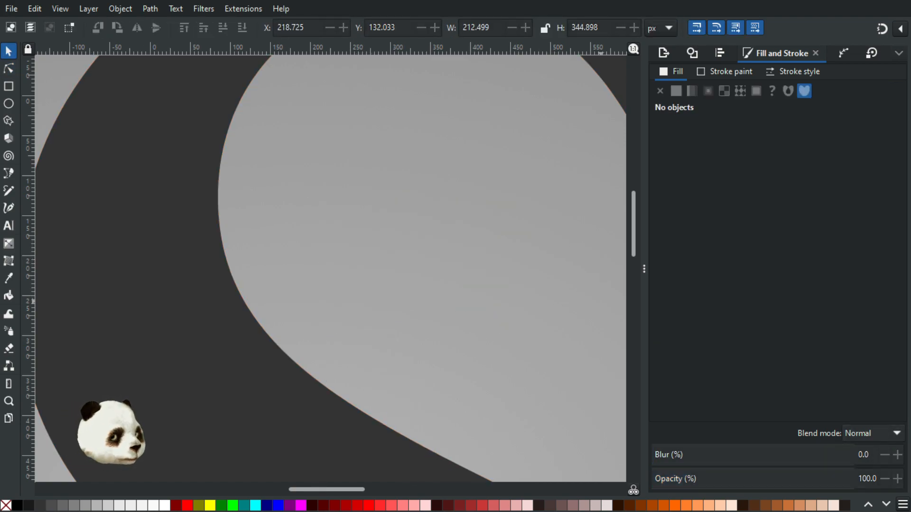
key("ctrl+a")
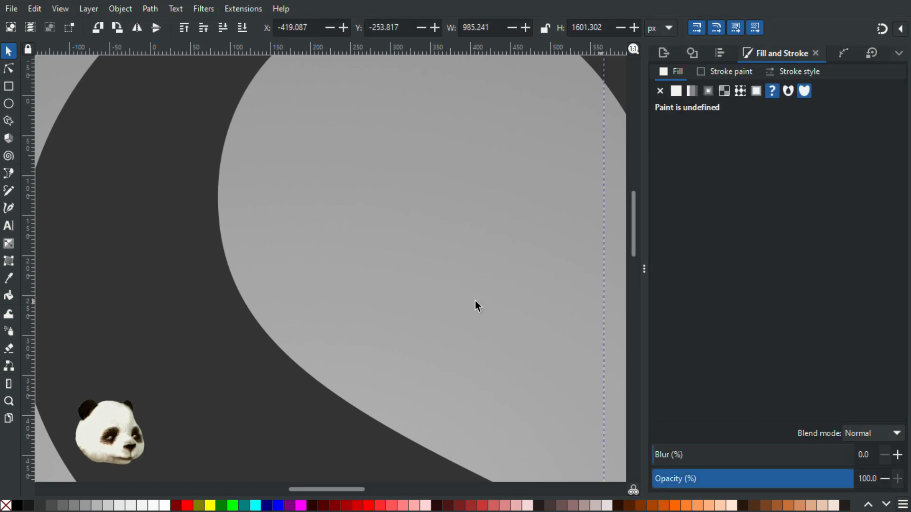
scroll(474, 300, "down", 5)
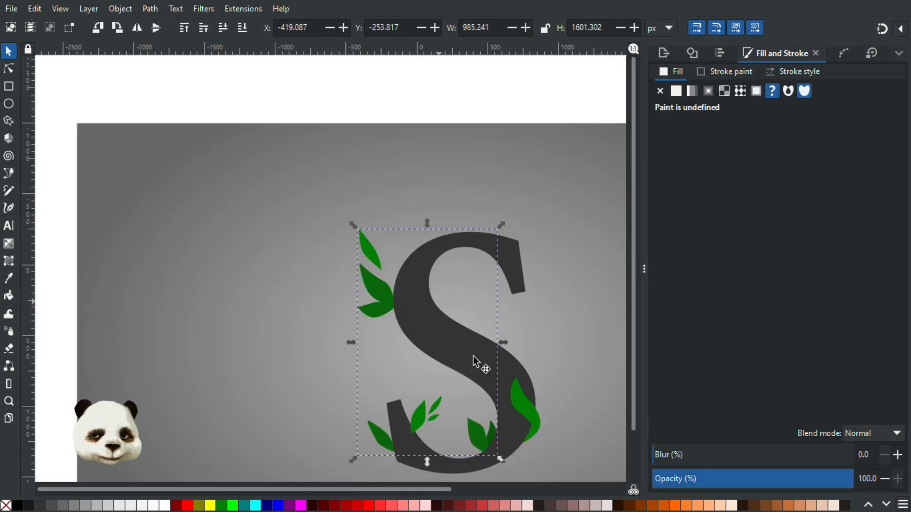
left_click(386, 438)
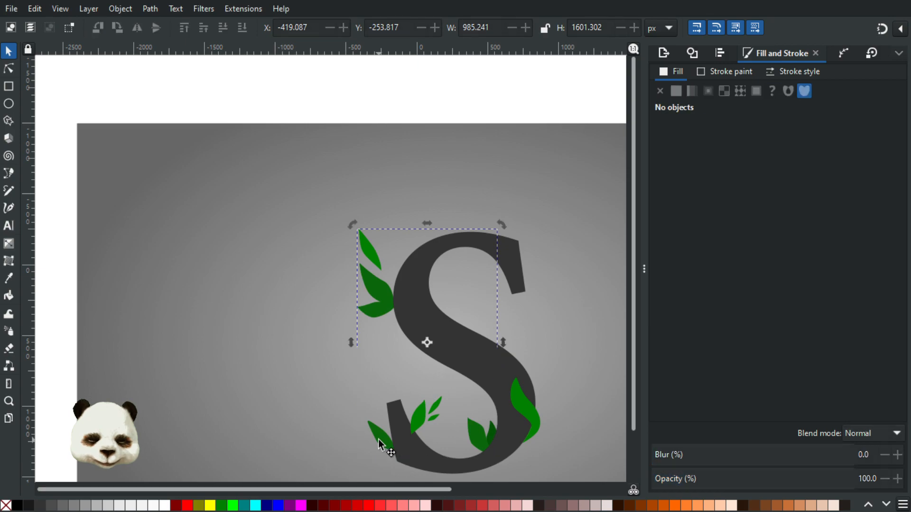
key("ctrl+z")
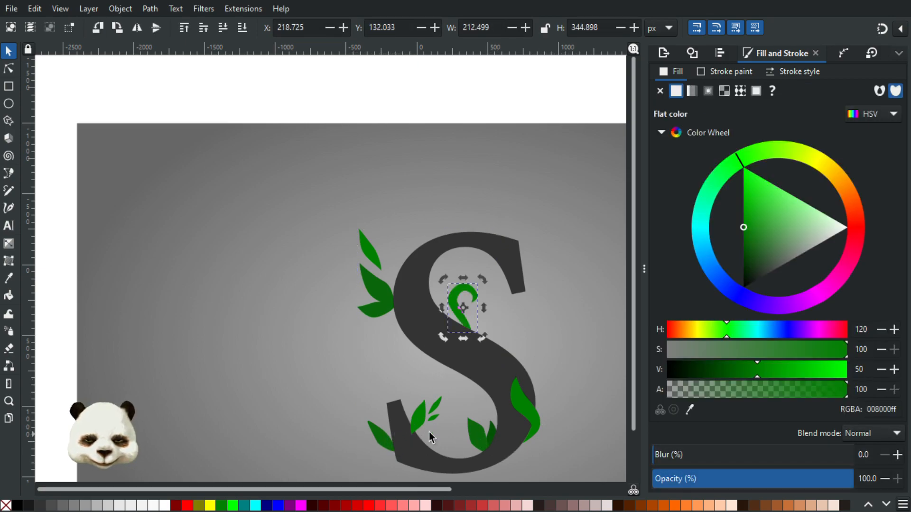
Step: Fill the tendril with the dark green 0a670a sampled from the leaf at the S's lower-left end
key("d")
left_click(385, 446)
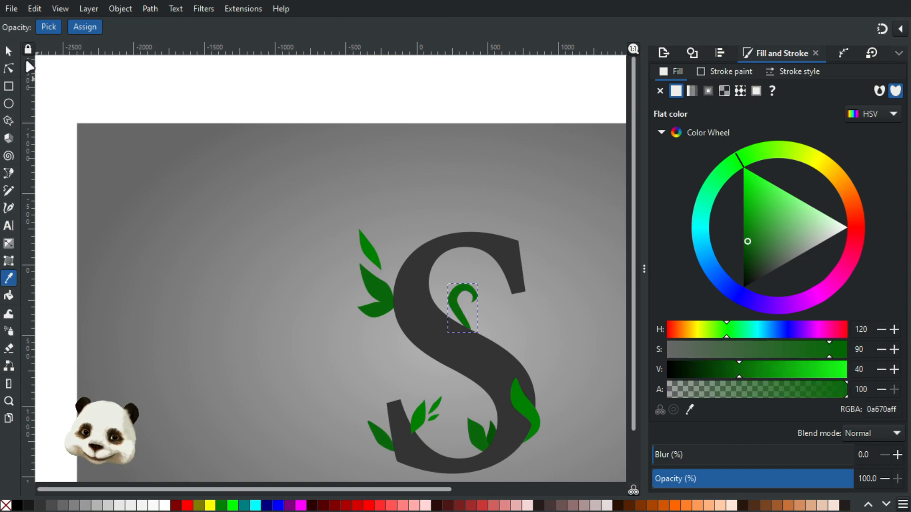
left_click(9, 50)
Step: Rotate the tendril slightly counter-clockwise and tuck its base behind the S's diagonal stroke
scroll(348, 271, "up", 2)
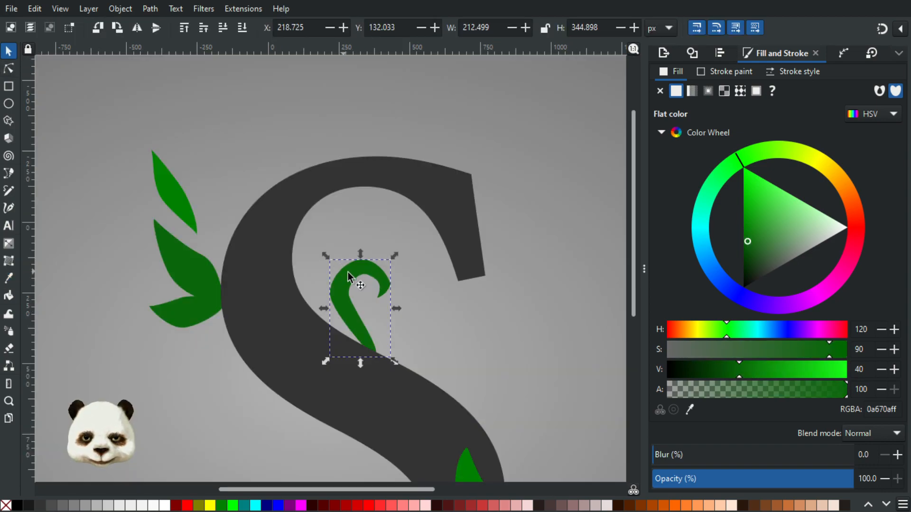
left_click(348, 272)
left_click_drag(393, 254, 354, 291)
left_click(215, 405)
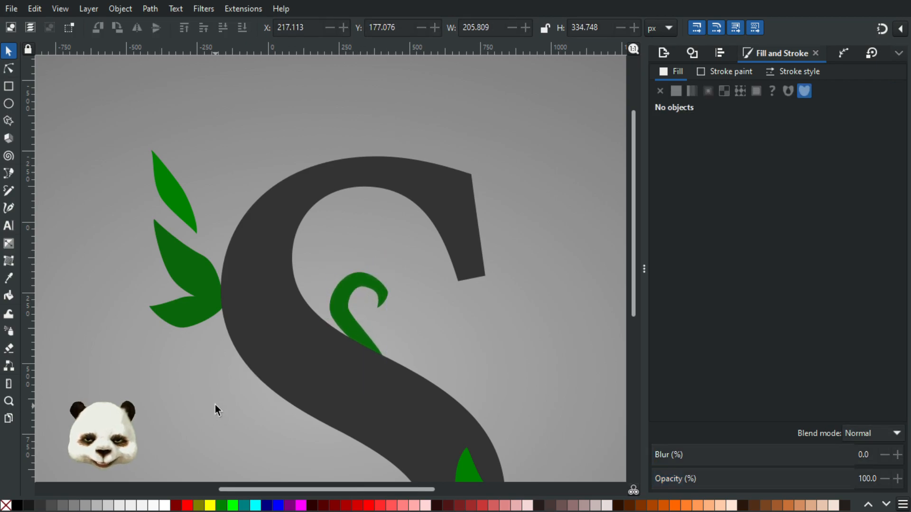
Step: Scale the tendril down to about 130 by 211 px and position it against the S's diagonal stroke
scroll(204, 422, "down", 5)
scroll(185, 449, "up", 2)
left_click_drag(350, 363, 501, 264)
scroll(503, 266, "down", 3)
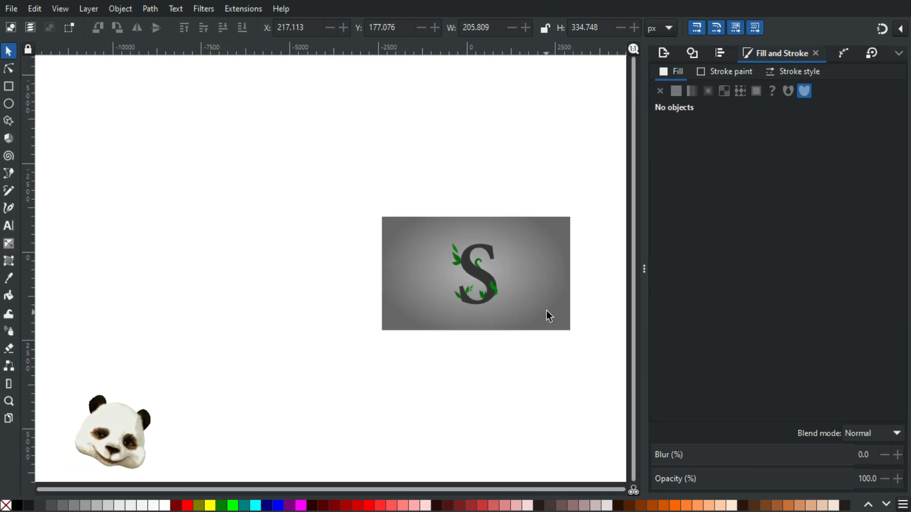
scroll(535, 274, "up", 1)
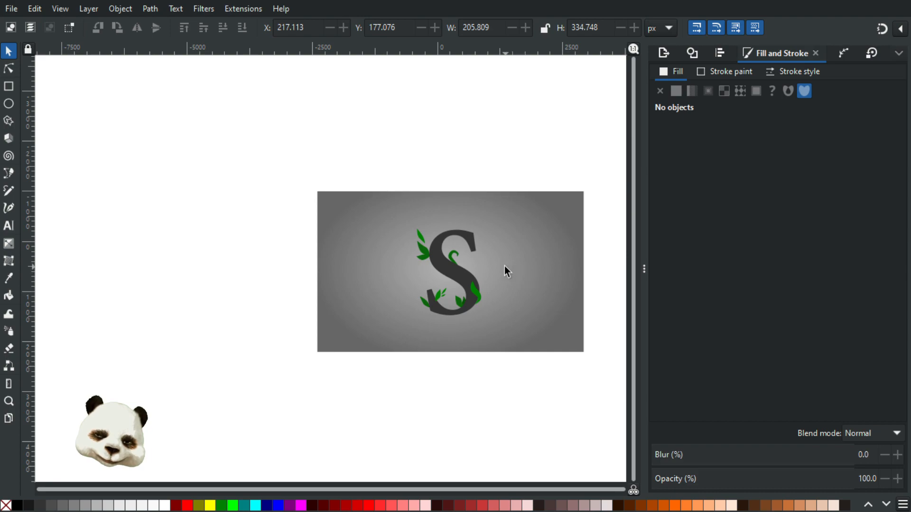
scroll(505, 266, "down", 1)
scroll(509, 277, "up", 6)
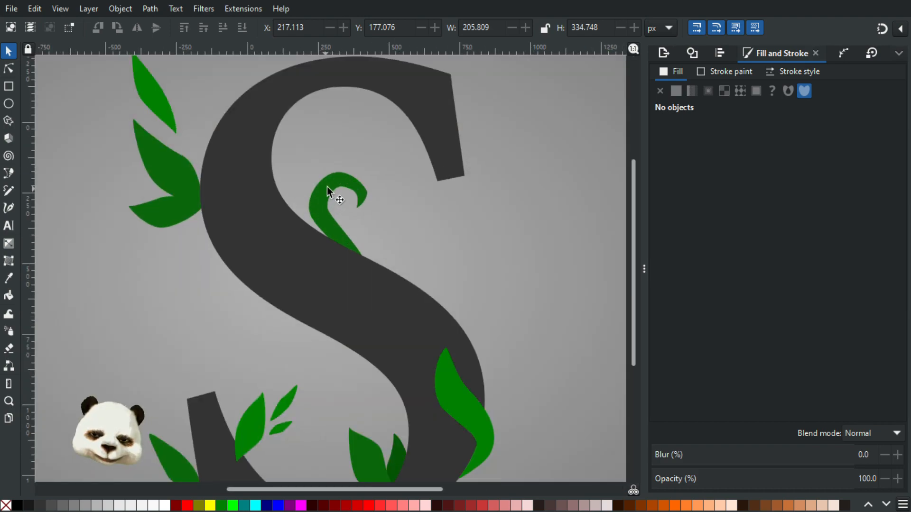
left_click(349, 175)
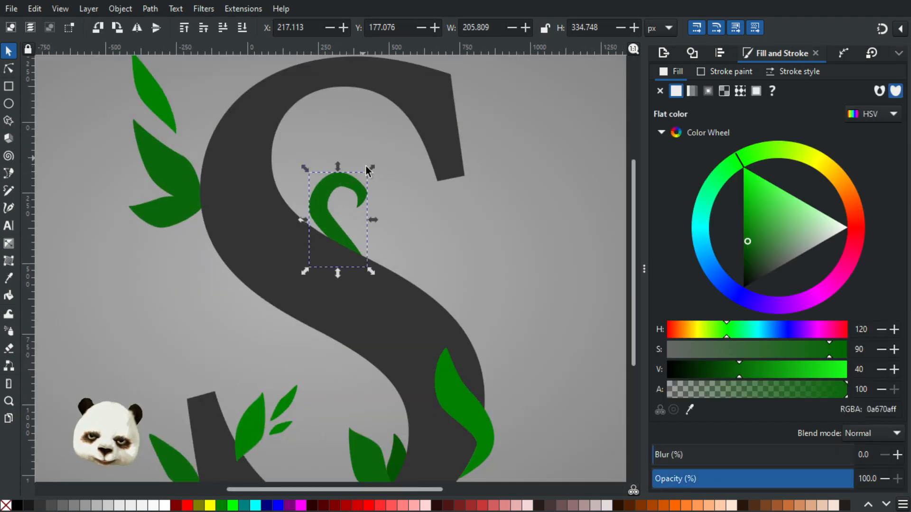
left_click_drag(371, 169, 364, 199)
left_click(343, 204)
left_click(521, 250)
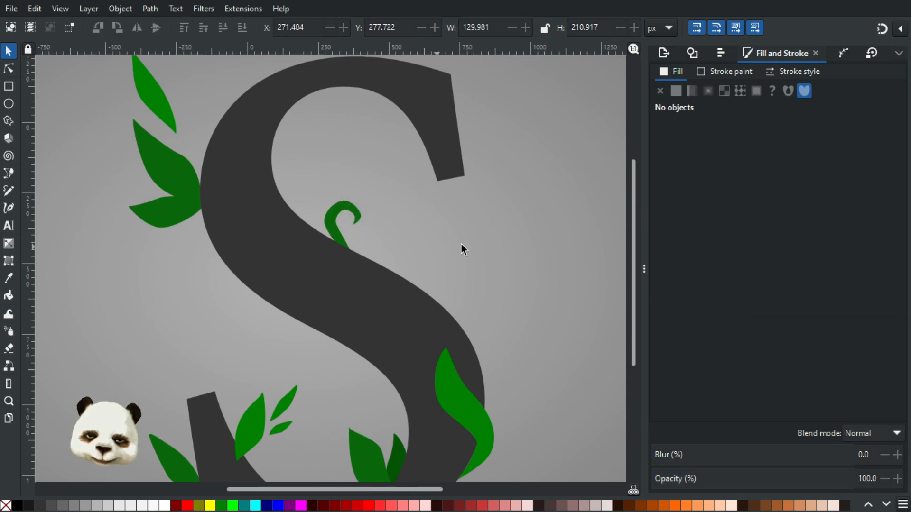
scroll(522, 252, "down", 5)
scroll(554, 282, "up", 1)
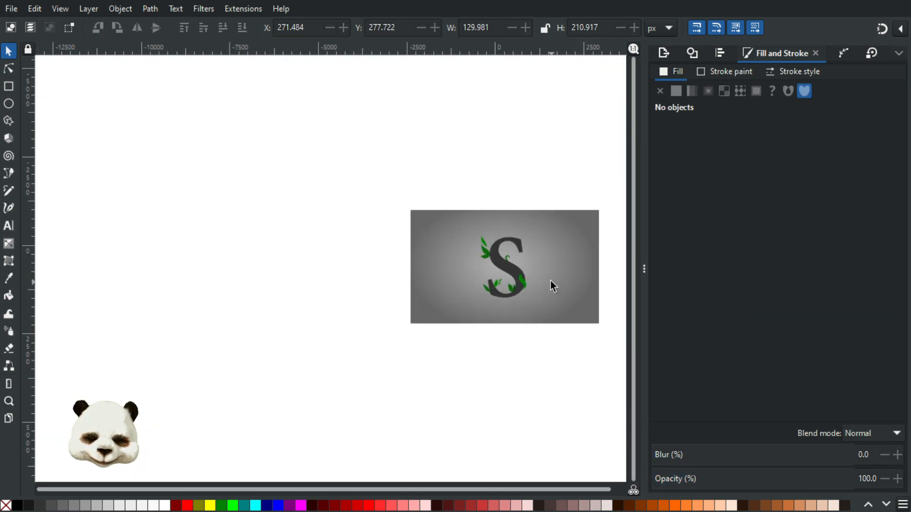
scroll(533, 265, "up", 2)
scroll(500, 247, "up", 4)
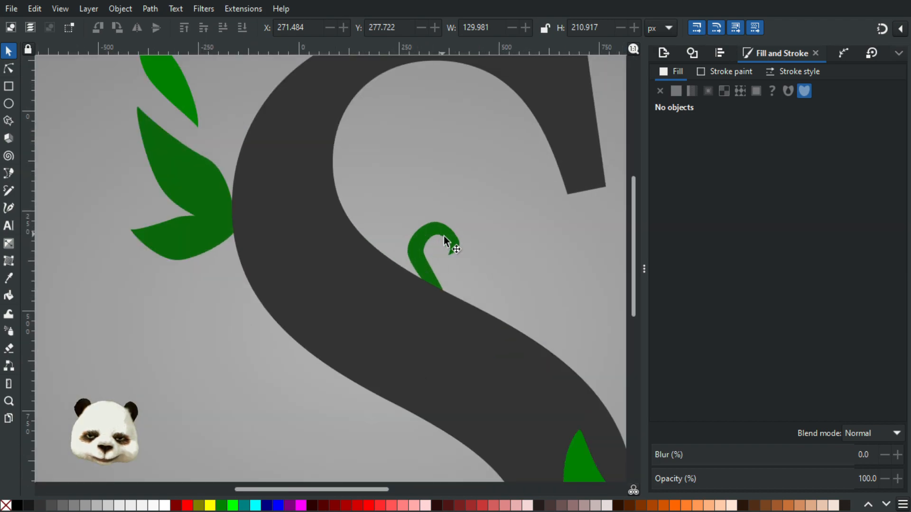
scroll(435, 243, "down", 2)
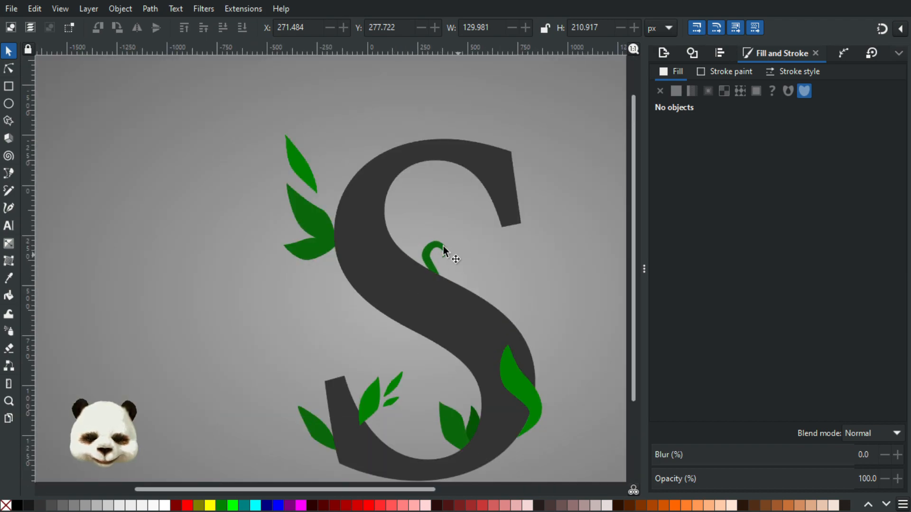
scroll(443, 247, "up", 3)
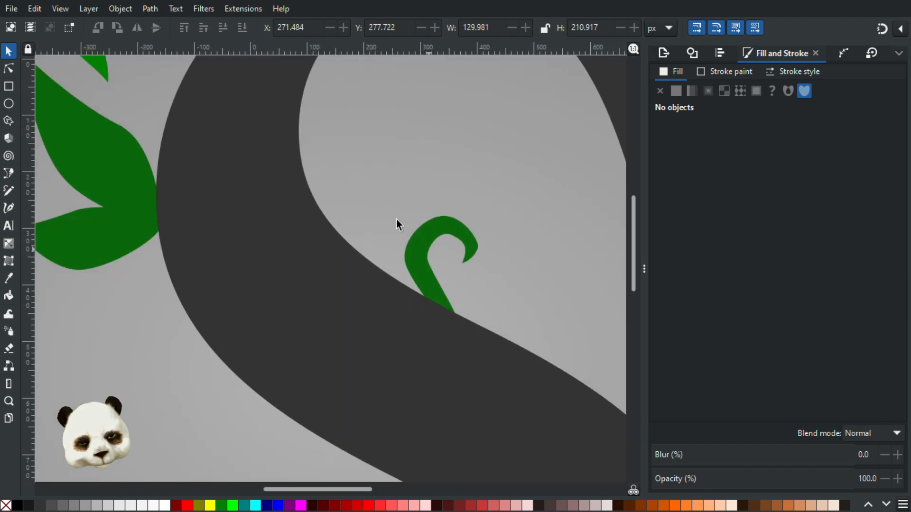
Step: Thin the tendril slightly by shifting its lower-left and upper inner nodes outward
left_click(14, 69)
left_click(429, 259)
left_click(428, 258)
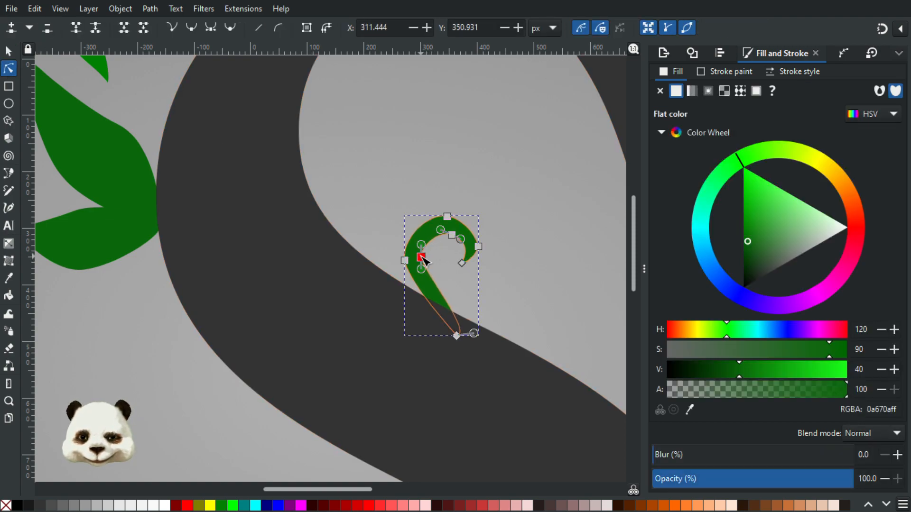
left_click_drag(451, 234, 449, 231)
left_click(483, 198)
left_click(486, 199)
scroll(510, 211, "down", 4)
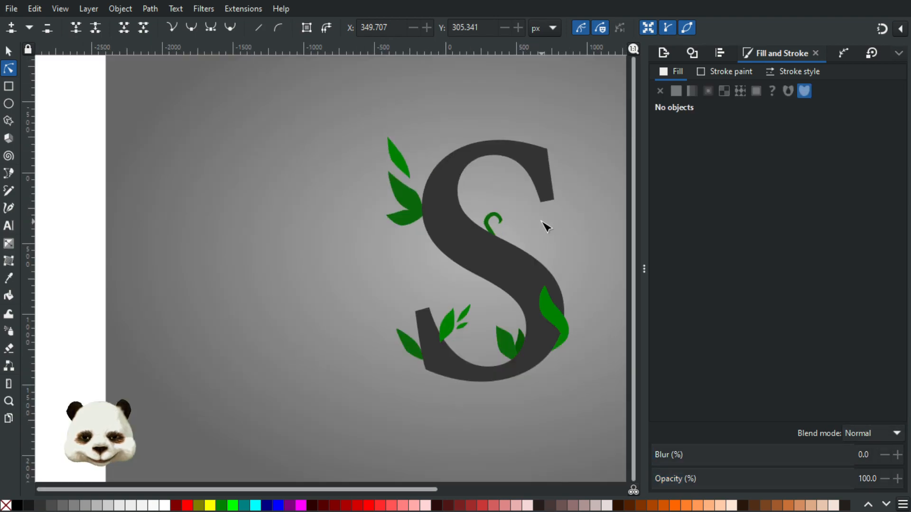
Step: Taper the tendril's stem by pulling the base node's curve handle inward, and move the lower-left inner node outward
scroll(552, 232, "up", 2)
scroll(433, 214, "up", 4)
left_click(471, 279)
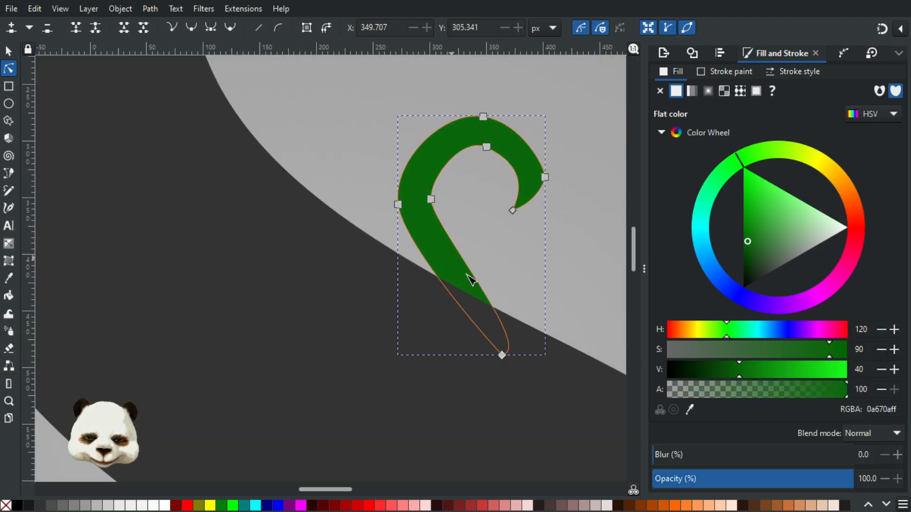
left_click(502, 355)
left_click_drag(537, 352, 452, 288)
left_click_drag(432, 201, 423, 195)
Step: Widen the opening of the curl by moving the top inner node up and the tip's curve handle outward
left_click(488, 145)
left_click_drag(489, 144, 489, 143)
left_click_drag(534, 175, 552, 172)
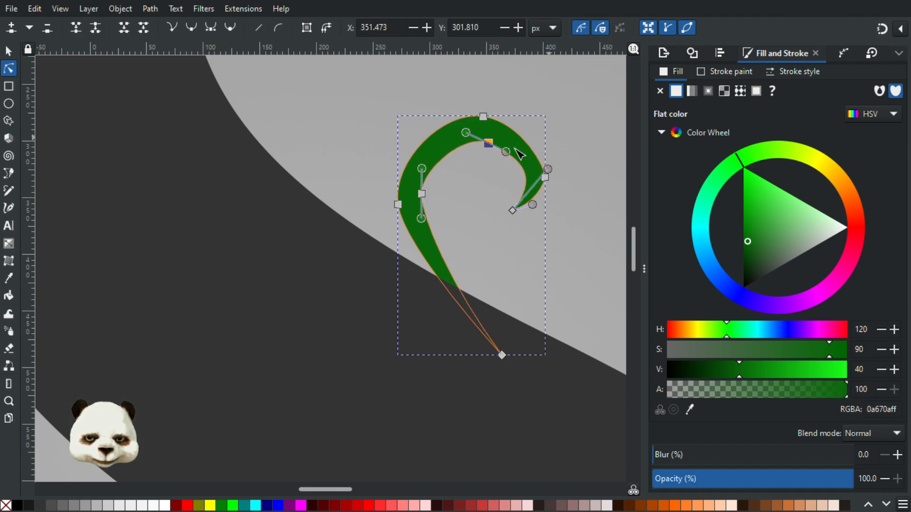
left_click_drag(507, 153, 481, 140)
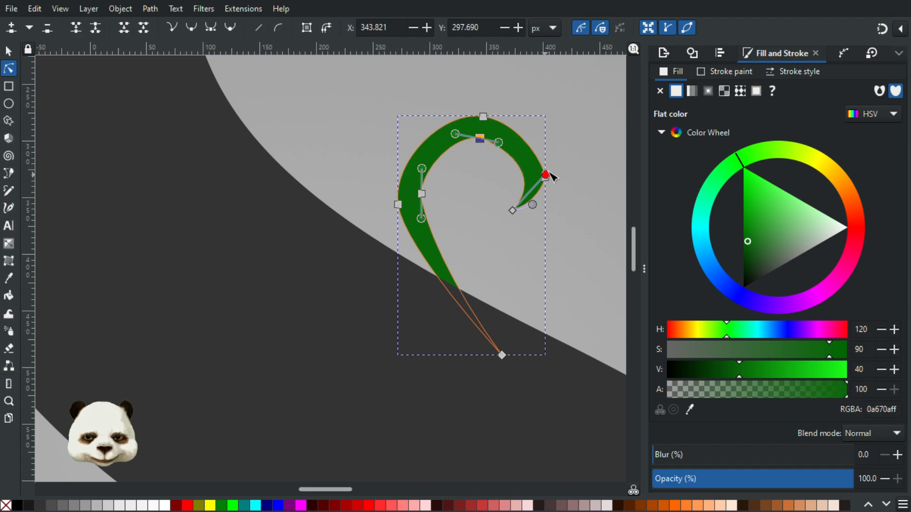
left_click(582, 131)
left_click(582, 131)
scroll(581, 131, "down", 9)
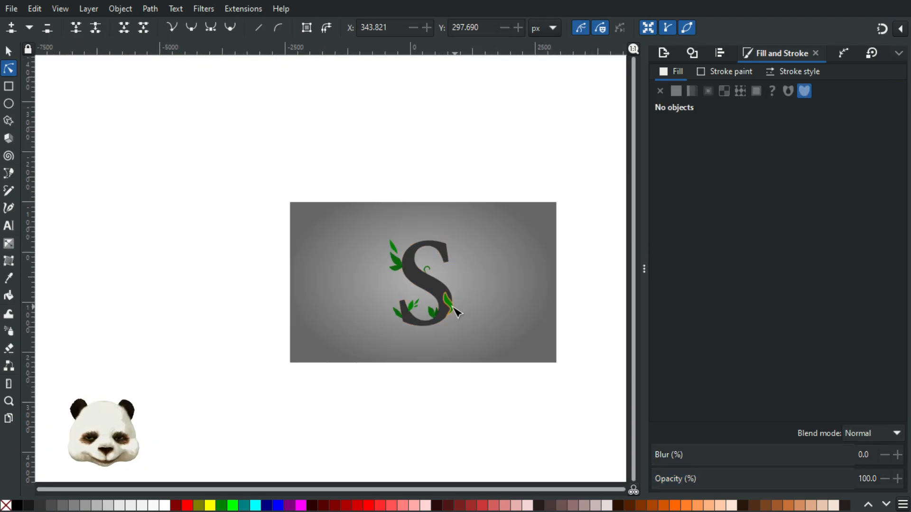
Step: Move the tendril slightly down to about Y 286 px so its base sits deeper behind the S's diagonal stroke
scroll(427, 269, "up", 6)
scroll(460, 272, "up", 2)
left_click(9, 50)
left_click(444, 245)
left_click_drag(441, 245, 441, 248)
key("v")
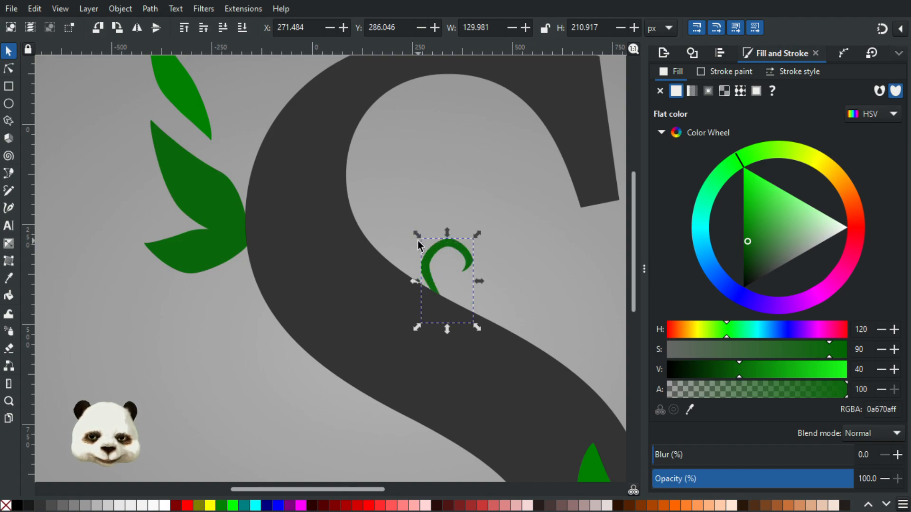
key("b")
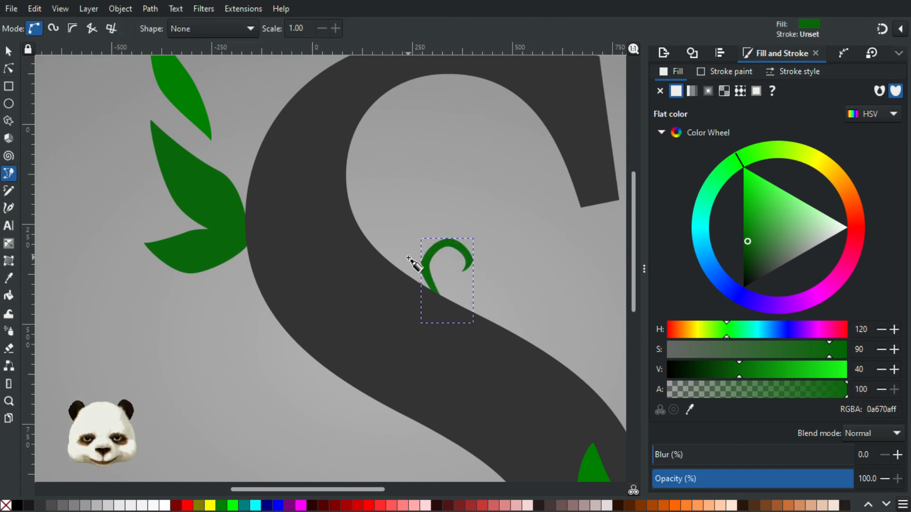
left_click(412, 257)
left_click_drag(385, 241, 396, 203)
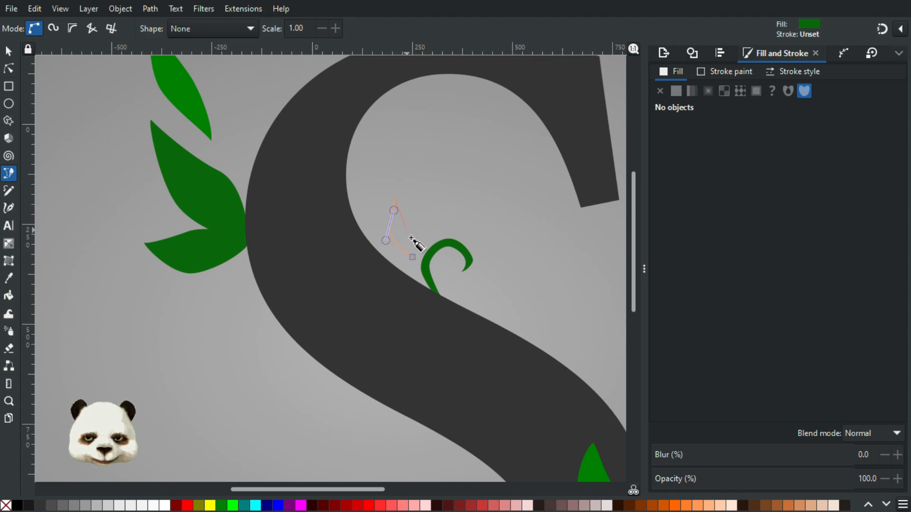
left_click(409, 265)
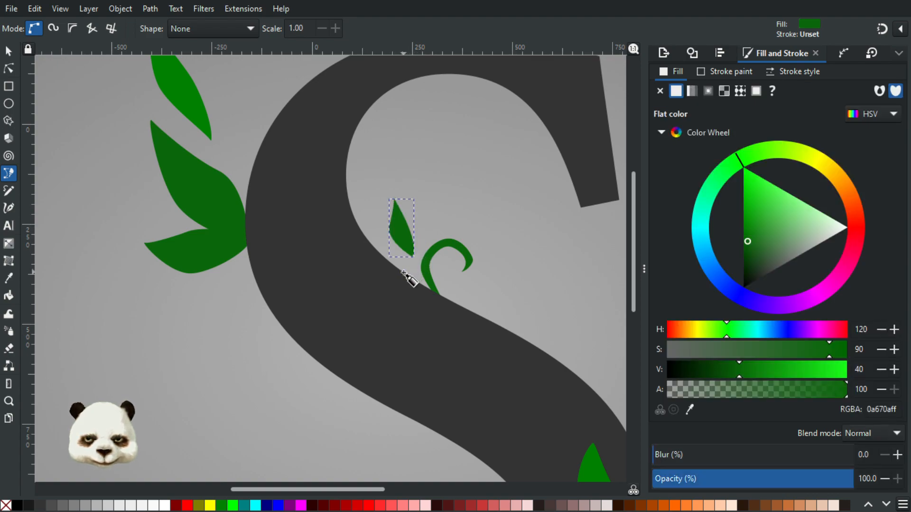
key("ctrl+z")
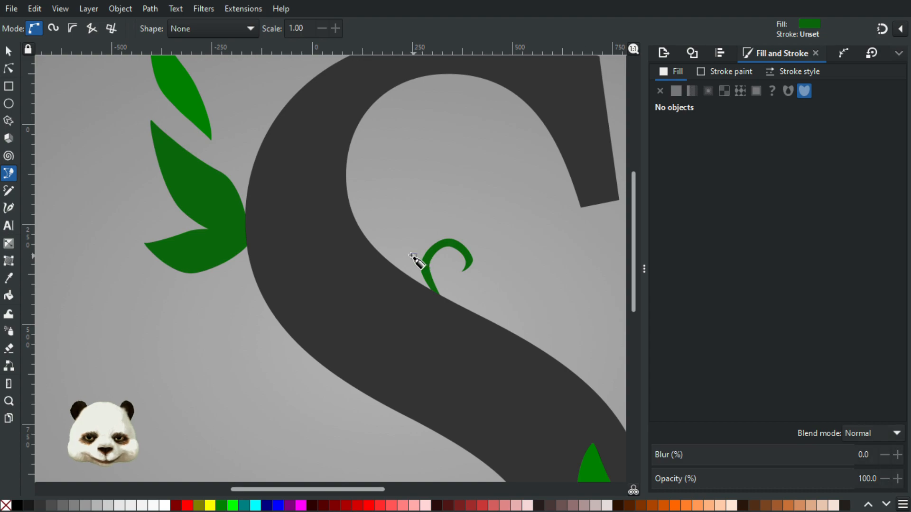
Step: Draw a slim pointed leaf about 56 by 66 px with the Pen tool, just left of the tendril's curl
left_click_drag(397, 245, 394, 236)
scroll(389, 227, "up", 3)
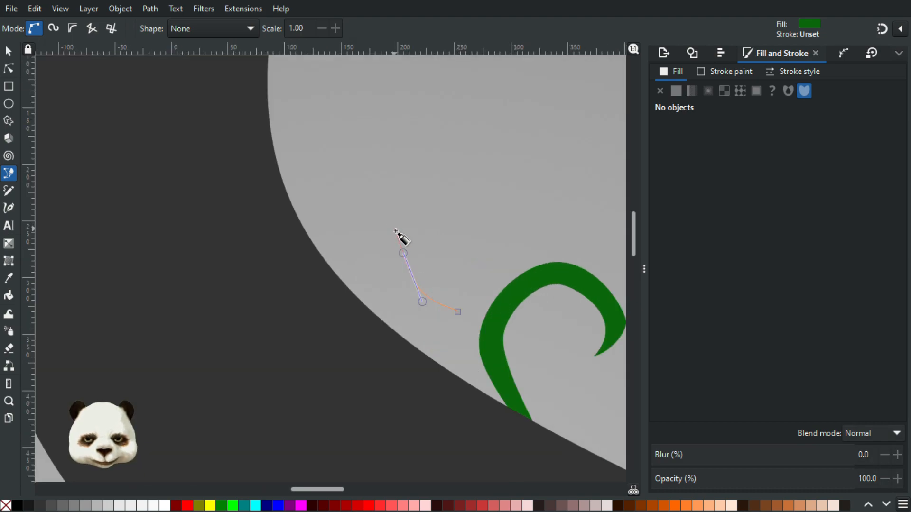
left_click_drag(427, 276, 430, 284)
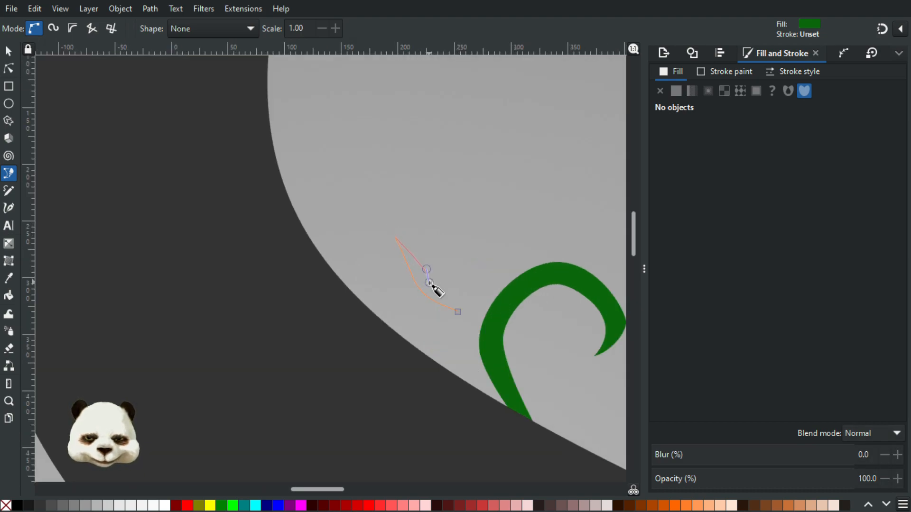
left_click(458, 312)
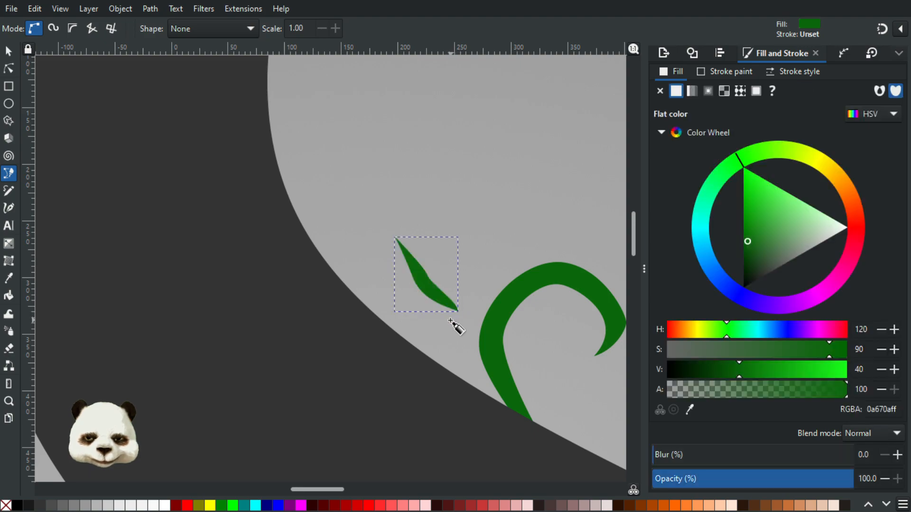
Step: Move the small leaf's right-edge middle node upward to smooth that edge
left_click(16, 70)
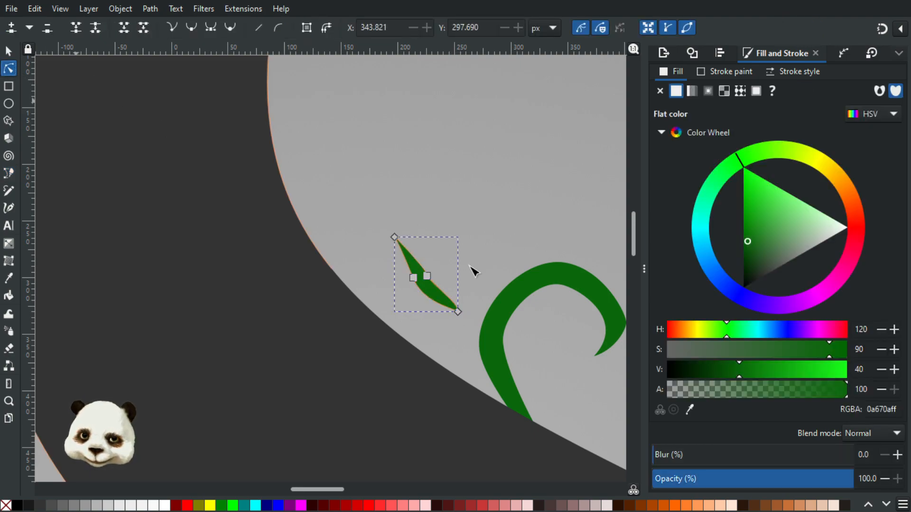
left_click(427, 276)
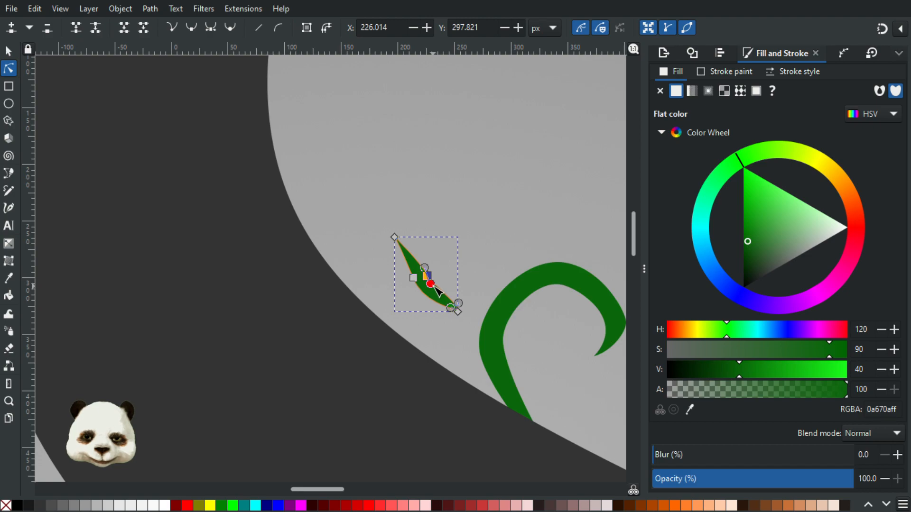
left_click_drag(436, 286, 435, 277)
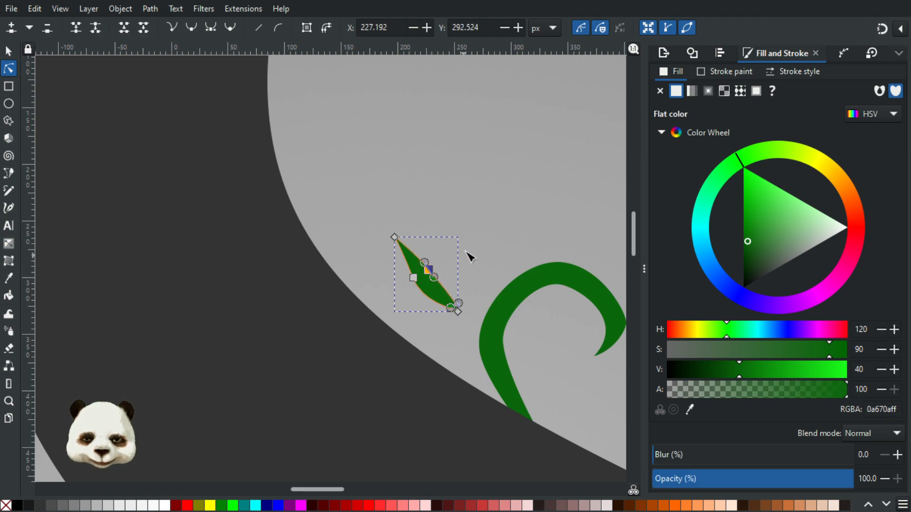
left_click(479, 253)
scroll(479, 254, "down", 4)
scroll(470, 189, "down", 1)
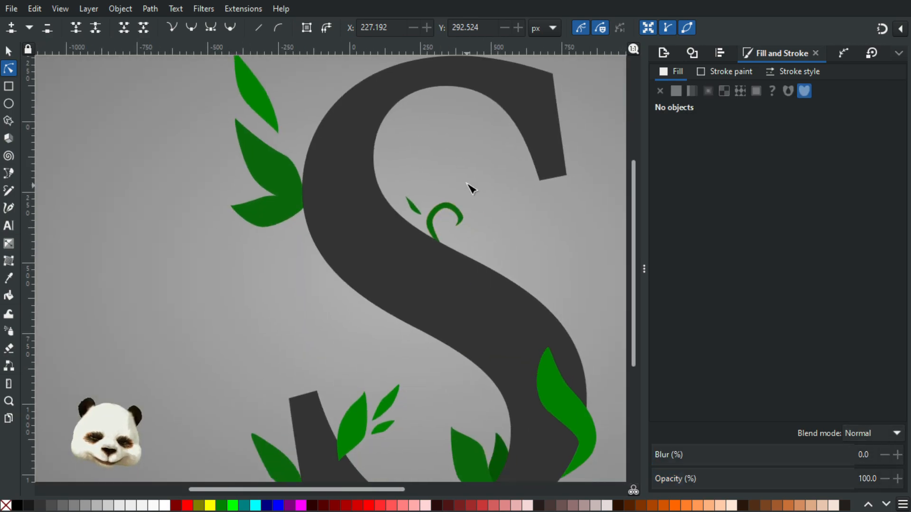
Step: Widen the small leaf by pulling its right-edge middle node and curve outward
scroll(362, 229, "up", 5)
left_click(317, 244)
left_click(317, 242)
left_click_drag(317, 242, 282, 211)
scroll(332, 244, "up", 2)
scroll(335, 250, "up", 1)
left_click_drag(298, 258, 295, 232)
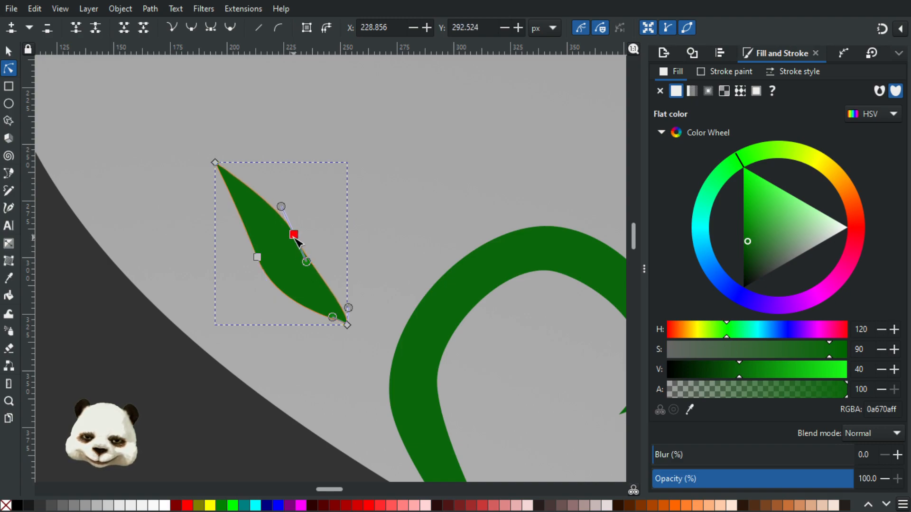
left_click(398, 207)
scroll(417, 219, "down", 4)
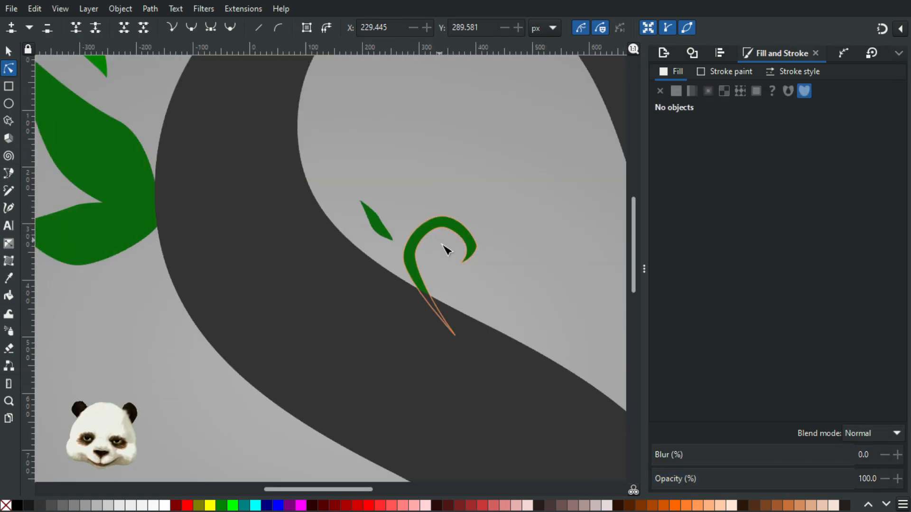
Step: Reposition the small leaf's right-edge middle node to about X 233.6, Y 294.9 px for a fuller lower half
scroll(402, 235, "up", 2)
left_click(348, 221)
left_click_drag(336, 213, 360, 205)
left_click(354, 200)
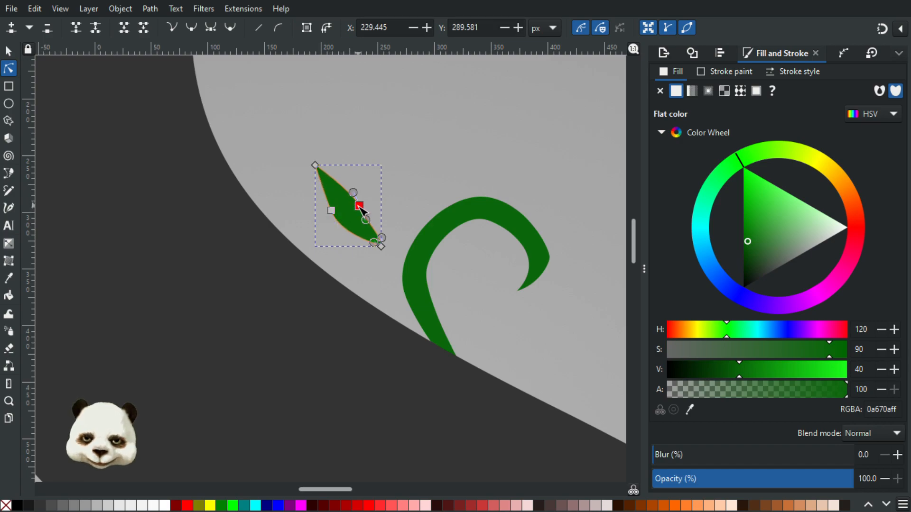
left_click(410, 192)
scroll(488, 236, "down", 5)
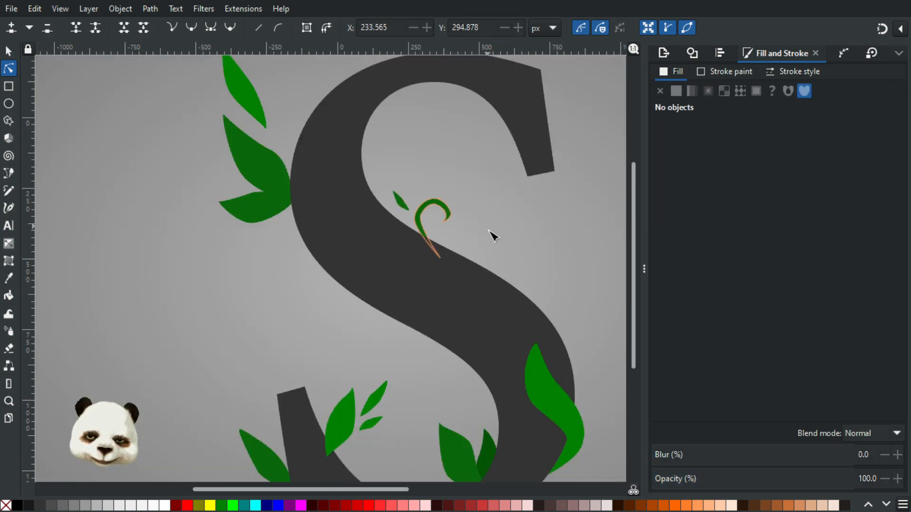
scroll(380, 183, "up", 3)
Step: Rotate the small leaf slightly clockwise so it stands more upright beside the tendril
left_click(9, 51)
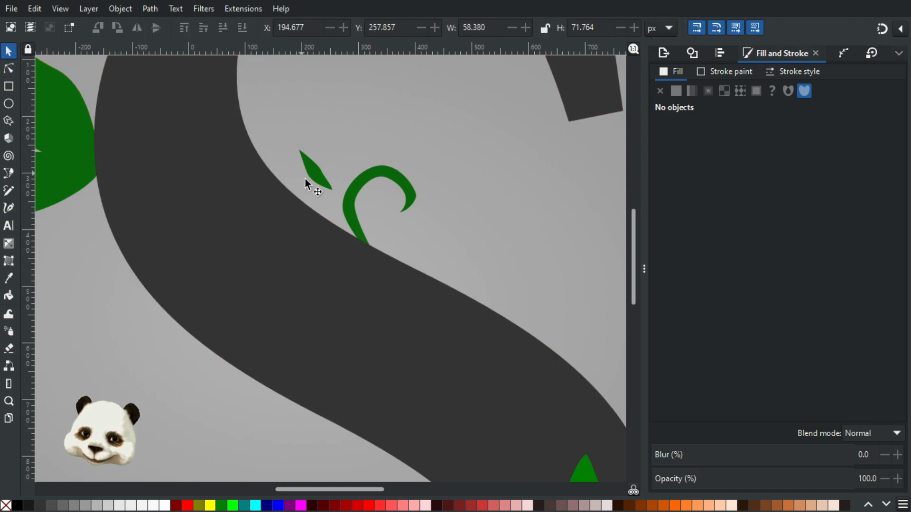
left_click(310, 172)
left_click(311, 171)
left_click_drag(337, 145, 332, 195)
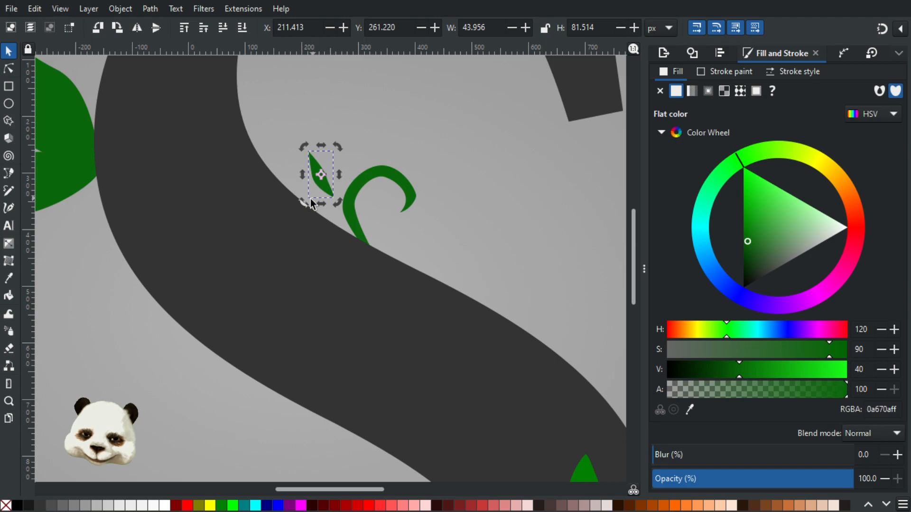
Step: Fill the small leaf with the bright green 008000 sampled from the uppermost leaf beside the S
key("d")
scroll(78, 152, "down", 3)
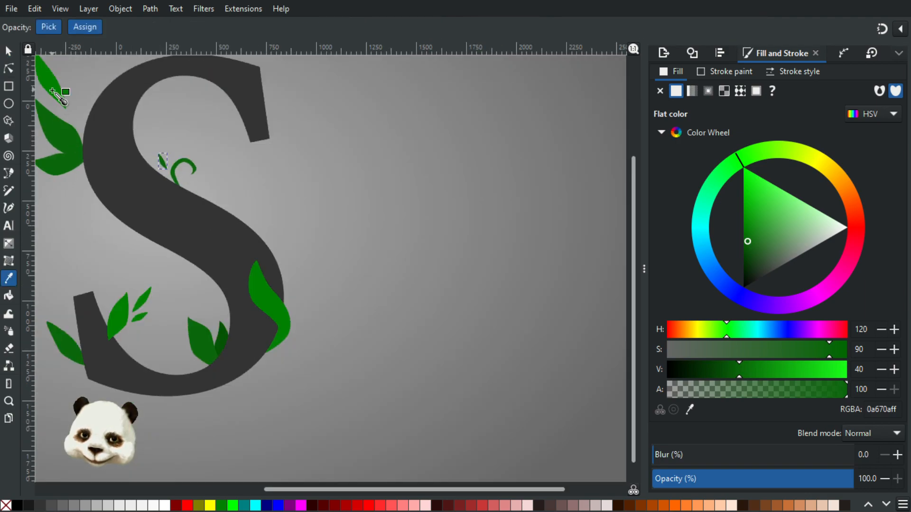
left_click(53, 104)
left_click(9, 51)
key("Escape")
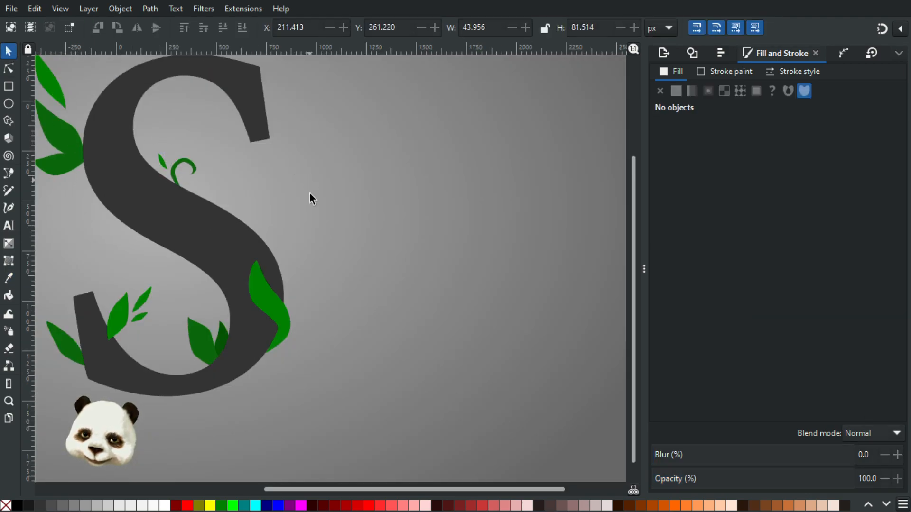
Step: Move the small leaf to about X 232.6, Y 273.6 px so its base touches the tendril's left side
scroll(549, 249, "down", 4)
scroll(585, 254, "up", 2)
scroll(580, 252, "down", 2)
left_click_drag(586, 247, 423, 219)
scroll(405, 212, "up", 7)
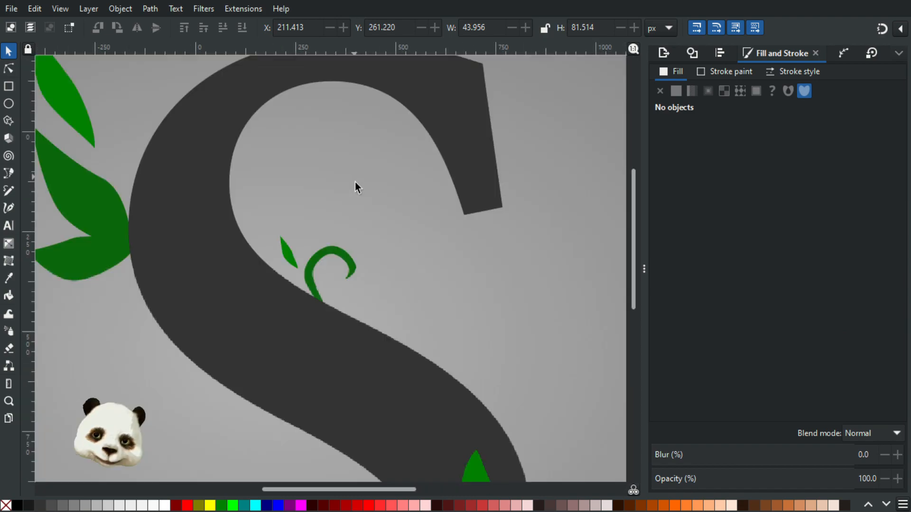
scroll(298, 259, "up", 2)
left_click_drag(249, 243, 262, 244)
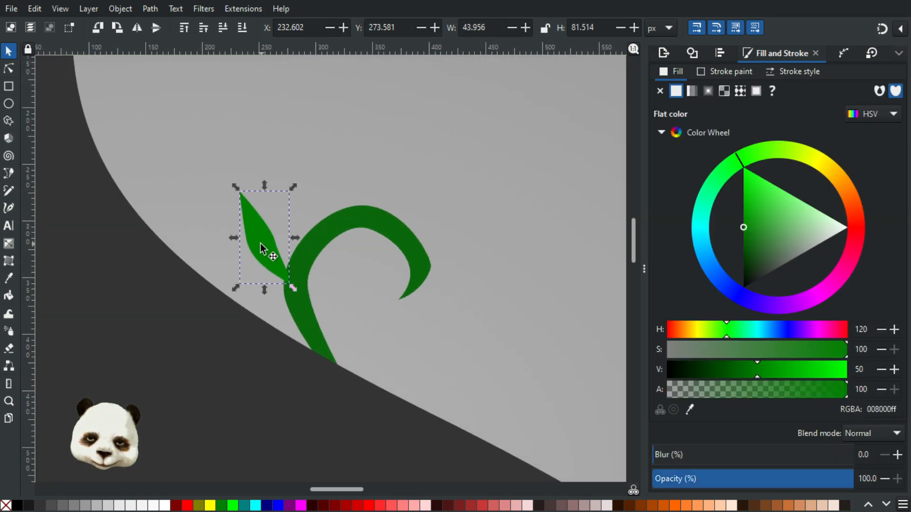
scroll(402, 313, "down", 3)
scroll(402, 300, "down", 4)
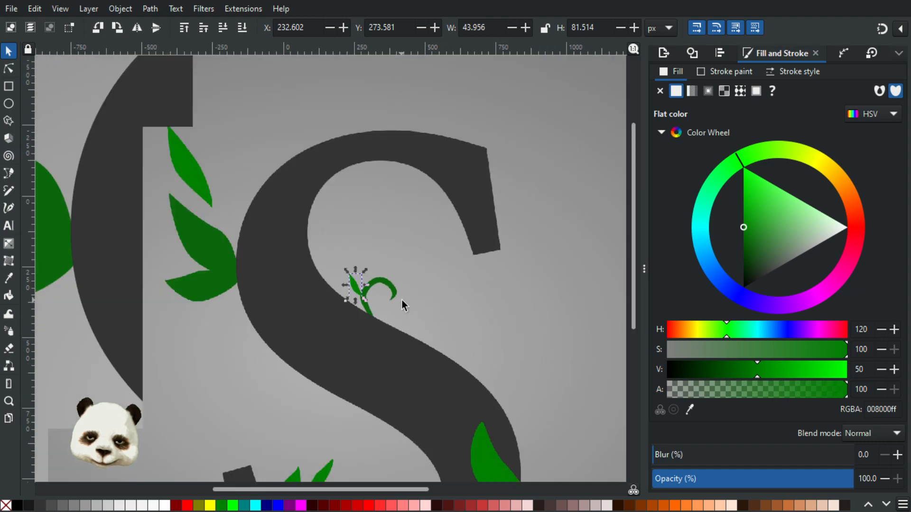
left_click(488, 307)
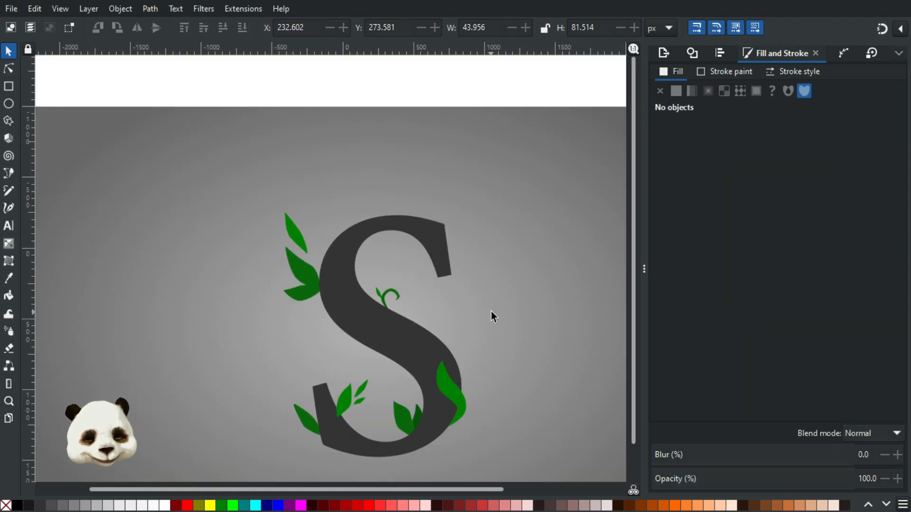
scroll(491, 315, "down", 2)
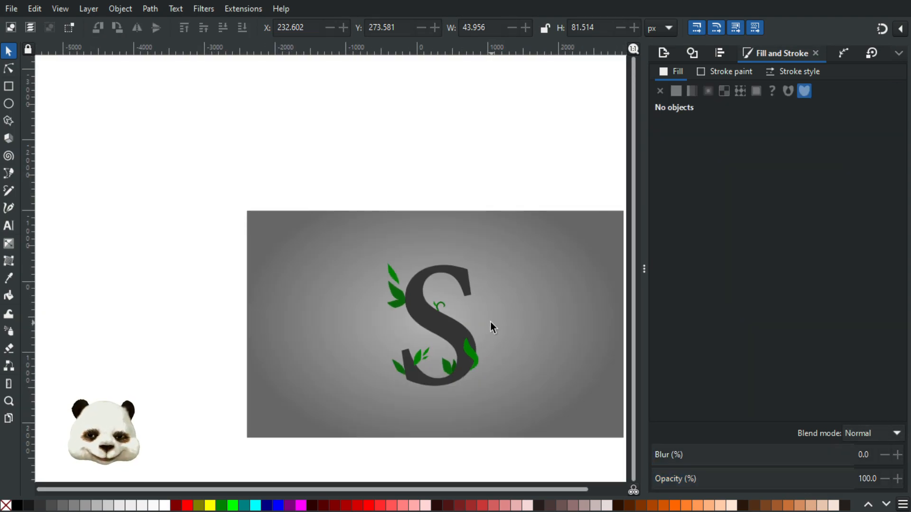
Step: Duplicate the small leaf, then enlarge and rotate the copy to about 110 by 58 px, attached to the right side of the curl
scroll(482, 318, "up", 6)
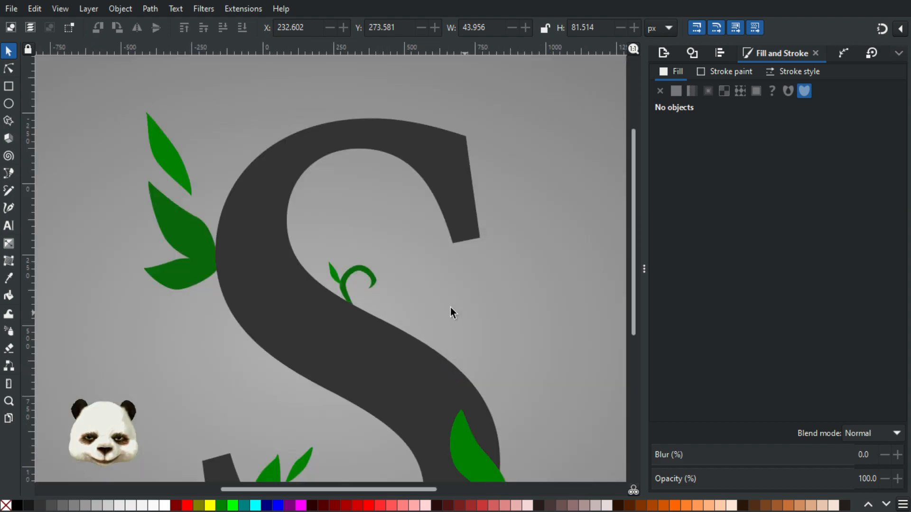
left_click(225, 249)
left_click_drag(225, 246, 375, 216)
left_click(311, 236)
left_click(345, 243)
double_click(456, 291)
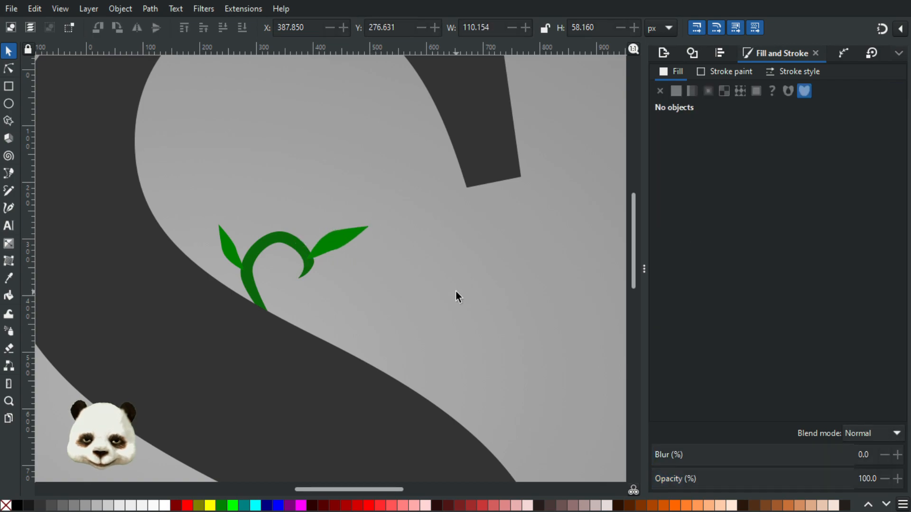
scroll(457, 292, "down", 5)
scroll(536, 303, "up", 4)
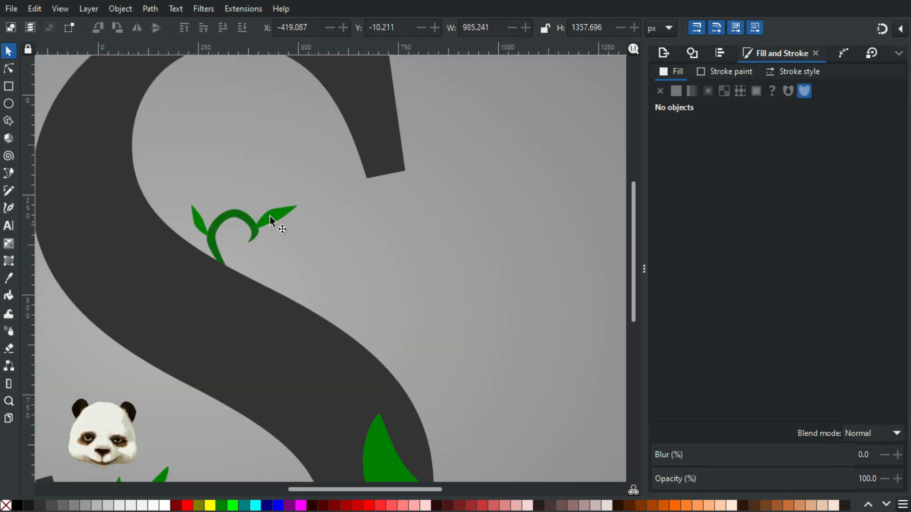
Step: Move the right-hand leaf inside the curl at the tendril's base, turning it upright and shrinking it to about 32 by 80 px
left_click(275, 215)
double_click(276, 215)
left_click(275, 215)
left_click_drag(273, 219, 229, 232)
left_click(252, 253)
left_click(234, 248)
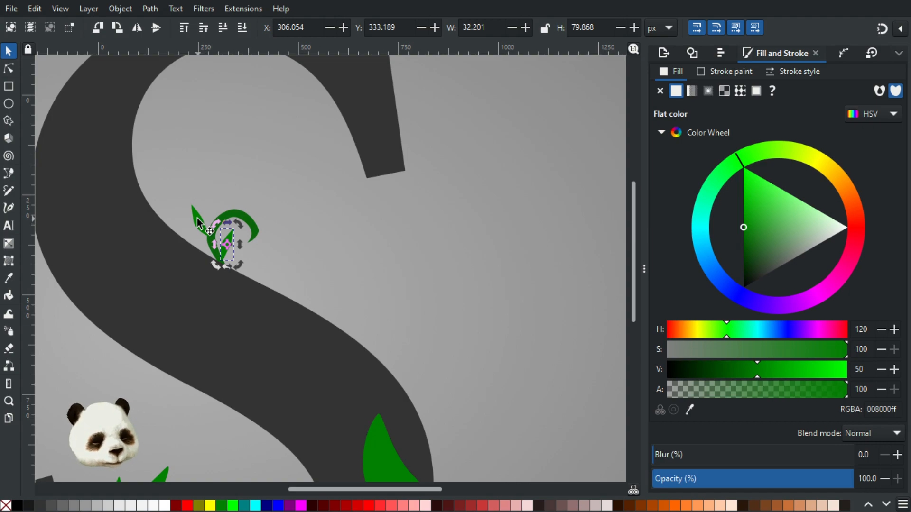
Step: Examine the whole leafy S composition at reduced size, then look closely at the tendril area again
left_click(337, 227)
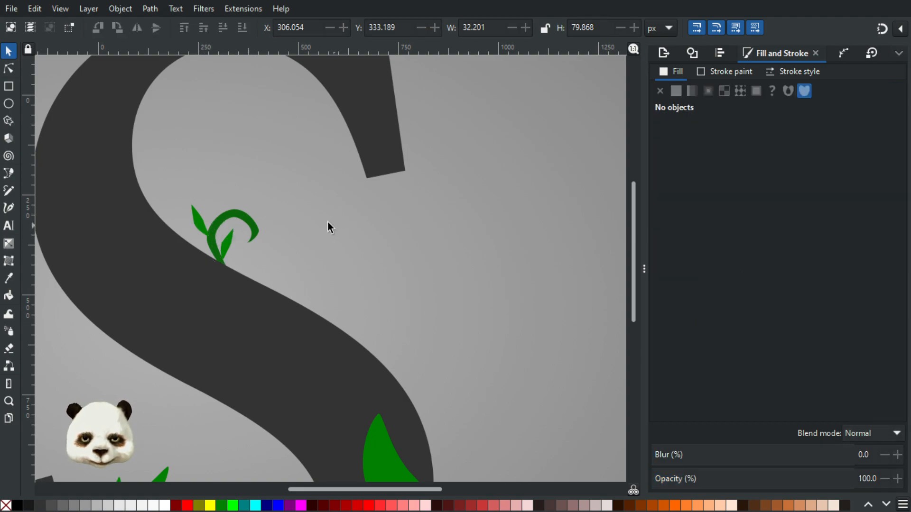
key("5")
scroll(356, 235, "down", 2, "ctrl")
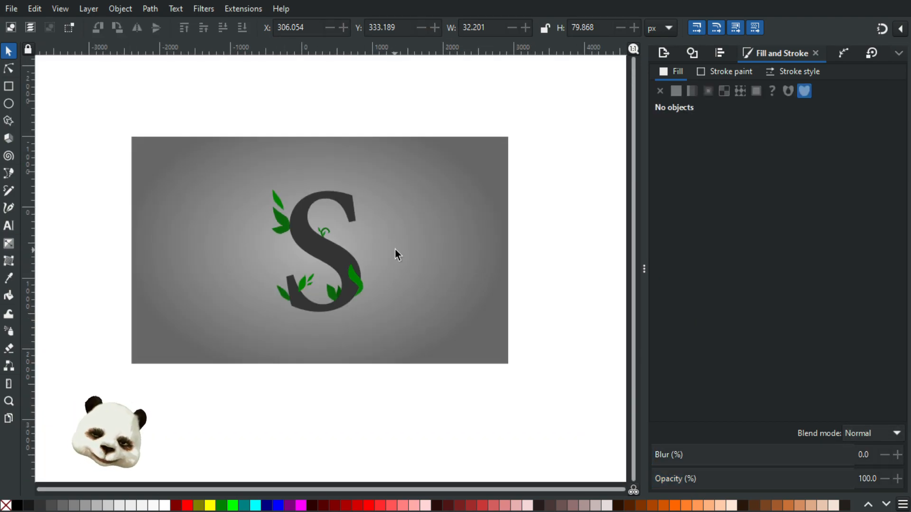
scroll(395, 250, "down", 2, "ctrl")
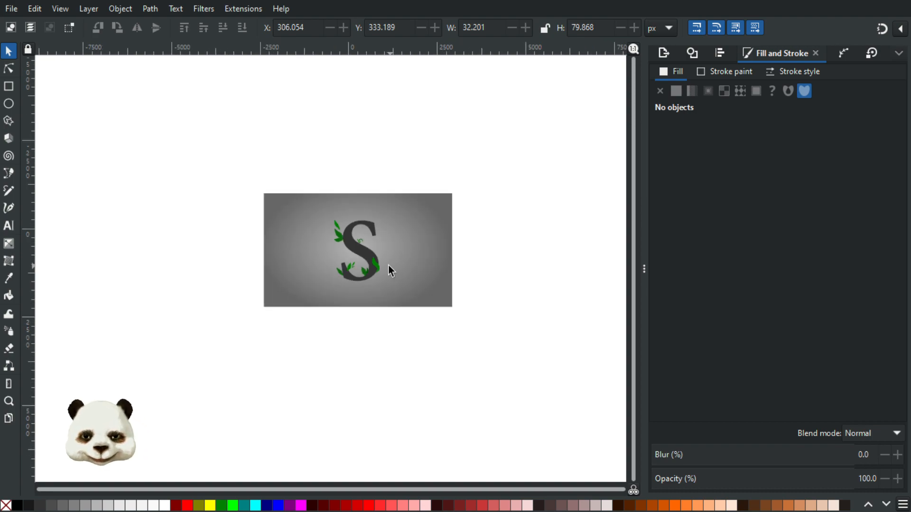
scroll(386, 265, "up", 2, "ctrl")
scroll(377, 267, "down", 3, "ctrl")
scroll(449, 282, "up", 1, "ctrl")
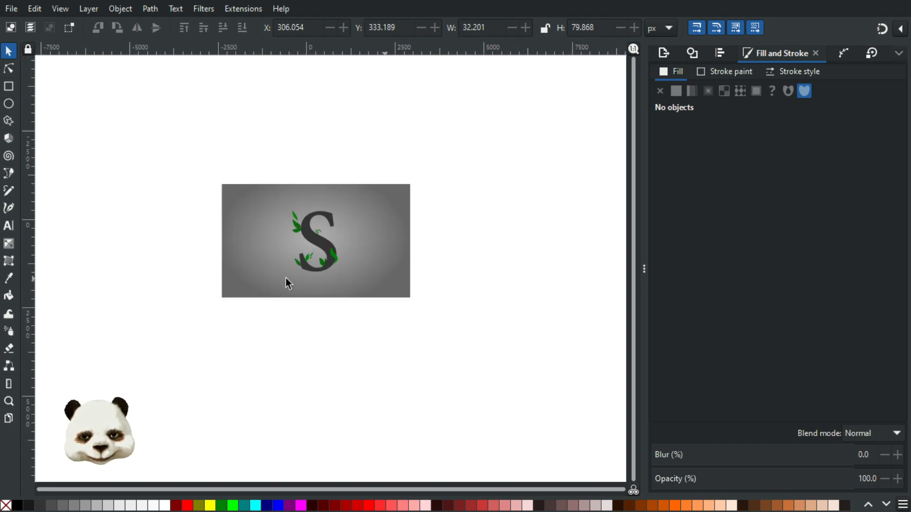
scroll(313, 233, "up", 7, "ctrl")
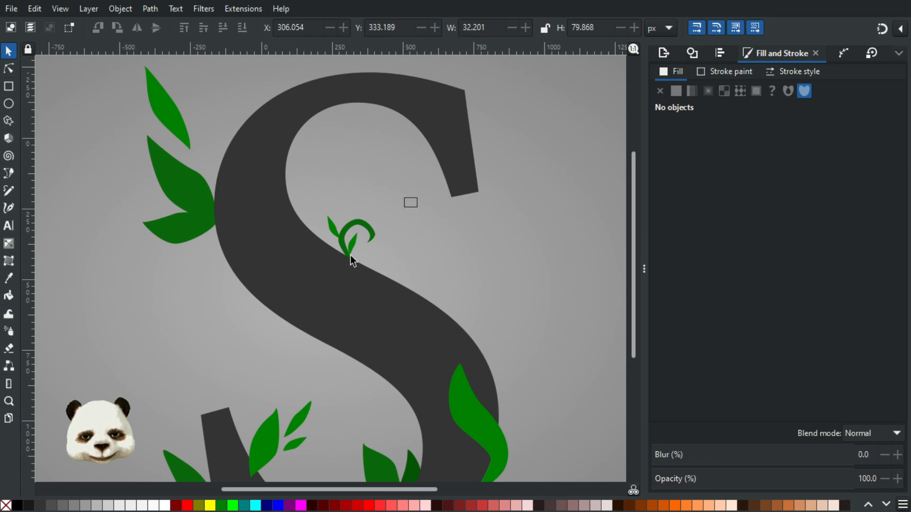
Step: Delete the leafy tendril to judge the lettering without it, then undo the deletion and review the whole design
left_click(350, 255)
key("Delete")
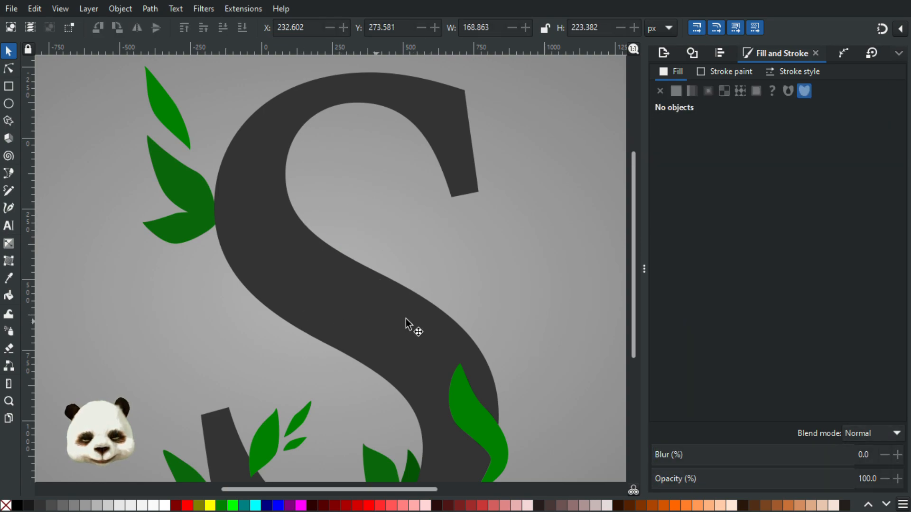
scroll(405, 318, "down", 3, "ctrl")
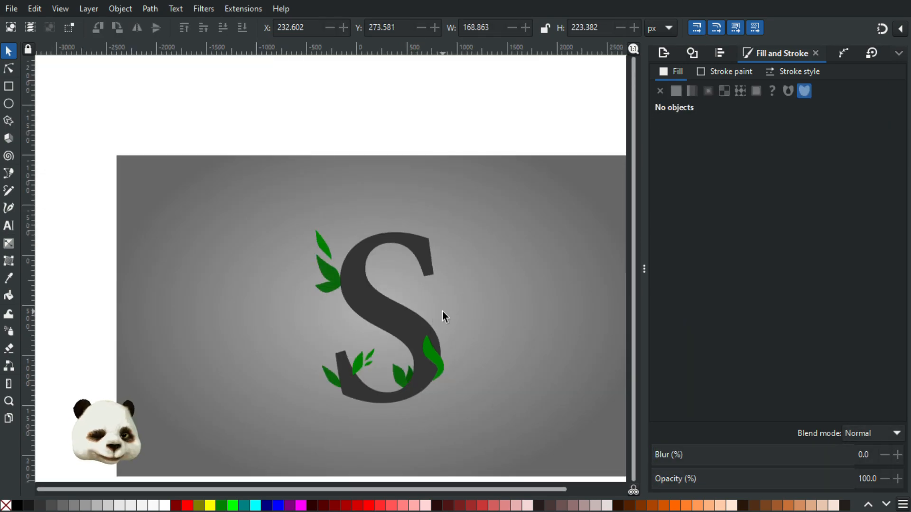
key("ctrl+z")
scroll(442, 311, "down", 2, "ctrl")
scroll(473, 319, "down", 2, "ctrl")
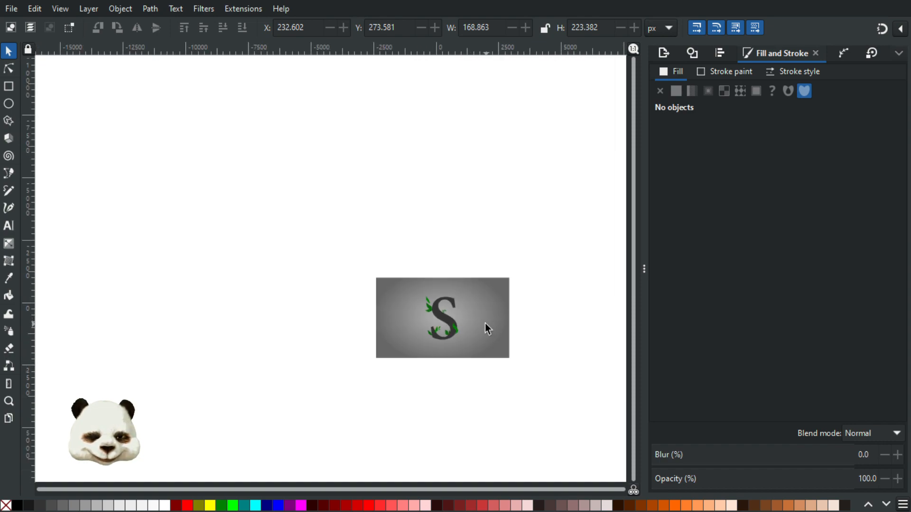
scroll(474, 327, "up", 2, "ctrl")
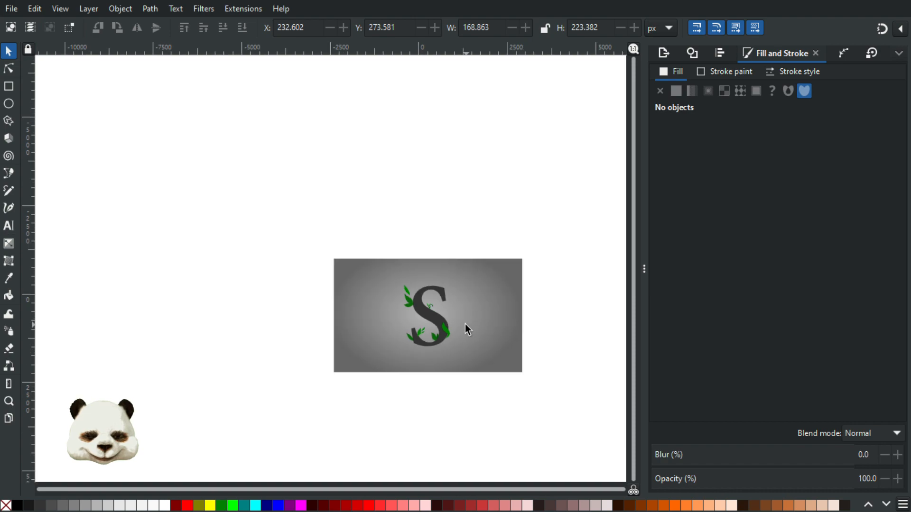
scroll(461, 323, "up", 1, "ctrl")
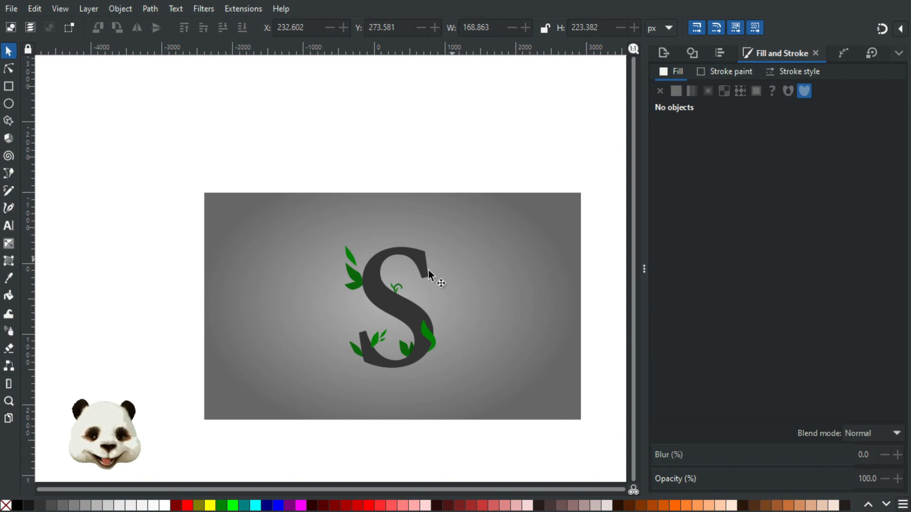
scroll(429, 269, "up", 4)
scroll(424, 239, "down", 1)
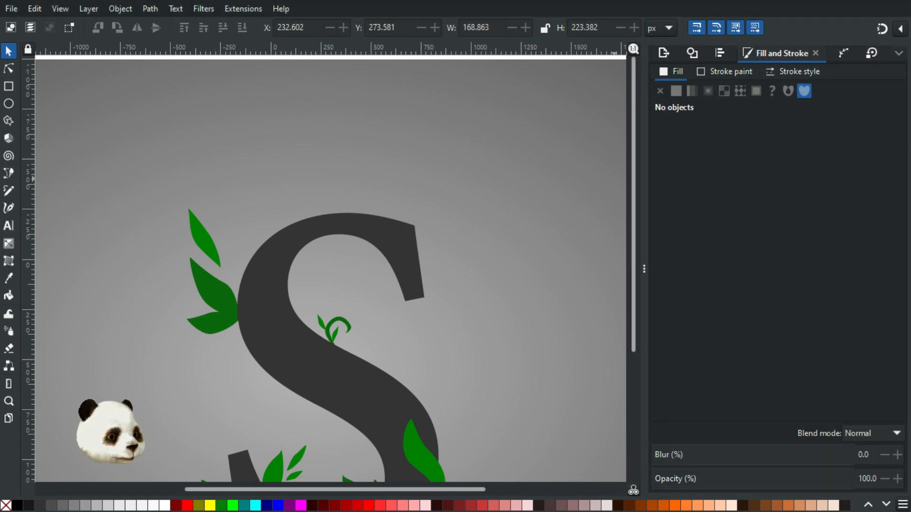
key("ctrl+a")
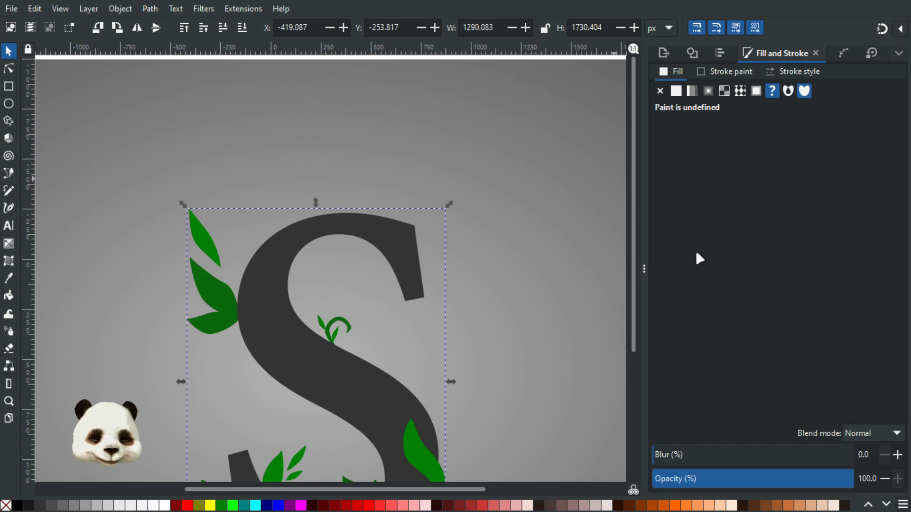
left_click(516, 195)
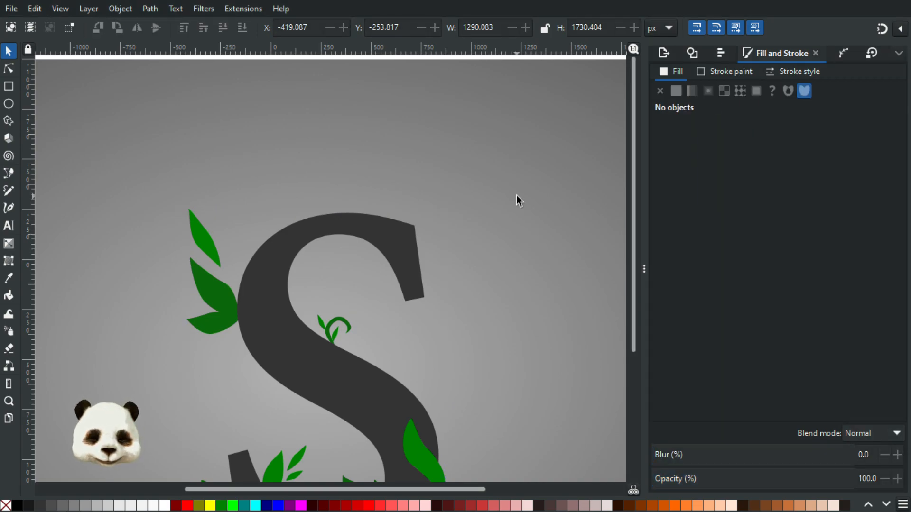
key("b")
scroll(468, 214, "up", 2)
left_click(370, 186)
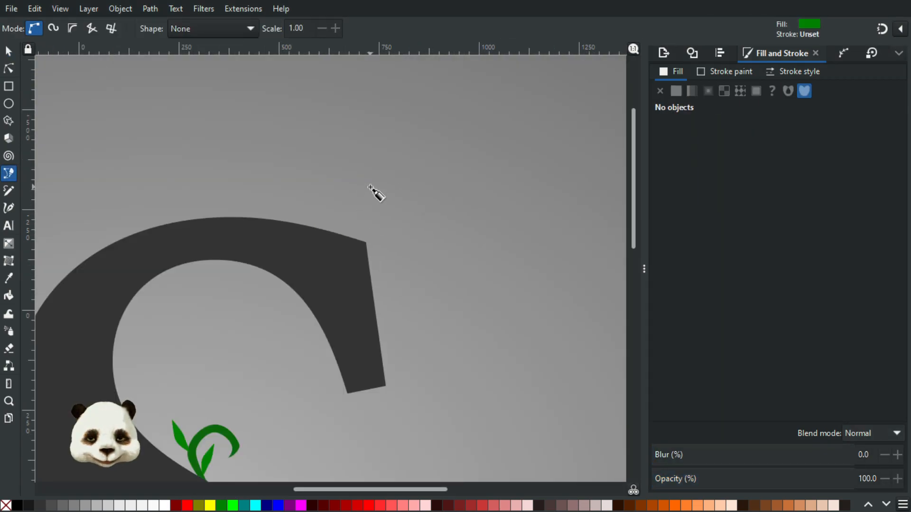
key("Escape")
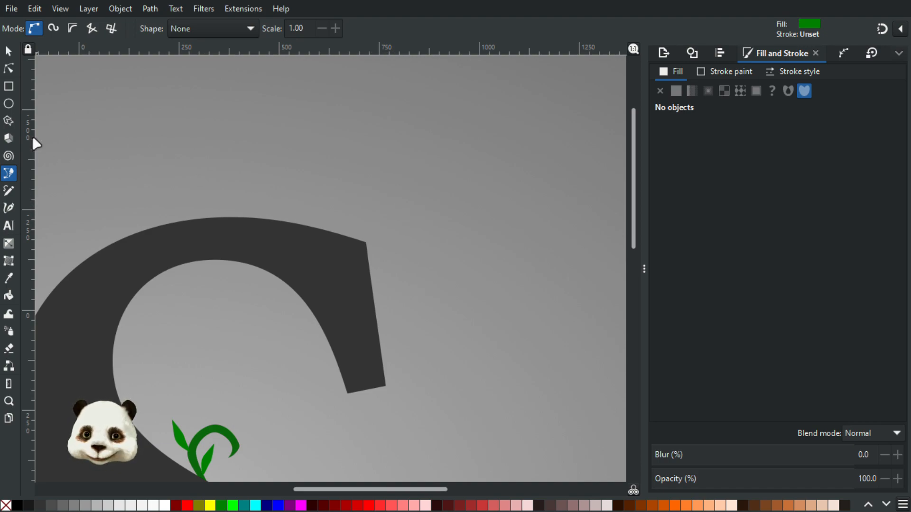
Step: Draw a circle about 120 px in diameter touching the S's upper-right tip and fill it with orange e0a249
left_click(9, 104)
mouse_move(364, 195)
left_mouse_down()
mouse_move(424, 242)
mouse_move(418, 255)
left_mouse_up()
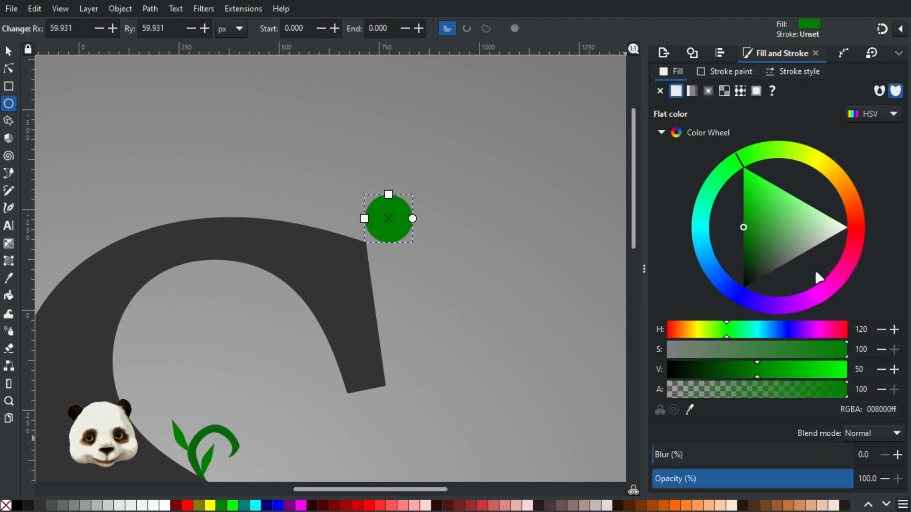
left_click_drag(827, 166, 850, 184)
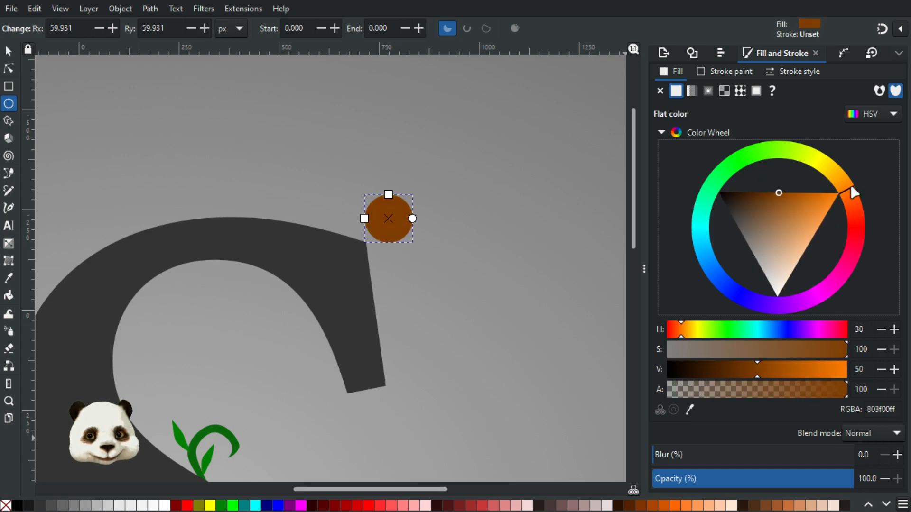
left_click(810, 215)
mouse_move(811, 215)
left_mouse_down()
mouse_move(812, 207)
mouse_move(799, 216)
mouse_move(807, 218)
left_mouse_up()
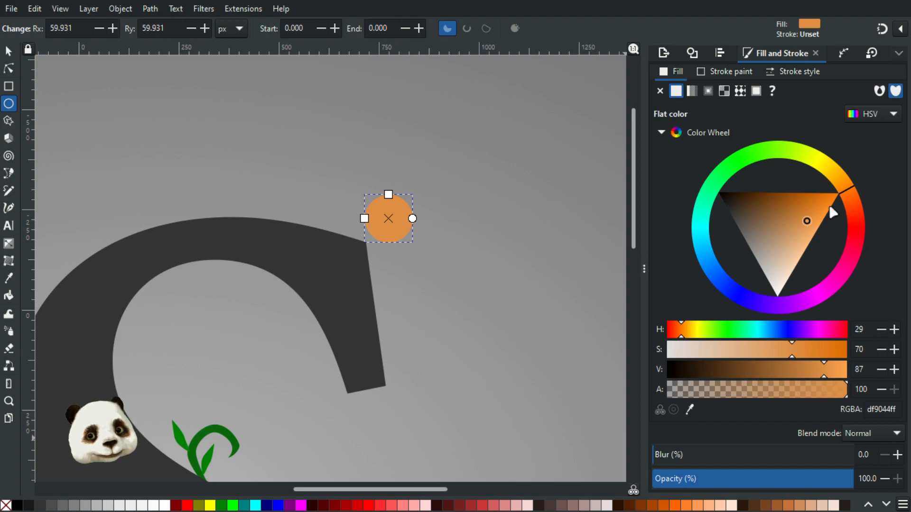
left_click(844, 182)
left_click(844, 186)
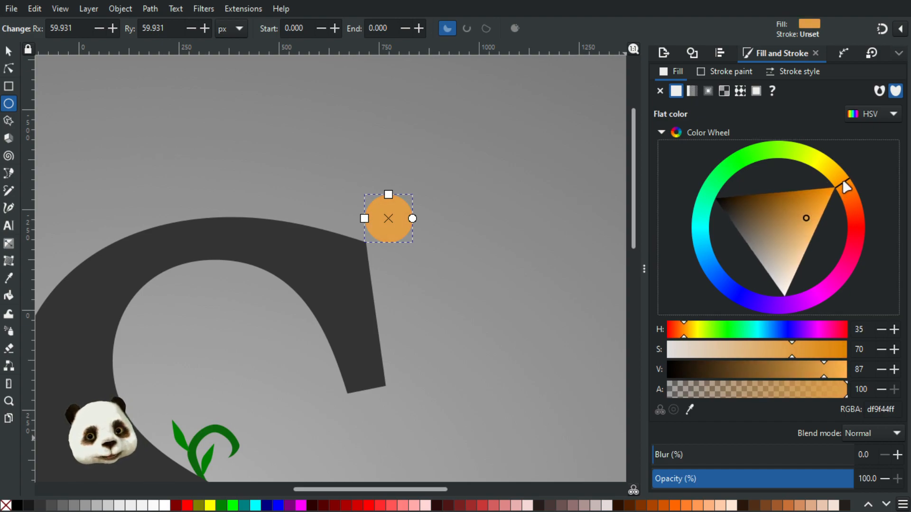
left_click(814, 213)
left_click_drag(814, 212, 812, 218)
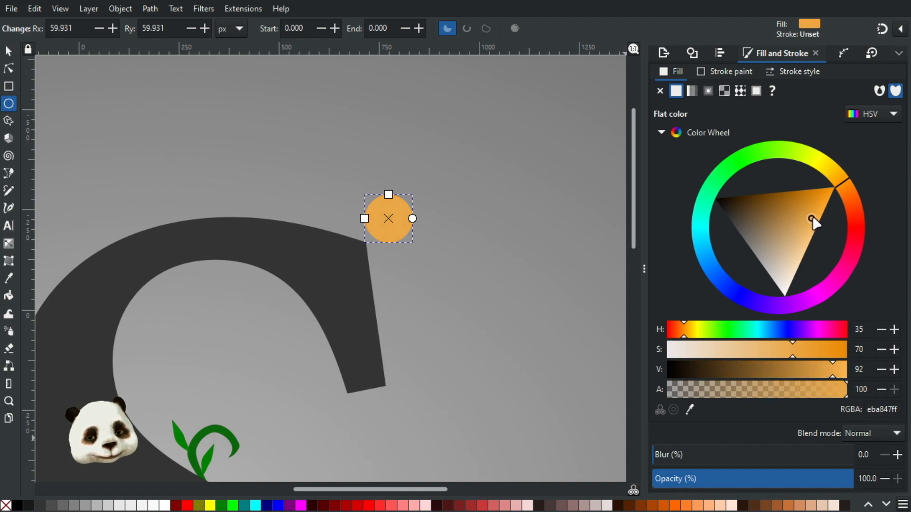
mouse_move(794, 356)
left_mouse_down()
mouse_move(805, 356)
mouse_move(789, 357)
left_mouse_up()
left_click_drag(835, 374, 825, 371)
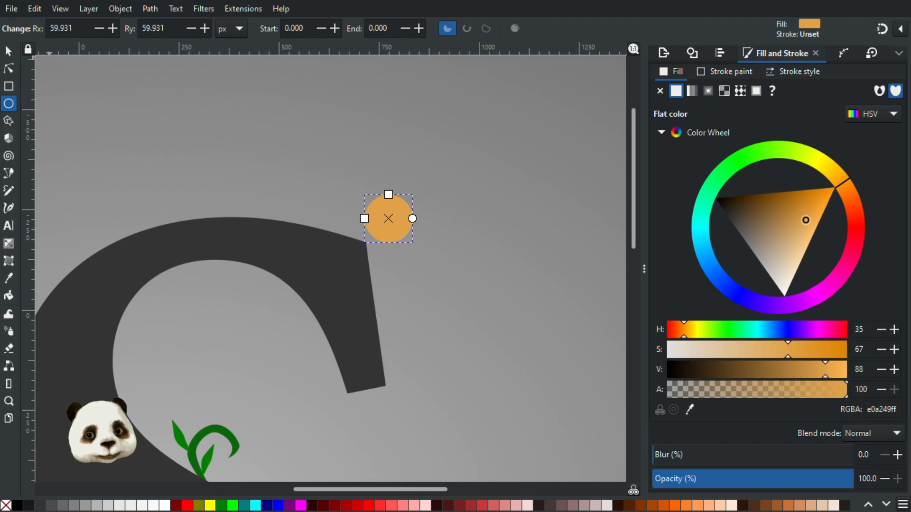
left_click(9, 51)
left_click(451, 149)
Step: Draw a closed, curved petal about 380 by 320 px with the Pen tool, extending diagonally up and right from the orange circle
scroll(458, 150, "down", 5)
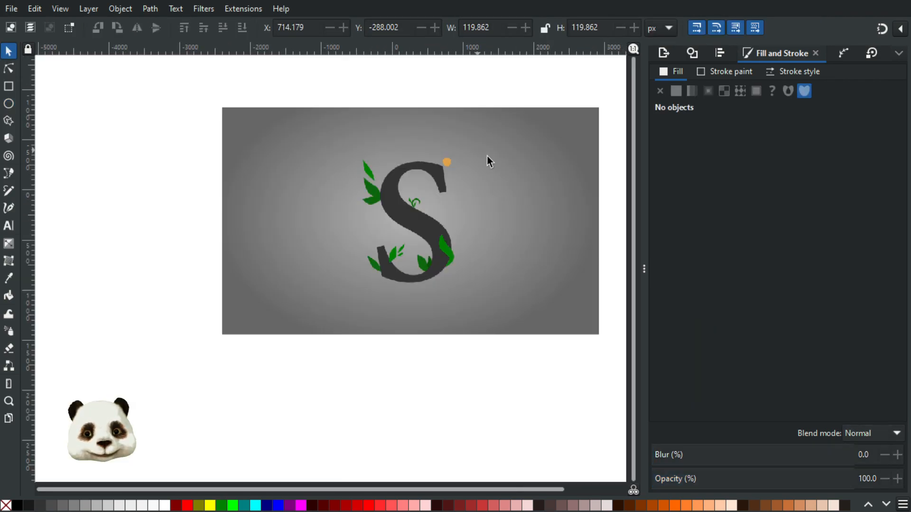
scroll(463, 159, "up", 4)
key("b")
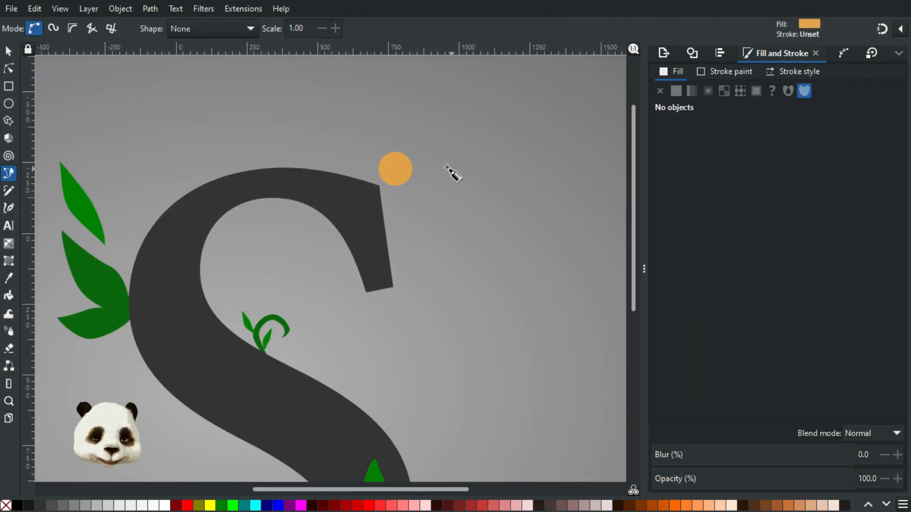
scroll(444, 156, "up", 3)
left_click_drag(437, 218, 420, 268)
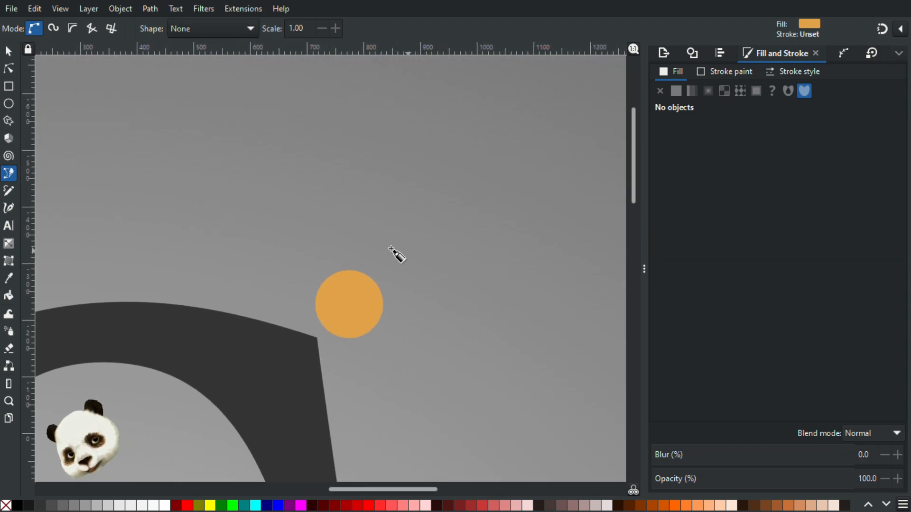
left_click(364, 279)
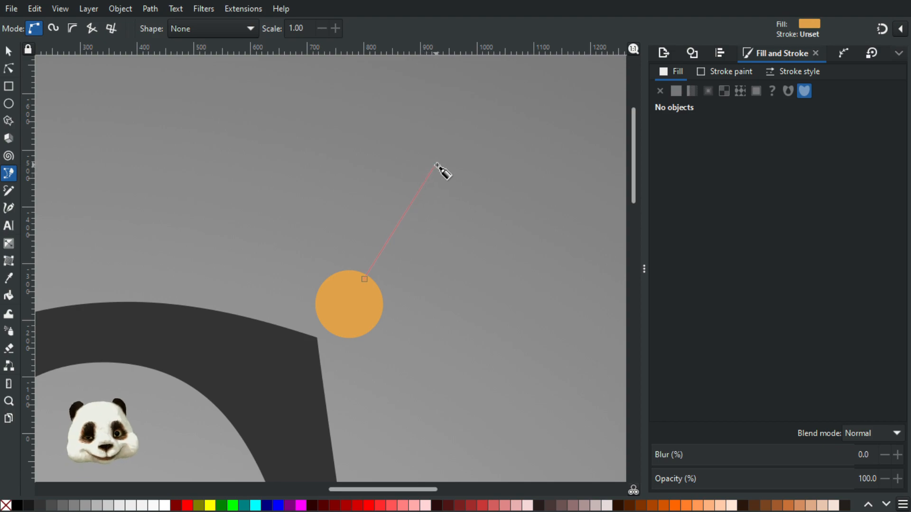
left_click_drag(418, 198, 391, 254)
left_click_drag(414, 204, 452, 180)
left_click_drag(511, 176, 522, 184)
left_click_drag(434, 268, 403, 283)
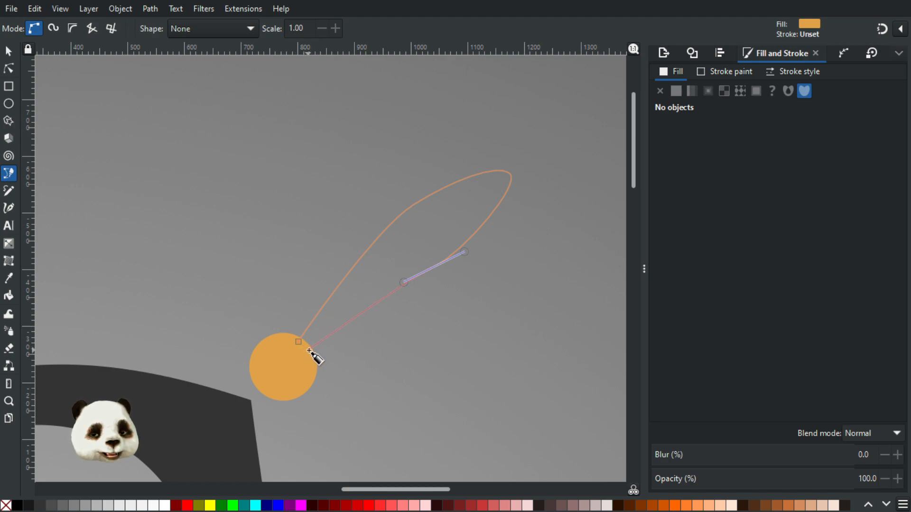
left_click_drag(306, 351, 304, 325)
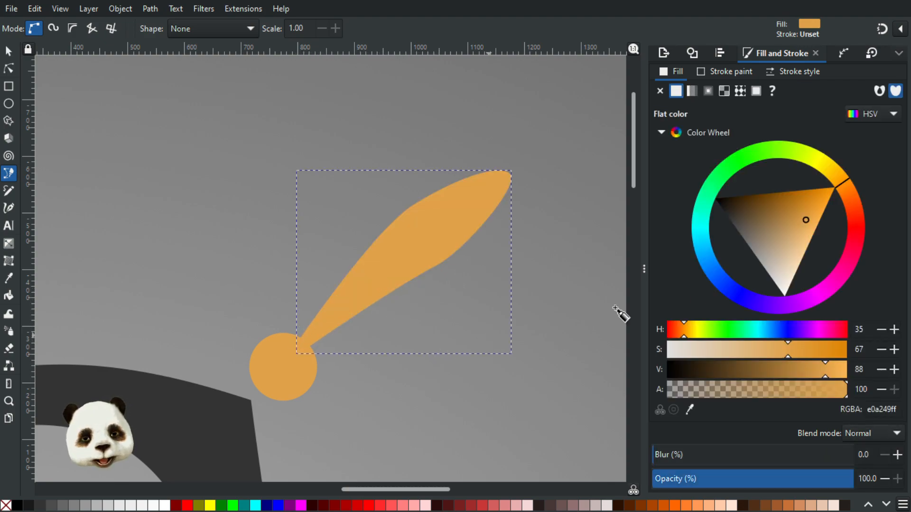
Step: Fill the petal with the soft pink e08188
left_click(856, 216)
mouse_move(860, 236)
left_mouse_down()
mouse_move(824, 295)
mouse_move(859, 255)
mouse_move(853, 268)
left_mouse_up()
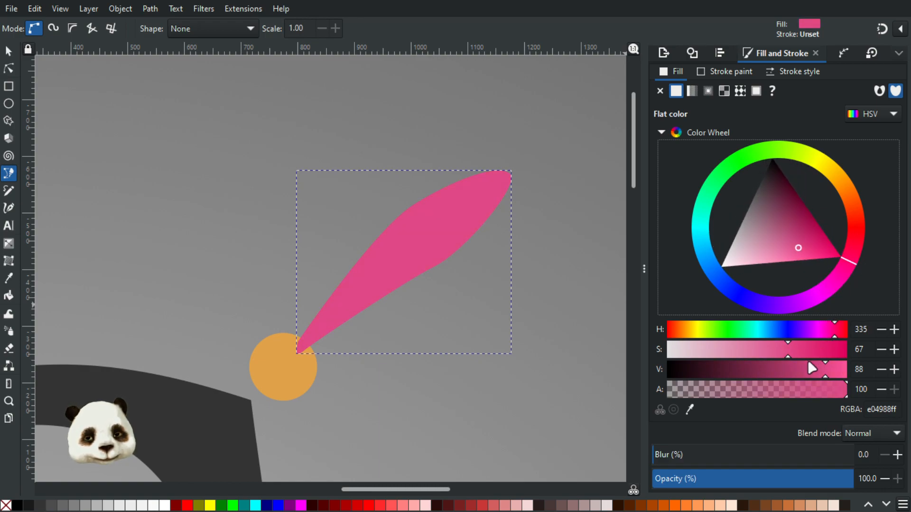
mouse_move(775, 351)
left_mouse_down()
mouse_move(763, 353)
mouse_move(770, 349)
left_mouse_up()
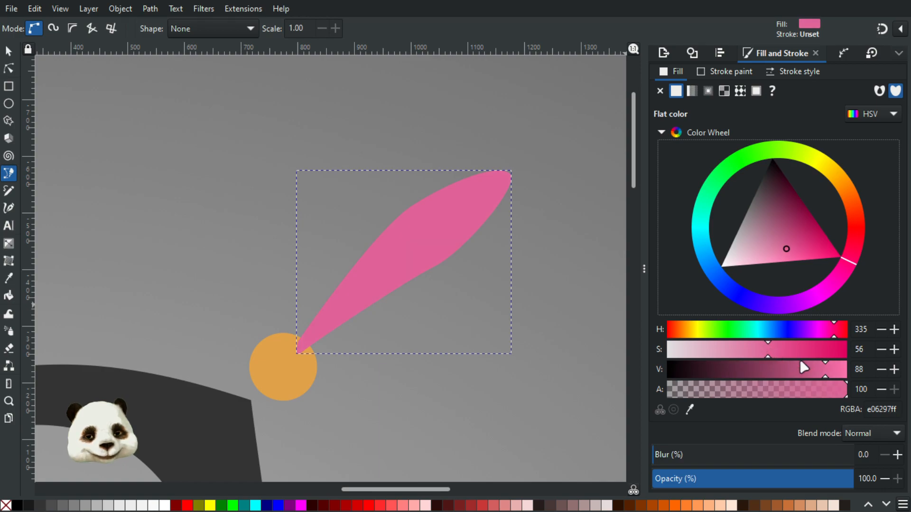
left_click_drag(852, 262, 862, 246)
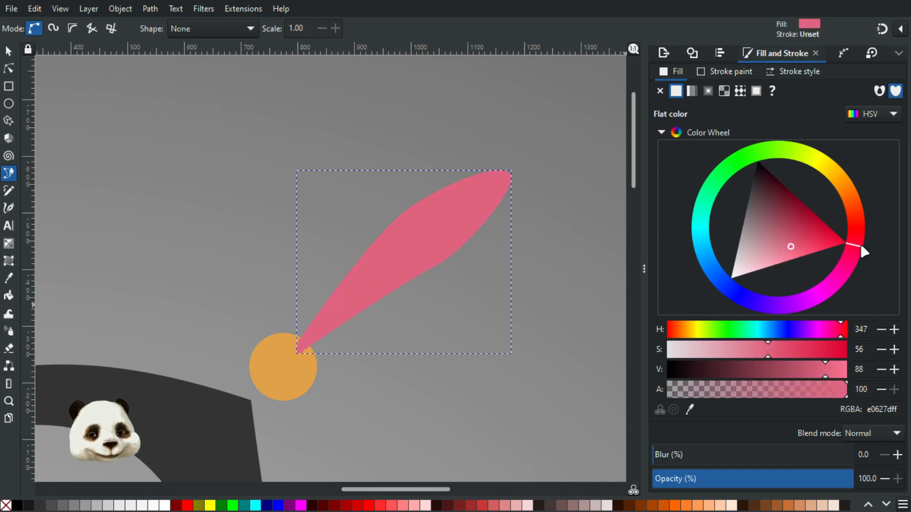
left_click_drag(780, 264, 769, 256)
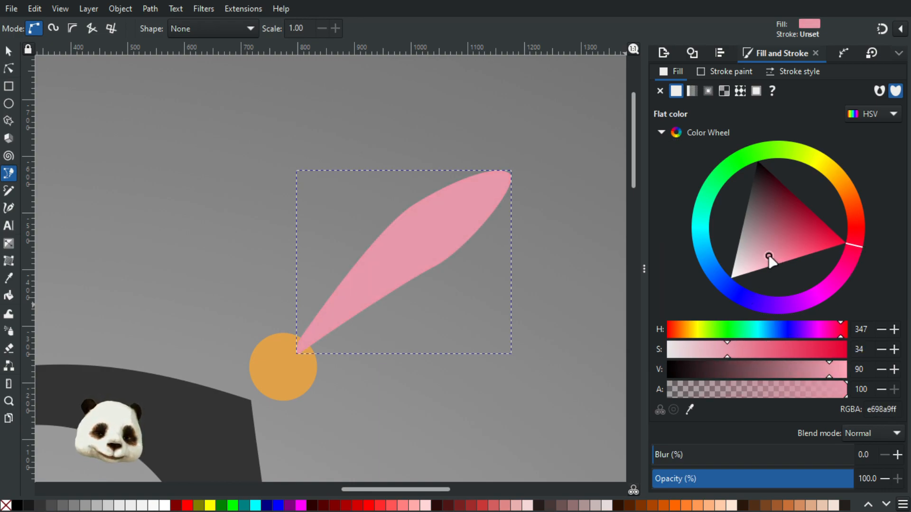
left_click_drag(854, 247, 865, 235)
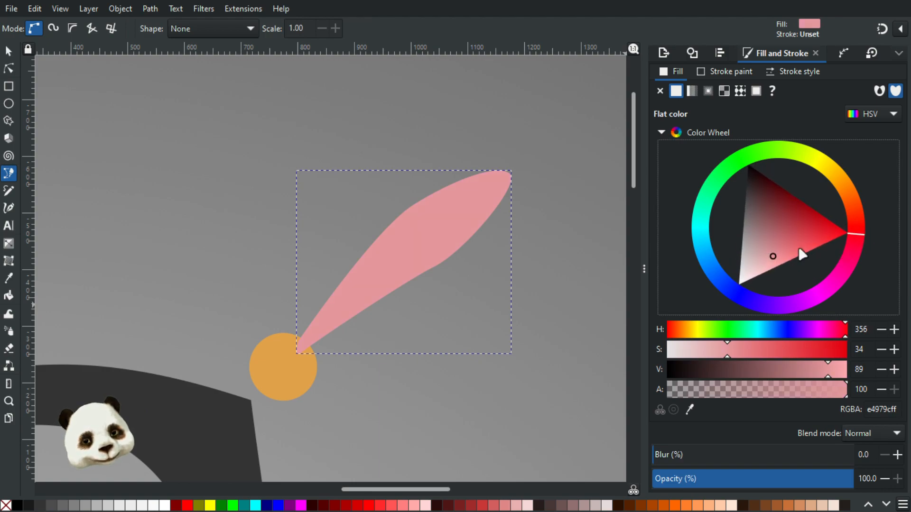
left_click_drag(790, 250, 780, 252)
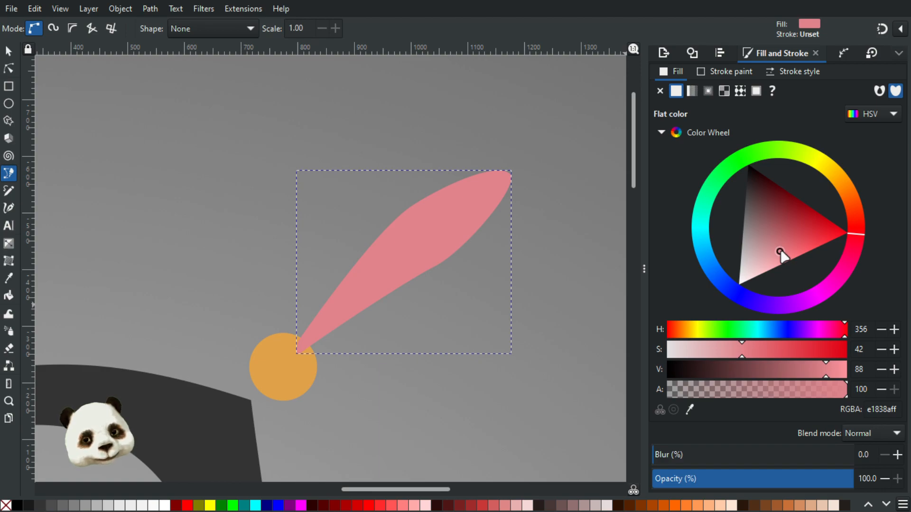
scroll(431, 338, "down", 3)
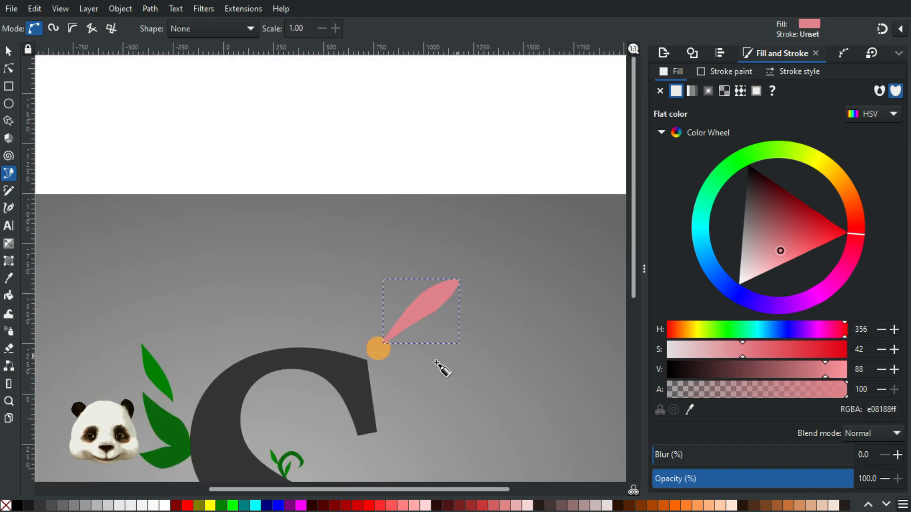
scroll(451, 357, "up", 2)
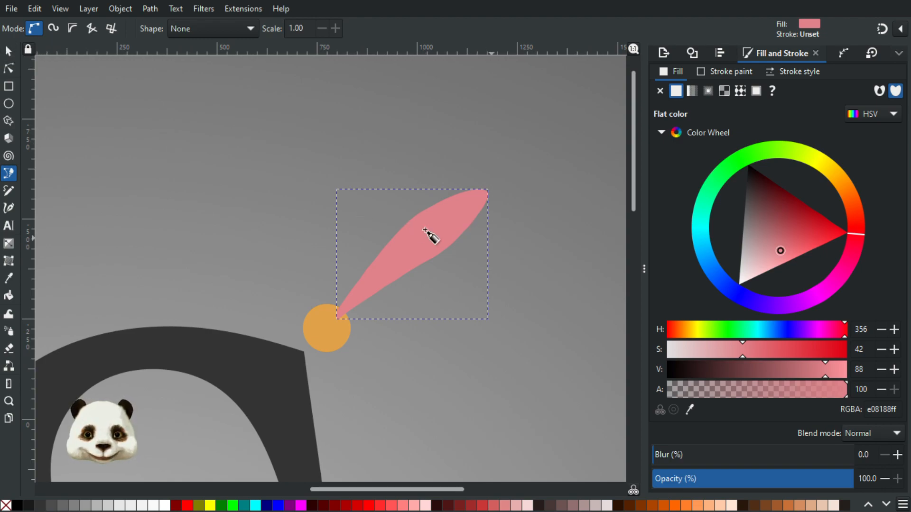
Step: Rotate the pink petal upright, seat its narrow base on the orange circle and place it behind the circle
left_click(9, 51)
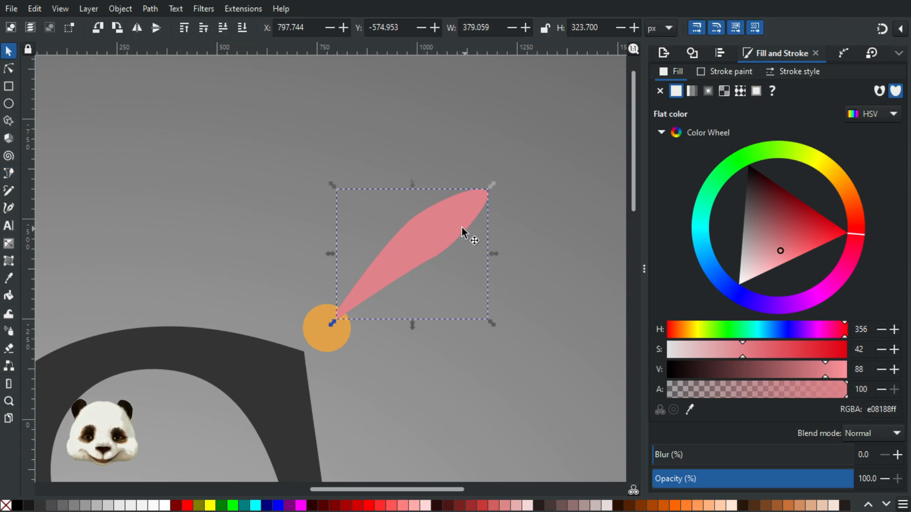
left_click_drag(464, 228, 446, 206)
left_click(442, 210)
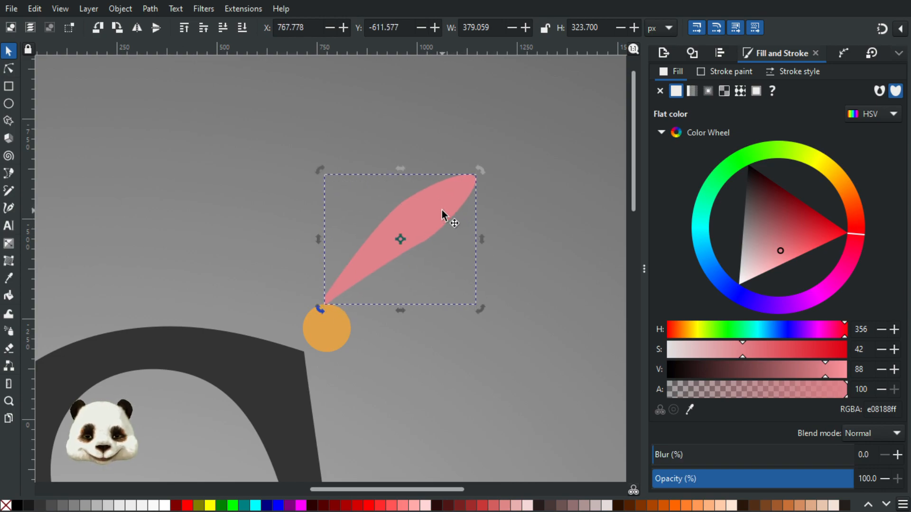
left_click(432, 207)
left_click(434, 206)
left_click_drag(479, 176, 331, 152)
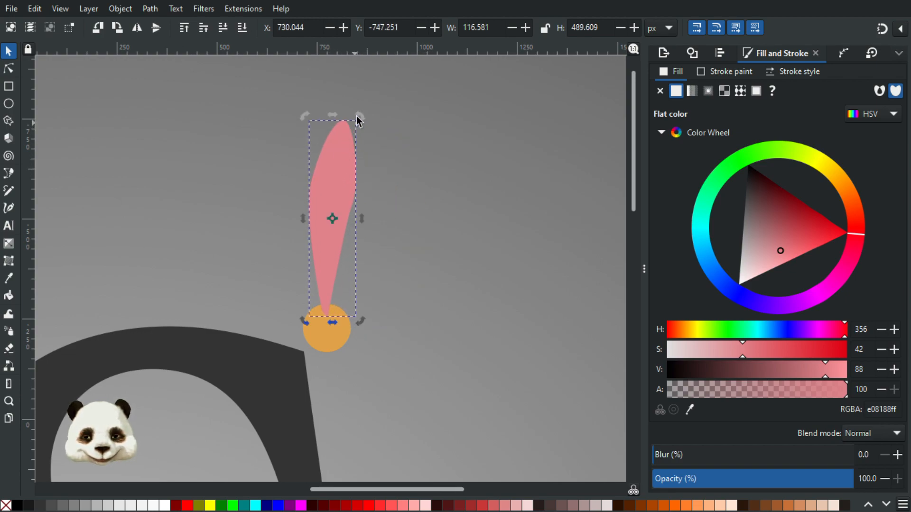
left_click_drag(357, 112, 357, 112)
left_click_drag(337, 167, 335, 166)
left_click(422, 201)
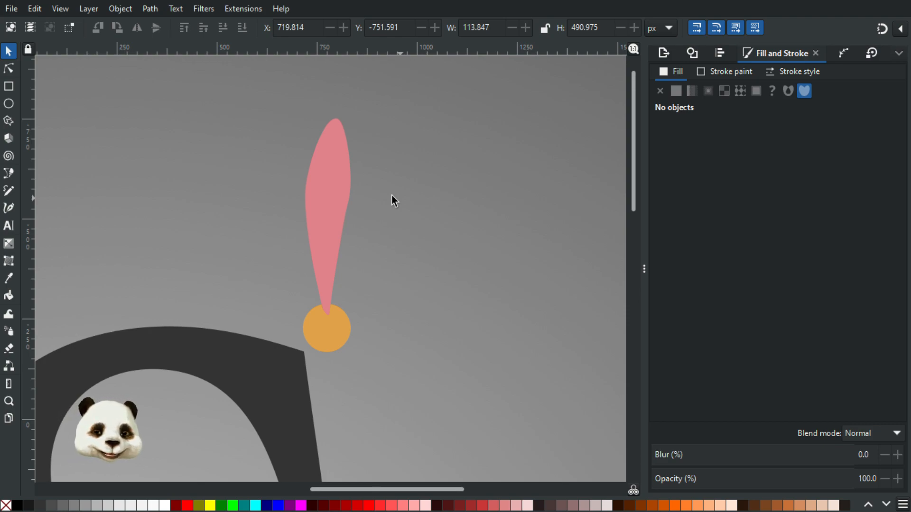
left_click(339, 167)
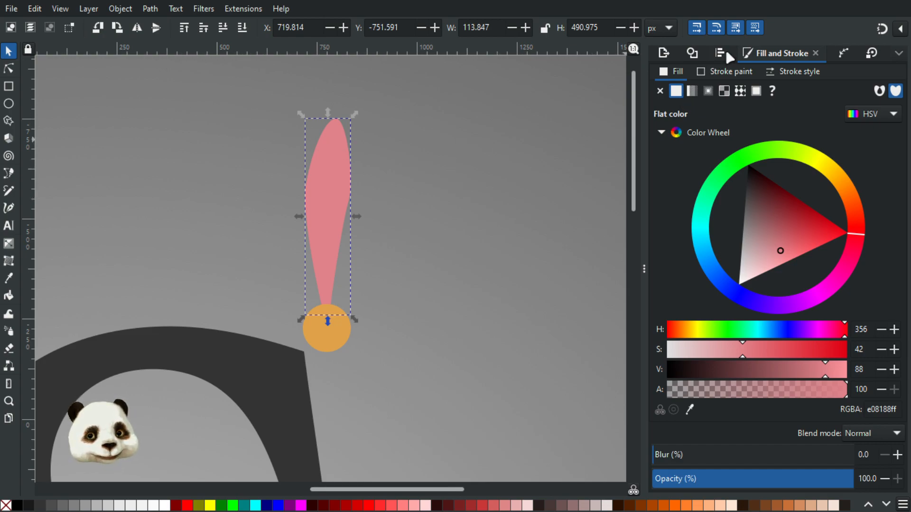
Step: Add the Rotate copies path effect to the upright petal
left_click(842, 52)
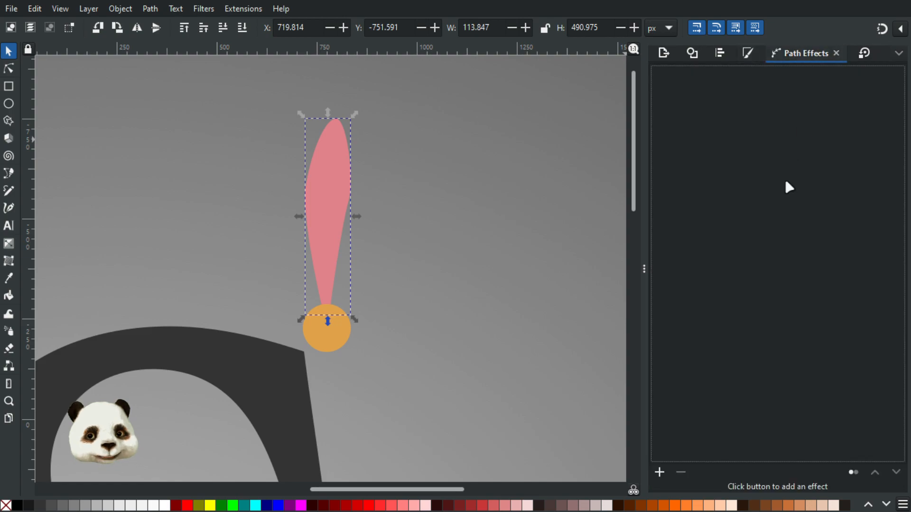
left_click(661, 469)
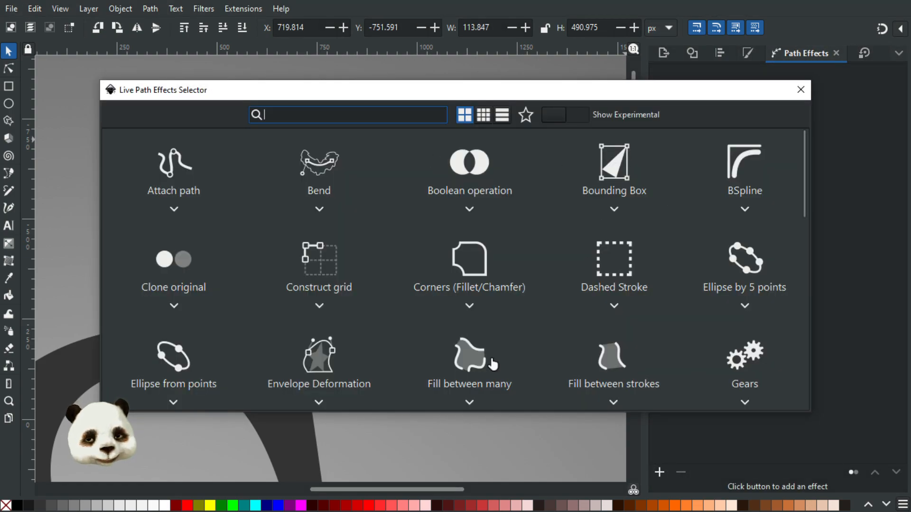
scroll(494, 364, "down", 5)
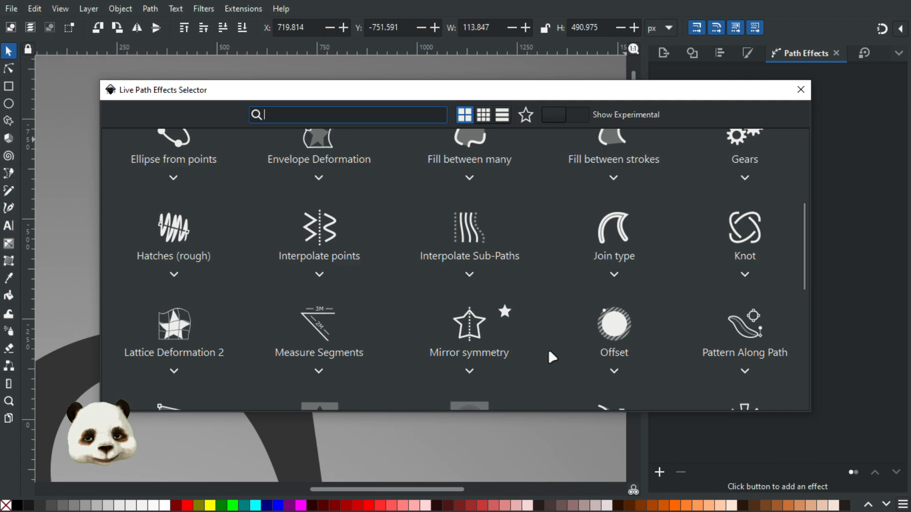
scroll(664, 325, "down", 3)
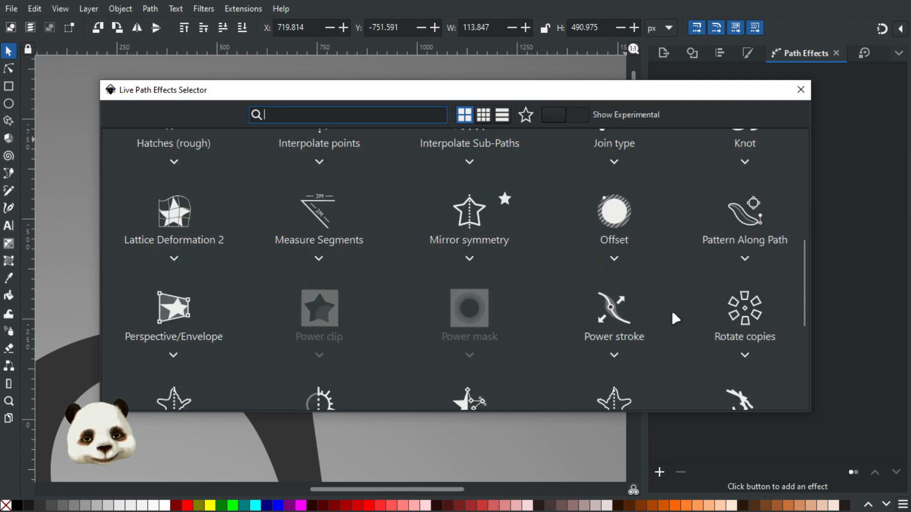
left_click(744, 258)
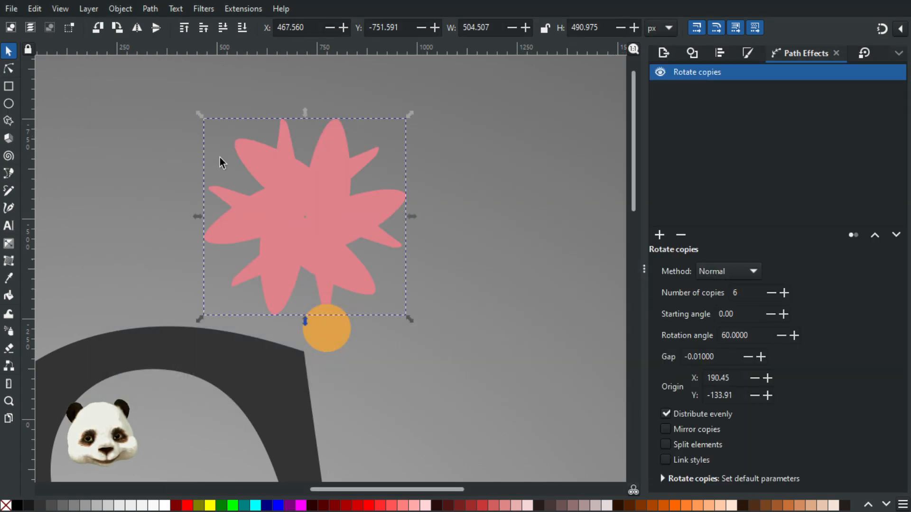
Step: Move the rotation origin of the petal copies to the centre of the orange circle
left_click(8, 69)
left_click_drag(305, 217, 327, 328)
key("shift+5")
left_click_drag(478, 302, 561, 226)
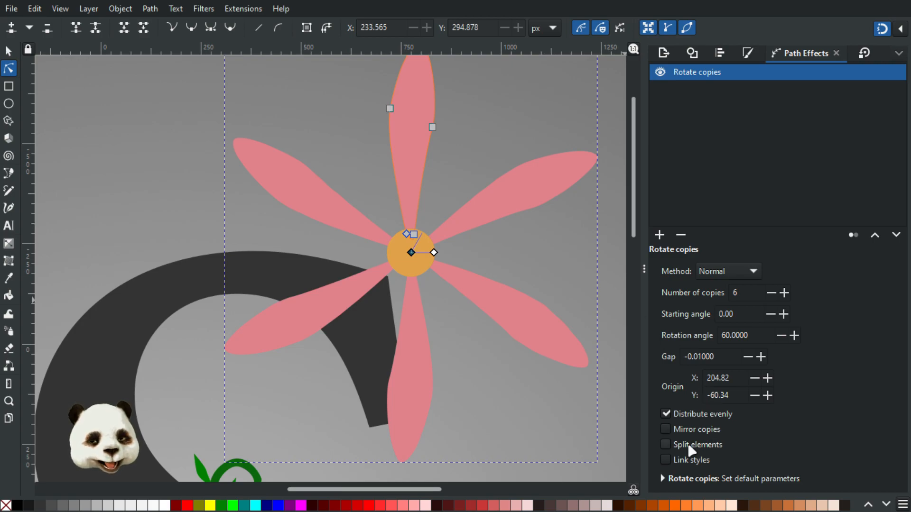
Step: Split the rotated copies into separate elements and bring the orange circle in front of all petals
left_click(666, 444)
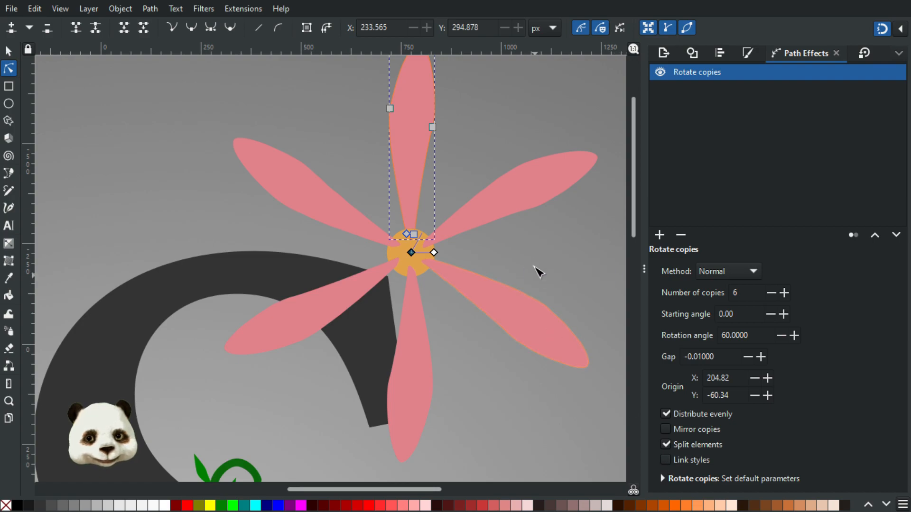
left_click(8, 50)
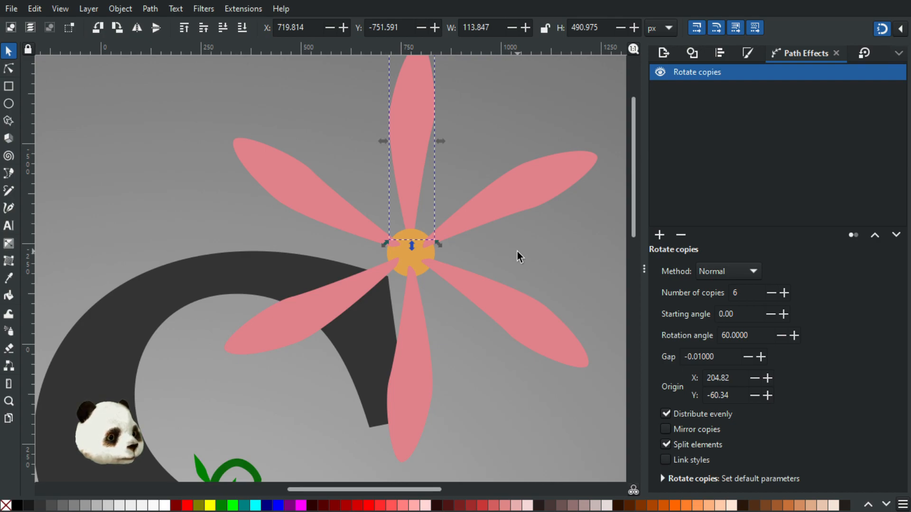
left_click(408, 255)
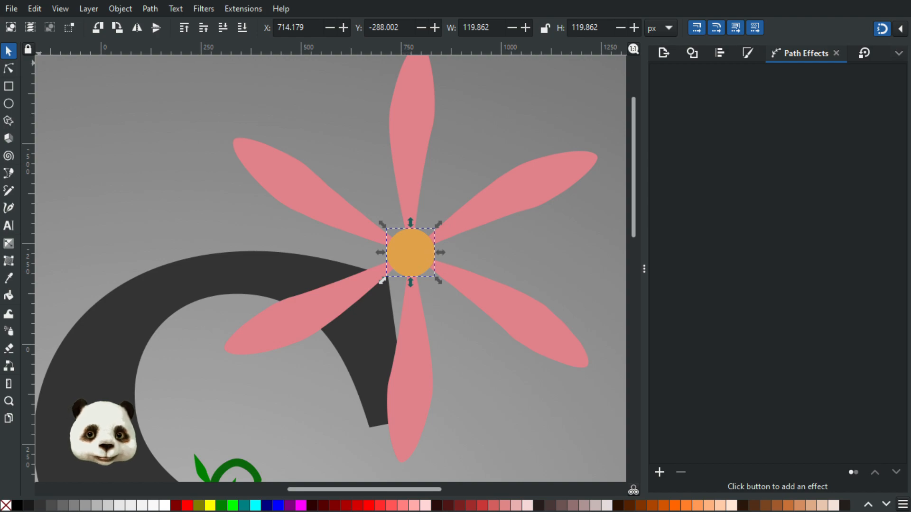
Step: Try moving a lower-edge node of the upper-right petal copy, then undo the change
left_click(12, 75)
left_click(523, 207)
scroll(565, 195, "up", 2)
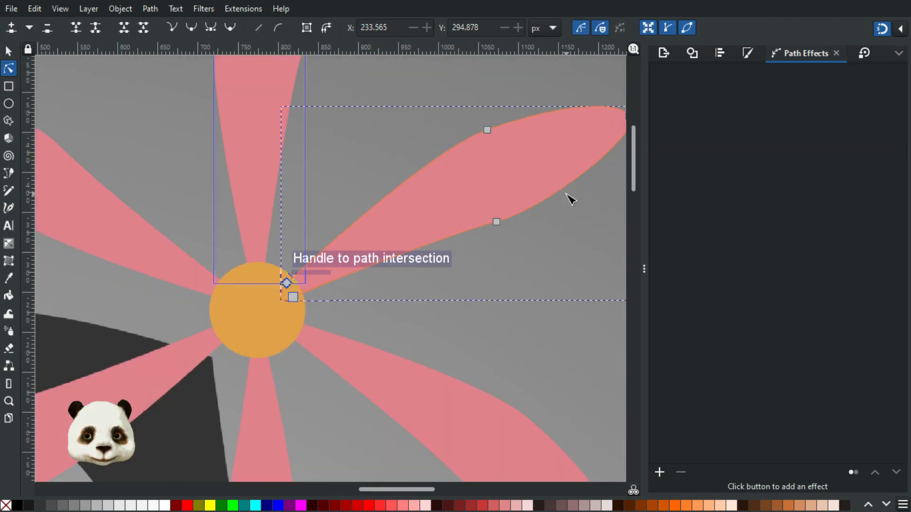
left_click_drag(475, 286, 409, 358)
left_click_drag(431, 292, 372, 212)
key("ctrl+z")
key("ctrl+z")
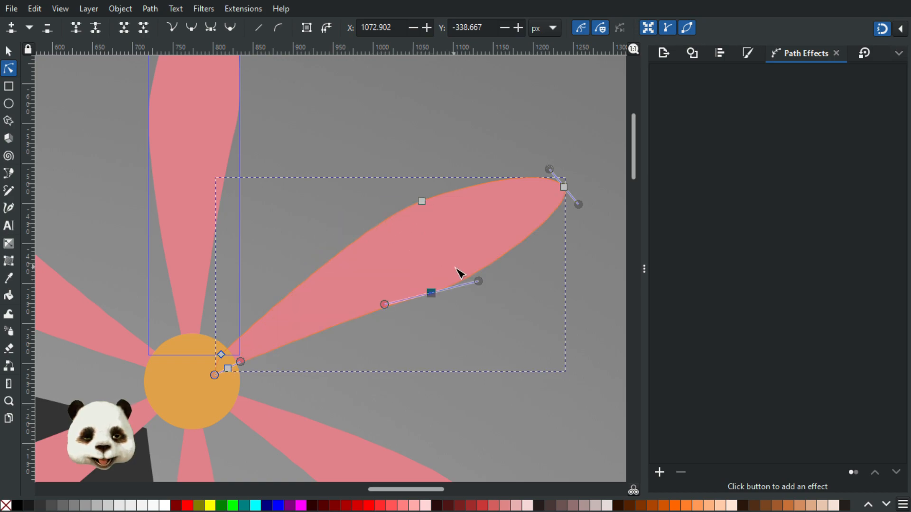
scroll(458, 269, "down", 4)
scroll(464, 266, "up", 3)
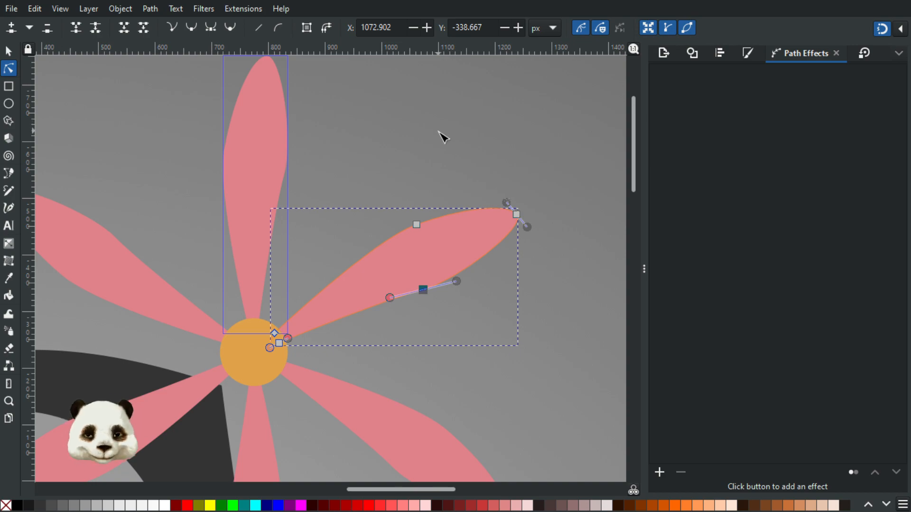
scroll(440, 152, "down", 2)
scroll(417, 240, "up", 1)
scroll(417, 244, "down", 1)
left_click(358, 238, "shift")
scroll(364, 244, "up", 1)
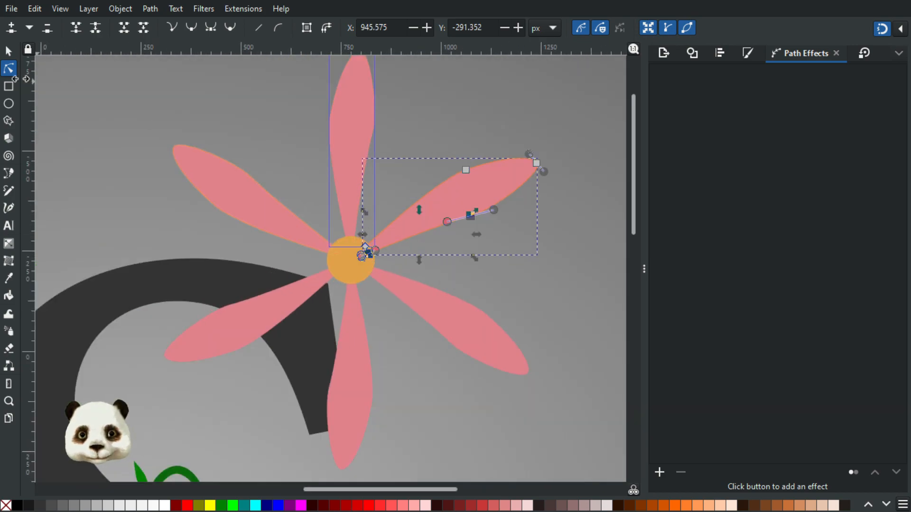
Step: Adjust the base nodes of the upright source petal to widen its base, keeping them within the orange circle
left_click(366, 197)
left_click(363, 241)
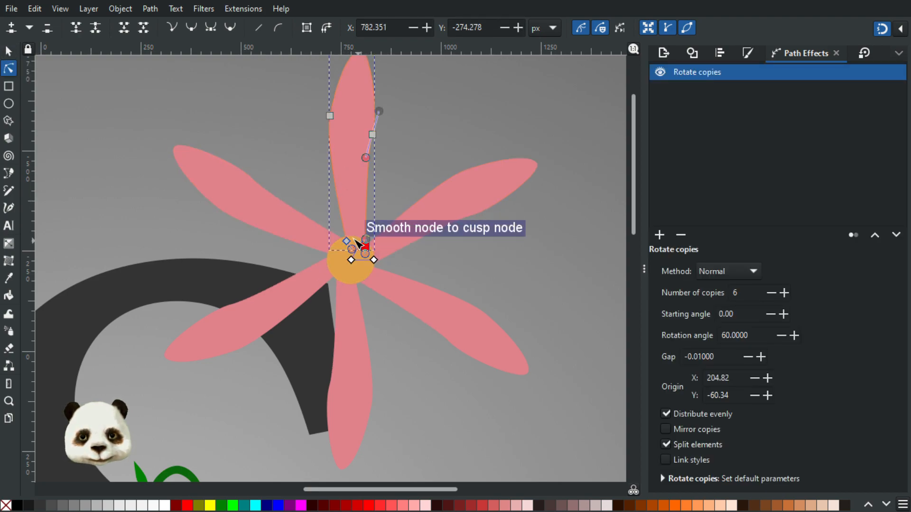
left_click(352, 236)
key("percent")
scroll(352, 240, "up", 4)
left_click_drag(296, 214, 256, 227)
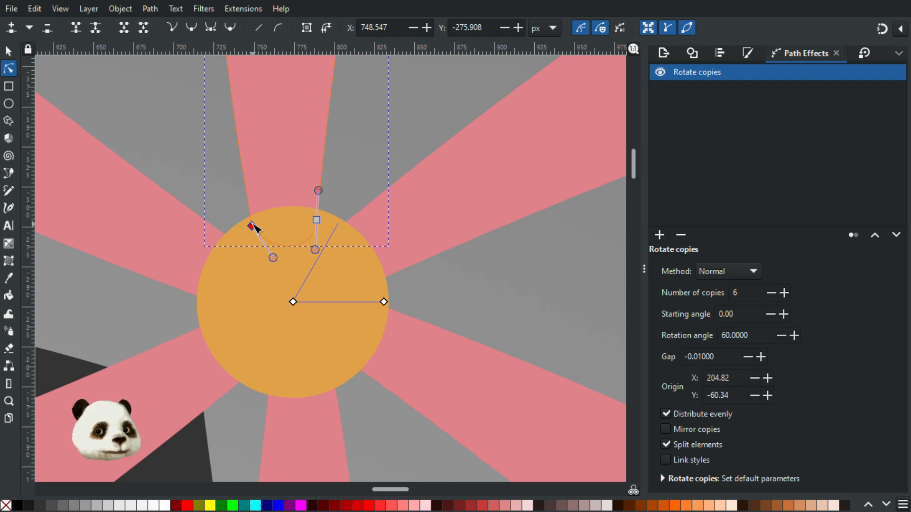
scroll(285, 231, "down", 4)
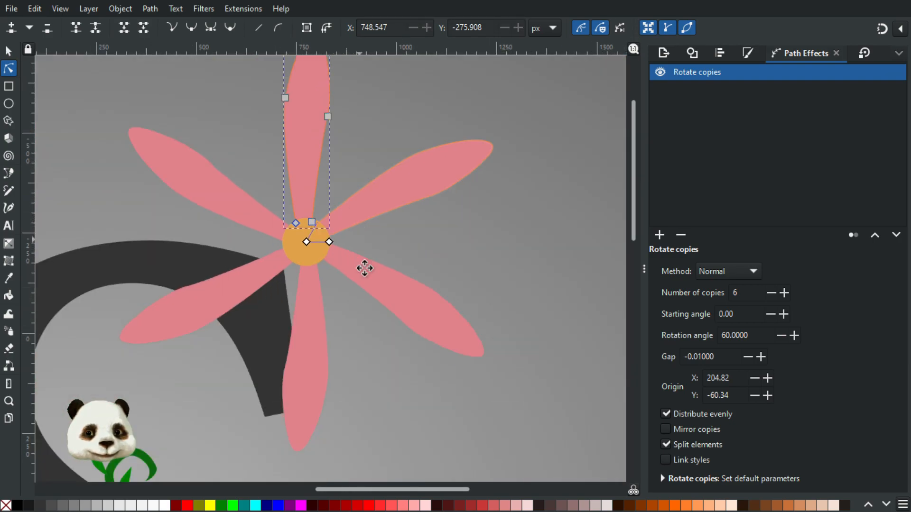
Step: Convert the petal with its Rotate copies effect into plain, editable paths
left_click(9, 51)
scroll(246, 240, "down", 4)
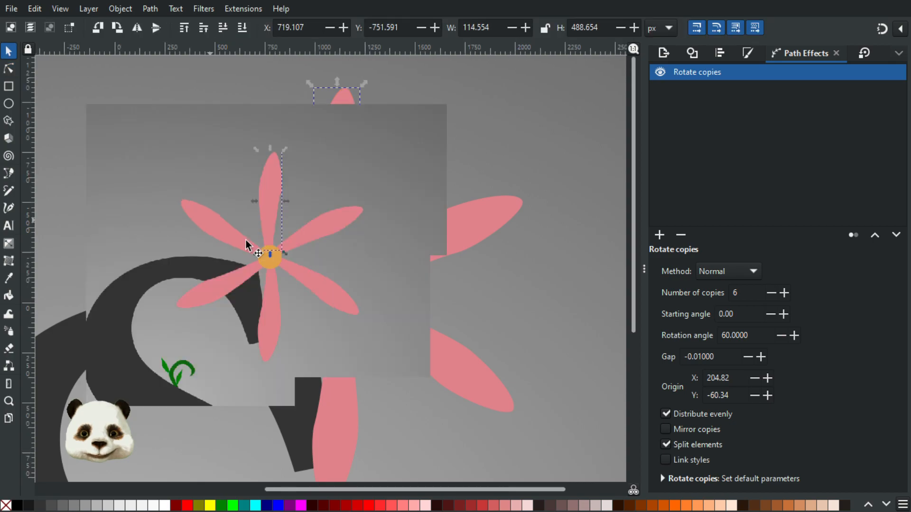
scroll(260, 255, "up", 2)
scroll(277, 231, "up", 2)
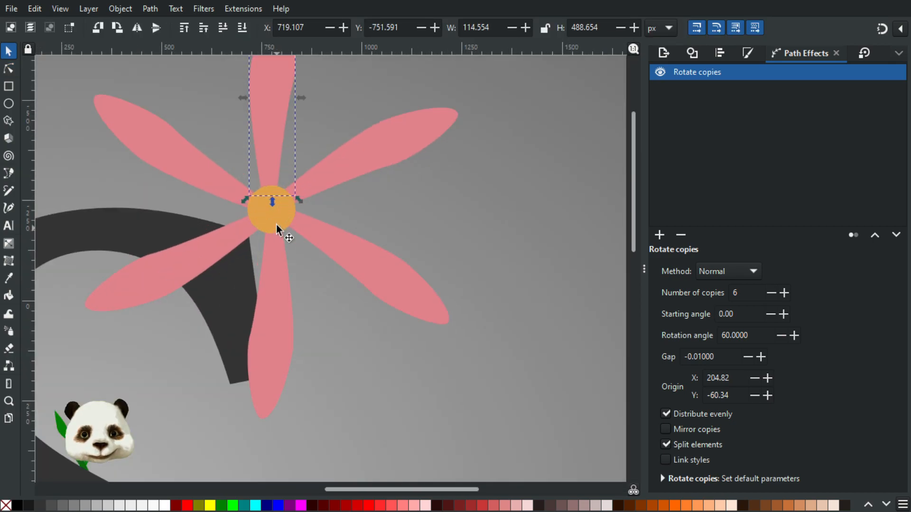
scroll(279, 229, "down", 1)
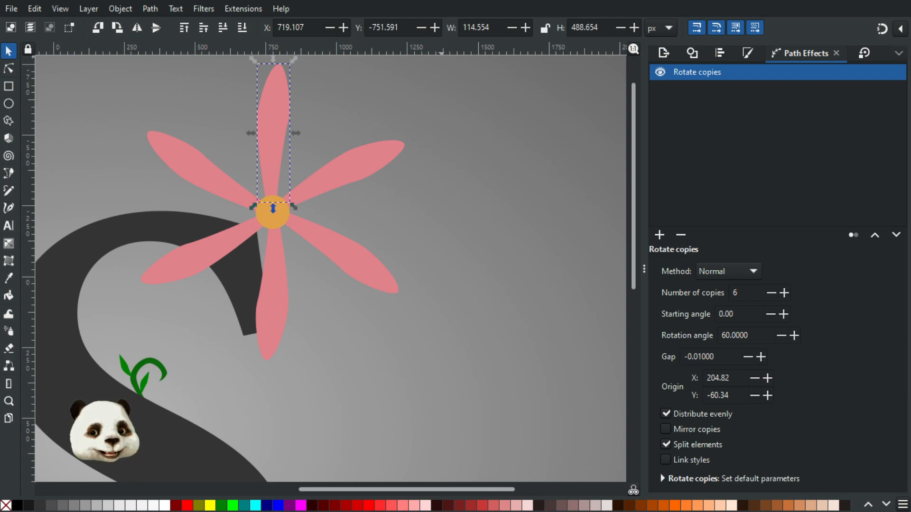
key("ctrl+shift+c")
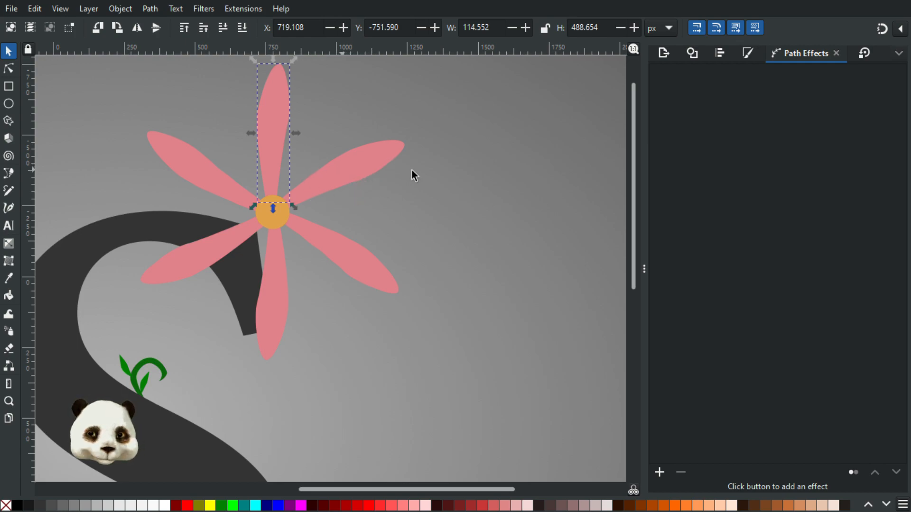
Step: Test node editing on the converted upper-right petal by shifting a lower-edge node, then undo the shift
left_click(346, 174)
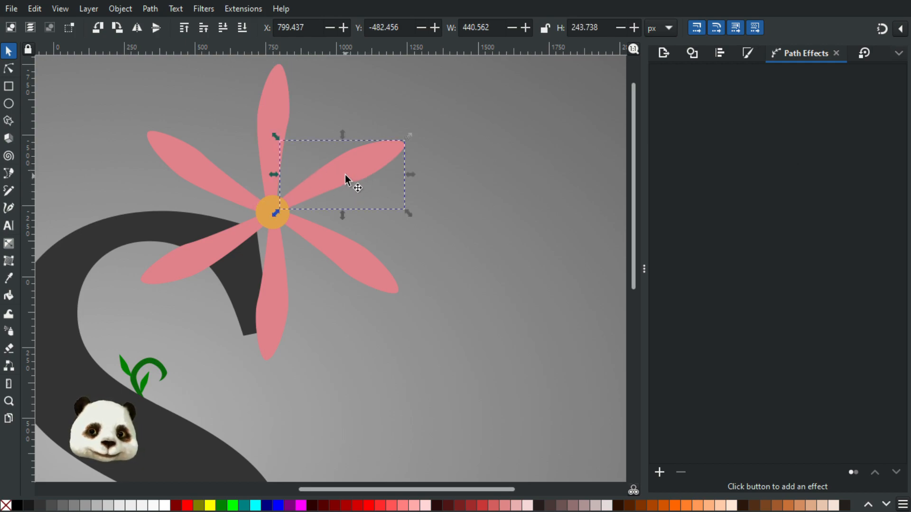
left_click(8, 68)
left_click_drag(358, 181, 368, 208)
key("ctrl+z")
scroll(357, 184, "up", 2)
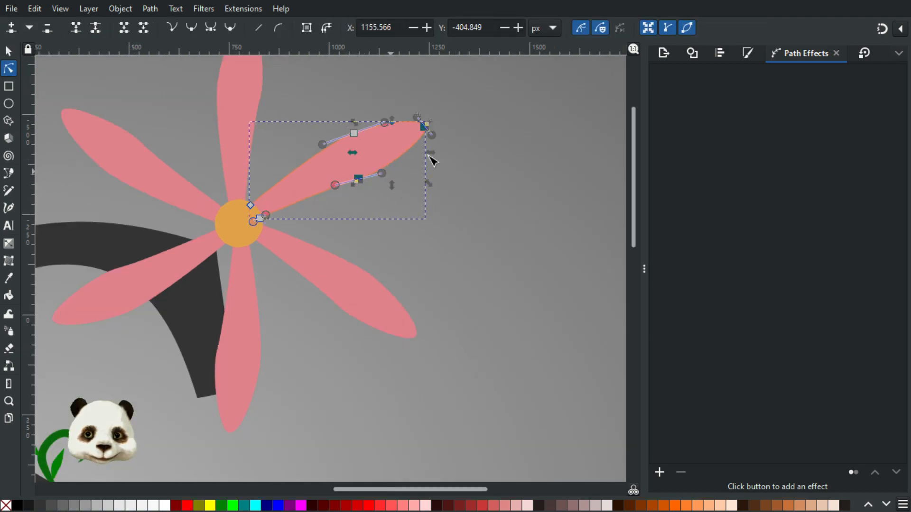
left_click_drag(431, 159, 470, 195)
scroll(470, 197, "down", 2)
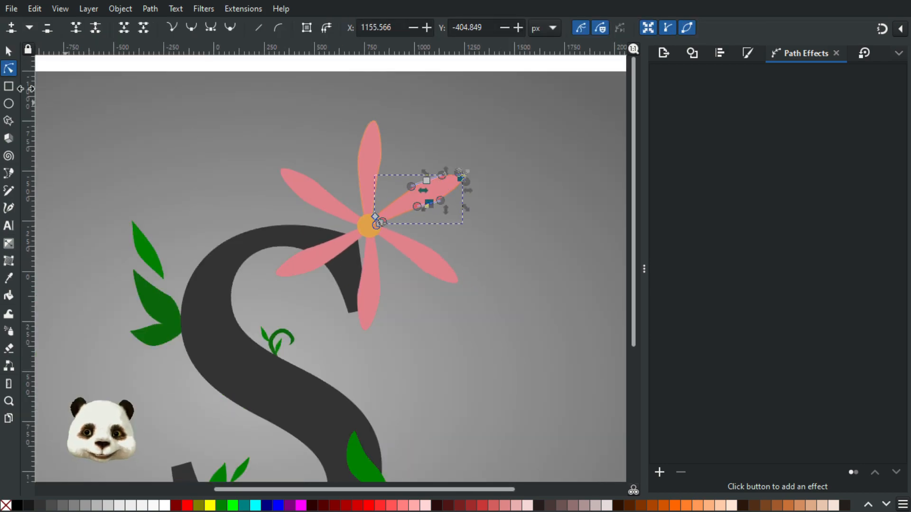
Step: Select all six pink petals without the orange circle and group them
key("s")
left_click(375, 159)
left_click(430, 206, "shift")
left_click(417, 258, "shift")
left_click(336, 260, "shift")
left_click(312, 196, "shift")
key("ctrl+g")
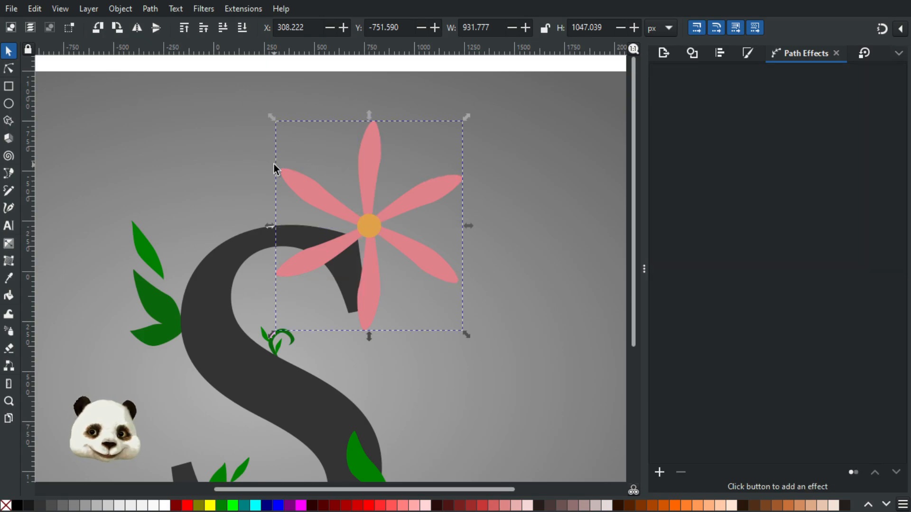
scroll(446, 220, "up", 2)
scroll(442, 194, "up", 2)
scroll(442, 193, "down", 2)
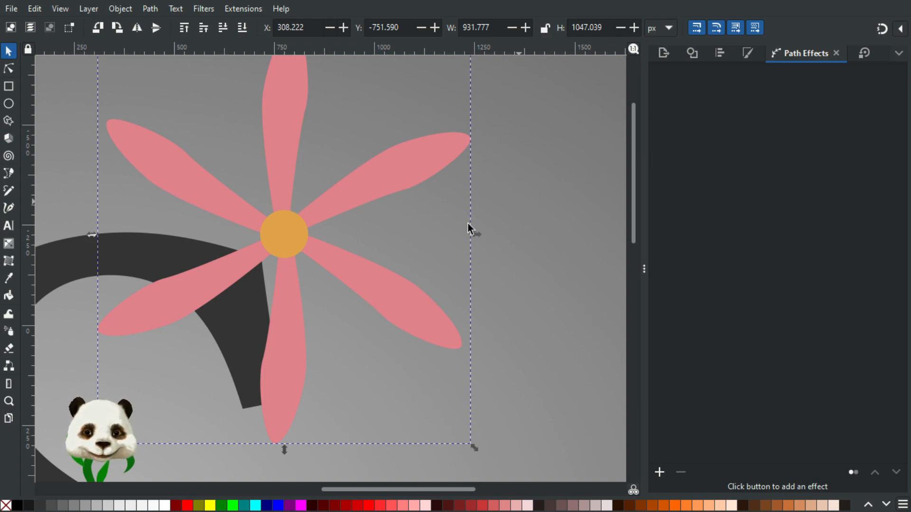
scroll(467, 223, "down", 2)
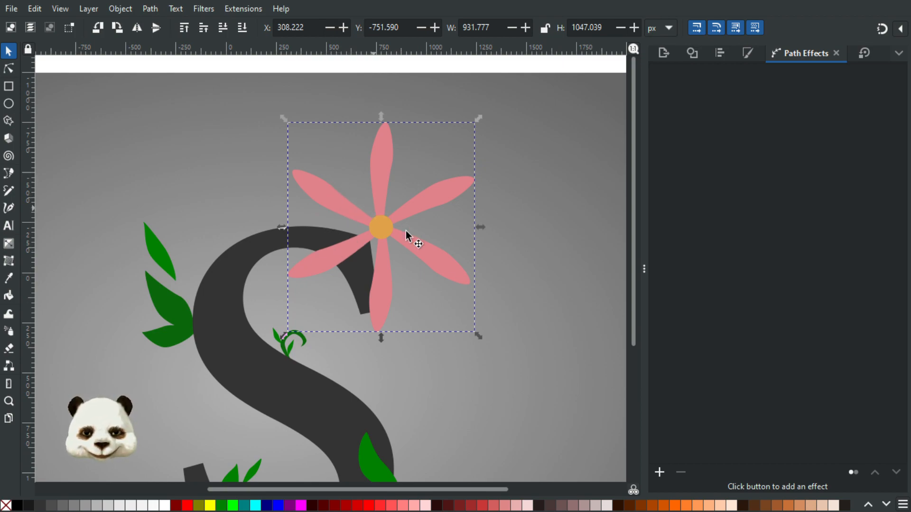
scroll(406, 233, "up", 4)
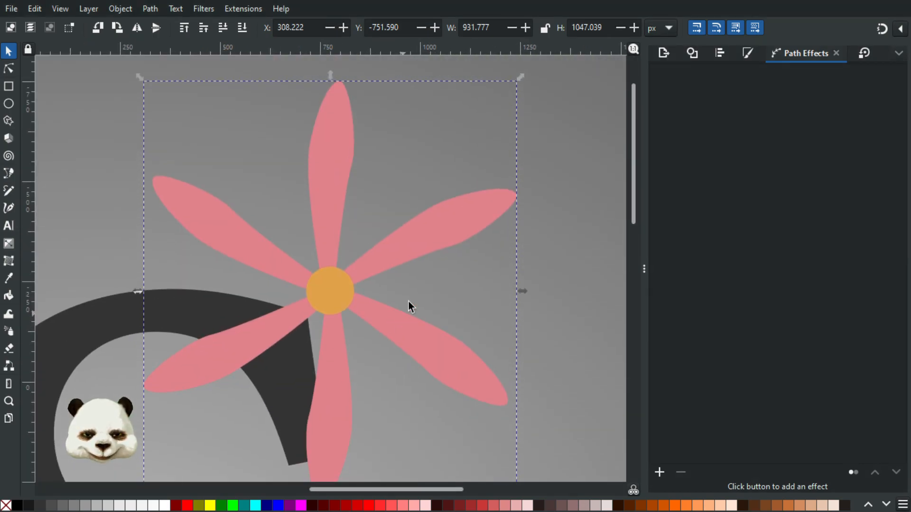
scroll(445, 351, "down", 6)
scroll(422, 335, "up", 4)
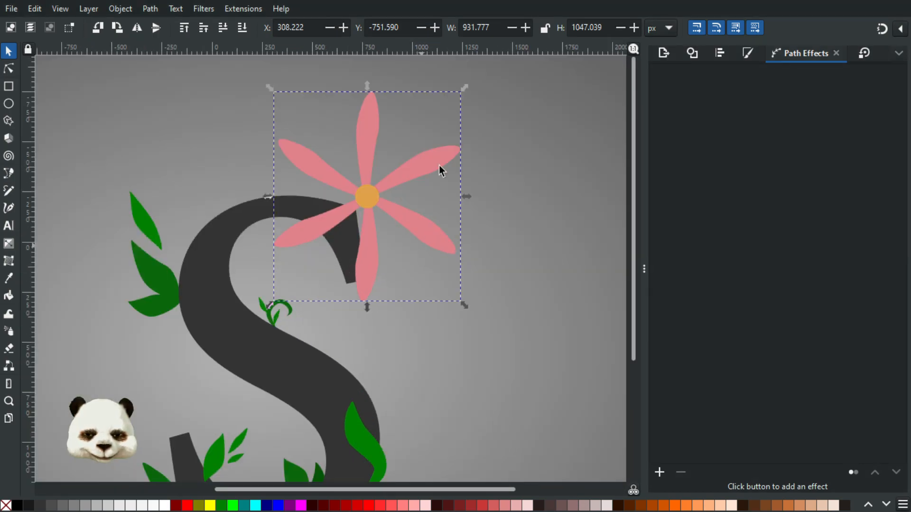
Step: Try scaling the petal group down to about 831 by 934 px, undo it and reselect the group
left_click_drag(465, 87, 452, 111)
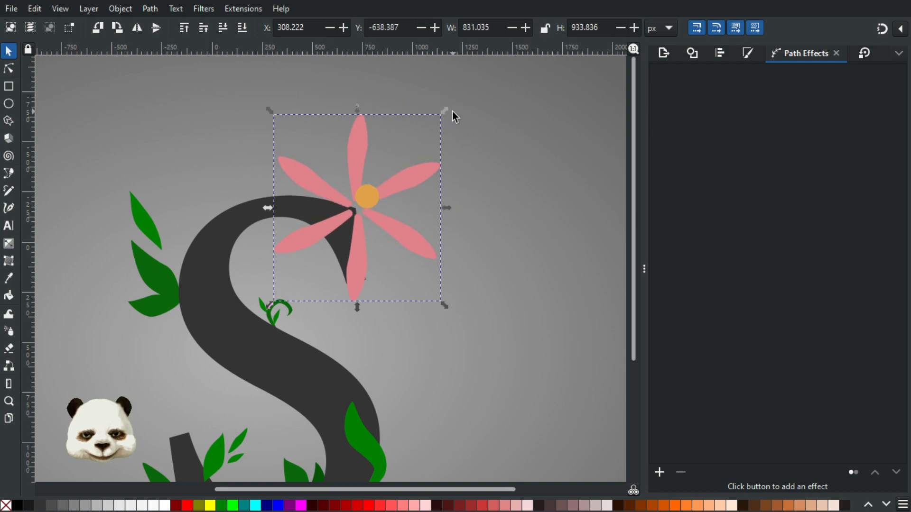
key("ctrl+z")
left_click(593, 166)
left_click(428, 167)
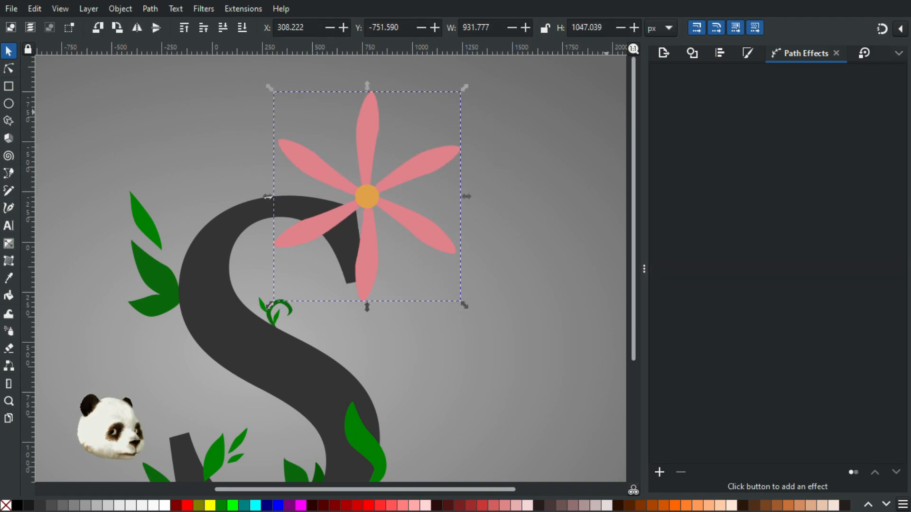
Step: Group the six petals together with the orange centre circle into a single flower object
left_click(366, 197)
left_click(428, 167, "shift")
key("ctrl+g")
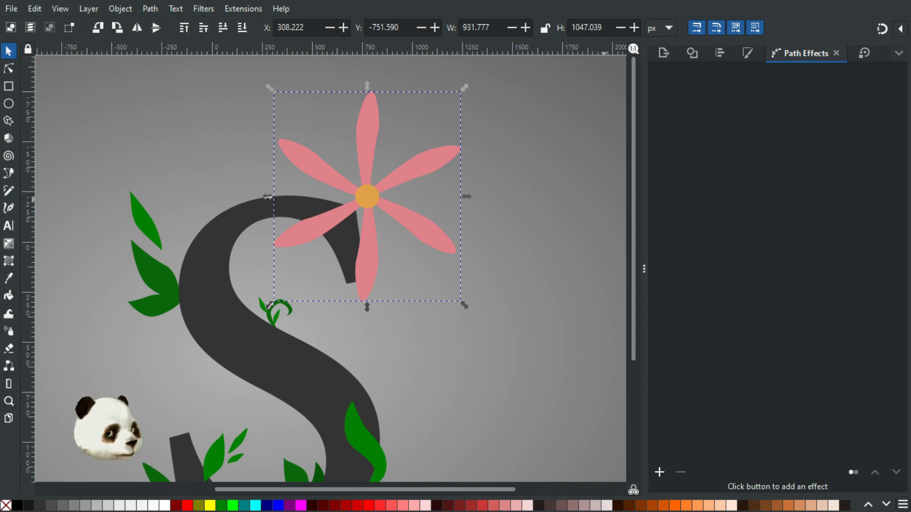
left_click(366, 196)
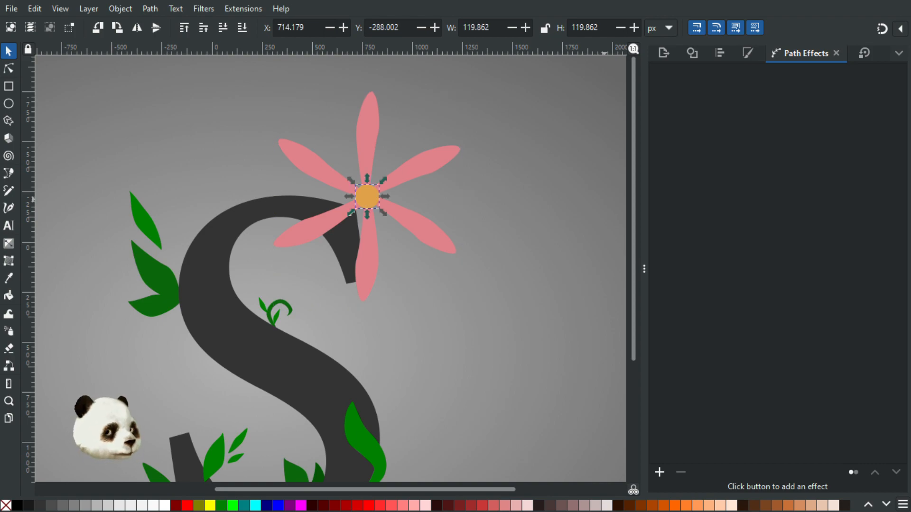
left_click(437, 209)
Step: Scale the flower to about 622 by 699 px and place it on the S's upper end at about X 398, Y -504
scroll(337, 197, "up", 1)
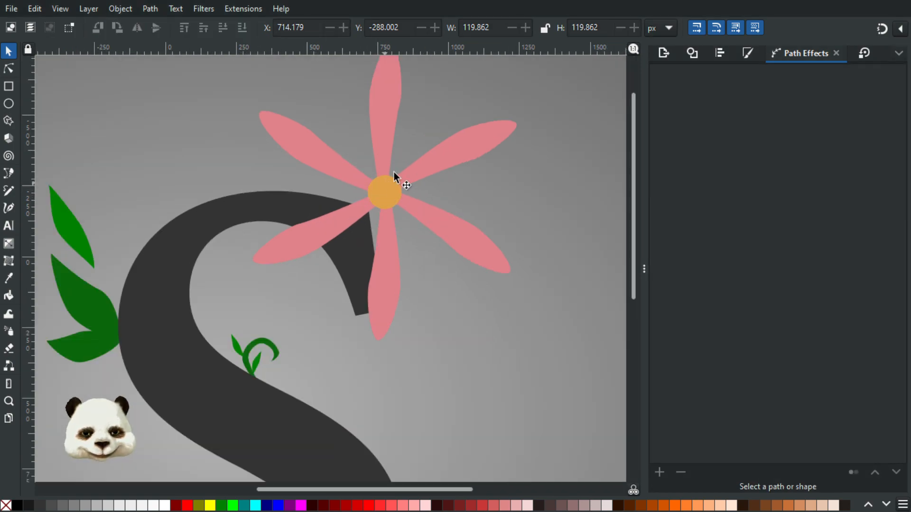
left_click(381, 97)
scroll(473, 138, "up", 5)
left_click_drag(492, 180, 402, 304)
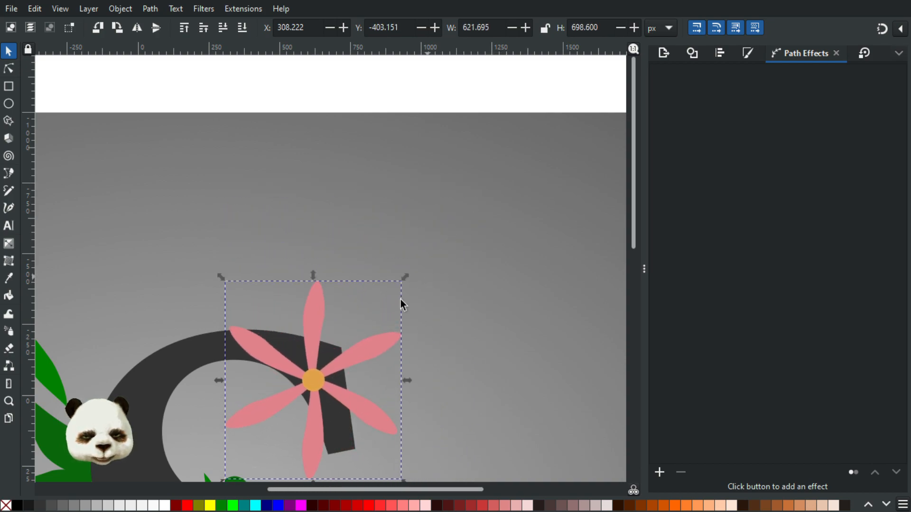
left_click_drag(309, 384, 335, 355)
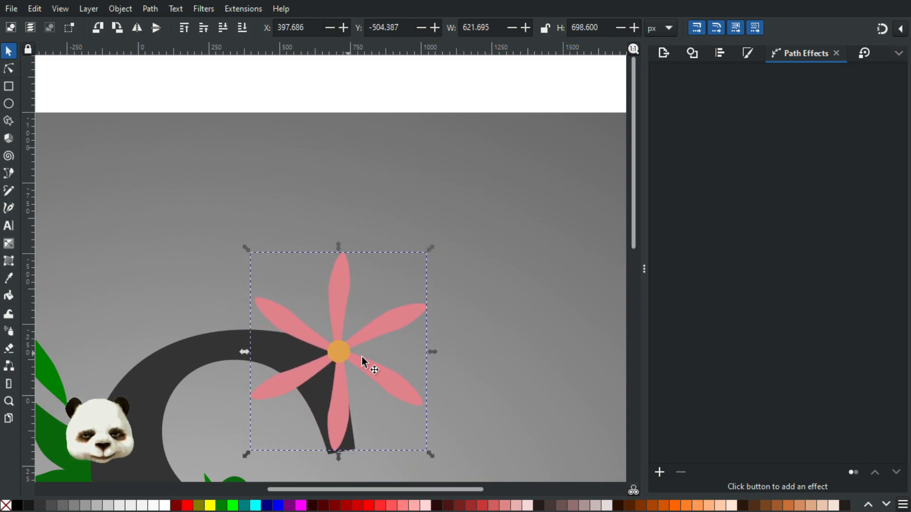
scroll(442, 380, "down", 5)
scroll(442, 380, "down", 4)
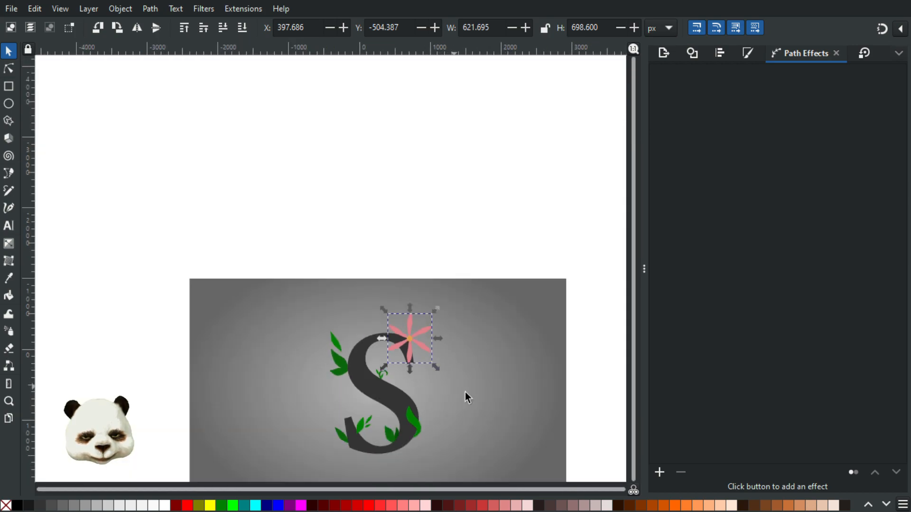
key("Escape")
Step: Reshape the tip of the upper-right petal by adjusting the curve handles of its tip node
scroll(423, 344, "up", 5)
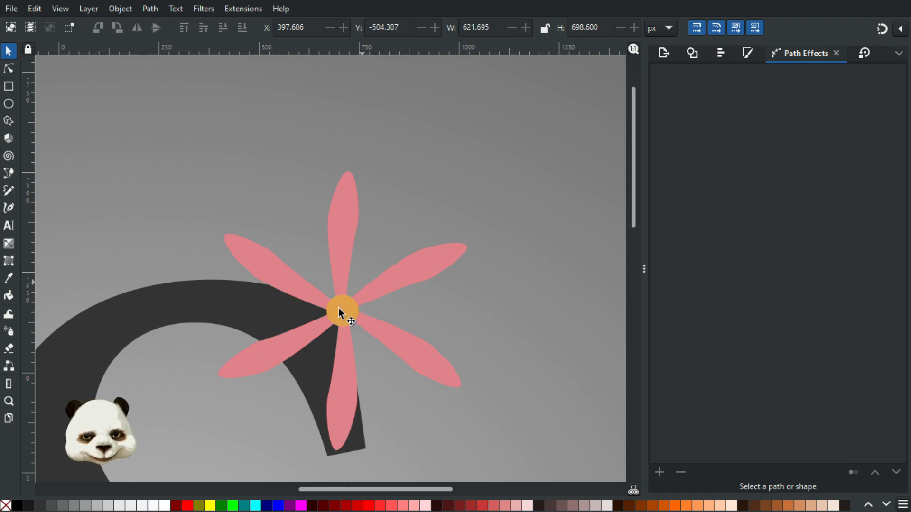
scroll(333, 334, "up", 2)
left_click_drag(428, 238, 311, 317)
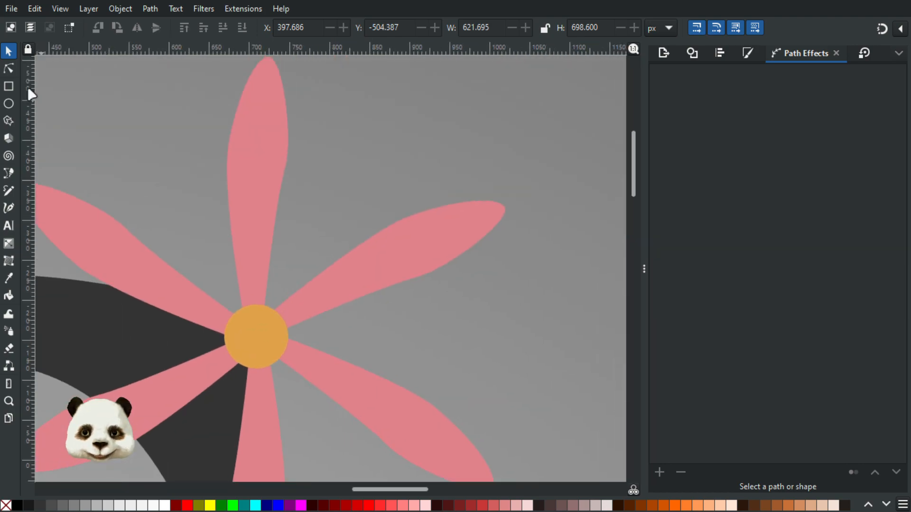
left_click(9, 68)
left_click(441, 232)
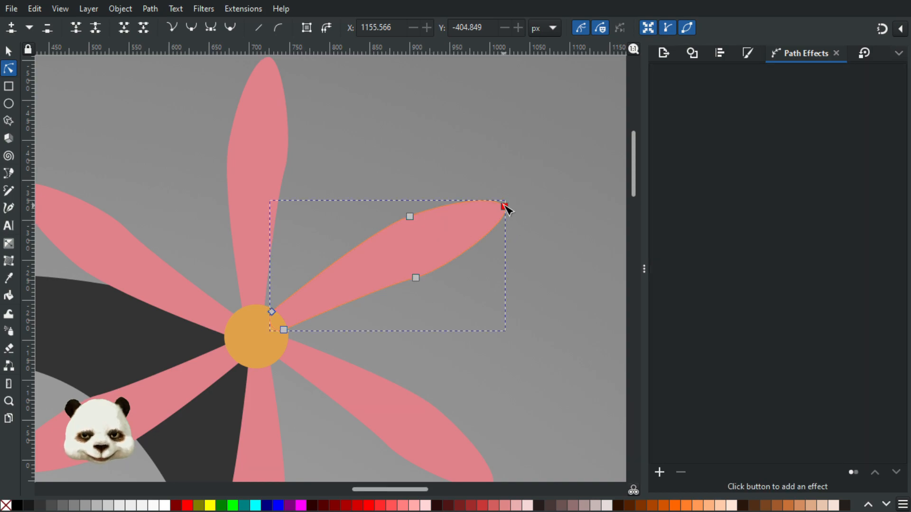
left_click(505, 208)
left_click_drag(495, 195, 506, 190)
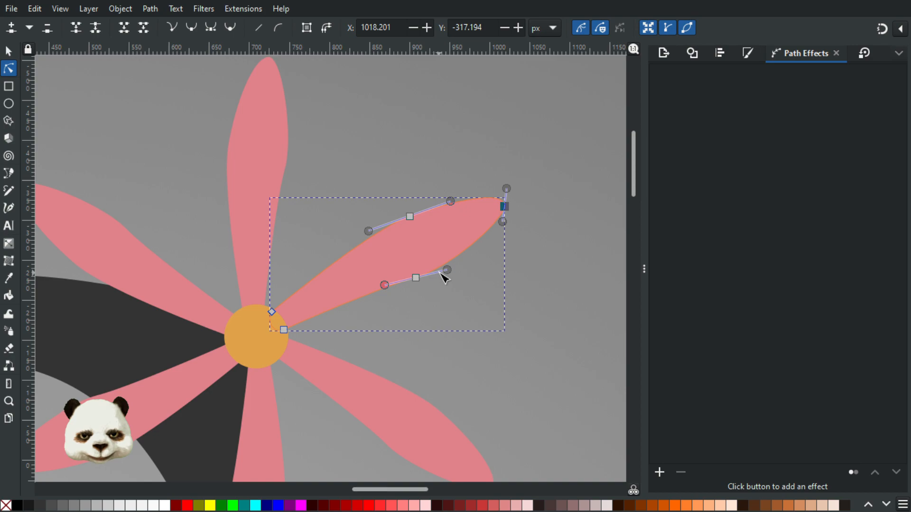
Step: Move the upper-right petal's lower-edge node to about X 887, Y -222 and adjust its base nodes at the orange centre
left_click_drag(418, 278, 408, 283)
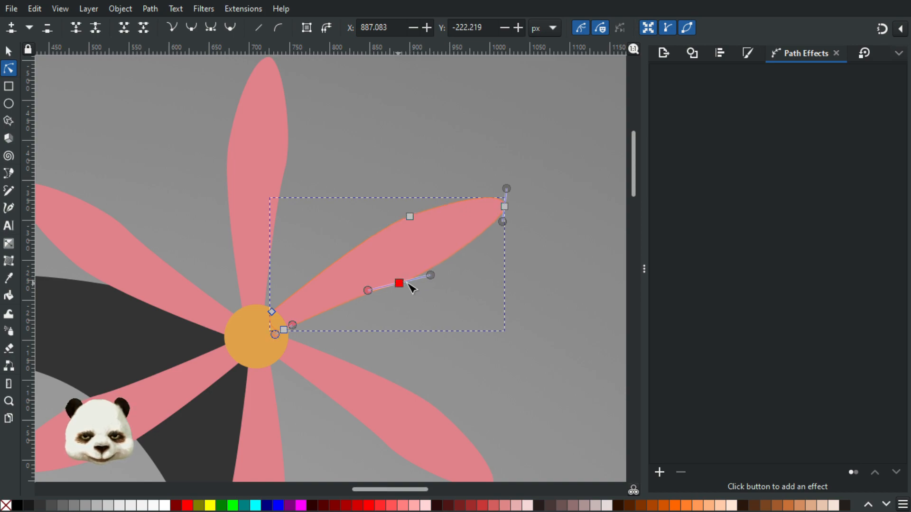
scroll(286, 339, "up", 2)
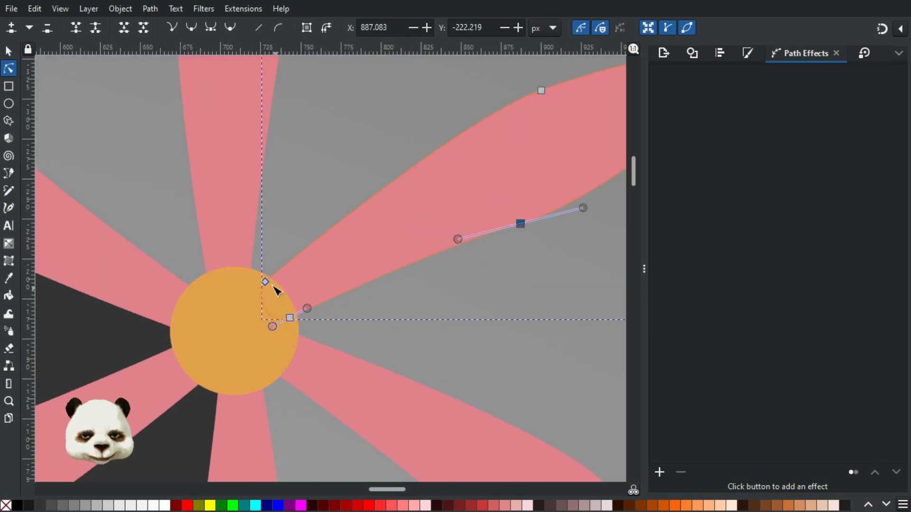
left_click_drag(265, 282, 266, 290)
left_click_drag(313, 310, 334, 309)
left_click(494, 295)
scroll(494, 295, "down", 4)
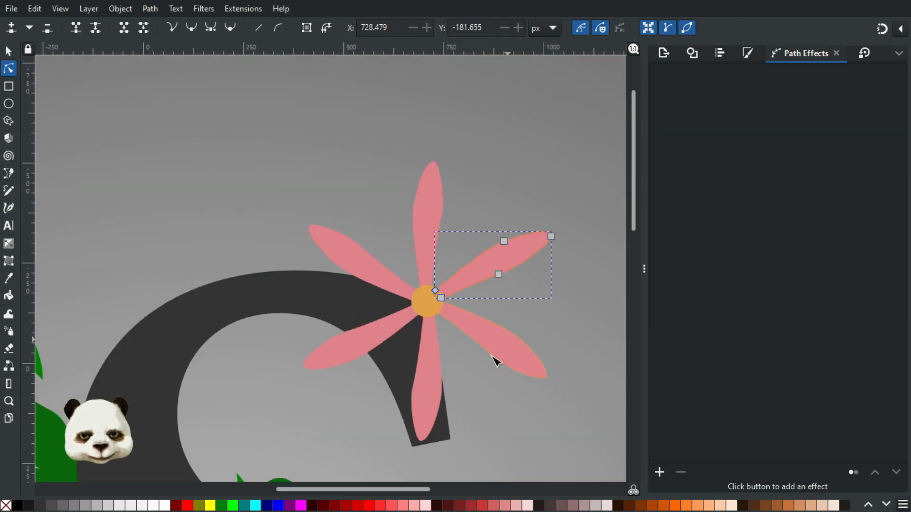
Step: Reshape the lower-right petal by moving its upper-edge node to about X 912, Y -82 and its tip to X 1011, Y 30
scroll(494, 360, "up", 1)
left_click(501, 340)
scroll(533, 354, "up", 2)
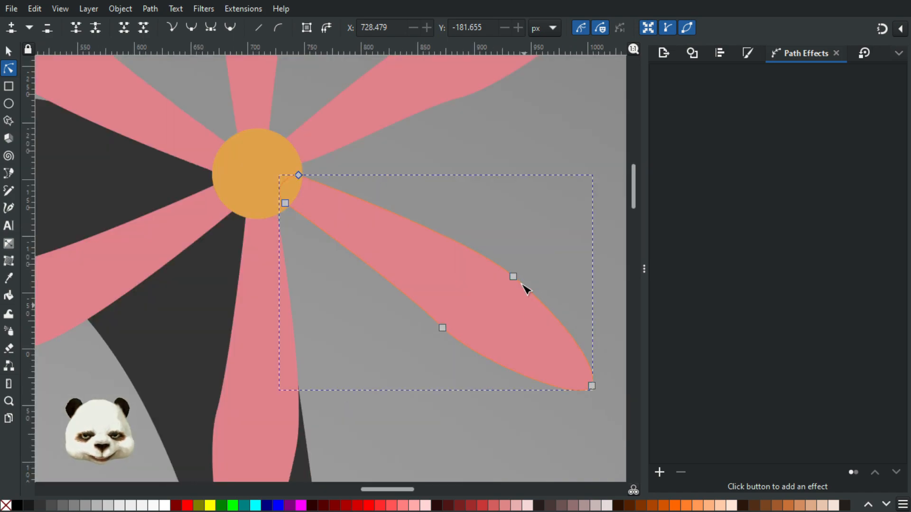
left_click_drag(517, 282, 492, 263)
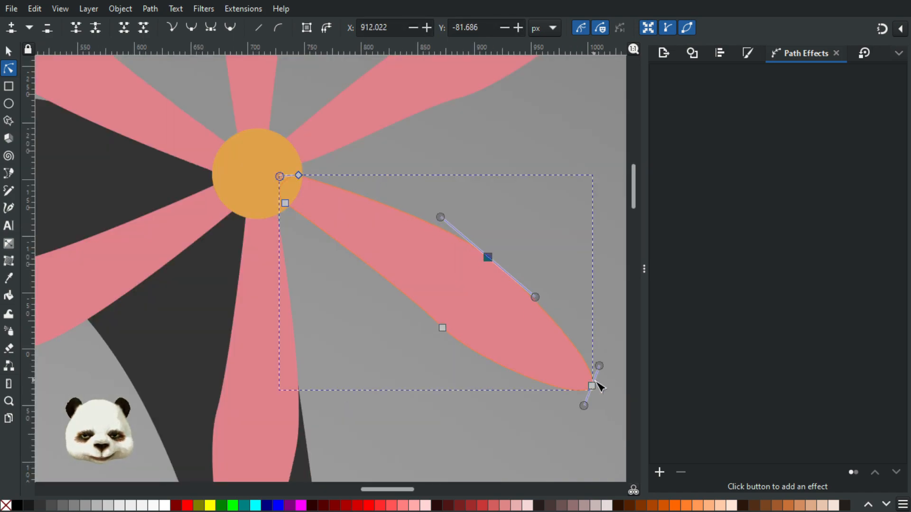
left_click_drag(593, 387, 601, 384)
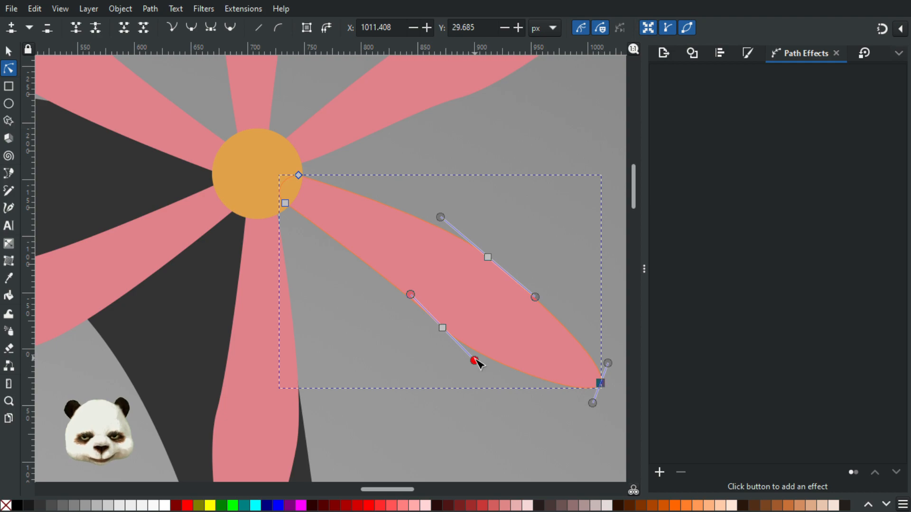
Step: Reshape the bottom petal by angling its tip handles and moving its side nodes to about X 675, Y 36 and X 745, Y 55
left_click(286, 344)
left_click_drag(289, 341, 370, 228)
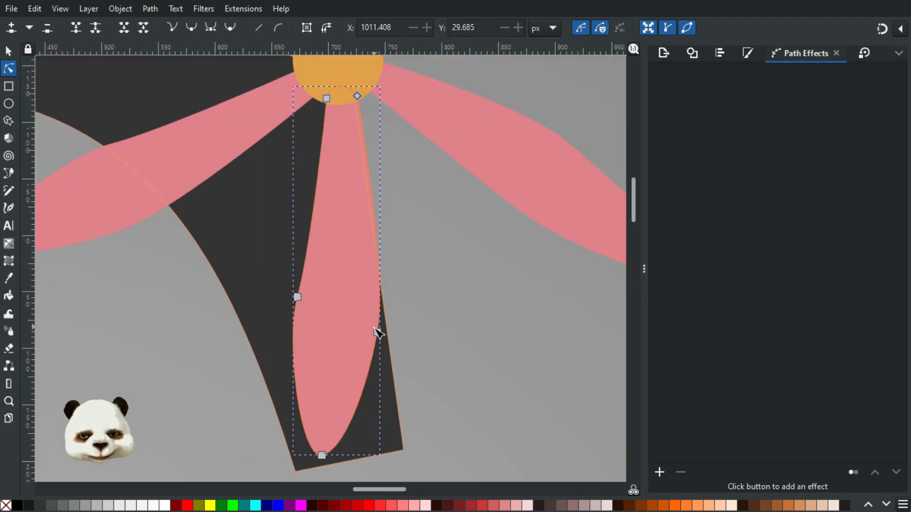
left_click(321, 455)
left_click_drag(343, 451, 293, 428)
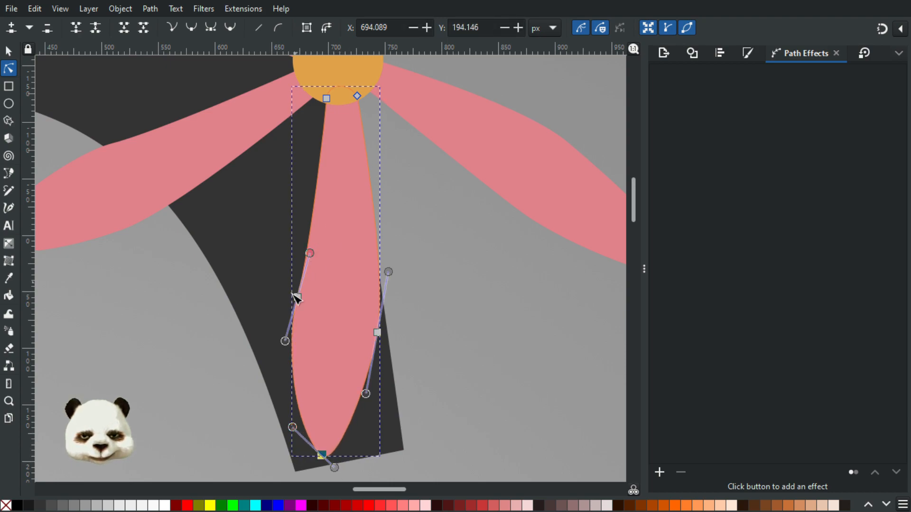
left_click_drag(298, 297, 301, 276)
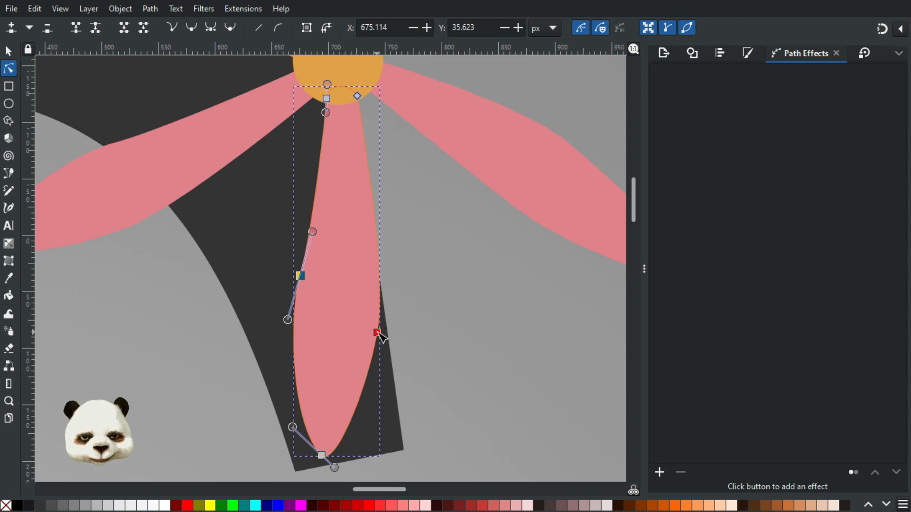
left_click(378, 333)
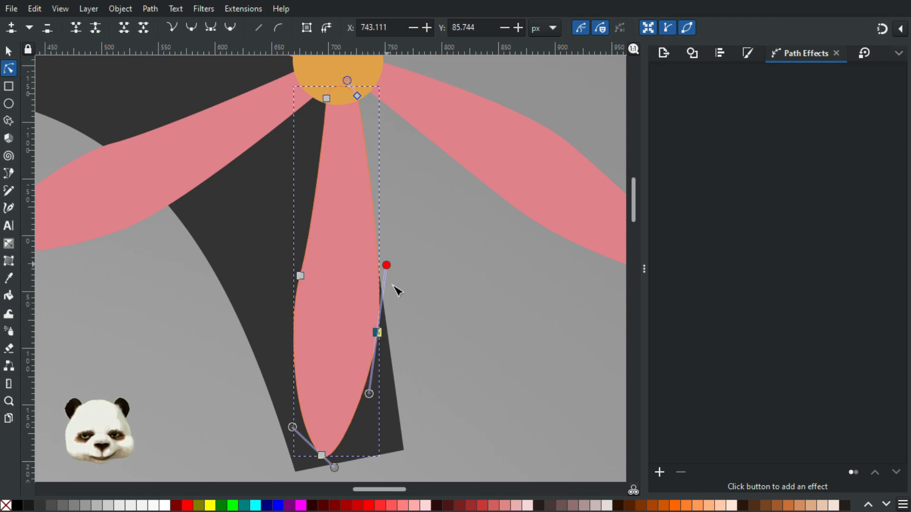
left_click_drag(378, 333, 382, 298)
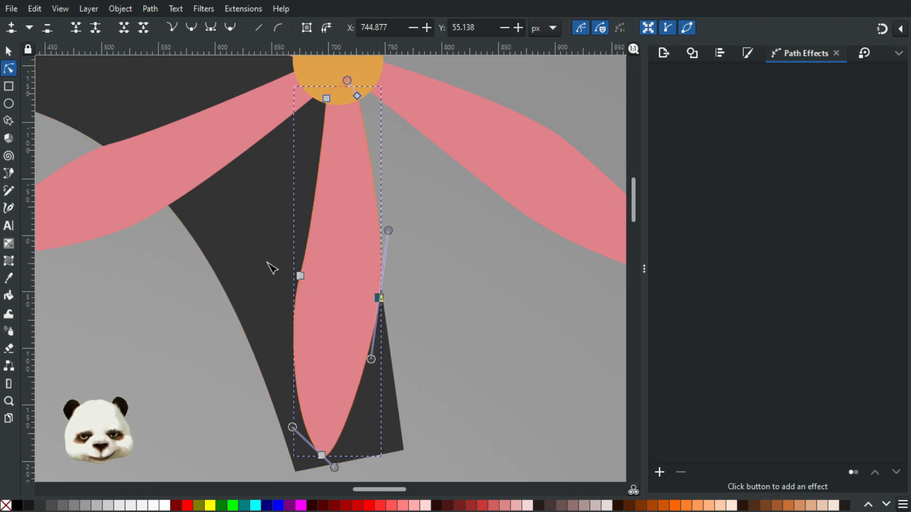
Step: Tilt the curve handles of the upper-right petal's lower-edge node to smooth that edge
scroll(244, 266, "down", 2)
left_click_drag(243, 266, 342, 350)
scroll(341, 350, "down", 2)
scroll(318, 269, "up", 1)
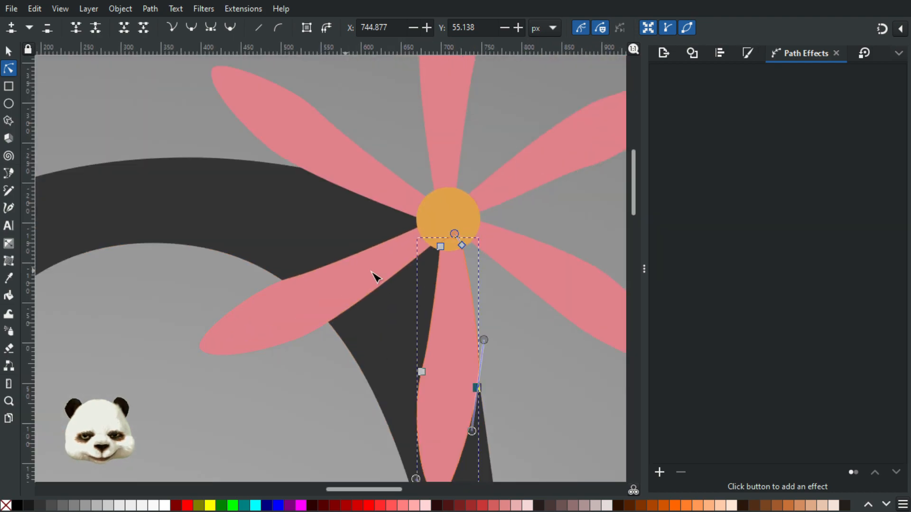
left_click_drag(371, 271, 295, 316)
left_click(513, 211)
left_click(514, 211)
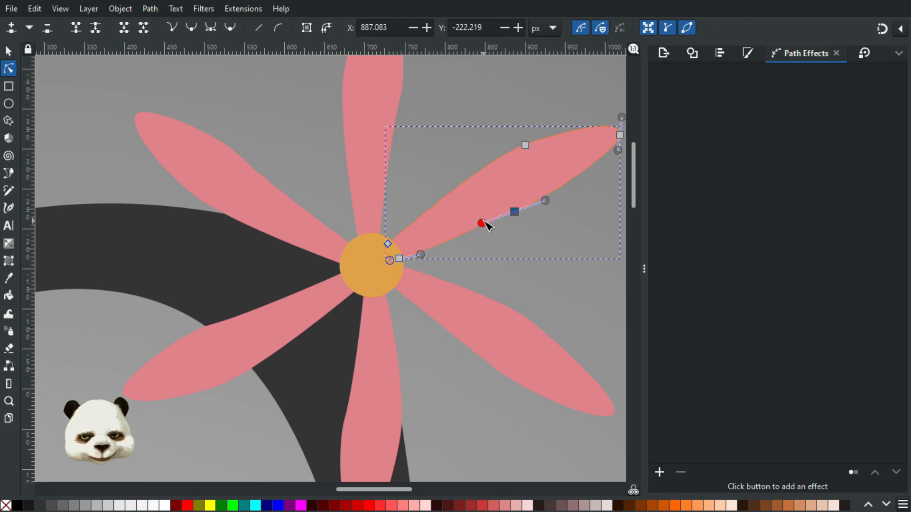
left_click(453, 394)
scroll(449, 390, "down", 2)
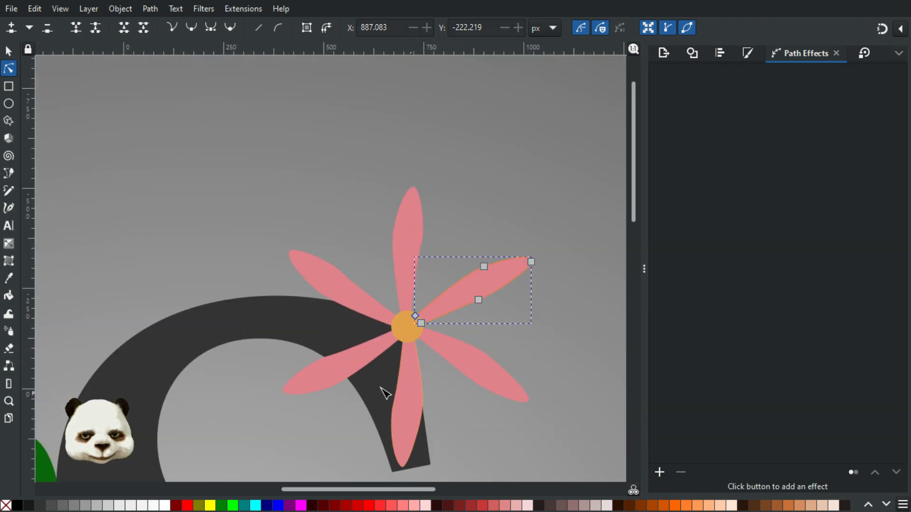
Step: Reshape the lower-left petal by moving its tip to about X 398, Y 0.5, rounding the tip handles and shifting both edge nodes
scroll(382, 386, "up", 1)
left_click(333, 361)
scroll(306, 364, "up", 2)
left_click_drag(184, 420, 182, 411)
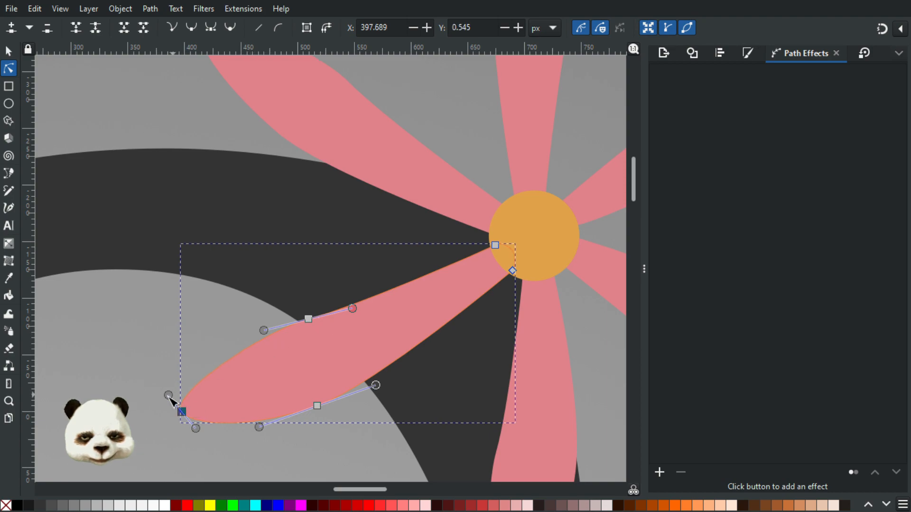
left_click_drag(168, 394, 166, 383)
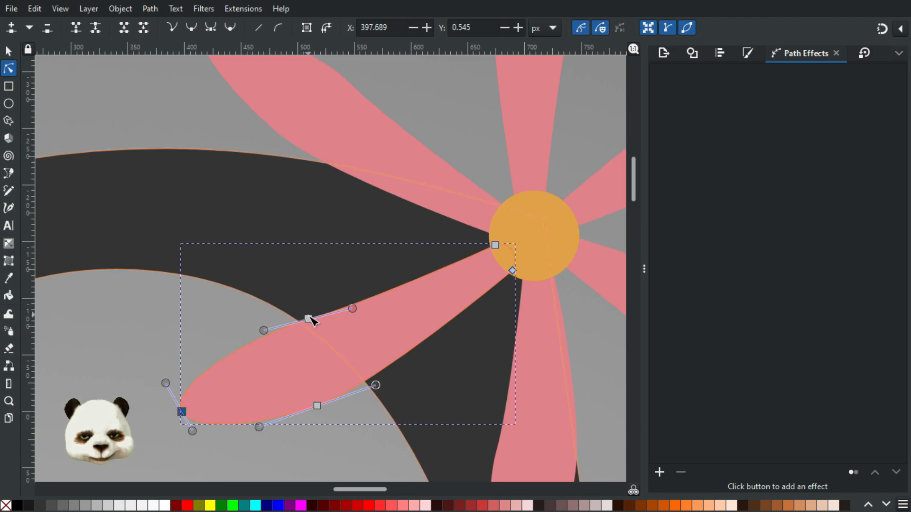
left_click_drag(312, 316, 313, 309)
left_click_drag(317, 407, 332, 403)
mouse_move(192, 431)
left_mouse_down()
mouse_move(181, 439)
mouse_move(189, 446)
left_mouse_up()
Step: Reshape the upper-left petal by adjusting its tip handles, lower-edge node, upper-edge node and base node
left_click_drag(183, 185, 244, 419)
left_click(267, 276)
left_click(260, 259)
left_click_drag(251, 259, 282, 239)
left_click_drag(294, 332, 290, 339)
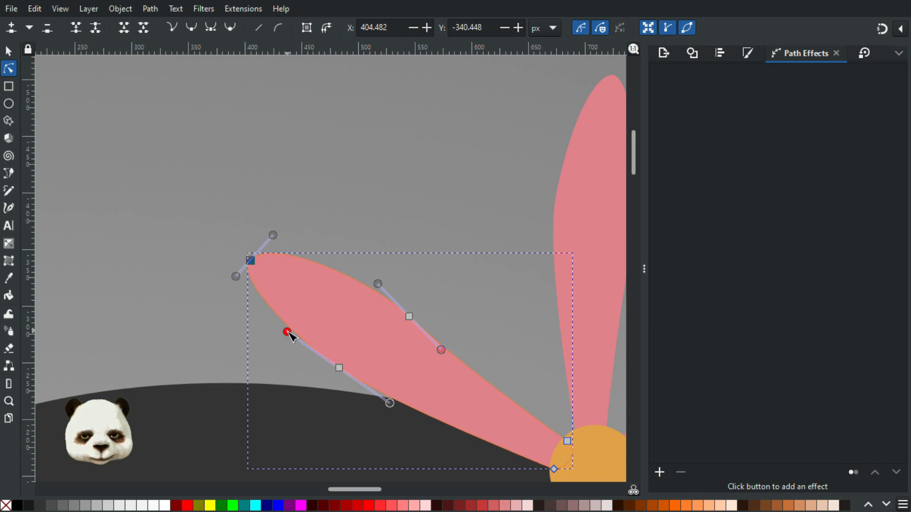
left_click(340, 373)
left_click_drag(344, 382, 349, 389)
left_click(410, 317)
left_click_drag(411, 317, 319, 179)
left_click(432, 298)
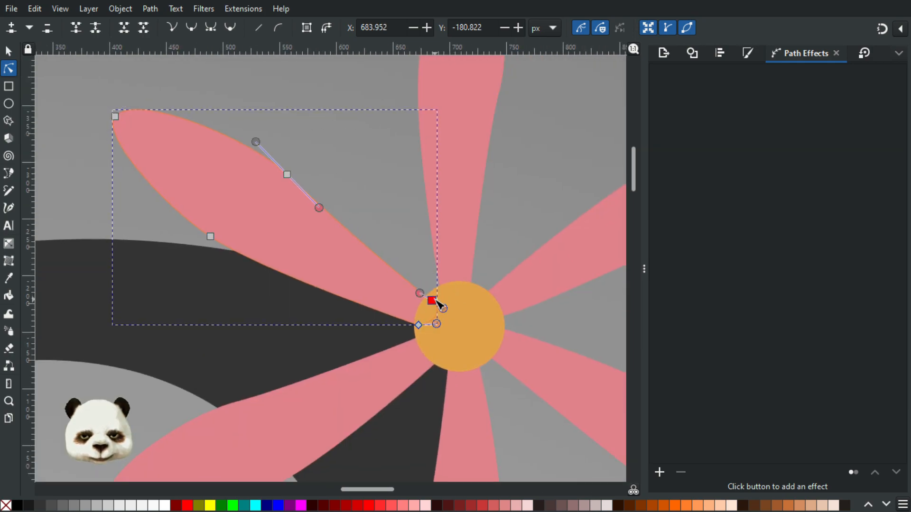
Step: Adjust the lower-left petal's lower base node where it meets the orange centre
left_click(438, 364)
left_click(438, 362)
left_click_drag(442, 360, 462, 368)
left_click(465, 400)
scroll(513, 380, "down", 3)
Step: Refine the upper-right petal's lower edge by placing its node at about X 889, Y -217
left_click_drag(496, 295, 412, 215)
left_click(535, 280)
scroll(530, 297, "up", 2)
left_click(463, 216)
left_click(430, 227)
left_click(528, 285)
scroll(522, 298, "down", 3)
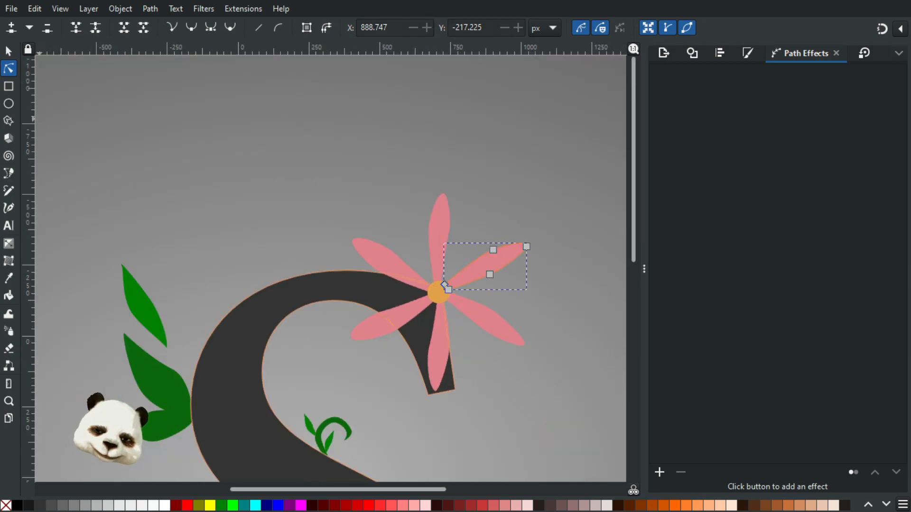
Step: Rotate the whole flower slightly clockwise around its orange centre, to bounds of about 682 by 669 px
left_click(9, 50)
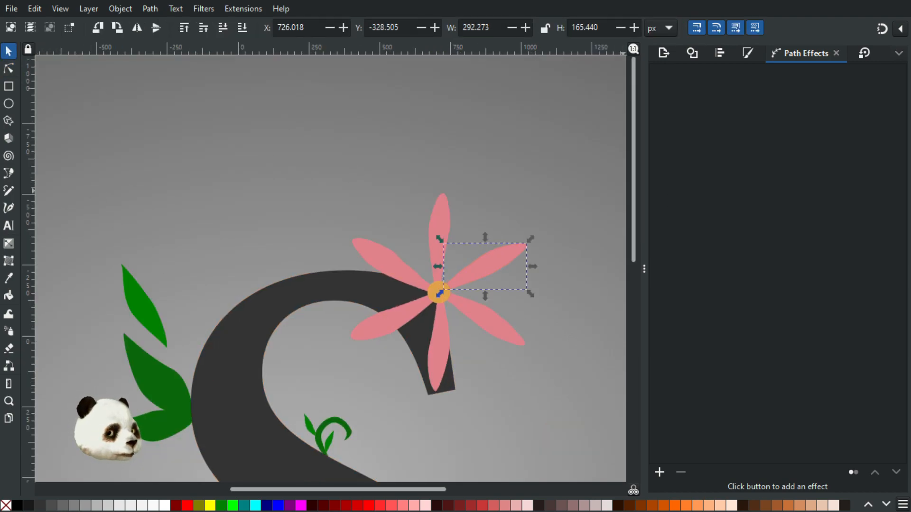
left_click(440, 294)
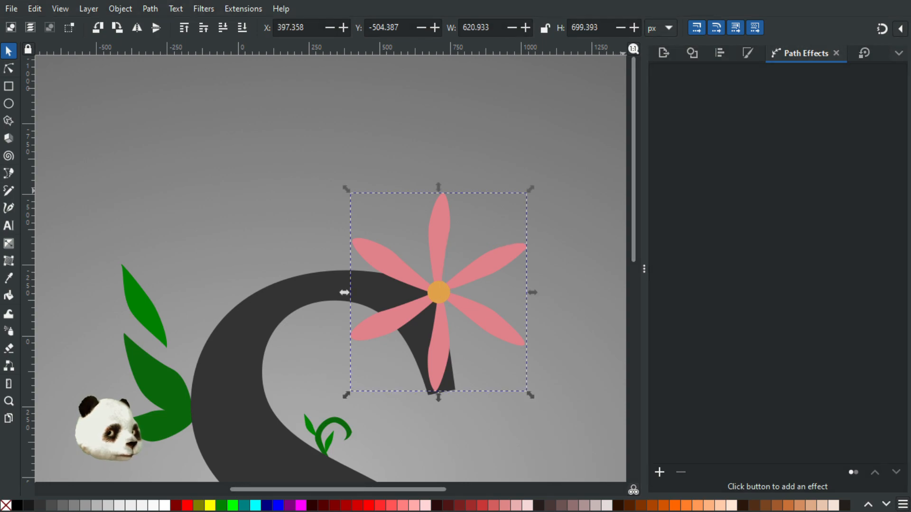
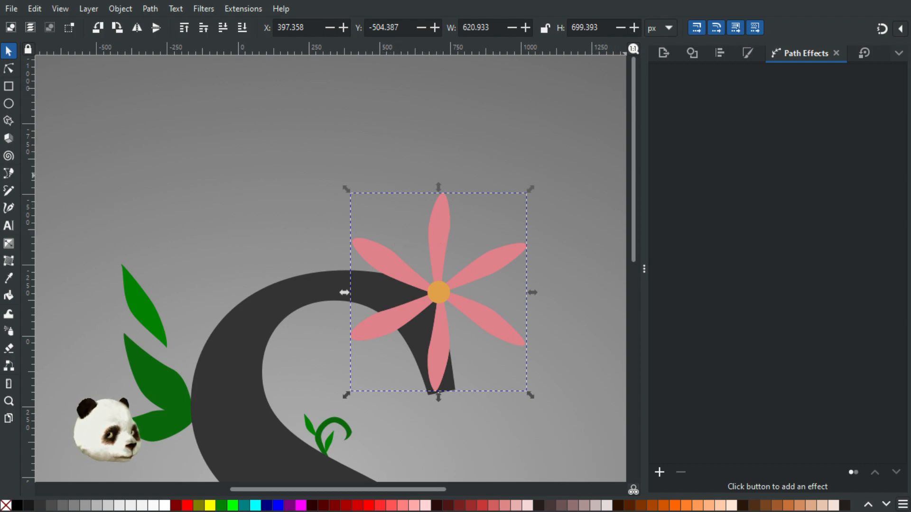
scroll(521, 349, "up", 1)
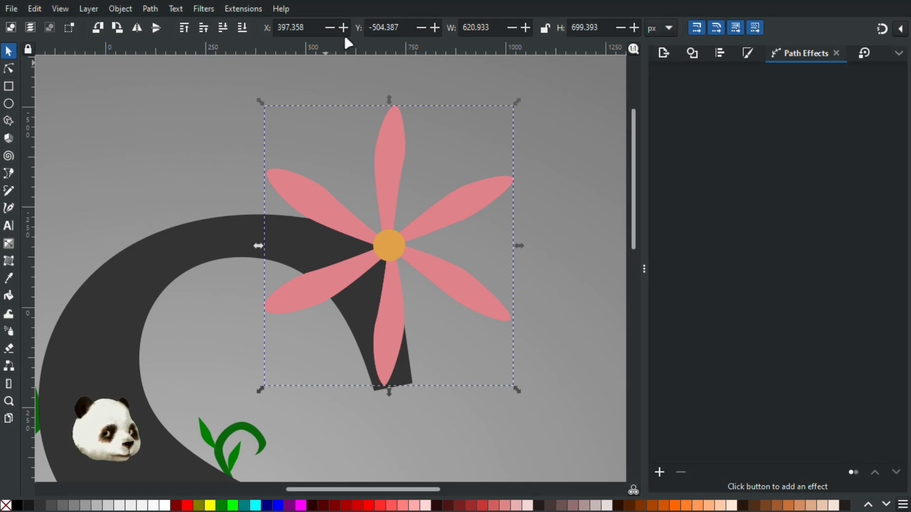
left_click(388, 152)
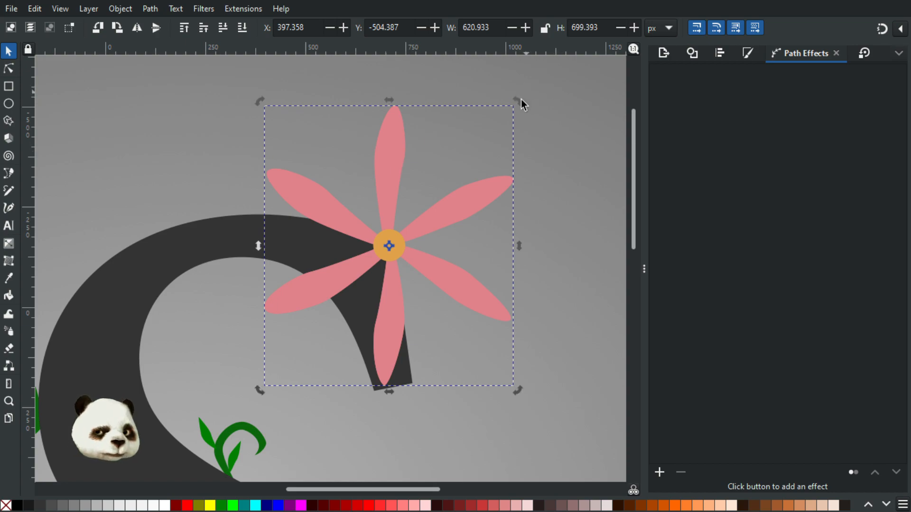
left_click_drag(517, 102, 559, 130)
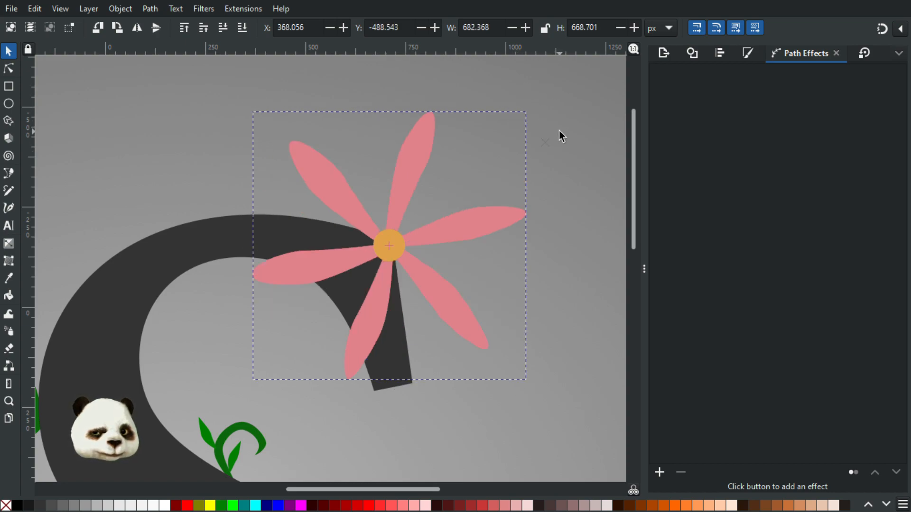
Step: Undo the flower's rotation, duplicate the six petals and rotate the copy around the orange centre to fill the gaps between petals
key("ctrl+z")
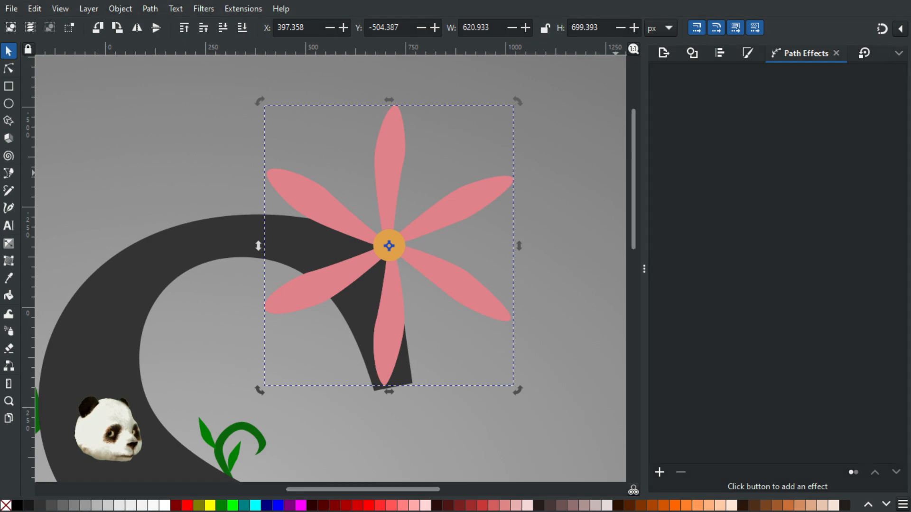
left_click_drag(532, 112, 581, 166)
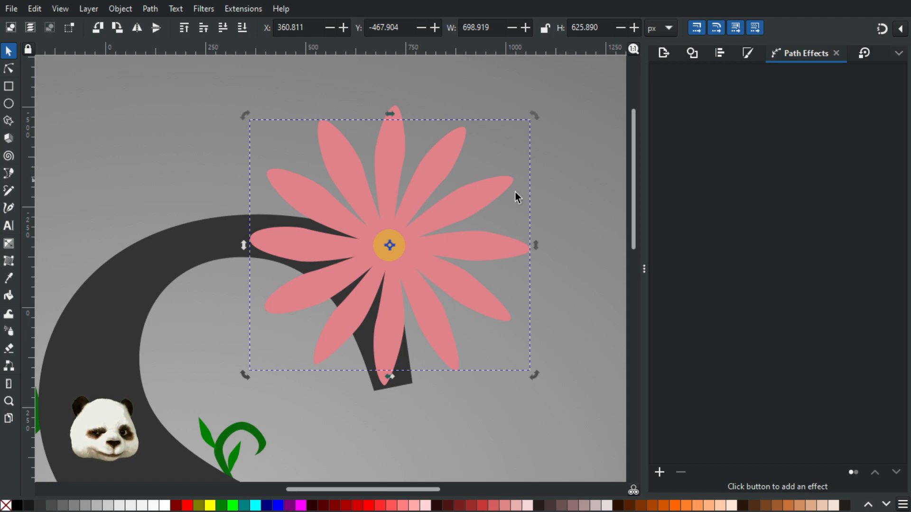
scroll(445, 229, "down", 1)
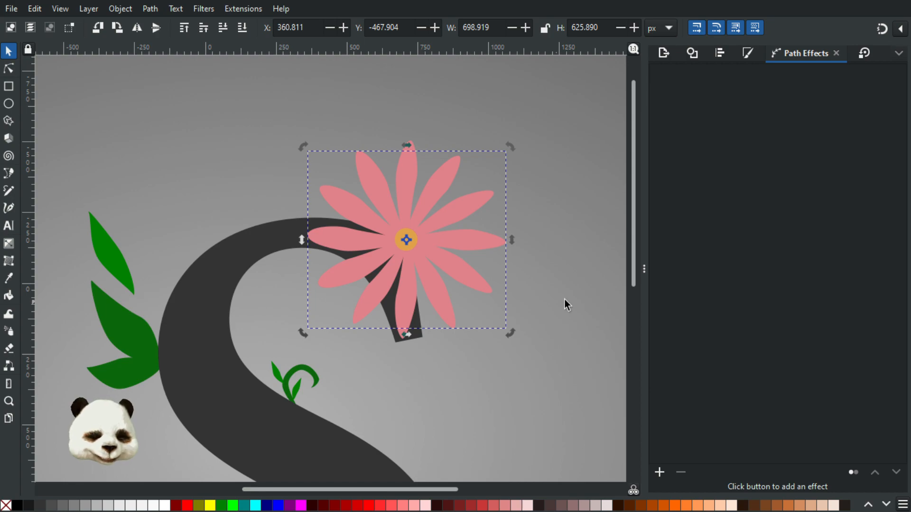
Step: Recolour the six duplicated petals by sampling the petal pink and darkening it to bc7176ff
key("ctrl+shift+f")
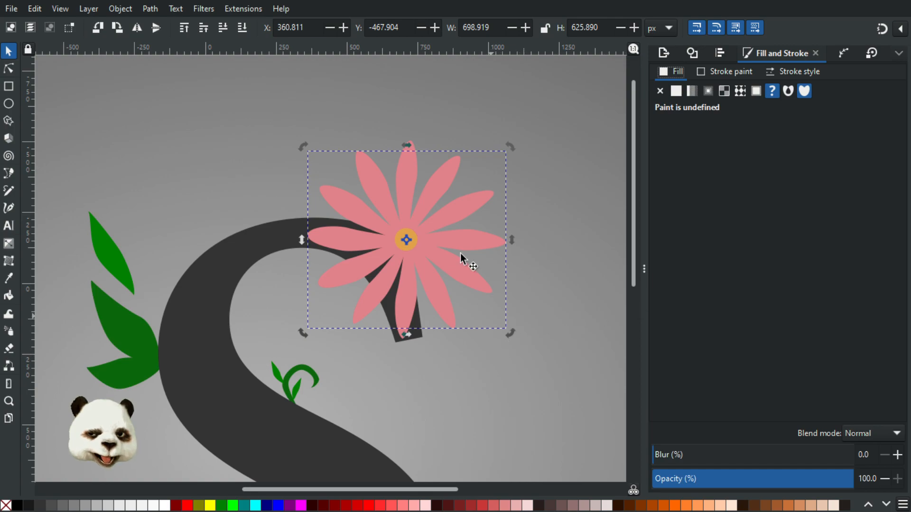
scroll(461, 253, "up", 1)
key("d")
left_click(494, 238)
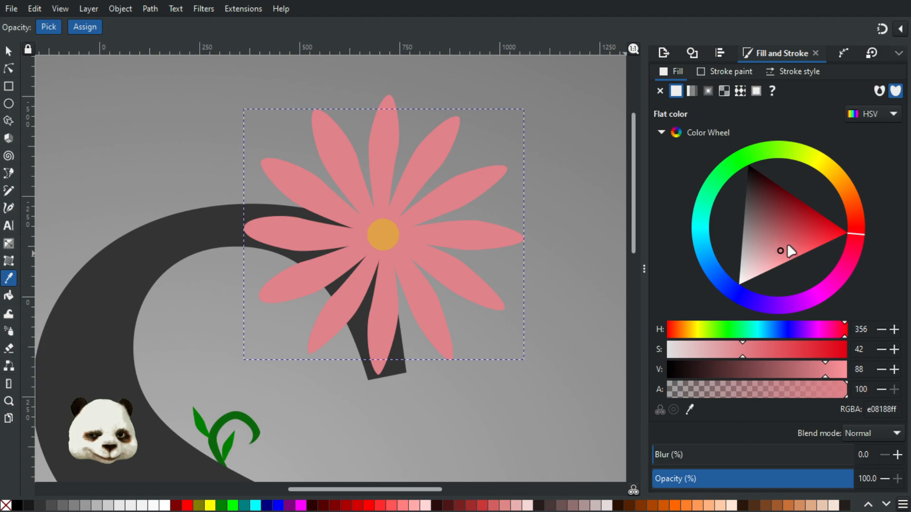
mouse_move(784, 241)
left_mouse_down()
mouse_move(766, 224)
mouse_move(774, 236)
left_mouse_up()
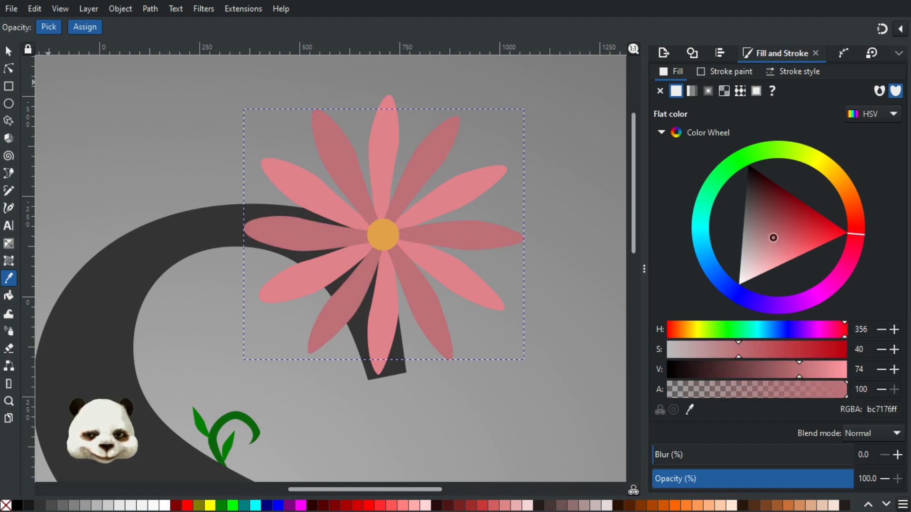
left_click(8, 51)
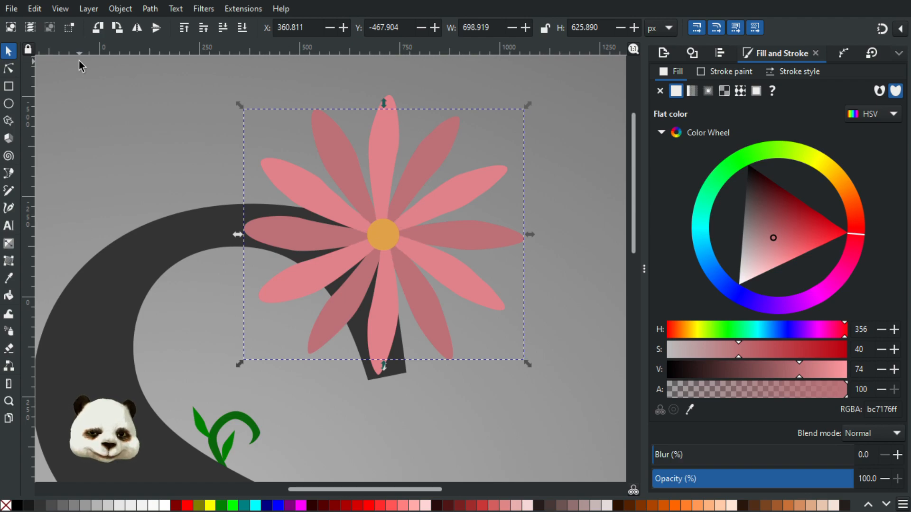
Step: Widen the upper-left light petal by moving its base nodes and spreading its upper-edge and lower-edge nodes outward
scroll(383, 342, "down", 2)
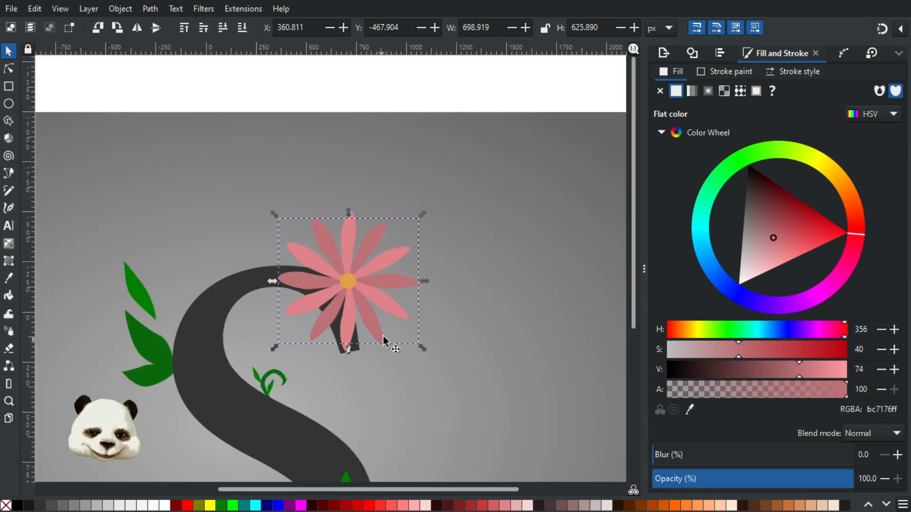
scroll(388, 315, "up", 2)
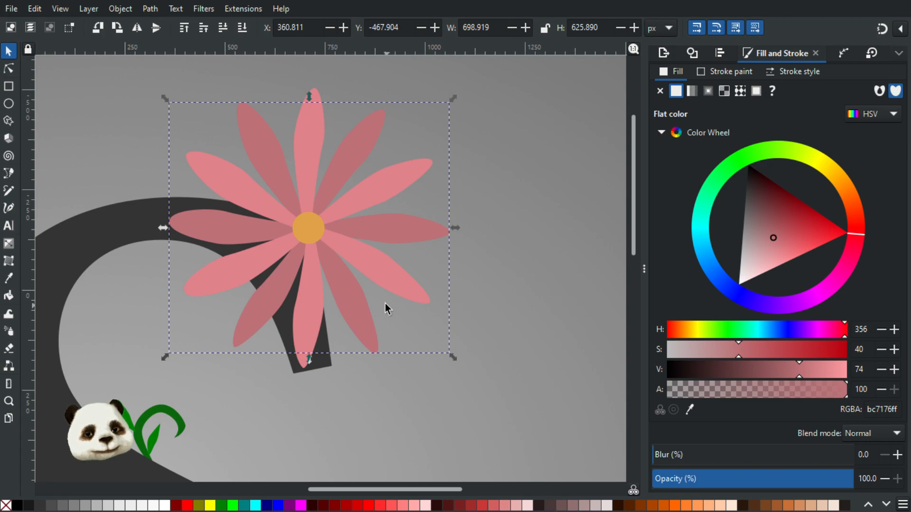
scroll(336, 308, "up", 2)
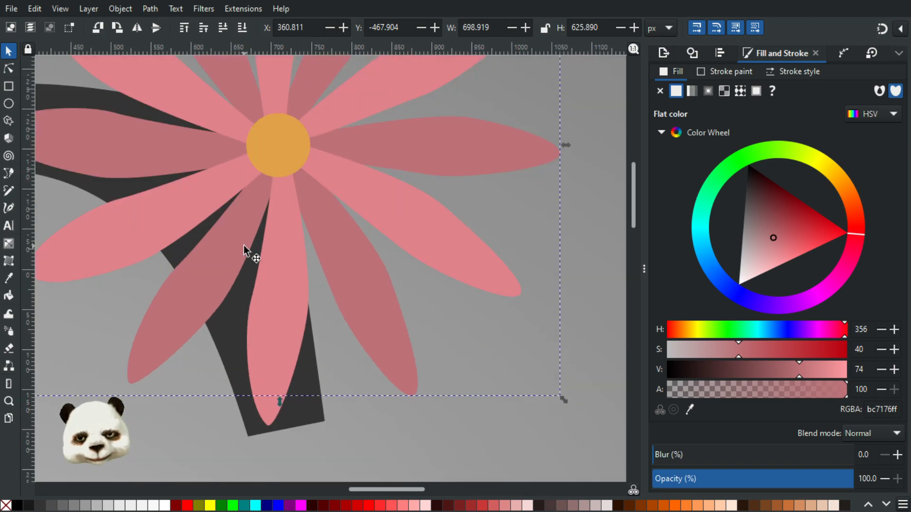
scroll(244, 245, "down", 1)
scroll(275, 353, "up", 5)
left_click(8, 68)
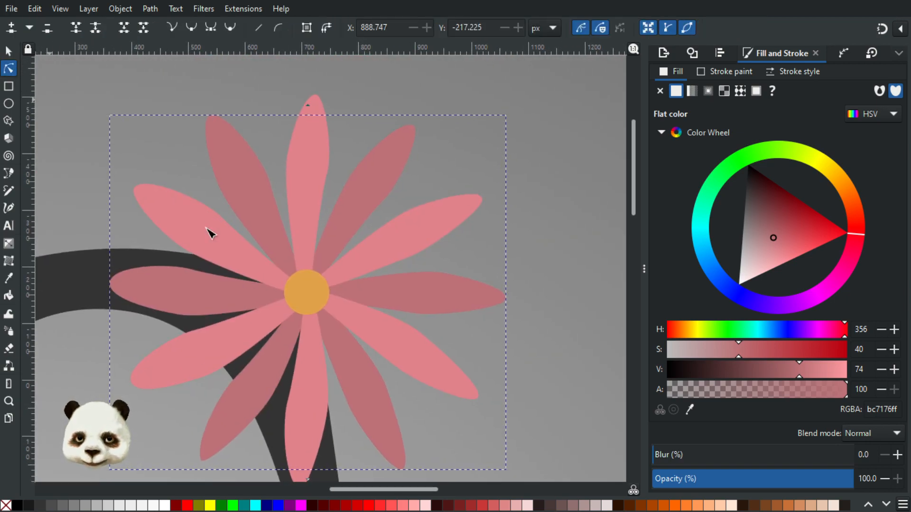
left_click(237, 268)
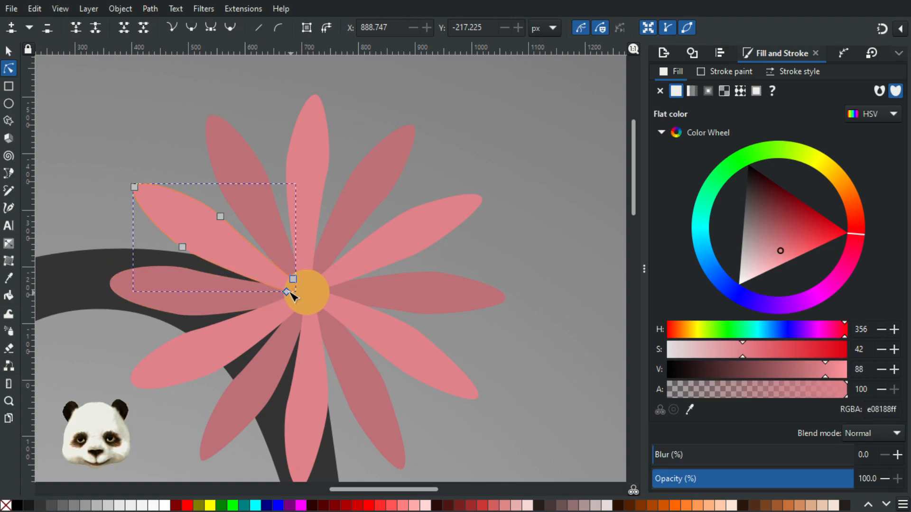
left_click_drag(290, 298, 300, 280)
left_click_drag(220, 216, 221, 211)
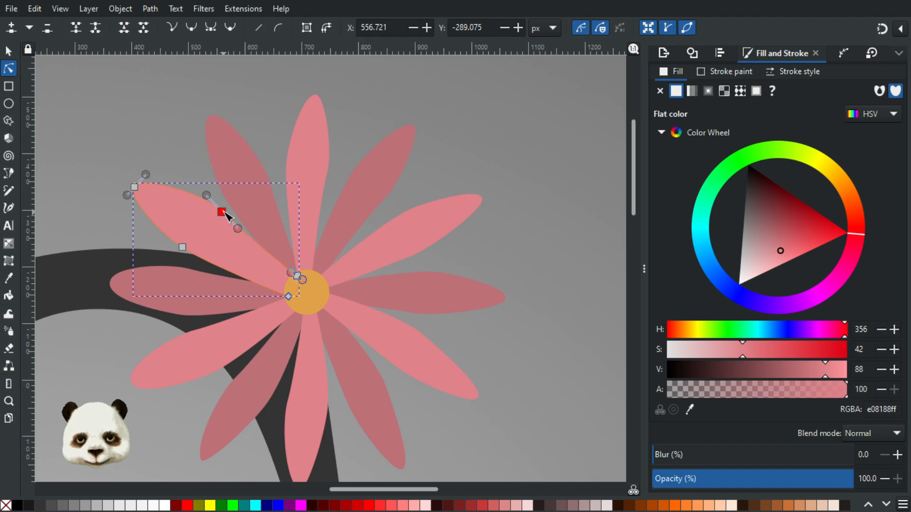
left_click_drag(182, 247, 182, 254)
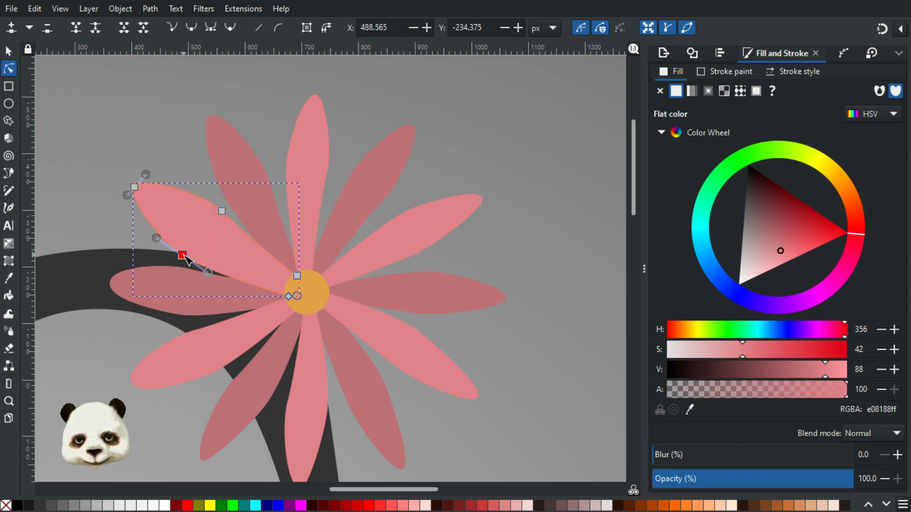
Step: Widen the top light petal by shifting both side nodes outward and adjusting its two base nodes at the orange centre
left_click(297, 172)
left_click_drag(287, 157, 281, 162)
left_click_drag(297, 274, 298, 281)
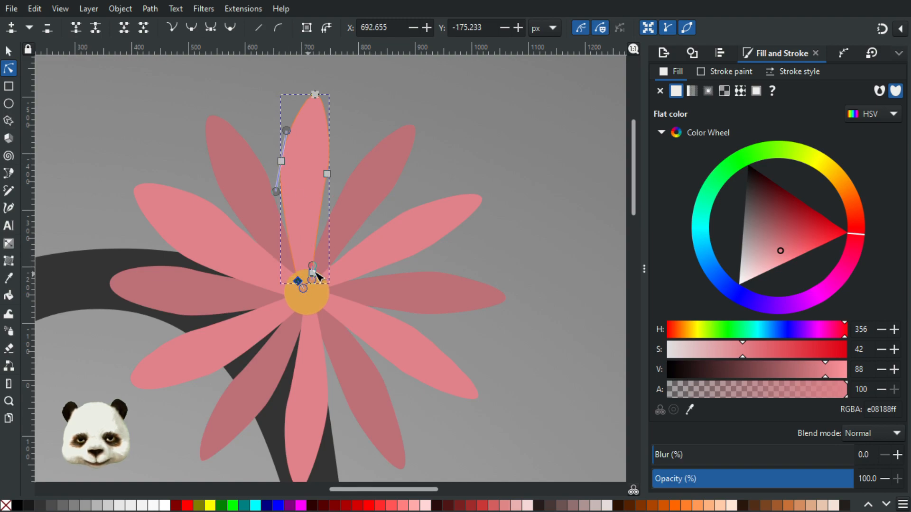
left_click_drag(328, 173, 331, 184)
left_click_drag(313, 266, 315, 262)
Step: Broaden the upper-right light petal by moving its upper-edge node outward and its lower-edge node to about X 897, Y -214
left_click(368, 260)
left_click_drag(416, 205, 405, 209)
double_click(407, 258)
left_click_drag(409, 257, 414, 258)
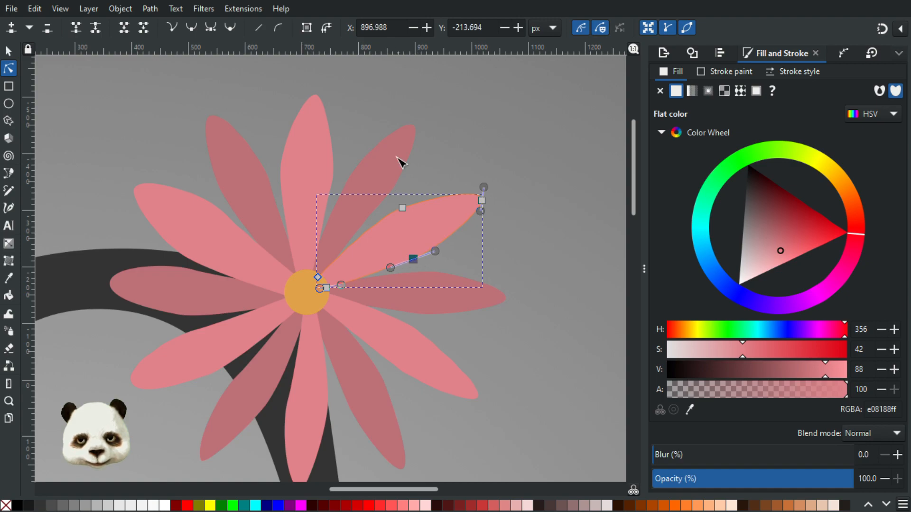
Step: Broaden the lower-right light petal by moving its lower-edge and upper-edge nodes outward
left_click(397, 359)
left_click_drag(403, 373, 393, 376)
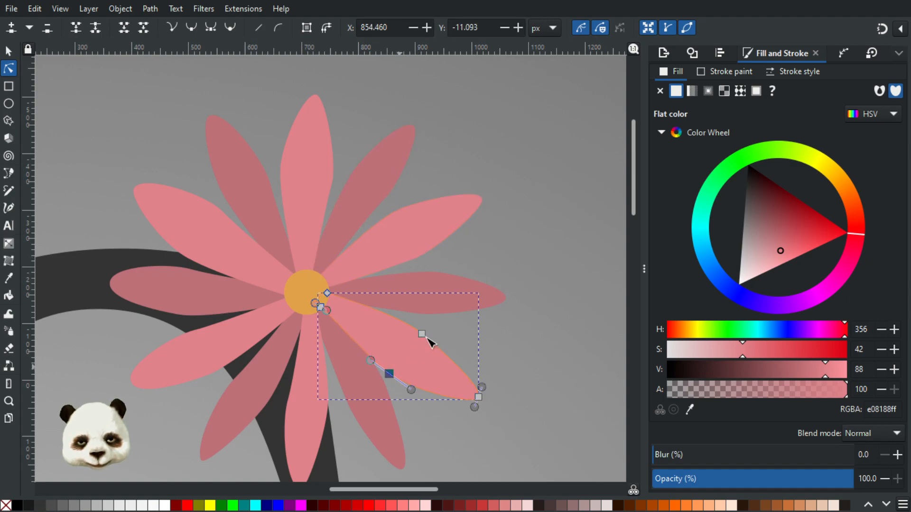
left_click_drag(425, 337, 419, 326)
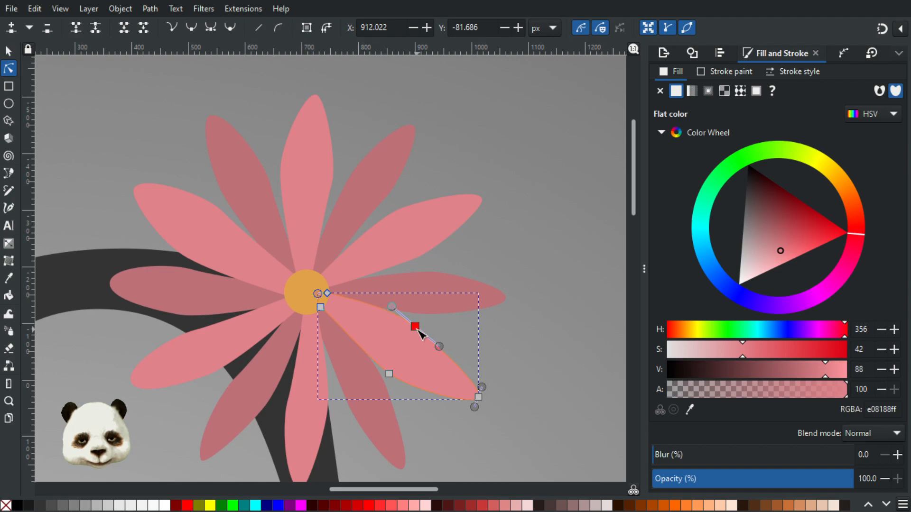
Step: Widen the bottom light petal and the lower-left light petal by spreading their side nodes outward
left_click(323, 409)
left_click_drag(327, 412, 285, 397)
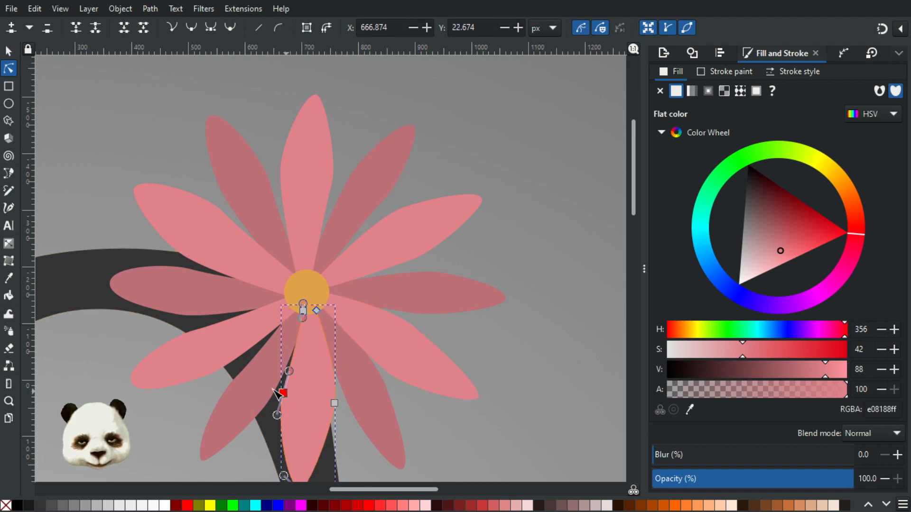
left_click(207, 378)
left_click_drag(209, 377, 222, 378)
left_click_drag(195, 329, 206, 326)
Step: Widen the left dark petal by moving its lower-edge node outward and its upper-edge node to about X 521, Y -205
left_click(180, 290)
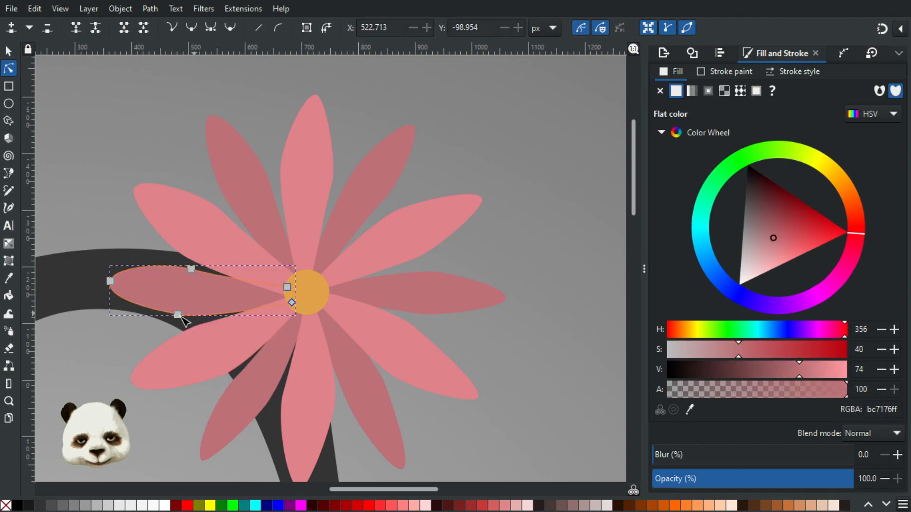
left_click(184, 320)
left_click_drag(191, 270, 201, 264)
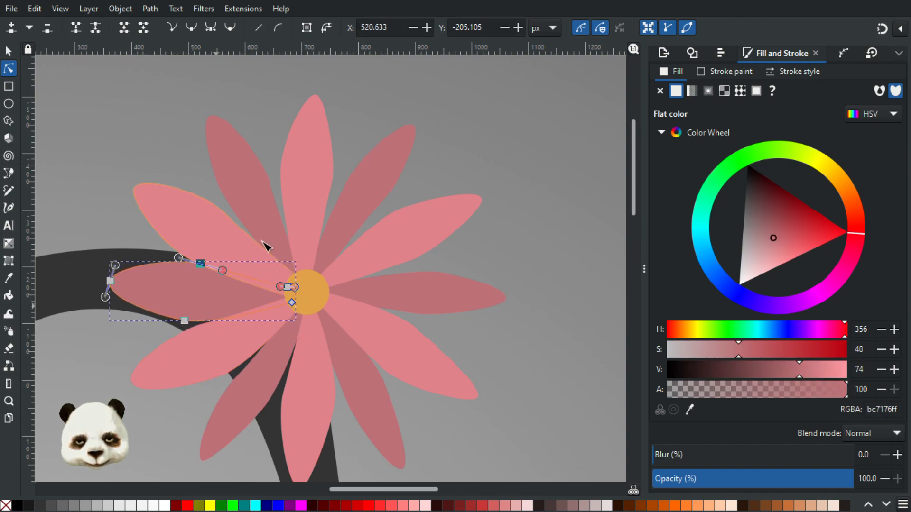
key("Escape")
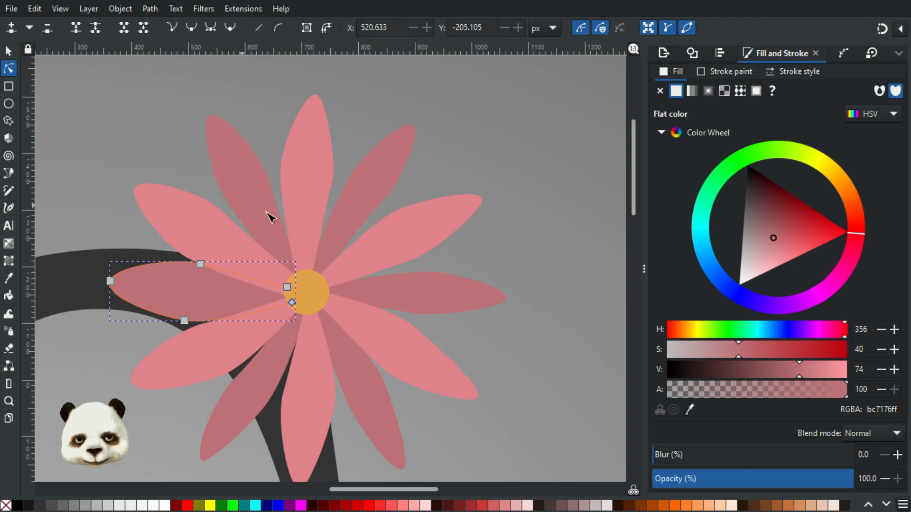
Step: Widen the upper-left dark petal by spreading both side nodes, and lengthen its tip handle to round the tip
left_click(250, 179)
left_click(219, 204)
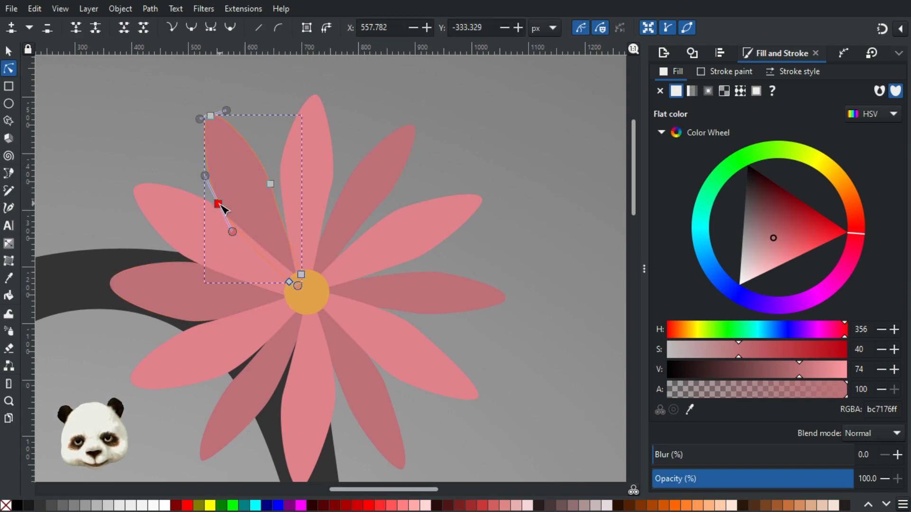
left_click(271, 185)
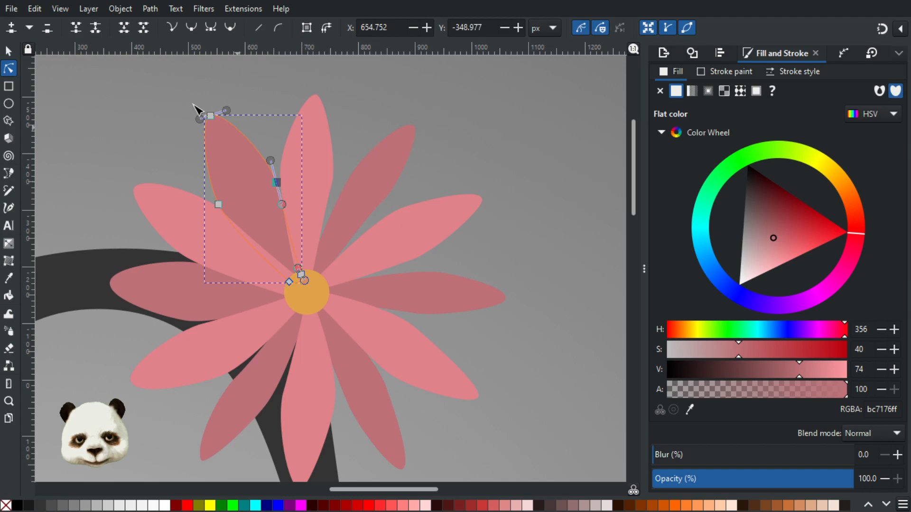
left_click_drag(199, 120, 196, 145)
Step: Round the left dark petal's tip by lengthening both handles of its tip node
left_click(121, 291)
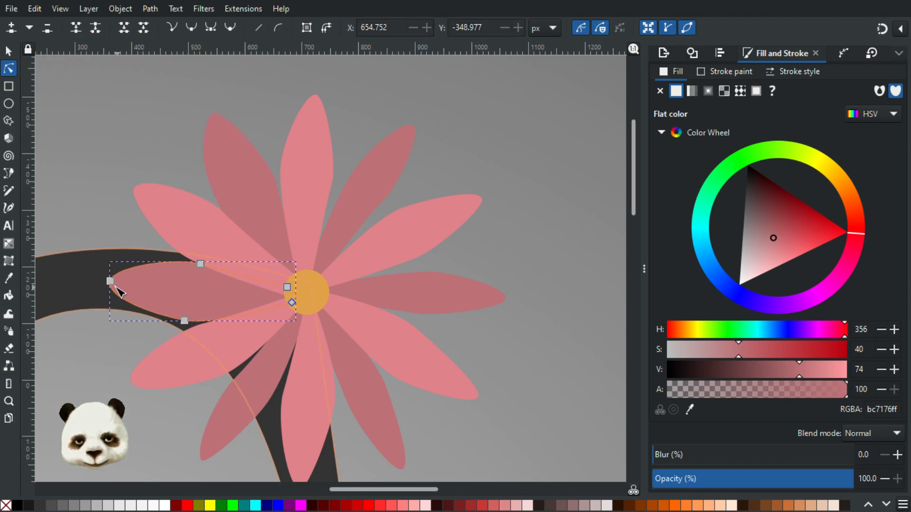
left_click(110, 282)
left_click_drag(118, 266, 119, 254)
left_click_drag(105, 304, 101, 314)
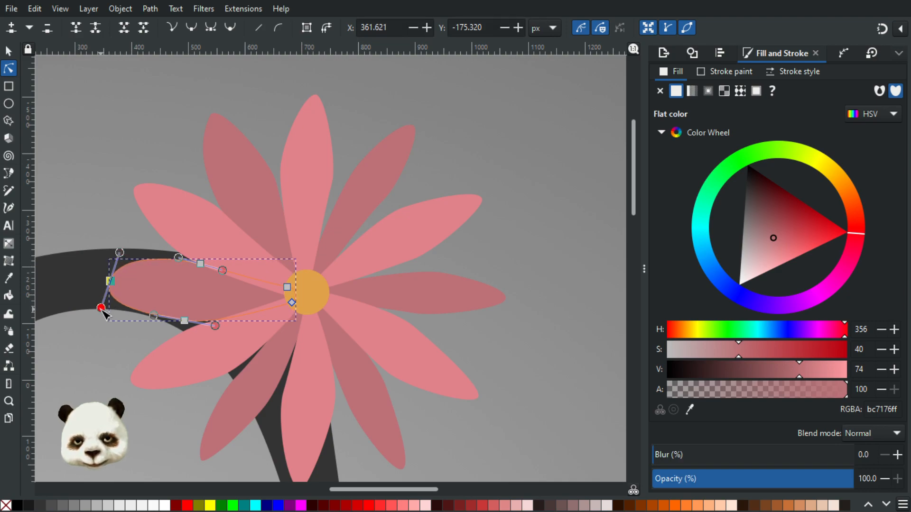
Step: Widen the lower-left dark petal by spreading both side nodes, and extend its tip node slightly outward
scroll(230, 304, "down", 4)
left_click(243, 339)
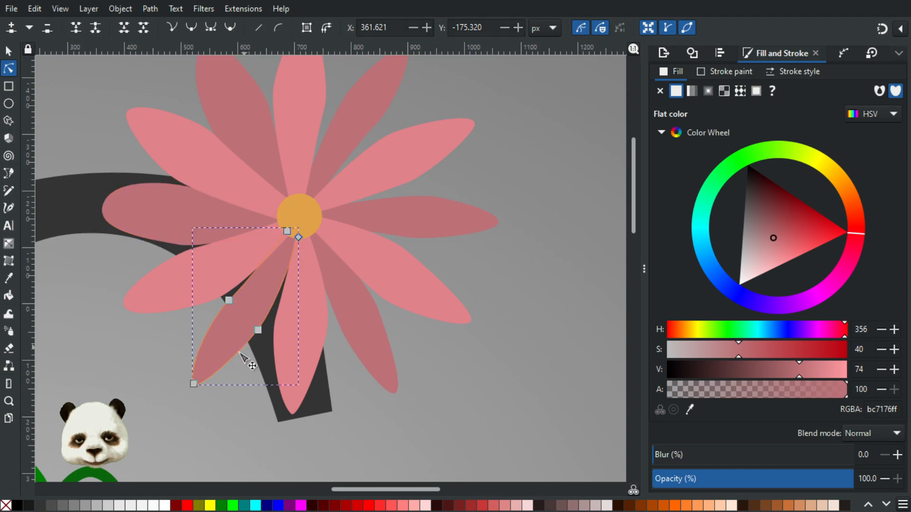
left_click_drag(260, 329, 277, 331)
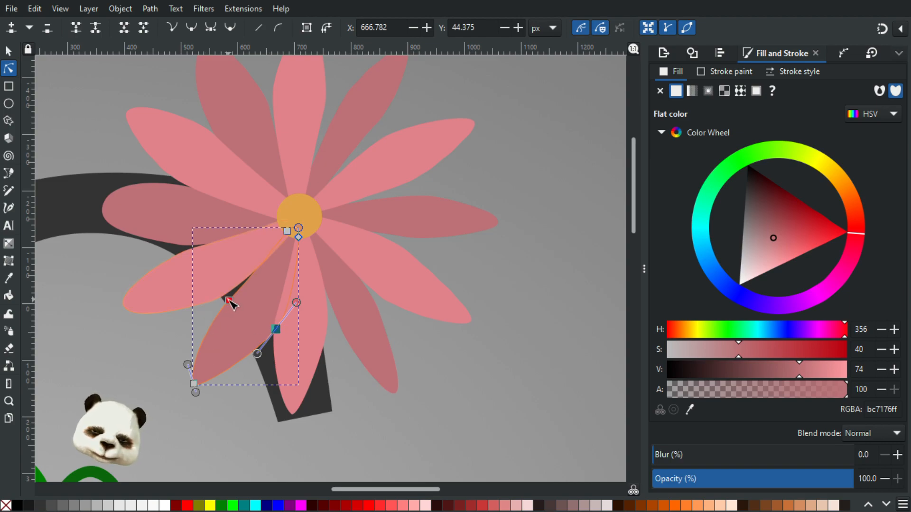
left_click_drag(230, 300, 233, 290)
left_click_drag(195, 387, 188, 397)
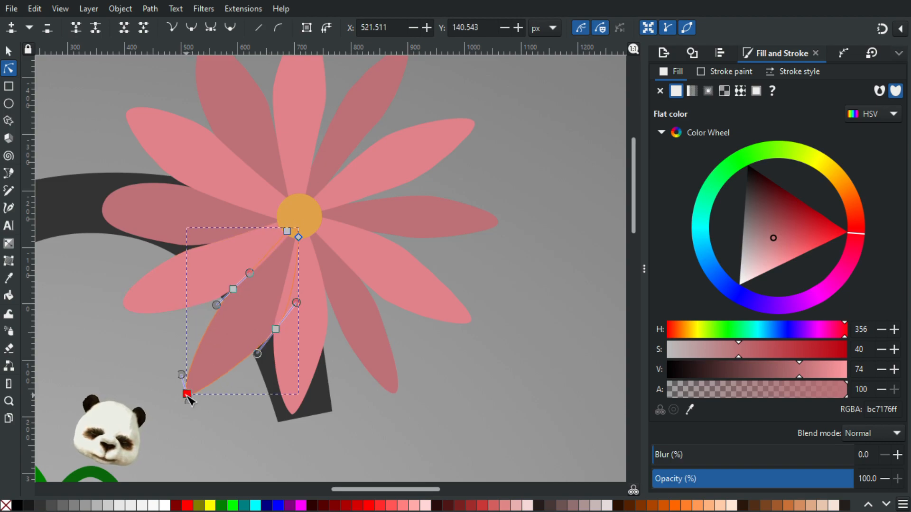
Step: Extend the left dark petal's tip slightly away from the orange centre and adjust its lower edge
left_click(105, 208)
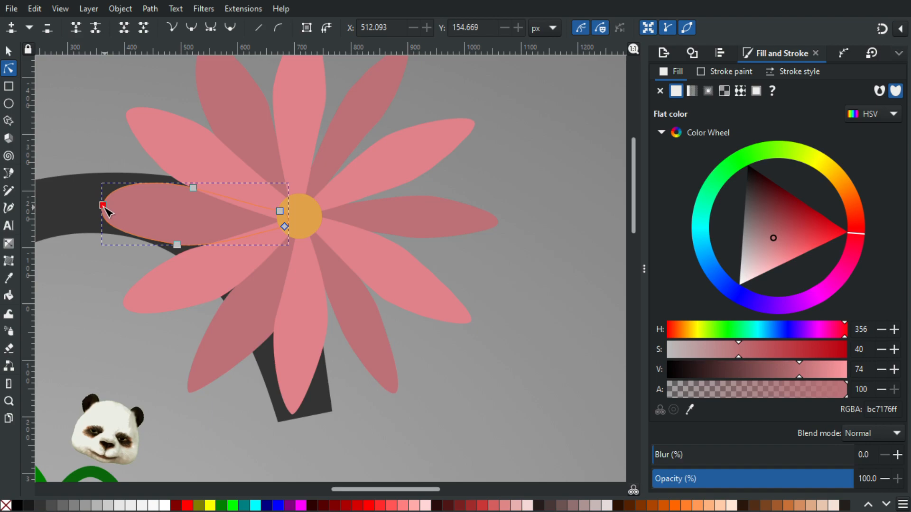
left_click_drag(102, 205, 95, 204)
left_click_drag(237, 280, 332, 329)
left_click_drag(223, 289, 200, 292)
left_click_drag(344, 360, 270, 376)
Step: Pull the upper-right light petal's tip slightly inward and widen the adjacent dark petal by moving both side nodes outward
left_click(326, 183)
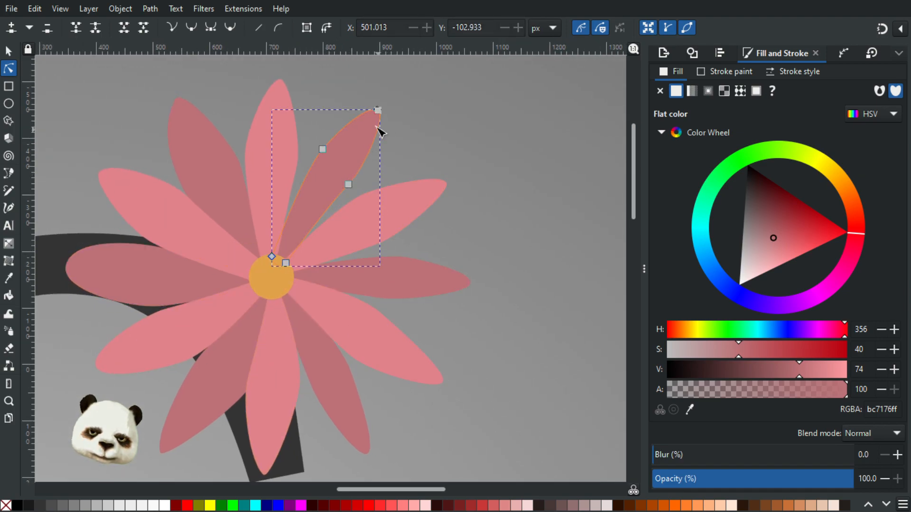
left_click(446, 192)
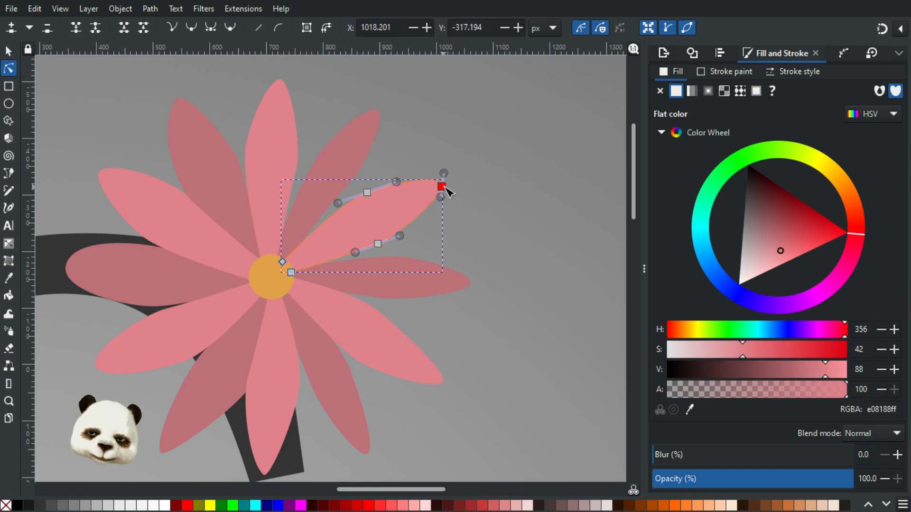
left_click(365, 150)
left_click_drag(350, 187, 349, 199)
left_click_drag(324, 150, 315, 152)
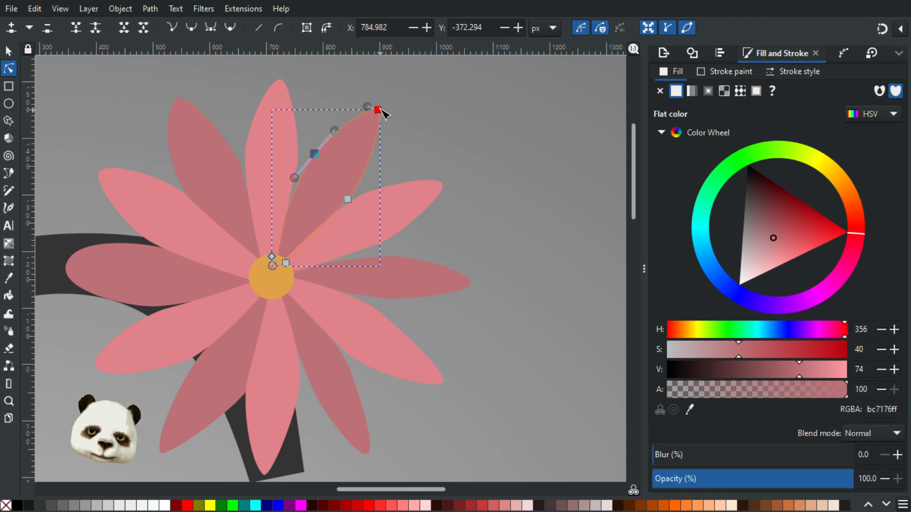
Step: Clean up the upper-right dark petal's tip by deleting its extra overlapping nodes so that a single tip node remains
mouse_move(381, 109)
left_mouse_down()
mouse_move(395, 120)
mouse_move(380, 111)
mouse_move(382, 101)
mouse_move(388, 108)
left_mouse_up()
key("Delete")
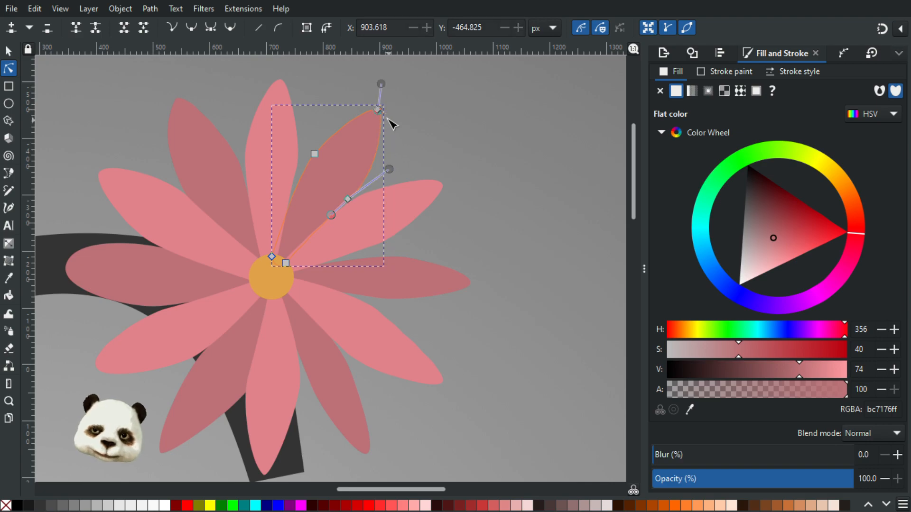
scroll(396, 102, "up", 1)
scroll(400, 108, "up", 2)
left_click_drag(367, 114, 340, 224)
left_click_drag(327, 158, 367, 207)
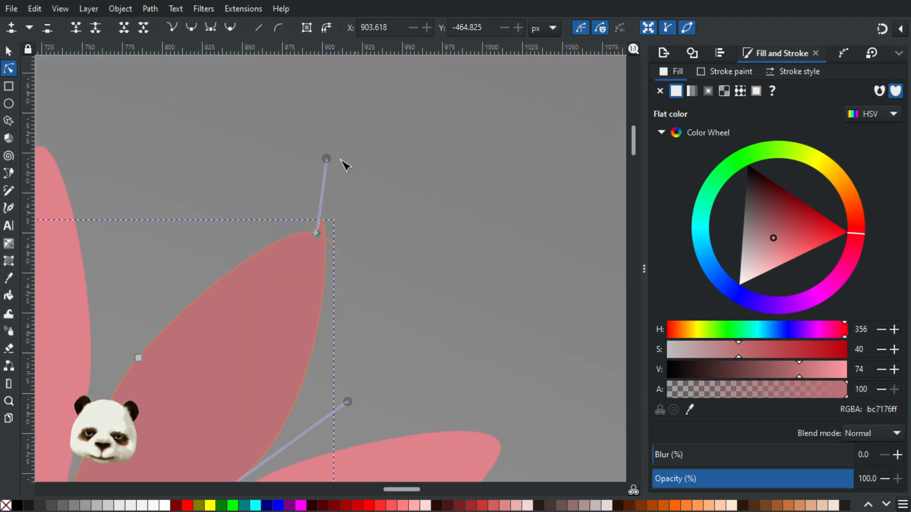
left_click_drag(332, 162, 358, 315)
scroll(315, 265, "up", 4)
scroll(377, 175, "up", 1)
left_click_drag(291, 126, 385, 85)
left_click(296, 127)
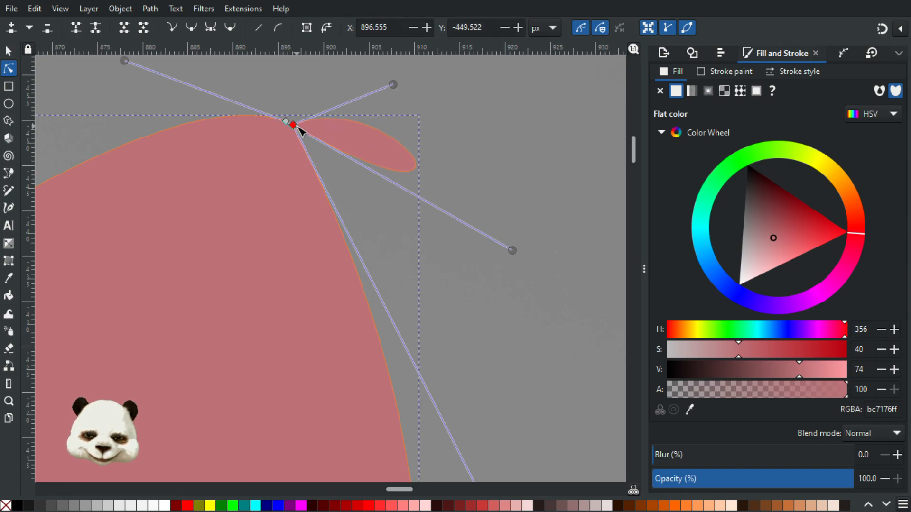
key("Delete")
Step: Shorten the handles of the upper-right dark petal's remaining tip node and make the node smooth for a rounded tip
scroll(296, 251, "down", 4)
scroll(291, 245, "down", 3)
left_click_drag(291, 245, 554, 301)
scroll(471, 255, "up", 1)
left_click_drag(469, 329, 132, 47)
scroll(409, 149, "up", 2)
scroll(343, 153, "down", 2)
left_click_drag(431, 311, 593, 511)
scroll(425, 218, "up", 2)
left_click(405, 225, "ctrl")
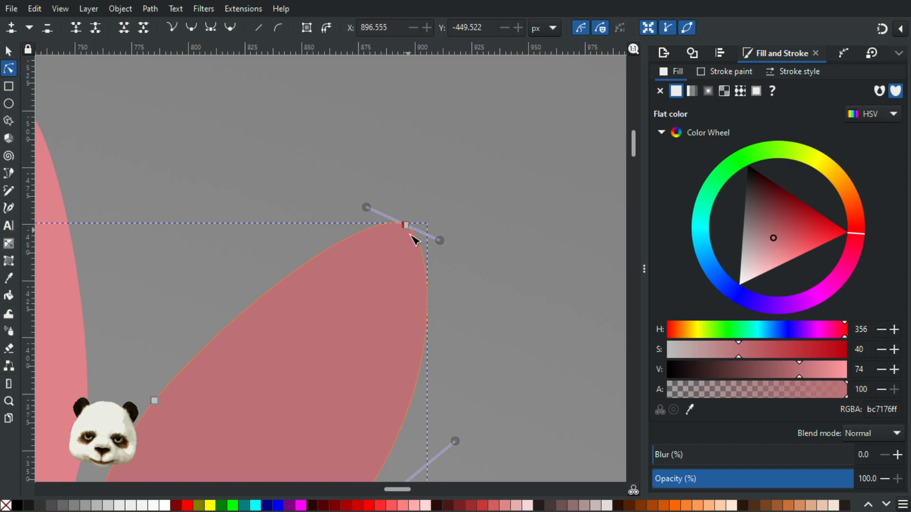
scroll(425, 261, "down", 3)
left_click_drag(429, 275, 433, 182)
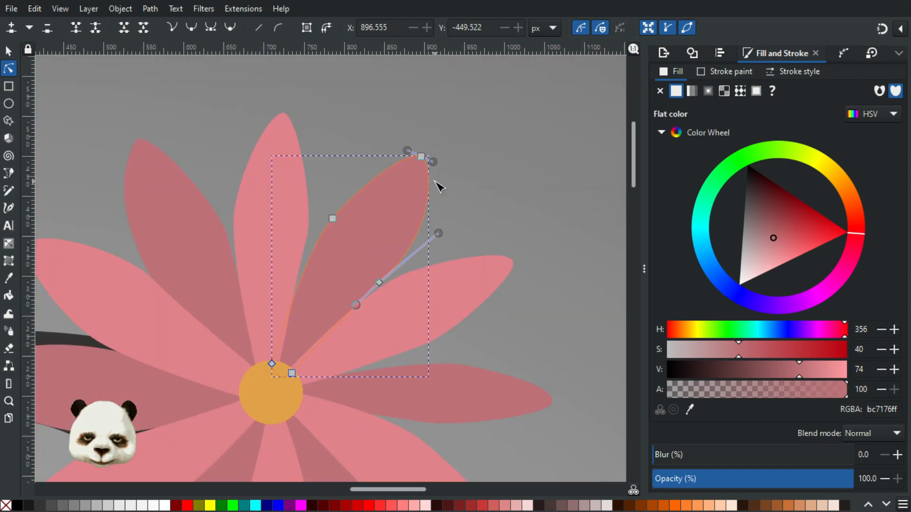
Step: Move both side nodes of the upper-right dark petal slightly toward the flower's centre and extend its tip node outward
left_click_drag(333, 217, 321, 229)
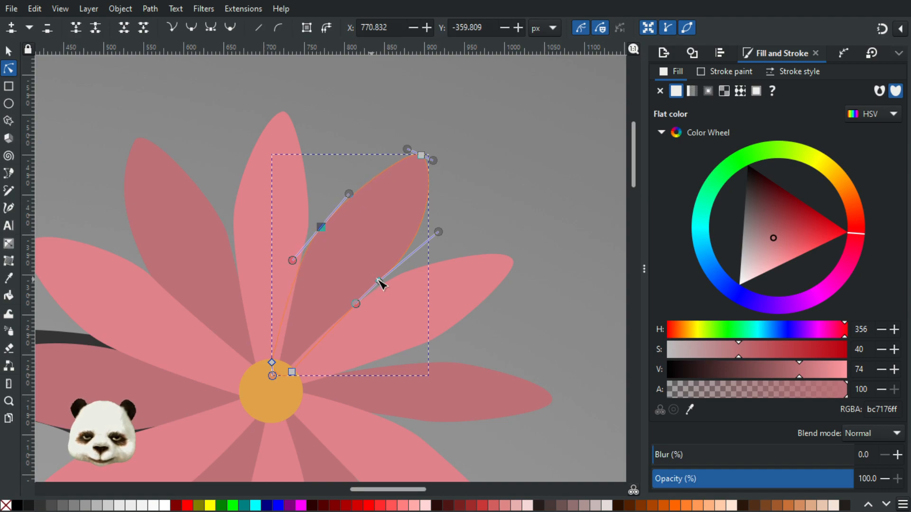
left_click_drag(379, 282, 379, 292)
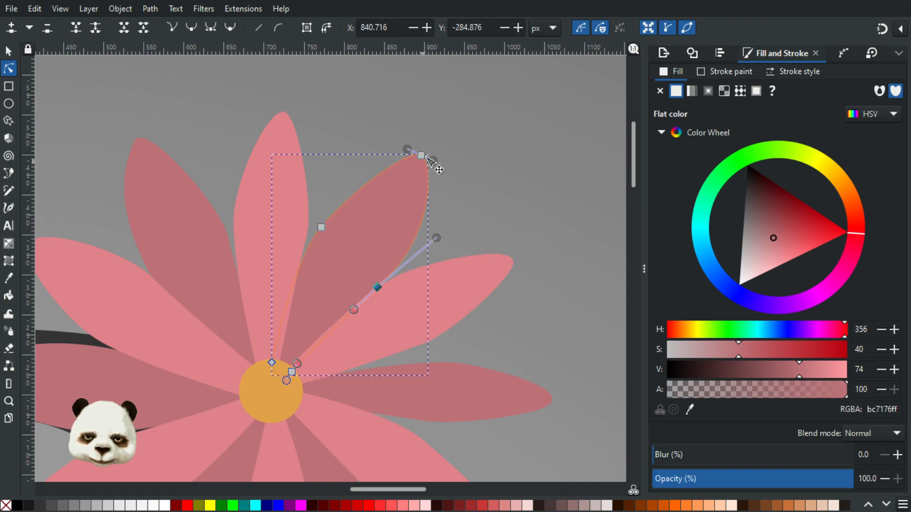
left_click_drag(422, 156, 434, 136)
left_click(537, 211)
left_click(542, 215)
scroll(541, 227, "down", 3)
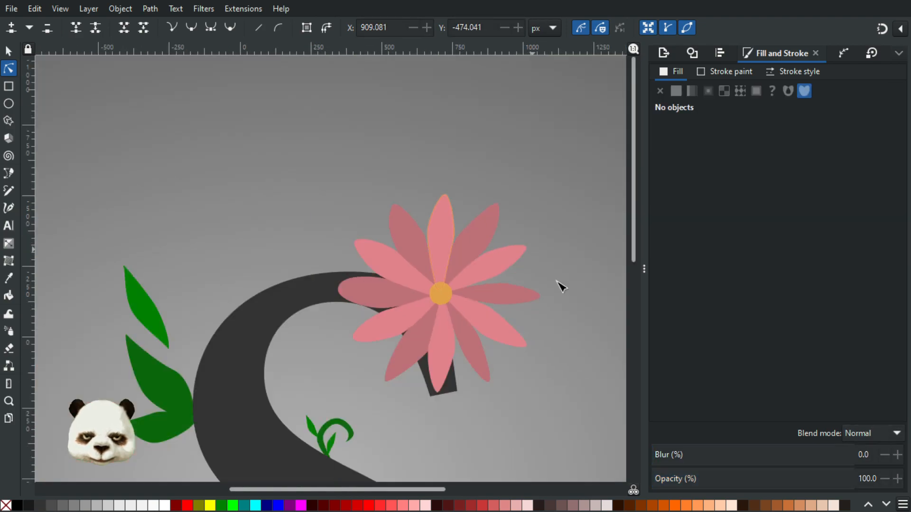
Step: Widen the right dark petal by spreading its two side nodes, and pull its tip node slightly inward
left_click_drag(541, 307, 465, 229)
scroll(436, 254, "up", 2)
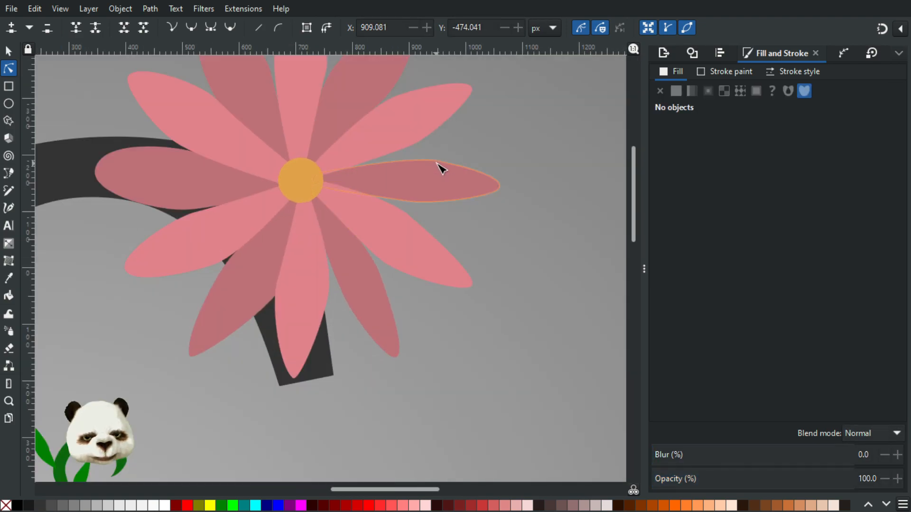
left_click(434, 163)
left_click(430, 155)
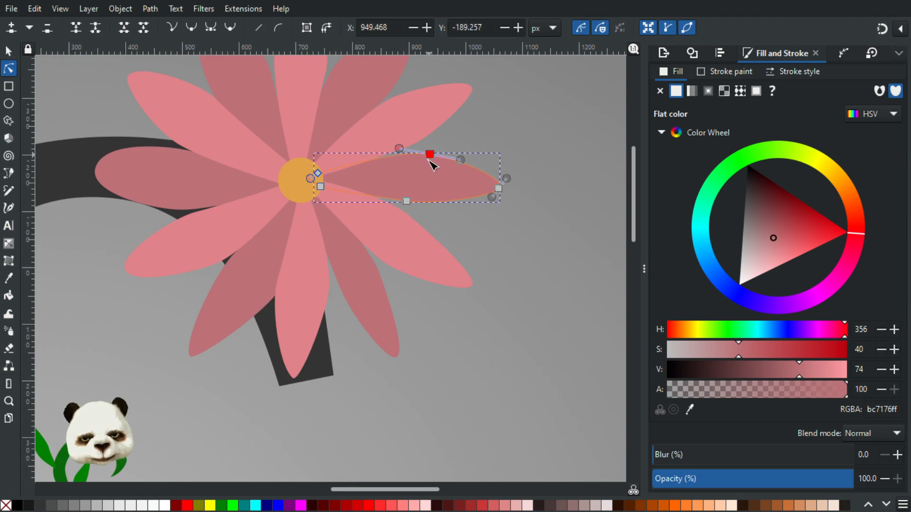
mouse_move(407, 201)
left_mouse_down()
mouse_move(399, 211)
mouse_move(407, 212)
left_mouse_up()
mouse_move(492, 197)
left_mouse_down()
mouse_move(487, 207)
mouse_move(491, 190)
left_mouse_up()
left_click_drag(406, 209, 400, 204)
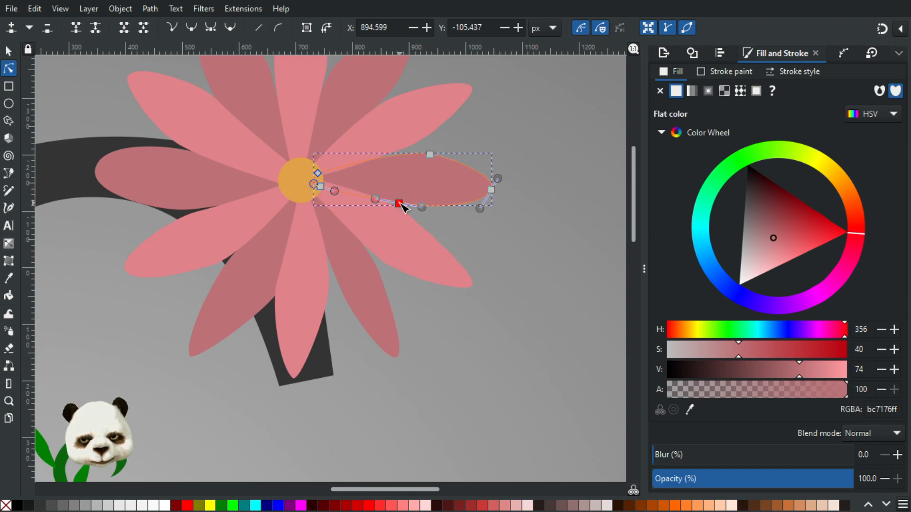
left_click_drag(429, 154, 423, 153)
Step: Adjust the side nodes of the lower-right dark petal and extend its tip node slightly outward
left_click(350, 279)
left_click_drag(342, 293, 380, 271)
left_click_drag(405, 351, 407, 367)
left_click(472, 335)
left_click(482, 336)
scroll(483, 337, "down", 3)
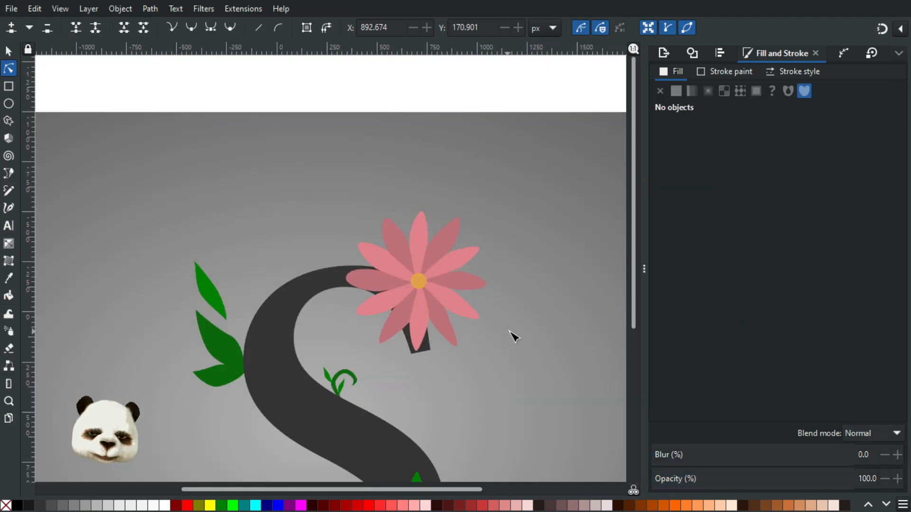
Step: Reshape the rounded end of the left dark petal by adjusting its tip node and upper handle
scroll(519, 339, "down", 1)
scroll(484, 316, "up", 3)
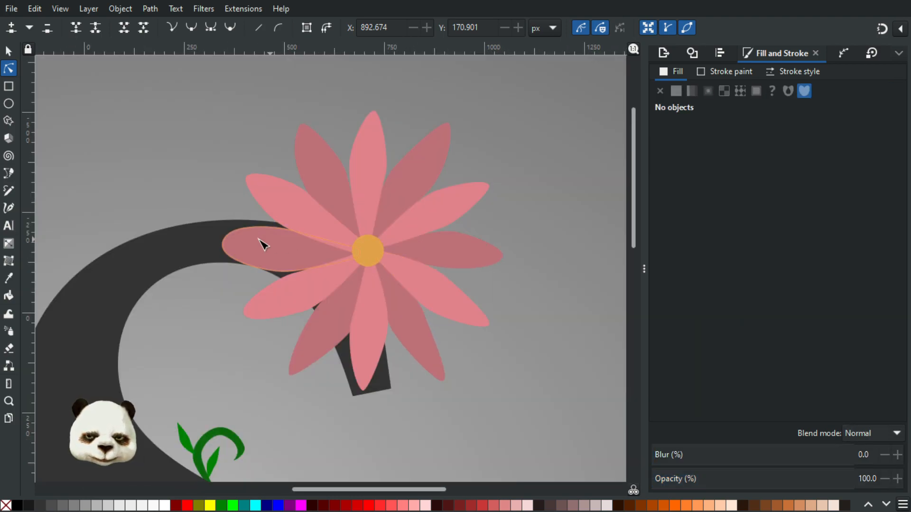
left_click(229, 246)
left_click(224, 242)
left_click_drag(230, 225, 236, 224)
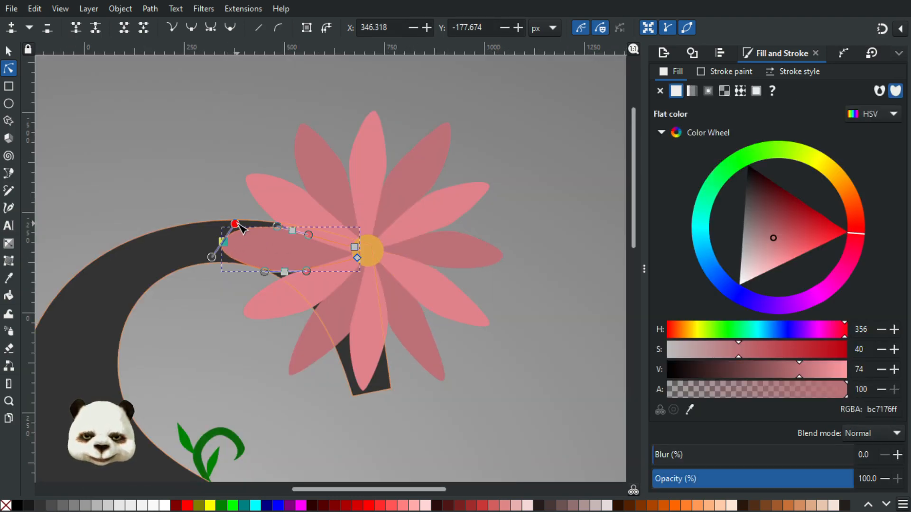
left_click(205, 146)
left_click(202, 147)
scroll(180, 171, "down", 2)
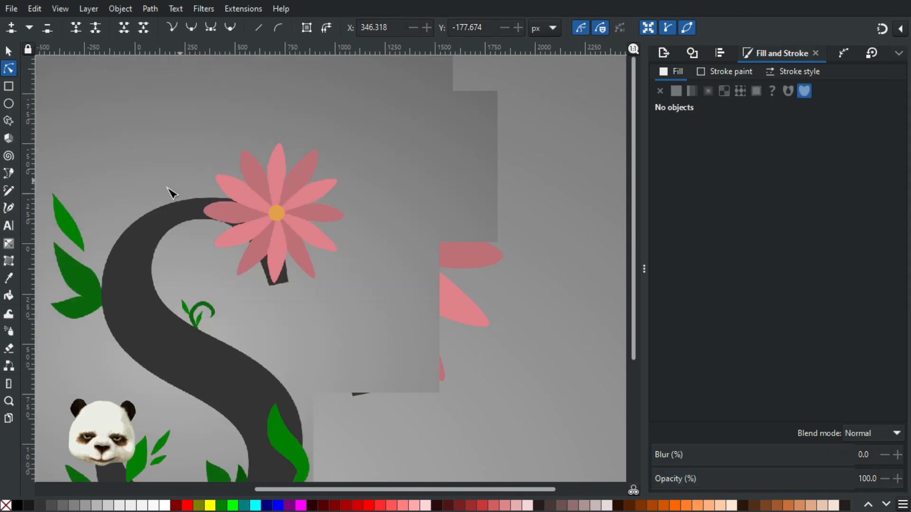
scroll(156, 247, "down", 1)
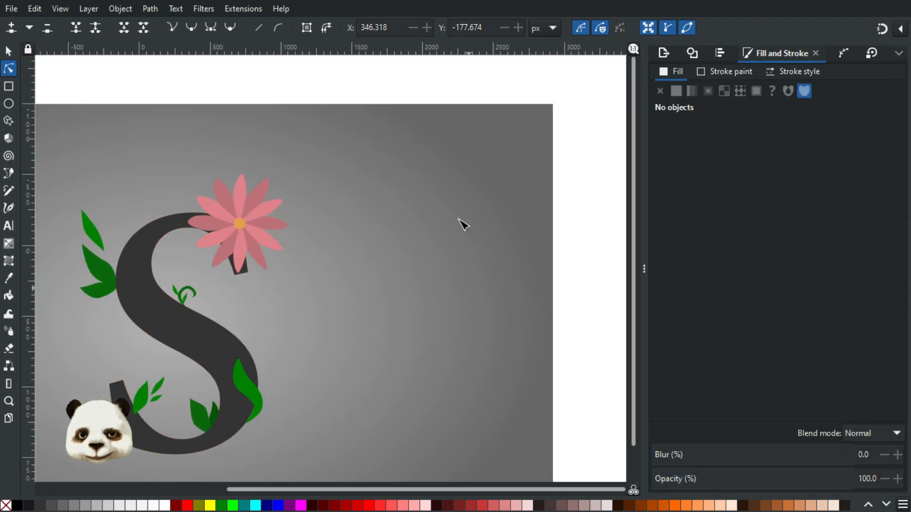
scroll(501, 334, "down", 1)
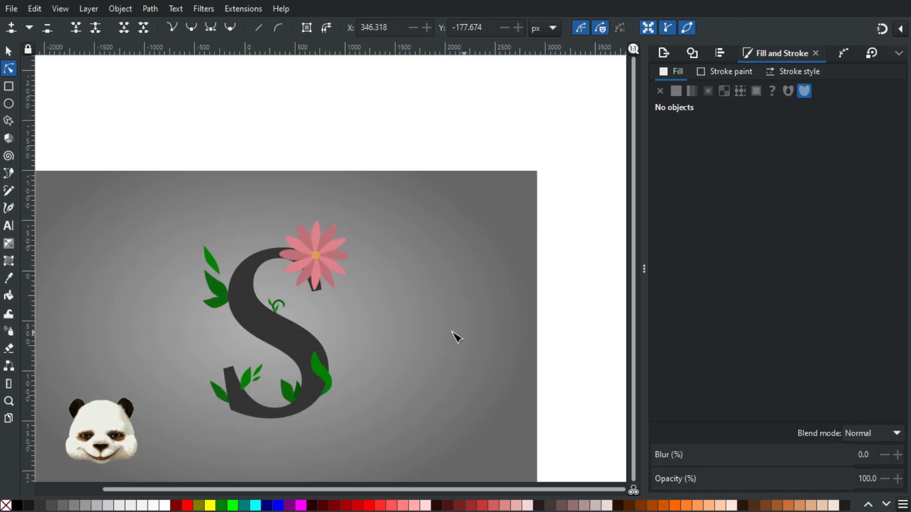
Step: Pull the lower-right dark petal's tip node slightly back toward the orange centre
scroll(318, 313, "up", 2)
scroll(268, 251, "up", 1)
left_click(398, 281)
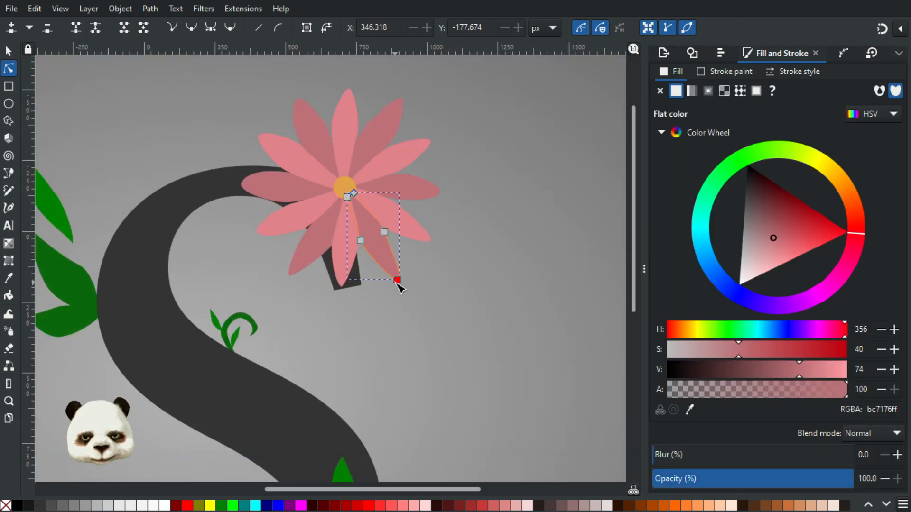
left_click_drag(401, 284, 399, 279)
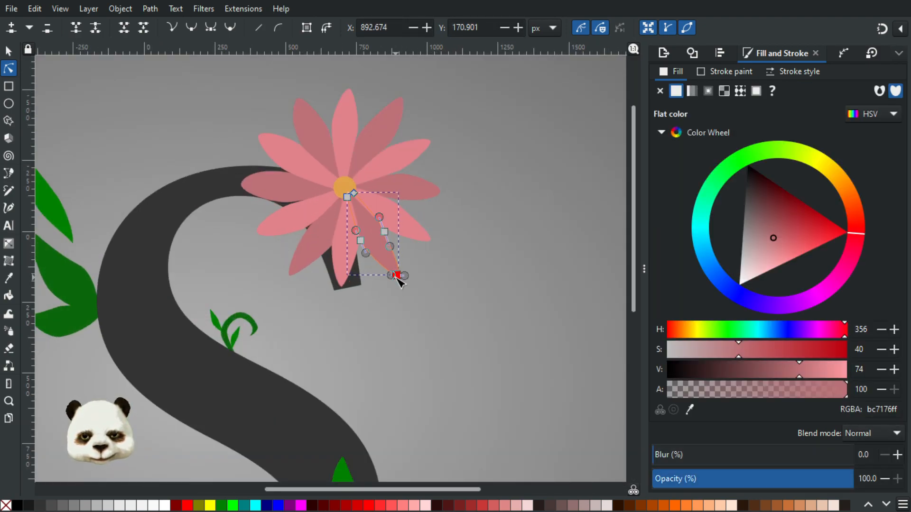
left_click(496, 258)
scroll(497, 259, "down", 2)
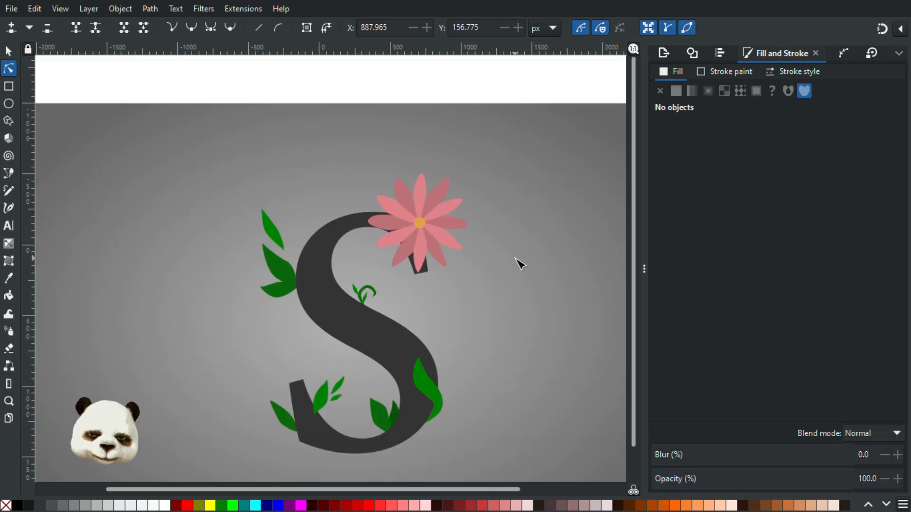
scroll(520, 256, "up", 2)
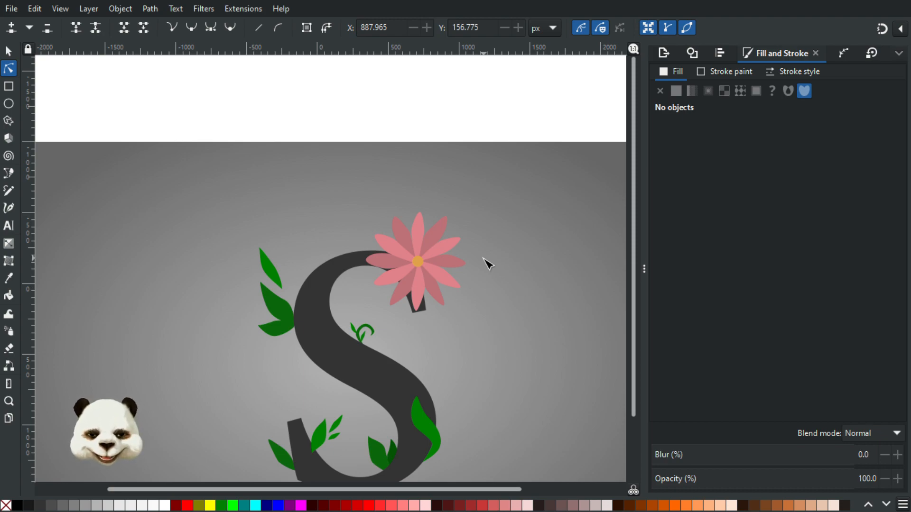
scroll(488, 263, "down", 2)
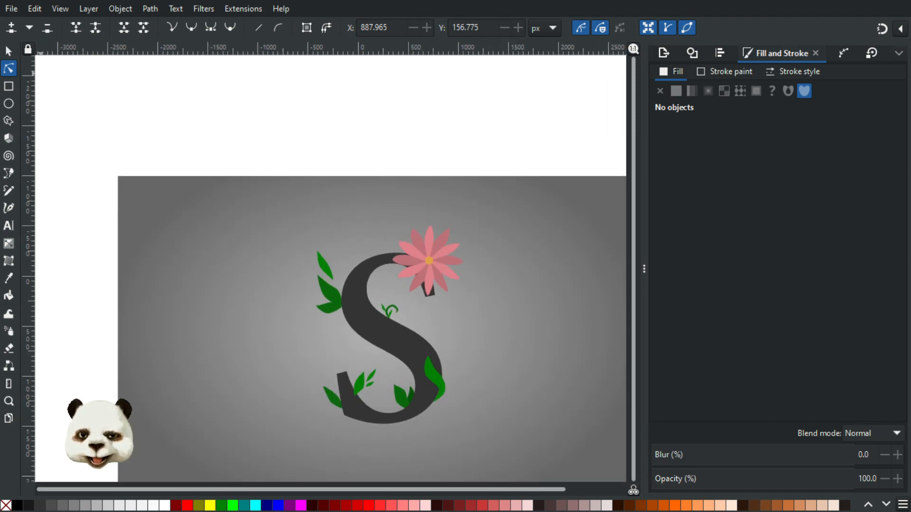
Step: Select the whole flower group and apply the Perspective/Envelope path effect to it
key("s")
left_click(434, 265)
mouse_move(426, 259)
left_mouse_down()
mouse_move(441, 265)
mouse_move(443, 247)
mouse_move(431, 256)
left_mouse_up()
scroll(489, 268, "up", 2)
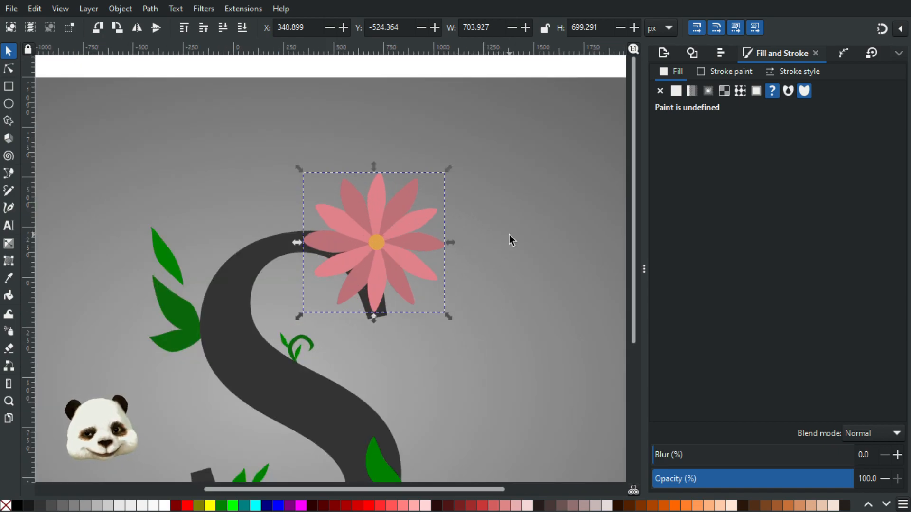
left_click(843, 53)
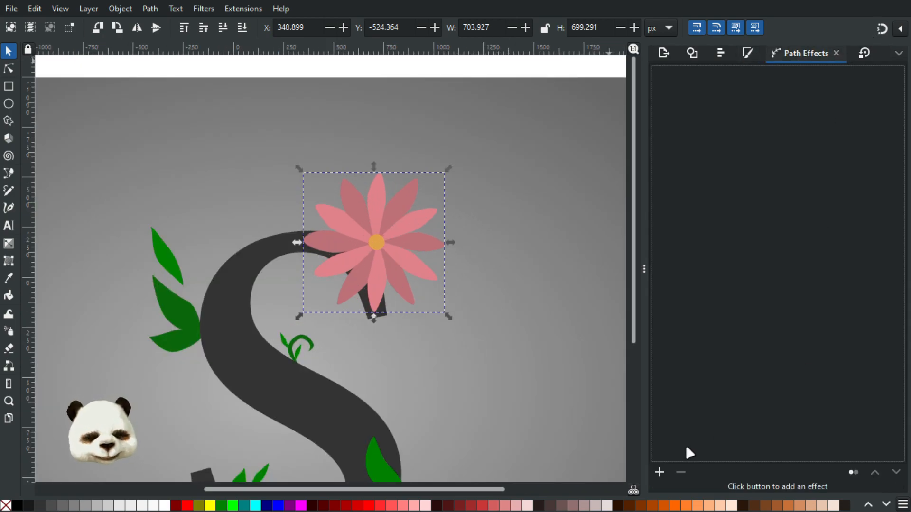
left_click(659, 472)
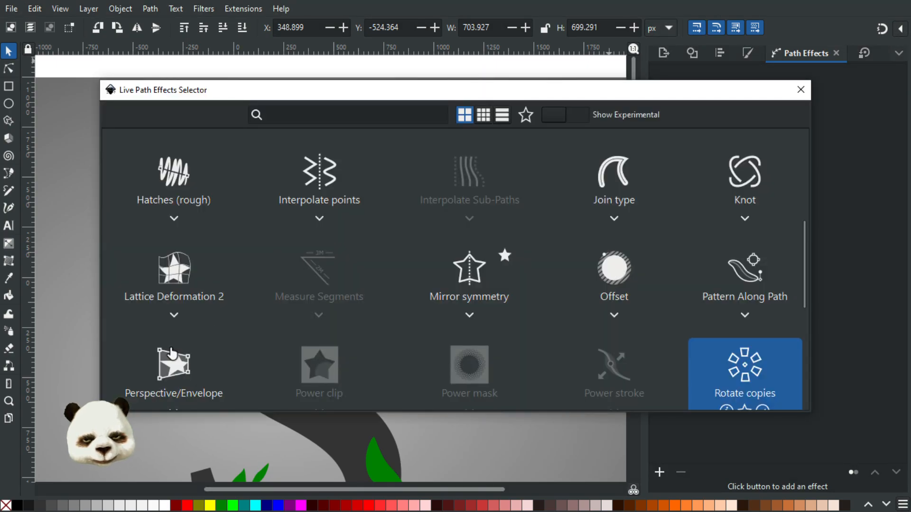
key("Escape")
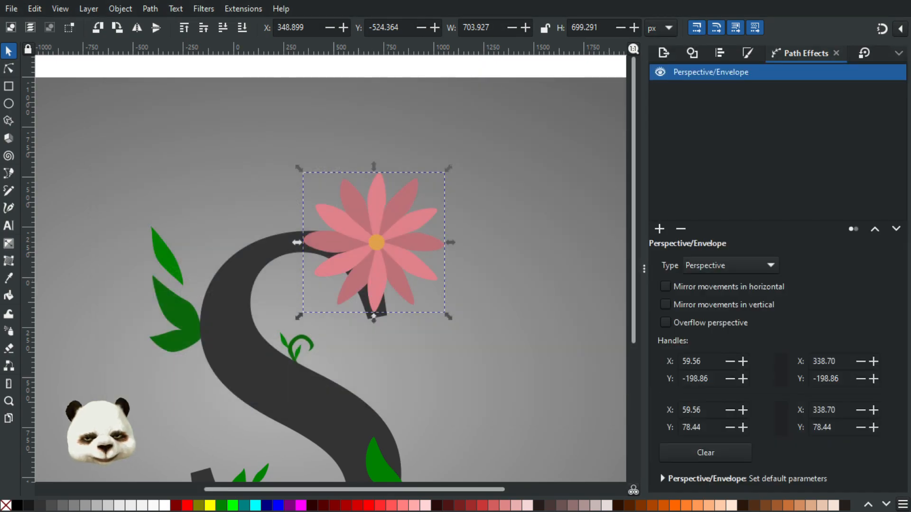
Step: Taper the flower by moving its right envelope corners to about Y -166 and 51, and the left ones to about X 82 and 91
left_click(8, 69)
left_click_drag(444, 173, 444, 189)
left_click_drag(446, 313, 444, 298)
left_click_drag(306, 176, 311, 174)
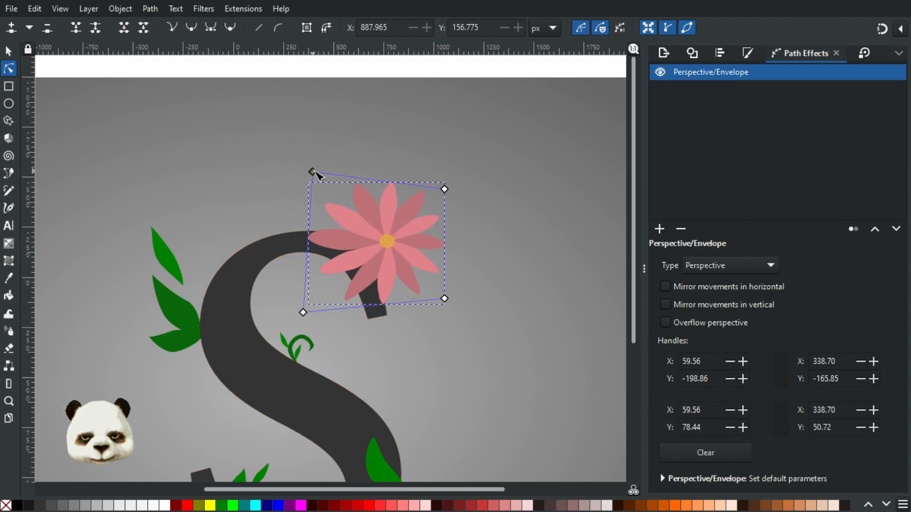
left_click_drag(304, 313, 320, 312)
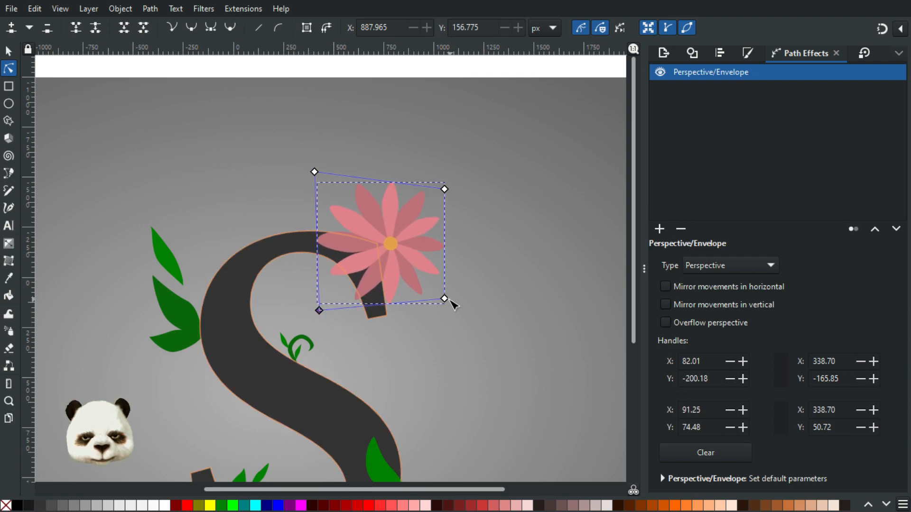
Step: Strengthen the flower's perspective by lowering the upper-right envelope corner, pulling the lower-right corner inward and raising the upper-left corner slightly
left_click_drag(445, 299, 439, 298)
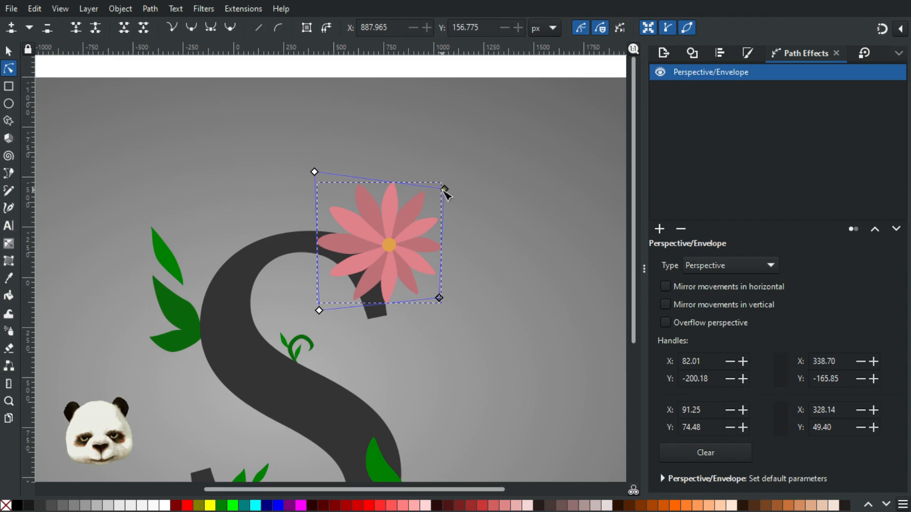
left_click_drag(445, 189, 448, 200)
left_click_drag(315, 172, 316, 164)
mouse_move(439, 300)
left_mouse_down()
mouse_move(432, 306)
mouse_move(433, 297)
left_mouse_up()
left_click_drag(450, 202, 446, 201)
left_click(524, 179)
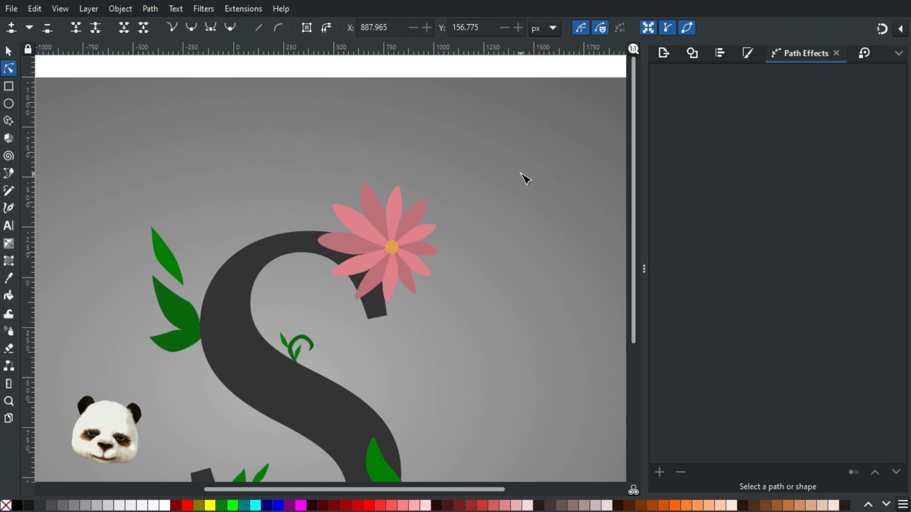
Step: Examine the tilted flower up close and within the whole S composition
scroll(525, 178, "down", 3)
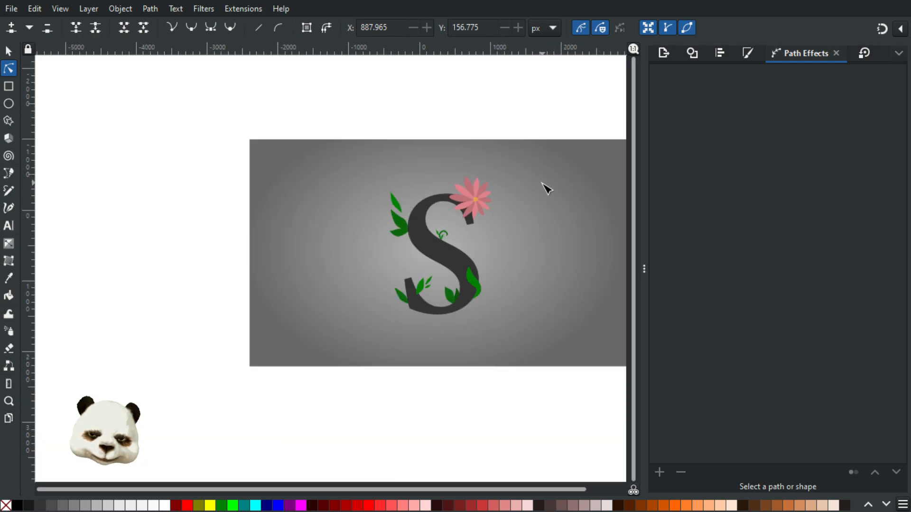
scroll(544, 189, "up", 1)
scroll(538, 191, "down", 1)
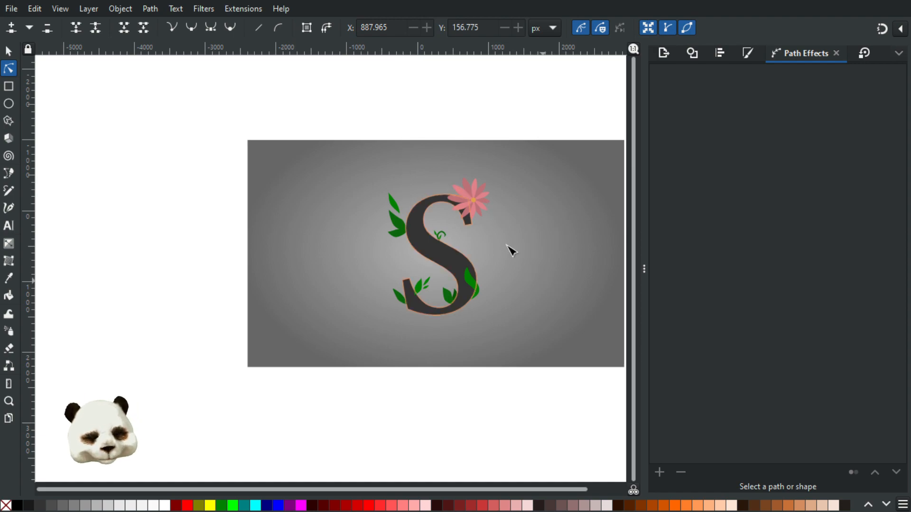
scroll(493, 206, "up", 5)
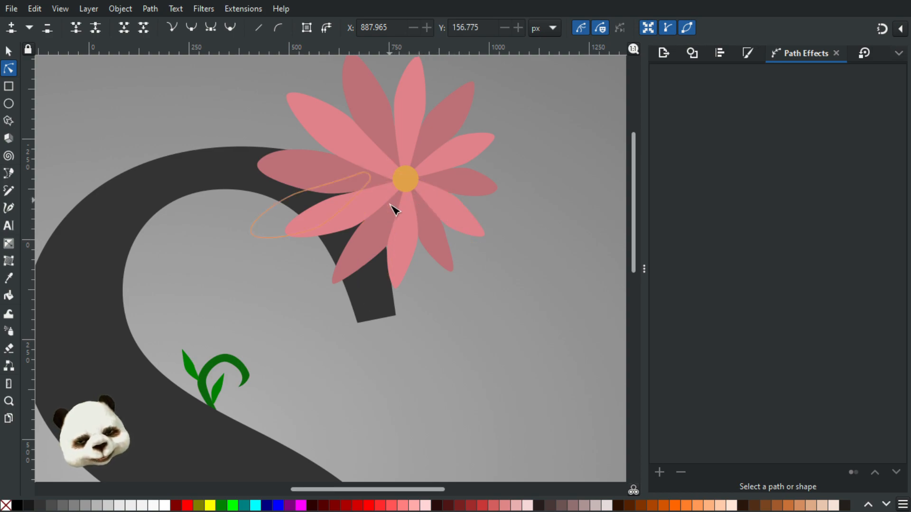
scroll(466, 264, "down", 2)
scroll(477, 341, "down", 2)
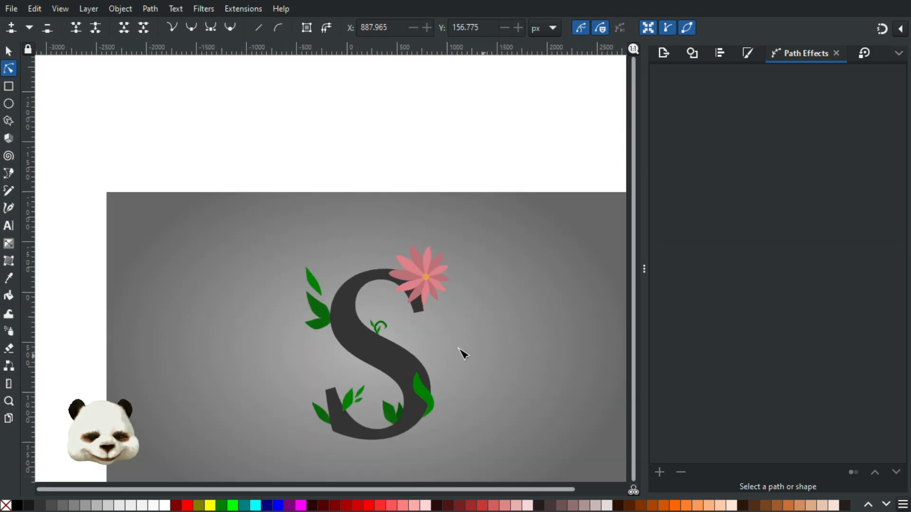
scroll(485, 363, "down", 1)
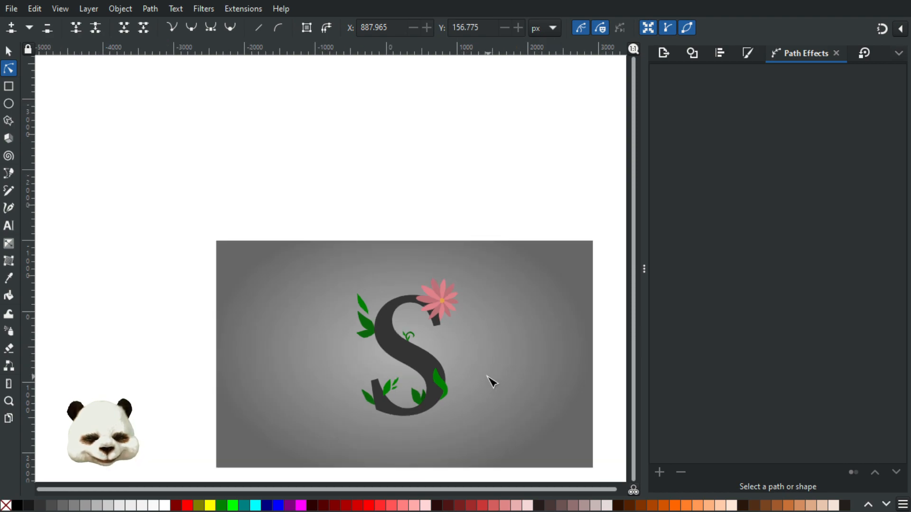
Step: Select the flower group, turn off its Perspective/Envelope effect and deselect it
scroll(490, 378, "up", 4)
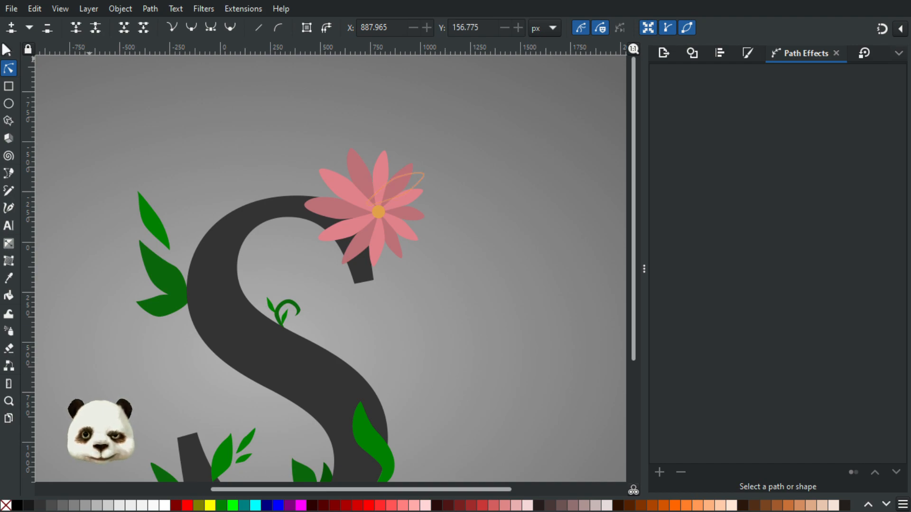
key("s")
left_click(357, 209)
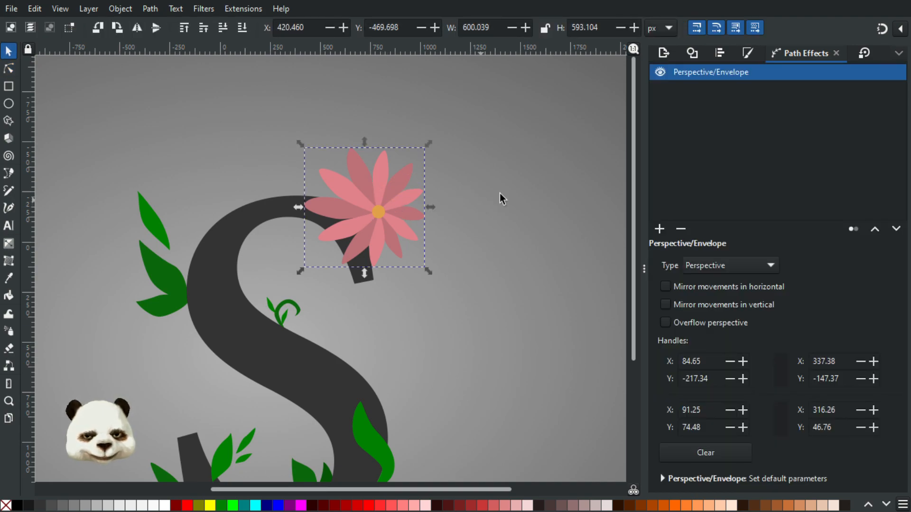
left_click(661, 74)
left_click(508, 122)
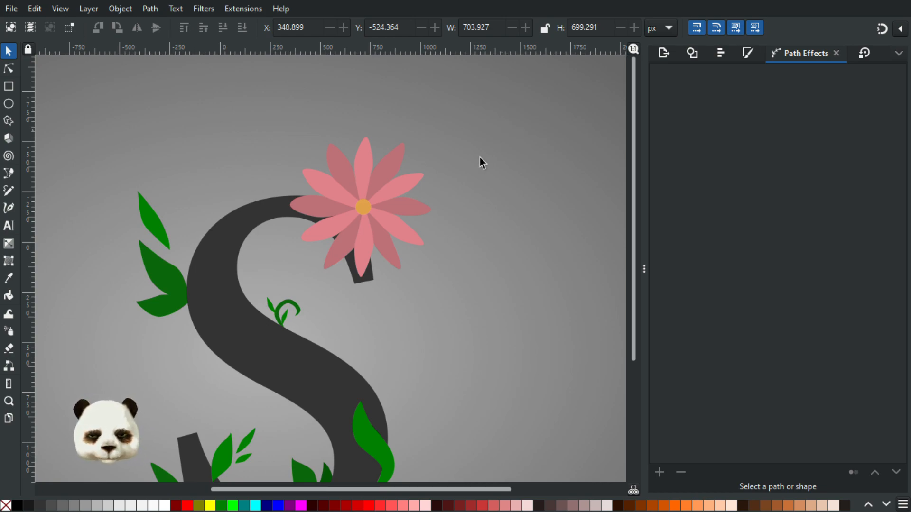
Step: Try to draw a gradient upward from the flower's centre across the light petals' group
scroll(397, 178, "up", 3)
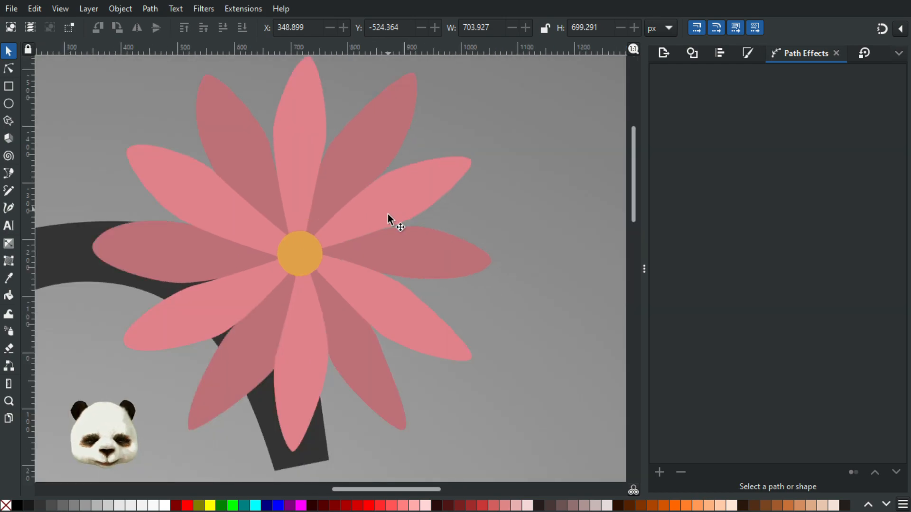
double_click(371, 216)
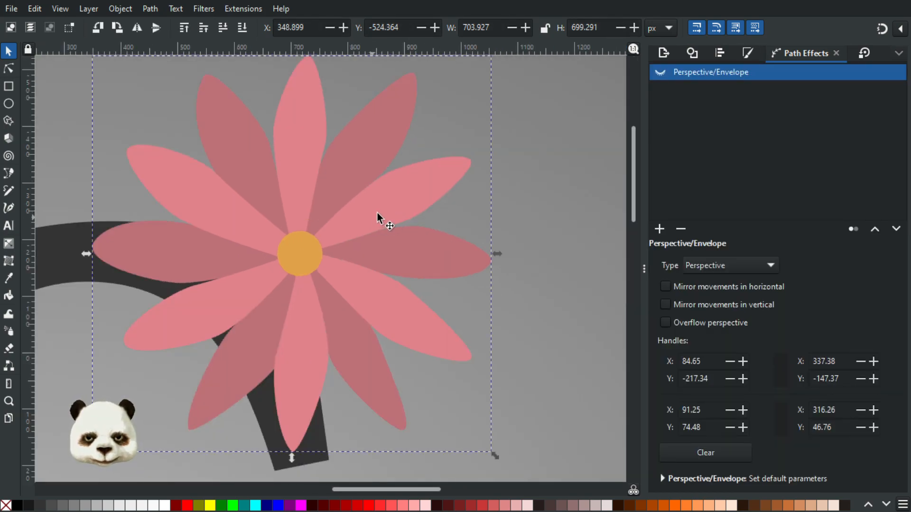
left_click(286, 168)
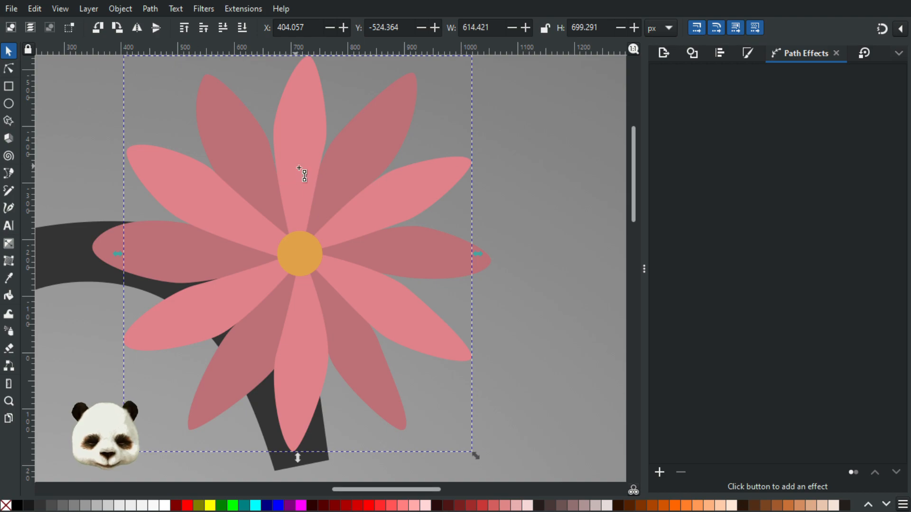
key("g")
left_click_drag(298, 225, 298, 141)
key("ctrl+z")
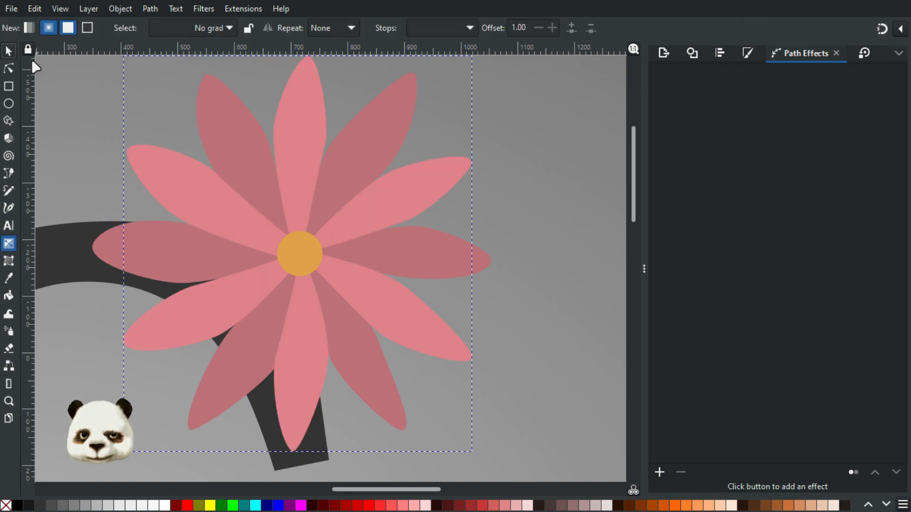
Step: Fill only the top petal with a linear gradient from near its base upward, and set the end stop's alpha to 100
key("s")
double_click(297, 155)
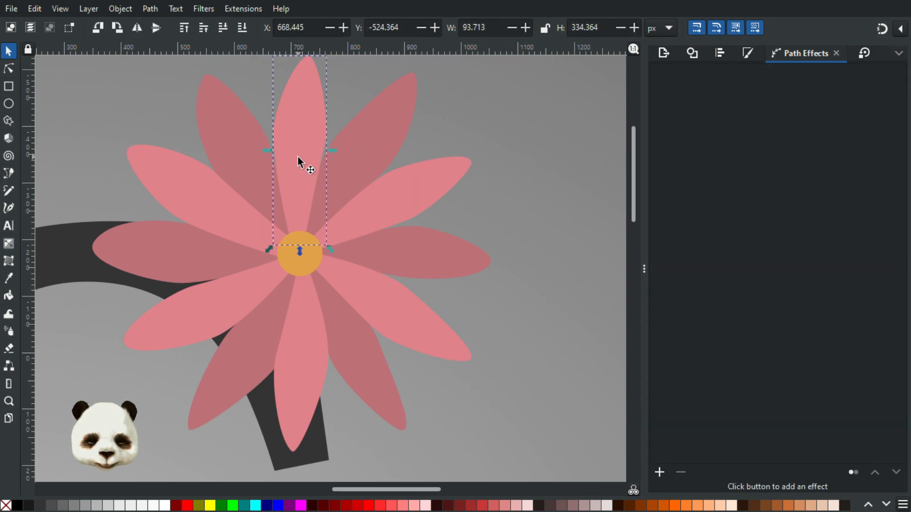
key("g")
left_click_drag(298, 221, 297, 135)
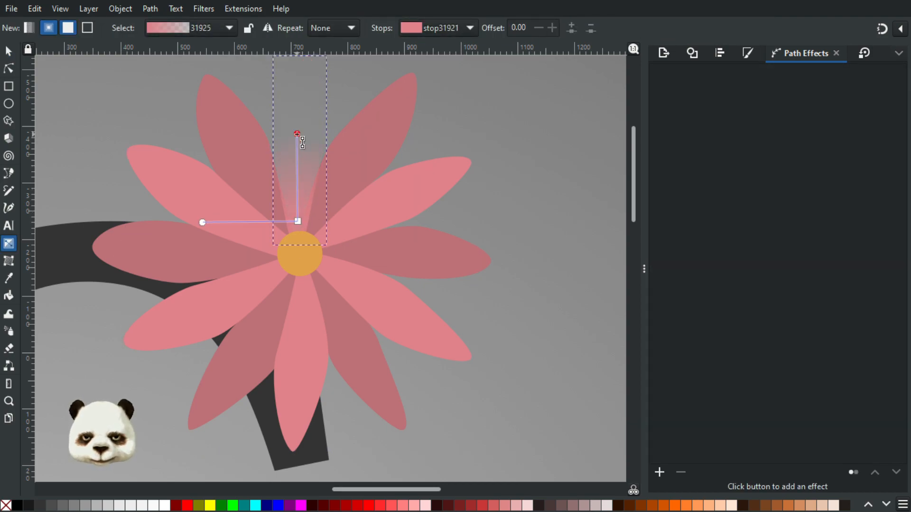
key("ctrl+z")
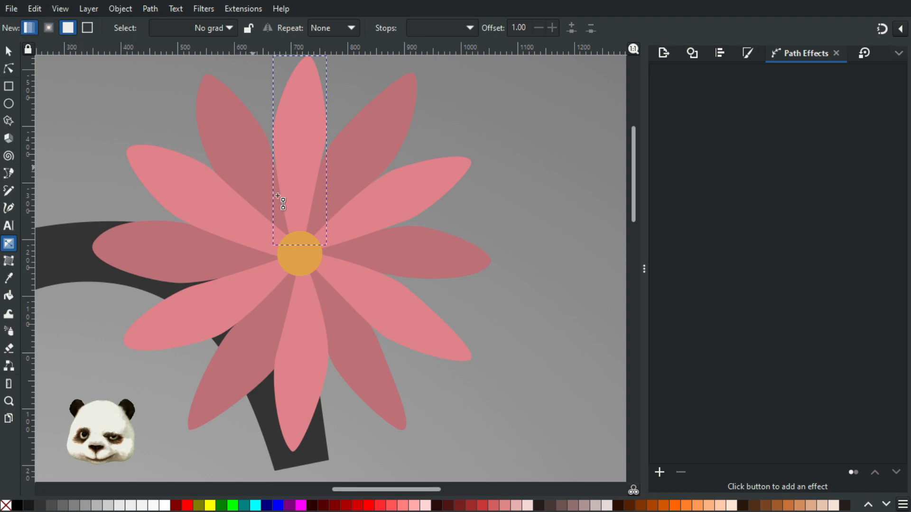
left_click_drag(298, 216, 299, 133)
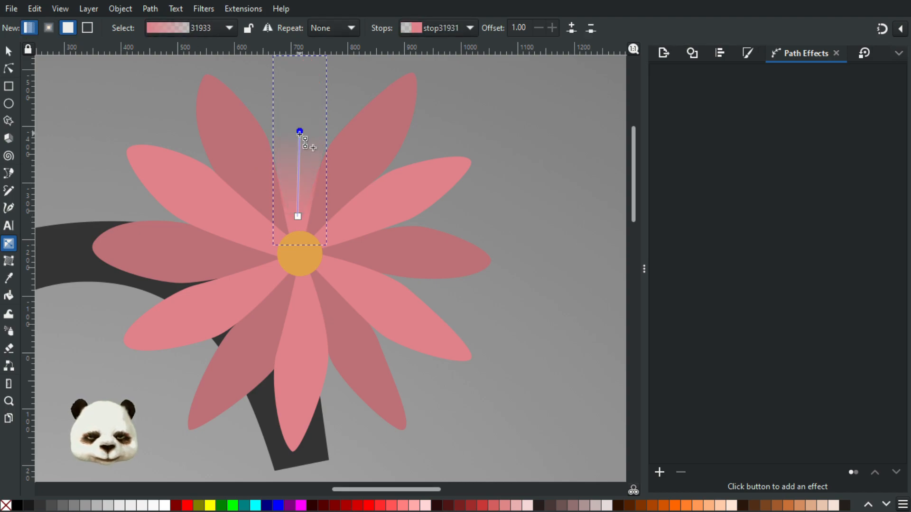
key("ctrl+shift+f")
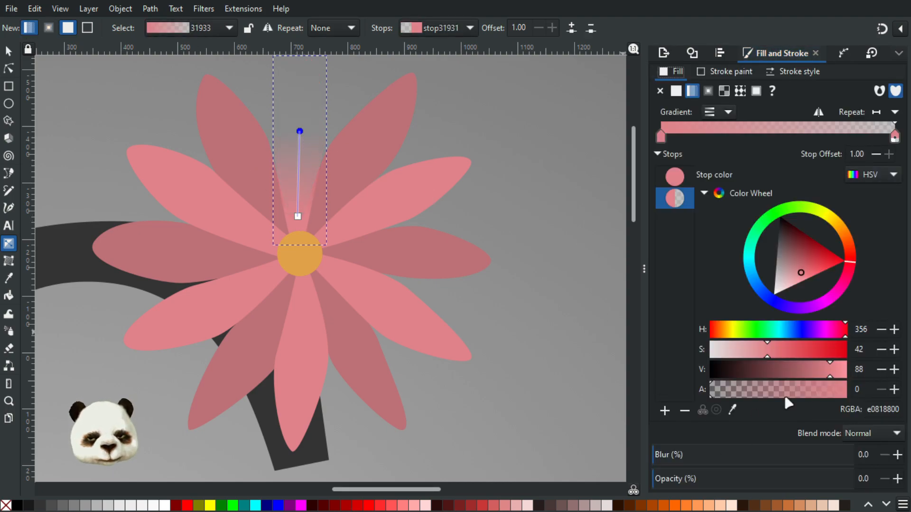
left_click_drag(781, 390, 889, 393)
Step: Set the stop at the base of the top petal's gradient to a darker red, RGBA a84741ff
left_click(297, 217)
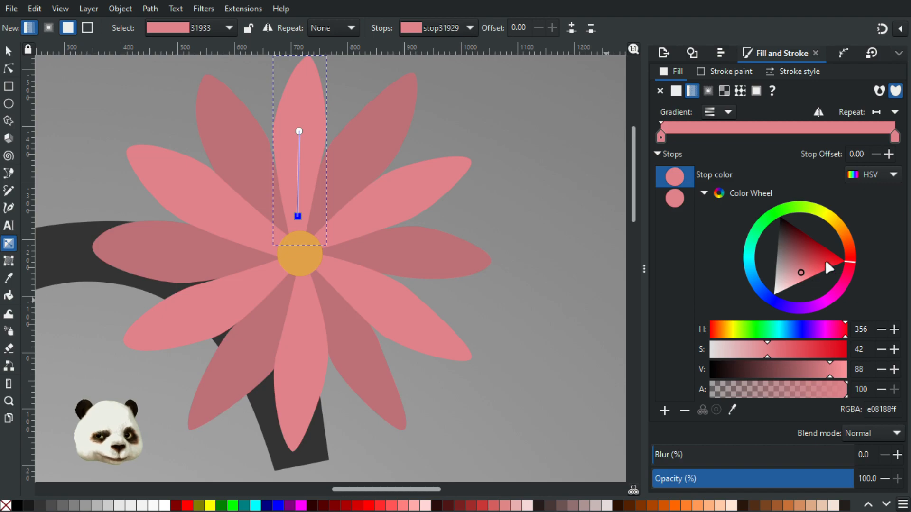
left_click(807, 260)
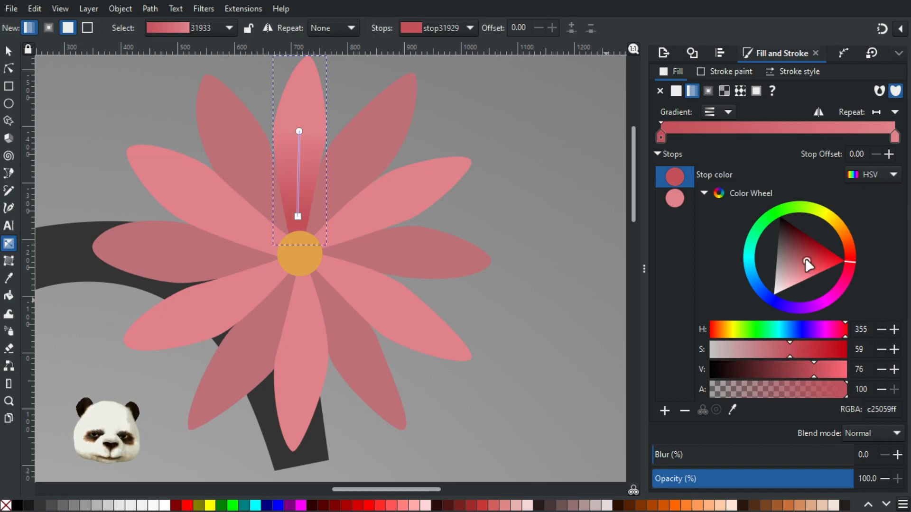
left_click_drag(850, 267, 854, 261)
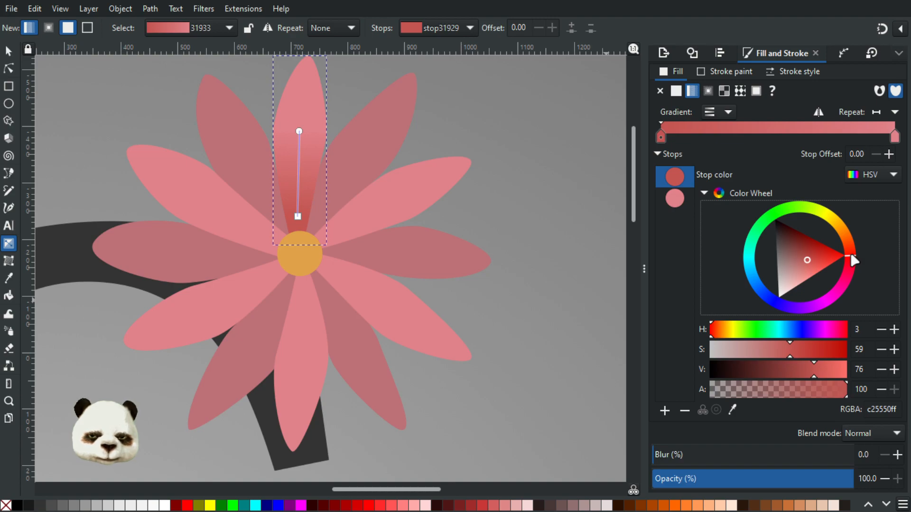
left_click(799, 259)
left_click_drag(801, 262, 802, 263)
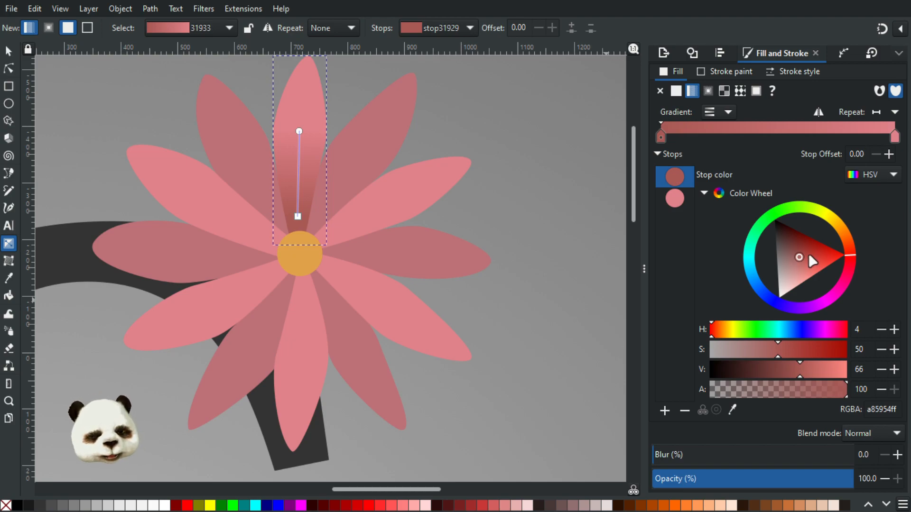
scroll(492, 277, "down", 2)
scroll(370, 248, "up", 2)
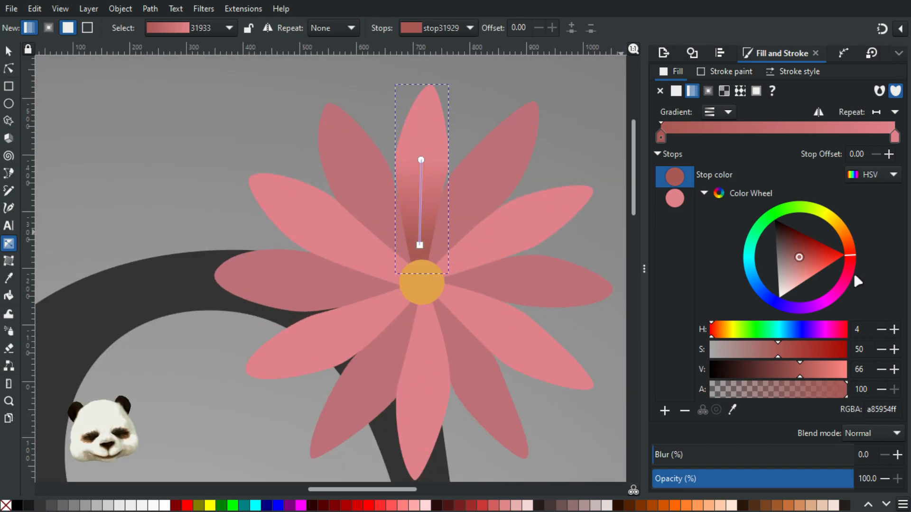
left_click(794, 351)
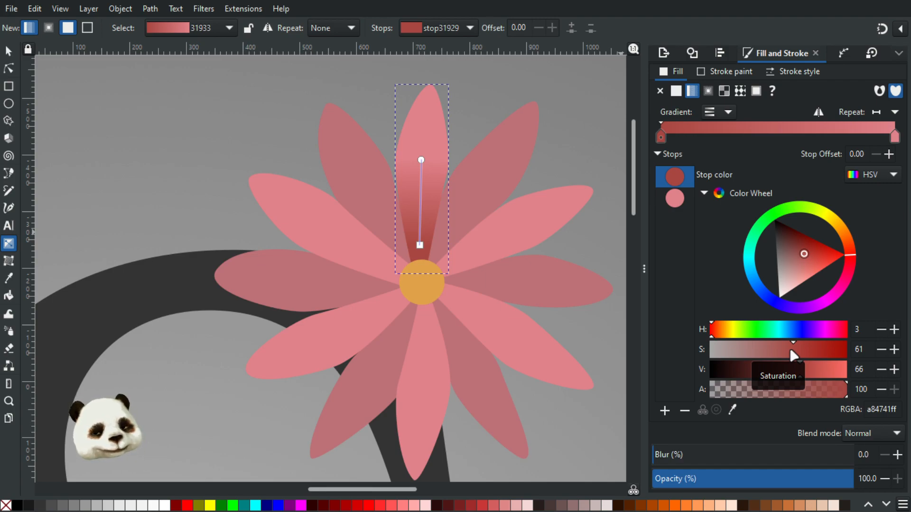
scroll(473, 280, "down", 2)
scroll(465, 268, "up", 2)
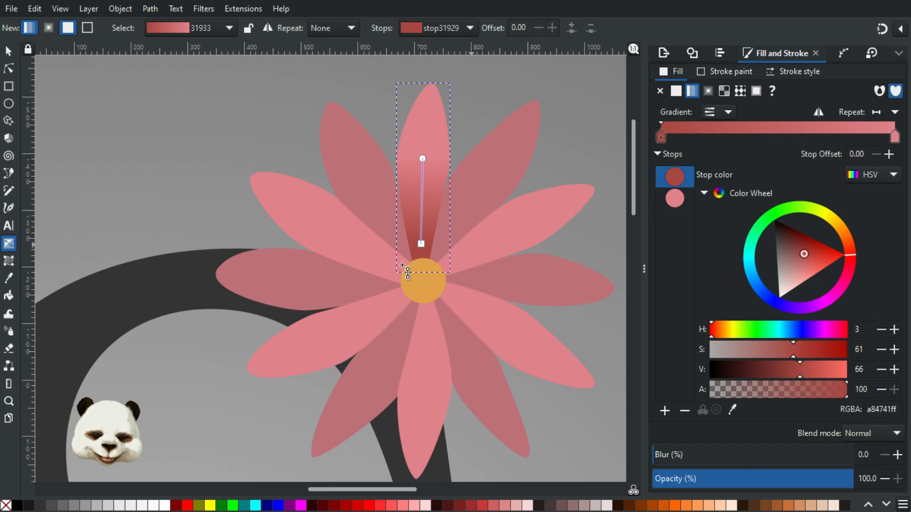
Step: Move the top petal's right base node slightly outward to about X 731, Y -202
scroll(508, 255, "up", 2)
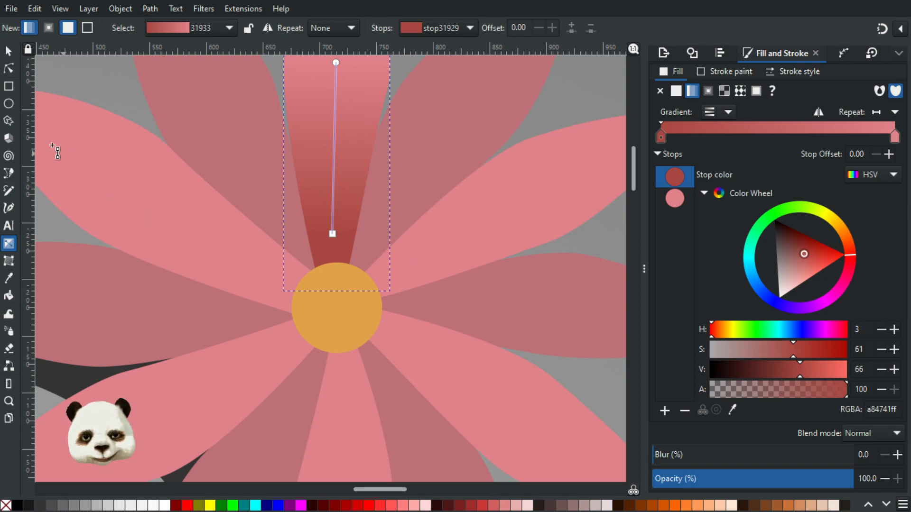
left_click(9, 68)
left_click_drag(348, 269, 355, 277)
left_click_drag(368, 244, 372, 328)
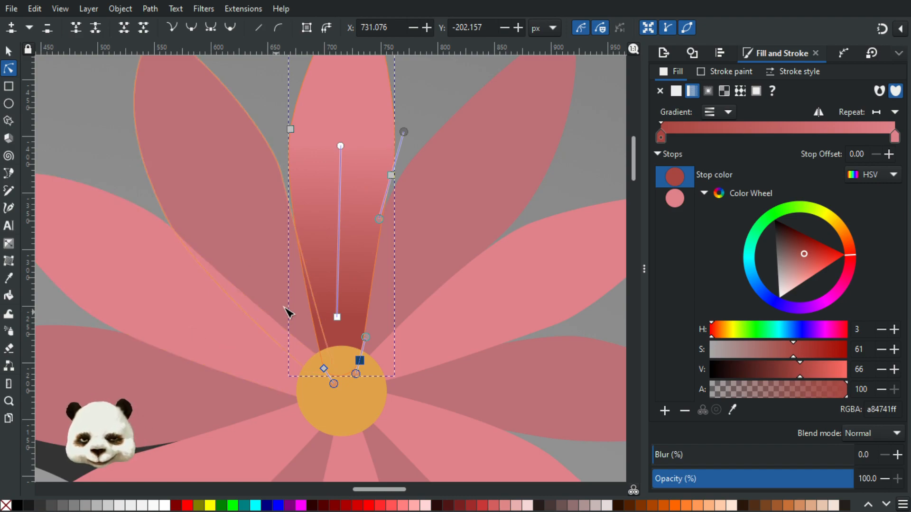
scroll(441, 353, "down", 2, "ctrl")
scroll(441, 354, "up", 1, "ctrl")
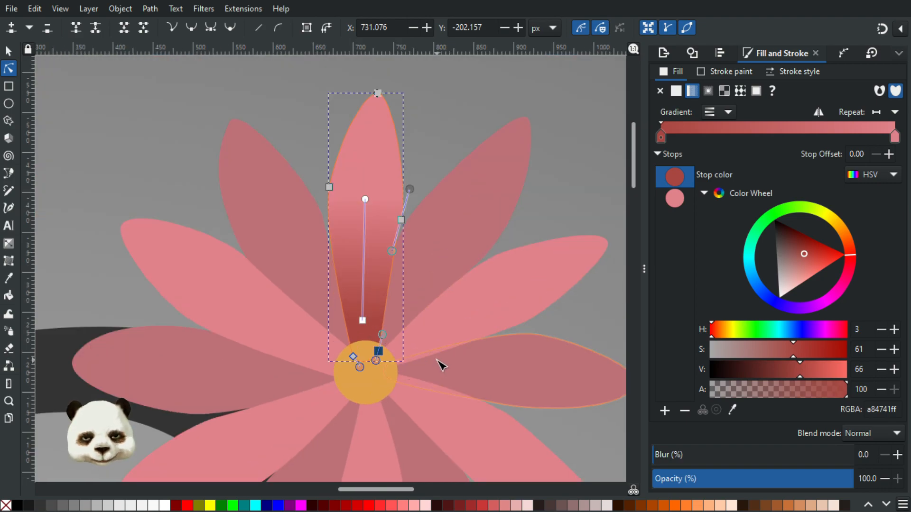
scroll(438, 362, "down", 2, "ctrl")
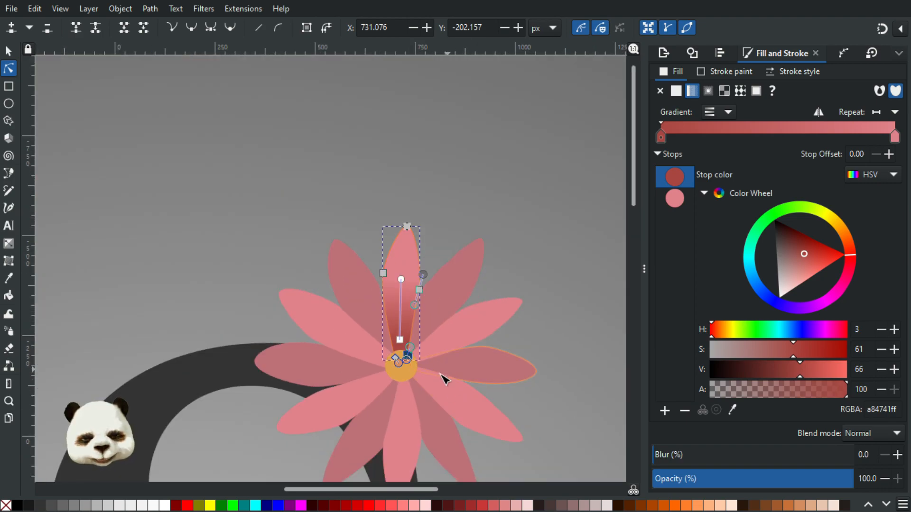
scroll(431, 320, "down", 4)
scroll(413, 237, "down", 1, "ctrl")
scroll(417, 265, "up", 2, "ctrl")
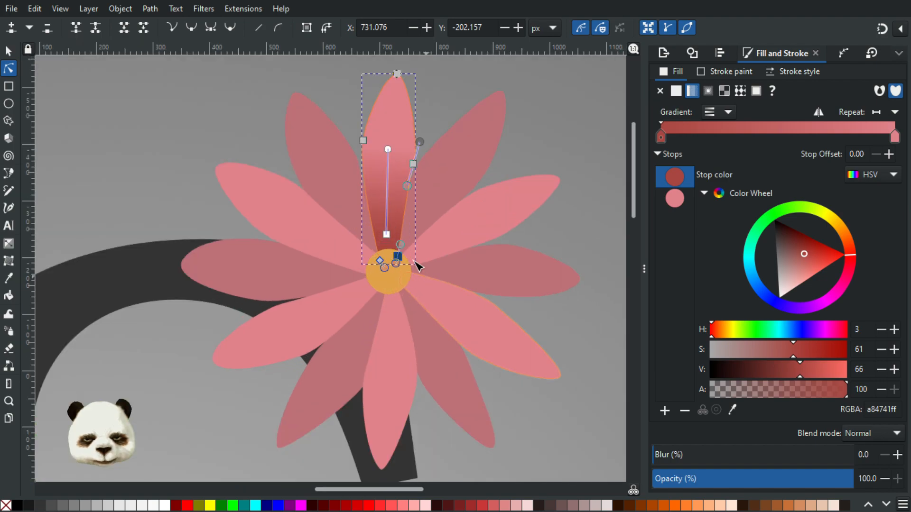
Step: Set the hue of the gradient's base stop to 355, giving RGBA a84149ff, and deselect the petal
left_click(386, 235)
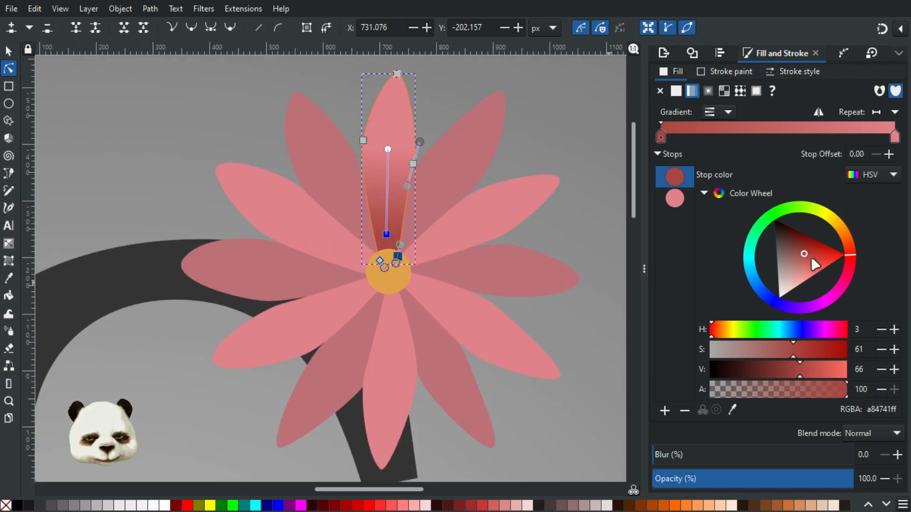
left_click(854, 257)
left_click_drag(854, 256, 855, 269)
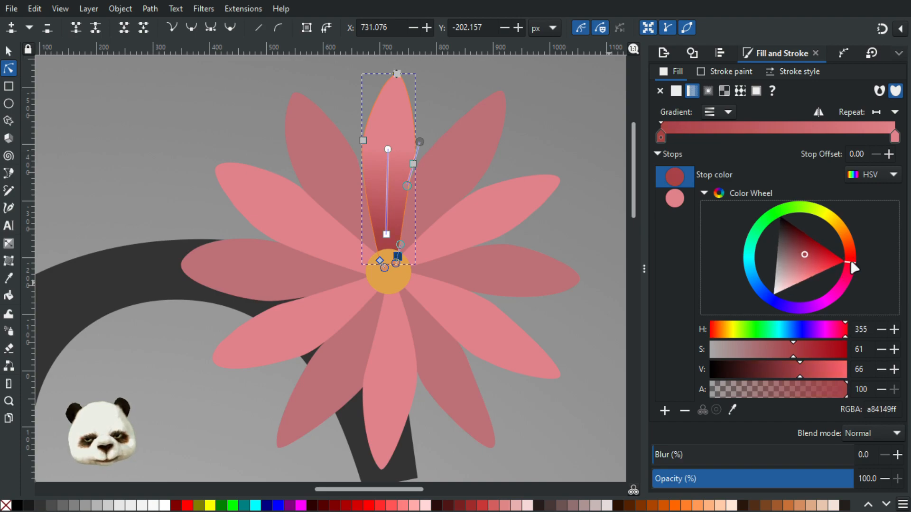
scroll(564, 138, "down", 2)
left_click(569, 143)
scroll(537, 218, "up", 3)
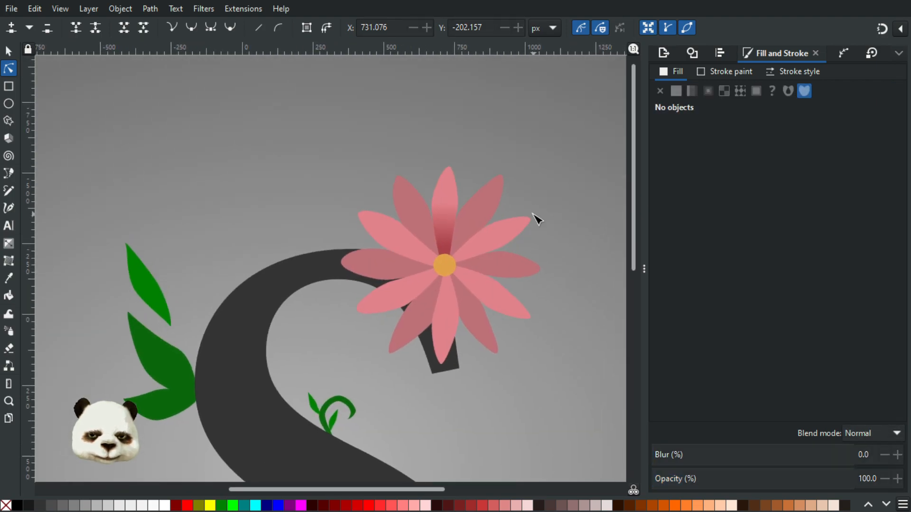
Step: Lengthen the top petal's gradient by moving its light stop toward the tip and its dark stop into the flower's centre
left_click(412, 215)
left_click_drag(407, 189, 409, 152)
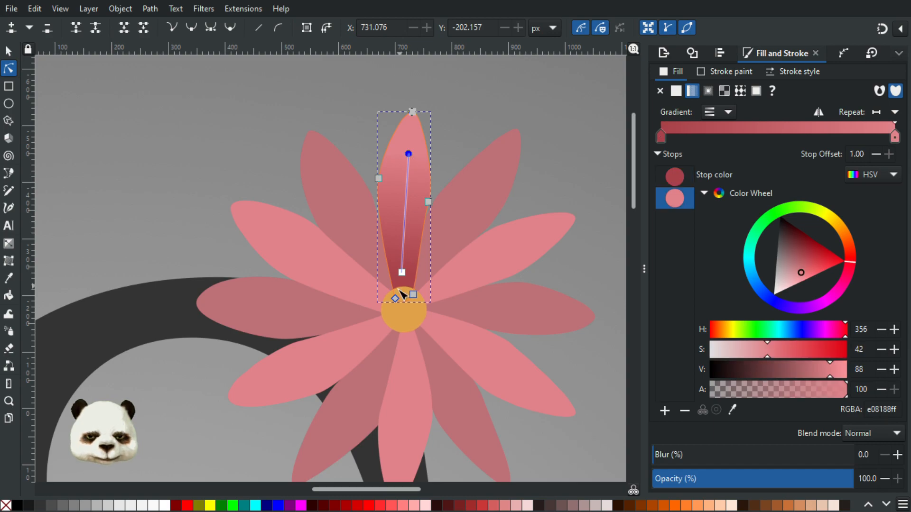
left_click_drag(401, 273, 403, 295)
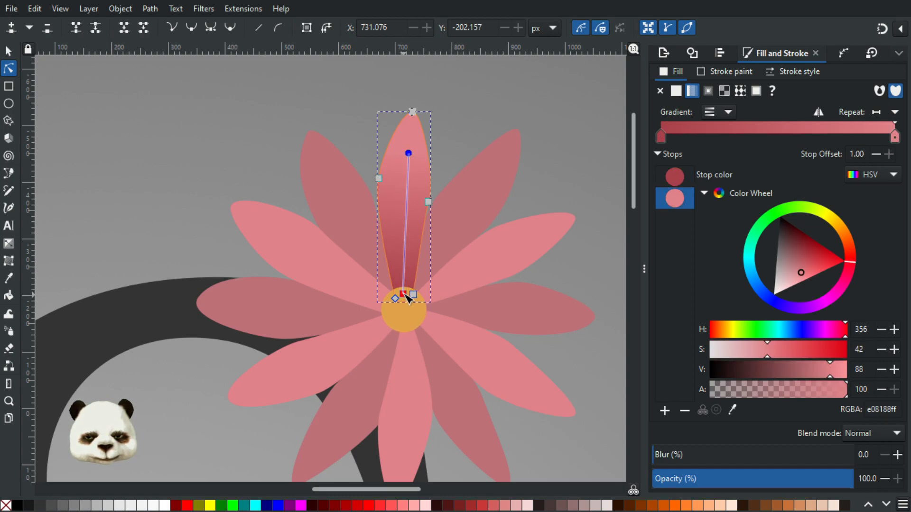
left_click(403, 292)
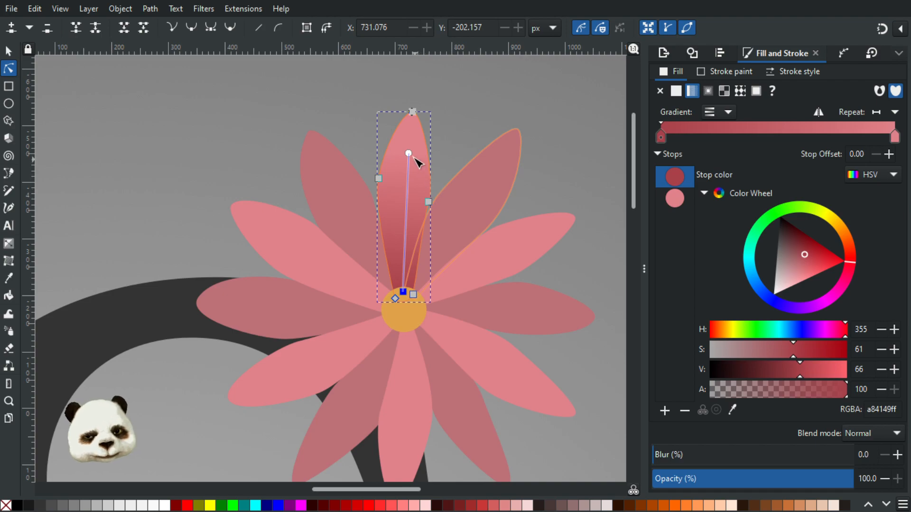
left_click_drag(410, 155, 408, 163)
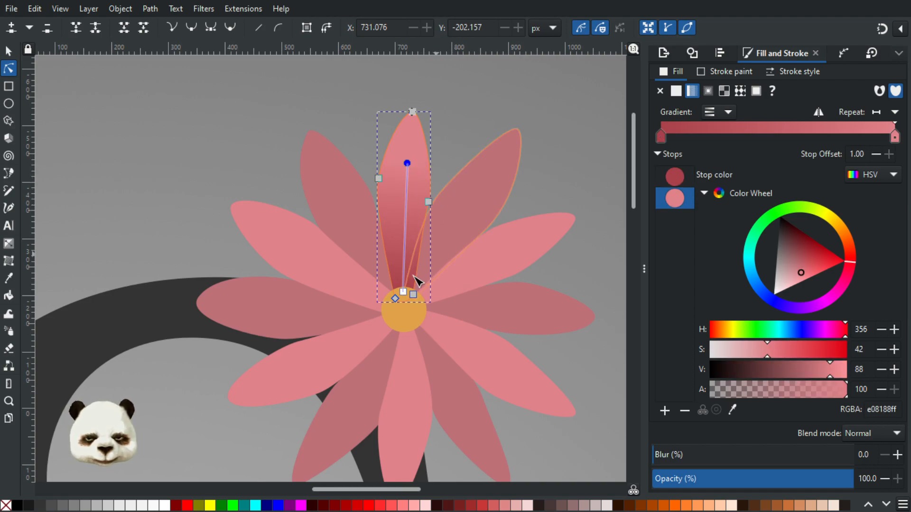
left_click_drag(403, 292, 403, 297)
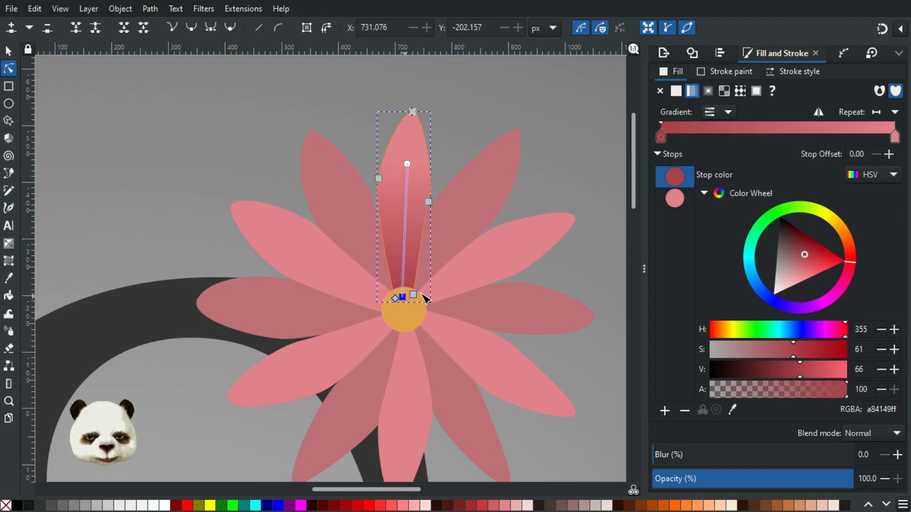
Step: Change the upper-right light petal's flat fill to a linear gradient and assign it the existing red-to-pink gradient 31933
left_click(518, 251)
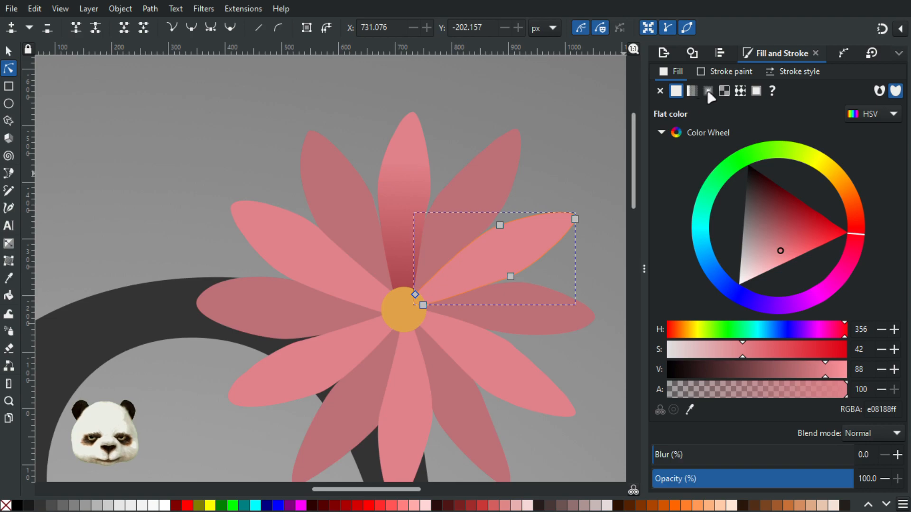
left_click(692, 91)
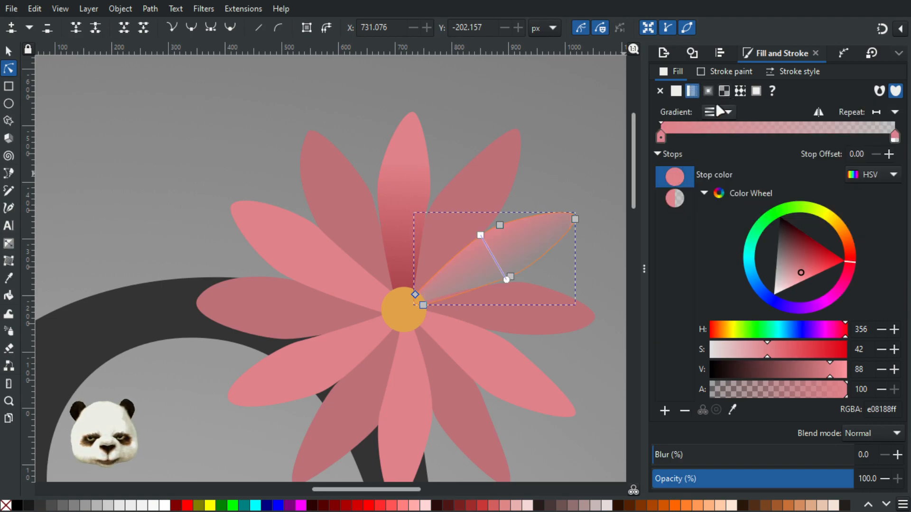
left_click(728, 112)
left_click(669, 169)
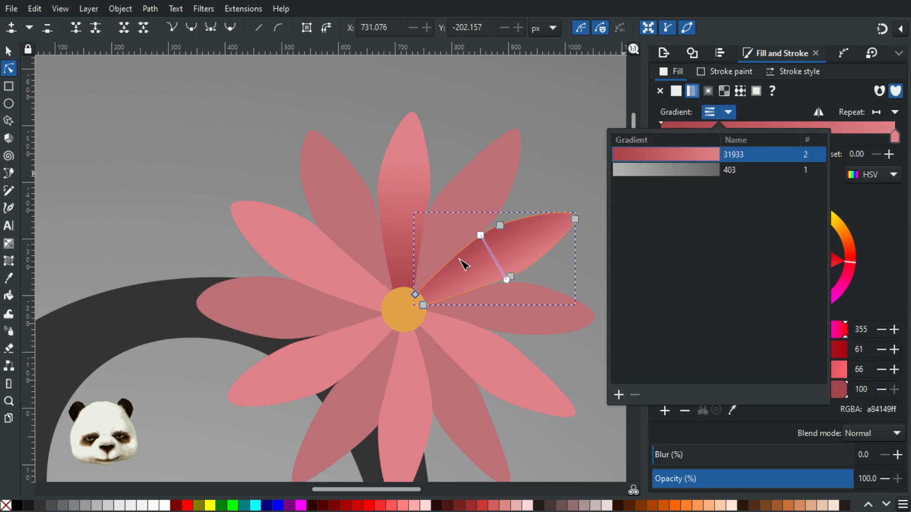
Step: Realign the upper-right light petal's gradient along its length, with the dark stop at the flower's centre and the light stop toward the tip
left_click(480, 235)
left_click_drag(481, 234, 417, 301)
left_click_drag(506, 280, 525, 248)
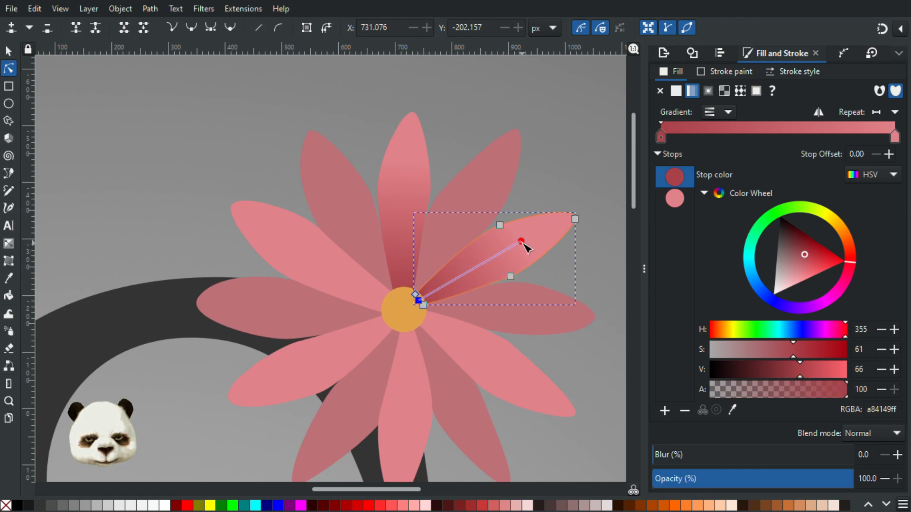
Step: Change the lower-right light petal's flat fill to a linear gradient and assign it the existing gradient 31933
left_click(539, 336)
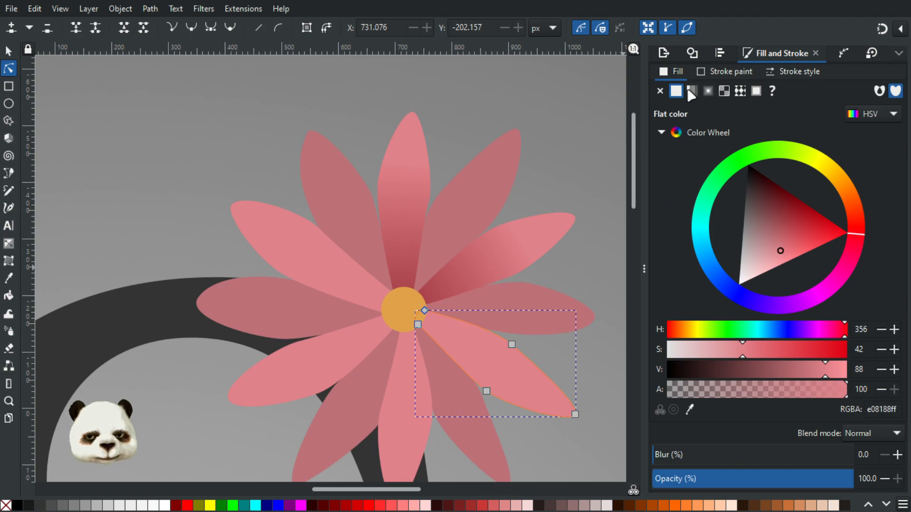
left_click(691, 91)
left_click(726, 113)
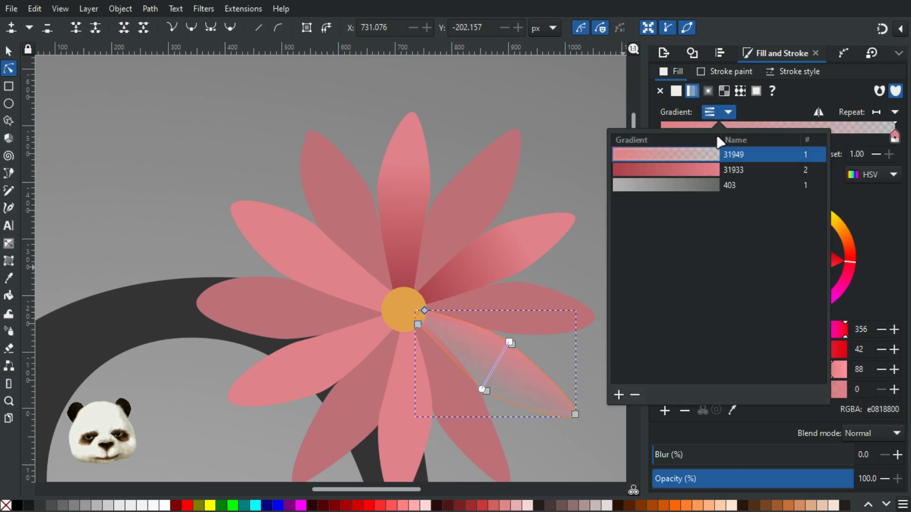
left_click(680, 169)
Step: Realign the lower-right light petal's gradient, moving its dark stop to the petal's base and its light stop toward the tip
left_click(510, 343)
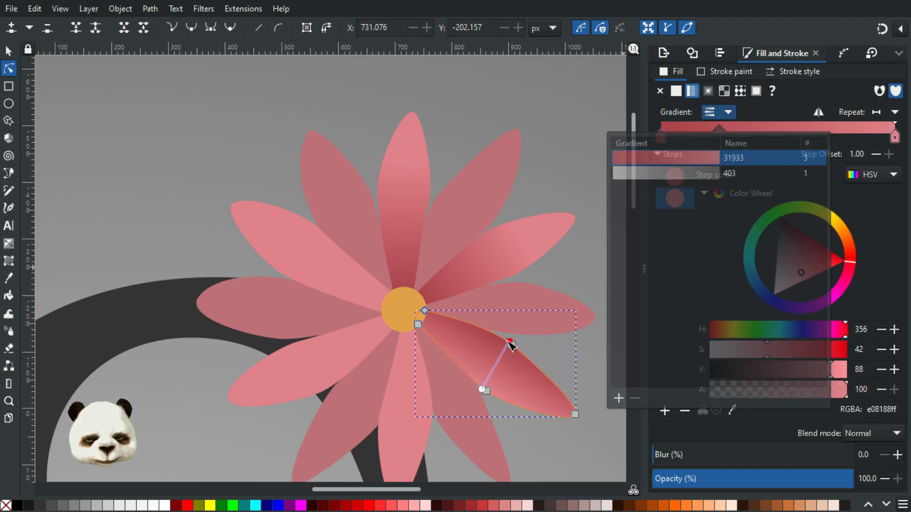
left_click_drag(510, 343, 423, 324)
left_click(422, 324)
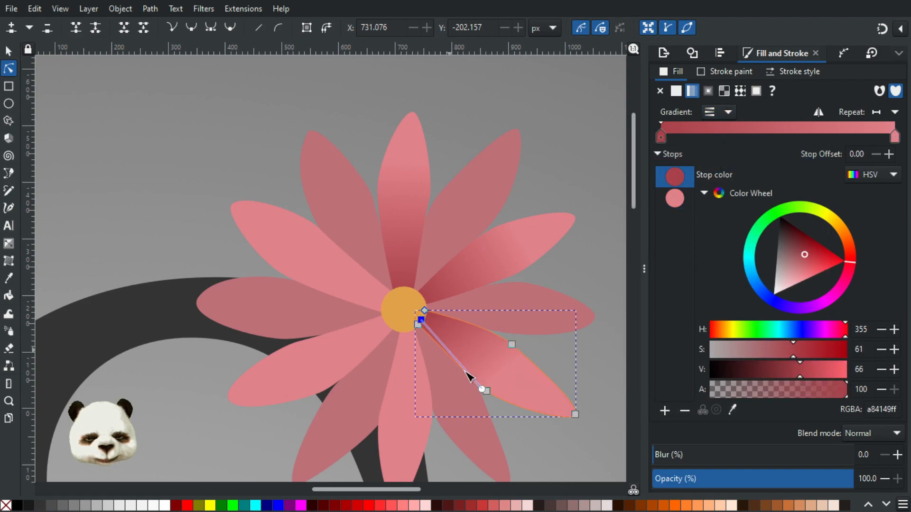
left_click_drag(482, 390, 519, 381)
Step: Give the bottom light petal a linear gradient fill and assign it the existing gradient 31933
left_click_drag(446, 382, 495, 268)
left_click(453, 303)
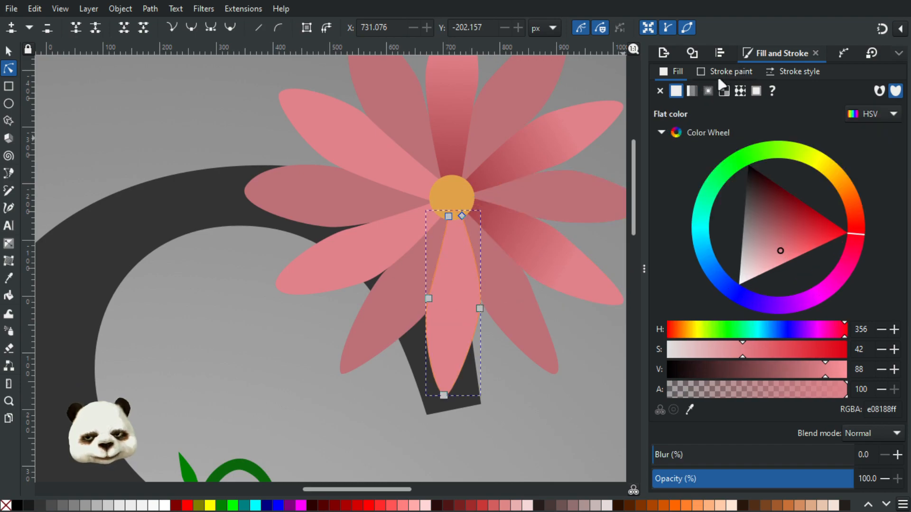
left_click(691, 91)
left_click(718, 115)
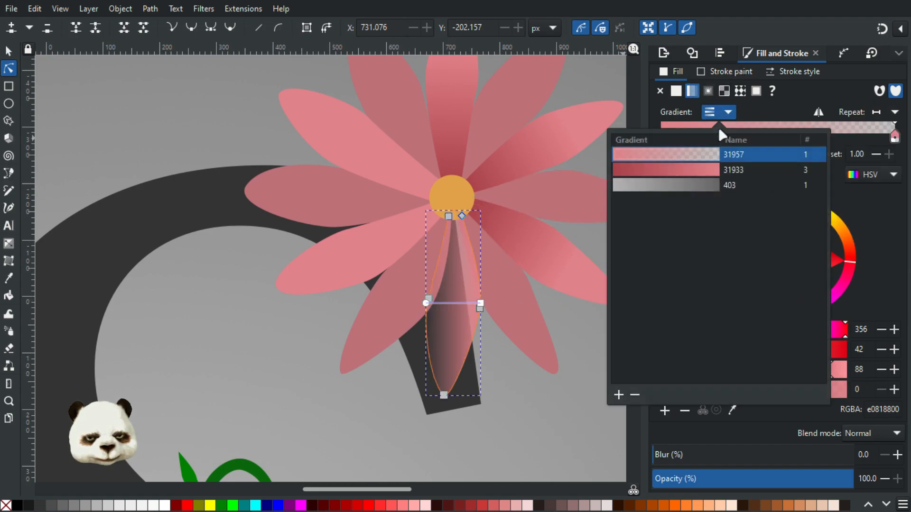
left_click(683, 170)
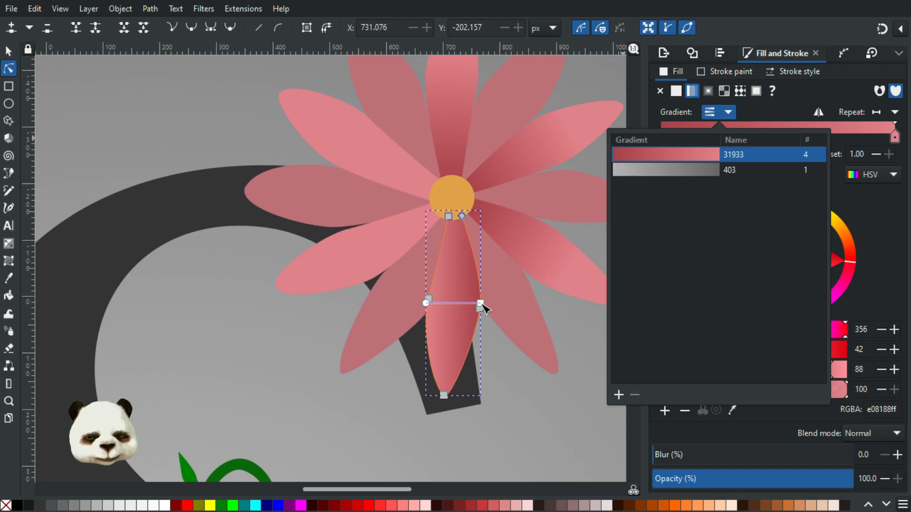
Step: Realign the bottom petal's gradient to run down its length, with the dark stop at the base and the light stop toward the tip
left_click(481, 306)
left_click_drag(481, 306, 459, 210)
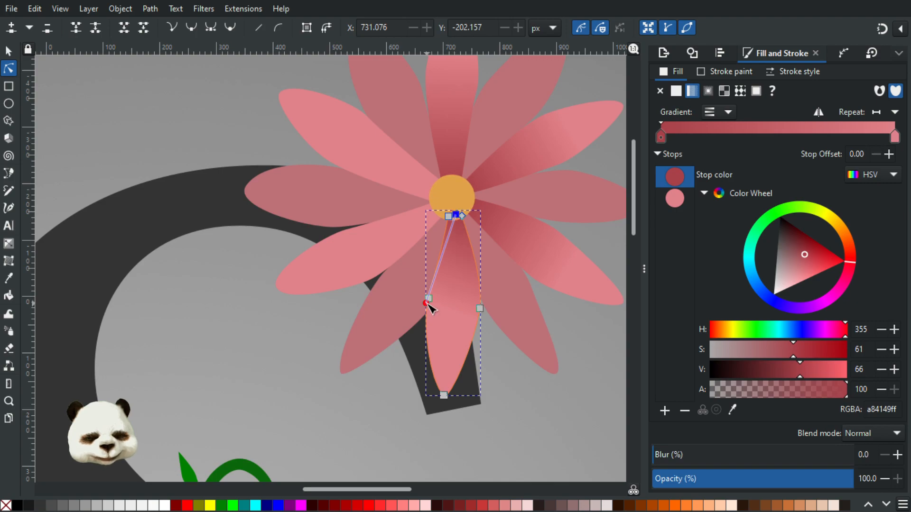
left_click_drag(428, 303, 450, 331)
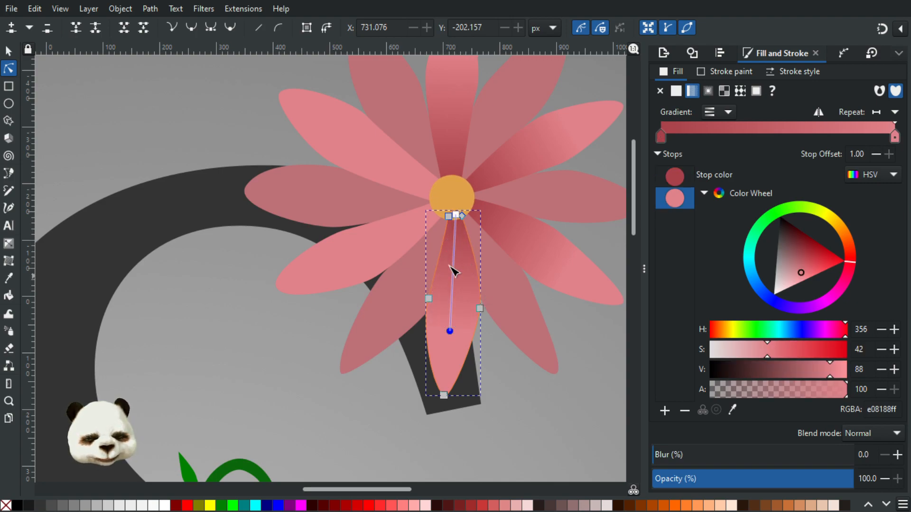
left_click(457, 216)
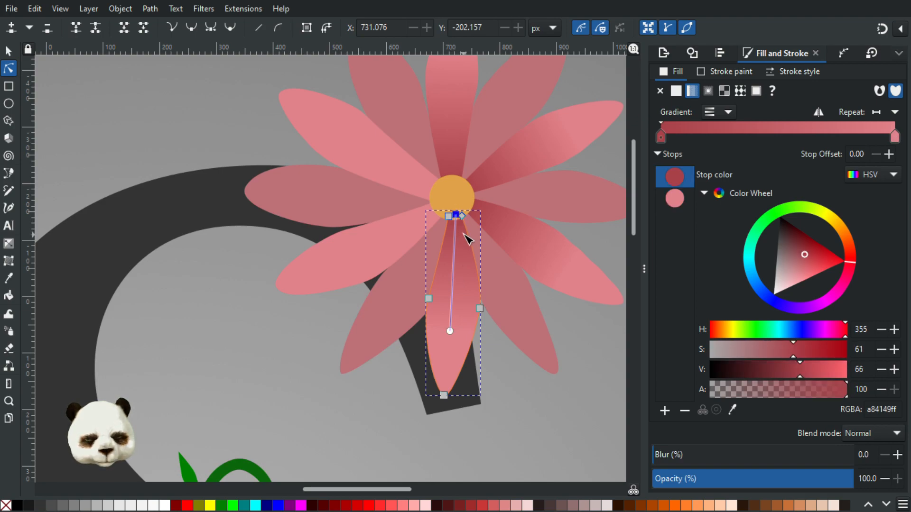
left_click(729, 112)
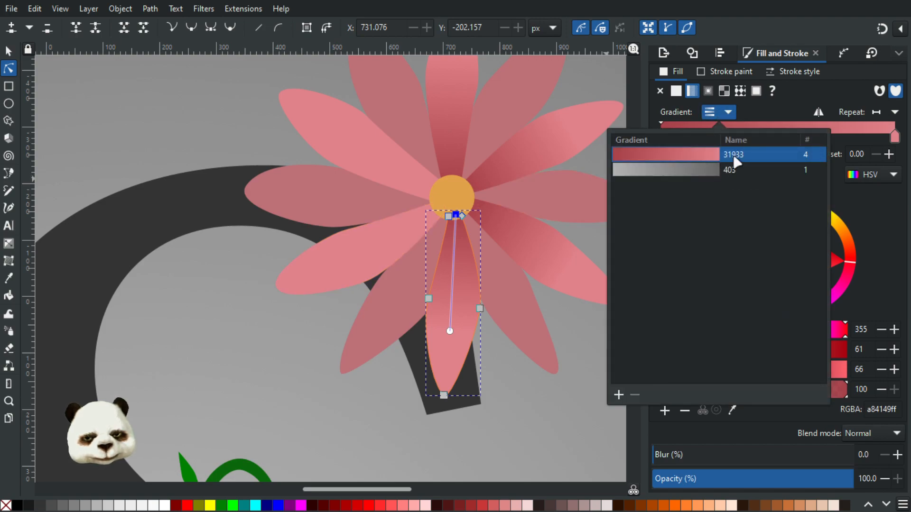
left_click(773, 101)
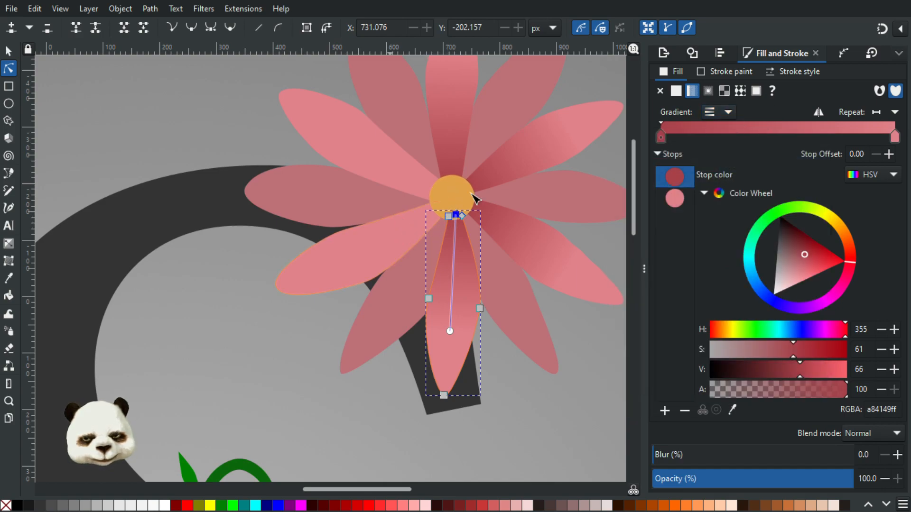
Step: Fill the lower-left light petal with a linear gradient, reusing the existing gradient 31933
left_click(387, 243)
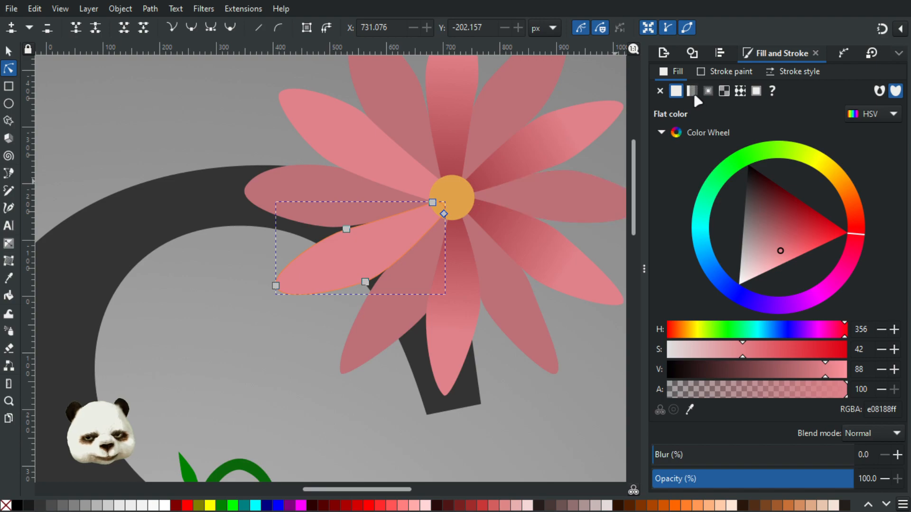
left_click(692, 91)
left_click(717, 111)
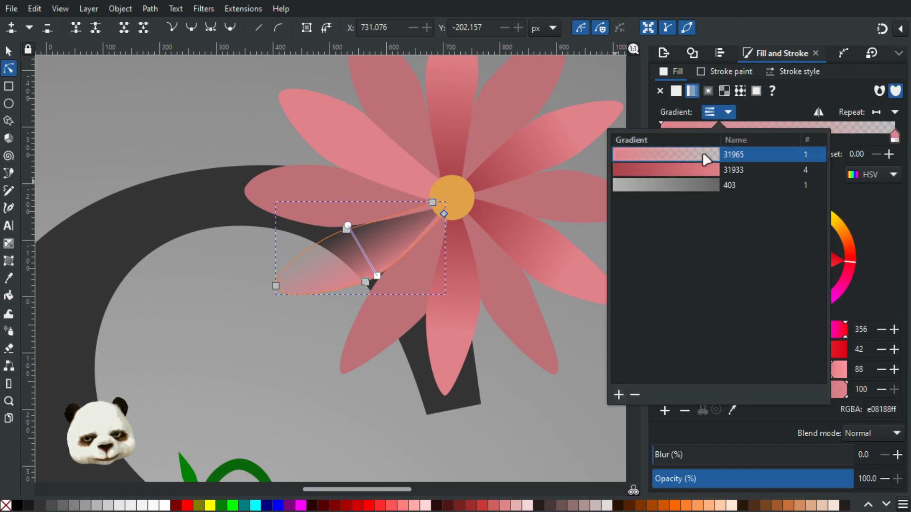
left_click(676, 177)
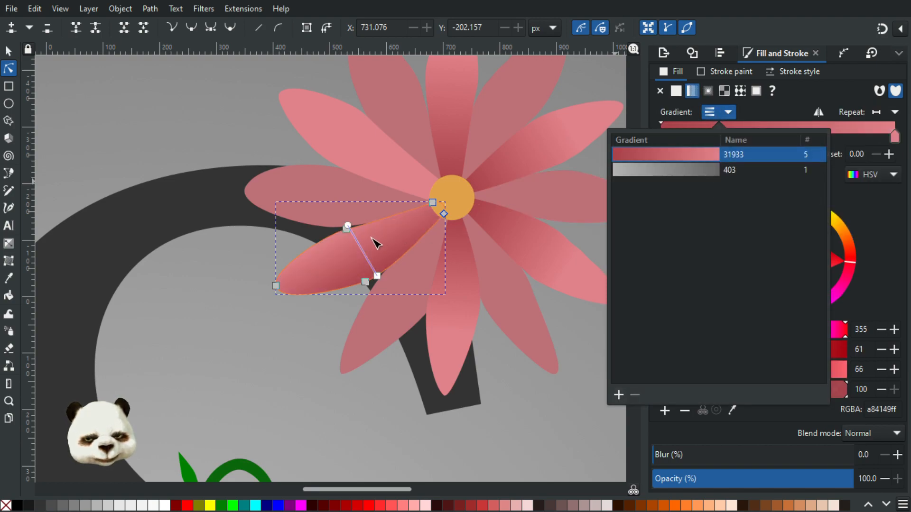
Step: Move the lower-left petal's dark gradient stop to the flower's centre and its light stop onto the petal's midline
left_click(378, 280)
left_click_drag(373, 277, 440, 205)
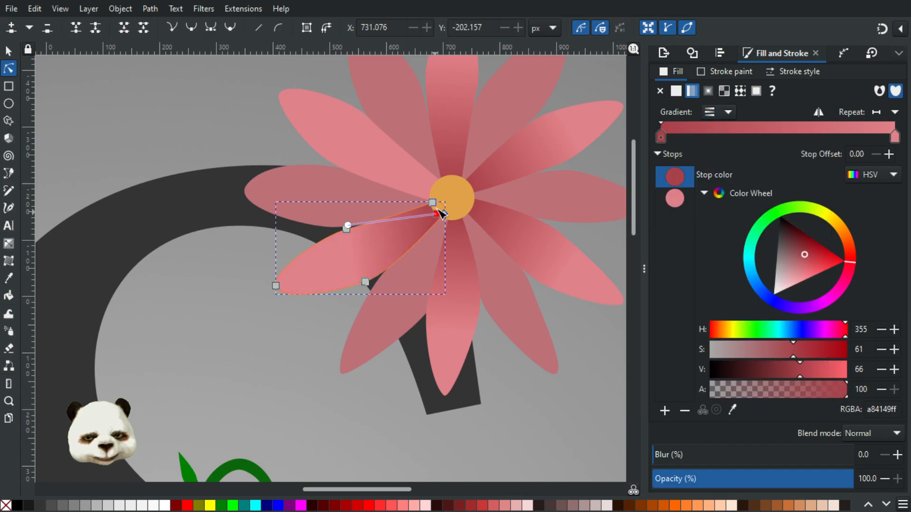
mouse_move(346, 224)
left_mouse_down()
mouse_move(359, 245)
mouse_move(346, 254)
left_mouse_up()
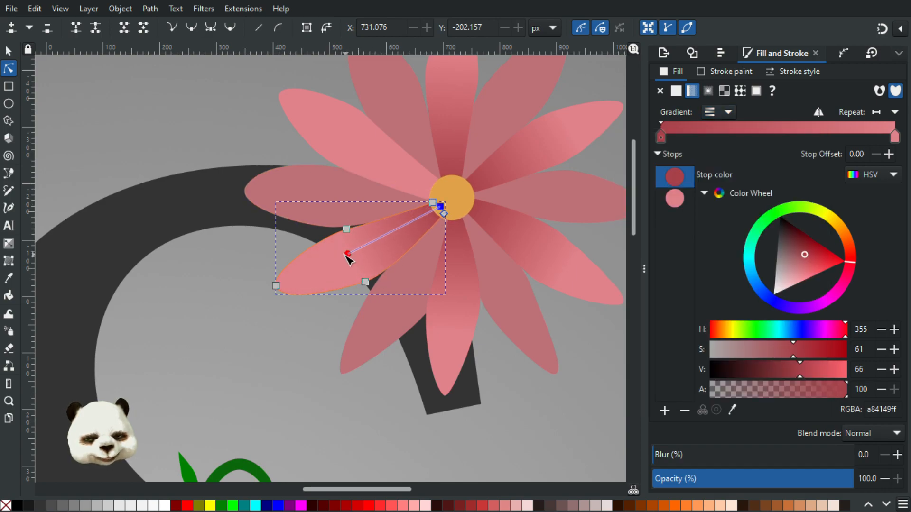
Step: Change the upper-left light petal's fill to a linear gradient and assign it the shared gradient 31933
left_click(372, 150)
scroll(346, 219, "up", 4)
scroll(345, 220, "right", 2)
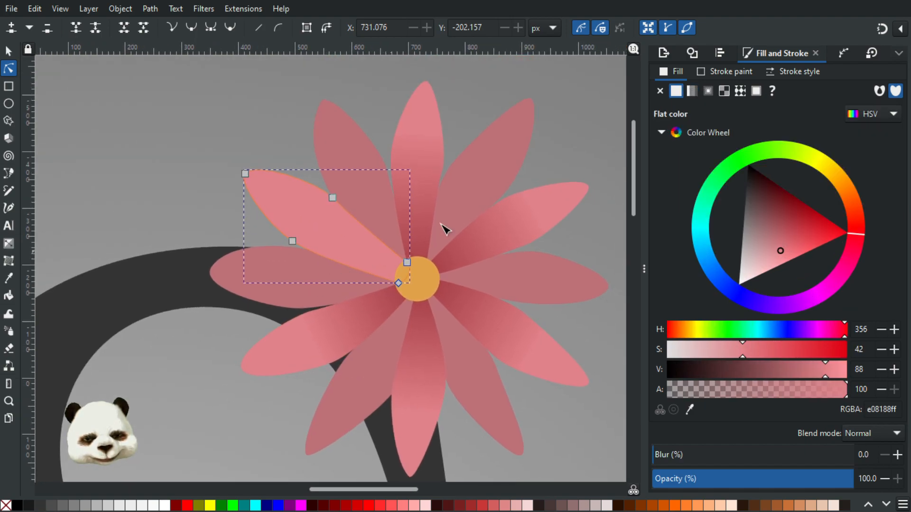
left_click(693, 90)
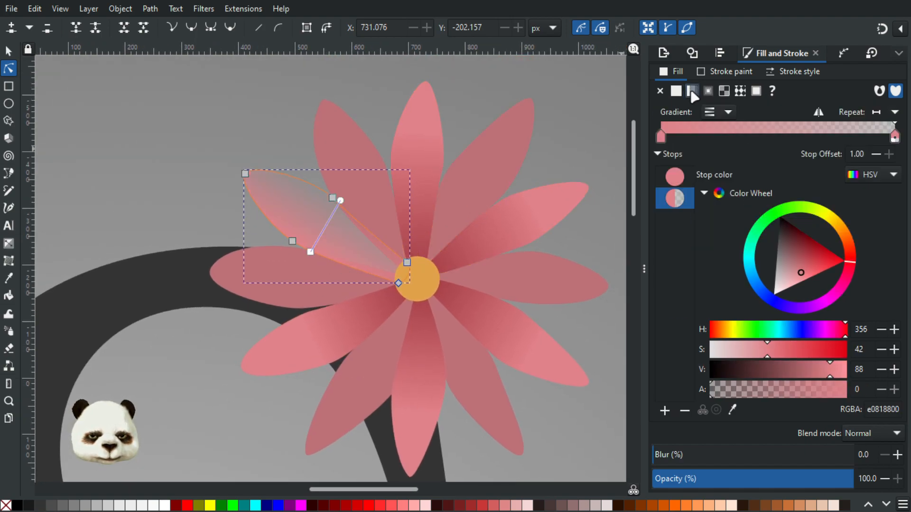
left_click(723, 111)
left_click(680, 169)
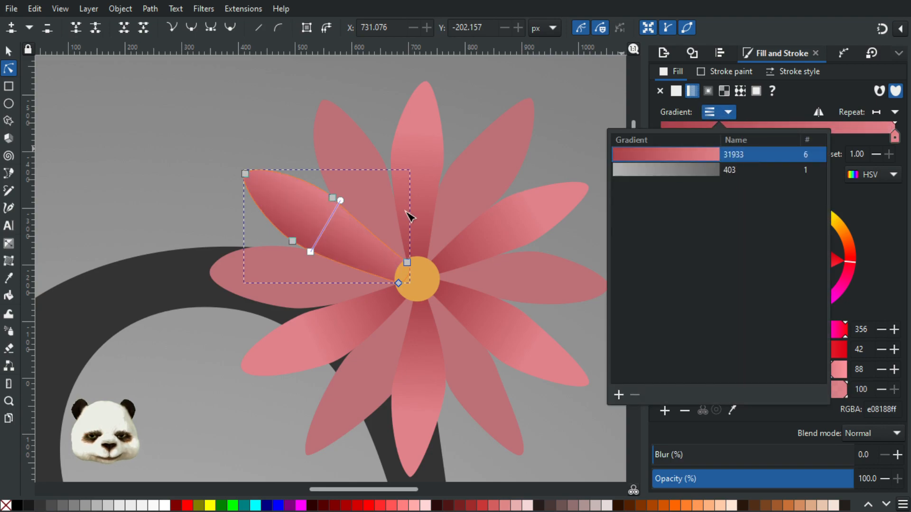
Step: Realign the upper-left petal's gradient, placing the dark stop at the base and the light stop toward the outer tip
left_click(397, 268)
left_click_drag(310, 252, 403, 271)
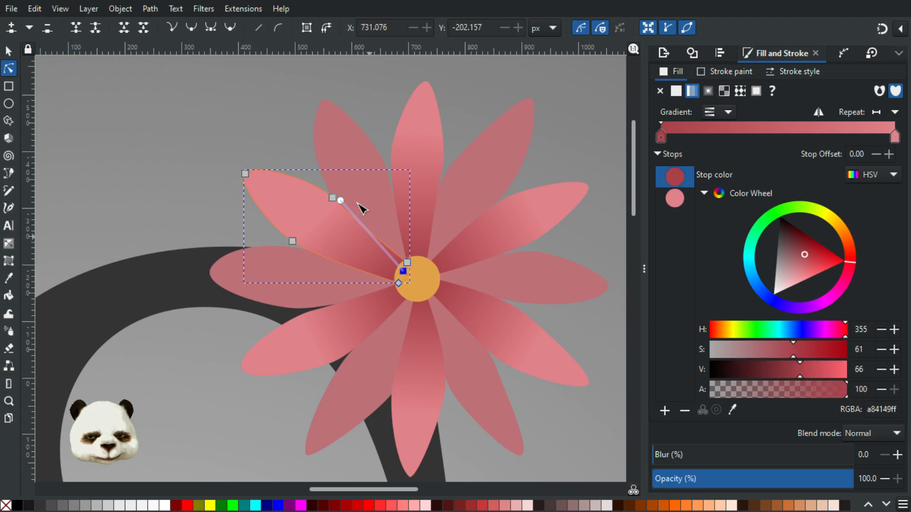
left_click_drag(341, 201, 301, 212)
Step: Change the darker petal just clockwise of the top petal to a linear gradient fill using gradient 31933
scroll(536, 315, "down", 2)
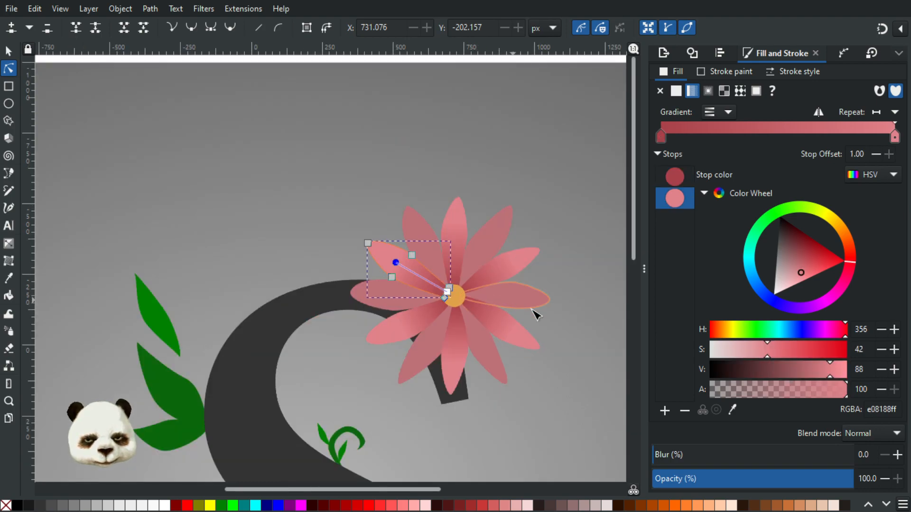
scroll(541, 319, "up", 1)
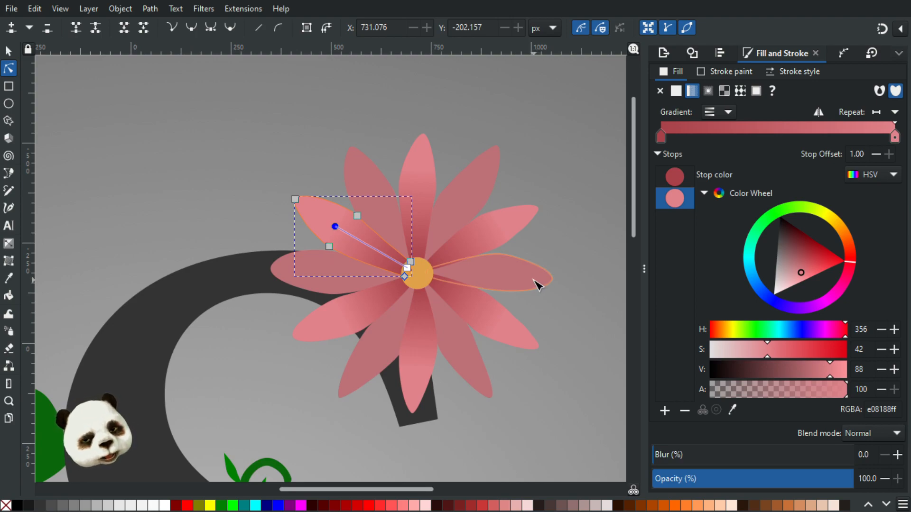
left_click(480, 191)
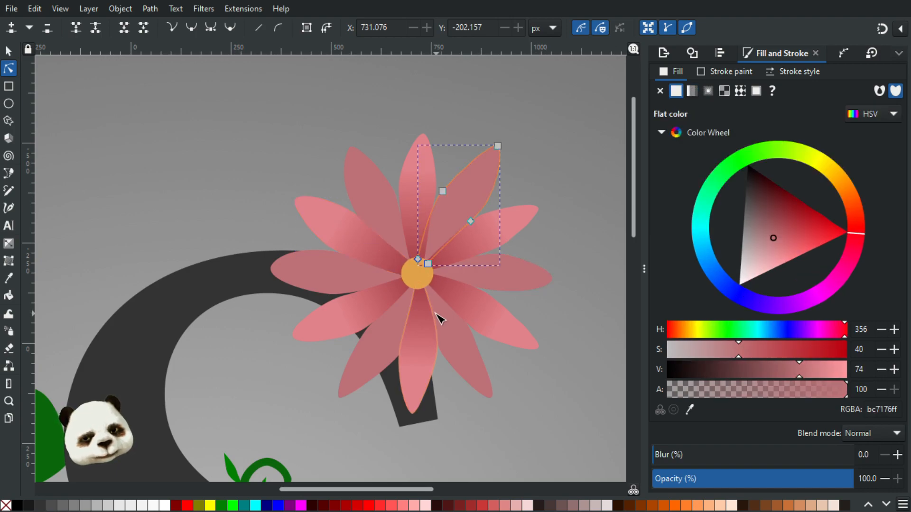
scroll(441, 319, "up", 2)
scroll(427, 280, "down", 1)
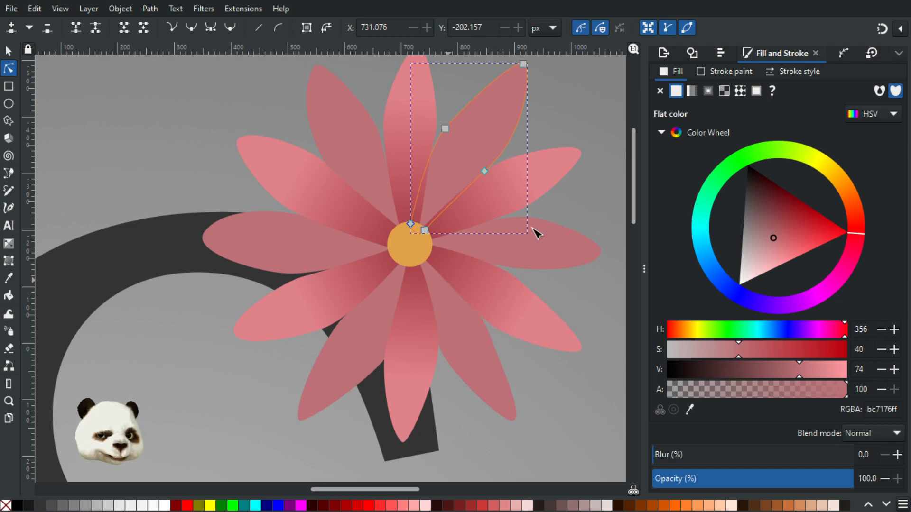
left_click(691, 90)
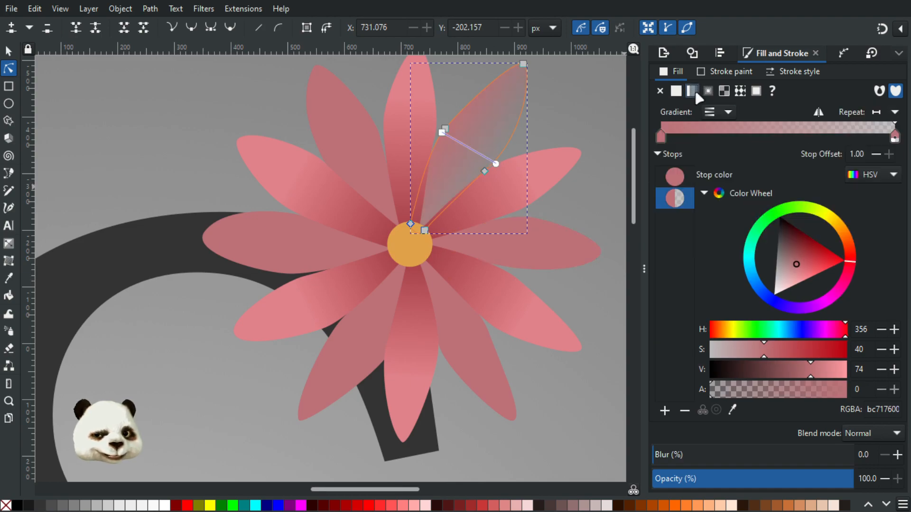
left_click(725, 113)
left_click(685, 156)
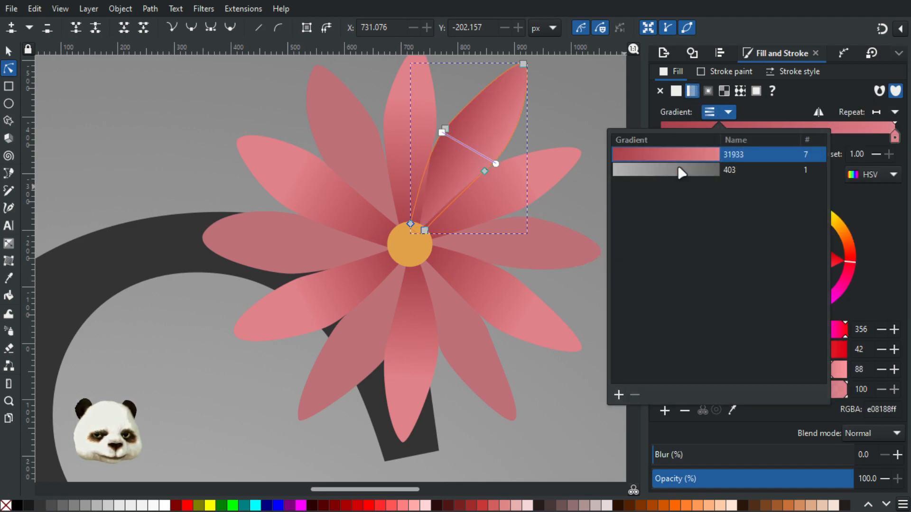
Step: Duplicate gradient 31933 so the selected darker petal uses its own separate copy
left_click(618, 394)
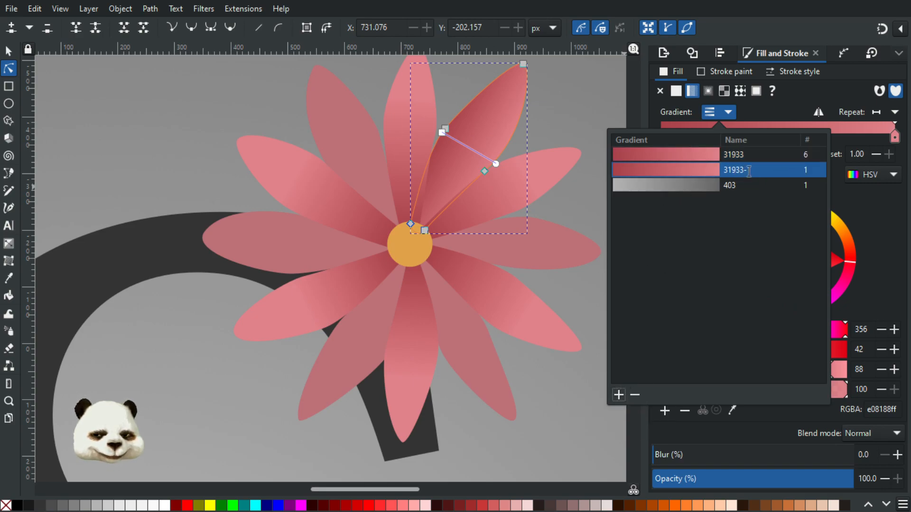
left_click(749, 171)
left_click(752, 170)
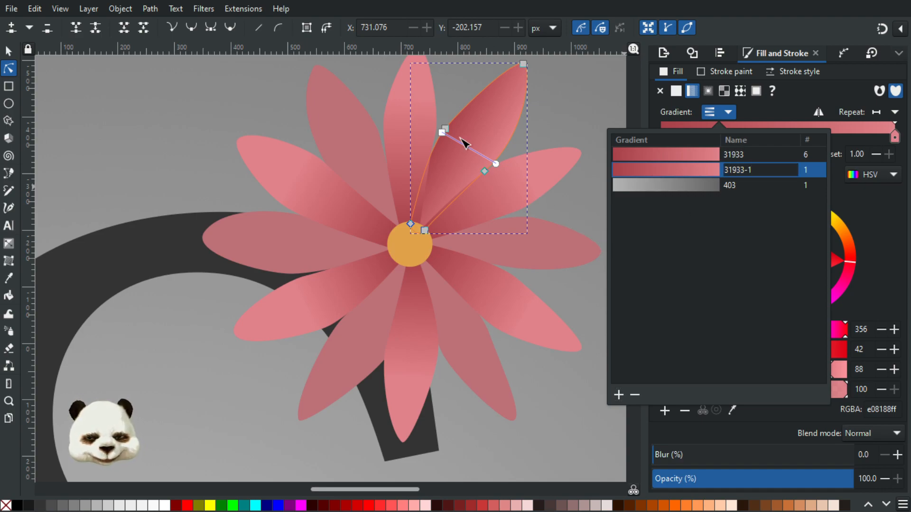
Step: Realign the darker petal's gradient along its length, with the dark stop at the base and the light stop toward the tip
left_click(444, 135)
left_click_drag(444, 136, 424, 231)
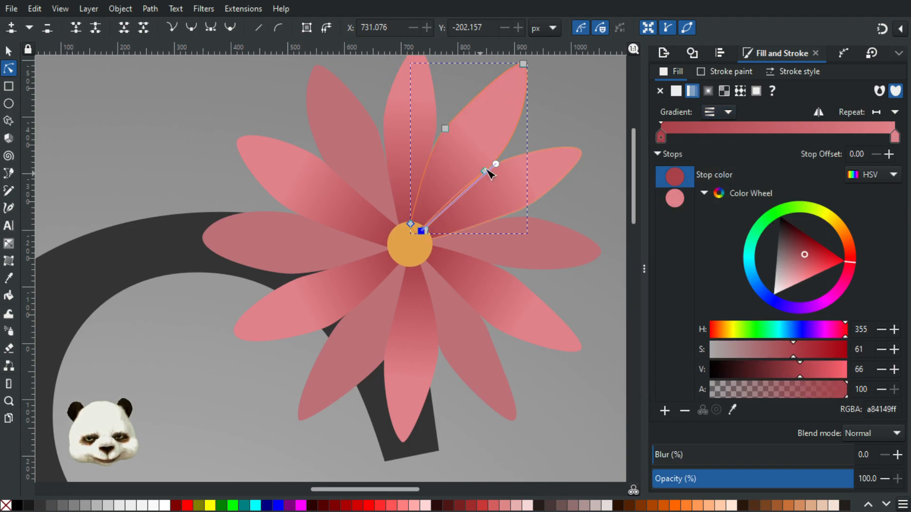
left_click_drag(497, 165, 490, 117)
Step: Darken the copied gradient by setting the base stop's V to 56 and the outer stop's V to 83
left_click(421, 231)
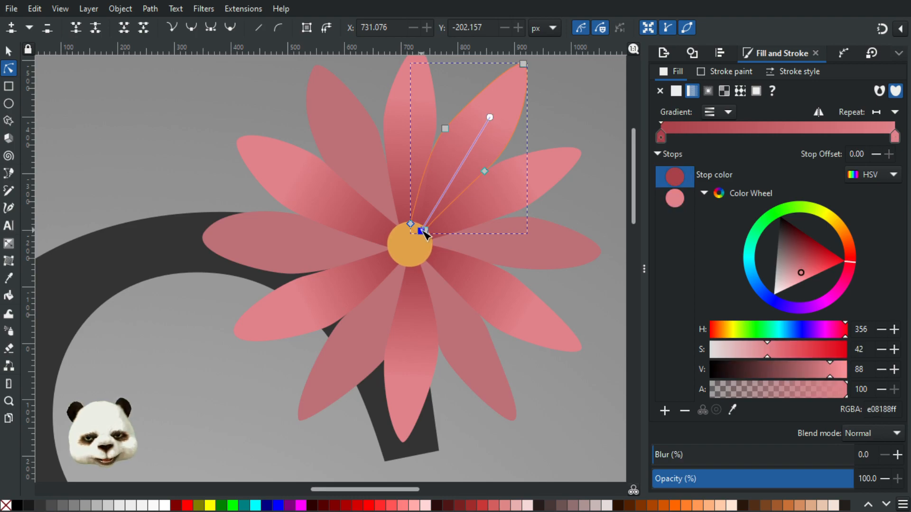
left_click_drag(792, 375, 789, 374)
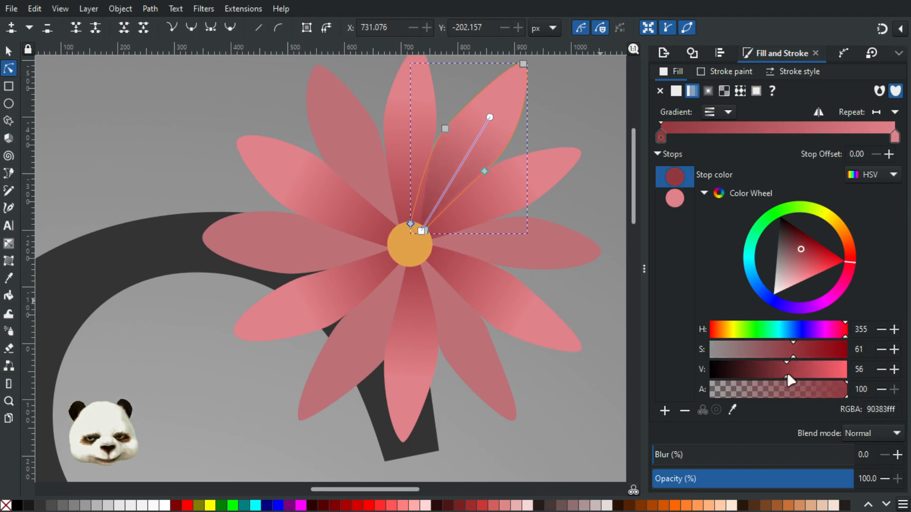
left_click(490, 117)
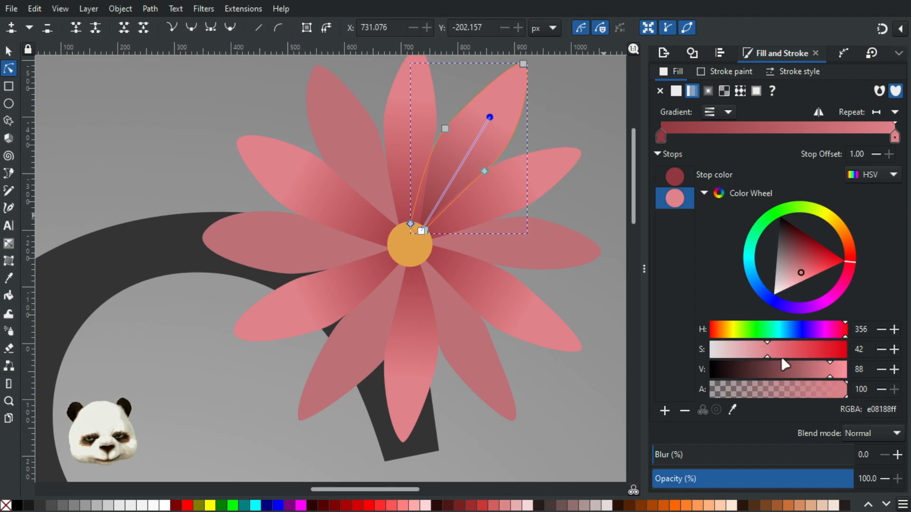
left_click_drag(829, 371, 825, 371)
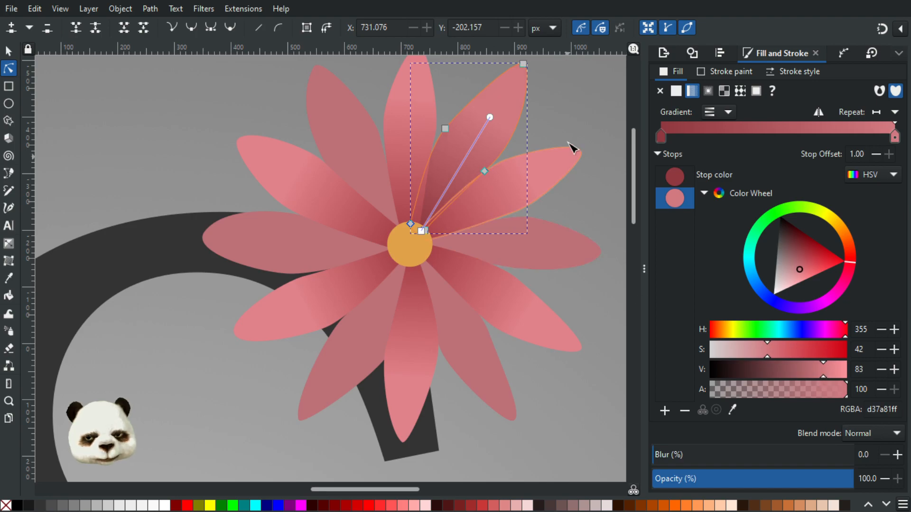
Step: Change the flat darker petal pointing right to a linear gradient fill using gradient 31933-1
left_click(572, 113)
scroll(573, 114, "down", 3)
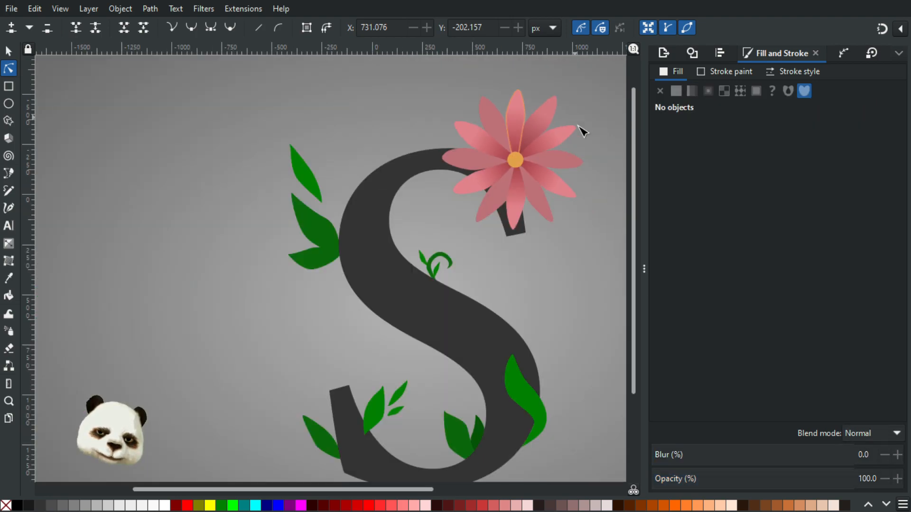
left_click_drag(580, 176, 478, 237)
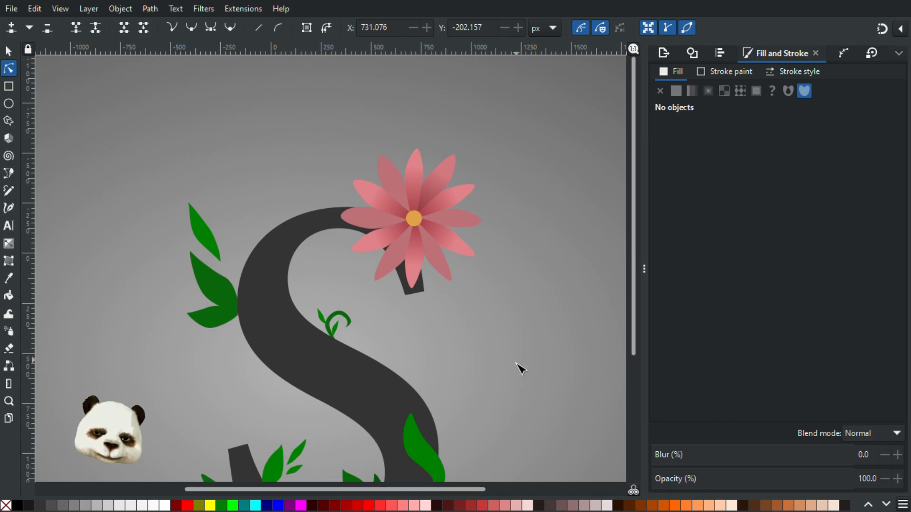
scroll(513, 362, "down", 2)
scroll(517, 362, "up", 4)
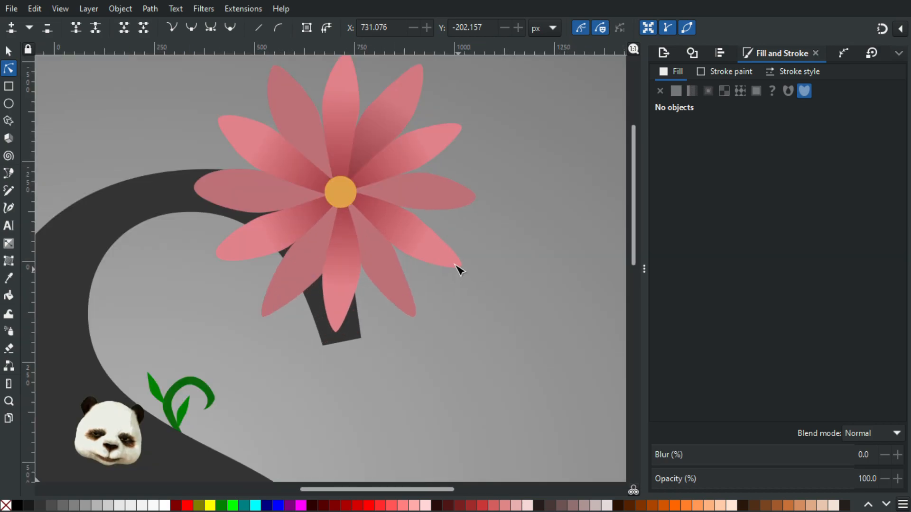
left_click(451, 201)
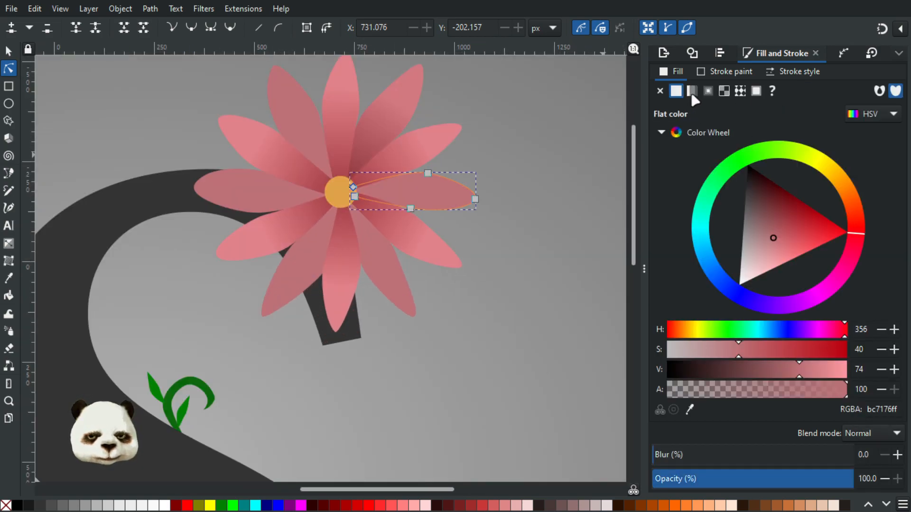
left_click(692, 93)
left_click(723, 112)
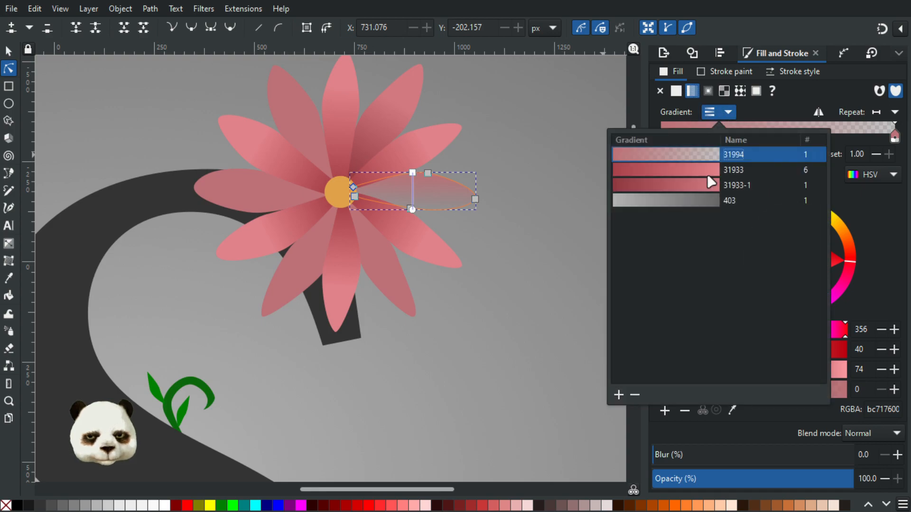
left_click(684, 185)
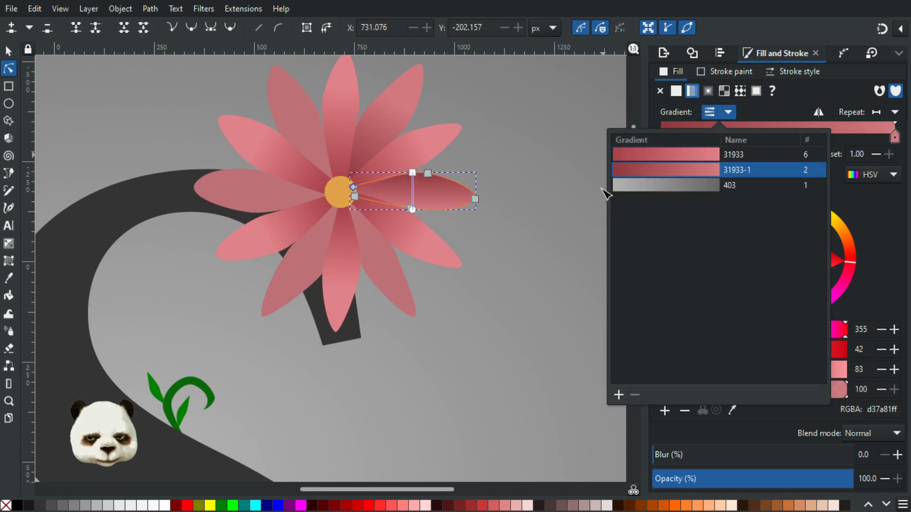
Step: Realign the right-pointing petal's gradient along its length, with the dark stop at the base and the light stop toward the tip
left_click(413, 174)
left_click_drag(412, 173, 353, 191)
left_click(412, 209)
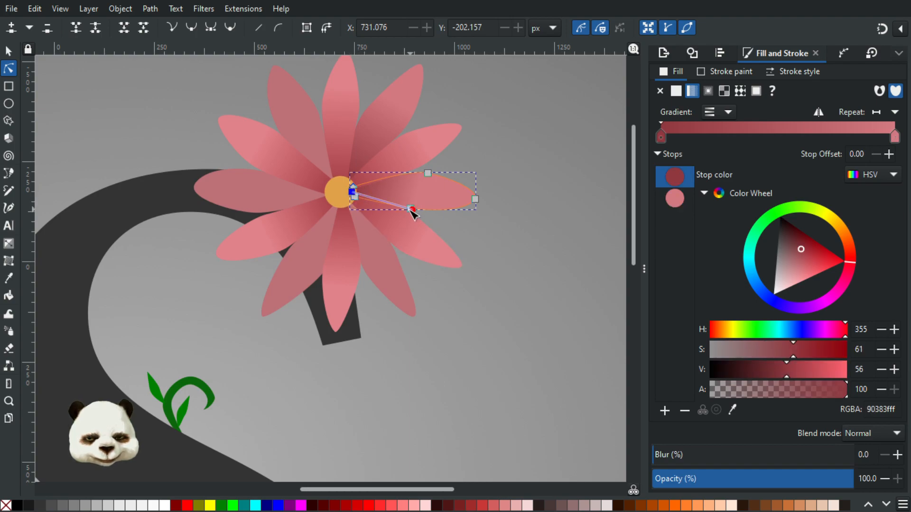
scroll(427, 213, "up", 3, "ctrl")
left_click_drag(439, 147, 476, 149)
scroll(448, 161, "down", 2, "ctrl")
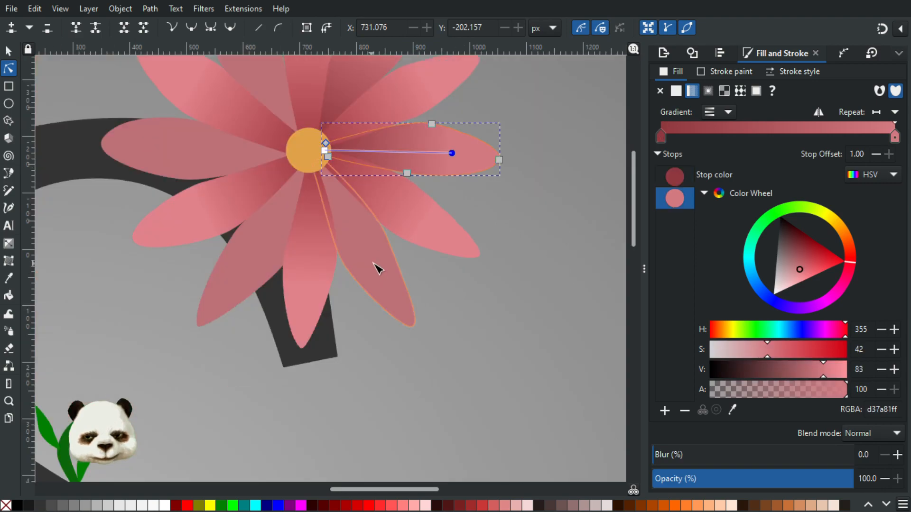
Step: Fill the lower-right darker petal with linear gradient 31933-1 and run it from a dark base toward a light tip
left_click(369, 255)
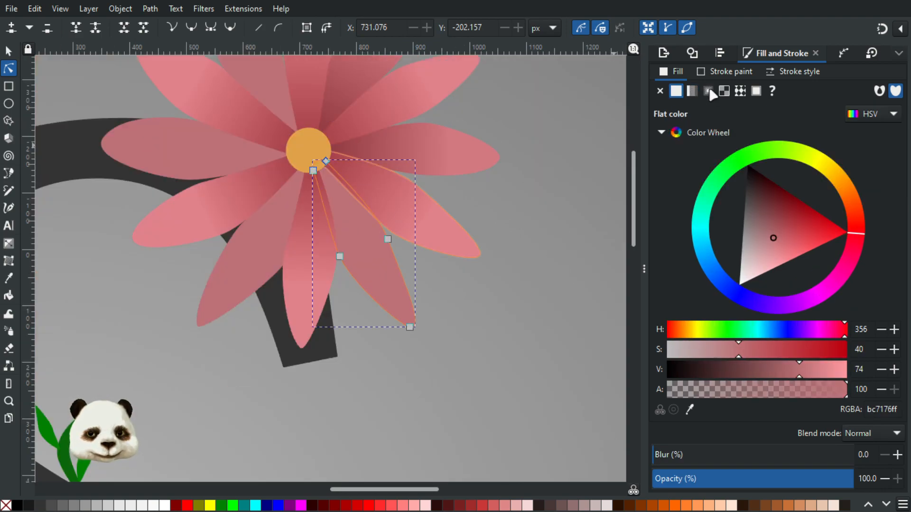
left_click(693, 89)
left_click(719, 111)
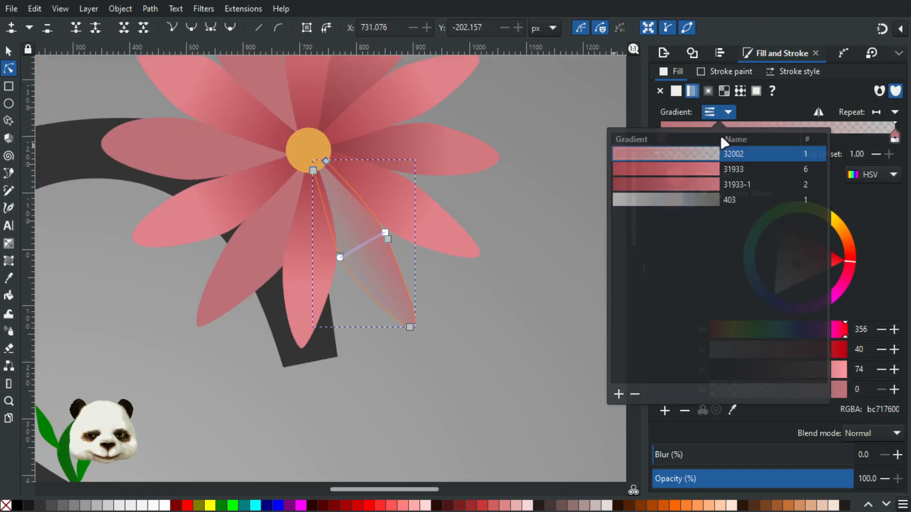
left_click(701, 186)
left_click(386, 236)
left_click_drag(386, 235, 321, 166)
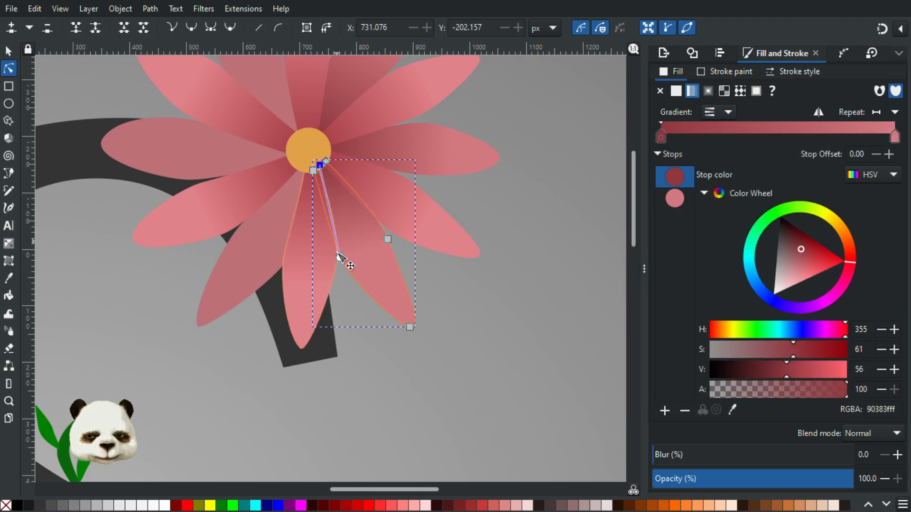
left_click_drag(340, 257, 375, 270)
Step: Apply linear gradient 31933-1 to the lower-left darker petal, aligned lengthwise with the dark stop at the flower's centre
left_click_drag(391, 282, 515, 314)
left_click(393, 276)
left_click(691, 90)
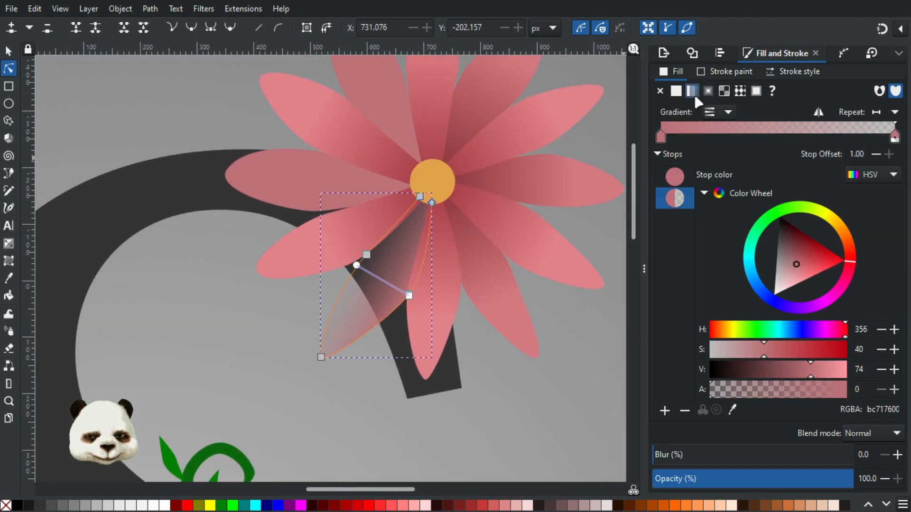
left_click(722, 113)
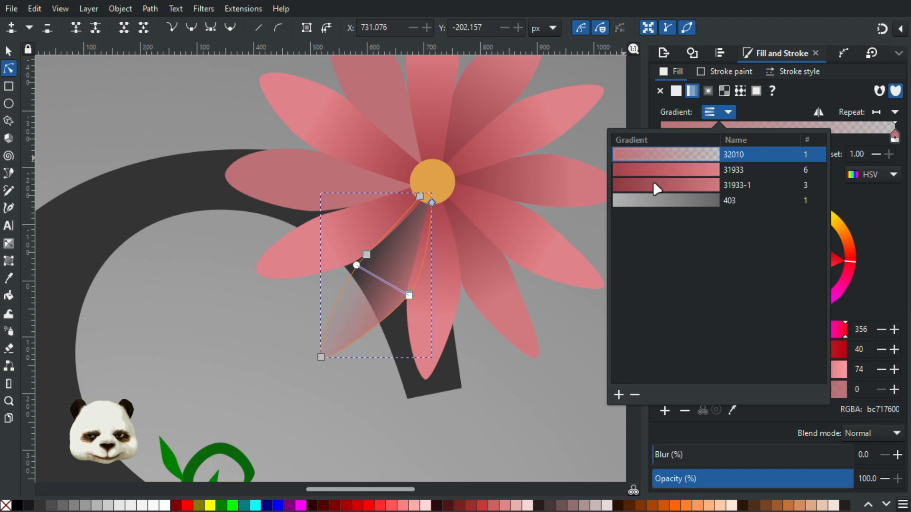
left_click(655, 185)
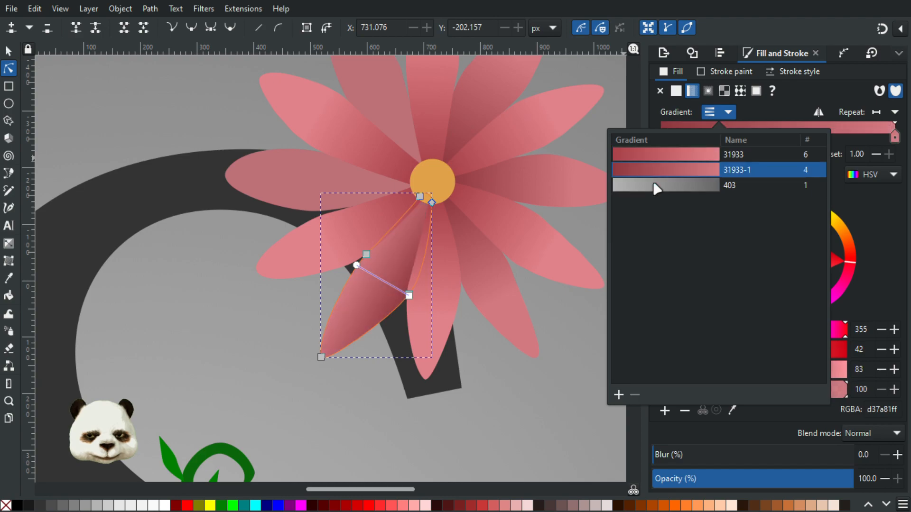
left_click(413, 301)
left_click_drag(409, 295, 427, 199)
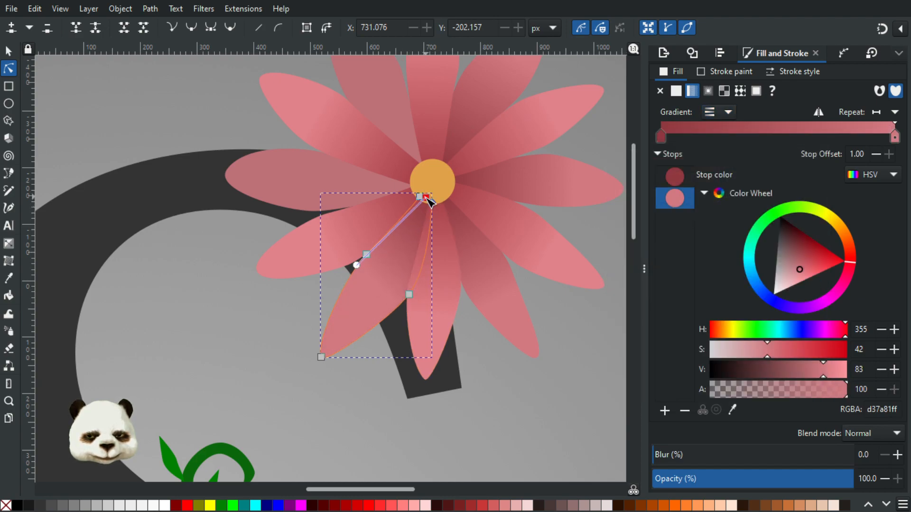
left_click_drag(357, 265, 368, 300)
Step: Give the left-pointing darker petal linear gradient 31933-1, moving its dark stop to the base and its light stop toward the tip
left_click(286, 179)
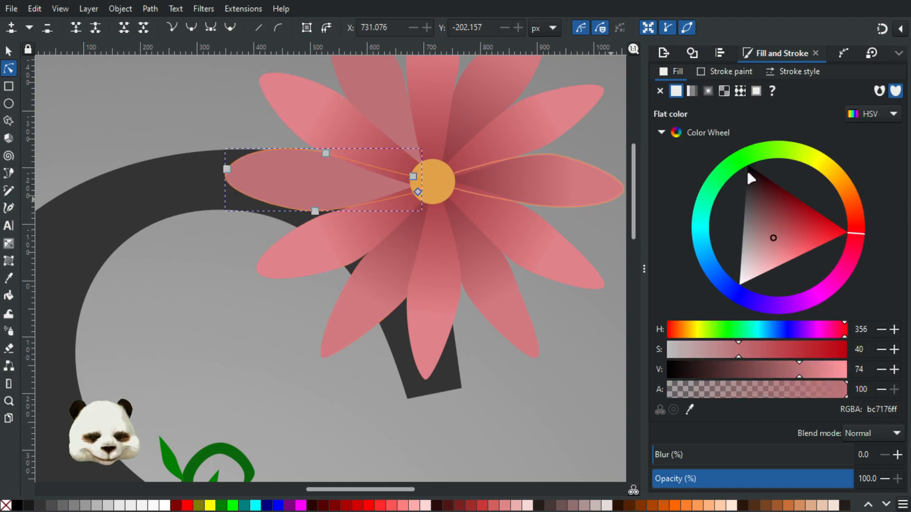
left_click(692, 91)
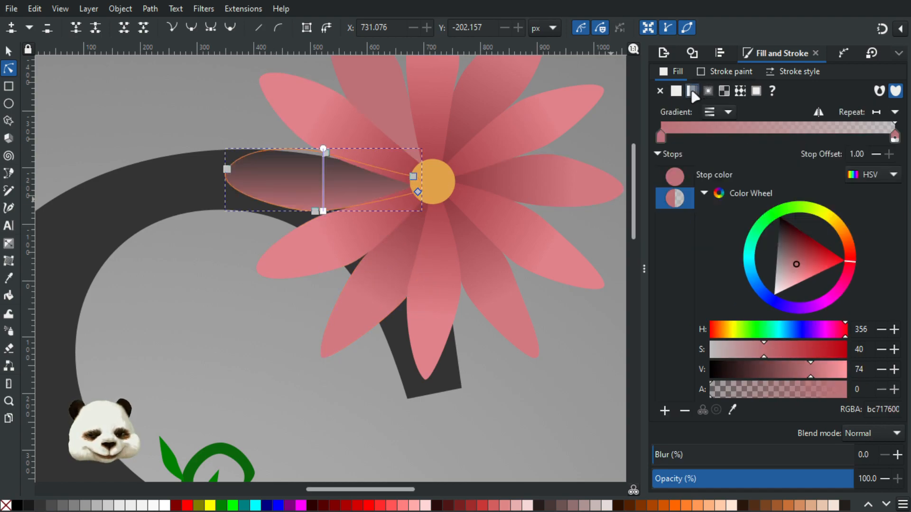
left_click(728, 112)
left_click(683, 170)
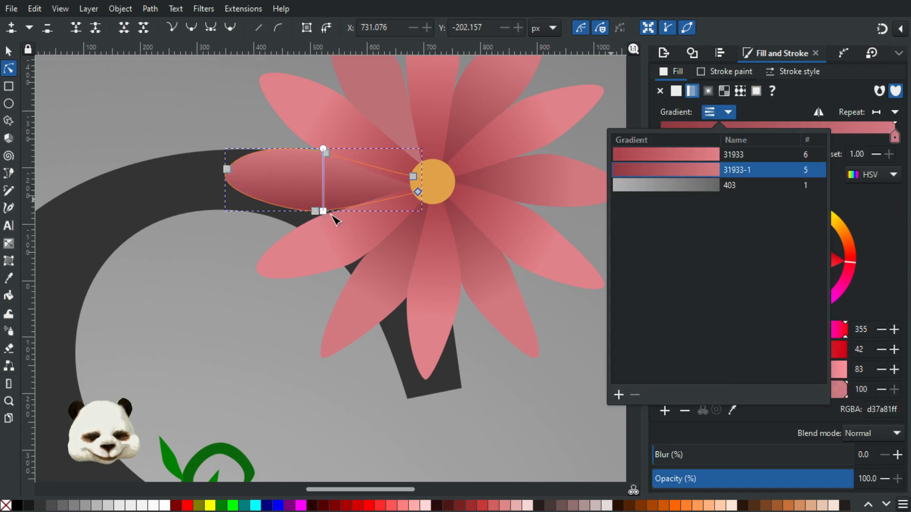
left_click(324, 212)
left_click_drag(323, 211, 414, 184)
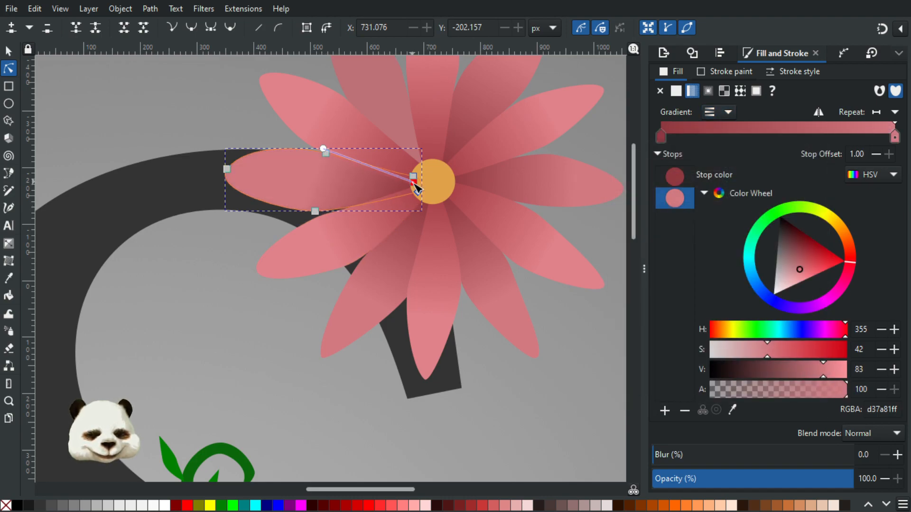
left_click_drag(323, 149, 293, 180)
Step: Shade the remaining flat petal at the flower's upper left with linear gradient 31933-1, dark at the base and light toward the tip
scroll(332, 166, "up", 4)
left_click(367, 135)
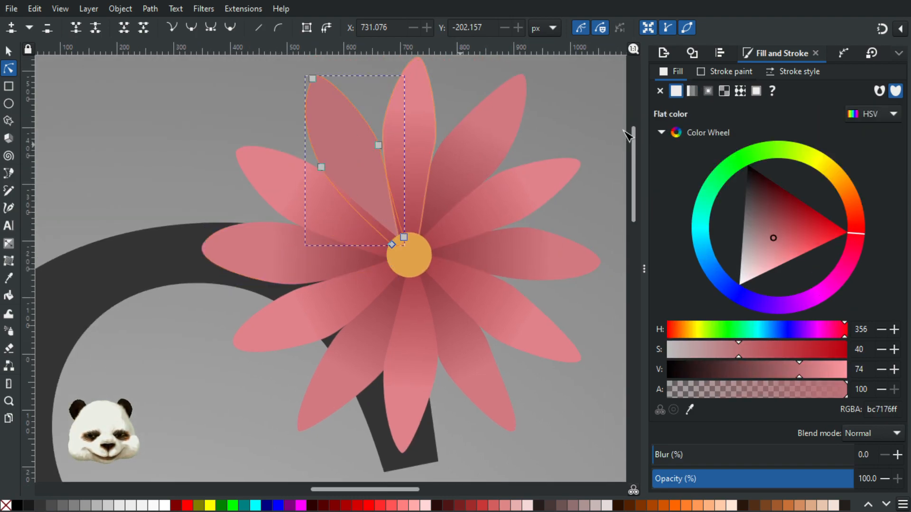
left_click(692, 91)
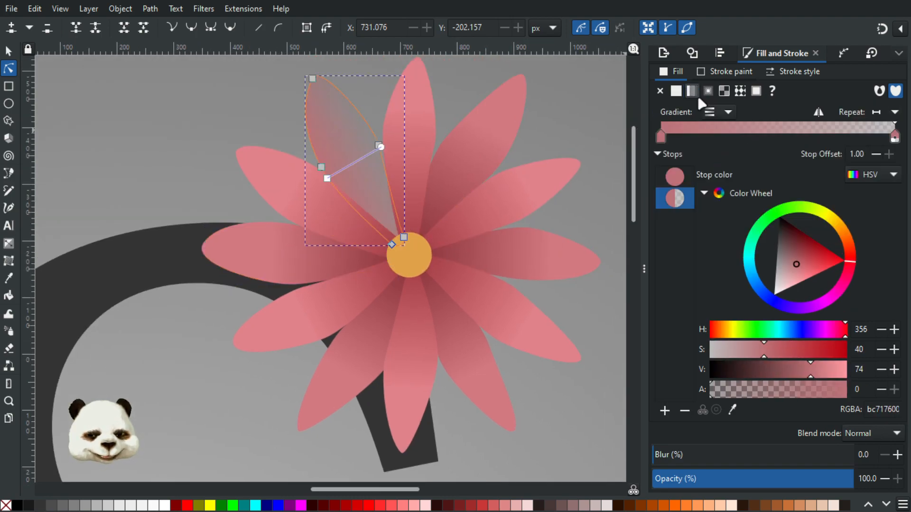
left_click(728, 113)
left_click(674, 170)
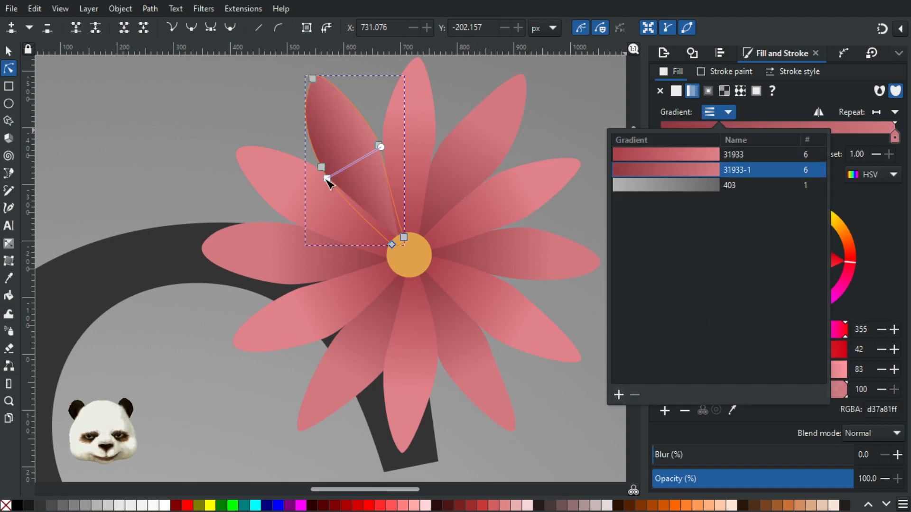
left_click(338, 188)
left_click_drag(327, 178, 400, 237)
left_click_drag(381, 146, 340, 135)
scroll(346, 151, "down", 2)
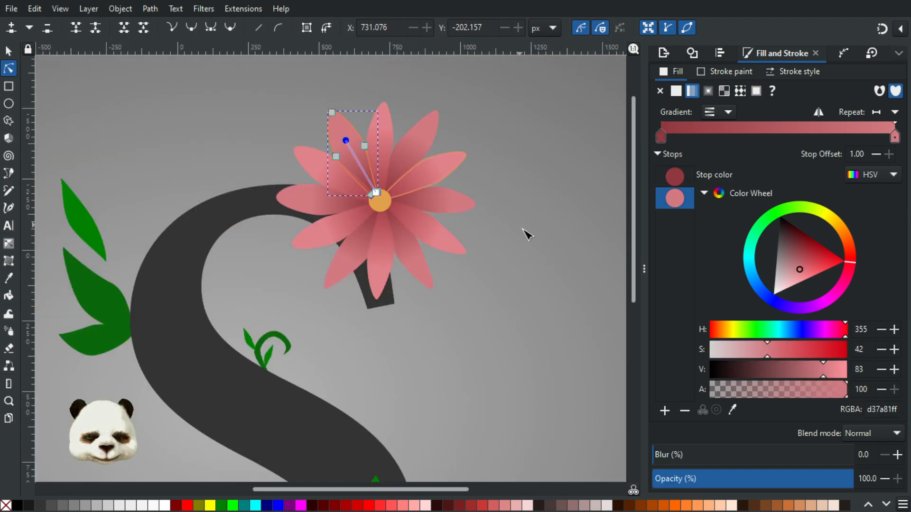
left_click(534, 181)
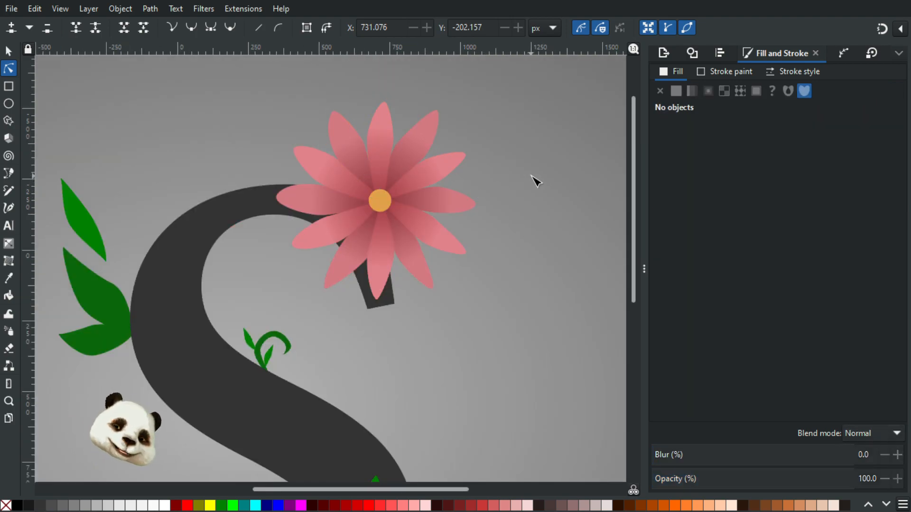
Step: Apply a radial gradient to the flower's orange centre, reaching slightly past its edge, and set the outer stop's alpha to 100
scroll(532, 190, "down", 3)
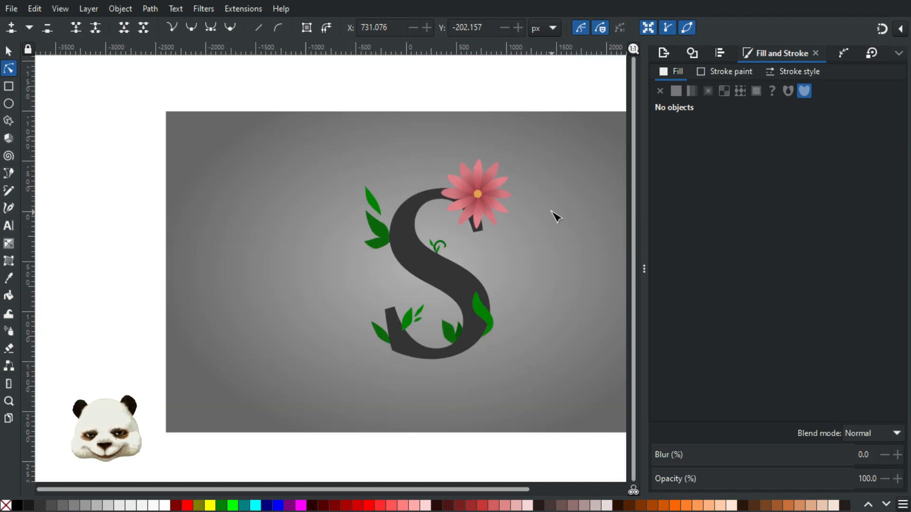
scroll(494, 199, "up", 6)
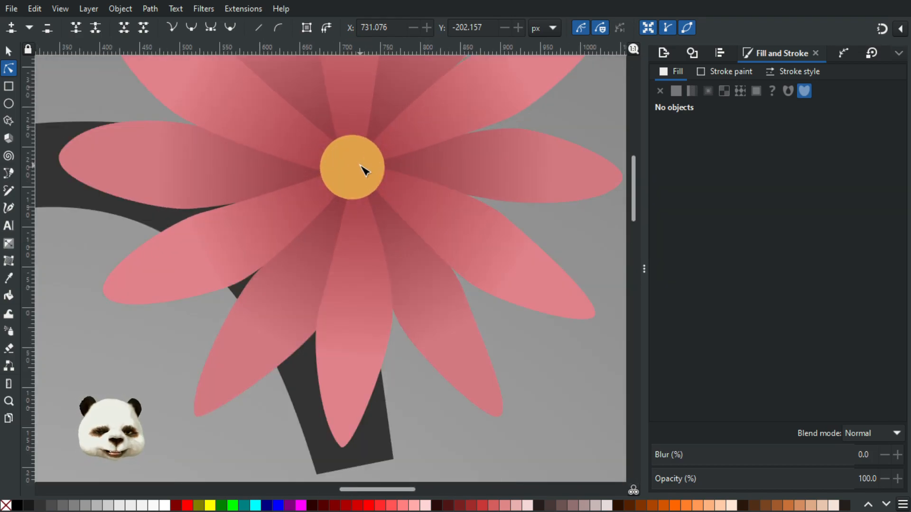
scroll(363, 168, "up", 2)
left_click(360, 168)
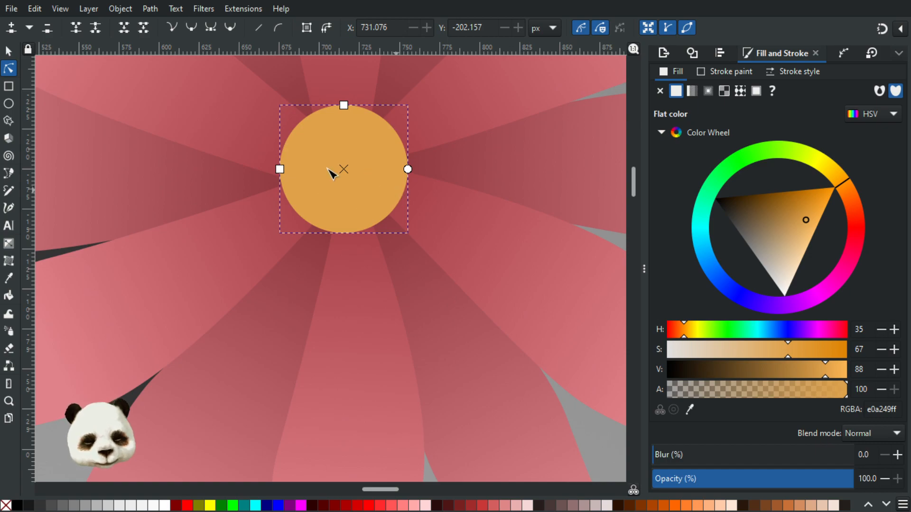
key("g")
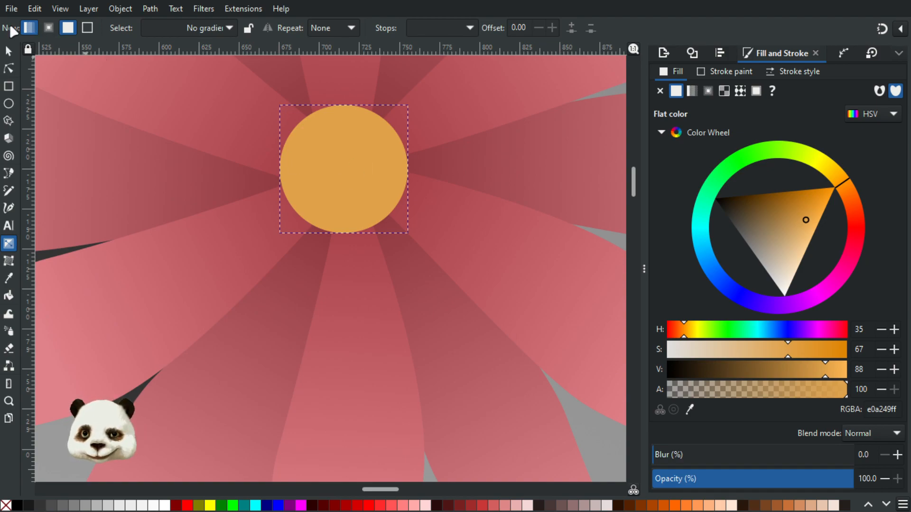
left_click(48, 27)
left_click_drag(346, 169, 346, 102)
left_click_drag(396, 169, 414, 167)
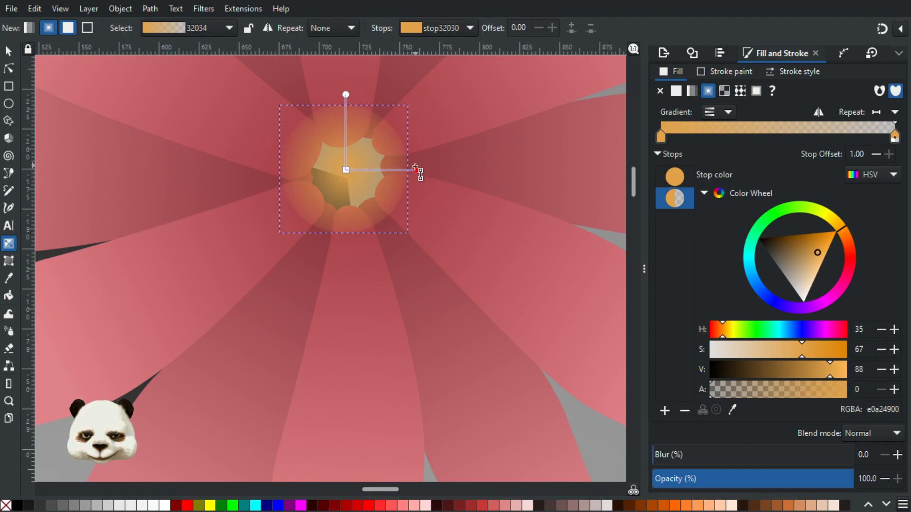
left_click_drag(783, 394, 888, 400)
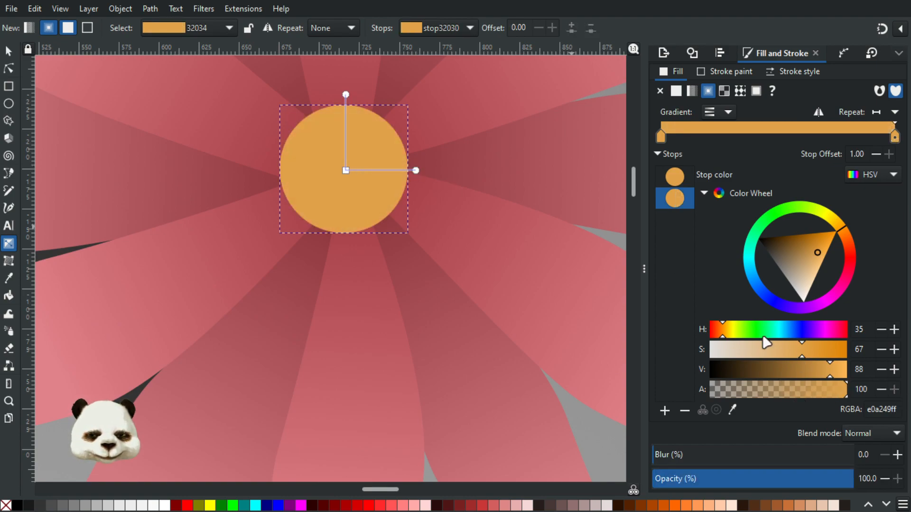
Step: Shift the hue of the centre gradient's outer stop to a reddish orange
left_click(415, 170)
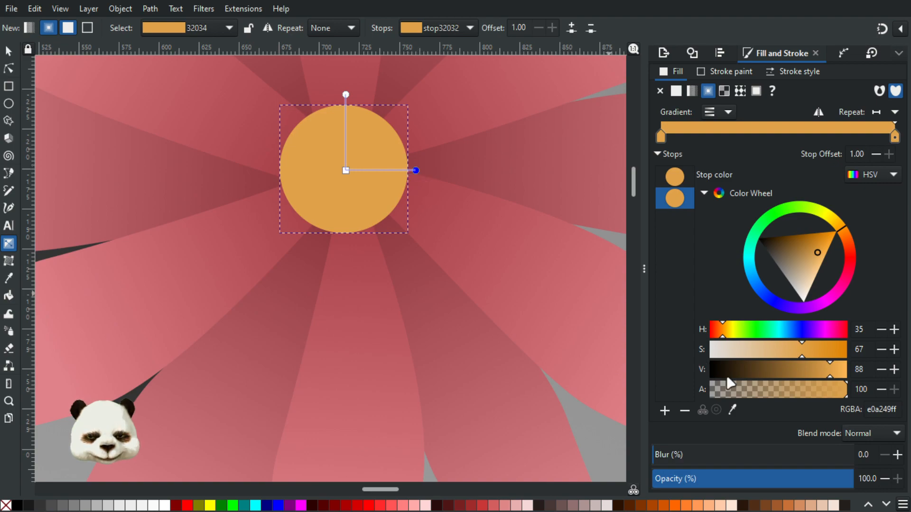
left_click_drag(849, 246, 851, 248)
left_click_drag(343, 162, 409, 222)
Step: Add a middle stop at offset 0.65 to the centre's radial gradient and give it the yellow-orange picked near the disc's middle
double_click(399, 223)
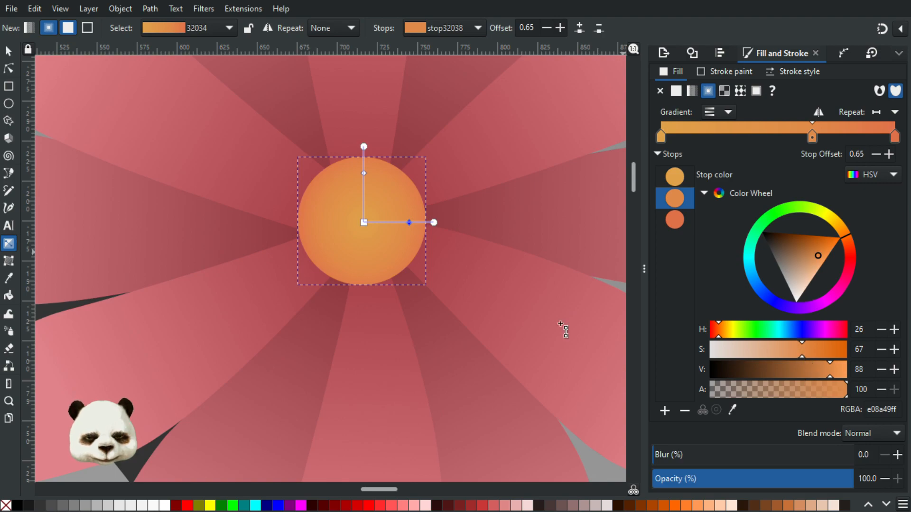
key("d")
left_click(372, 218)
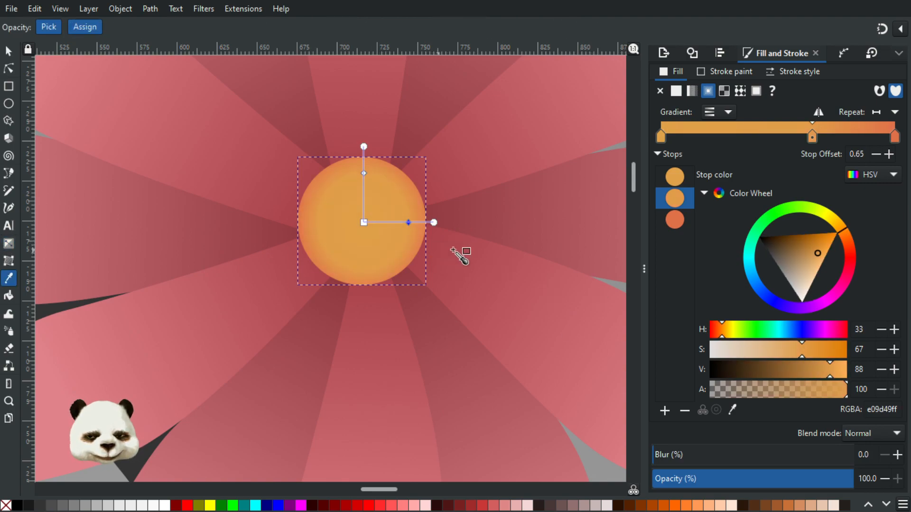
scroll(443, 249, "down", 2, "ctrl")
scroll(443, 248, "up", 2, "ctrl")
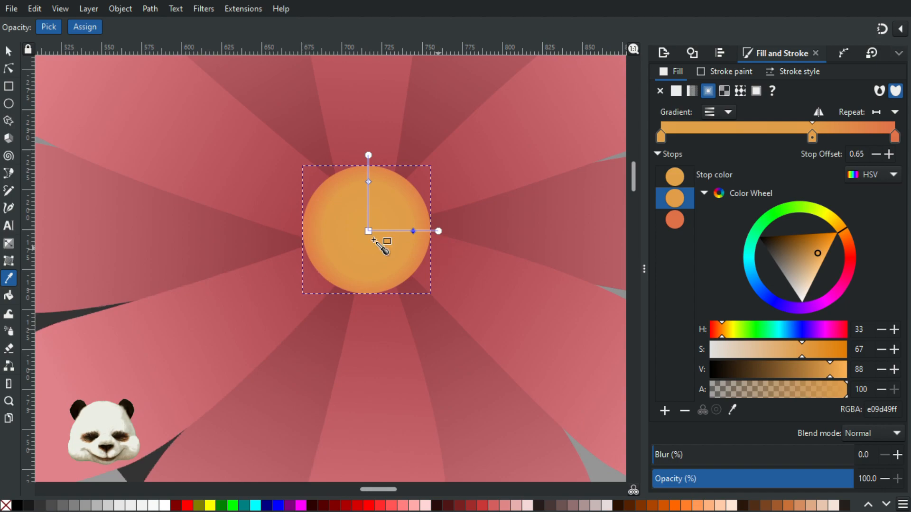
key("n")
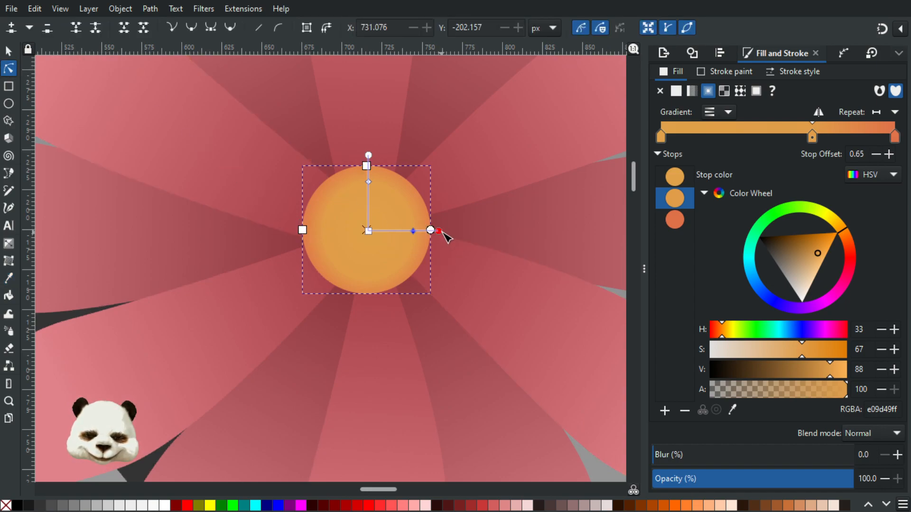
Step: Move the middle stop of the orange centre's radial gradient inward to offset 0.54
left_click_drag(442, 231, 413, 232)
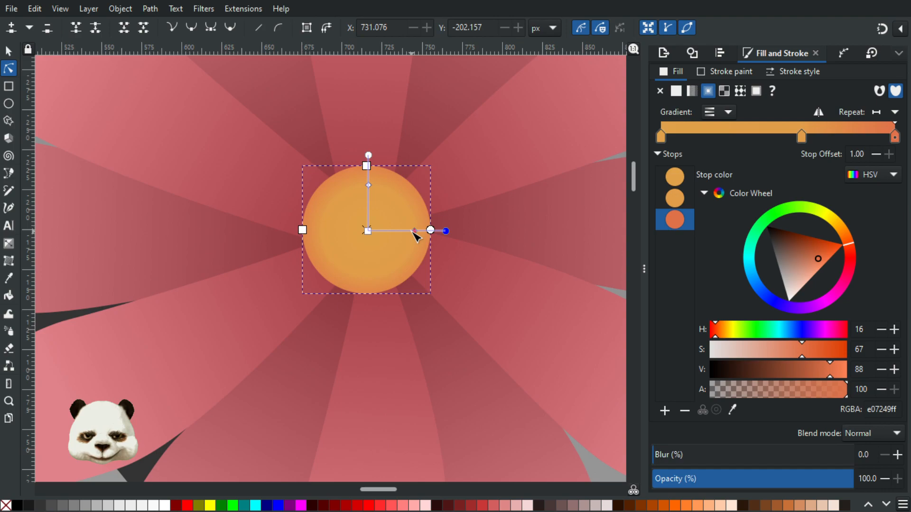
left_click(415, 231)
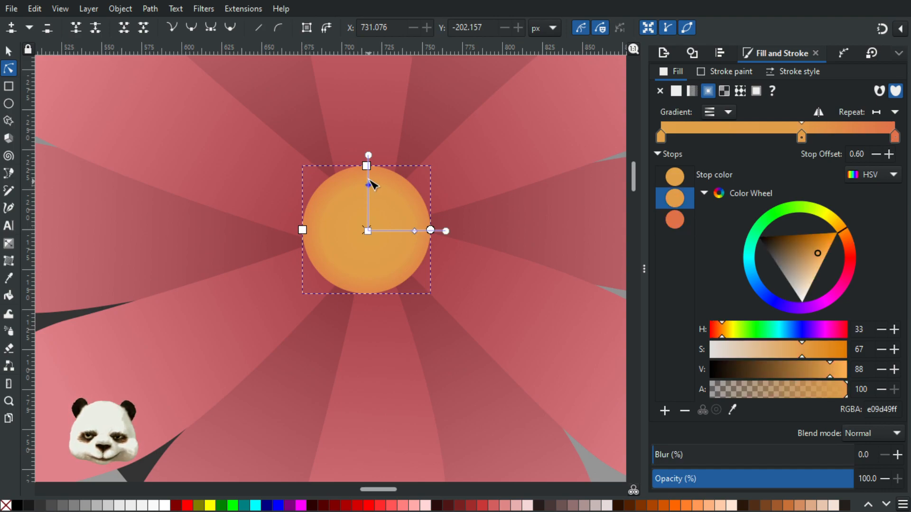
left_click_drag(371, 187, 368, 186)
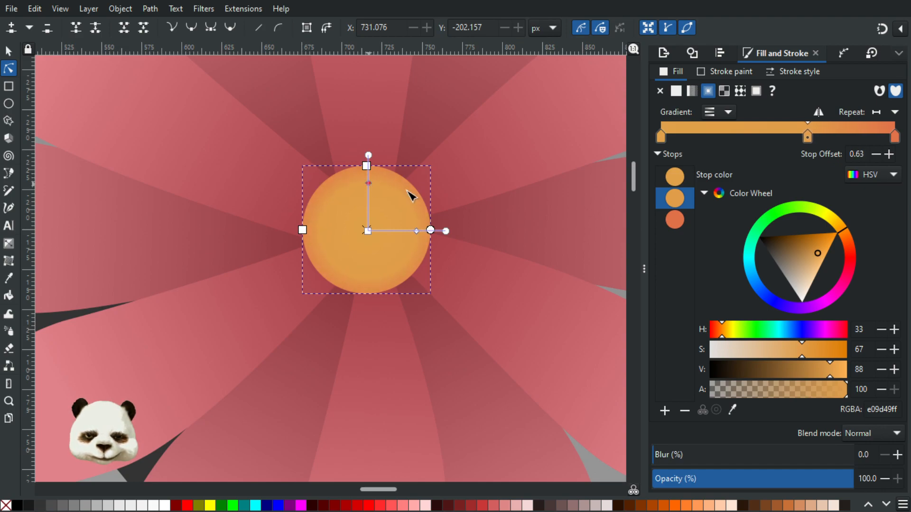
scroll(475, 201, "down", 4)
scroll(436, 196, "up", 4)
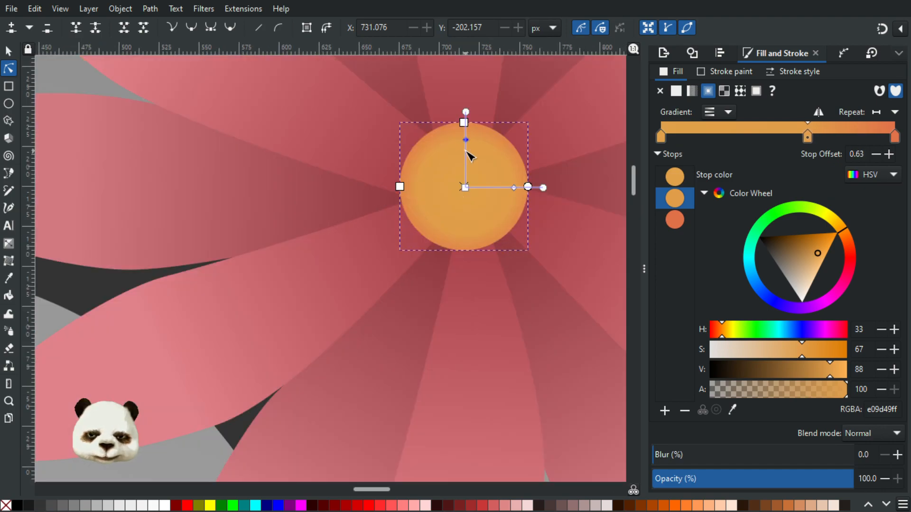
left_click_drag(465, 141, 474, 158)
scroll(494, 239, "down", 4)
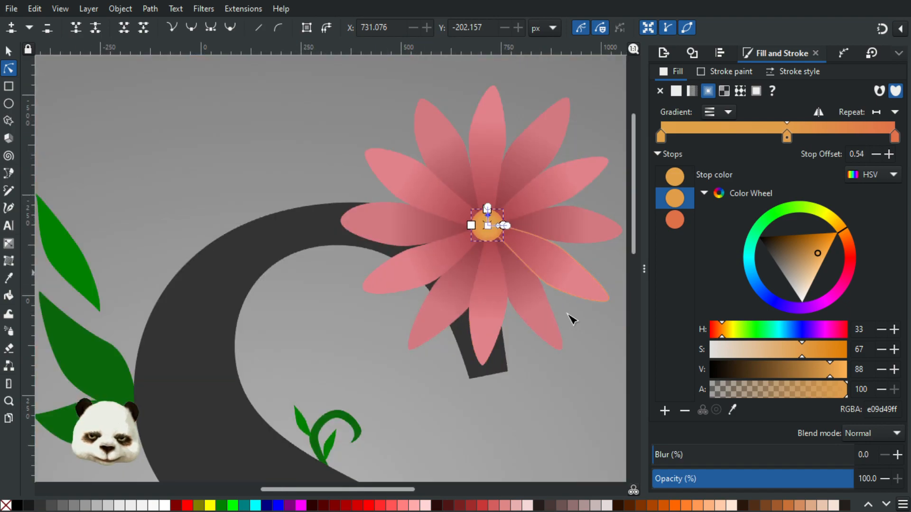
left_click(572, 383)
left_click_drag(549, 356, 261, 312)
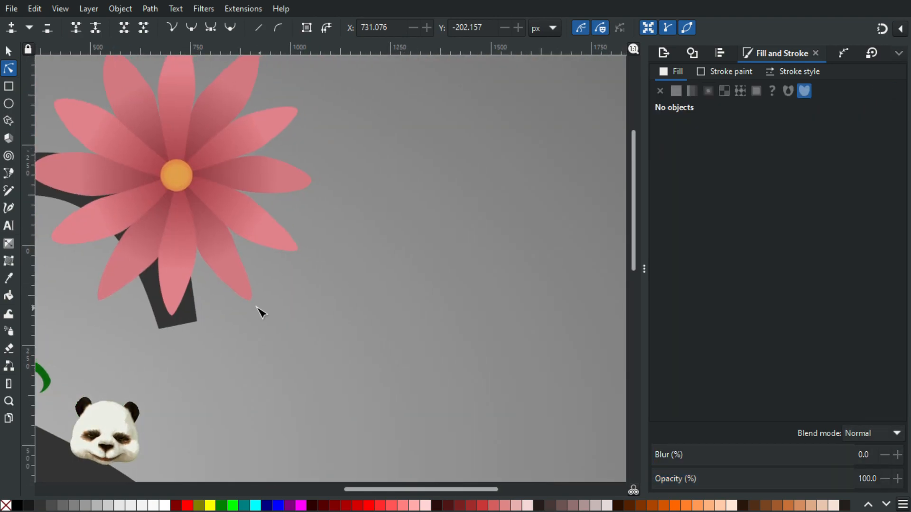
scroll(262, 289, "down", 3)
scroll(268, 289, "up", 2)
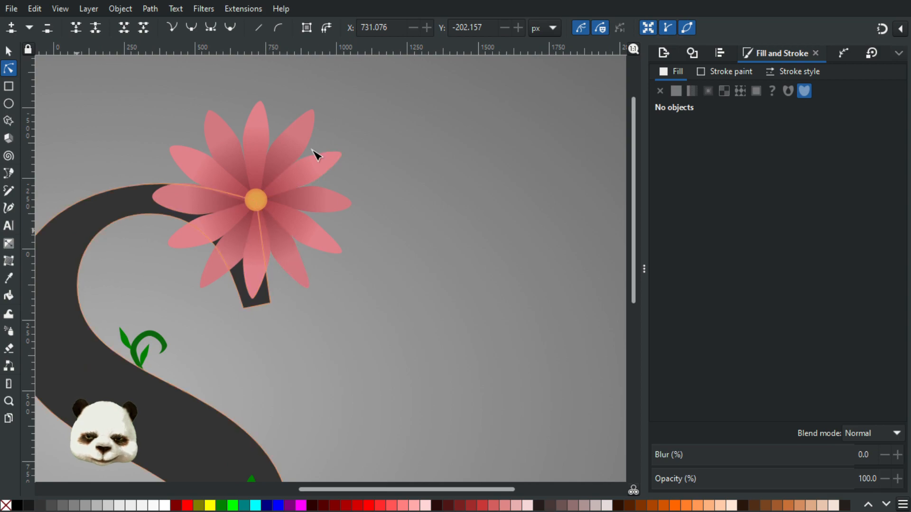
scroll(484, 207, "down", 3)
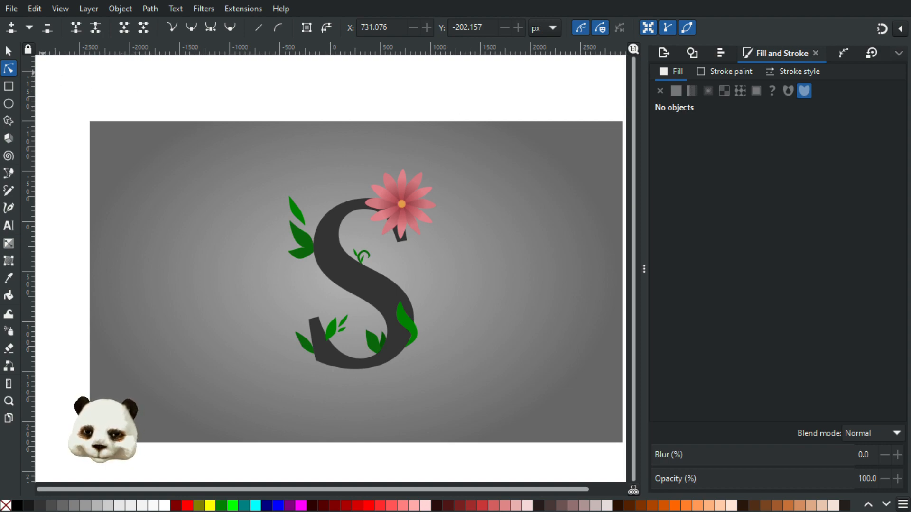
left_click(9, 51)
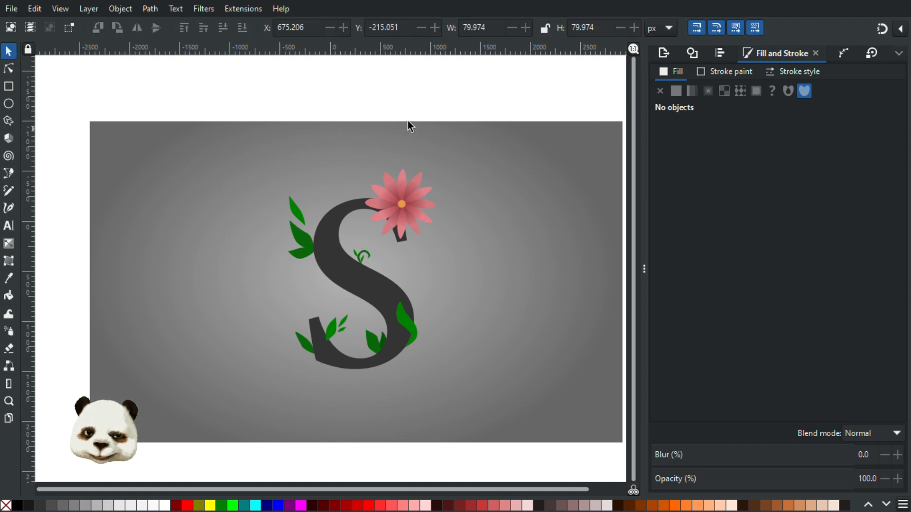
left_click(414, 196)
left_click_drag(430, 172, 433, 173)
left_click(463, 94)
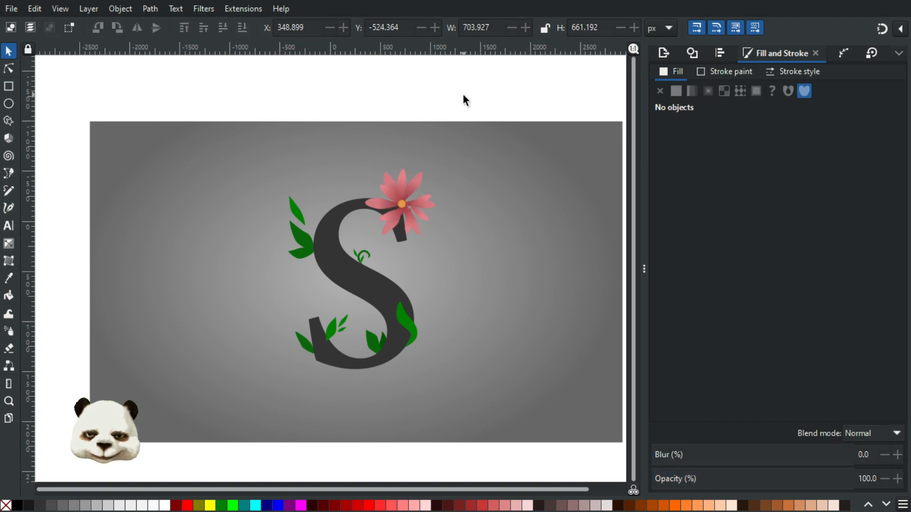
scroll(404, 202, "up", 4)
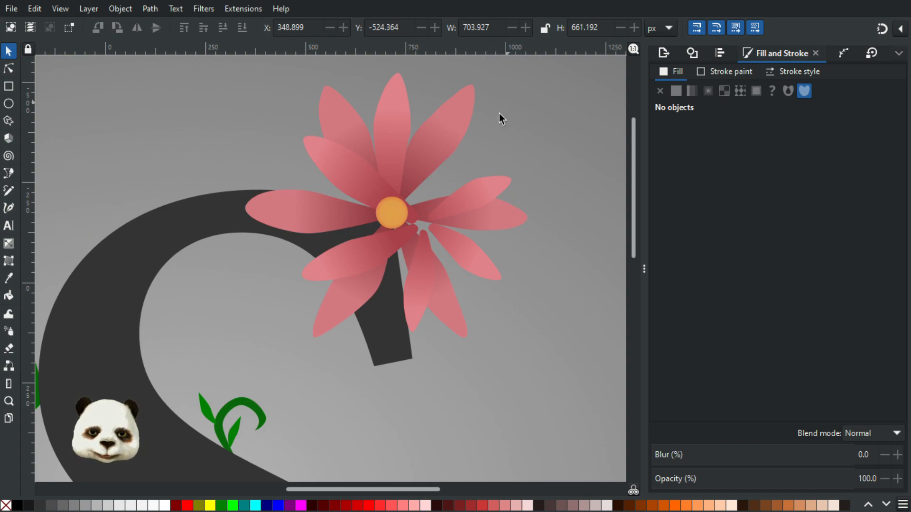
Step: Undo the uneven petal resizing and shrink the six lighter front petals together to about 550 × 626 px, centred on the orange disc
left_click(342, 172)
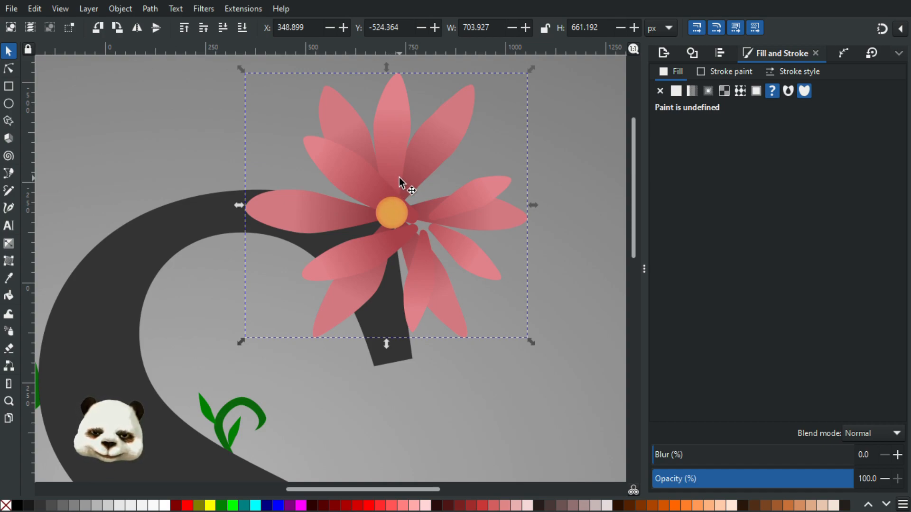
left_click(353, 213)
key("ctrl+z")
left_click(341, 206)
key("ctrl+z")
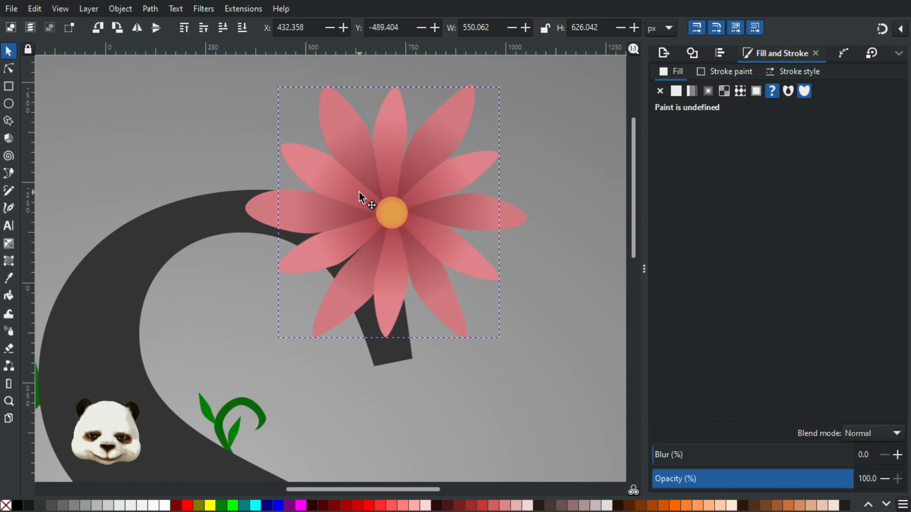
left_click_drag(359, 195, 360, 196)
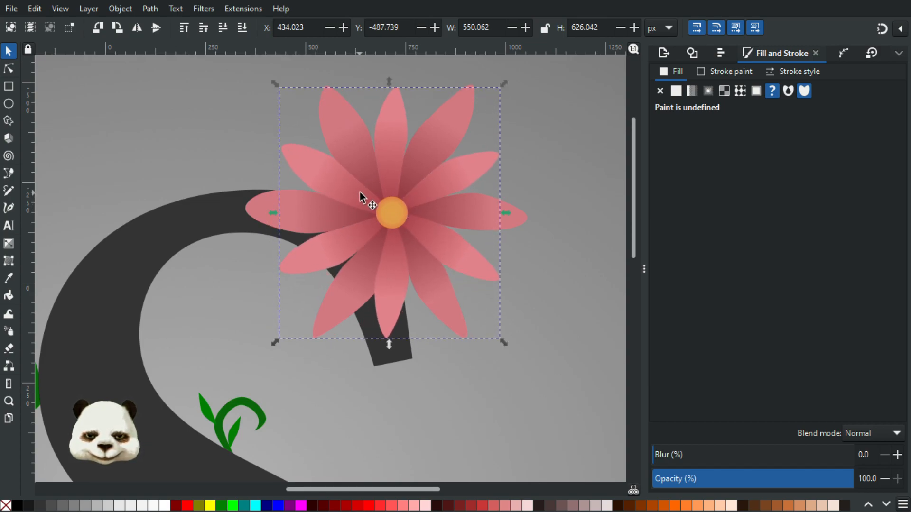
left_click(576, 153)
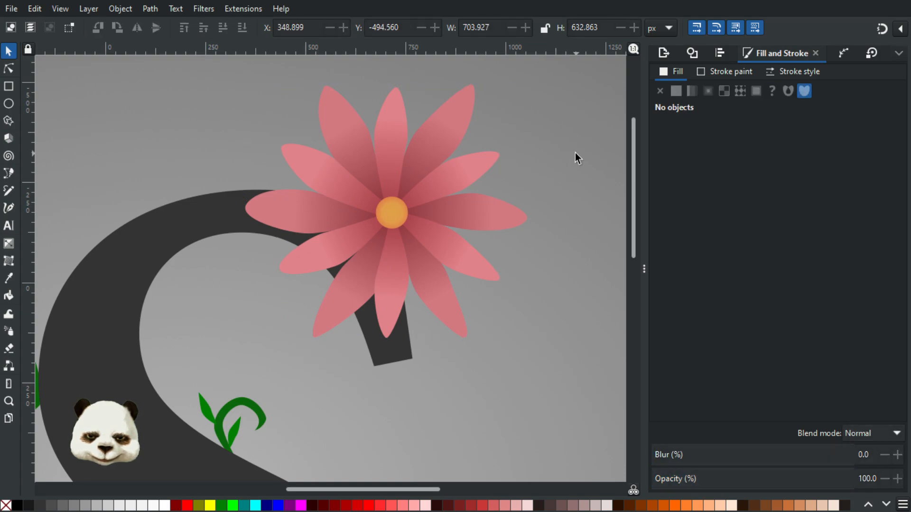
Step: Scale the whole flower down proportionally to about 494 × 445 px and place it over the S's upper end
scroll(557, 159, "down", 3)
left_click(522, 152)
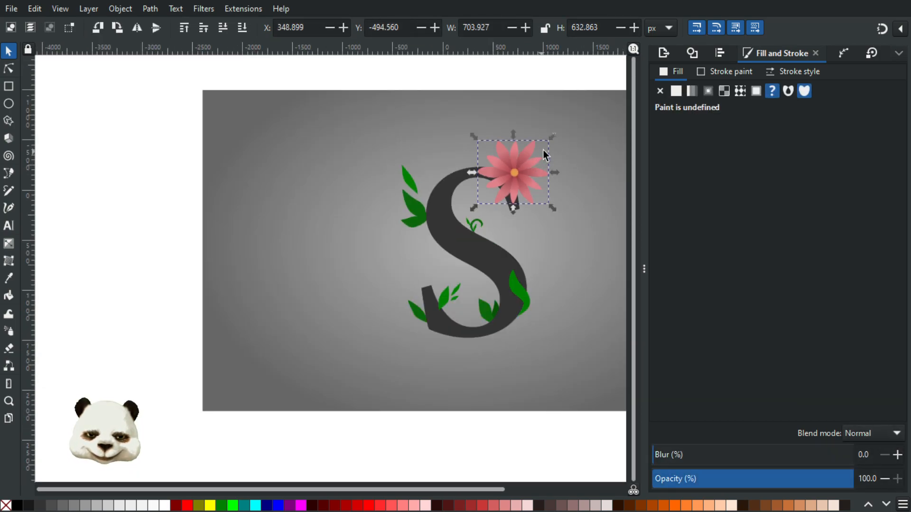
scroll(526, 199, "up", 1)
scroll(518, 204, "up", 1)
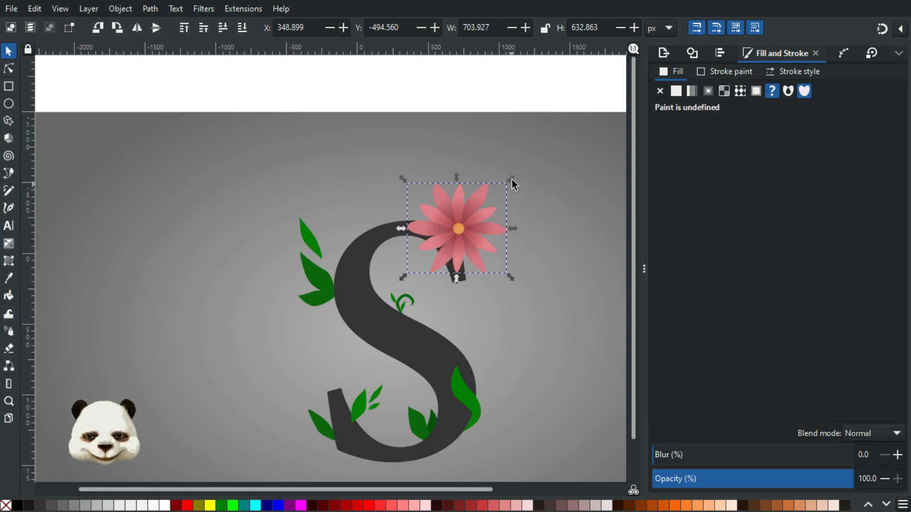
mouse_move(511, 180)
left_mouse_down()
mouse_move(496, 201)
mouse_move(510, 194)
left_mouse_up()
scroll(479, 263, "up", 4)
mouse_move(406, 160)
left_mouse_down()
mouse_move(486, 135)
mouse_move(409, 154)
left_mouse_up()
left_click_drag(455, 210, 530, 305)
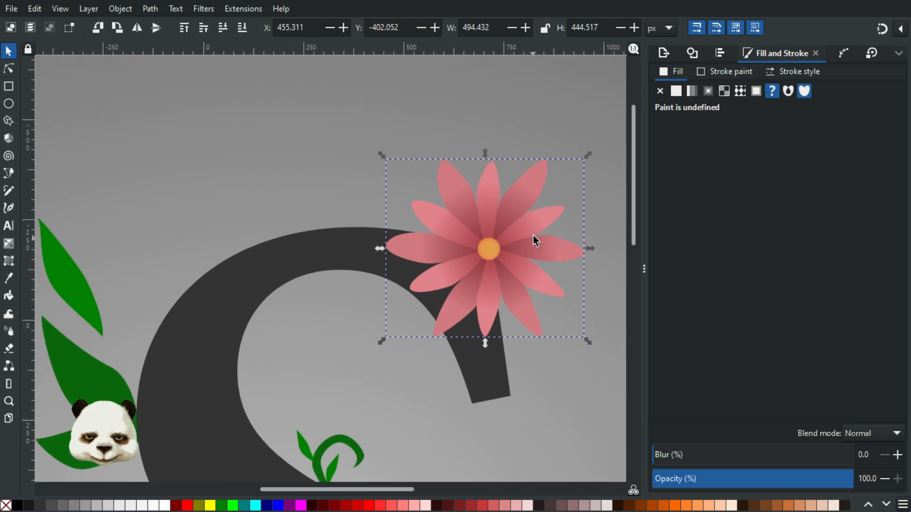
Step: Widen the flower's top light petal by moving both of its side nodes slightly outward
scroll(532, 238, "up", 2)
left_click(8, 68)
left_click(437, 197)
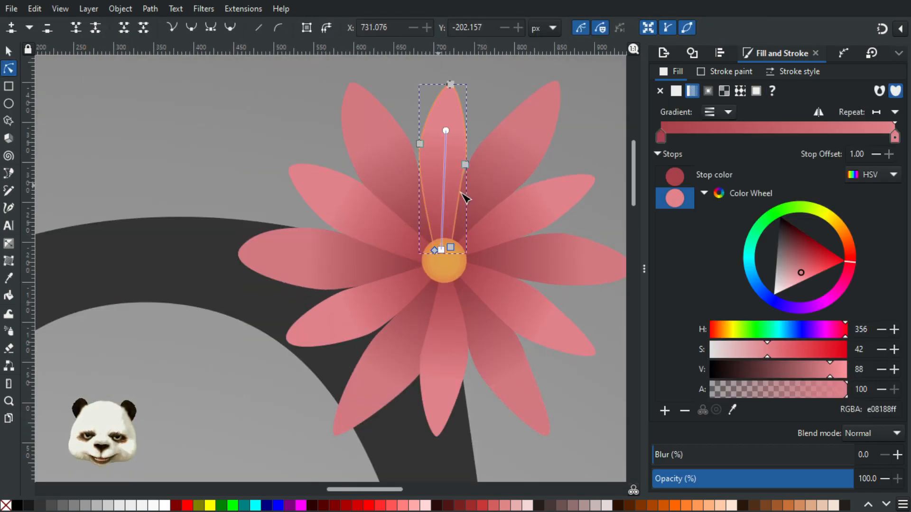
left_click_drag(466, 165, 470, 168)
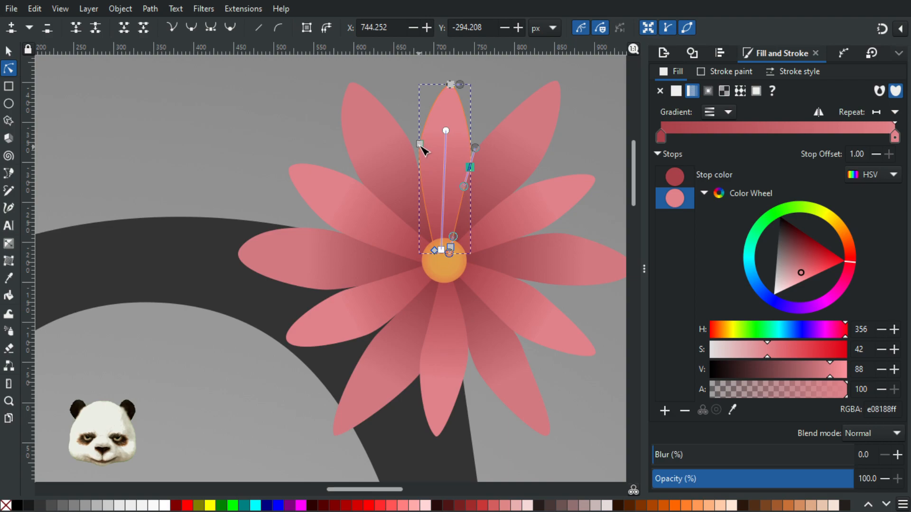
left_click_drag(419, 143, 415, 146)
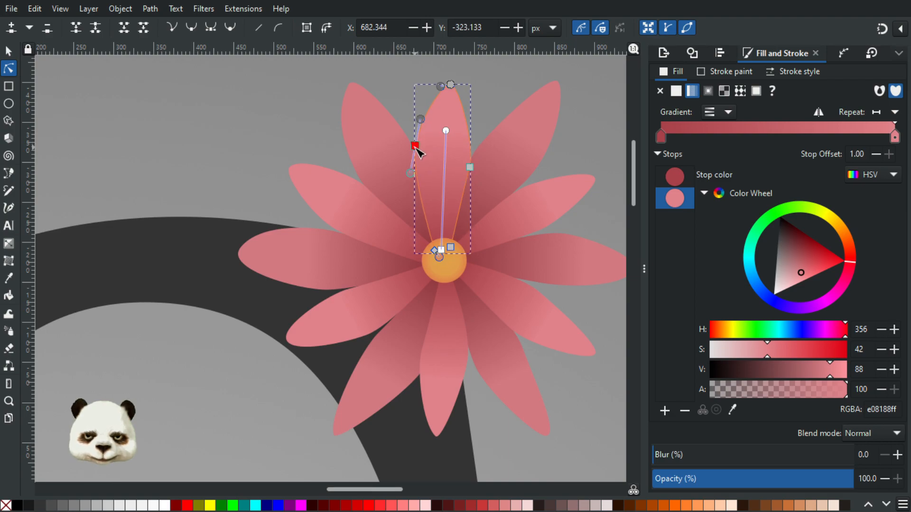
Step: Widen the upper-left and lower-left light petals by moving their side nodes outward
left_click(366, 198)
left_click_drag(368, 190, 372, 185)
left_click_drag(335, 233, 349, 283)
left_click_drag(375, 342, 416, 349)
Step: Widen the bottom and lower-right light petals by moving their side nodes outward
left_click(441, 363)
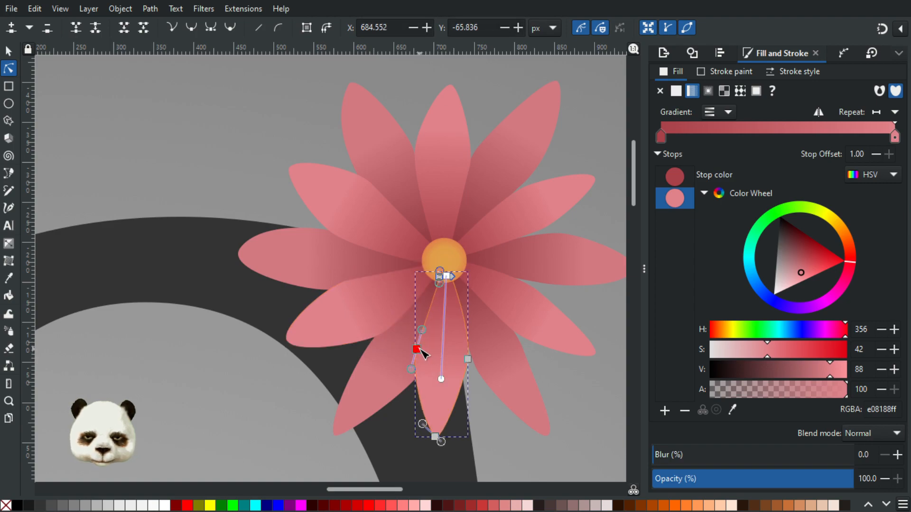
left_click_drag(468, 358, 474, 356)
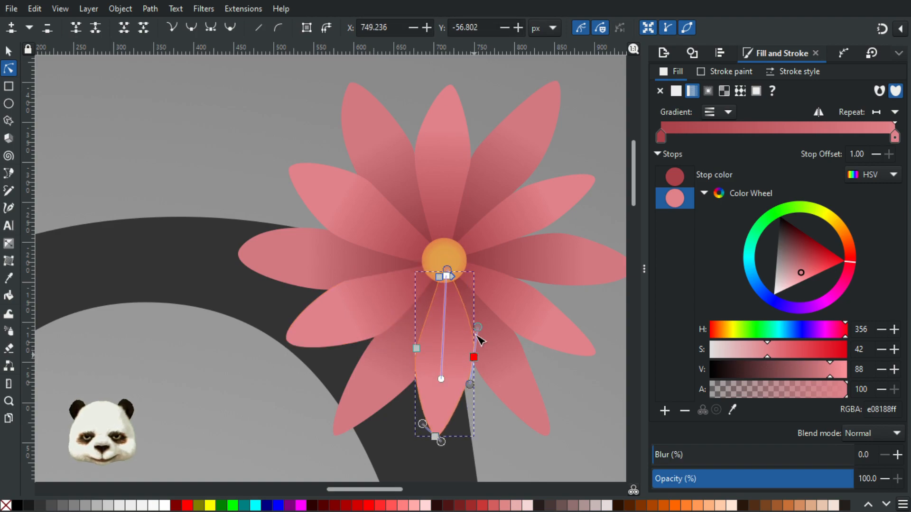
left_click(514, 319)
left_click(516, 334)
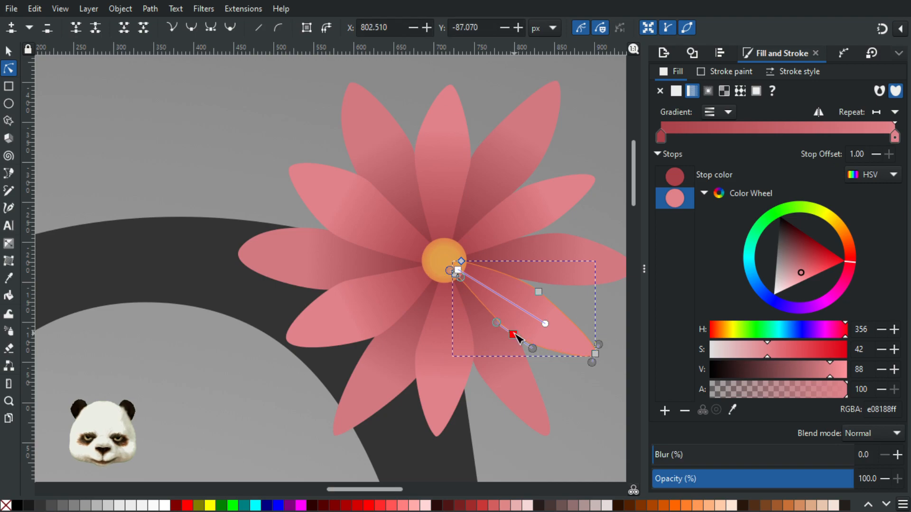
Step: Reshape the flower's upper-right petal by adjusting its two side nodes and moving its tip node slightly outward
left_click(539, 285)
left_click(544, 229)
left_click(540, 237)
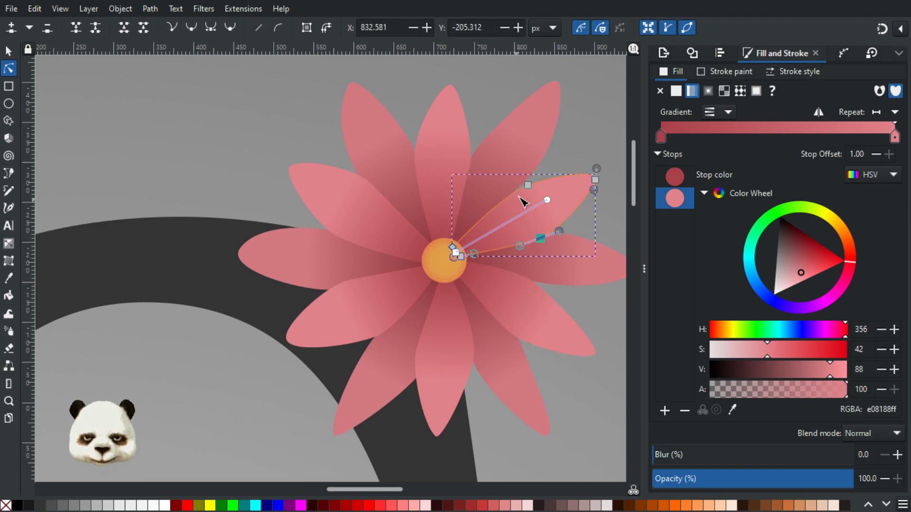
left_click(526, 184)
left_click_drag(491, 198, 373, 254)
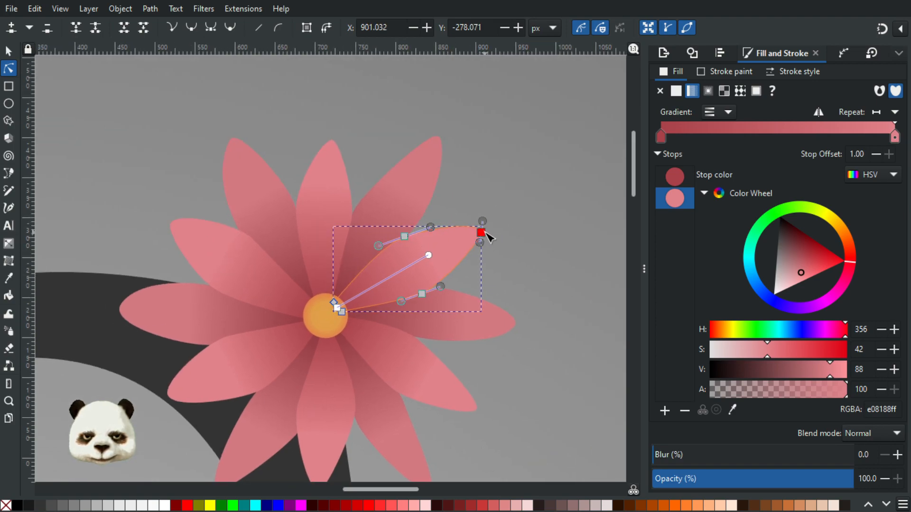
left_click(558, 238)
Step: Examine the reshaped flower up close and against the whole letter S design
scroll(558, 239, "down", 4, "ctrl")
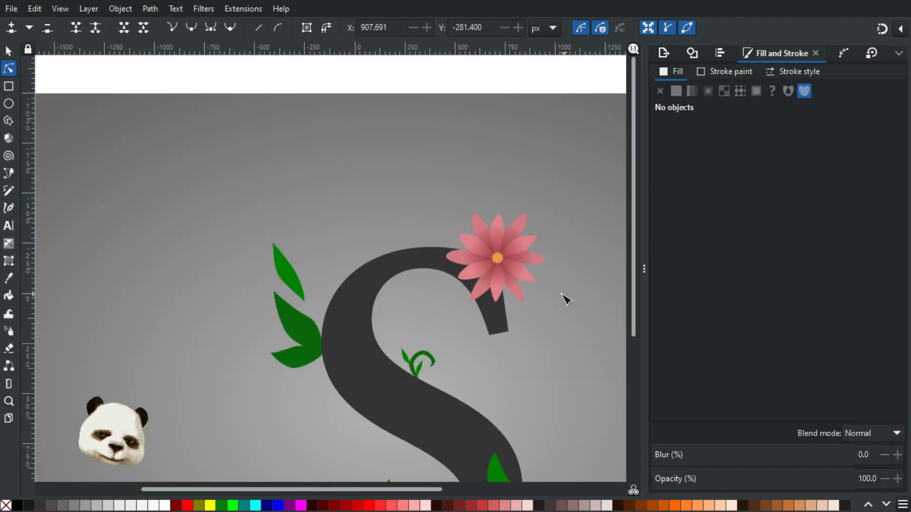
left_click_drag(563, 299, 468, 289)
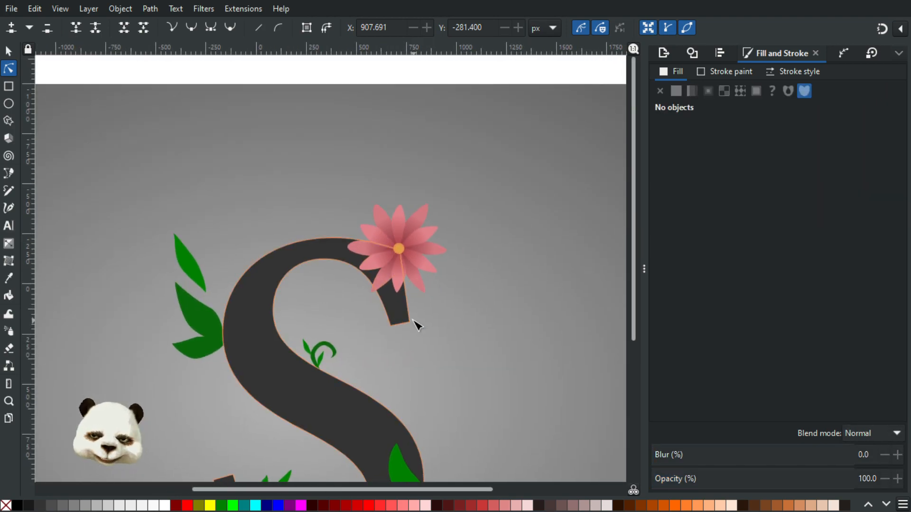
scroll(417, 287, "up", 2, "ctrl")
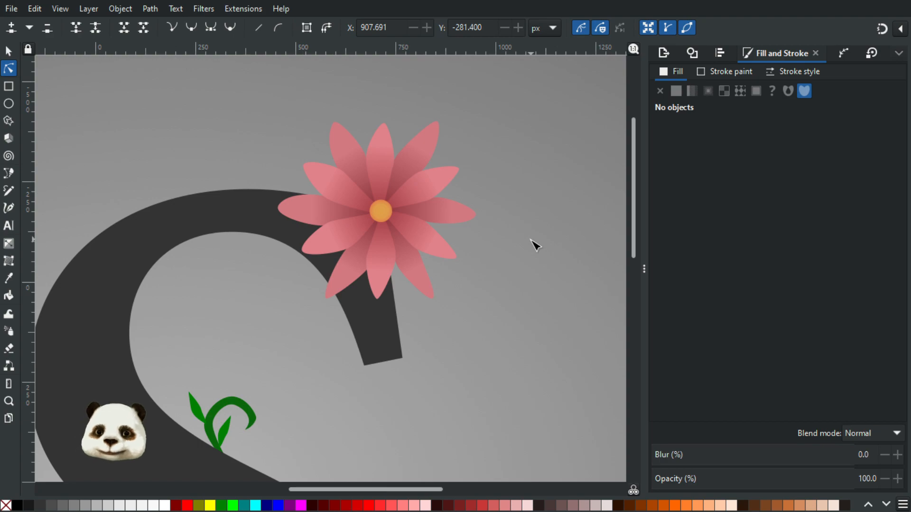
scroll(527, 249, "down", 2, "ctrl")
scroll(539, 282, "down", 1, "ctrl")
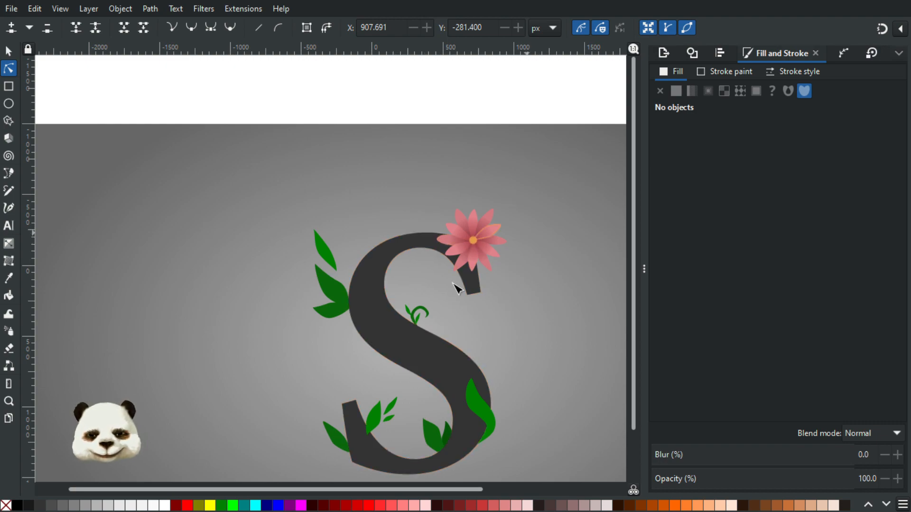
scroll(541, 332, "down", 3, "ctrl")
scroll(564, 337, "up", 2, "ctrl")
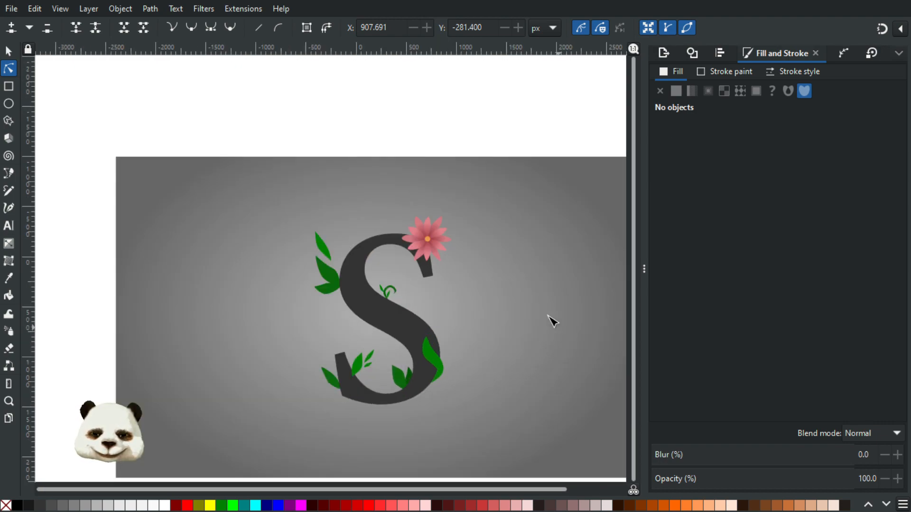
Step: Turn the flower's Perspective/Envelope path effect back on
left_click(839, 55)
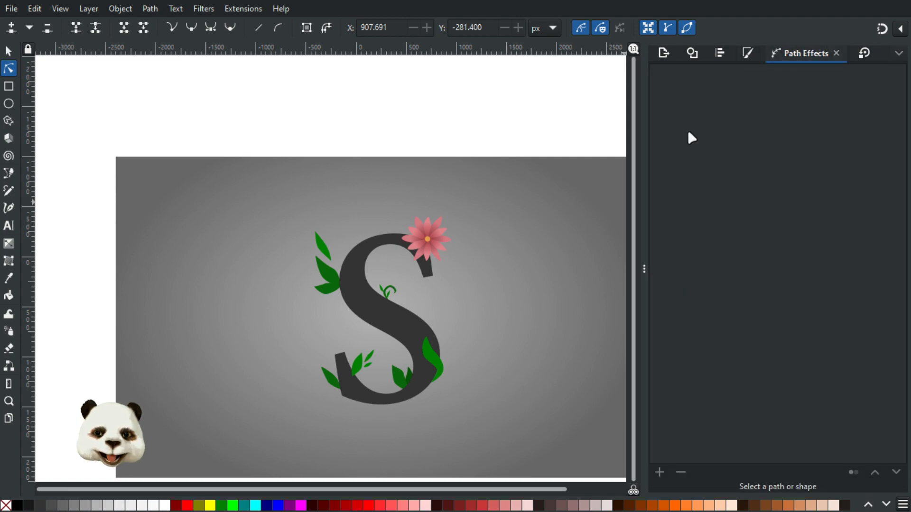
left_click(11, 51)
left_click(429, 228)
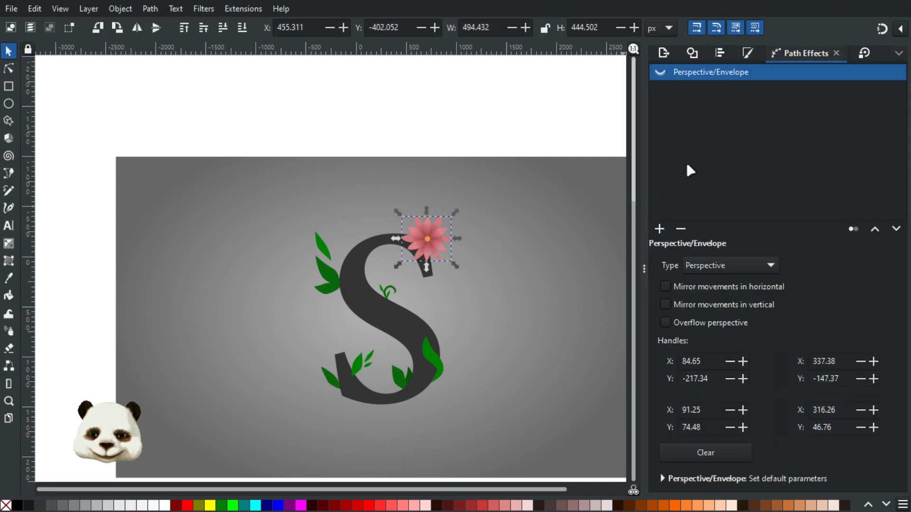
left_click(660, 74)
scroll(443, 272, "up", 3)
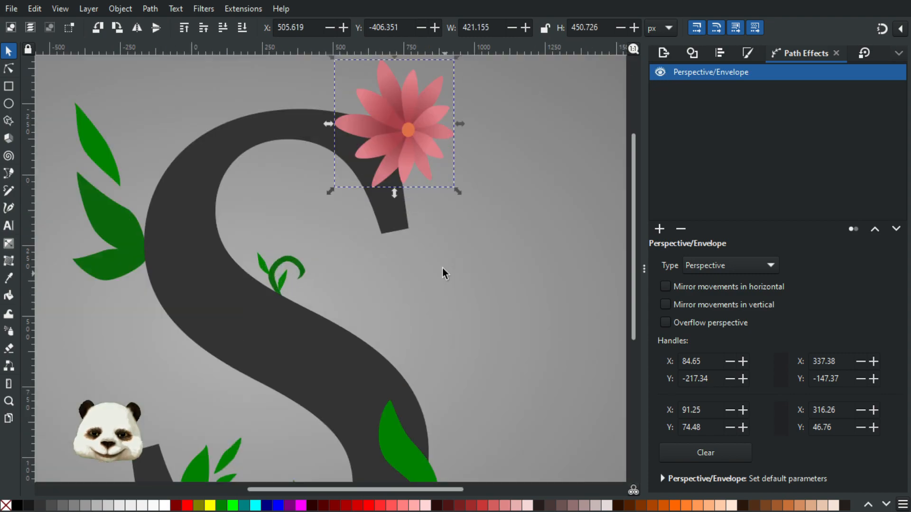
Step: Move the flower's perspective corner handles to about (93, -162) and (331, -182) for the upper pair, (73, 78) and (332, 69) for the lower pair
left_click_drag(463, 230, 441, 284)
left_click(10, 70)
left_click_drag(437, 136, 434, 118)
left_click_drag(427, 232, 435, 244)
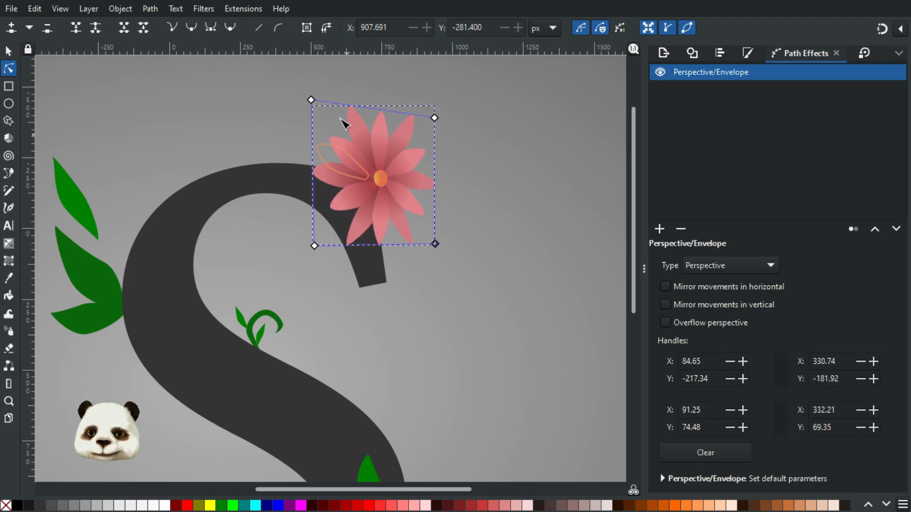
left_click_drag(312, 101, 315, 128)
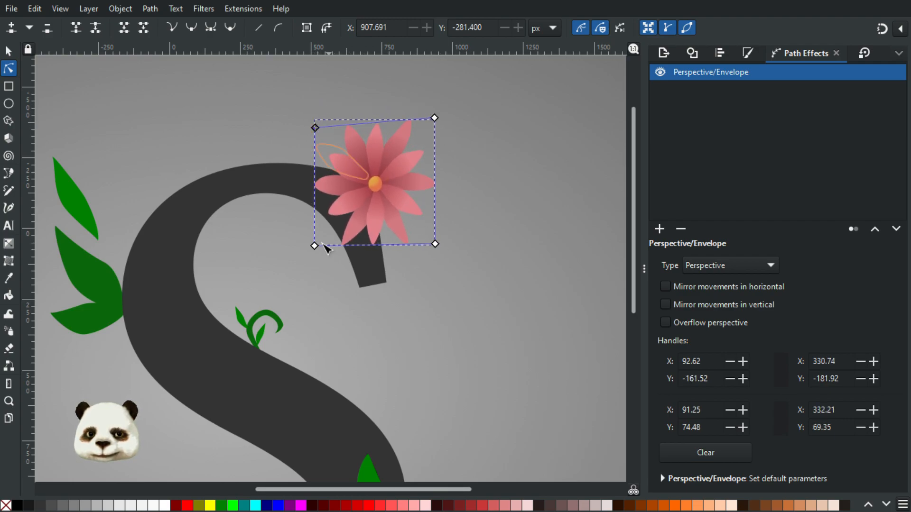
mouse_move(314, 245)
left_mouse_down()
mouse_move(313, 231)
mouse_move(309, 249)
left_mouse_up()
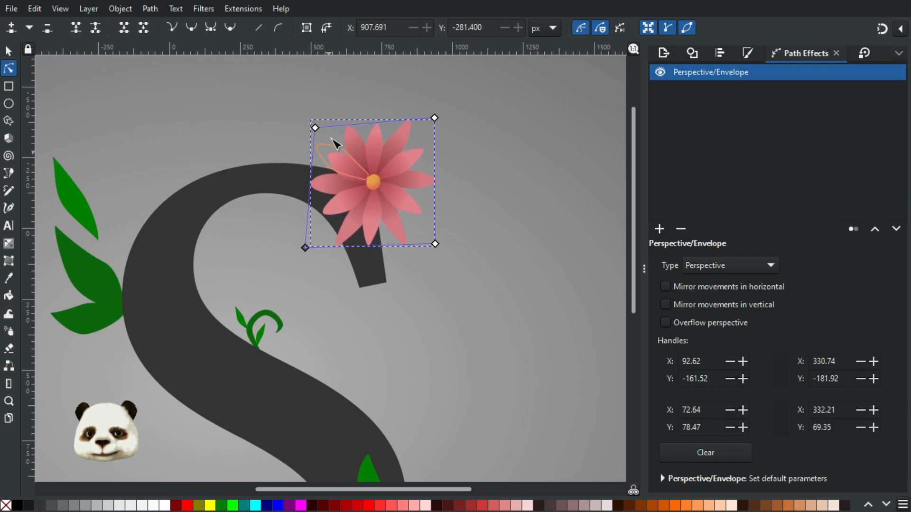
Step: Refine the flower's perspective with the upper-left handle at about (71, -207), upper-right at (339, -163) and lower-right at (328, 60)
left_click_drag(317, 129, 304, 105)
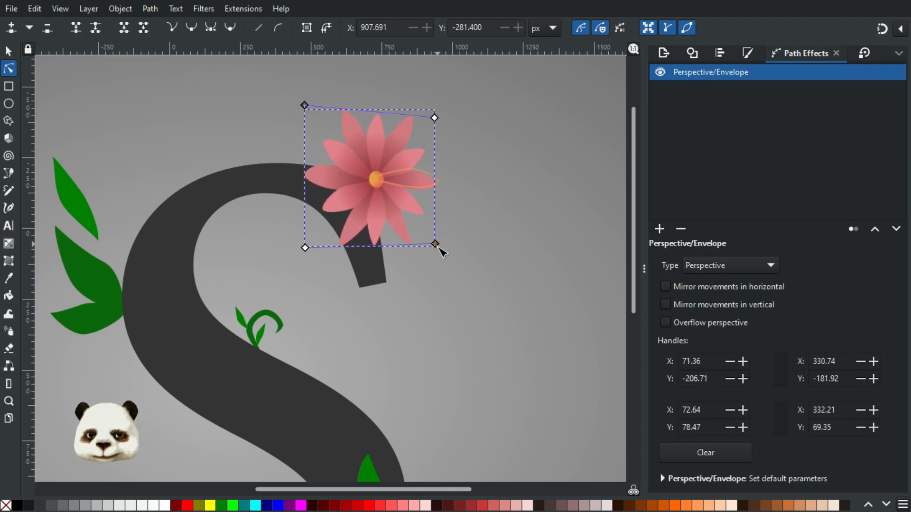
left_click_drag(435, 244, 434, 241)
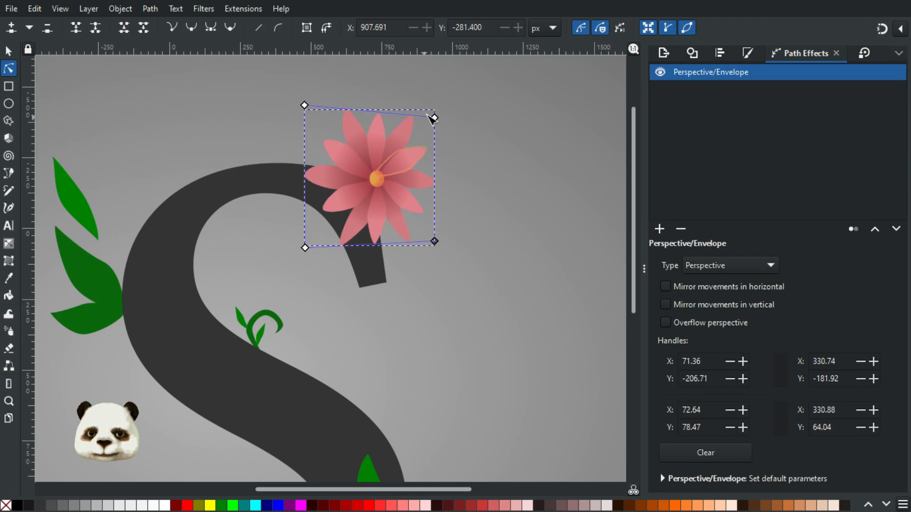
left_click_drag(436, 121, 441, 130)
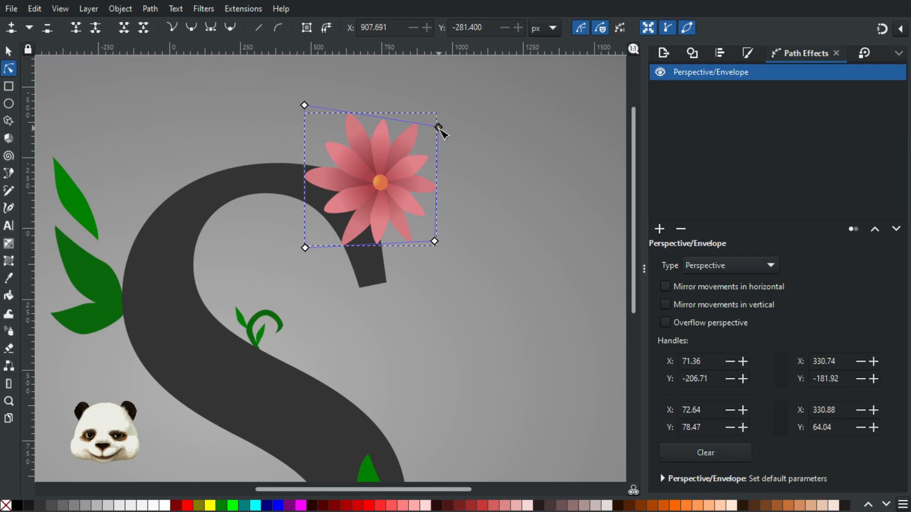
left_click_drag(433, 242, 433, 239)
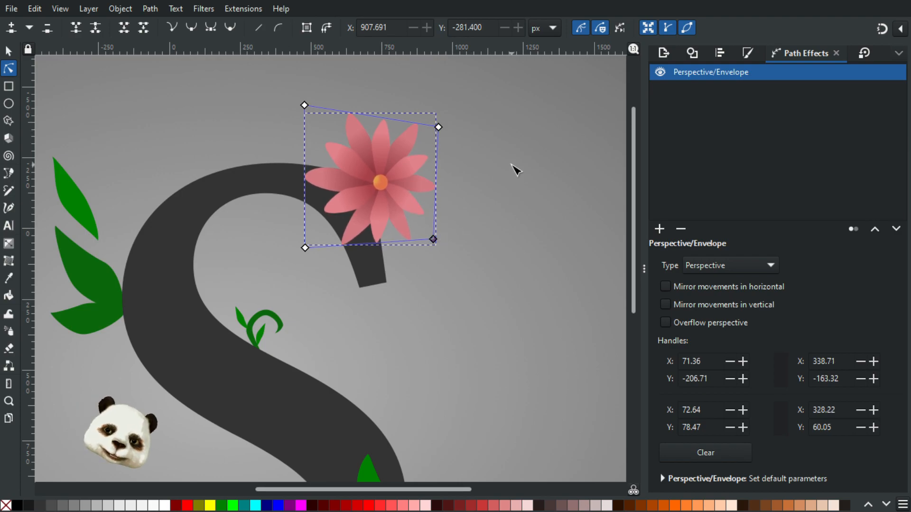
left_click(517, 170)
Step: Compare the flower with its Perspective/Envelope effect switched off and on, leaving the effect on
scroll(527, 178, "down", 4, "ctrl")
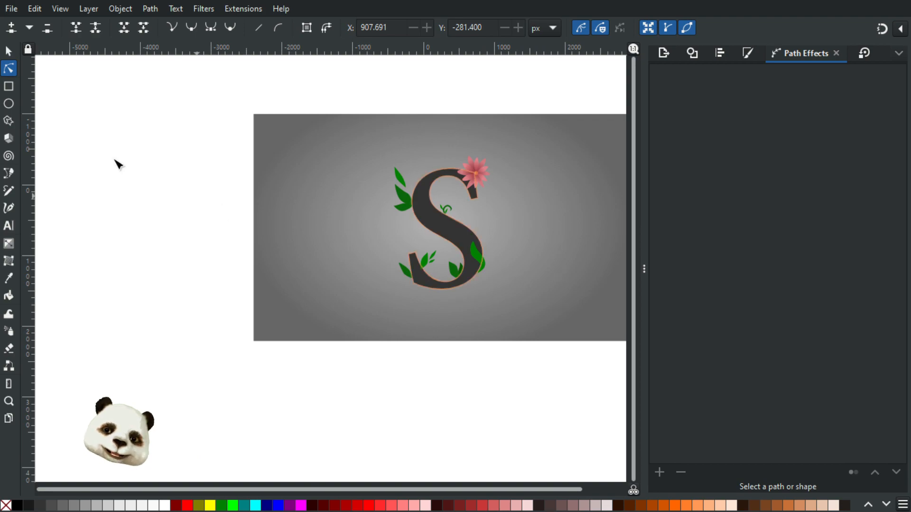
left_click(9, 51)
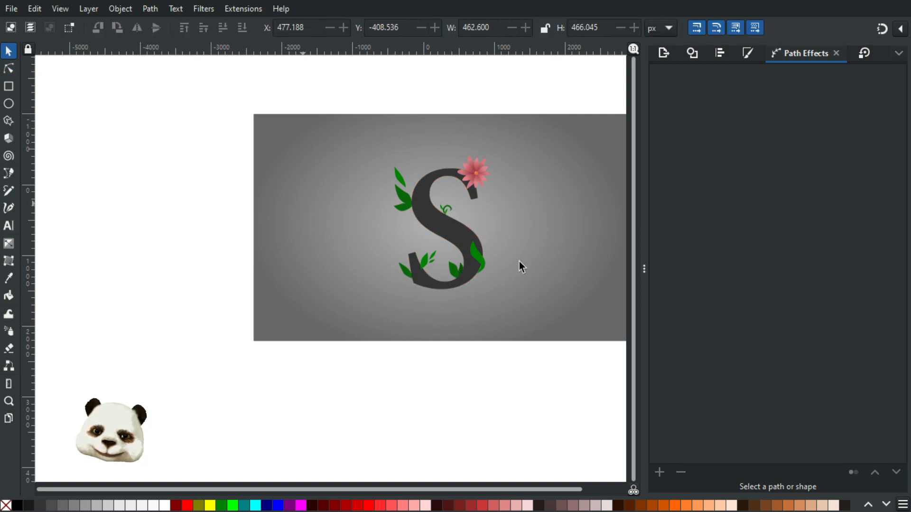
scroll(528, 182, "up", 4, "ctrl")
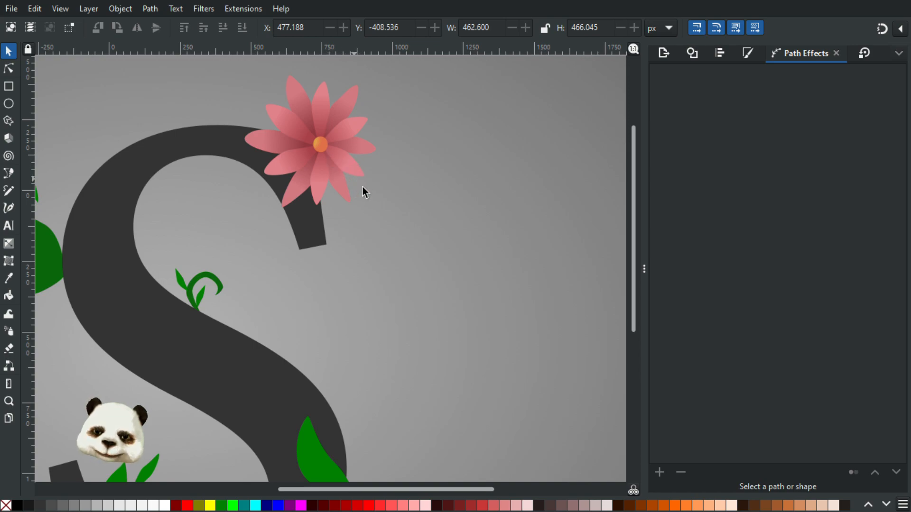
scroll(394, 206, "down", 2, "ctrl")
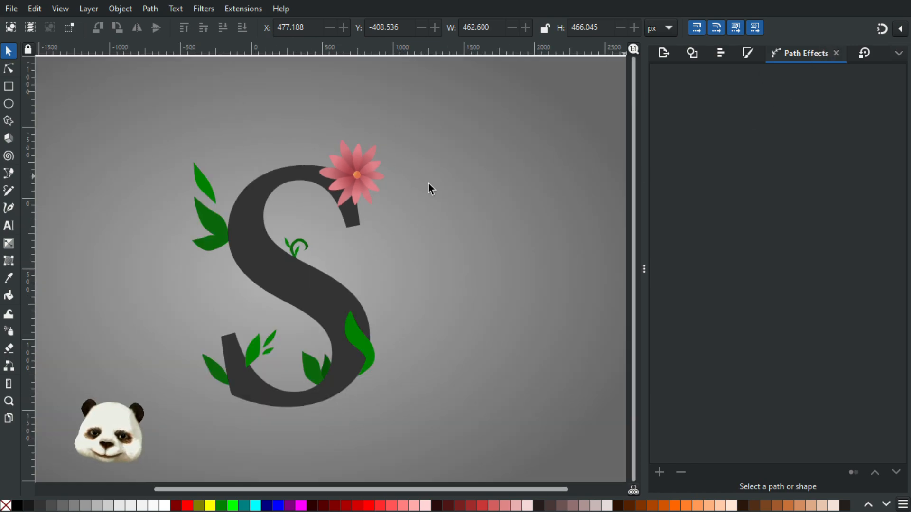
left_click(363, 178)
left_click(662, 74)
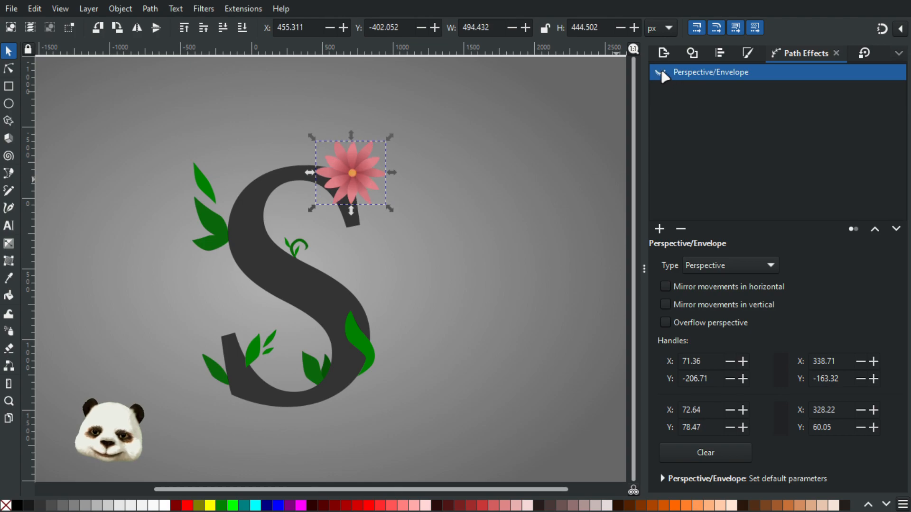
left_click(663, 75)
left_click(663, 74)
left_click(662, 74)
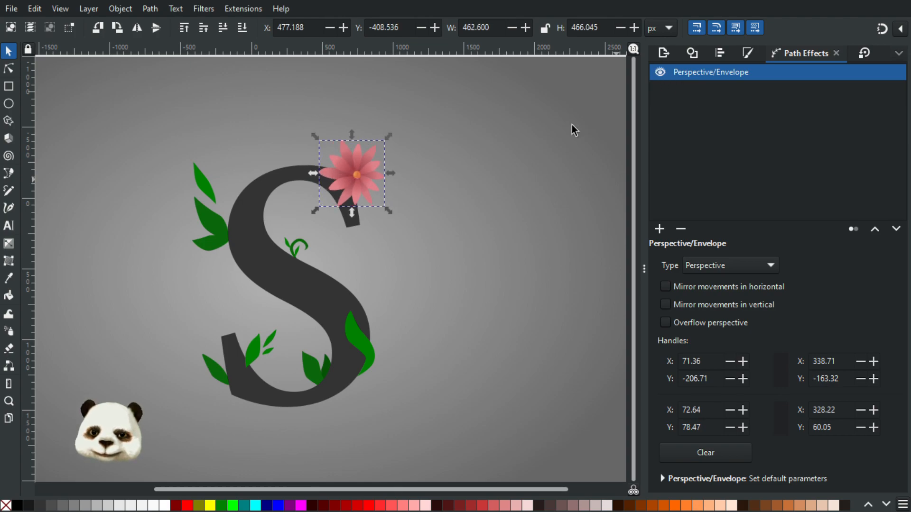
left_click(548, 133)
Step: Enlarge the flower at the upper end of the S about its centre to about 584 × 588 px
scroll(550, 152, "down", 3)
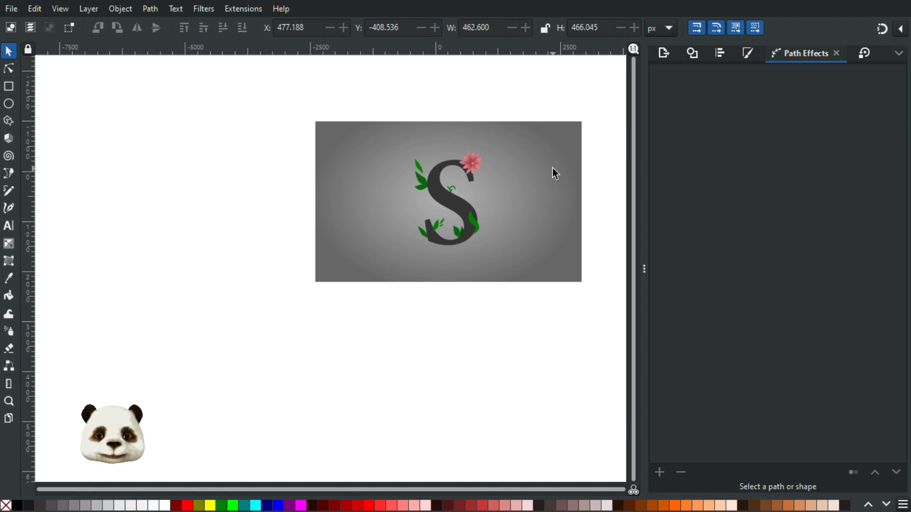
scroll(552, 168, "up", 1)
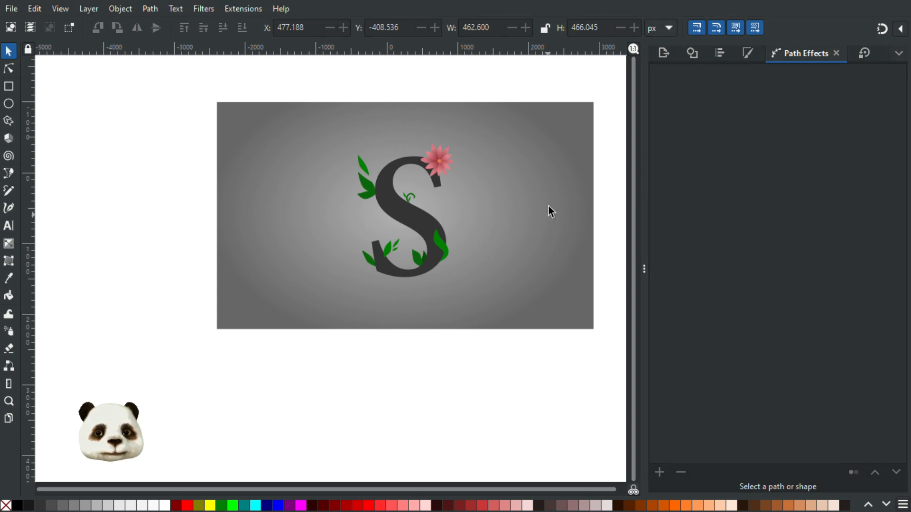
left_click(446, 155)
left_click_drag(458, 139, 445, 157)
left_click(531, 96)
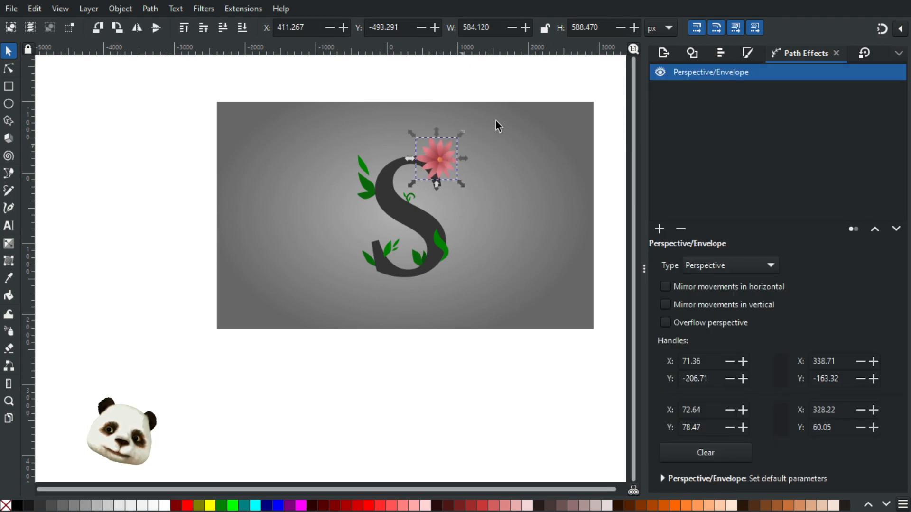
left_click(531, 88)
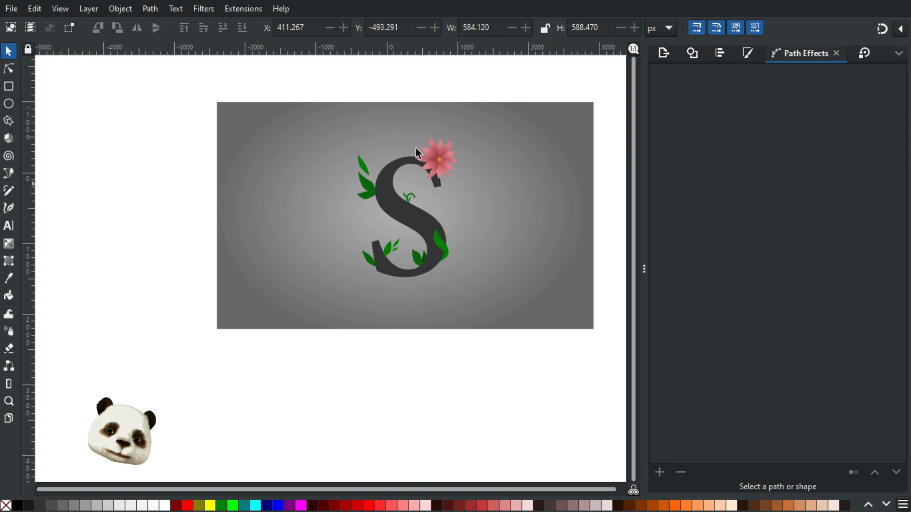
Step: Select the dark letter S in the middle of the grey background
scroll(480, 190, "down", 2)
scroll(436, 201, "up", 3)
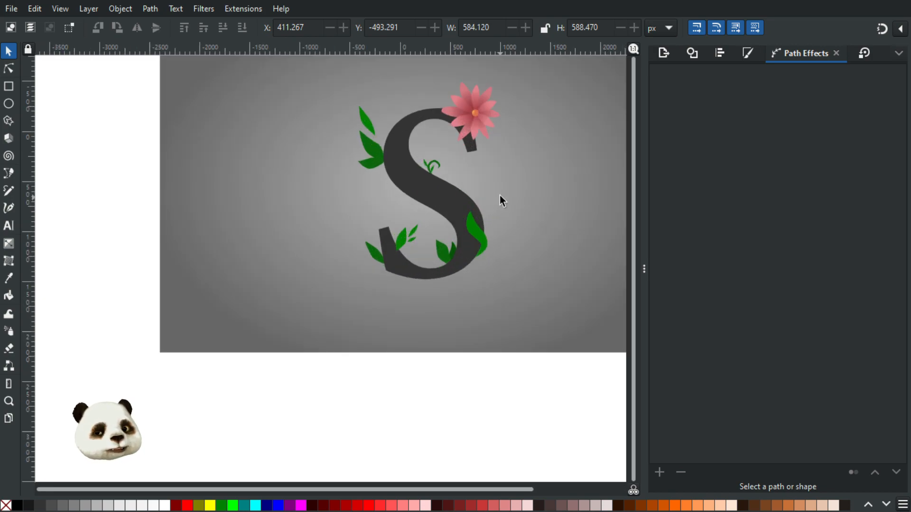
left_click_drag(559, 252, 486, 395)
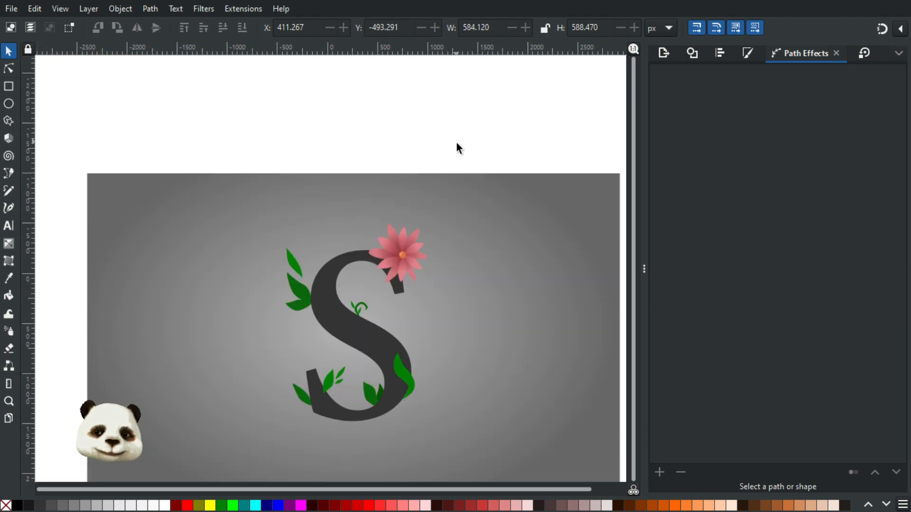
left_click(367, 341)
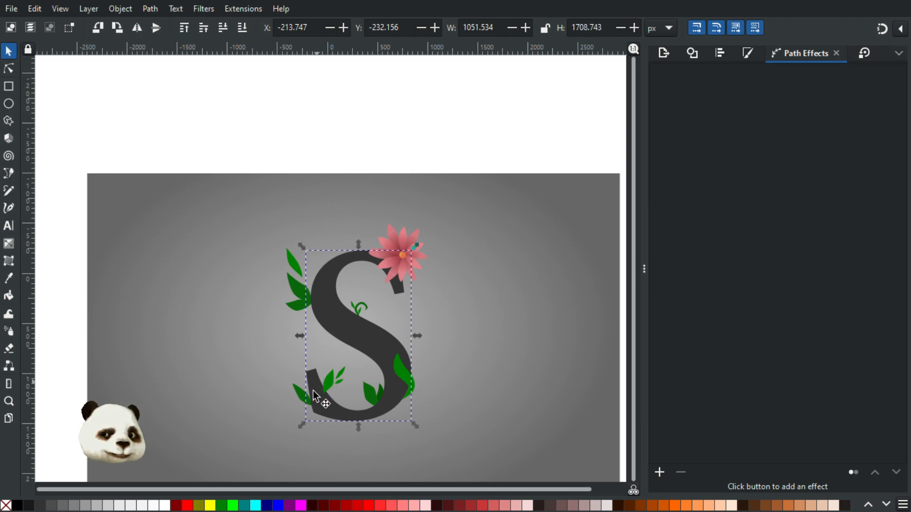
scroll(320, 380, "up", 2)
scroll(323, 380, "up", 1)
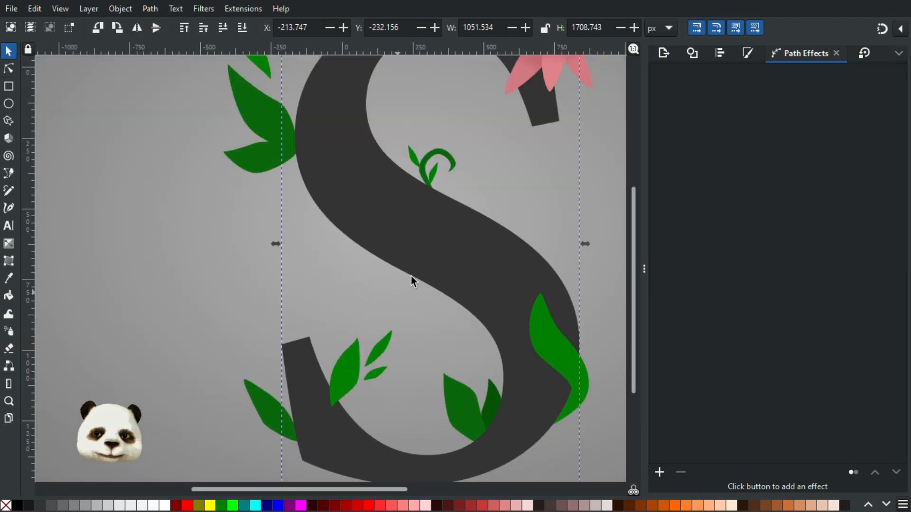
left_click(445, 246)
key("Escape")
left_click(456, 240)
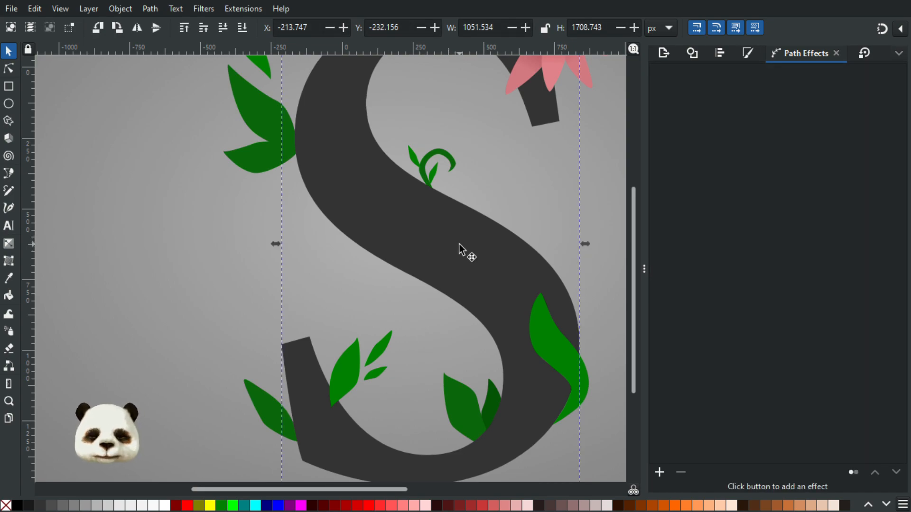
scroll(430, 224, "down", 1)
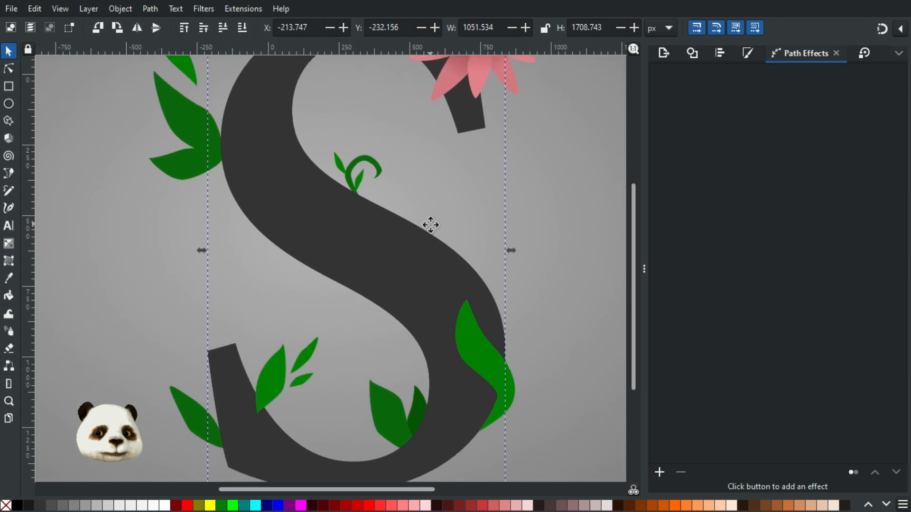
left_click_drag(464, 248, 439, 270)
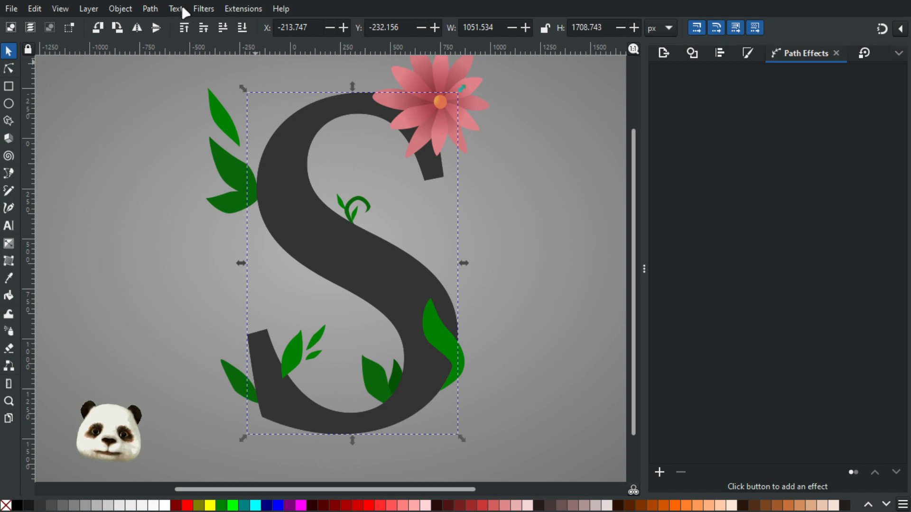
Step: Apply the Marbled Ink filter from the Image Paint and Draw group to the letter S
left_click(202, 8)
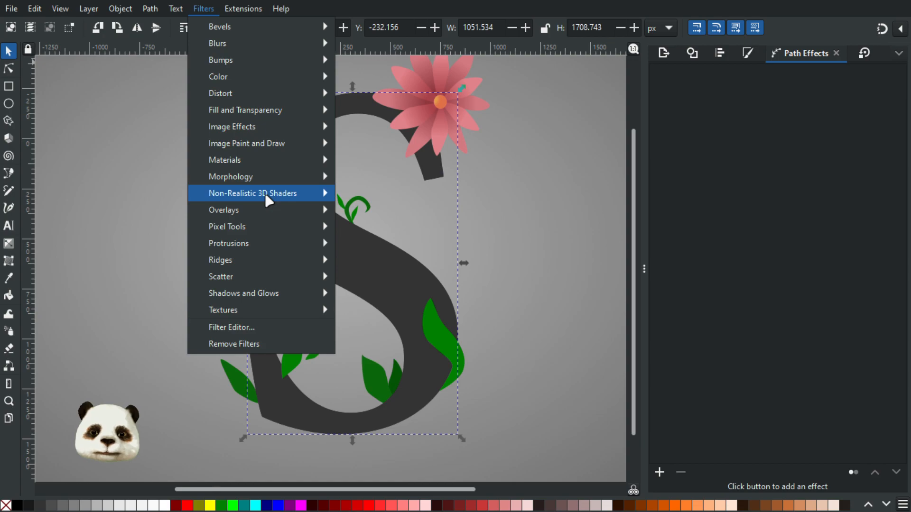
mouse_move(276, 196)
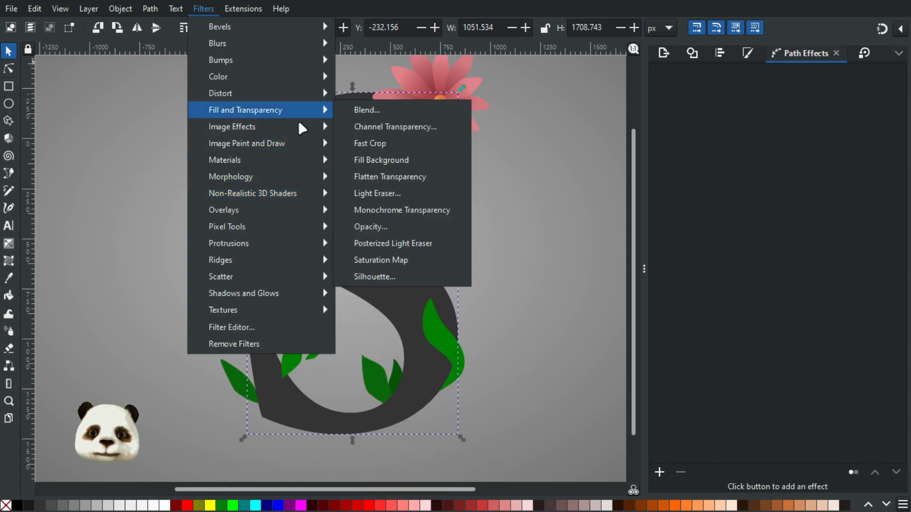
mouse_move(294, 150)
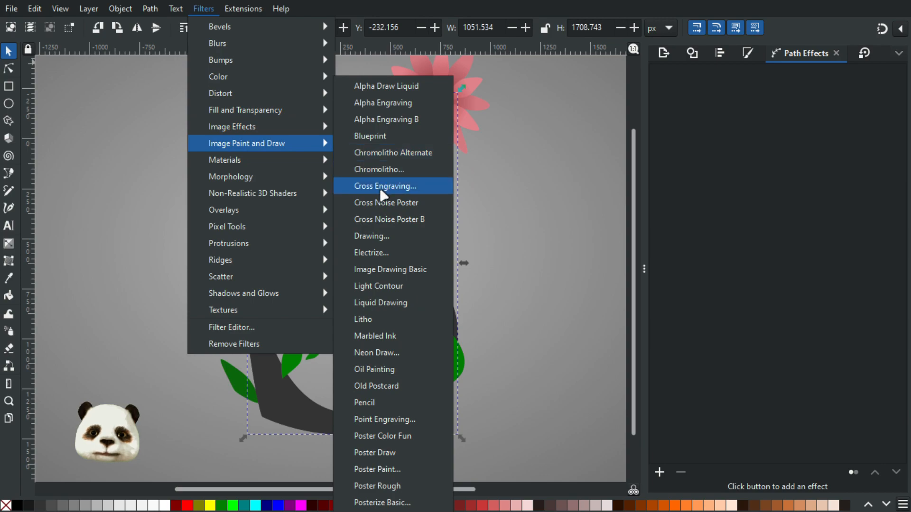
left_click(399, 335)
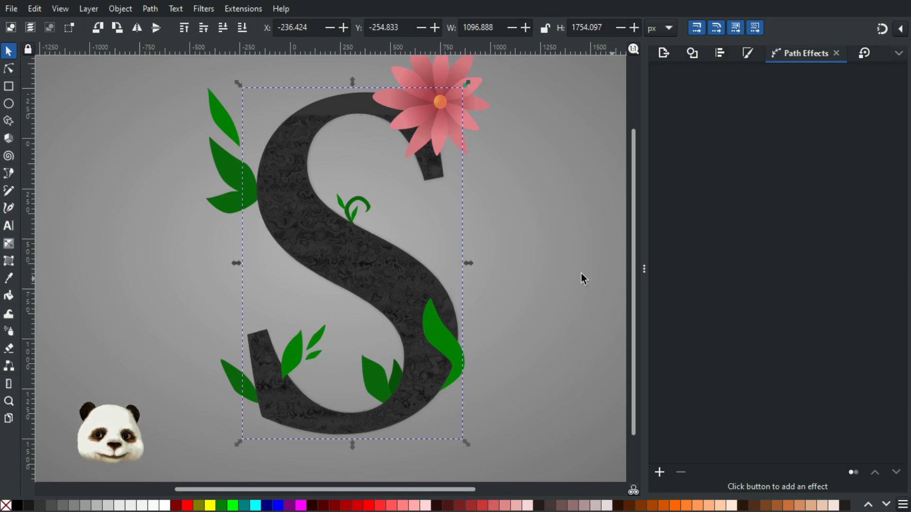
scroll(582, 273, "down", 2)
scroll(555, 272, "up", 2)
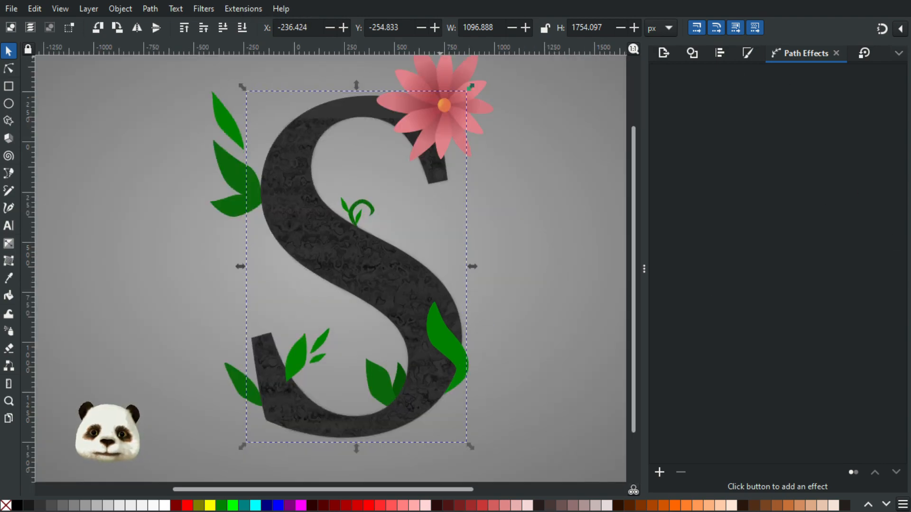
Step: Open the Filter Editor and reduce the scale of the Marbled Ink filter's Displacement Map to its minimum
left_click(203, 6)
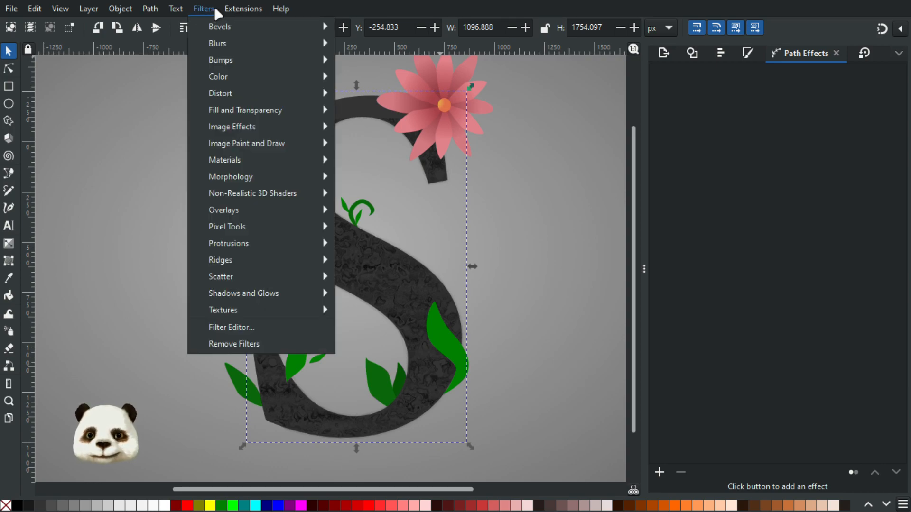
left_click(239, 331)
left_click_drag(712, 53, 850, 33)
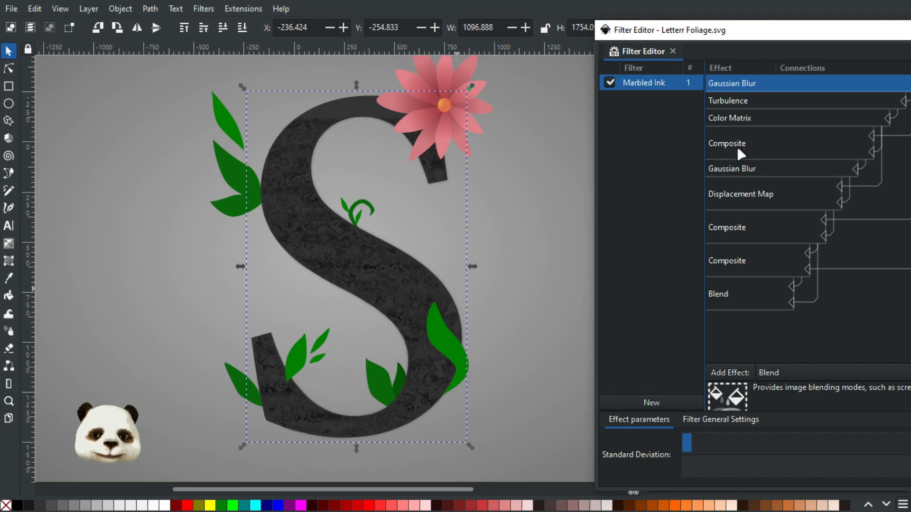
left_click(733, 202)
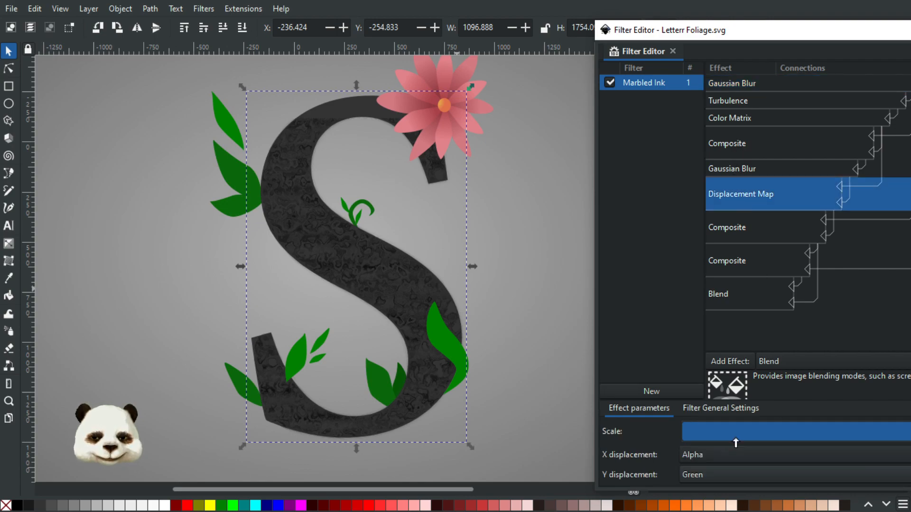
left_click_drag(739, 437, 906, 439)
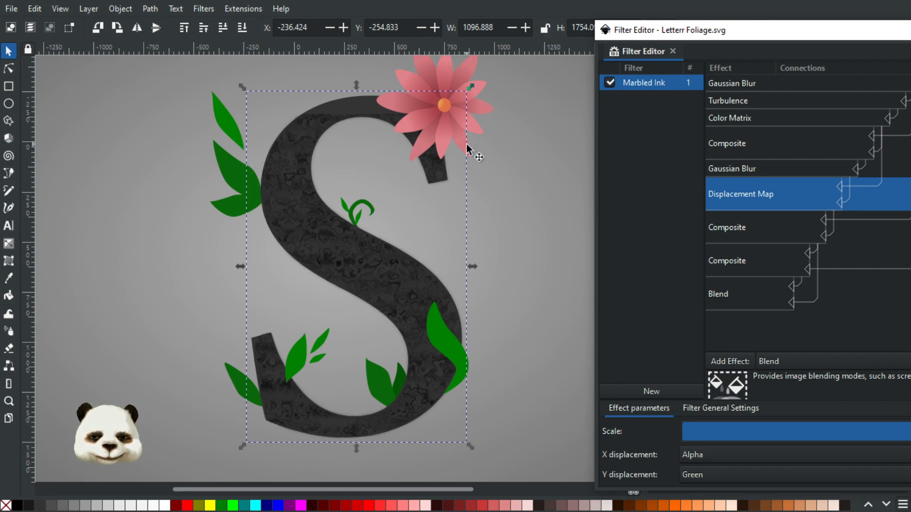
left_click_drag(732, 433, 480, 415)
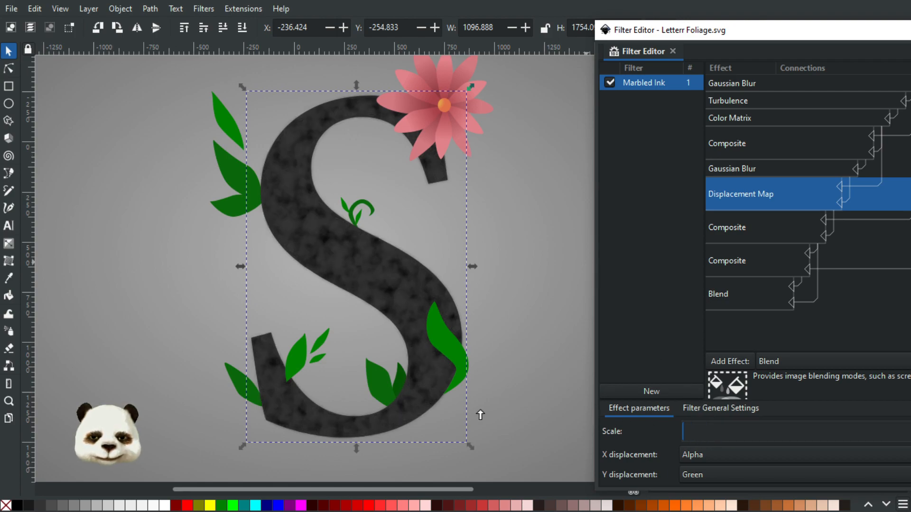
Step: Raise the seed of the filter's Turbulence effect and try the Turbulence noise type before returning to Fractal Noise
left_click(743, 101)
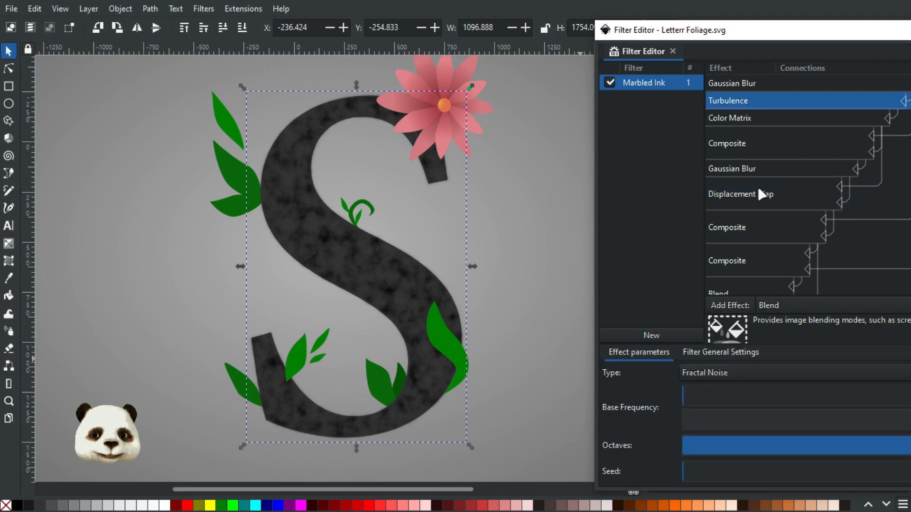
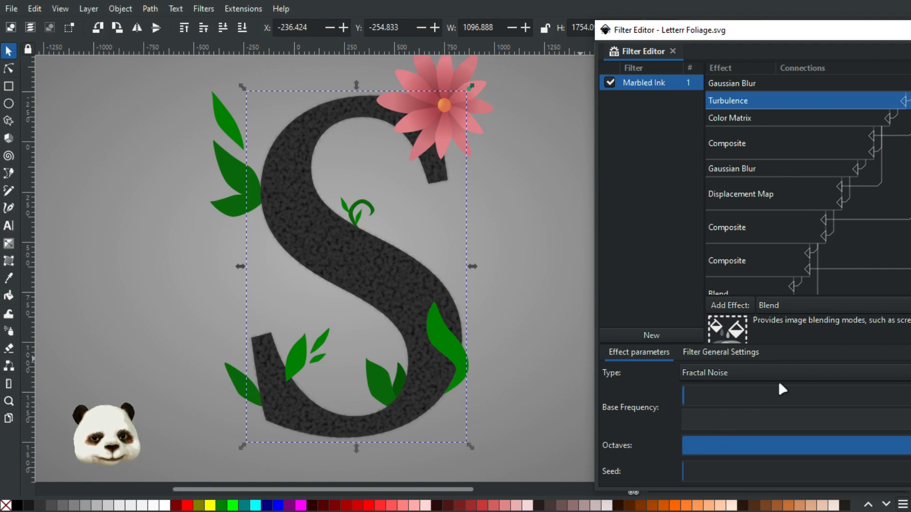
mouse_move(910, 445)
left_mouse_down()
mouse_move(789, 446)
mouse_move(910, 454)
mouse_move(777, 456)
mouse_move(910, 448)
left_mouse_up()
left_click_drag(741, 480, 762, 471)
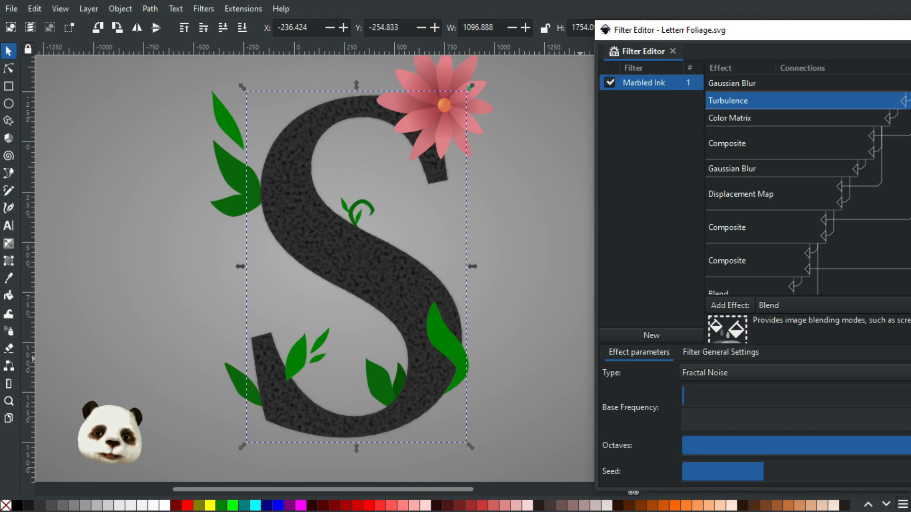
left_click(794, 372)
left_click(794, 387)
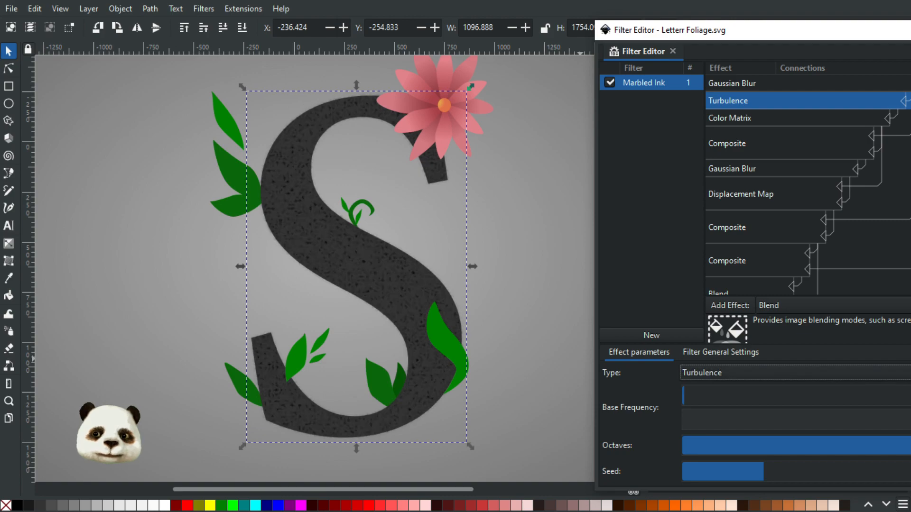
left_click(794, 359)
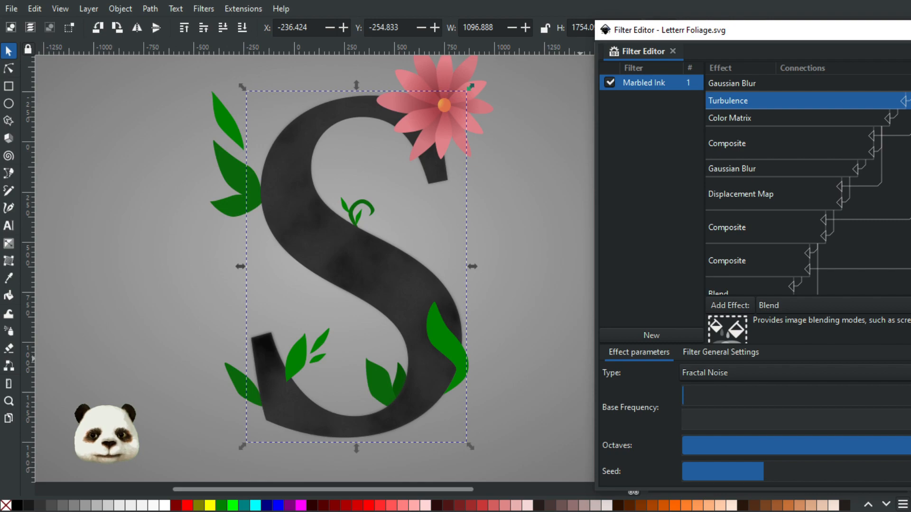
Step: Raise the Turbulence effect's seed further until the letter shows a dark blotchy texture, and close the Filter Editor
left_click_drag(909, 448, 910, 471)
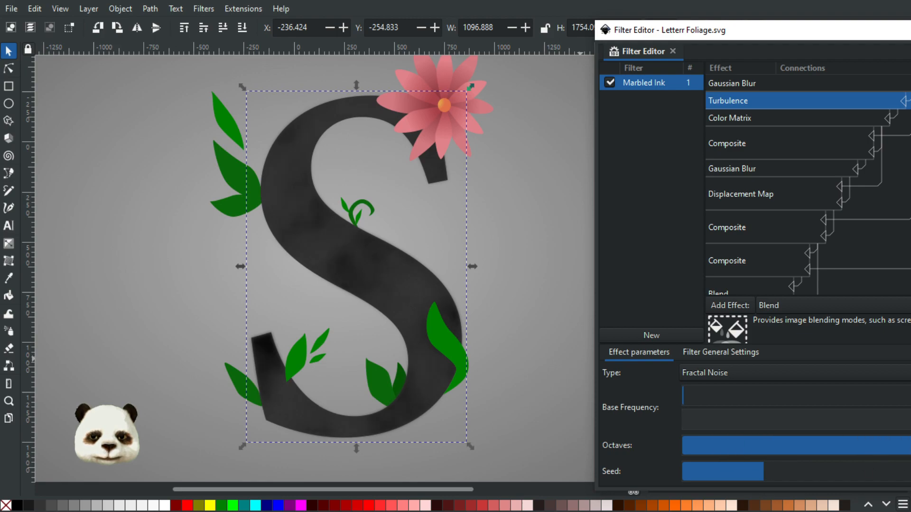
left_click_drag(787, 474, 838, 480)
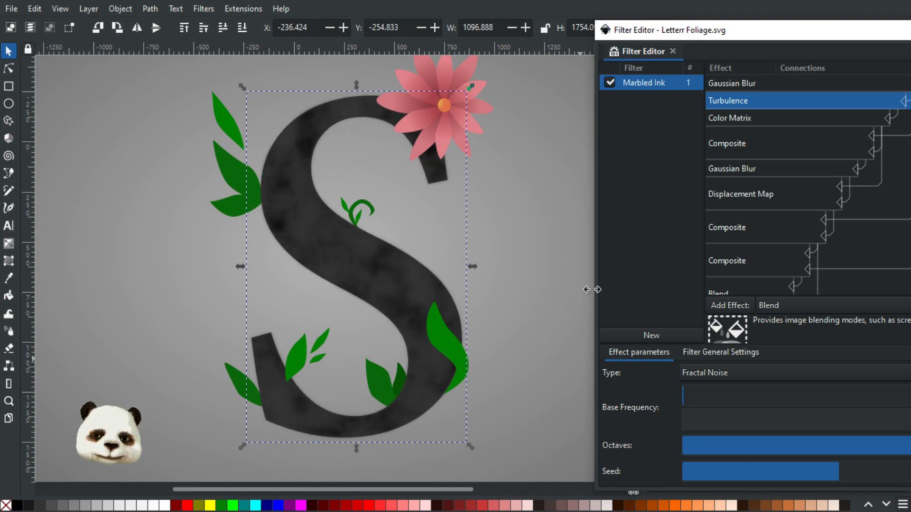
left_click(872, 473)
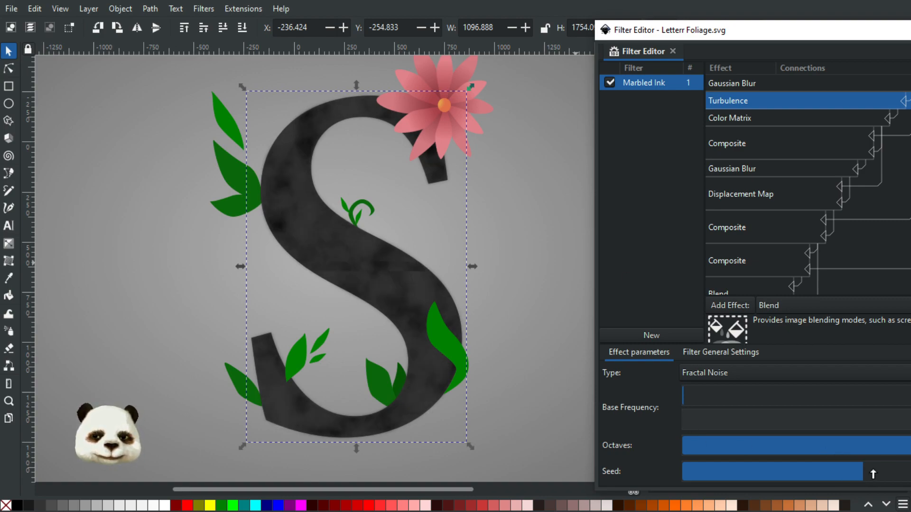
left_click_drag(871, 473, 873, 473)
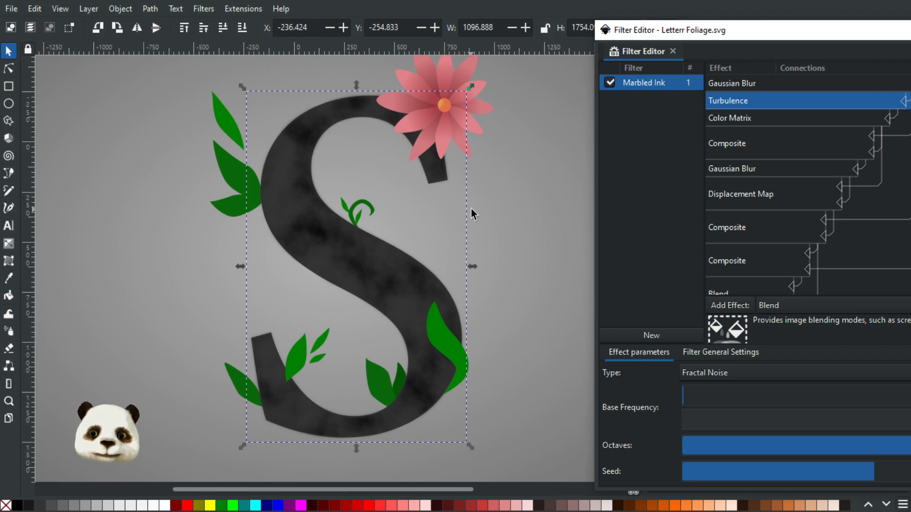
scroll(474, 209, "down", 1)
scroll(486, 213, "up", 1)
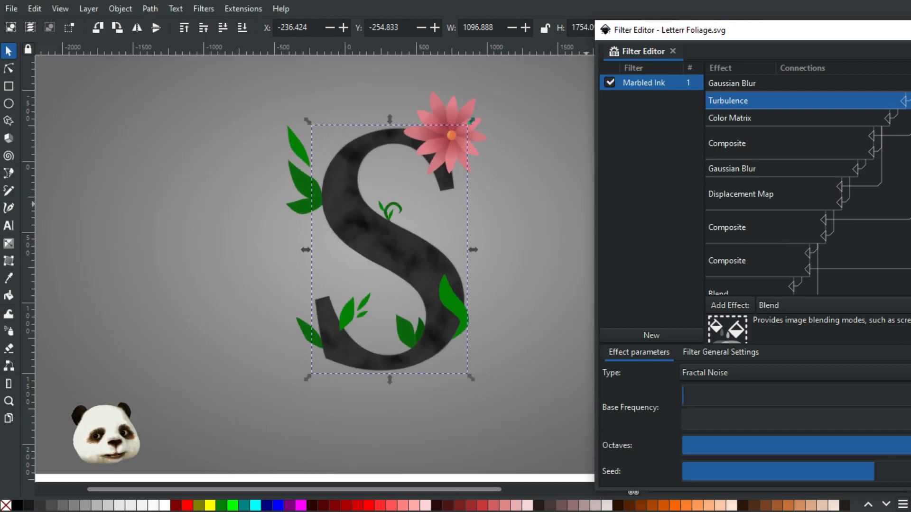
key("alt+F4")
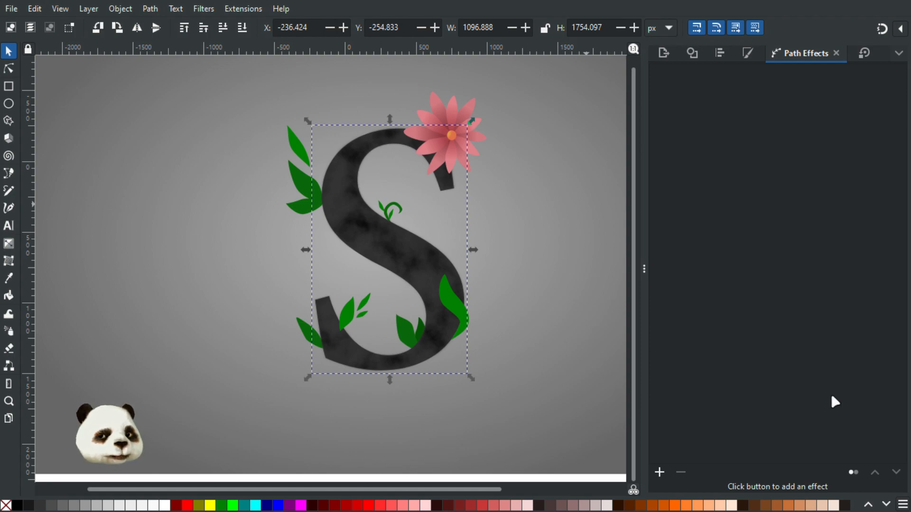
Step: Lower the opacity of the textured letter S to 50%
left_click(744, 53)
left_click(765, 480)
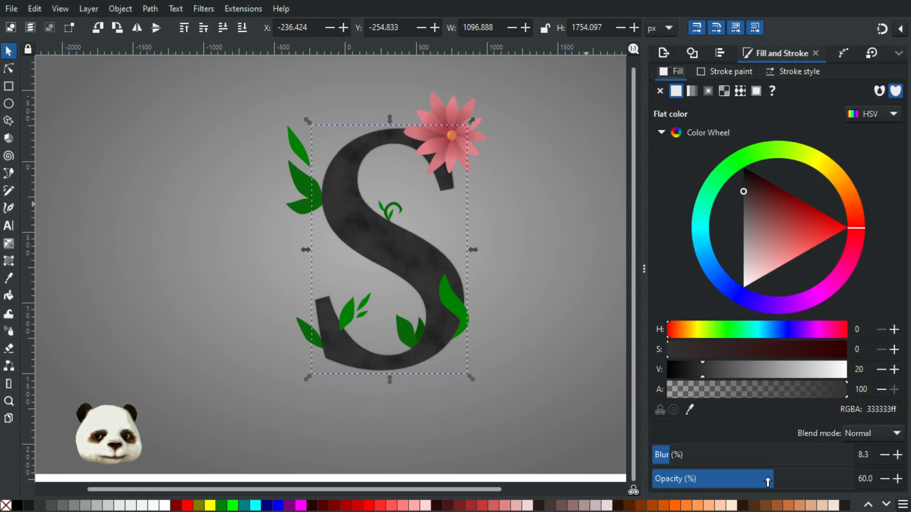
left_click_drag(765, 480, 754, 480)
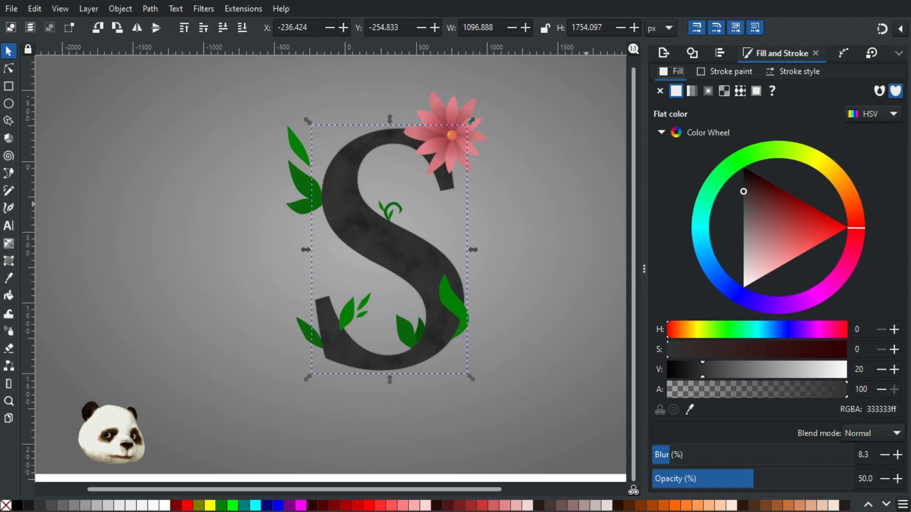
Step: Undo the opacity changes and the Marbled Ink filter on the letter S
key("ctrl+z")
key("ctrl+z")
key("ctrl+z")
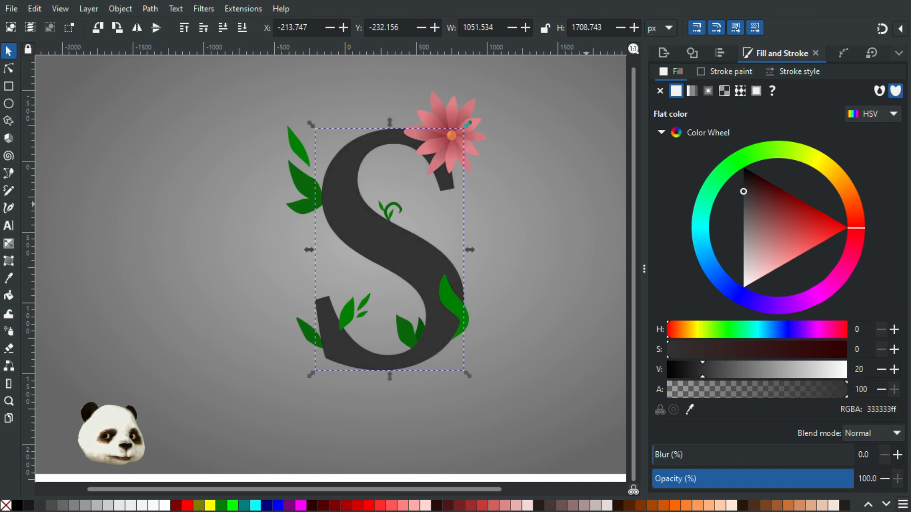
Step: Apply the Melted Jelly bevel filter to the letter S and inspect its surface up close
left_click(204, 8)
mouse_move(219, 26)
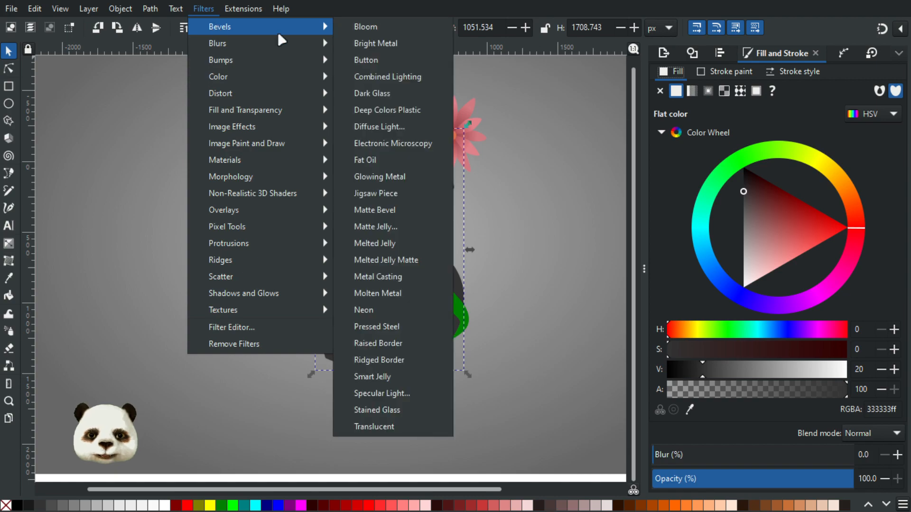
left_click(391, 245)
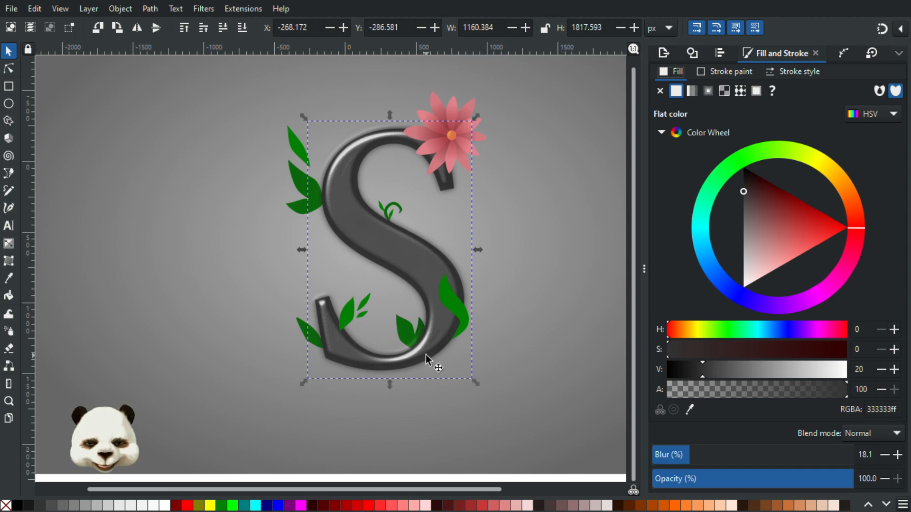
scroll(426, 355, "up", 4)
scroll(474, 322, "down", 5)
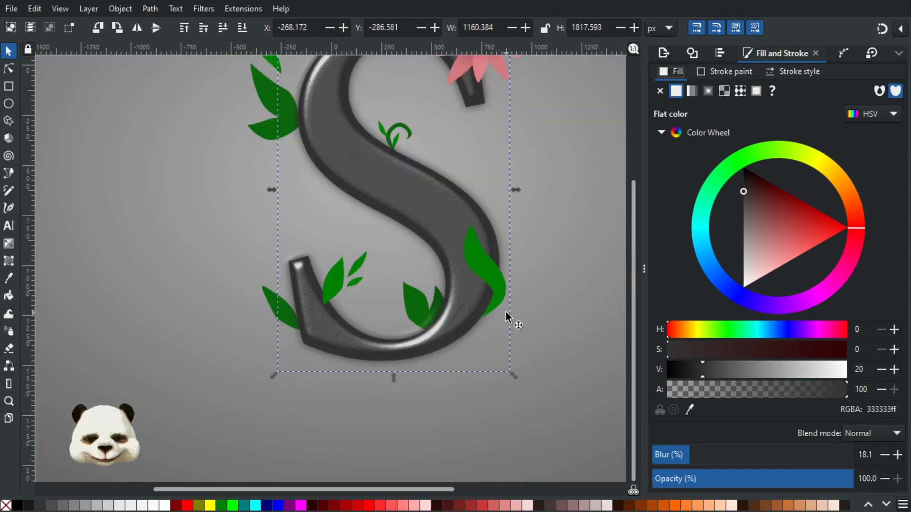
scroll(522, 361, "up", 2)
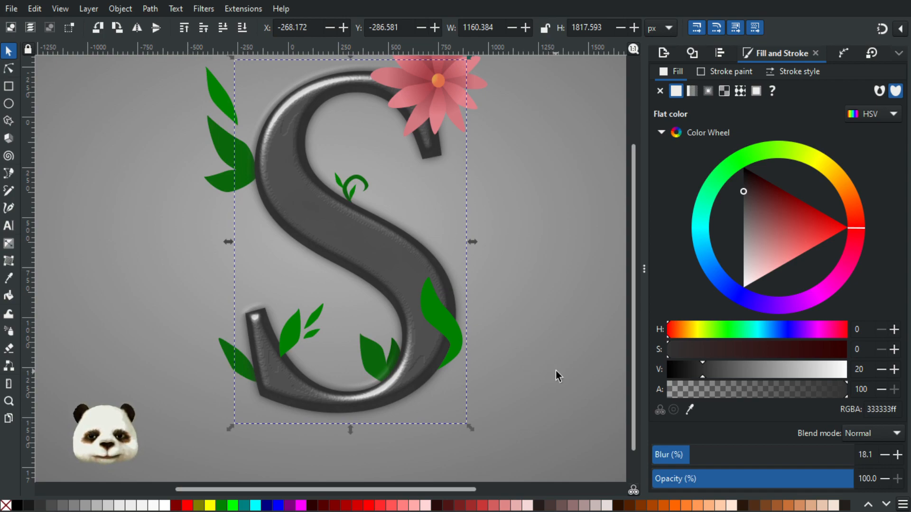
Step: Lower the opacity of the Melted Jelly beveled letter S to 50%
left_click(768, 480)
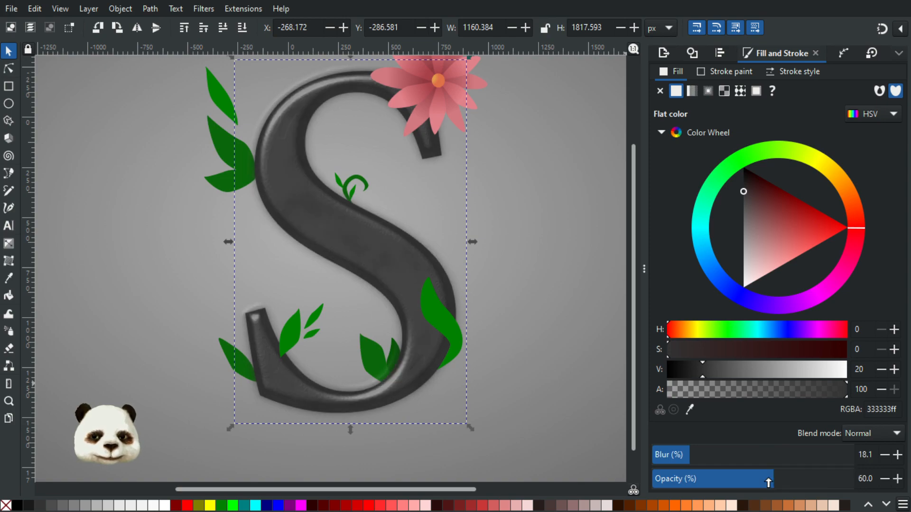
left_click(754, 479)
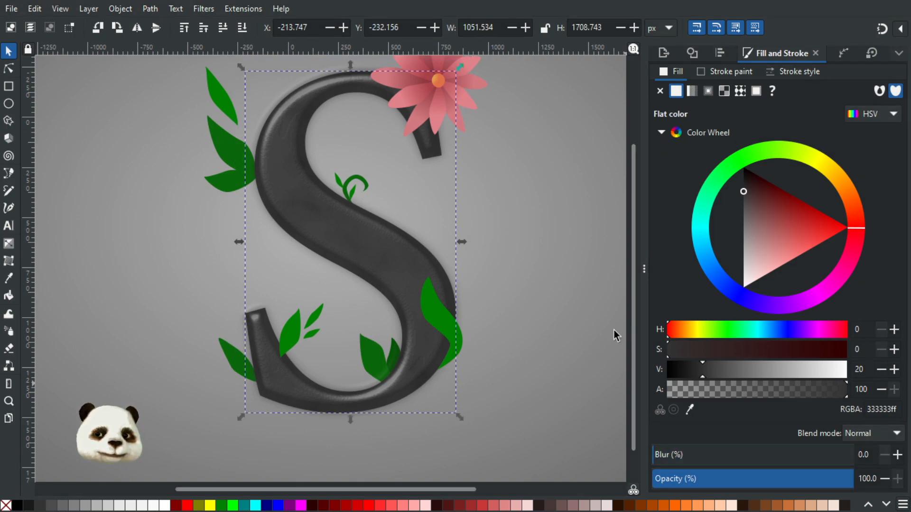
scroll(501, 312, "down", 2)
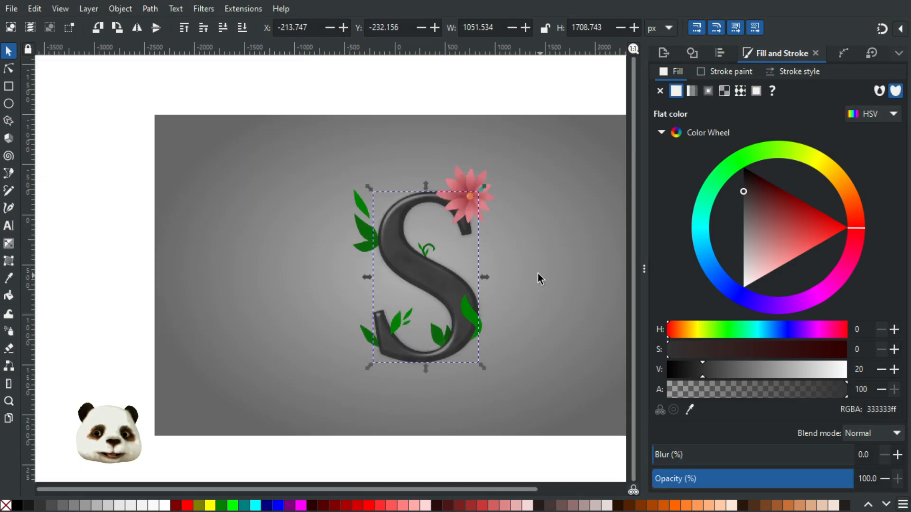
scroll(537, 273, "up", 1)
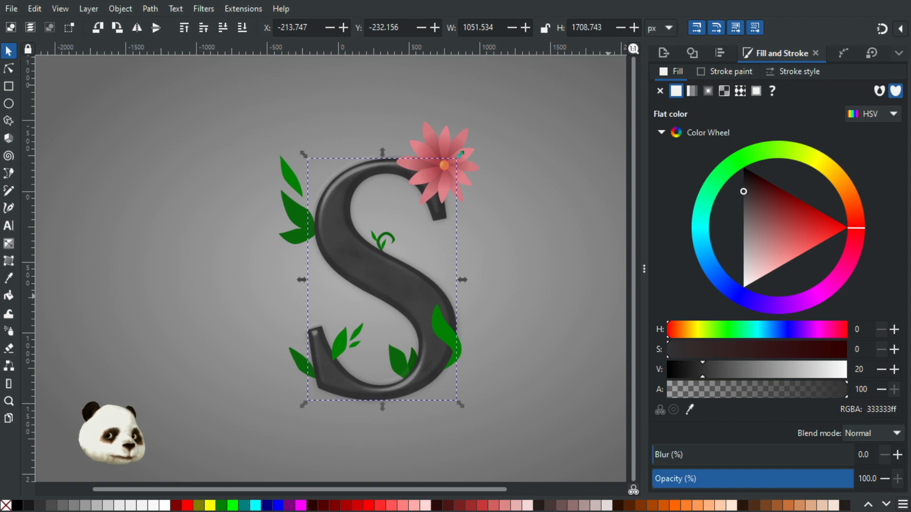
Step: Set the Melted Jelly beveled letter S to 20% blur and 40% opacity
key("shift+Tab")
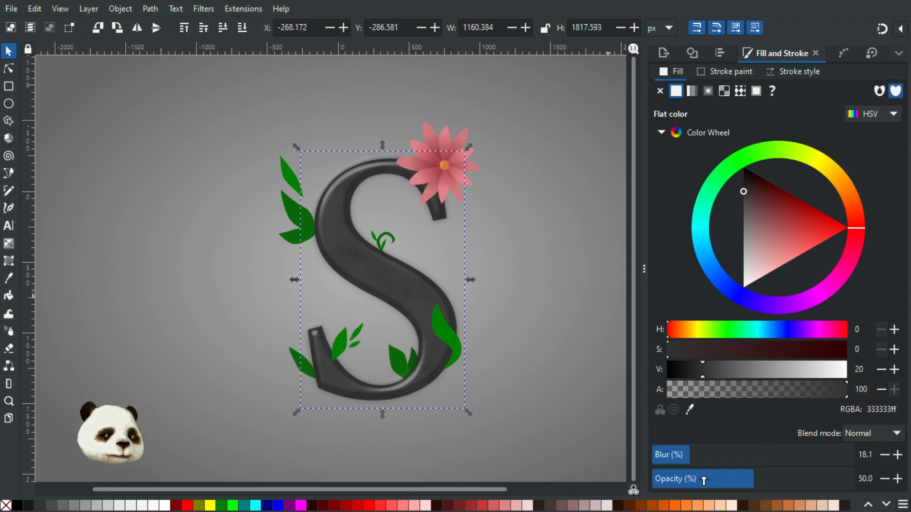
left_click_drag(704, 480, 690, 479)
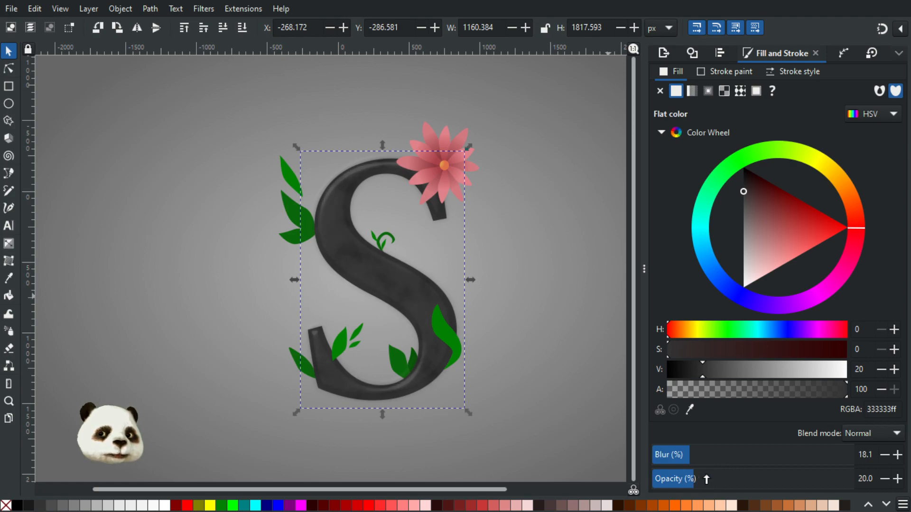
left_click(694, 454)
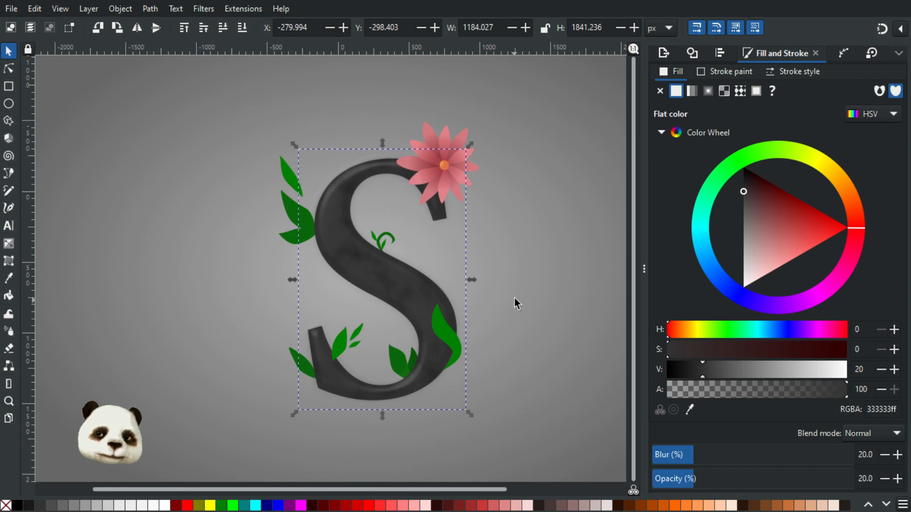
scroll(531, 295, "down", 2)
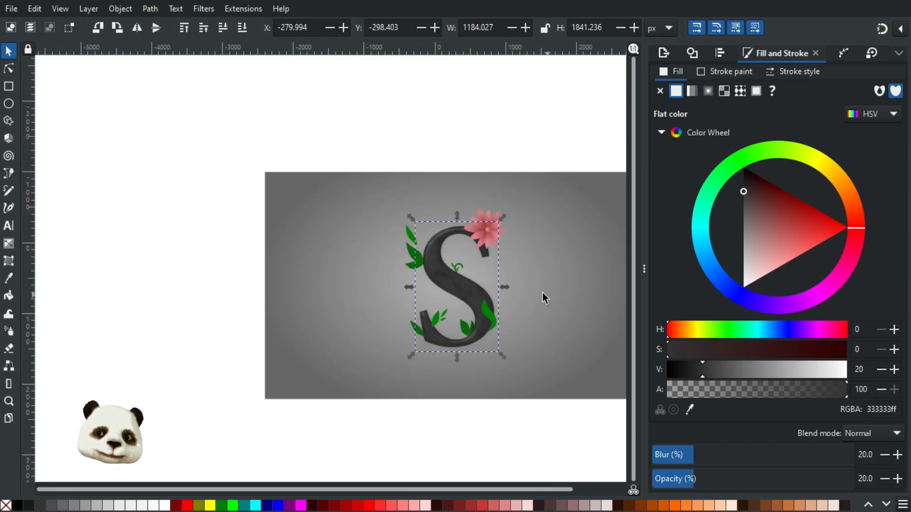
scroll(528, 290, "up", 1)
scroll(493, 292, "up", 1)
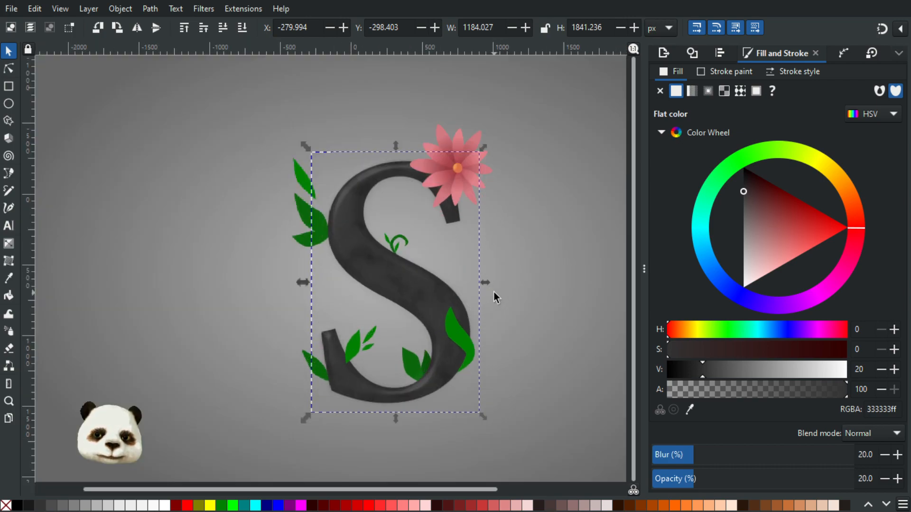
left_click_drag(764, 479, 729, 480)
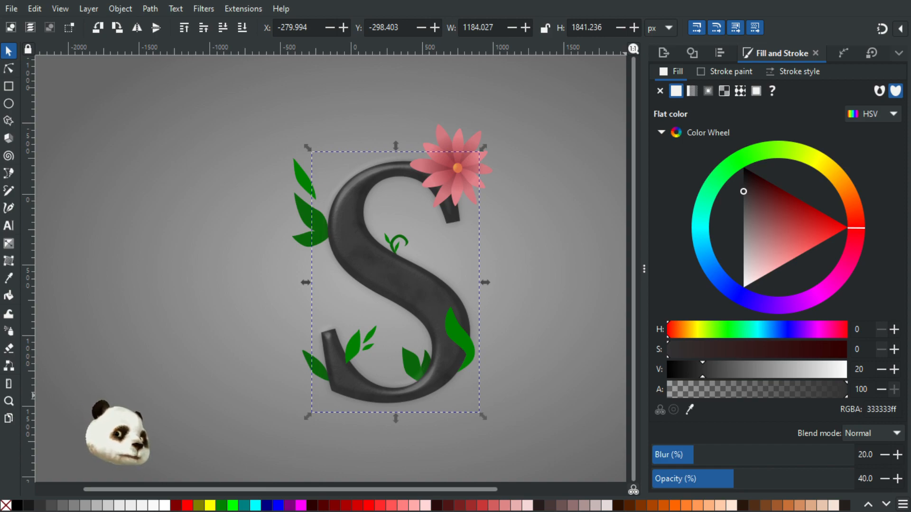
Step: Try other opacity values on the blotchy-textured copy of the letter S and set it back to 50%
key("Tab")
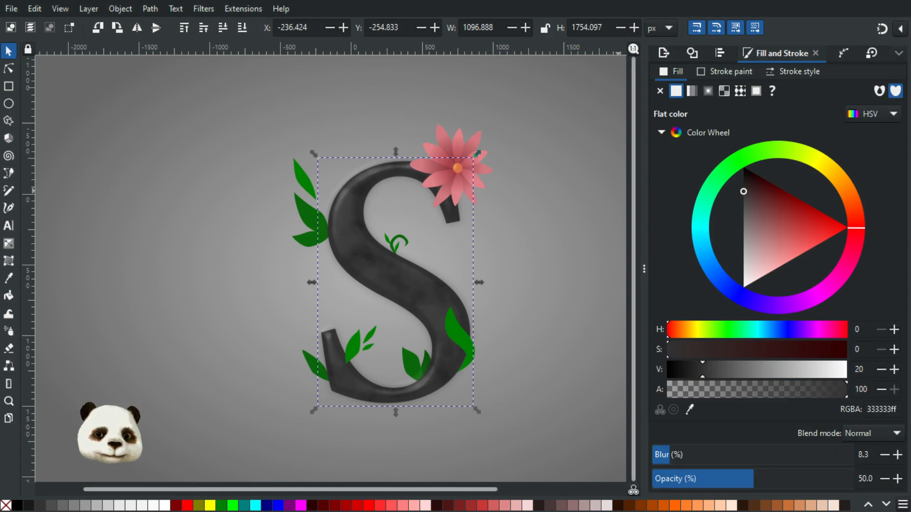
left_click(774, 479)
left_click_drag(792, 481, 753, 479)
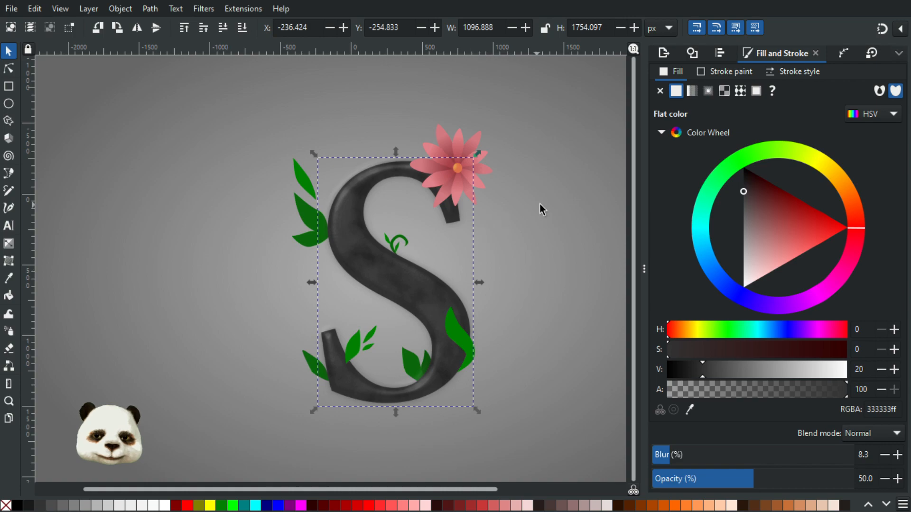
key("Escape")
scroll(545, 206, "down", 3)
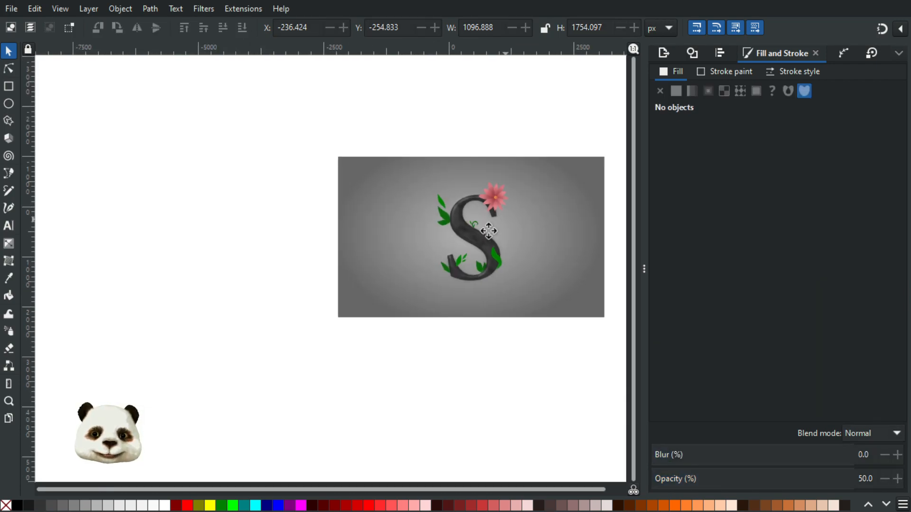
Step: Try a dark reddish-brown fill (3e2121) on the plain base letter S and undo the colour change
left_click_drag(489, 231, 453, 255)
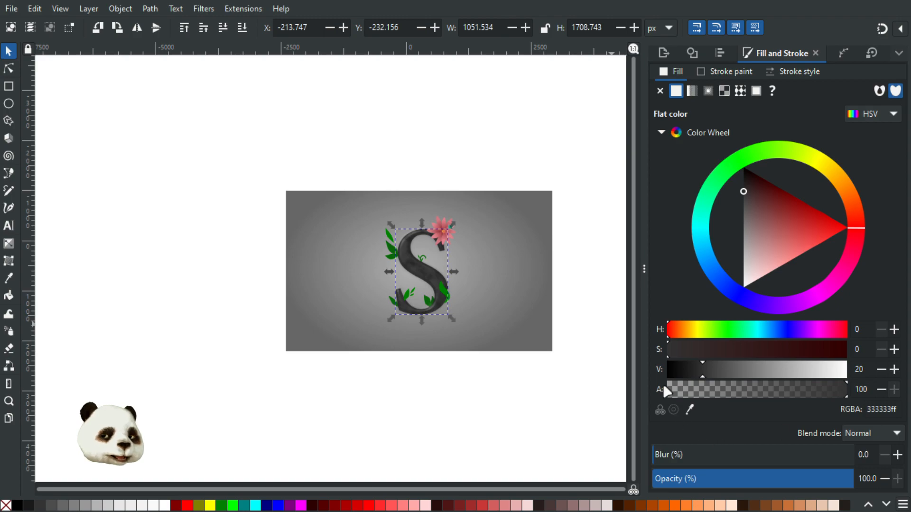
scroll(457, 319, "up", 2)
scroll(252, 264, "up", 1)
left_click_drag(506, 306, 435, 337)
mouse_move(762, 194)
left_mouse_down()
mouse_move(768, 216)
mouse_move(743, 210)
mouse_move(747, 192)
mouse_move(770, 195)
mouse_move(748, 198)
mouse_move(754, 191)
left_mouse_up()
scroll(573, 210, "down", 1)
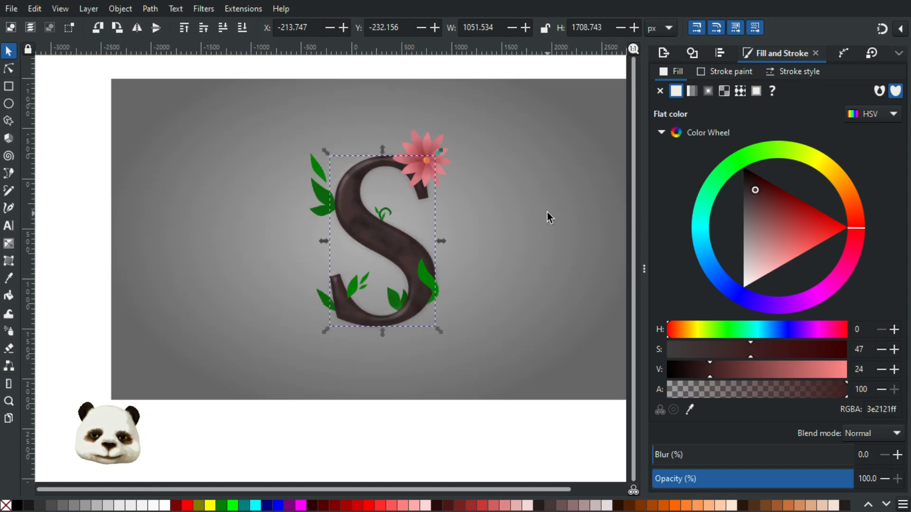
left_click(556, 204)
key("ctrl+z")
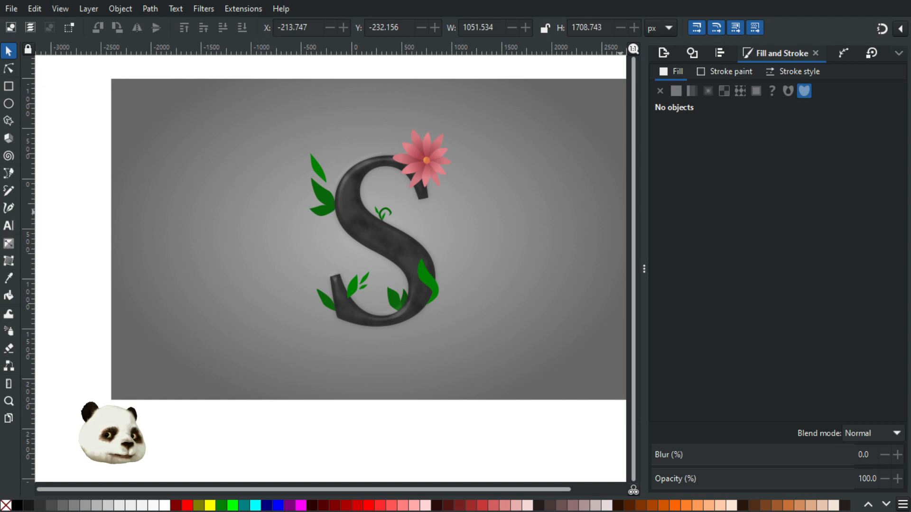
Step: Raise the plain letter S above its textured copies and apply a vertical linear gradient fading from dark grey to transparent downwards
key("alt+Tab")
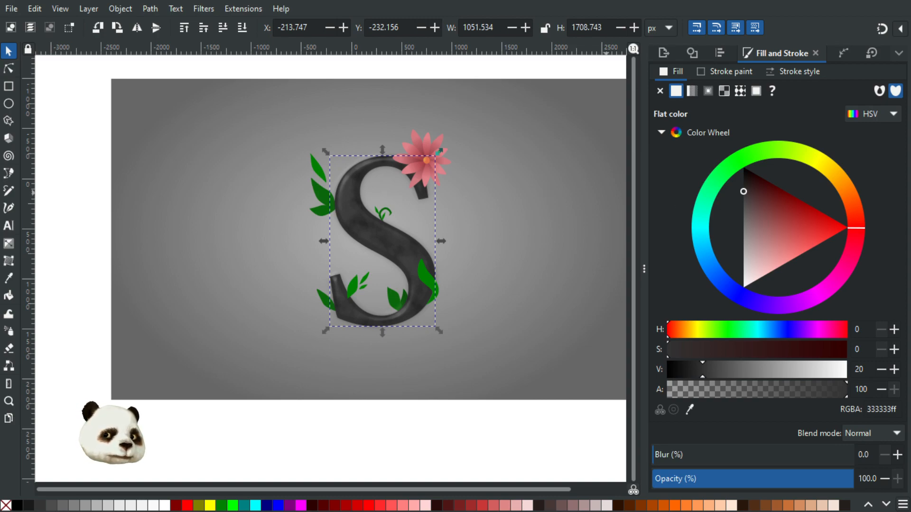
left_click(531, 207)
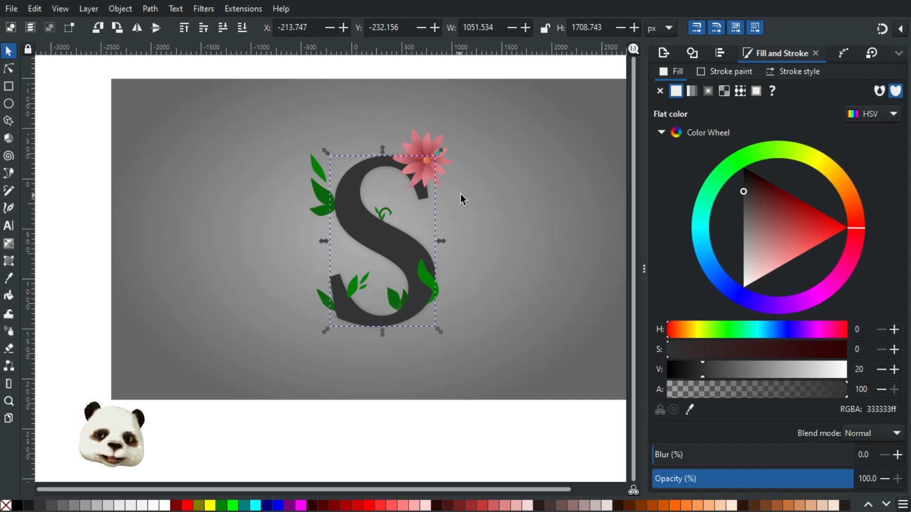
key("g")
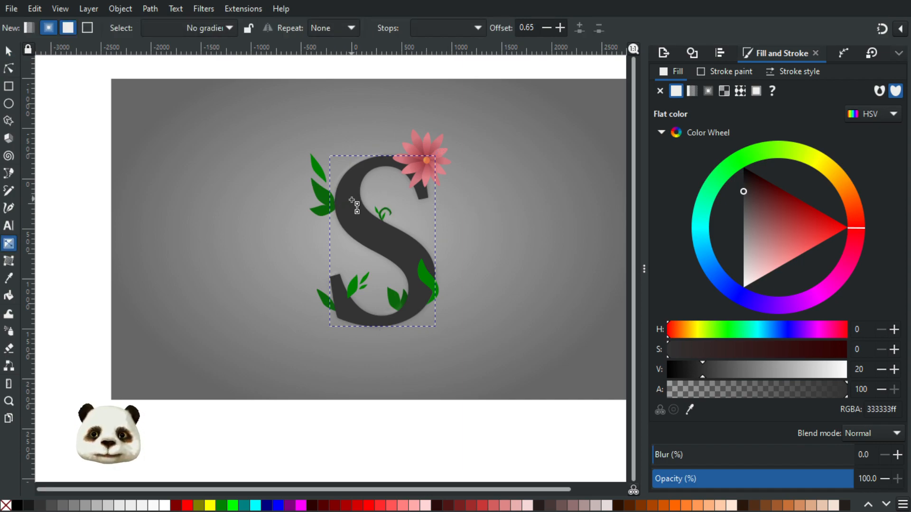
left_click_drag(352, 203, 353, 303)
left_click(352, 302)
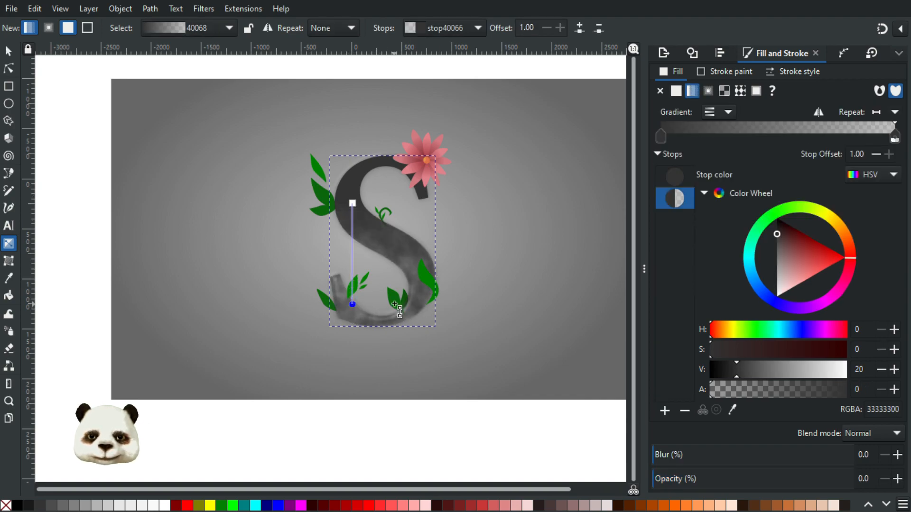
Step: Examine how the gradient-faded letter S blends with the texture, across the whole artwork and close up on its lower curve
scroll(399, 306, "down", 2)
scroll(441, 304, "up", 1)
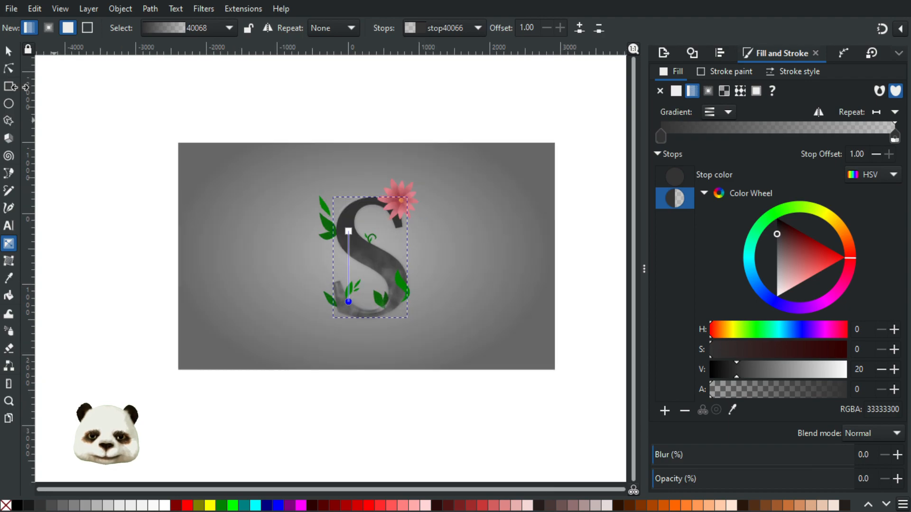
left_click(8, 51)
left_click(141, 146)
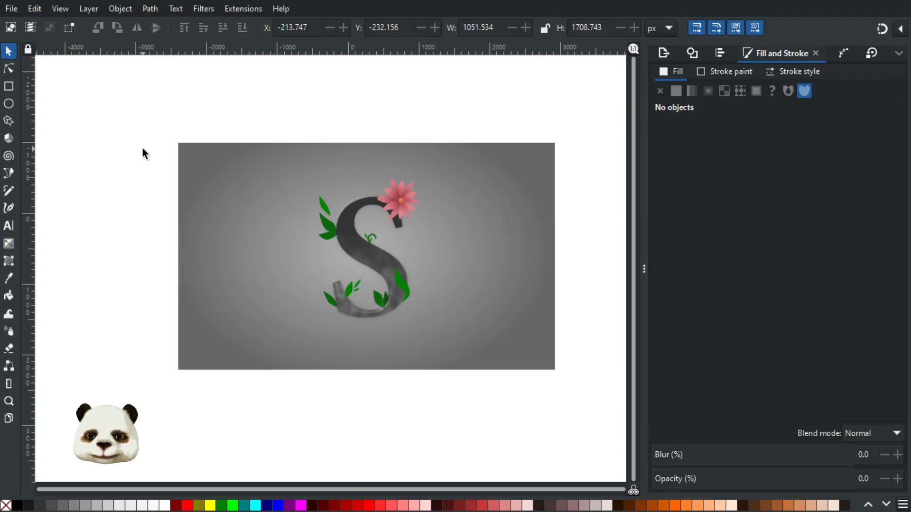
scroll(142, 147, "down", 1)
scroll(146, 152, "down", 1)
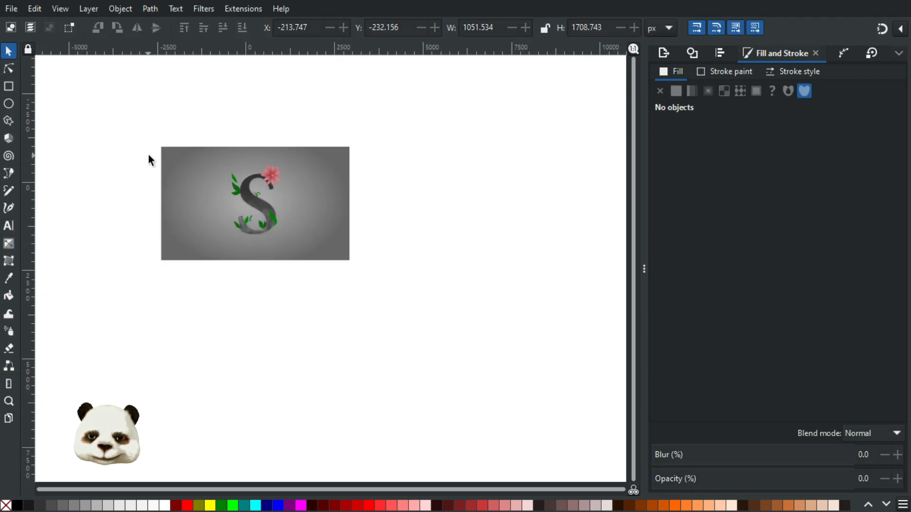
scroll(148, 153, "up", 1)
scroll(360, 285, "up", 3)
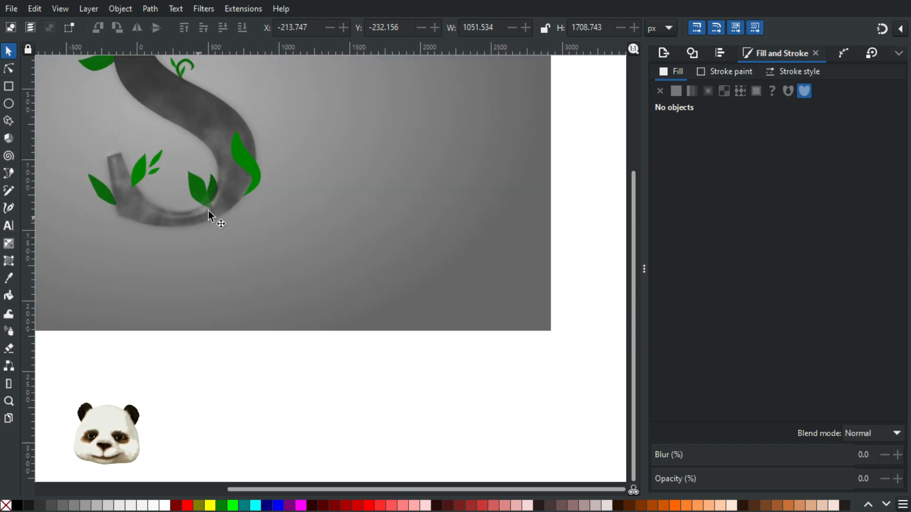
left_click_drag(264, 258, 397, 350)
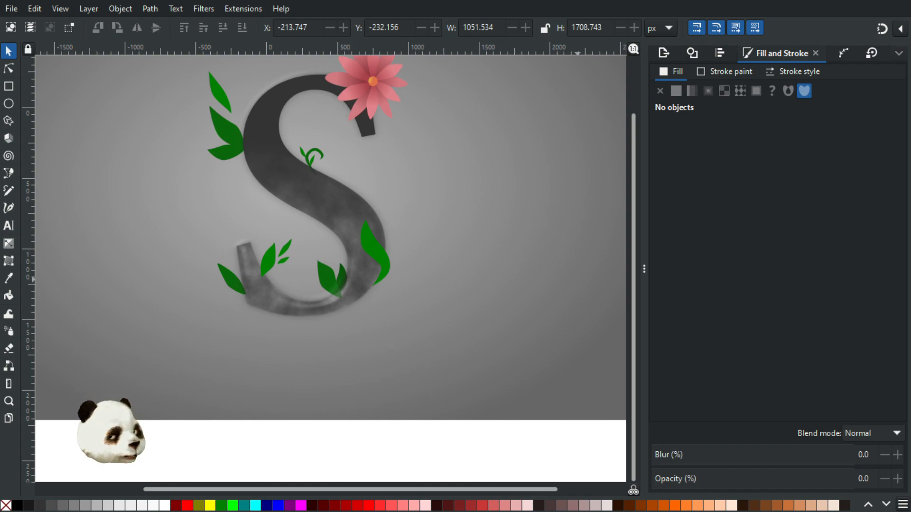
Step: Make the lower stop of the letter's gradient fully opaque and colour it light grey (a6a6a6)
left_click(327, 199)
key("g")
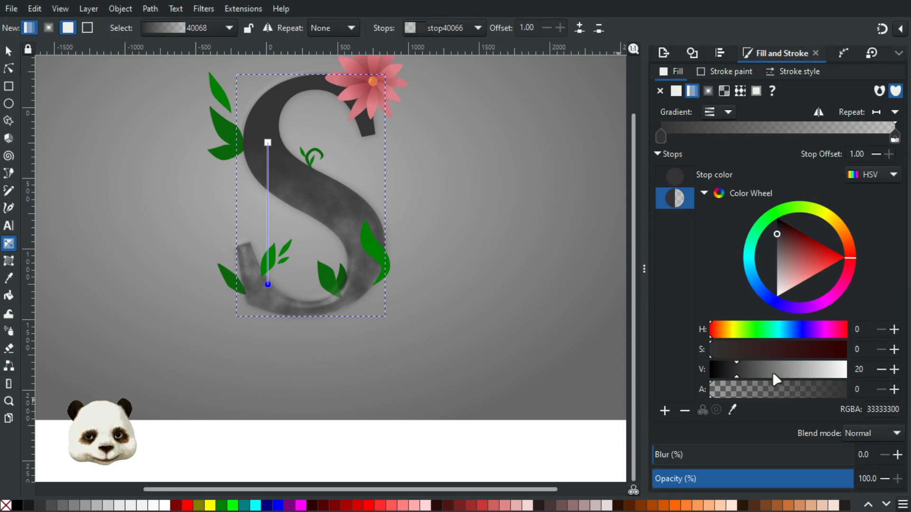
left_click_drag(785, 393, 850, 390)
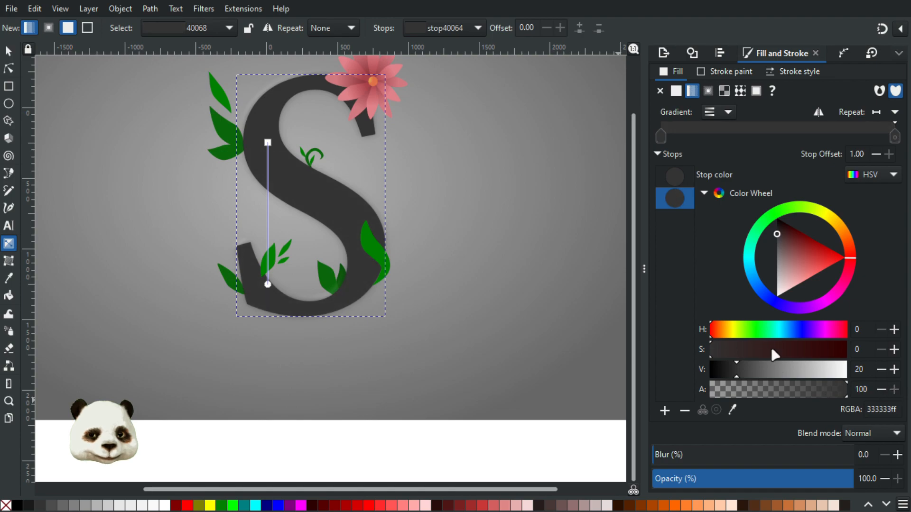
left_click_drag(784, 265, 769, 273)
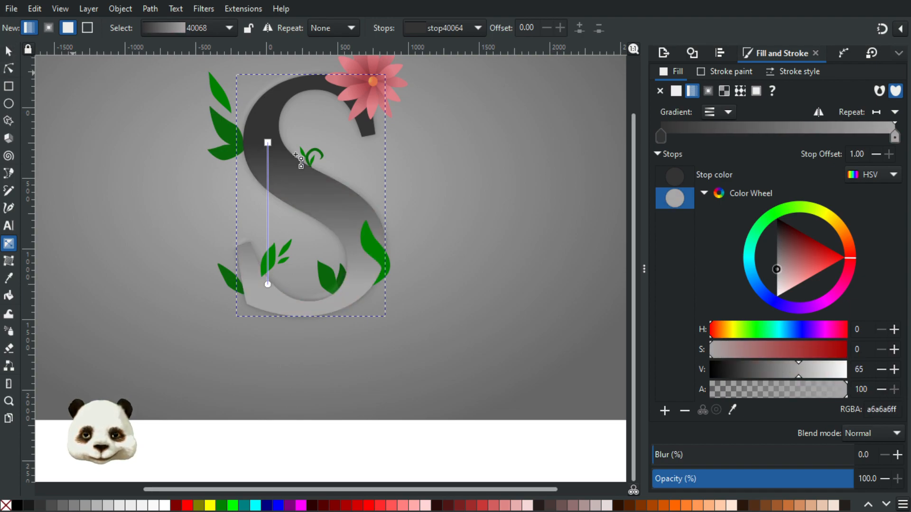
key("s")
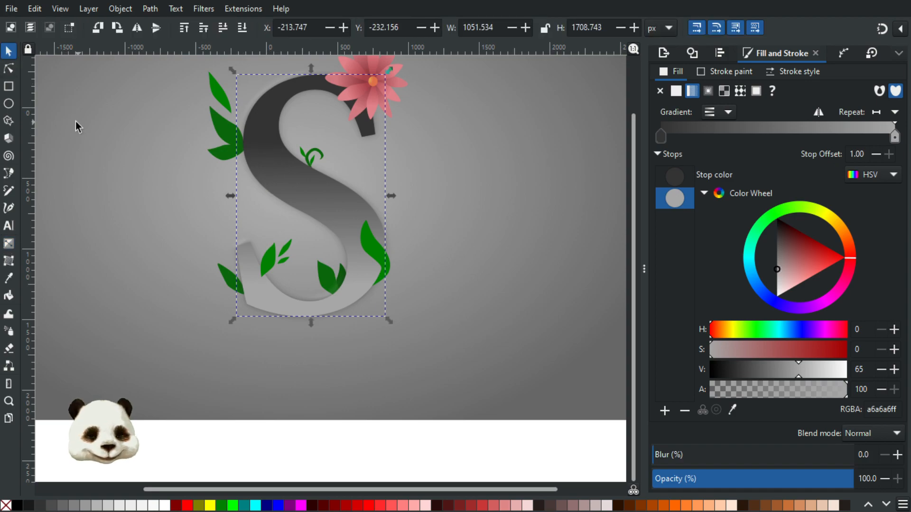
Step: Shift the gradient-filled letter S through the stacking order until it lies beneath the textured and beveled copies, and deselect it
key("Page_Down")
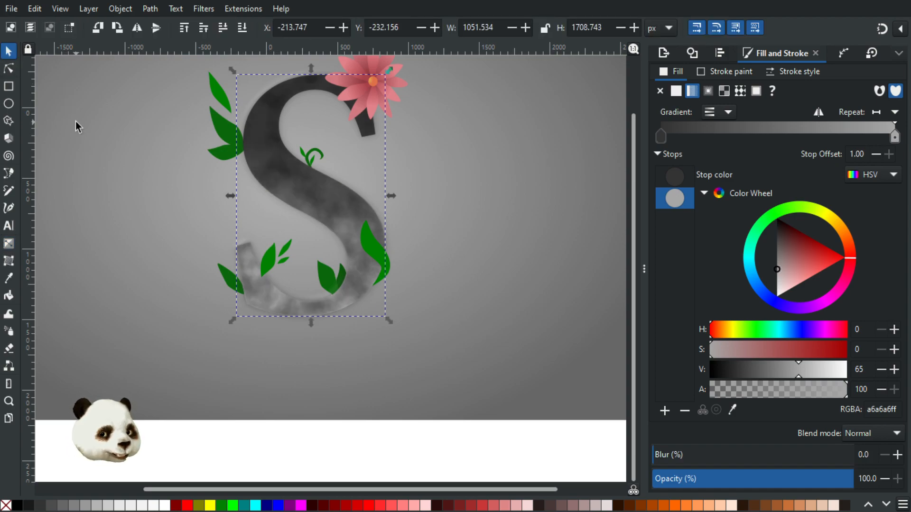
key("Page_Up")
key("Page_Down")
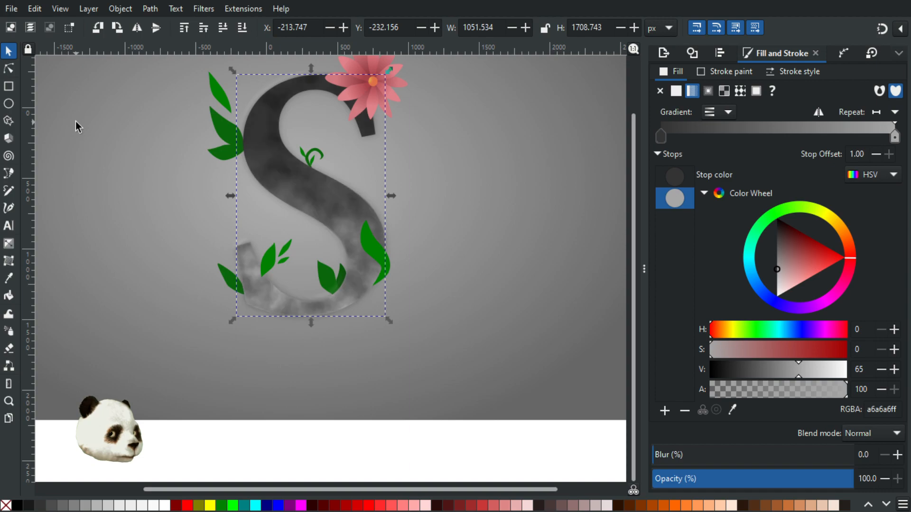
key("Page_Up")
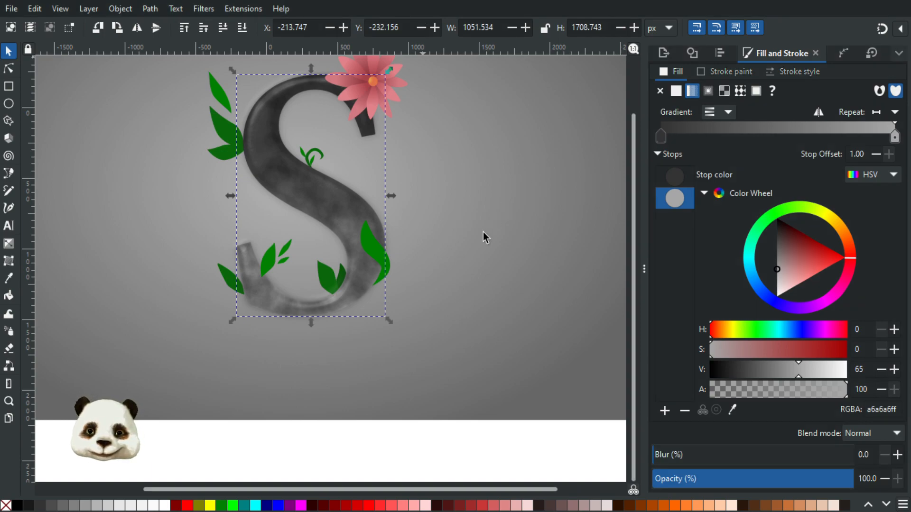
scroll(476, 236, "up", 2)
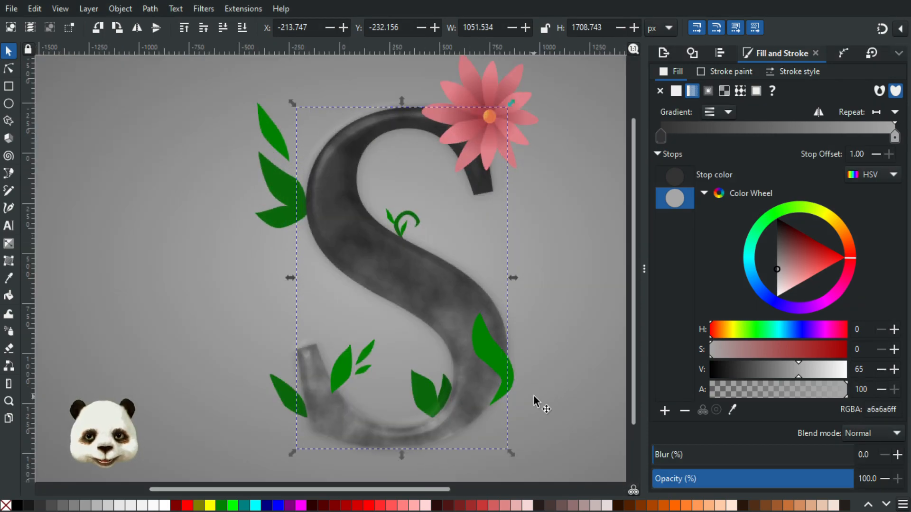
scroll(534, 396, "down", 3)
left_click_drag(545, 398, 463, 315)
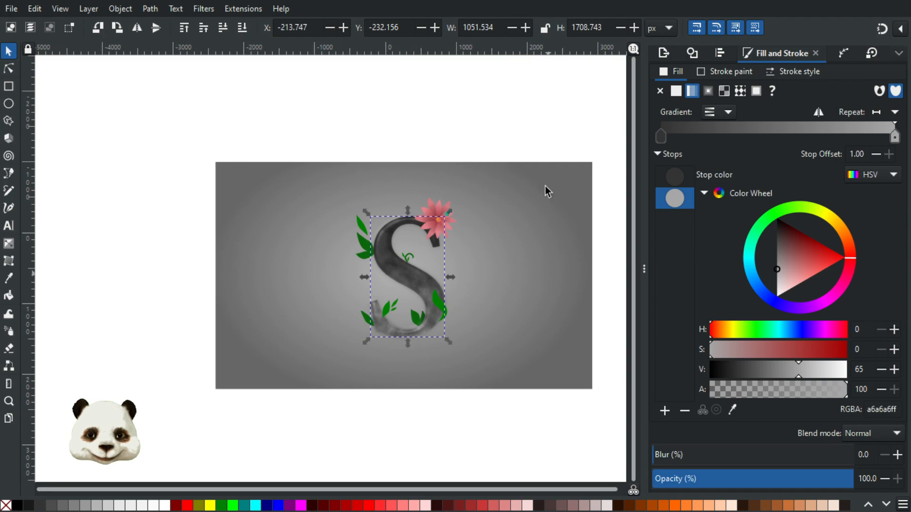
left_click(534, 142)
scroll(501, 348, "up", 2)
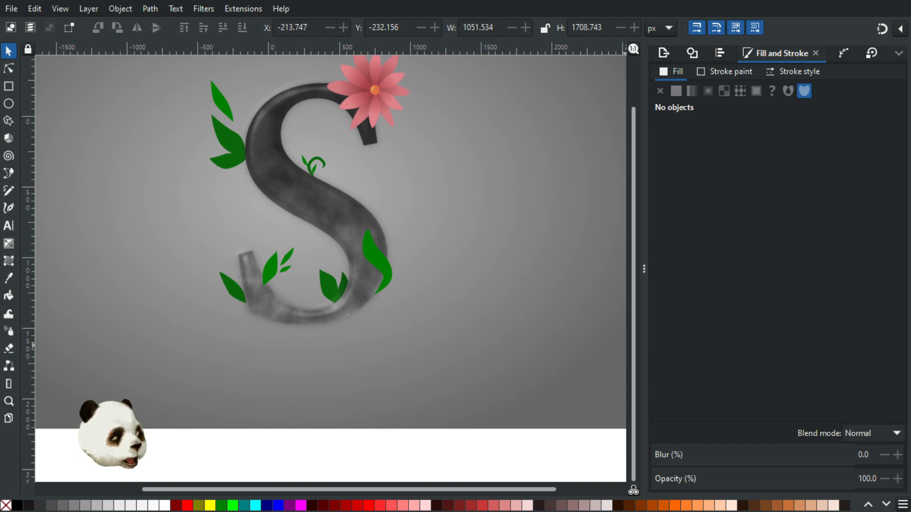
Step: Place a dark grey (1a1a1a) copy of the plain letter S behind the layered letters with a 10% blur, and deselect it
left_click(792, 284)
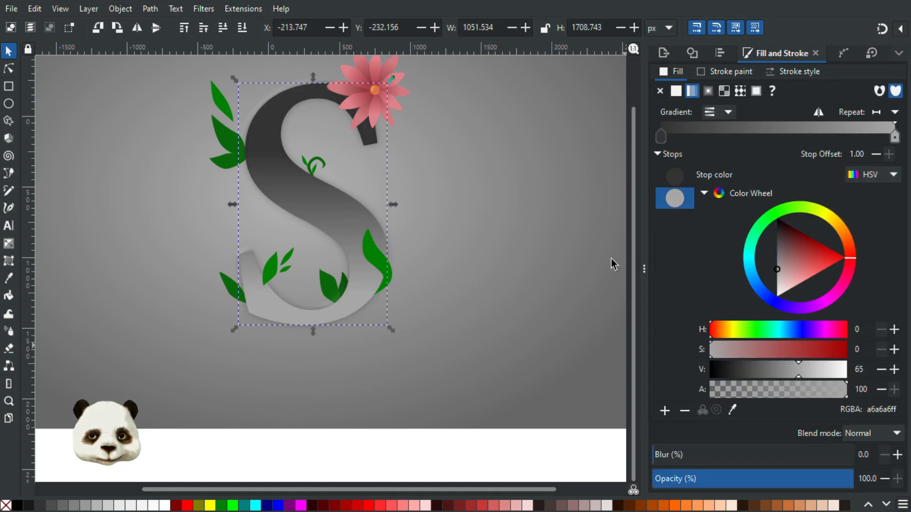
left_click(27, 507)
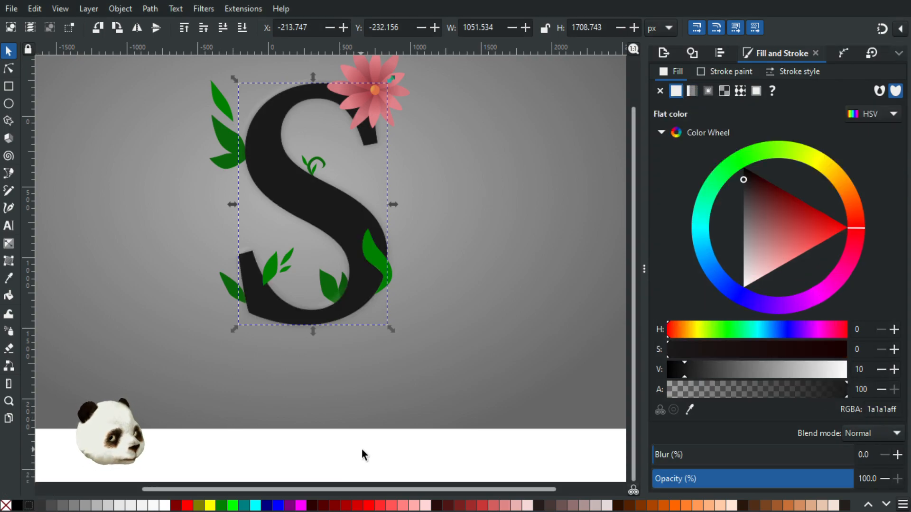
left_click(677, 457)
left_click(692, 457)
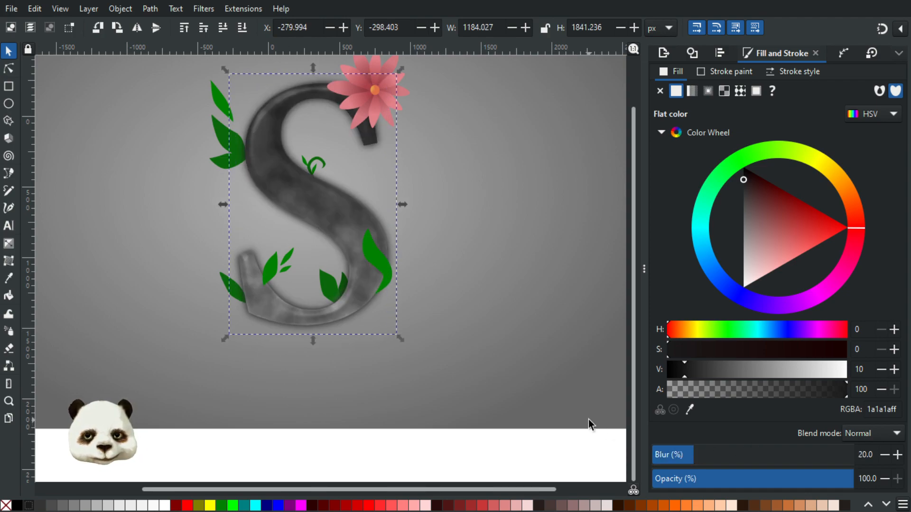
left_click(671, 455)
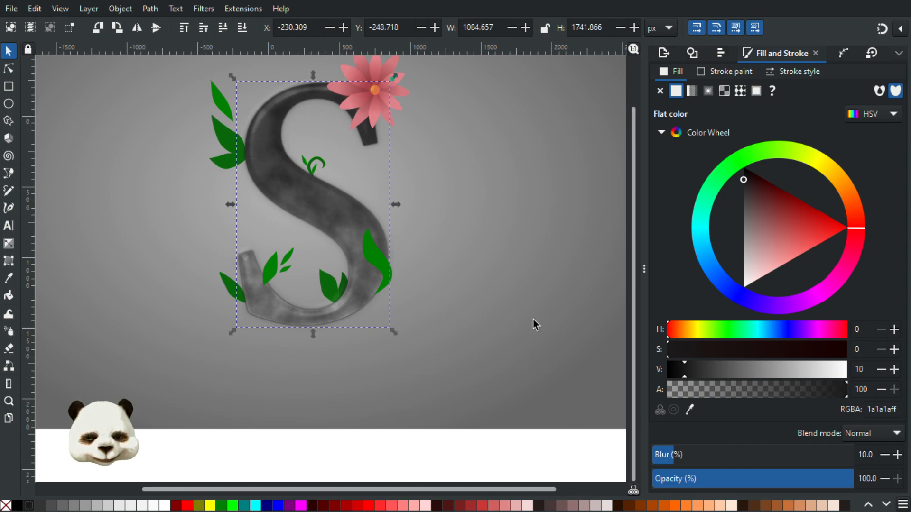
scroll(502, 326, "down", 2)
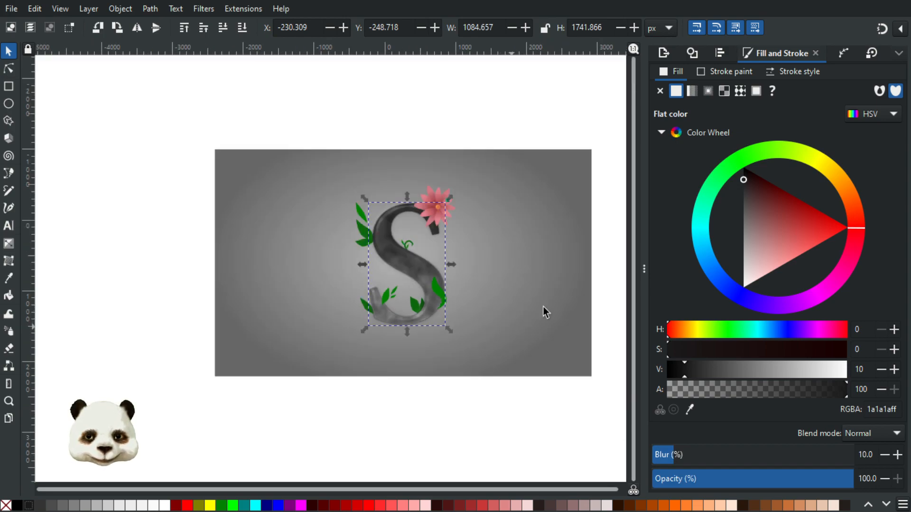
left_click(553, 283)
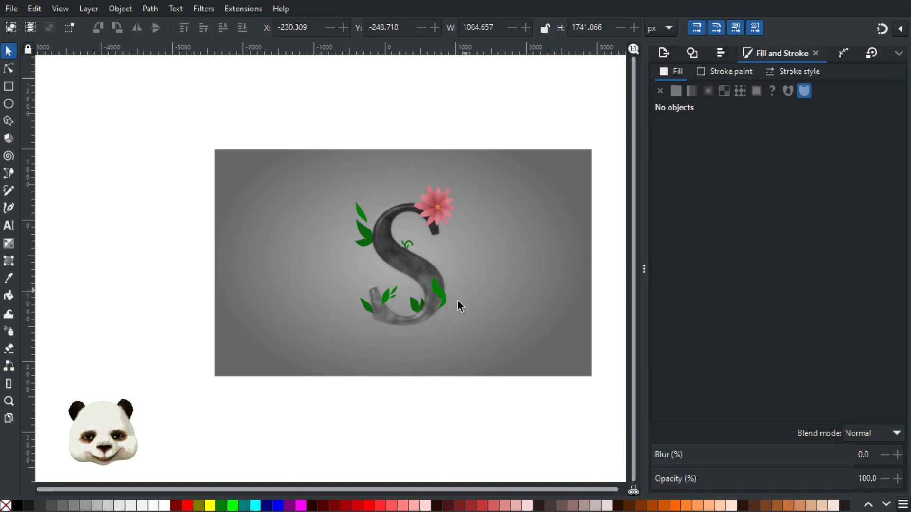
Step: Examine the letter's texture and soft edge shadow, from the upper curve down to the lower terminal and across the whole artwork
scroll(430, 333, "up", 1)
left_click_drag(500, 314, 398, 351)
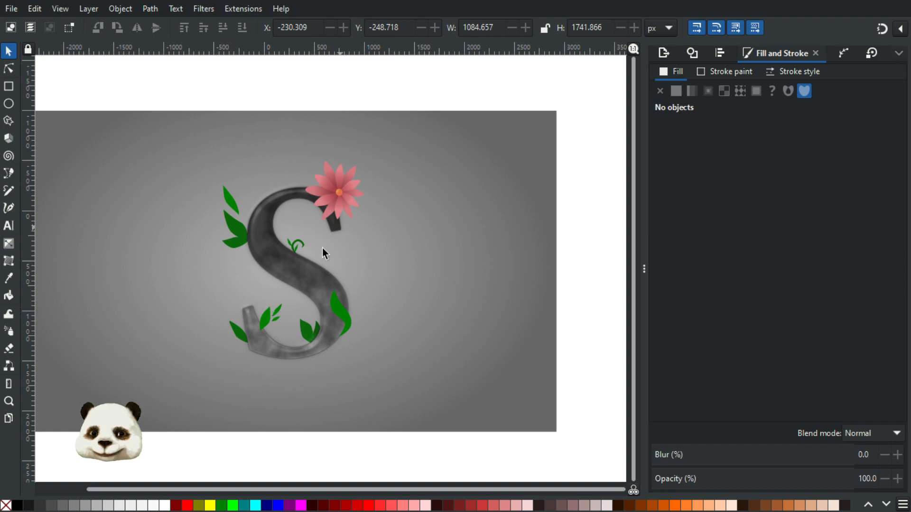
left_click_drag(383, 261, 379, 287)
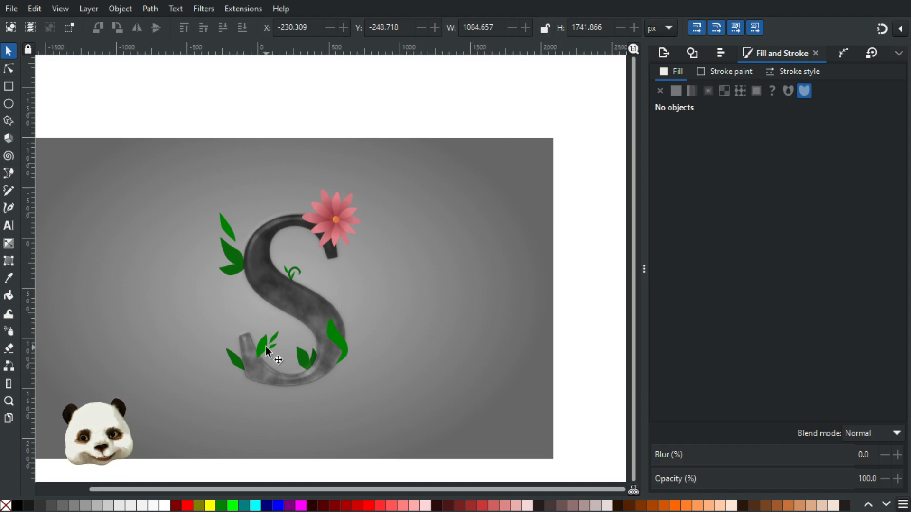
scroll(266, 348, "up", 3)
left_click_drag(264, 253, 285, 221)
scroll(337, 237, "down", 2)
scroll(346, 156, "up", 2)
scroll(304, 151, "up", 2)
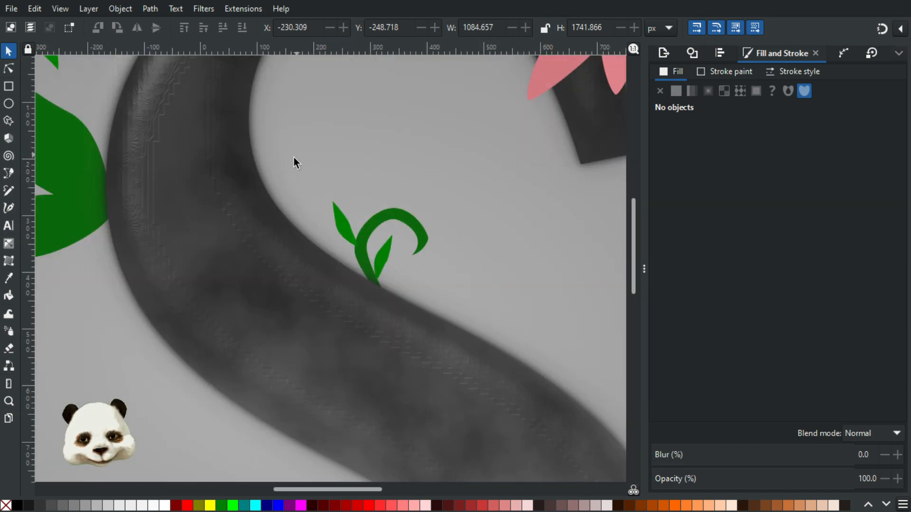
scroll(275, 186, "down", 1)
scroll(232, 196, "up", 3)
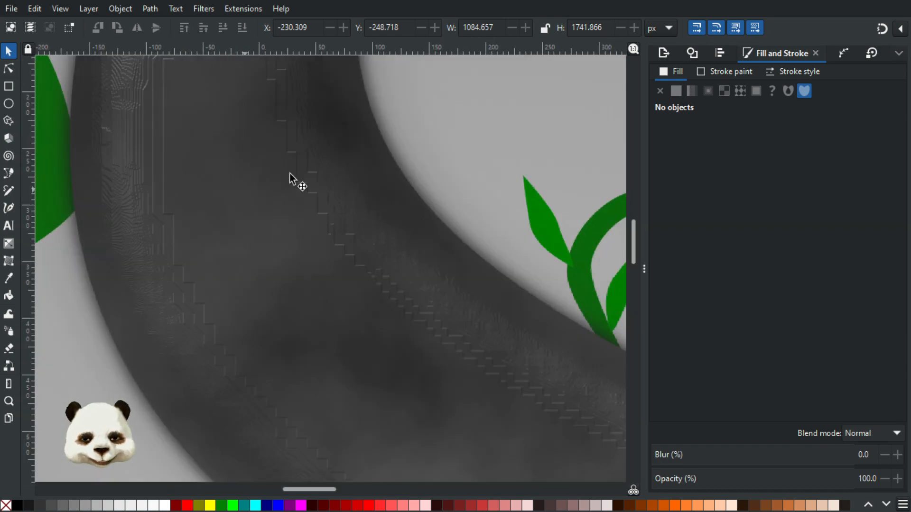
scroll(416, 349, "down", 2)
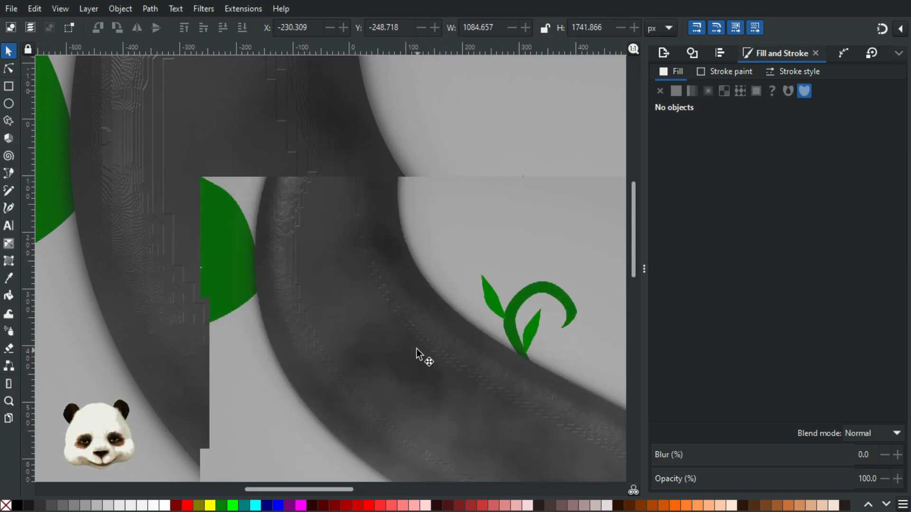
scroll(414, 349, "down", 2)
left_click_drag(394, 335, 303, 161)
scroll(427, 318, "up", 2)
scroll(451, 315, "down", 3)
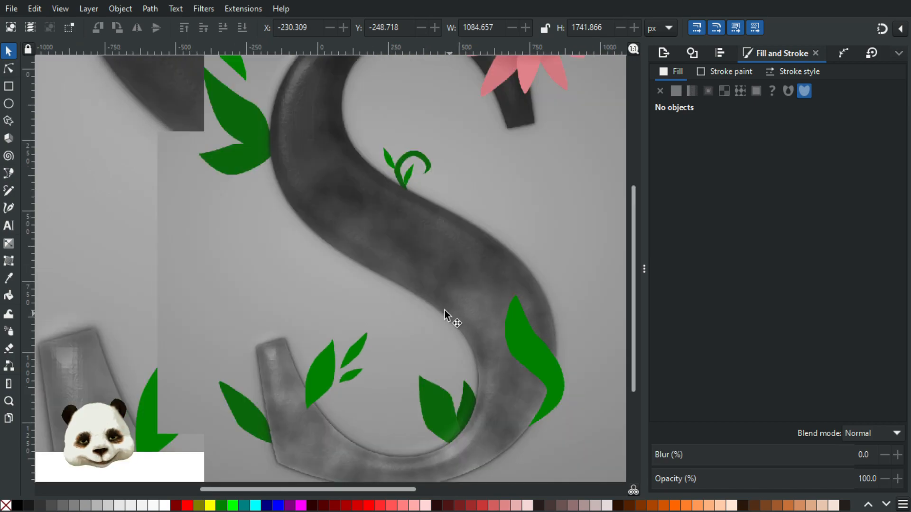
scroll(413, 277, "up", 1)
scroll(378, 403, "up", 2)
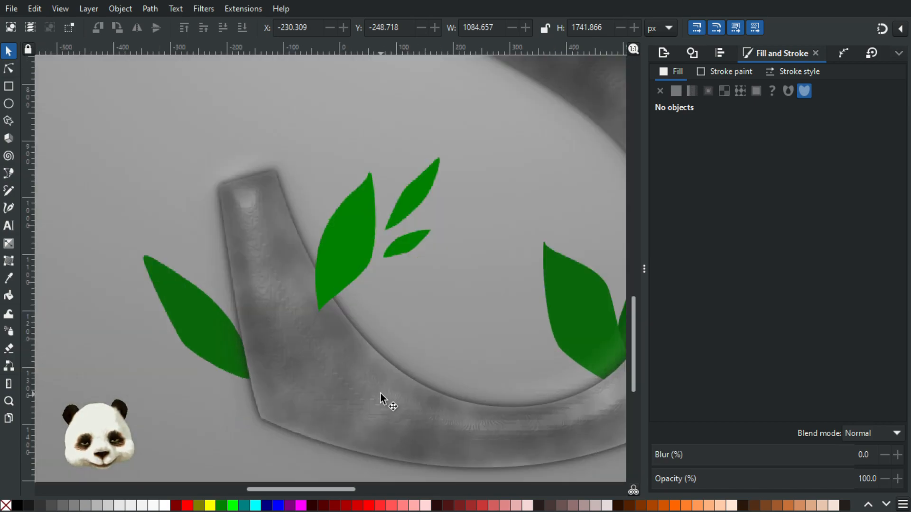
scroll(371, 396, "down", 2)
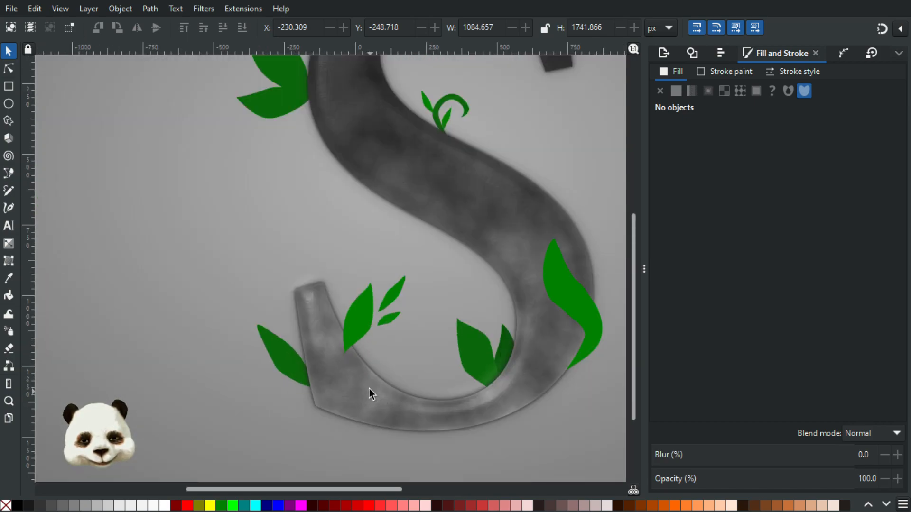
scroll(369, 388, "down", 1)
left_click_drag(428, 291, 341, 355)
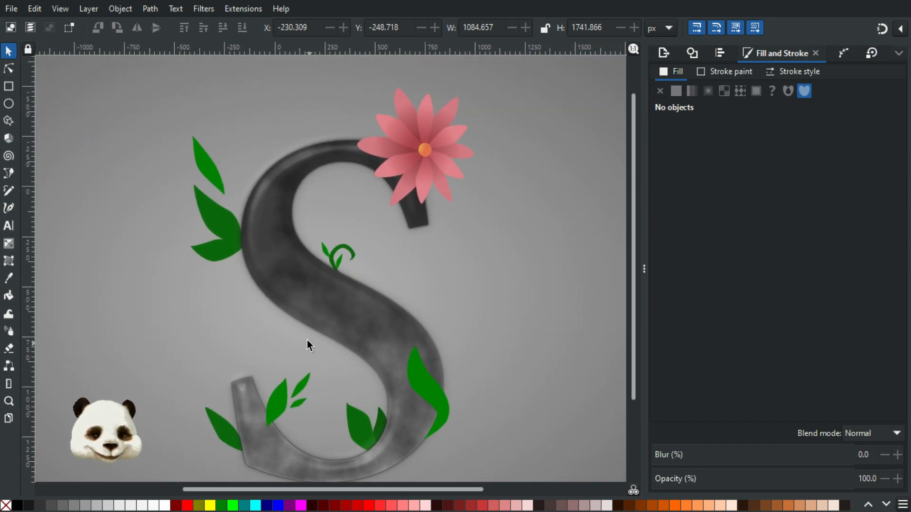
Step: Examine the bevel edges and cloudy texture on the letter's diagonal middle and upper curve, close up and at full size
scroll(366, 319, "up", 3)
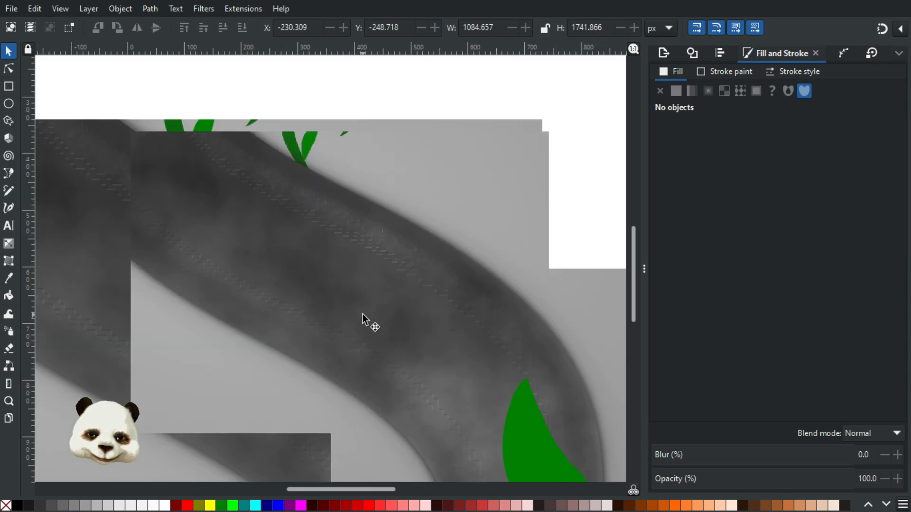
scroll(356, 234, "up", 3)
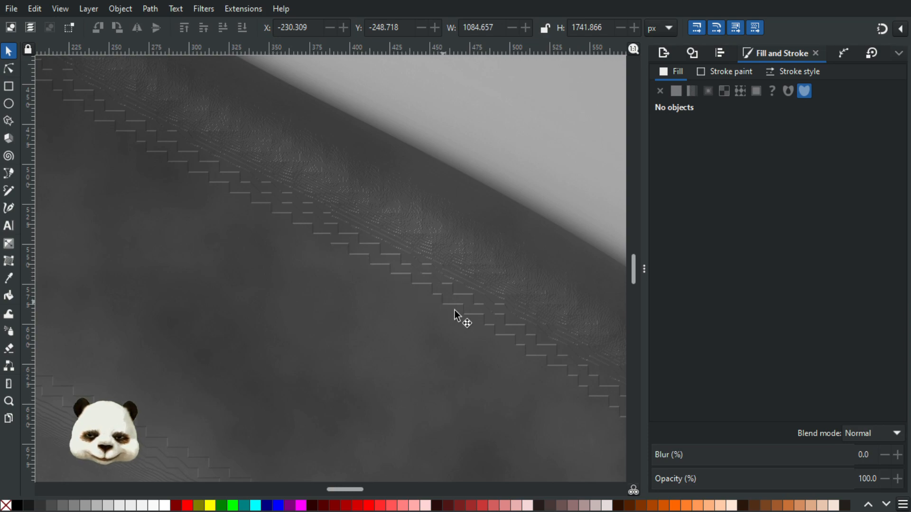
scroll(480, 330, "down", 4)
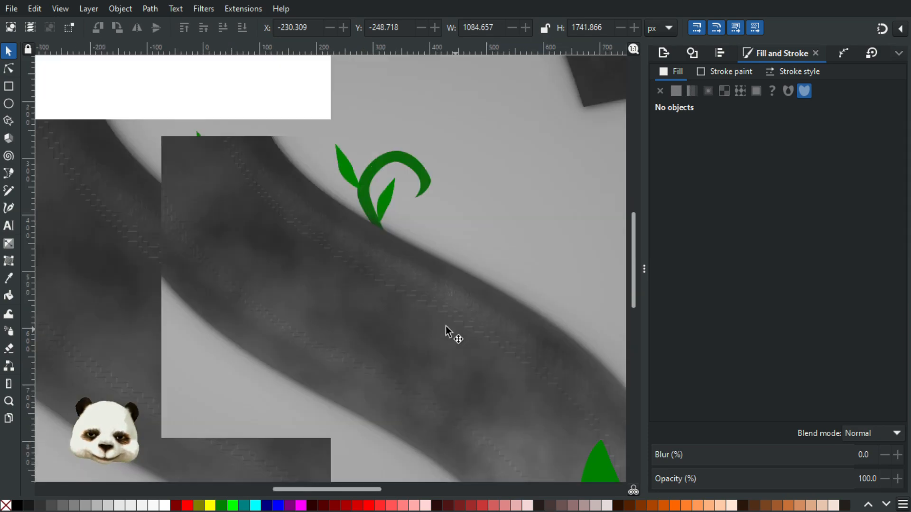
scroll(420, 325, "down", 1)
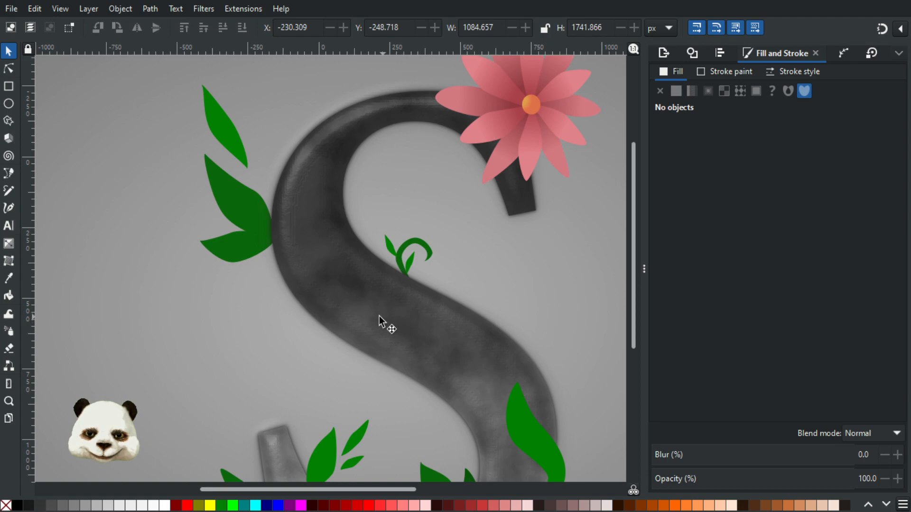
scroll(375, 315, "down", 1)
scroll(341, 303, "up", 4)
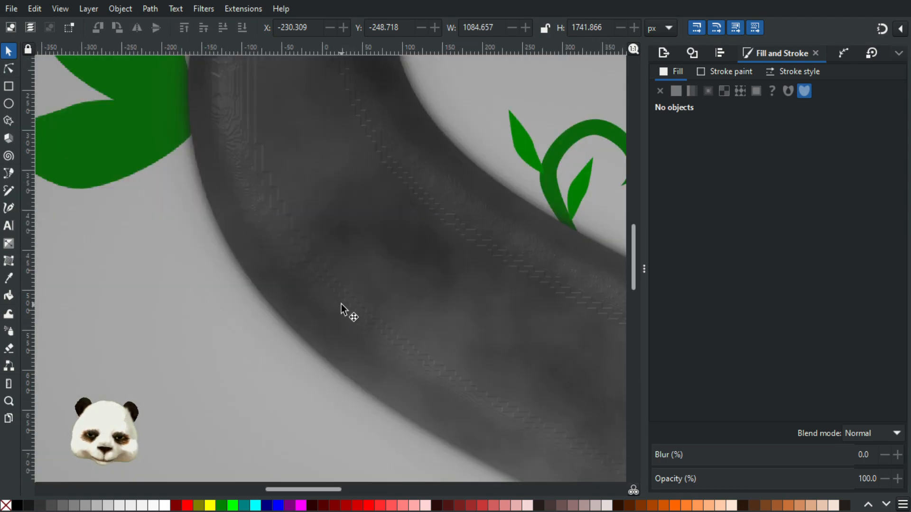
scroll(368, 300, "up", 5)
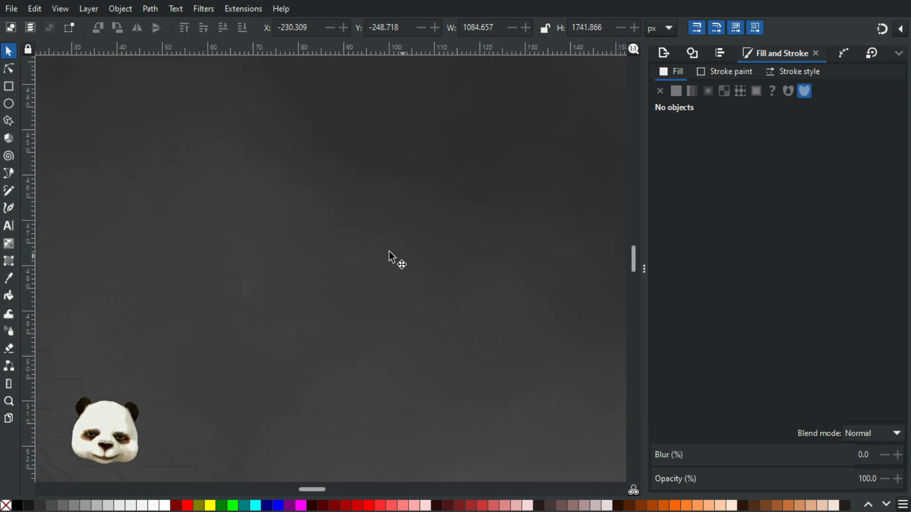
scroll(496, 316, "up", 2)
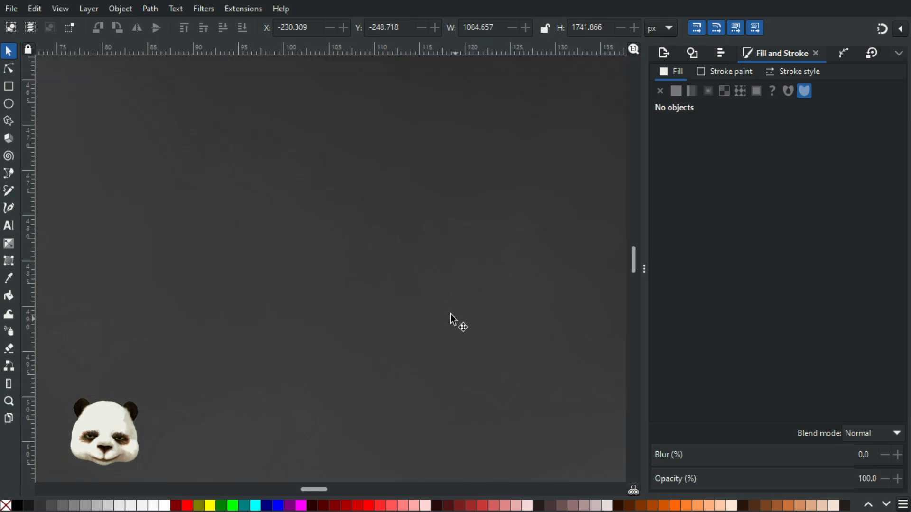
scroll(451, 316, "down", 9)
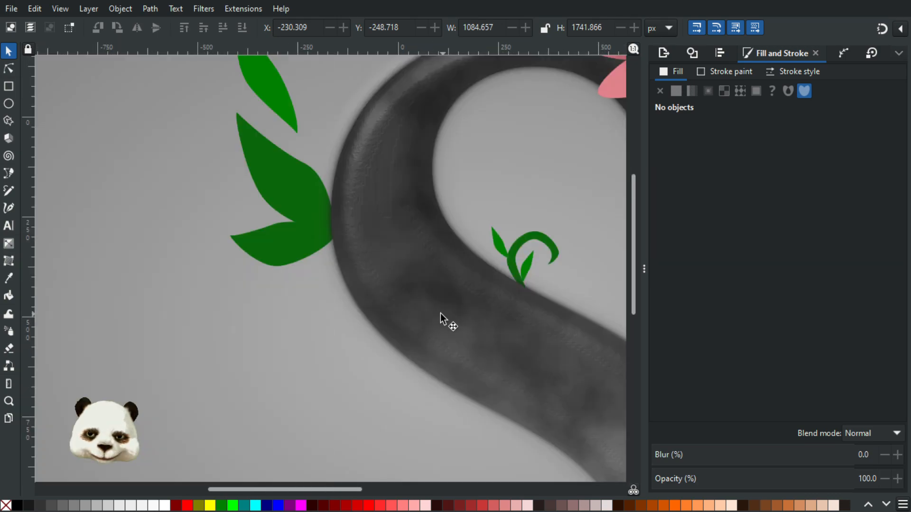
left_click_drag(368, 289, 219, 359)
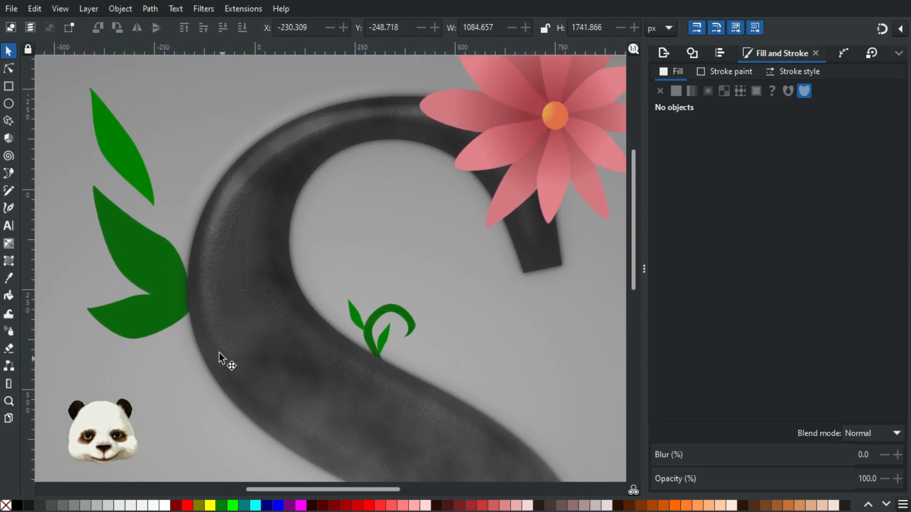
scroll(258, 368, "down", 1)
scroll(319, 291, "down", 1)
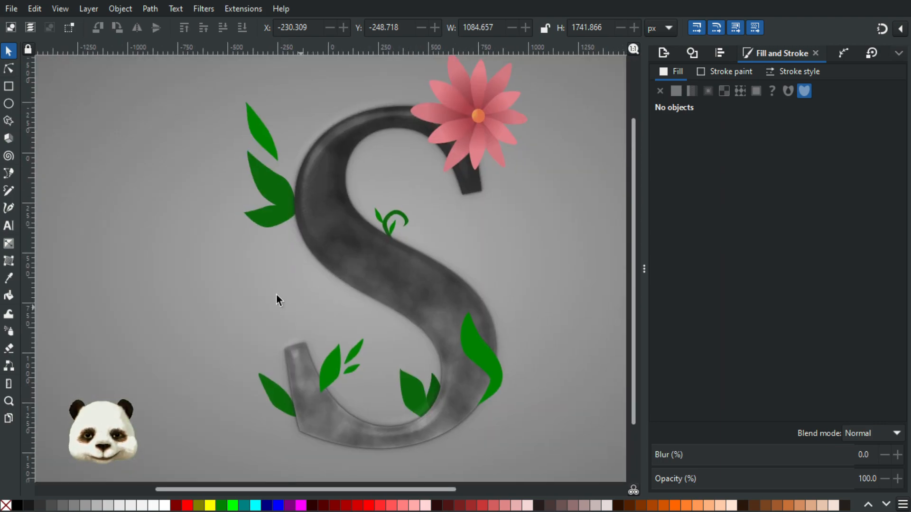
scroll(278, 285, "up", 2)
scroll(283, 379, "up", 6)
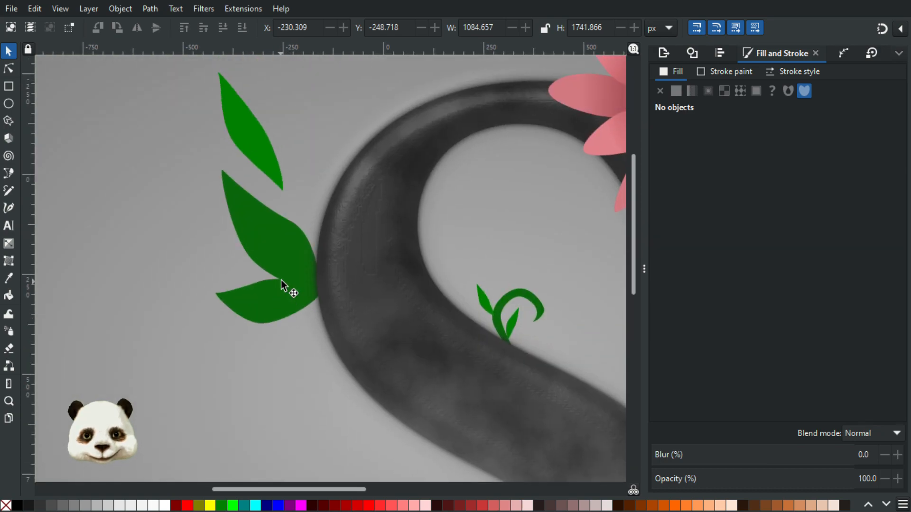
scroll(291, 341, "down", 2)
scroll(247, 243, "down", 1)
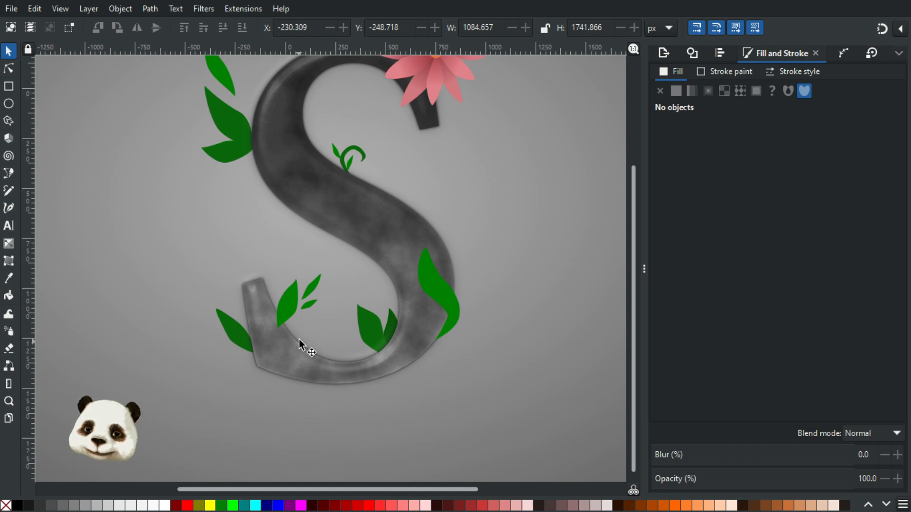
Step: Duplicate the larger dark green leaf beside the letter's upper curve and apply the Watercolor texture filter to the copy
scroll(278, 240, "up", 1)
scroll(265, 199, "up", 1)
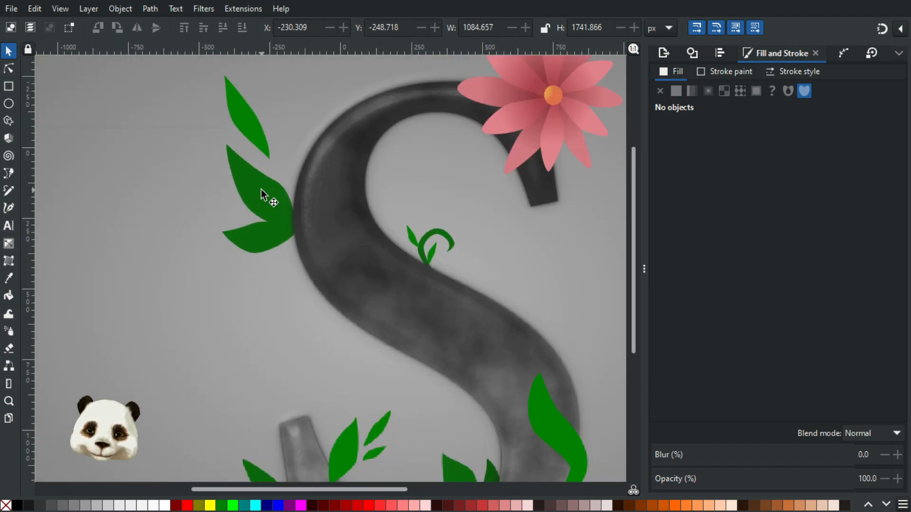
scroll(261, 190, "up", 1)
left_click(261, 192)
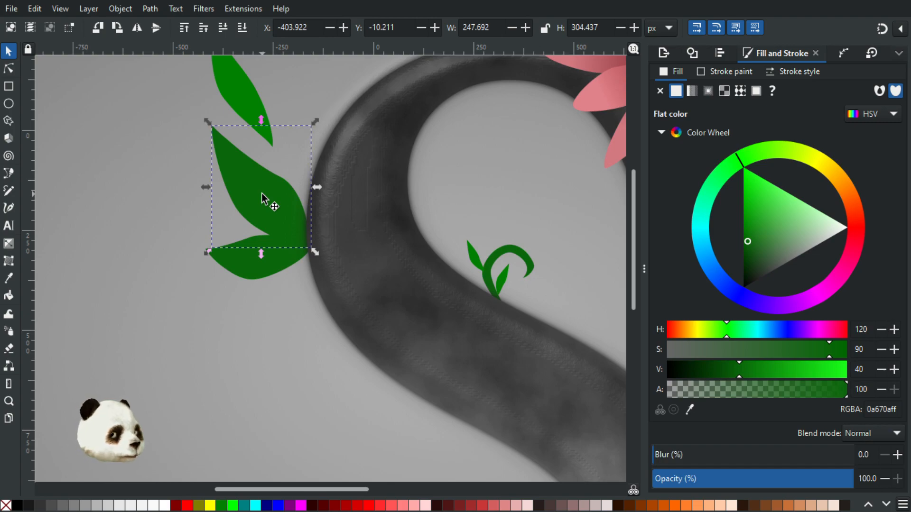
left_click_drag(262, 195, 314, 174)
key("ctrl+z")
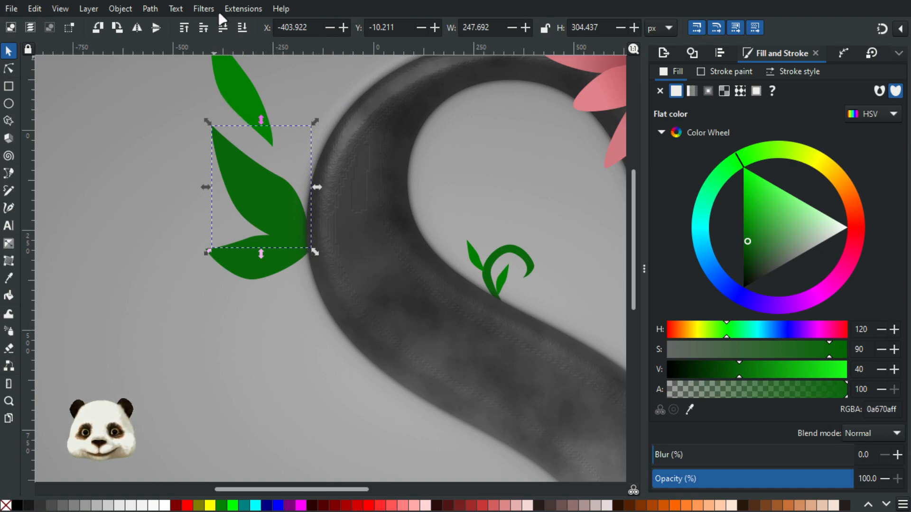
left_click(239, 6)
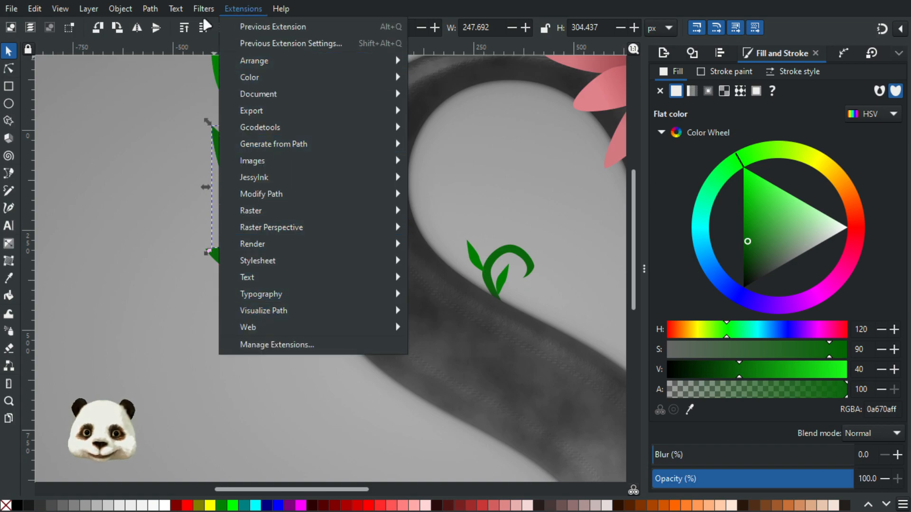
mouse_move(204, 8)
mouse_move(251, 308)
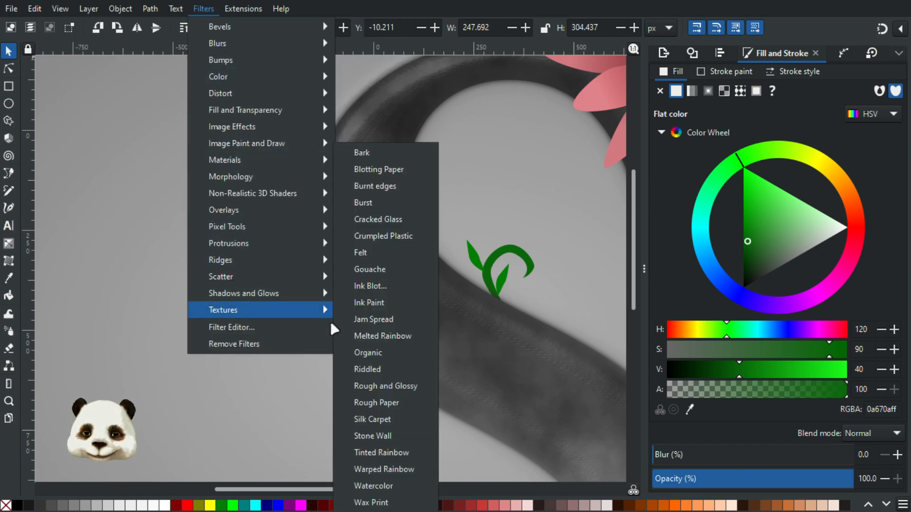
left_click(364, 482)
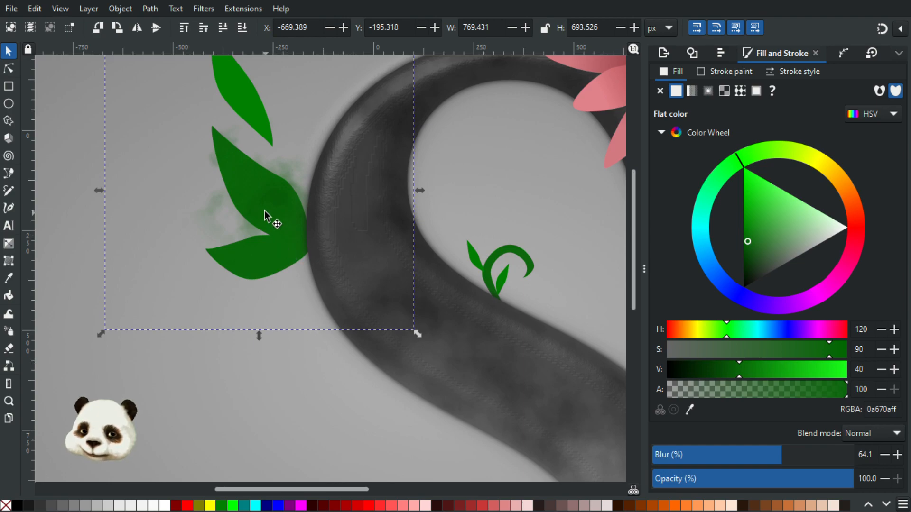
Step: Try moving the watercolor-textured copy off the original leaf, and undo the move
left_click_drag(263, 190, 310, 141)
left_click_drag(230, 117, 166, 188)
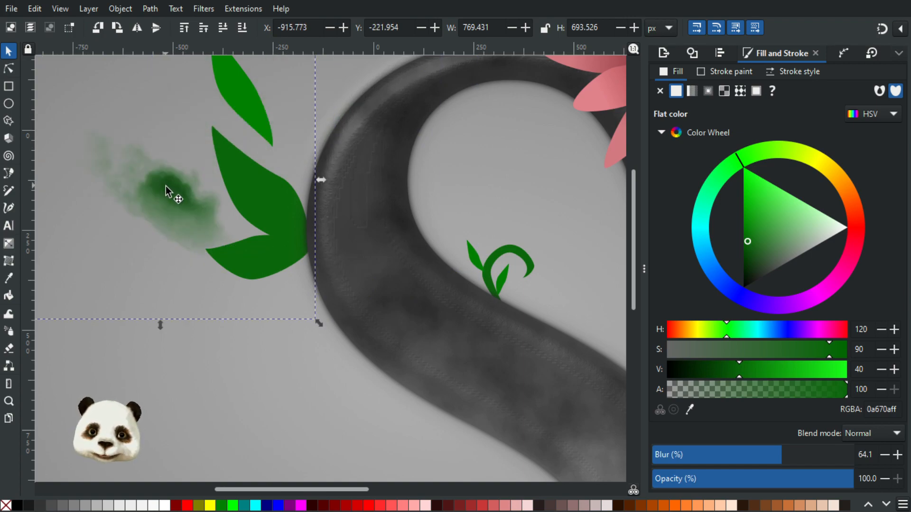
key("ctrl+z")
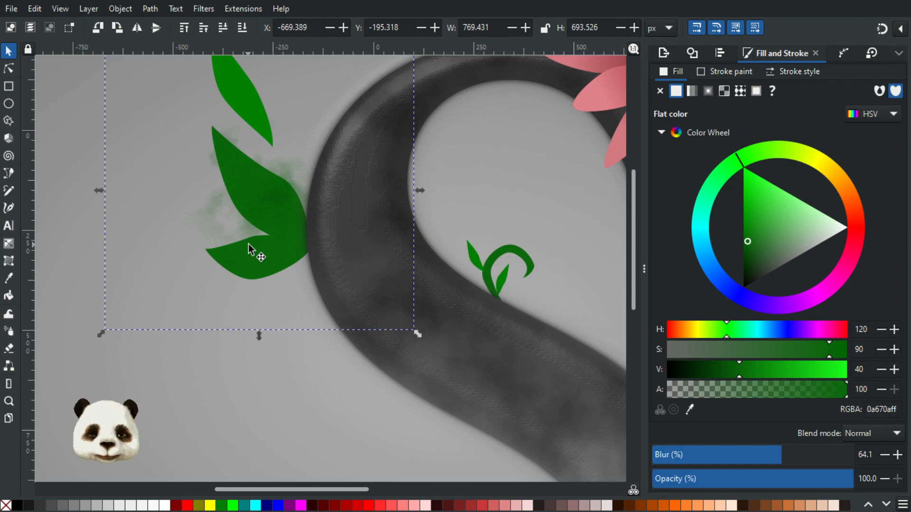
Step: Try shifting the watercolor-textured copy up towards the letter's curve, and undo the move
scroll(206, 161, "up", 2)
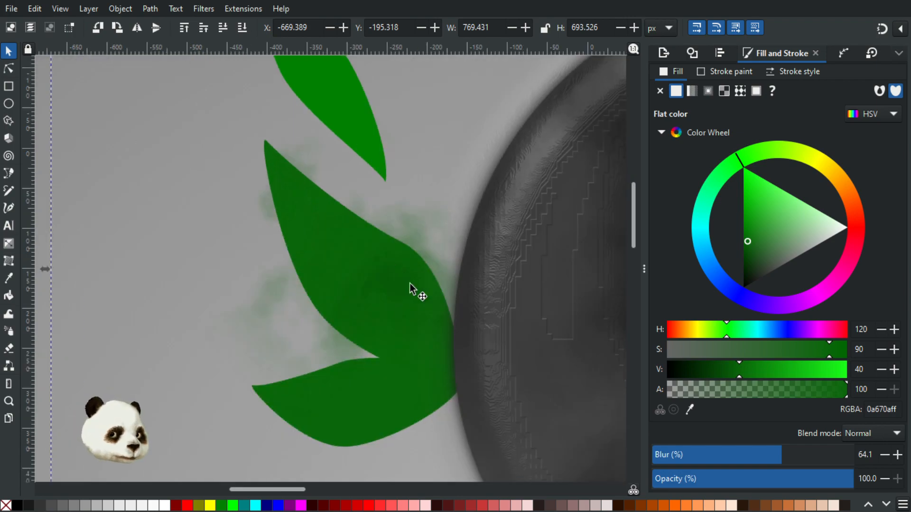
left_click_drag(392, 265, 505, 199)
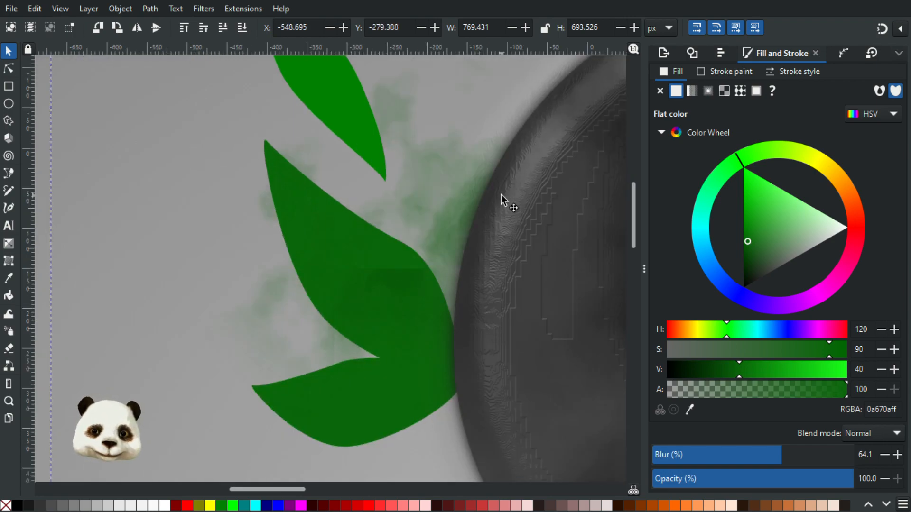
scroll(331, 253, "down", 2)
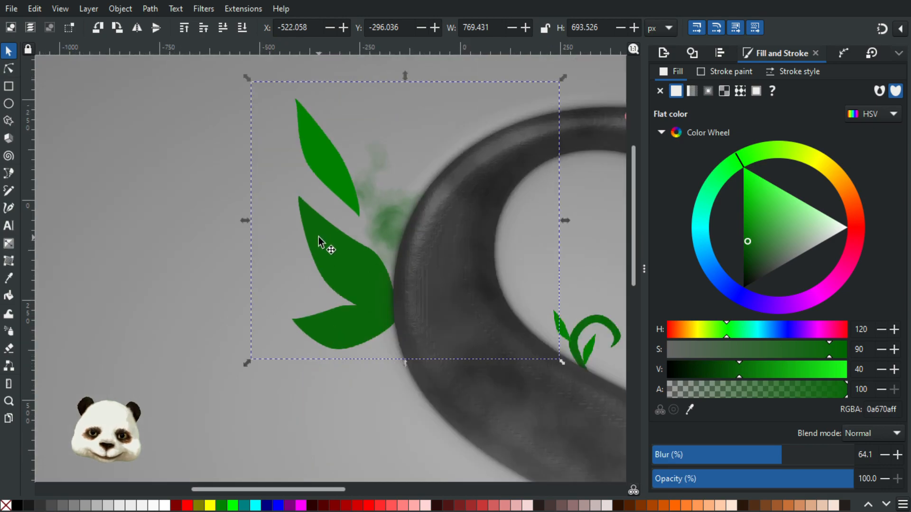
left_click(318, 238)
key("ctrl+z")
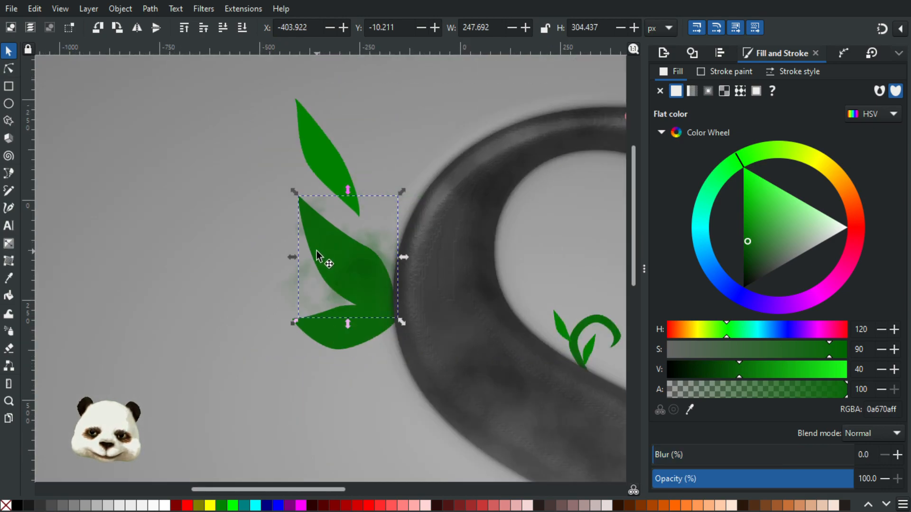
Step: Fill a duplicate of the larger dark green leaf with magenta ff00ff and use it to clip the watercolor-textured copy to the leaf shape
left_click(300, 505)
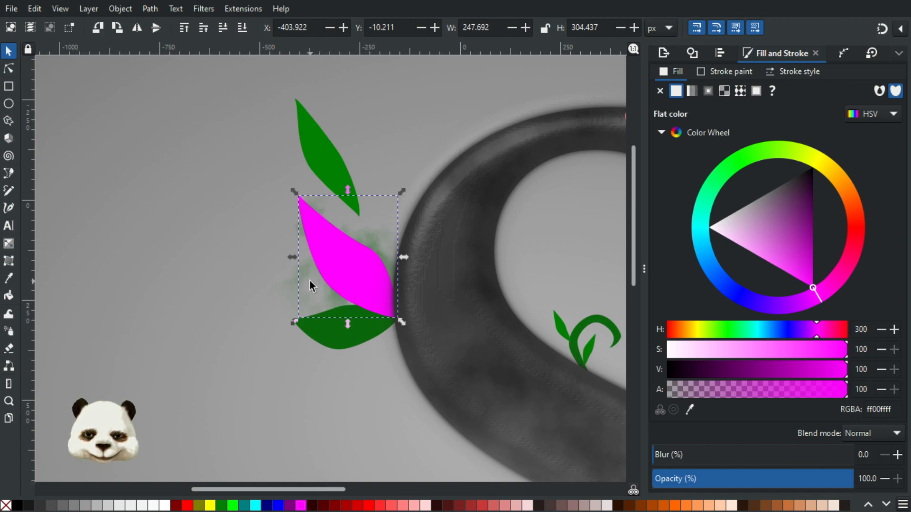
left_click(374, 237)
left_click_drag(360, 274, 439, 224)
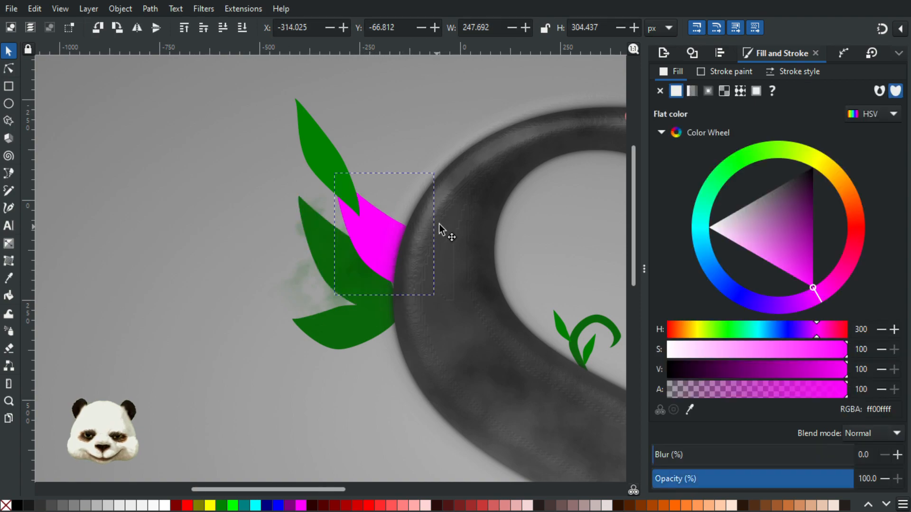
left_click(323, 281)
key("ctrl+z")
right_click(340, 281)
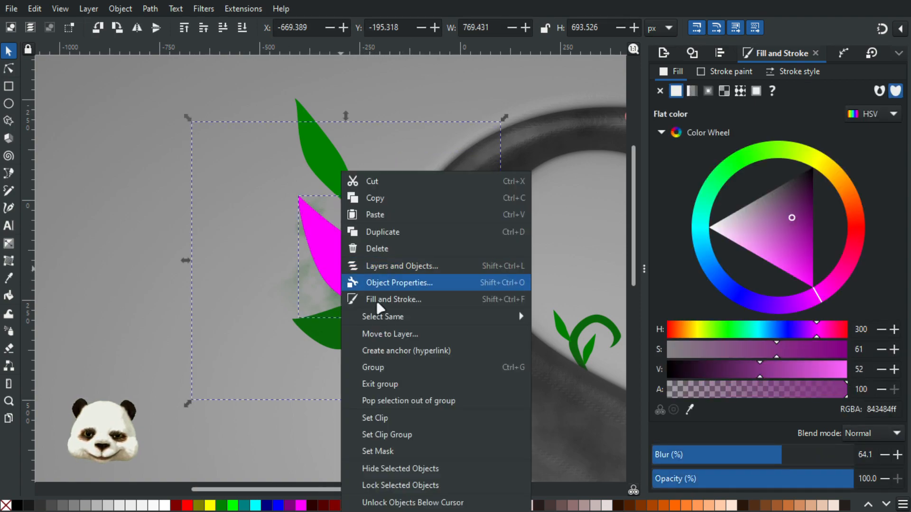
left_click(385, 418)
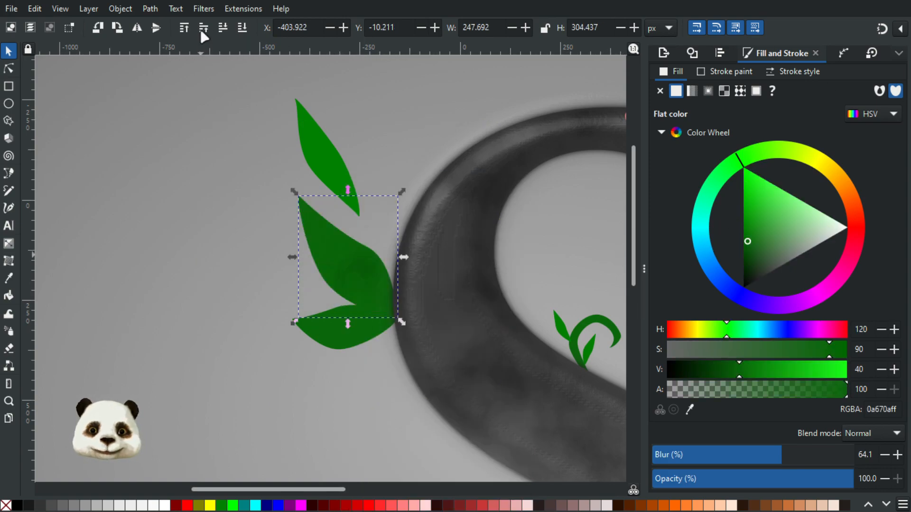
Step: Raise the seed of the Watercolor filter's Turbulence effect in the Filter Editor to vary the leaf's cloudy texture
left_click(204, 10)
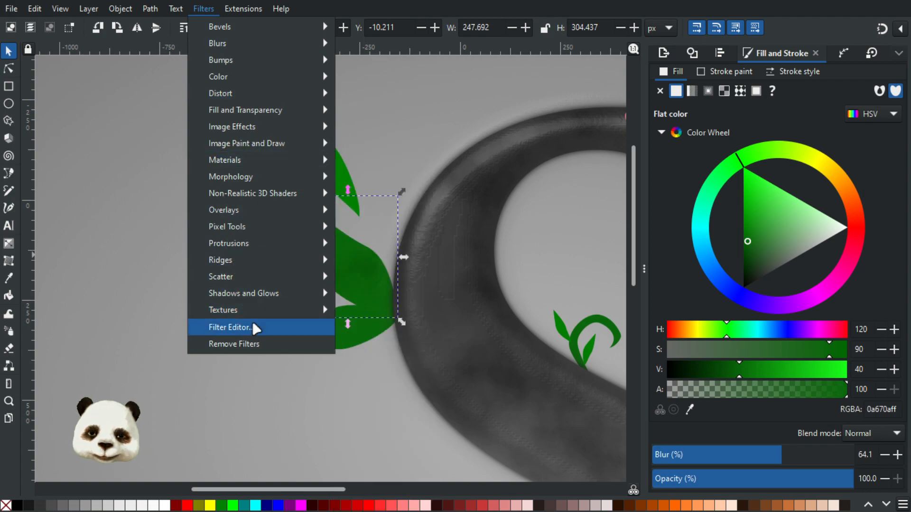
left_click(232, 327)
left_click_drag(610, 36, 874, 36)
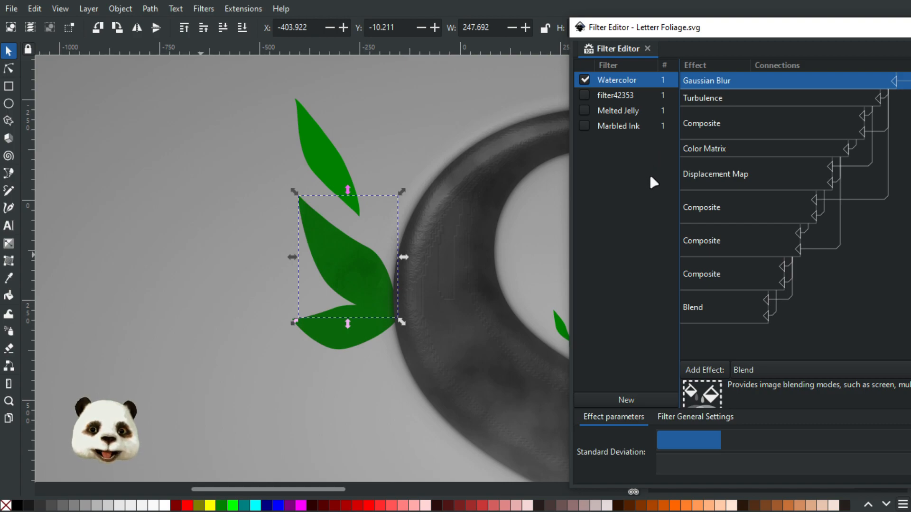
left_click(731, 99)
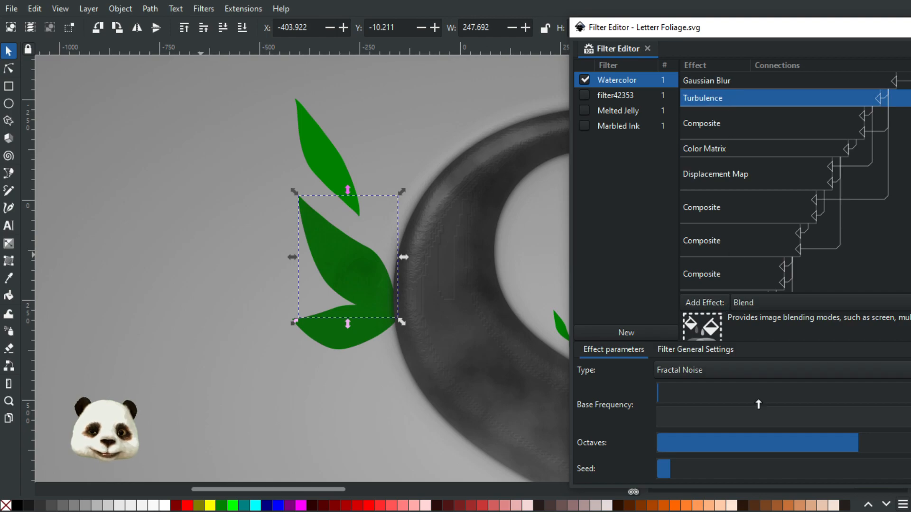
left_click(715, 174)
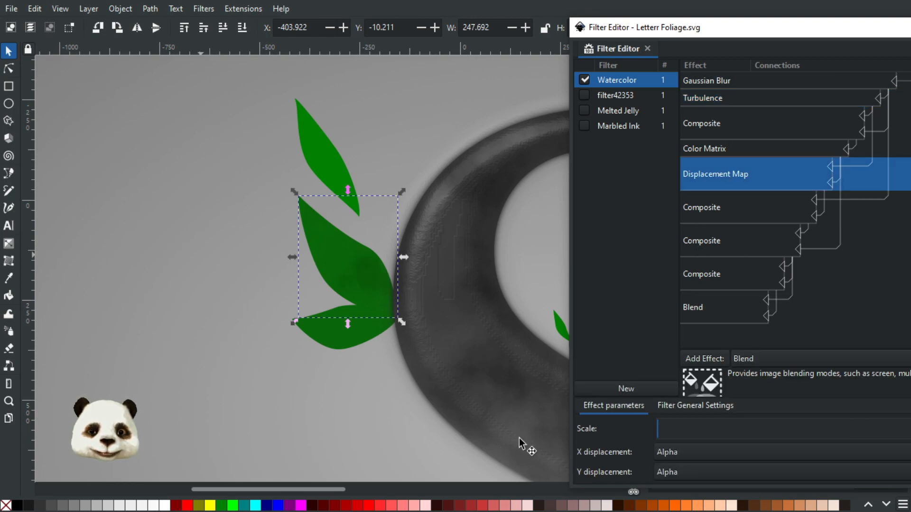
left_click(736, 99)
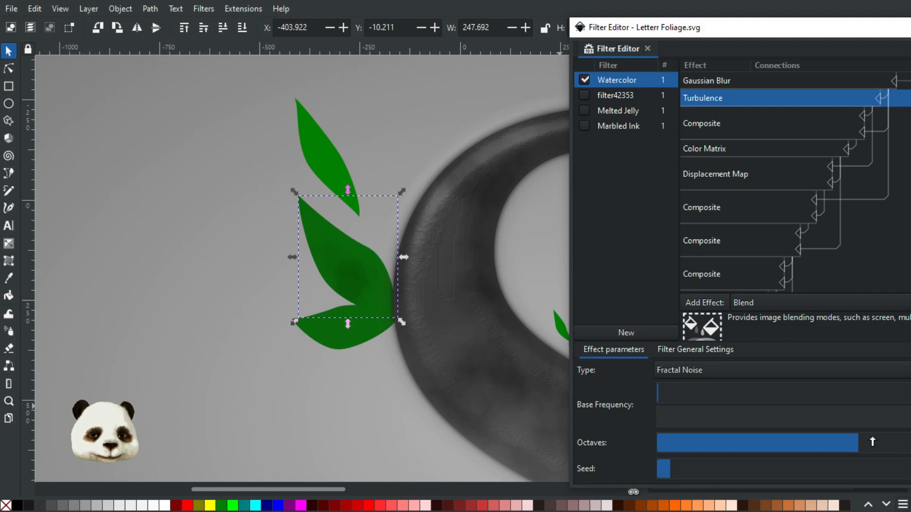
left_click(682, 470)
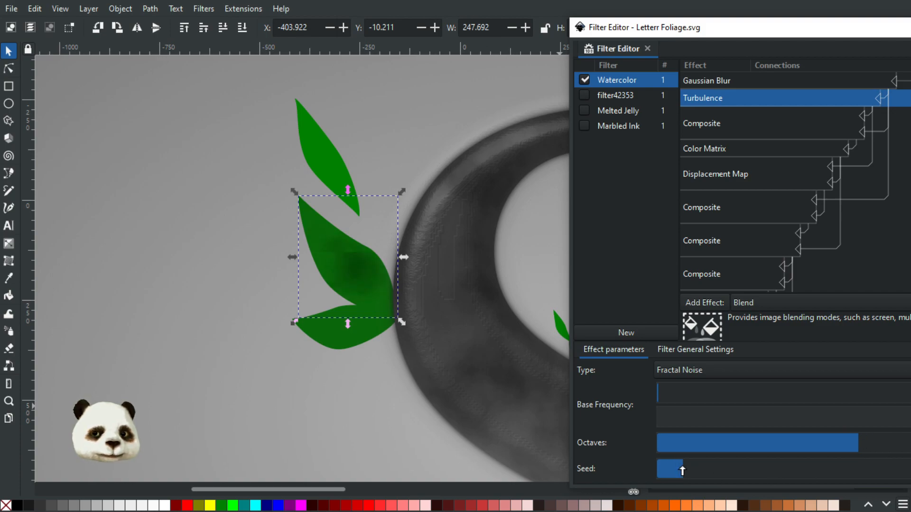
left_click_drag(682, 470, 680, 470)
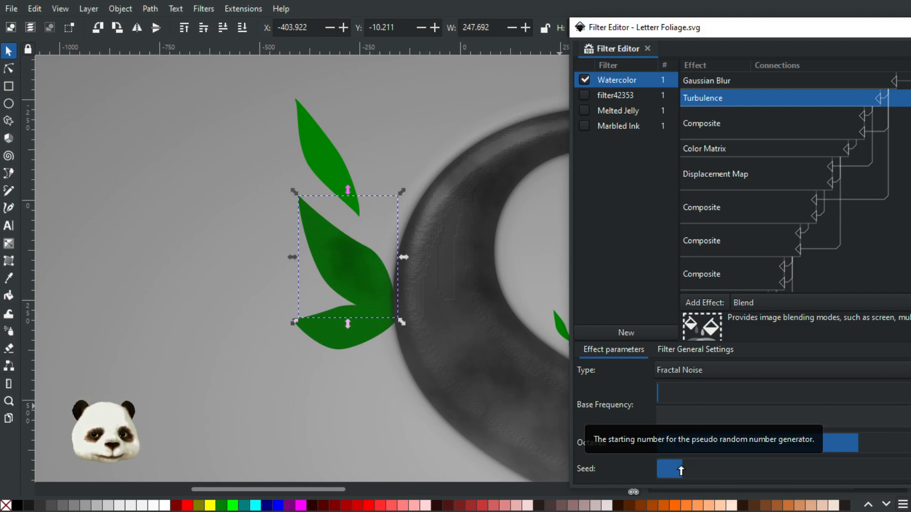
left_click_drag(681, 470, 691, 470)
left_click_drag(691, 470, 698, 471)
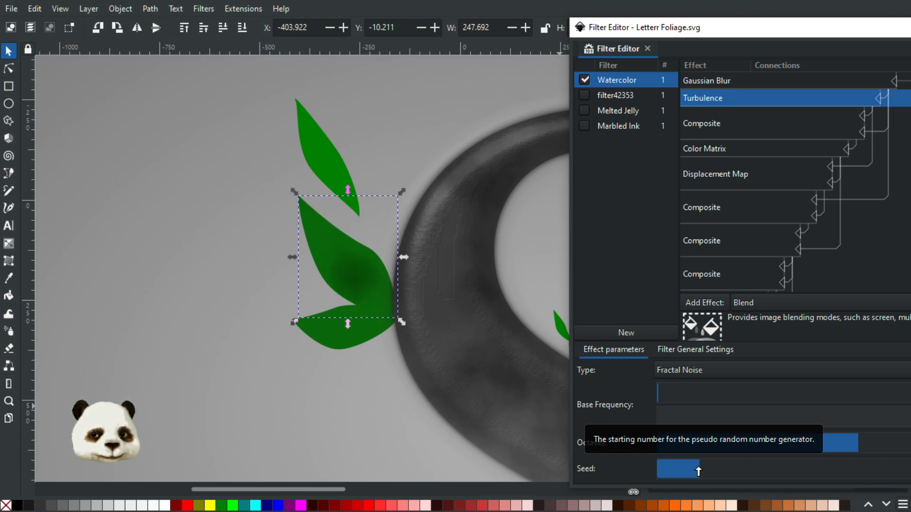
left_click_drag(698, 472, 705, 471)
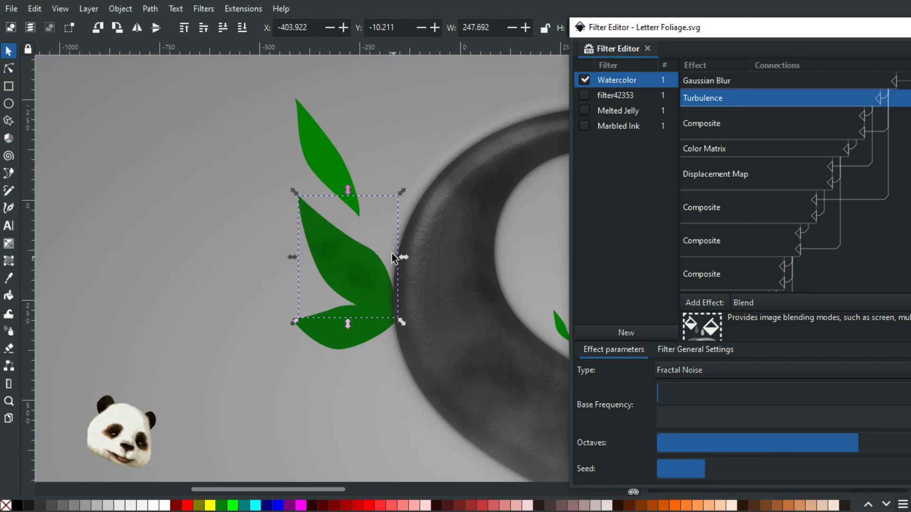
Step: Try moving the clipped texture off the larger leaf, and undo the move
left_click(8, 52)
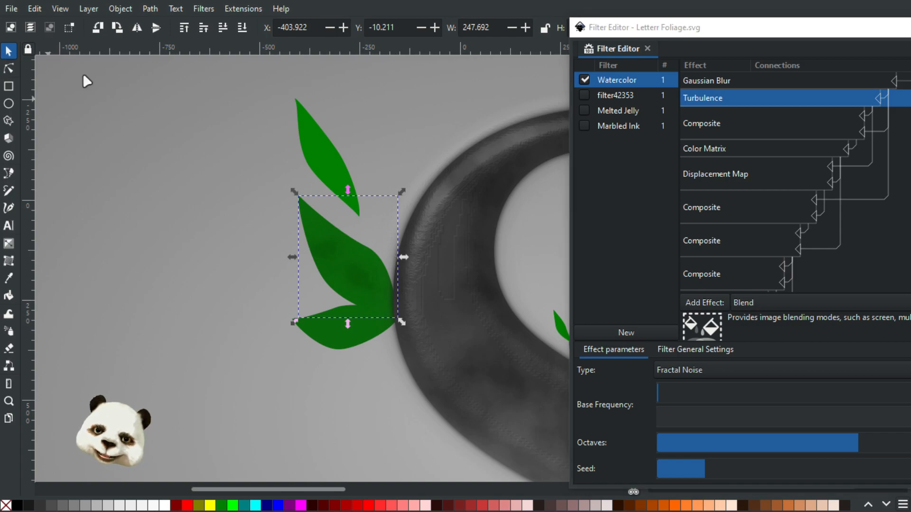
left_click(379, 209)
left_click(346, 278)
left_click_drag(342, 260, 429, 231)
left_click(329, 255)
key("ctrl+z")
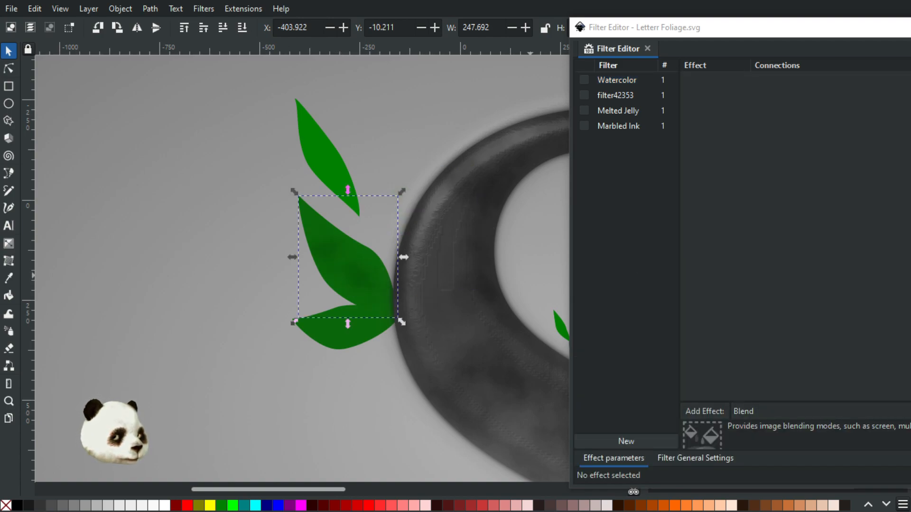
Step: Lay an unfiltered copy of the larger leaf on top and give it a diagonal linear gradient with the end stop's alpha at 100
left_click(362, 274)
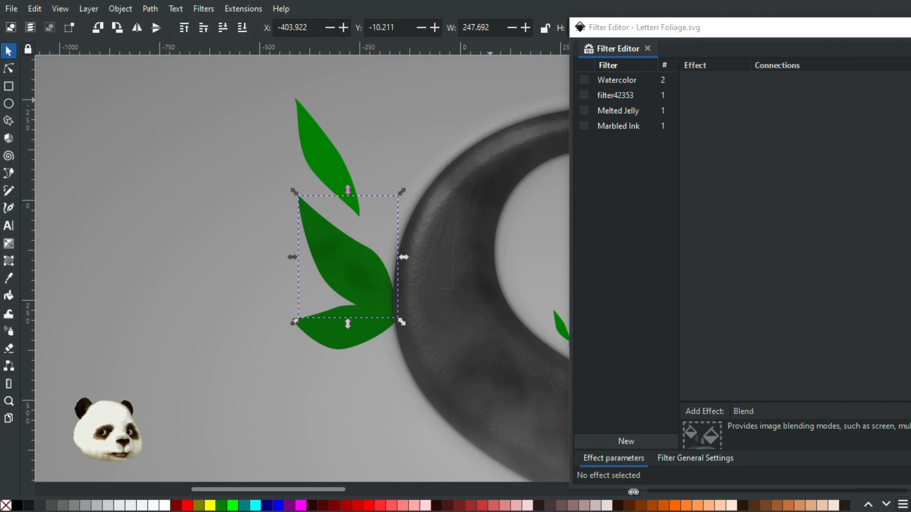
left_click(648, 48)
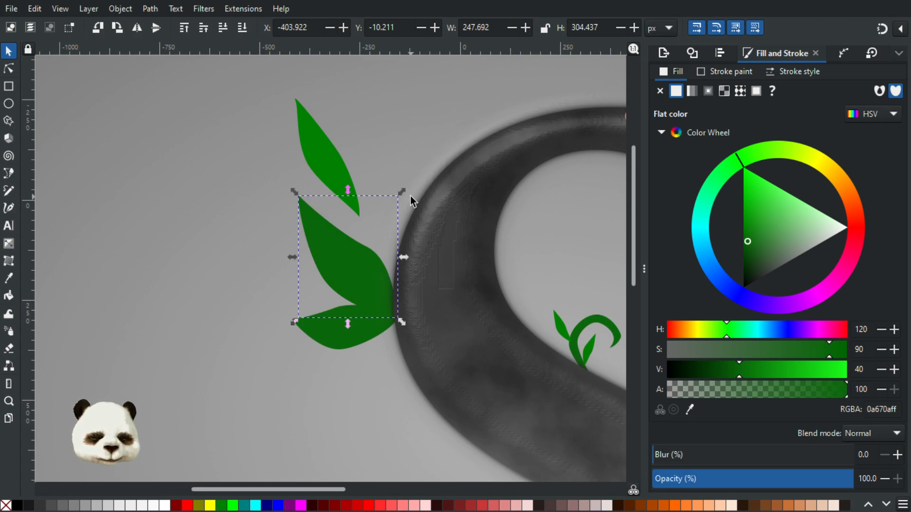
key("g")
left_click_drag(320, 239, 373, 291)
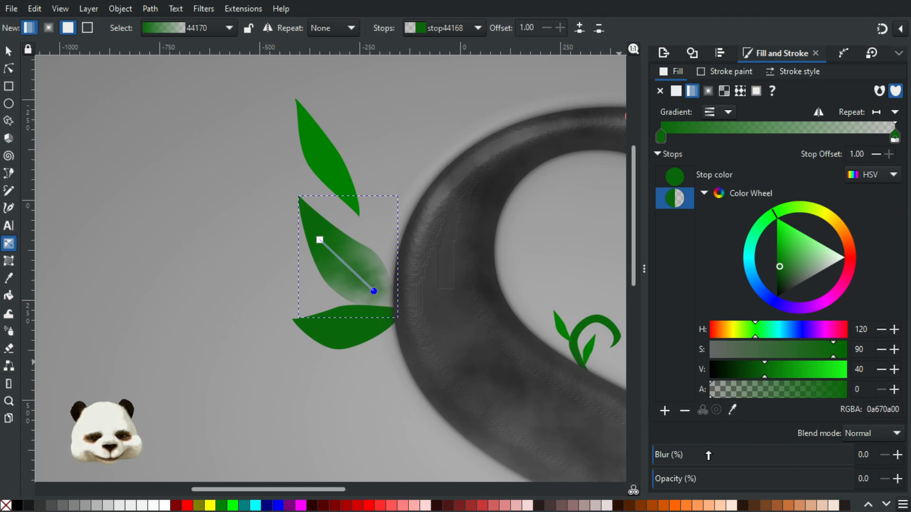
left_click_drag(775, 390, 880, 398)
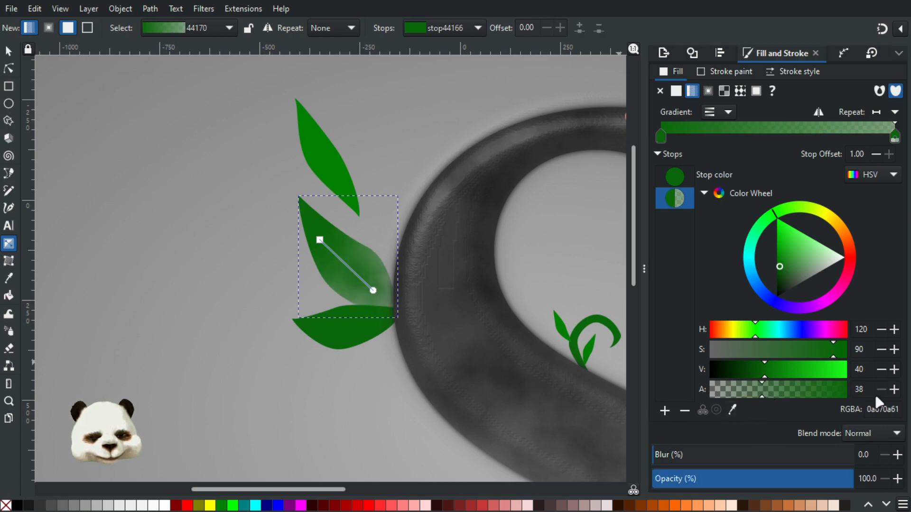
Step: Set the leaf gradient's start stop to muted green 386538 and its end stop to light green 669c66
left_click(320, 240)
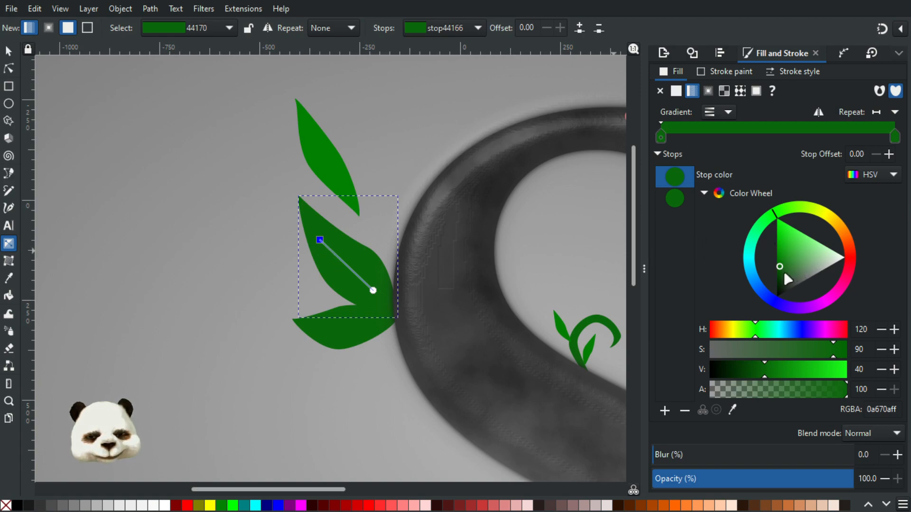
left_click_drag(812, 350, 765, 378)
left_click(320, 240)
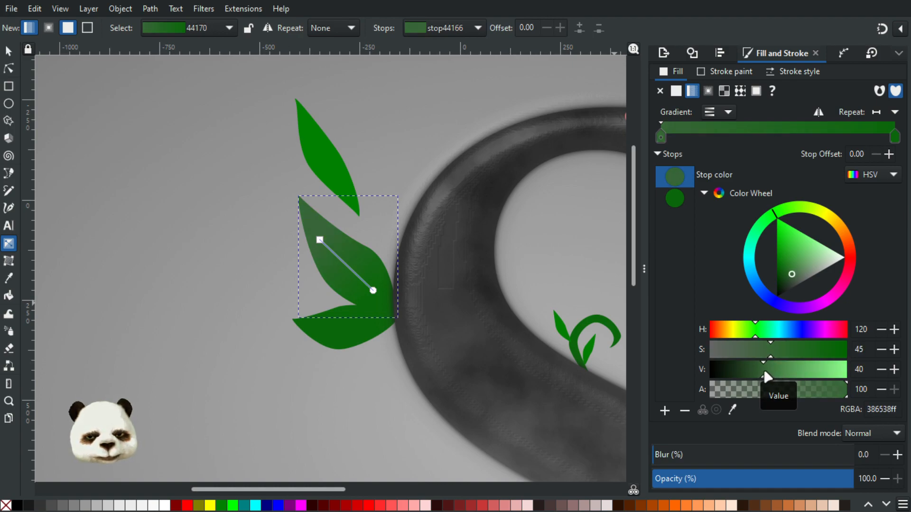
left_click(374, 291)
left_click_drag(778, 371, 756, 349)
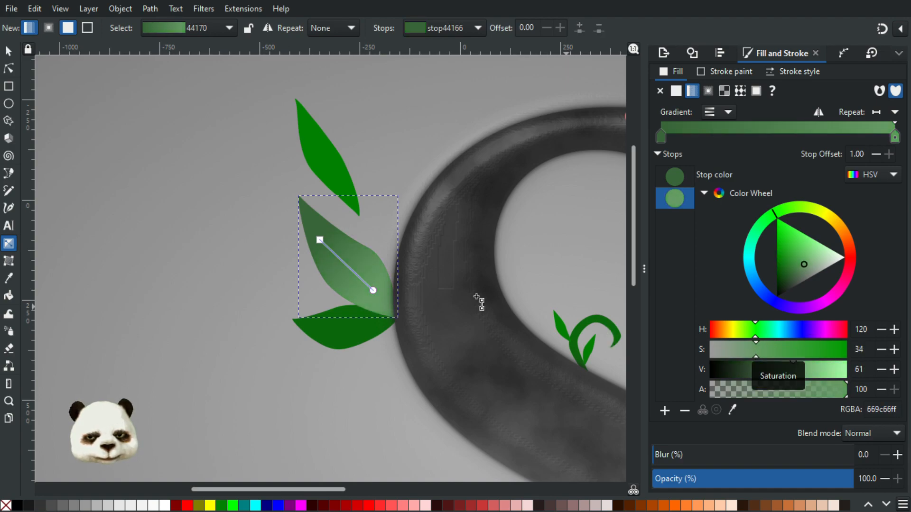
Step: Shift the gradient's start slightly inward, extend its end to the leaf's base, and place the gradient leaf beneath the watercolor texture
left_click(327, 243)
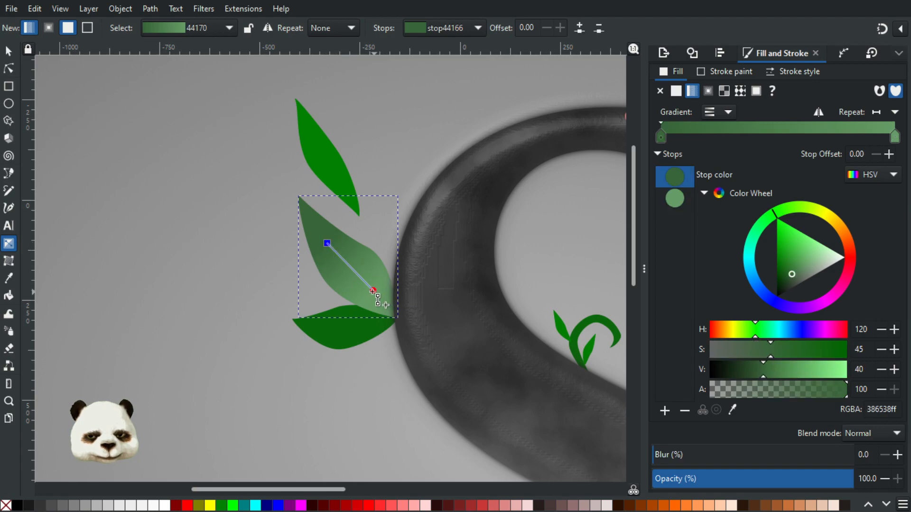
left_click_drag(385, 297, 395, 308)
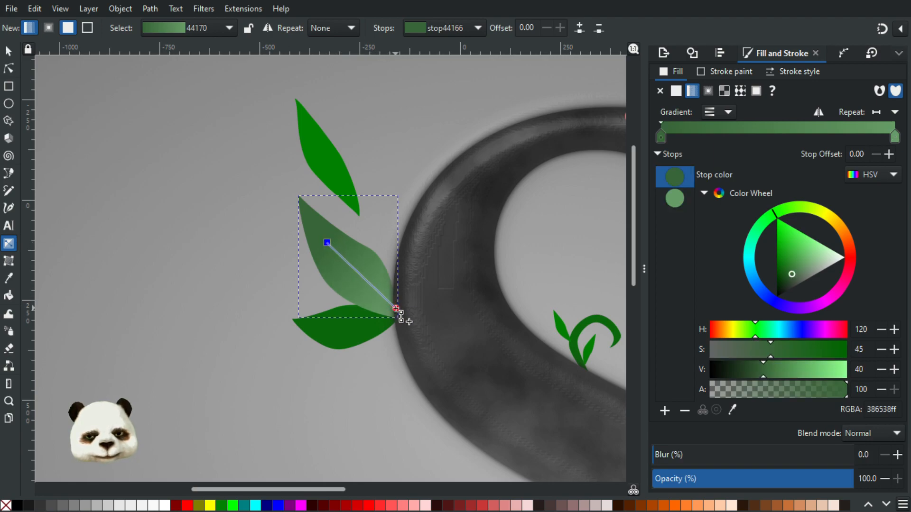
left_click(395, 308)
left_click(8, 50)
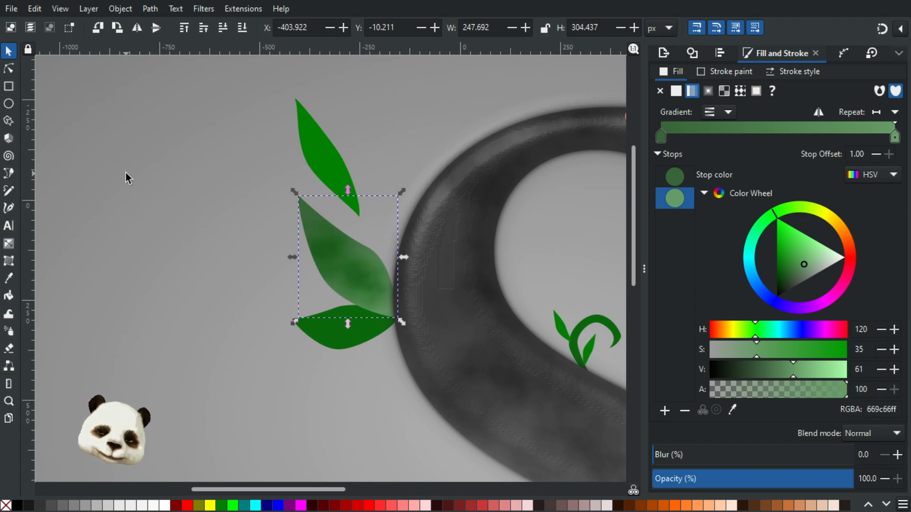
Step: Examine the textured gradient leaf within the whole artwork and close up beside the letter's upper curve
scroll(138, 256, "down", 4)
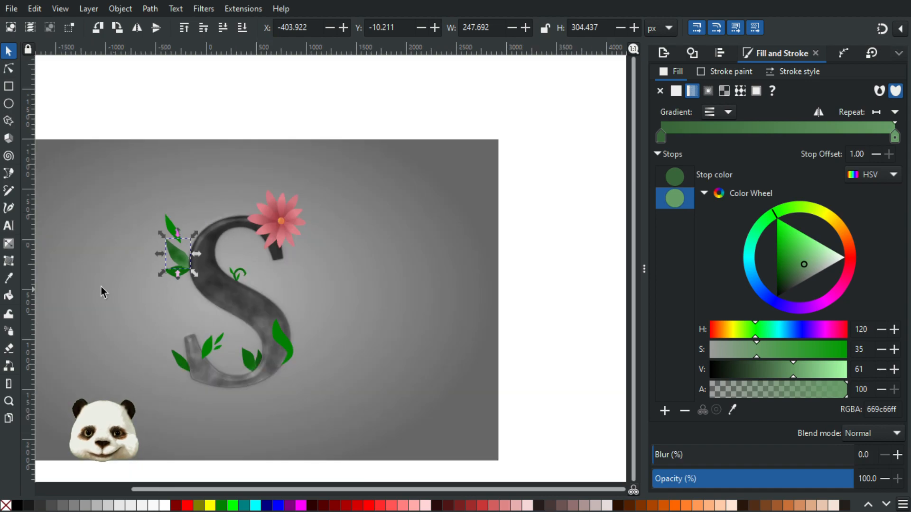
left_click(513, 326)
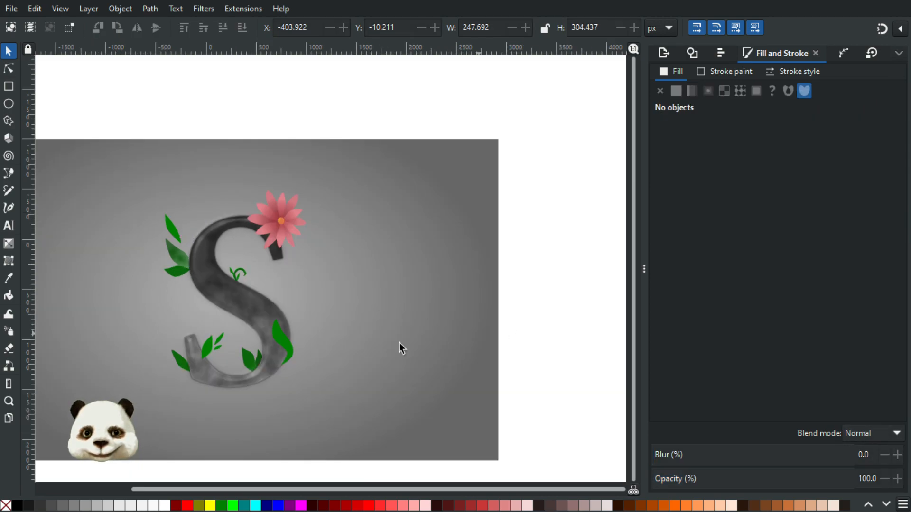
scroll(399, 343, "down", 2)
scroll(230, 343, "up", 1)
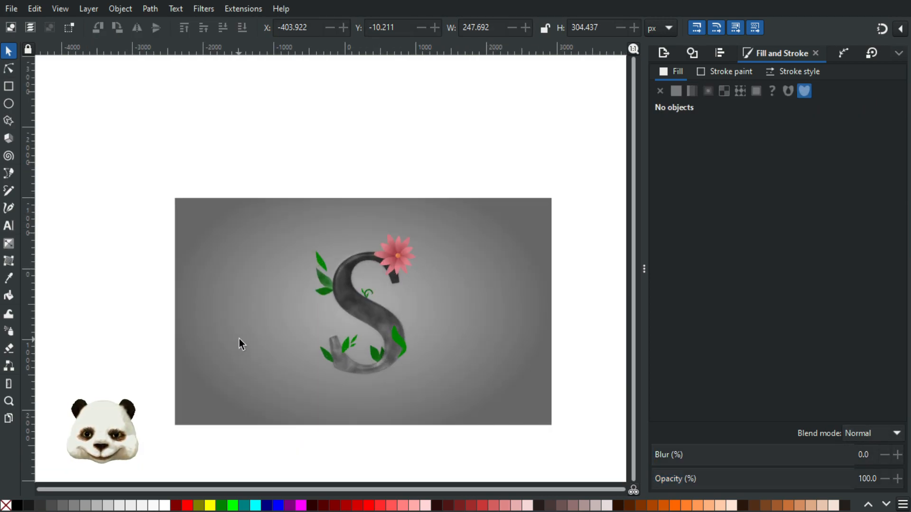
scroll(295, 308, "up", 2)
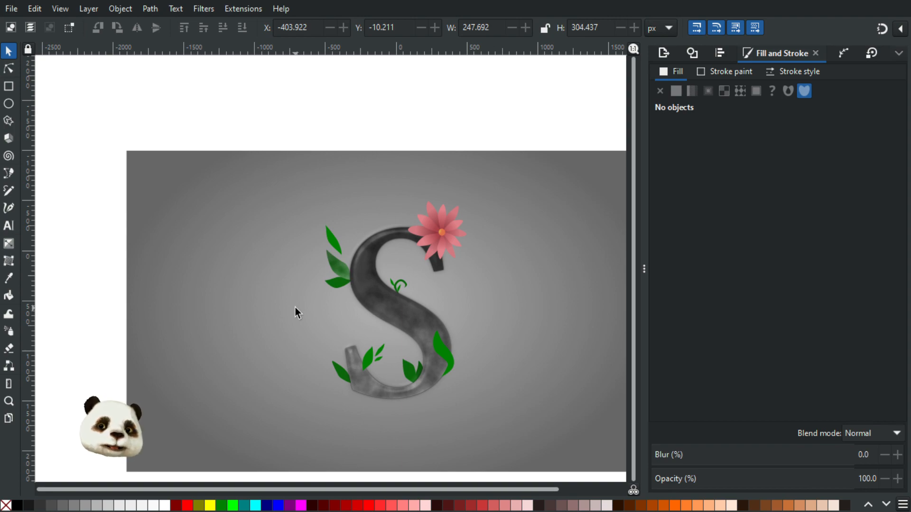
scroll(295, 308, "up", 1)
scroll(366, 252, "up", 2)
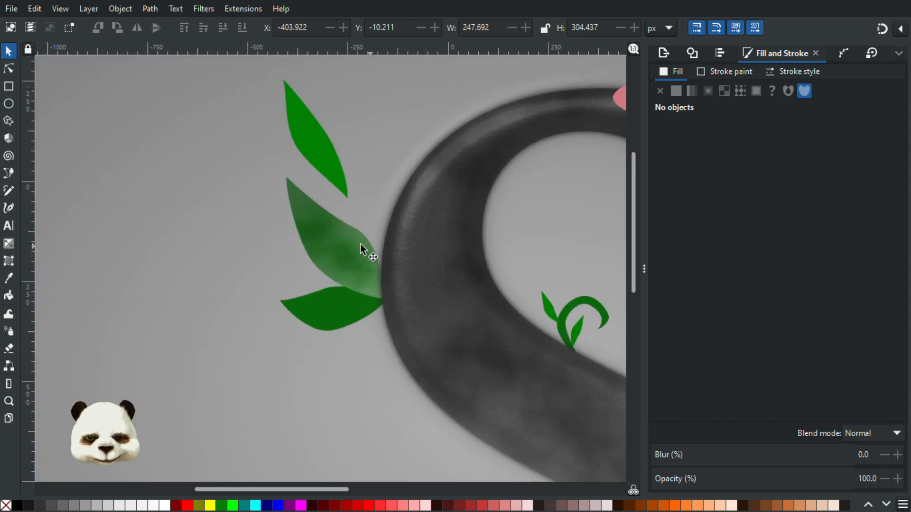
Step: Try pulling the larger leaf's layers apart towards the letter, undo the move, and leave the gradient leaf selected
left_click_drag(314, 255, 416, 244)
key("Escape")
key("Escape")
left_click(348, 257)
left_click(314, 248)
key("ctrl+z")
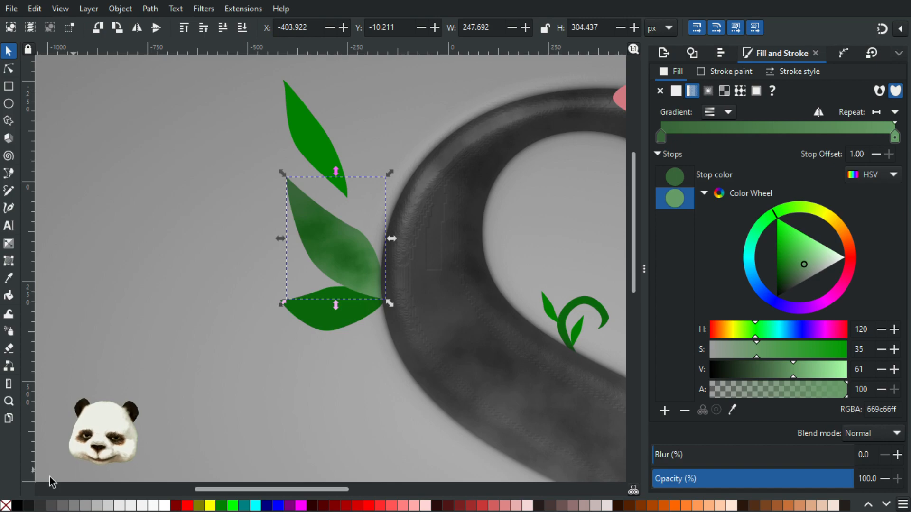
Step: Give the gradient leaf a dark green 005800 outline with a width of 10 px
left_click(222, 505, "shift")
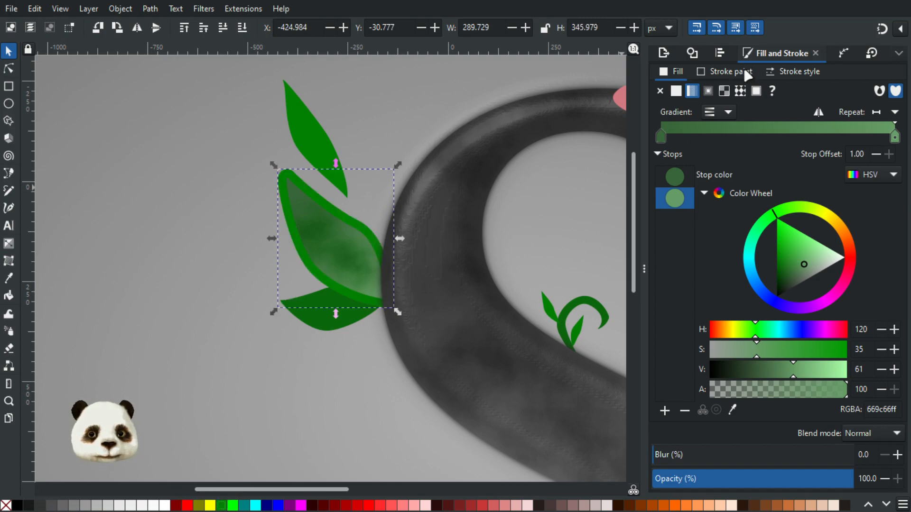
left_click(747, 72)
left_click(780, 72)
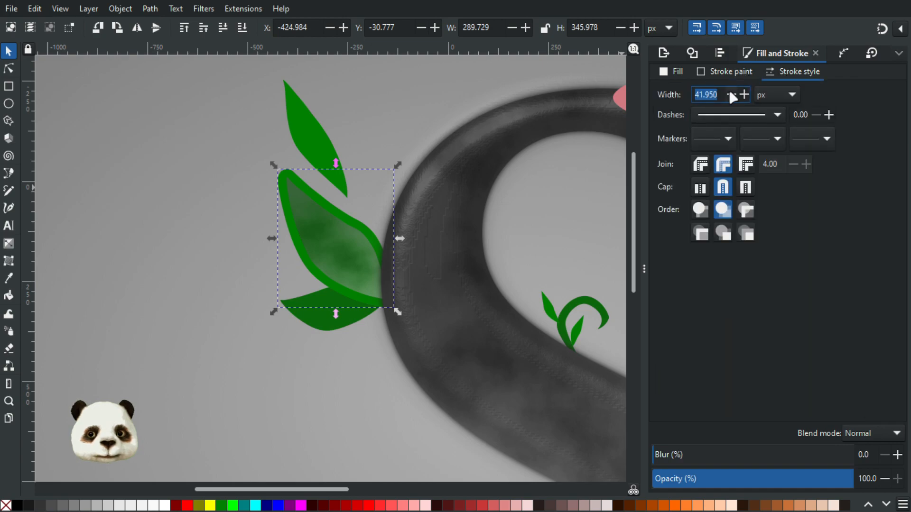
type("10")
key("Return")
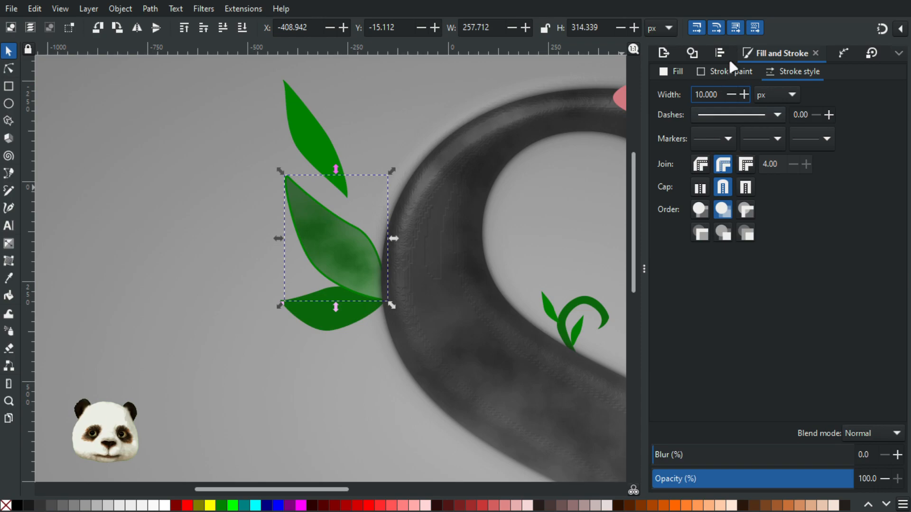
left_click(722, 71)
mouse_move(737, 368)
left_mouse_down()
mouse_move(721, 372)
mouse_move(731, 372)
left_mouse_up()
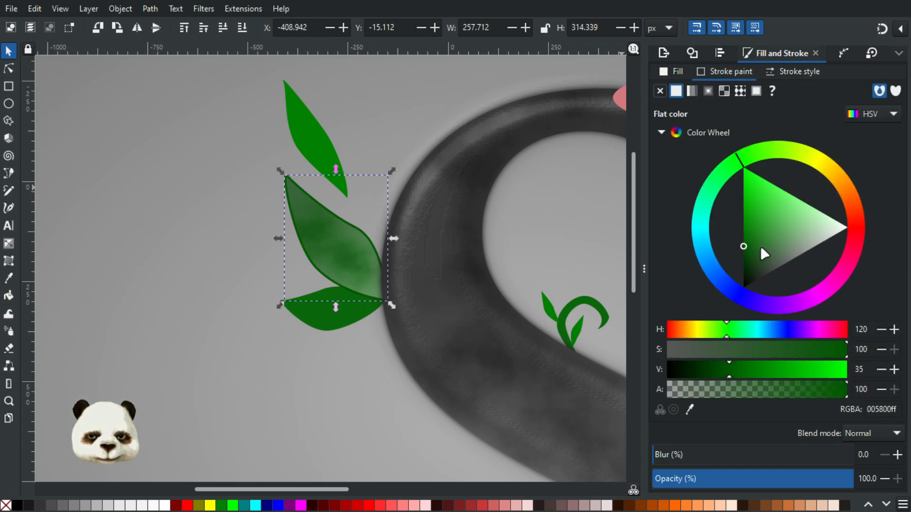
Step: Thin the leaf's outline, trying widths of 5 px and 2 px before settling on 3 px
left_click(787, 76)
type("5")
key("Return")
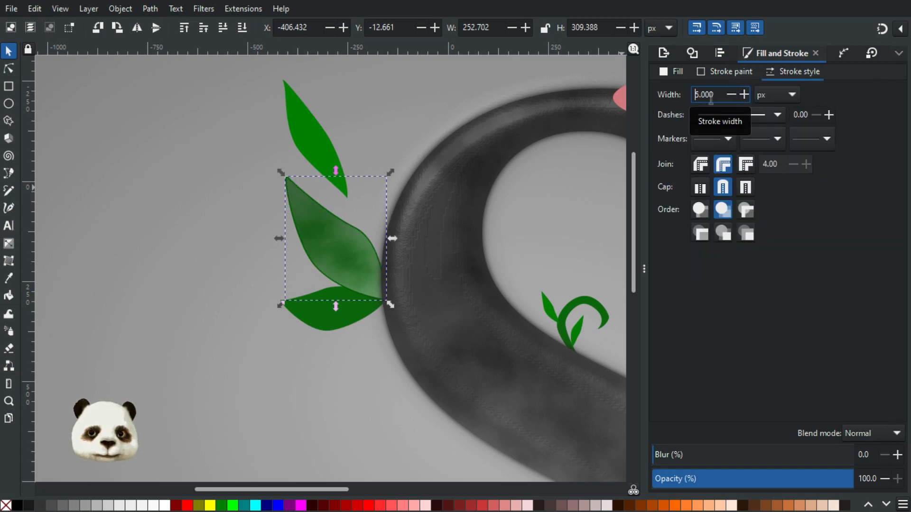
left_click_drag(720, 96, 666, 95)
type("2")
key("Return")
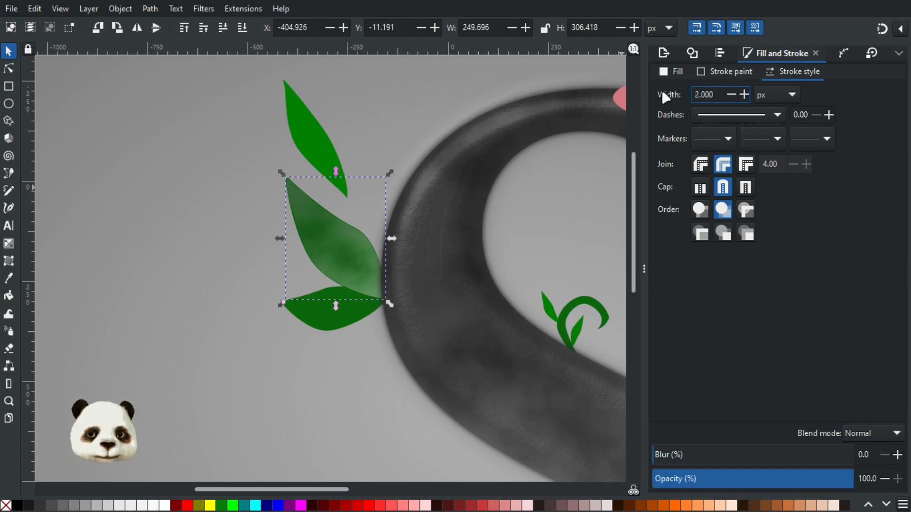
key("Delete")
type("3")
key("Return")
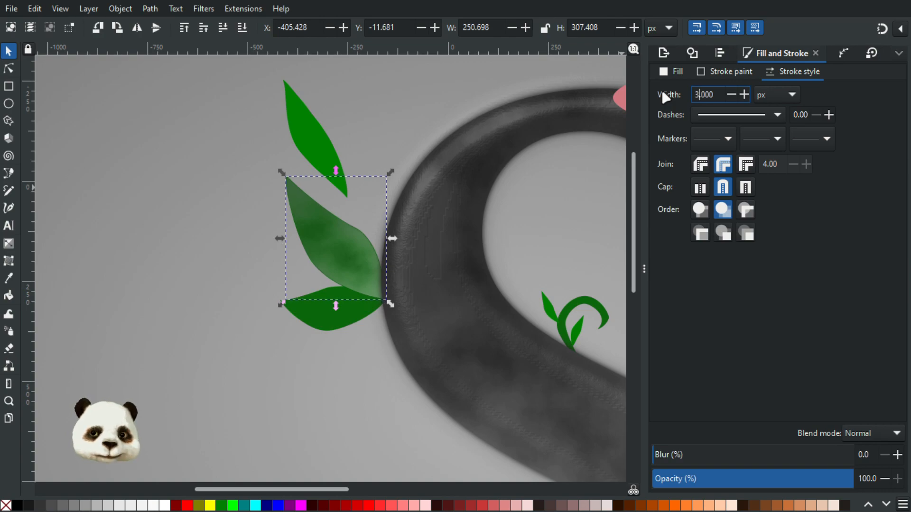
Step: Recolour the leaf's outline to muted dark green 1e481e, keeping the gradient fill
left_click(727, 72)
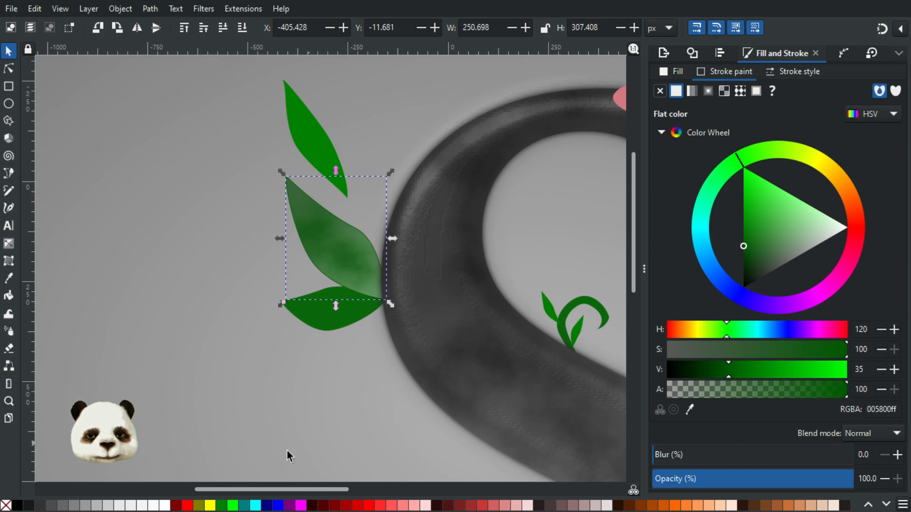
left_click(222, 506)
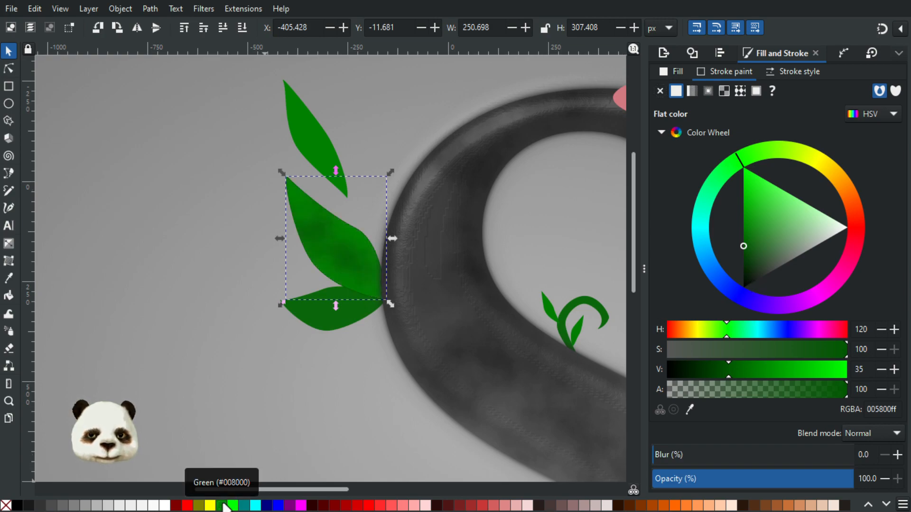
left_click(223, 506)
left_click(223, 507)
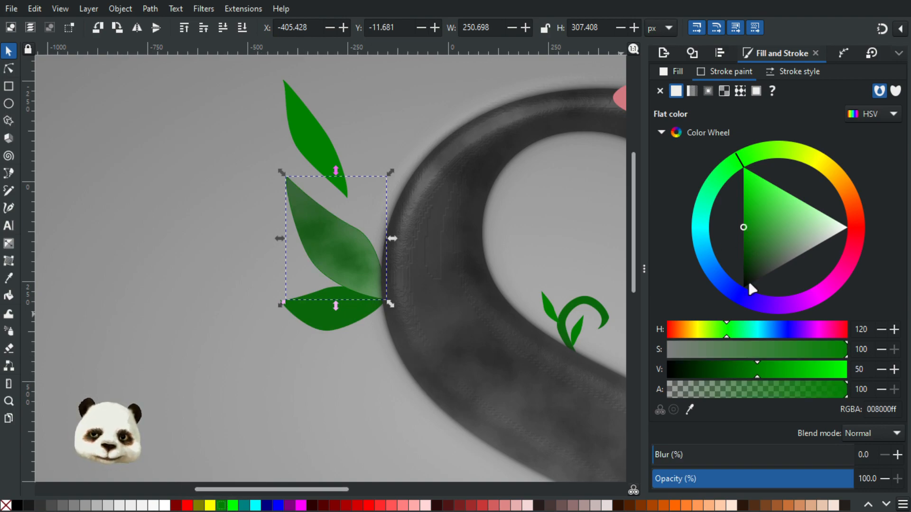
left_click_drag(734, 369, 727, 369)
left_click_drag(796, 349, 772, 352)
left_click_drag(723, 373, 718, 373)
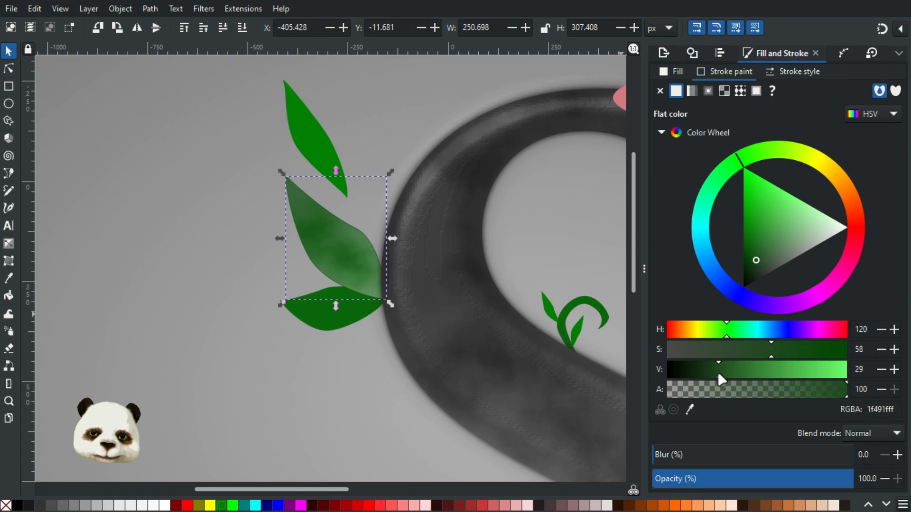
Step: Examine the outlined leaf within the whole artwork and compare it with the other leaves
left_click(292, 384)
scroll(294, 382, "down", 4)
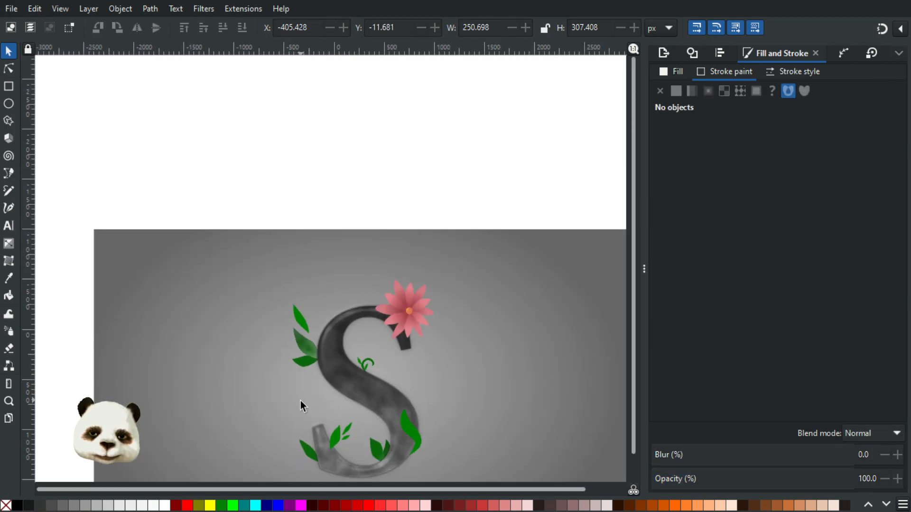
scroll(301, 401, "down", 1)
scroll(300, 414, "up", 1)
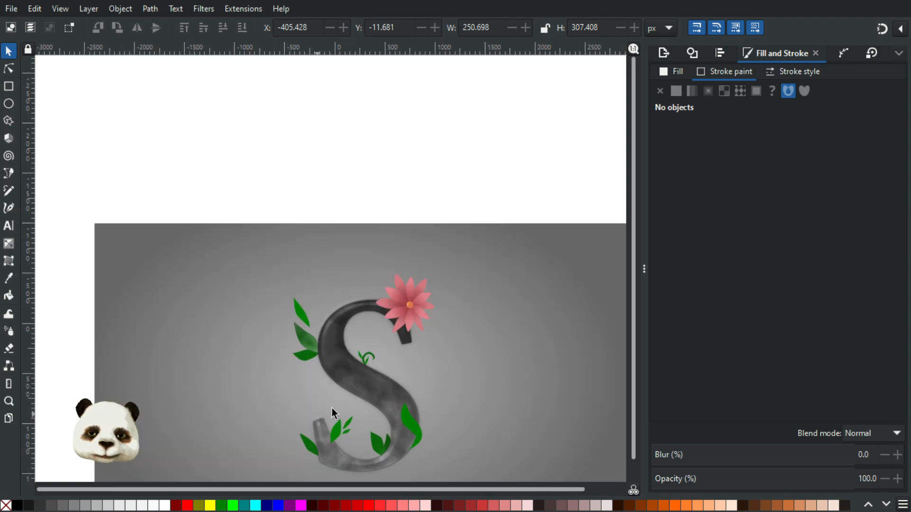
scroll(339, 395, "down", 4)
scroll(353, 340, "down", 1)
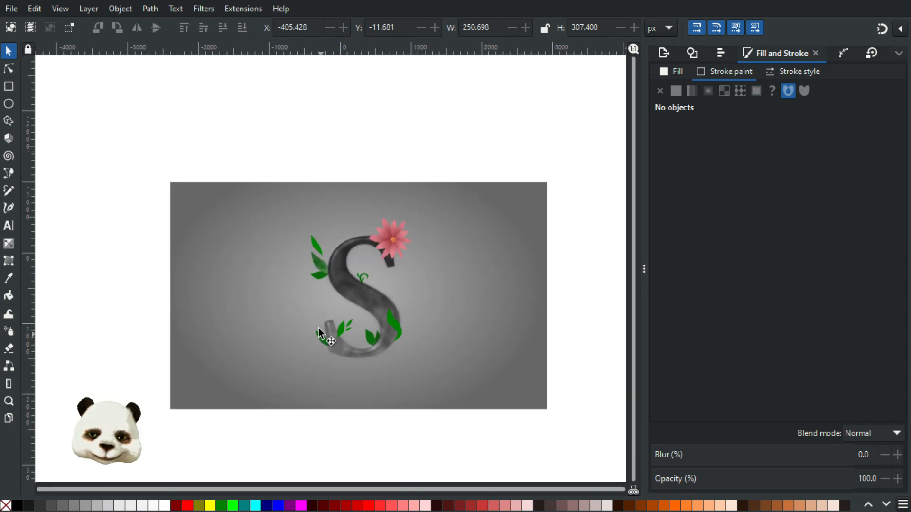
scroll(325, 332, "up", 3)
scroll(349, 227, "up", 1)
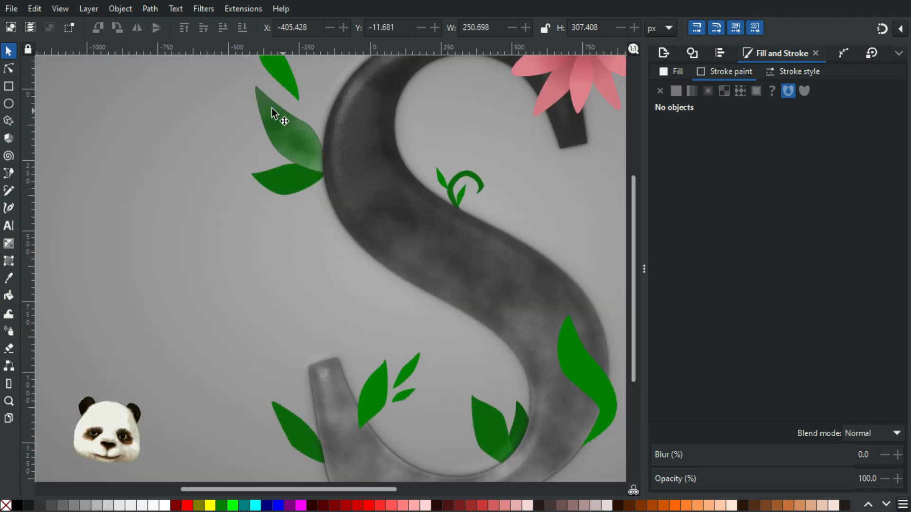
Step: Select the gradient stop at the leaf's base and set its colour to green 337a33
left_click(290, 135)
key("Delete")
left_click(290, 135)
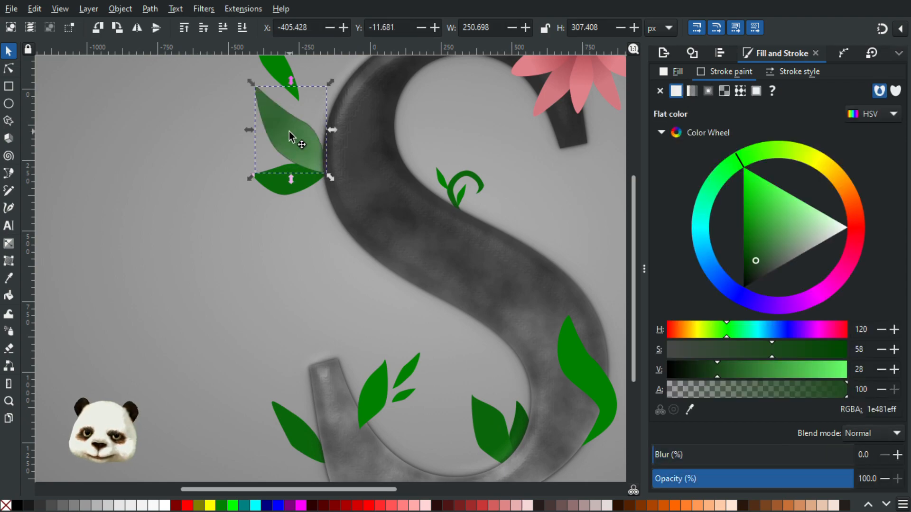
left_click(9, 69)
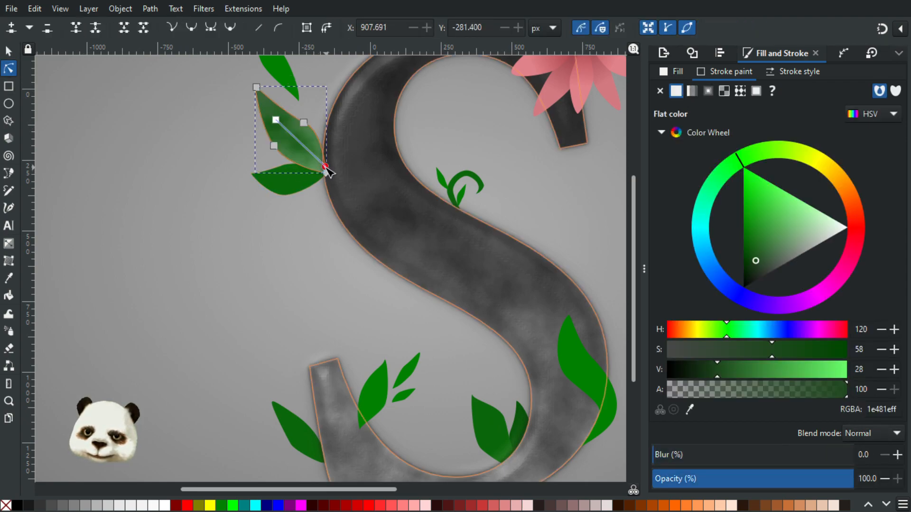
mouse_move(728, 371)
left_mouse_down()
mouse_move(716, 371)
mouse_move(753, 369)
left_mouse_up()
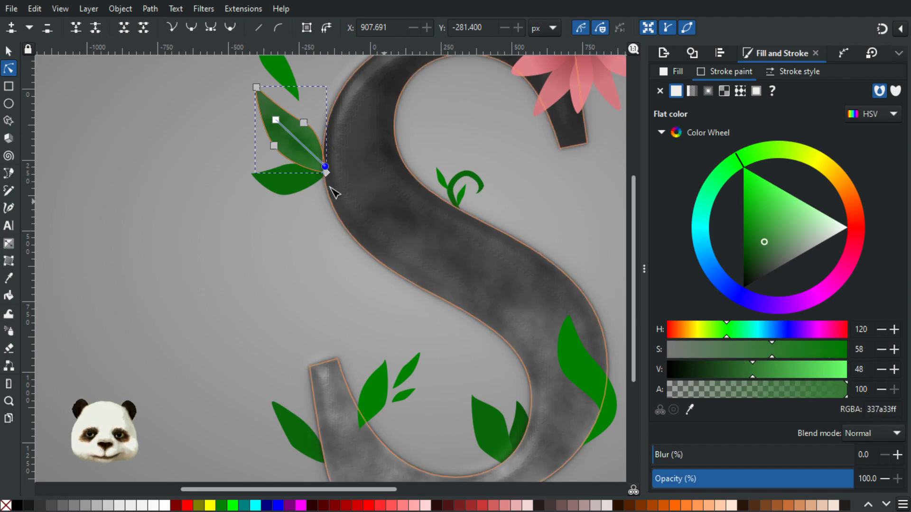
Step: Examine the recoloured leaf against the letter and the leaf below it, both close up and in the whole artwork
left_click(280, 239)
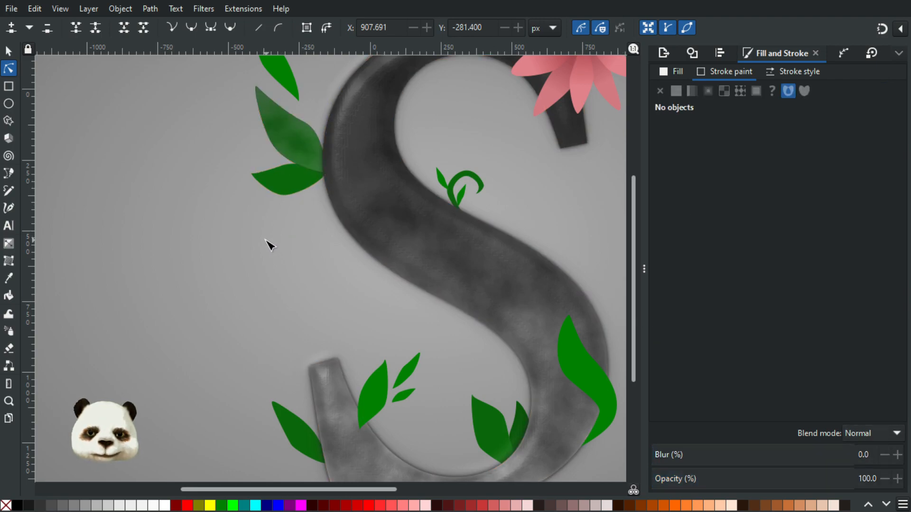
scroll(256, 251, "down", 3)
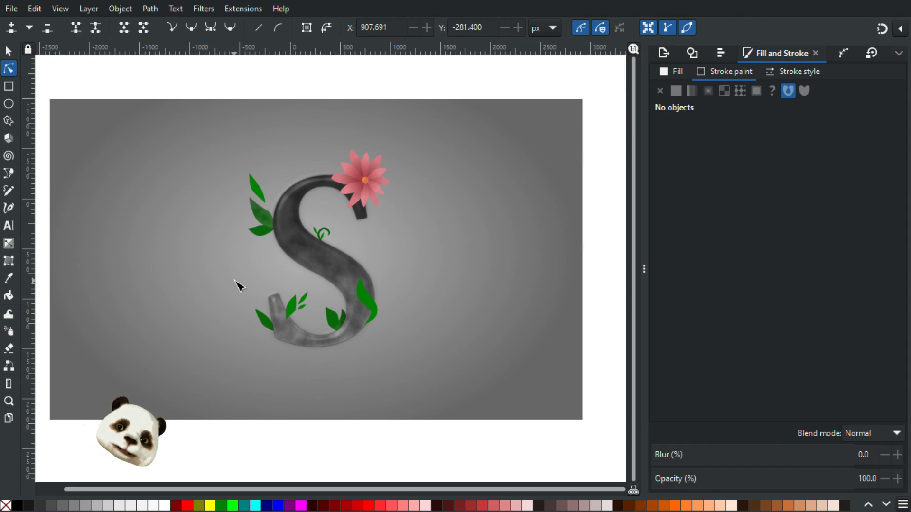
left_click(262, 232)
scroll(220, 244, "up", 4)
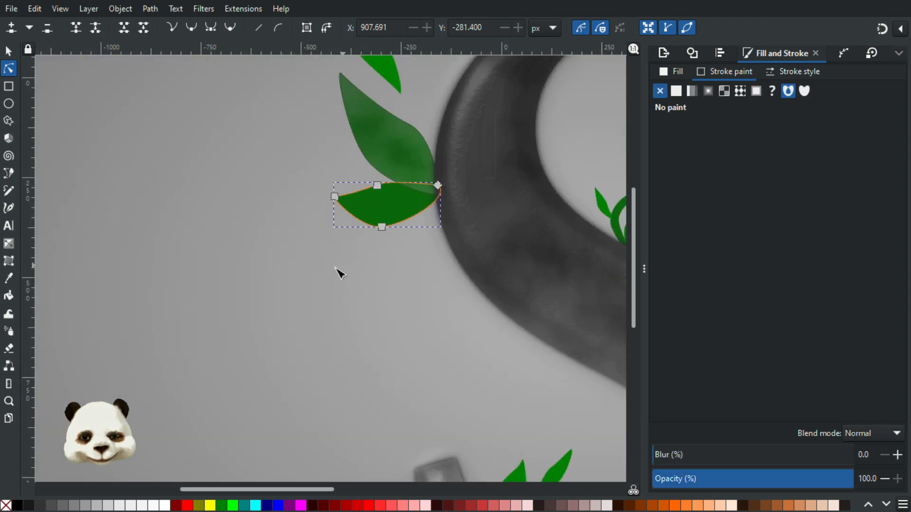
left_click_drag(335, 268, 280, 302)
scroll(366, 153, "up", 3)
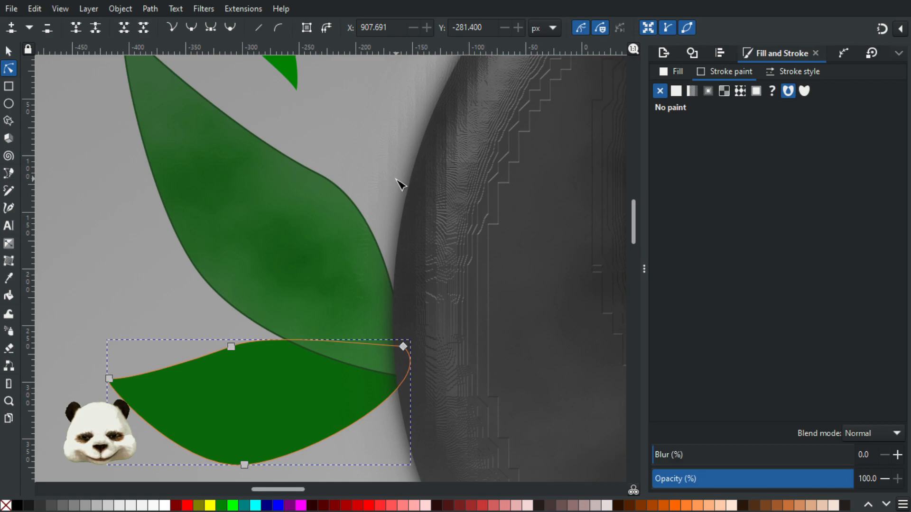
scroll(382, 188, "down", 4)
scroll(361, 237, "down", 2)
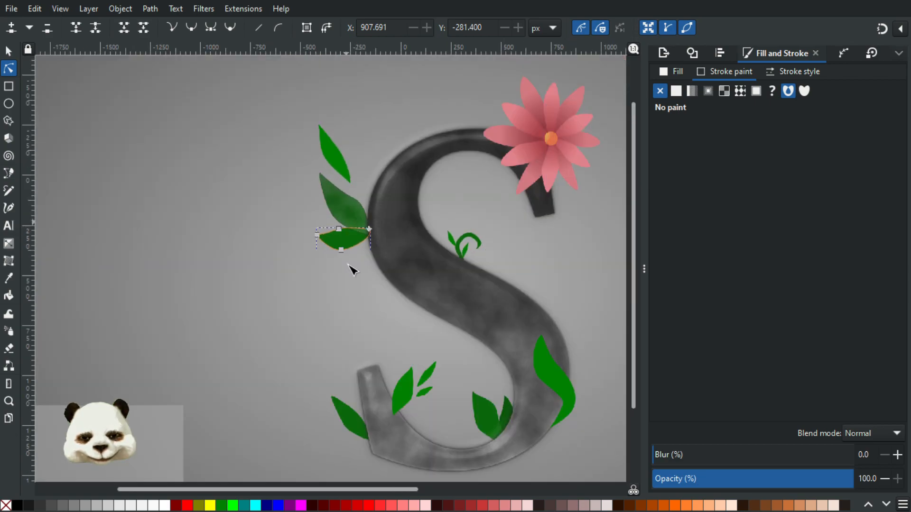
left_click(309, 319)
scroll(285, 312, "down", 2)
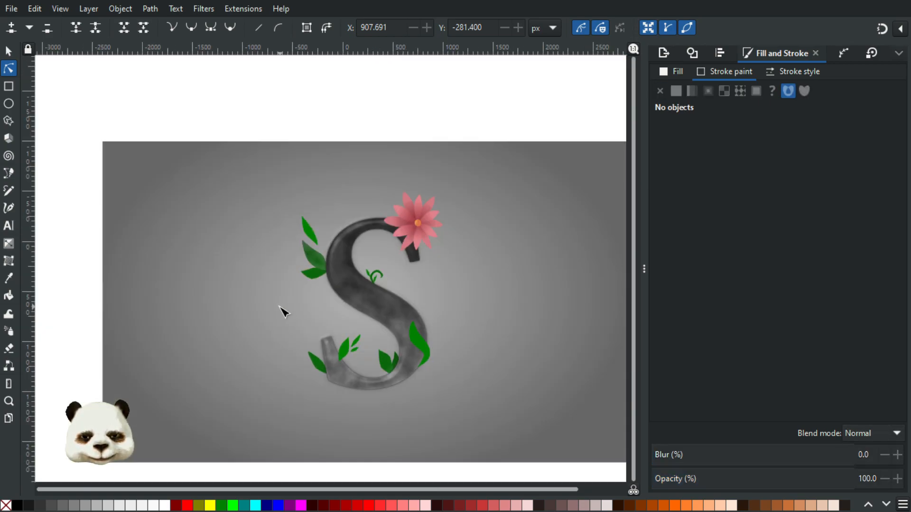
scroll(280, 311, "up", 2)
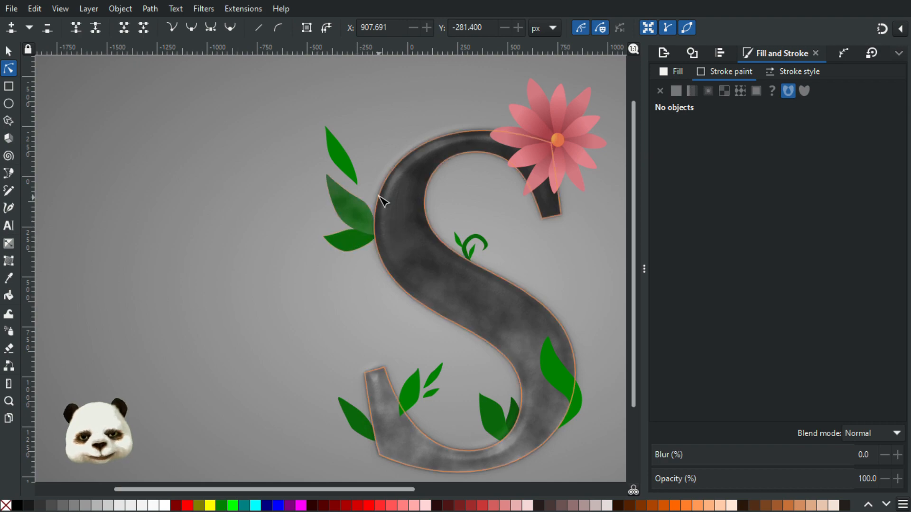
scroll(391, 239, "up", 2)
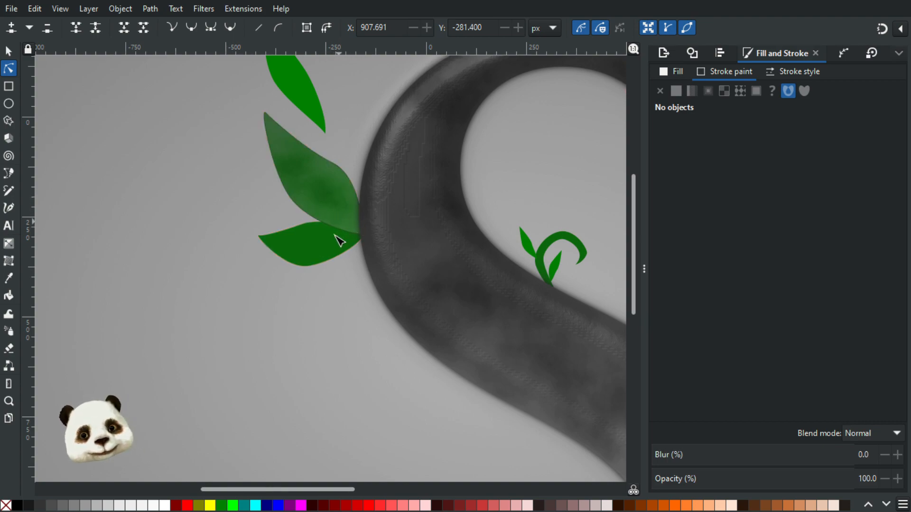
Step: Raise the lower plain green leaf above the textured leaf beside the letter's upper curve
scroll(284, 264, "up", 2)
left_click(365, 236)
key("s")
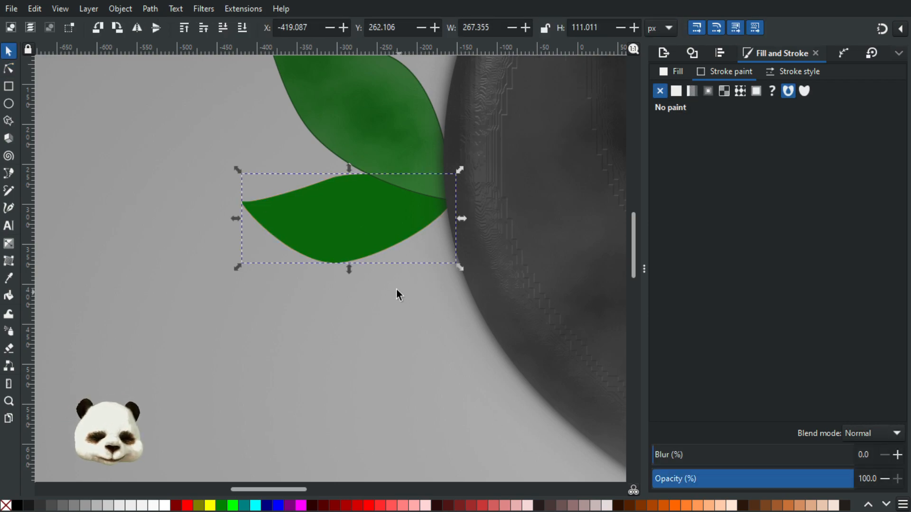
key("Page_Up")
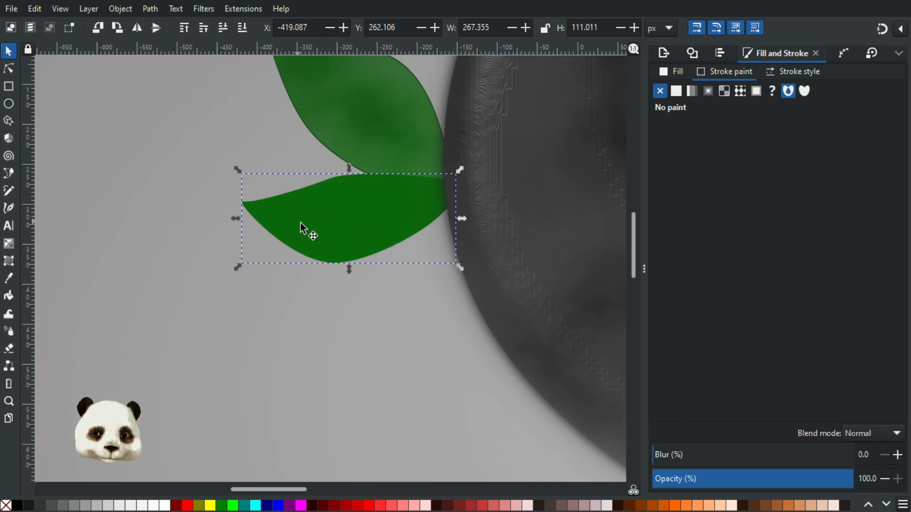
Step: Try moving the lower leaf, undo the move, and group the leaf
left_click_drag(310, 228, 403, 285)
left_click(310, 211, "shift")
key("ctrl+z")
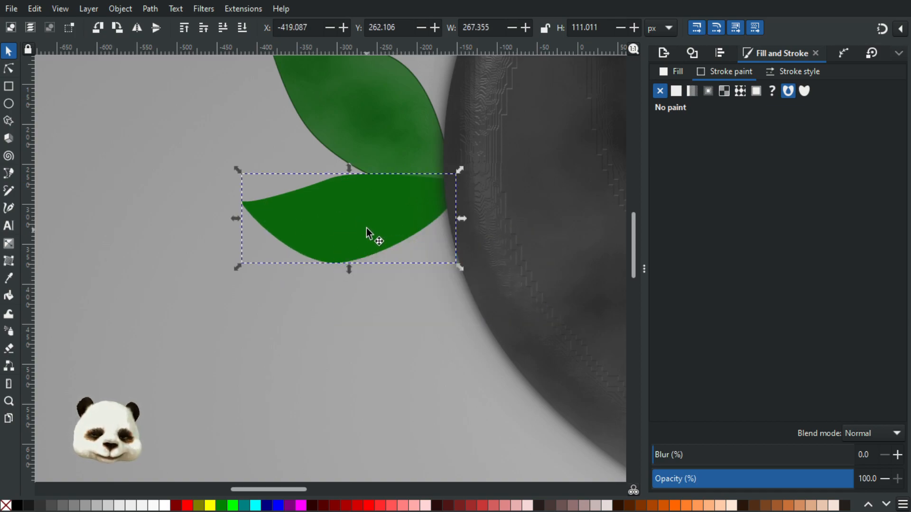
key("ctrl+g")
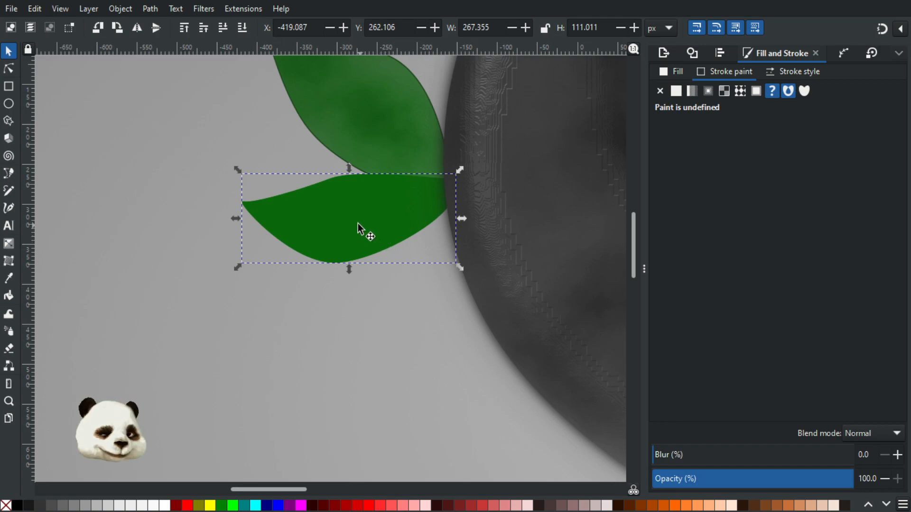
Step: Try pulling the grouped lower leaf up towards the textured leaf, undo the move, and select the leaf itself
left_click(372, 280)
left_click(351, 232)
mouse_move(347, 224)
left_mouse_down()
mouse_move(449, 196)
mouse_move(349, 208)
mouse_move(392, 229)
mouse_move(363, 187)
mouse_move(348, 212)
mouse_move(388, 144)
left_mouse_up()
key("ctrl+z")
left_click(359, 212)
double_click(348, 212)
left_click(348, 211)
key("ctrl+z")
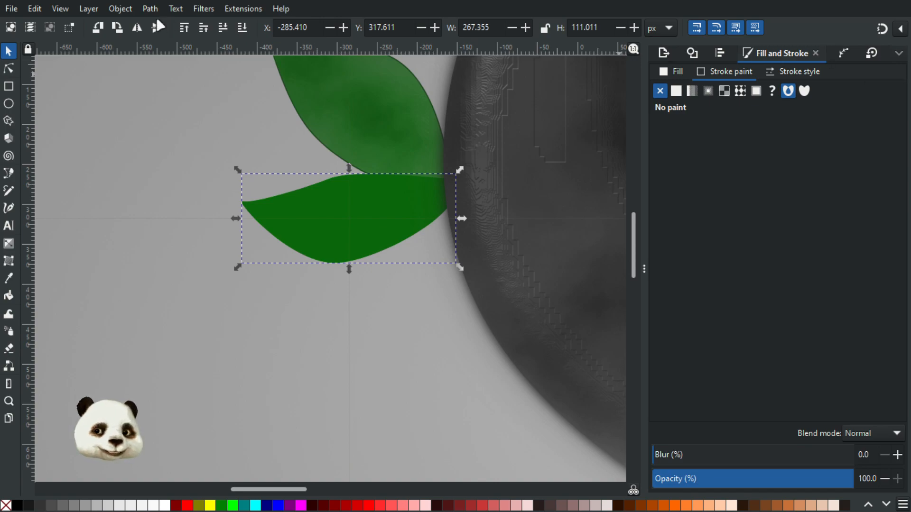
Step: Duplicate the Watercolor filter in the filter editor and apply the copy to the selected lower leaf
left_click(204, 9)
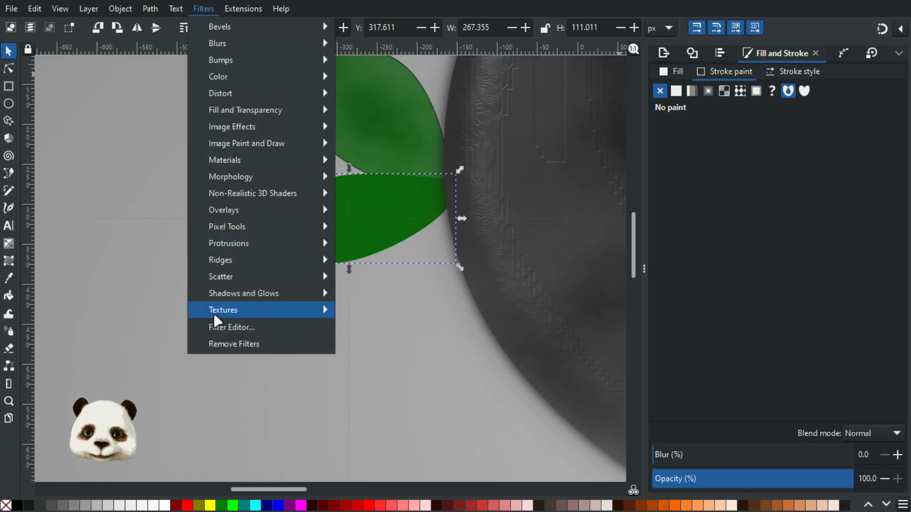
left_click(214, 326)
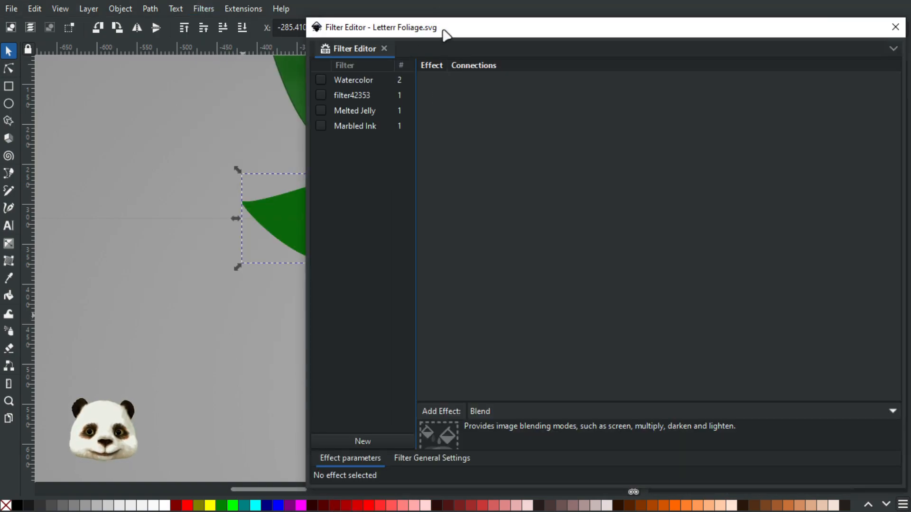
left_click_drag(442, 29, 561, 31)
right_click(482, 87)
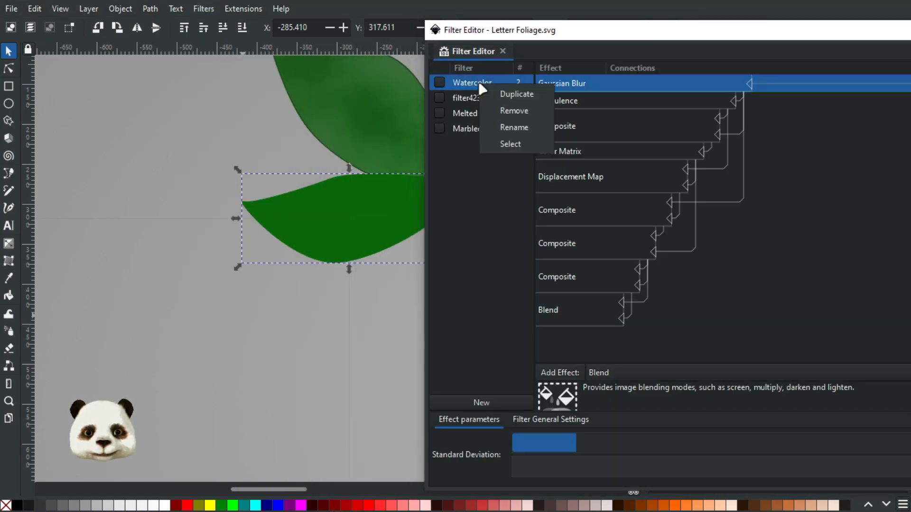
left_click(503, 94)
left_click(440, 83)
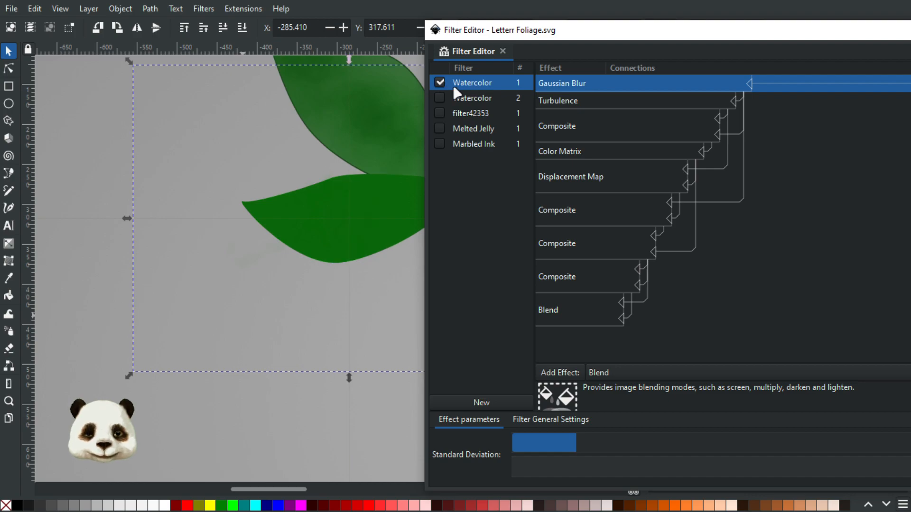
Step: Close the filter editor and set the blur of the selected lower leaf to 41.1%
left_click(907, 29)
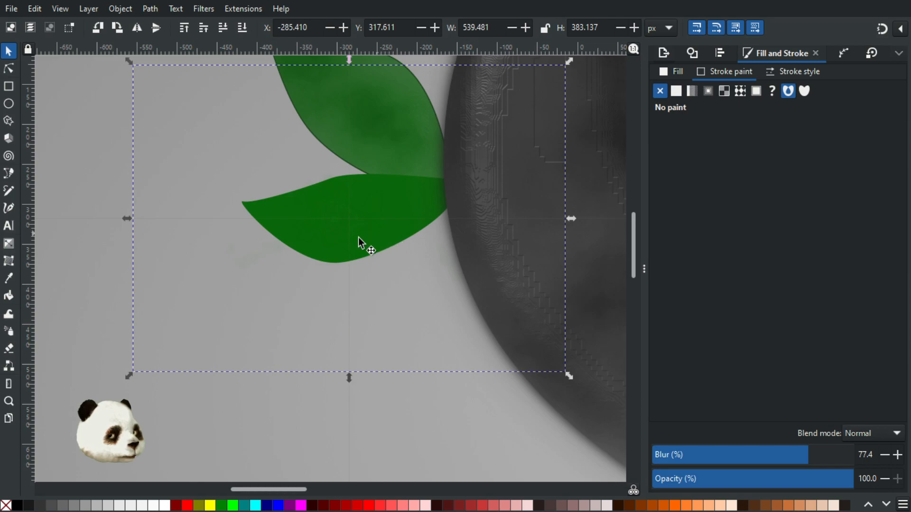
scroll(333, 231, "down", 3)
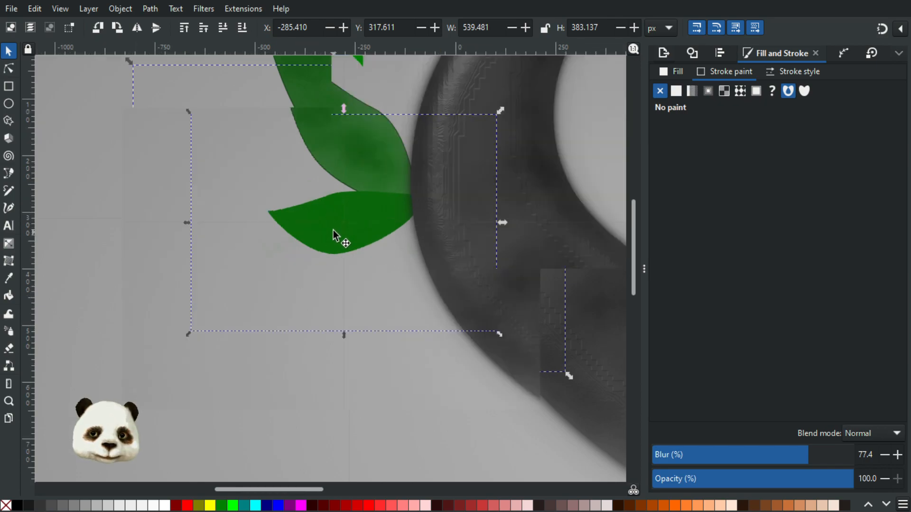
scroll(334, 227, "up", 2)
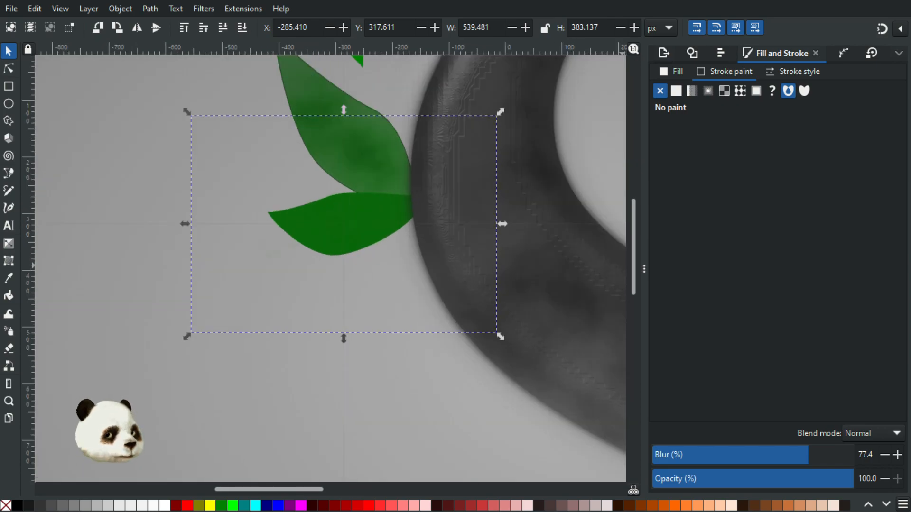
key("ctrl+z")
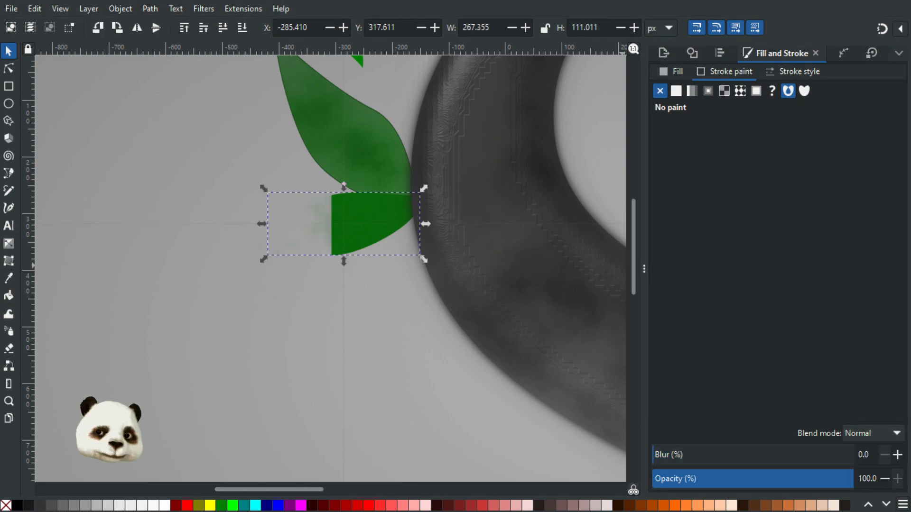
key("ctrl+shift+z")
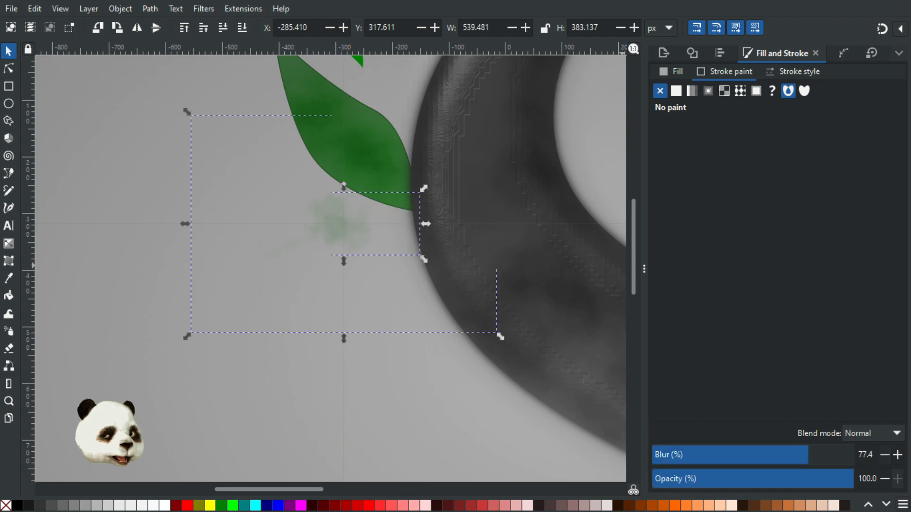
left_click(720, 457)
left_click_drag(721, 457, 735, 457)
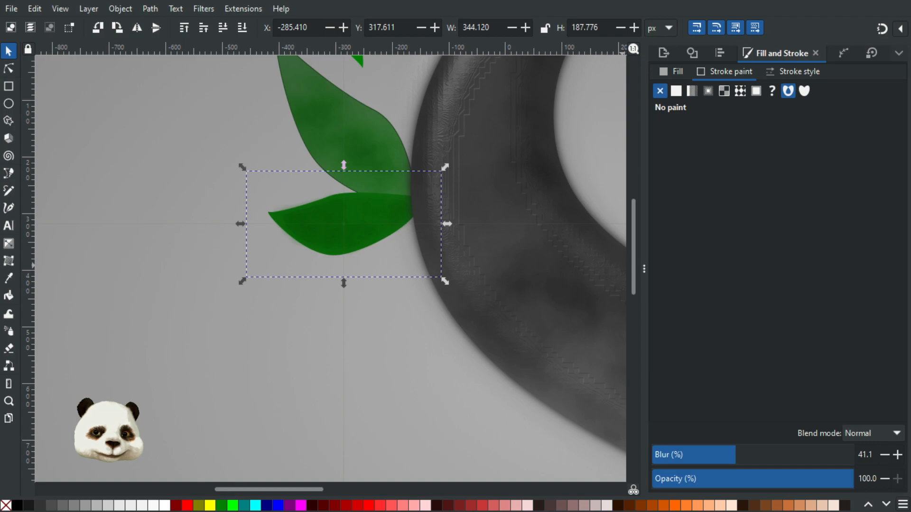
Step: Lower the lower leaf's group beneath the textured leaf beside the letter's upper curve
left_click(172, 135)
left_click(339, 216)
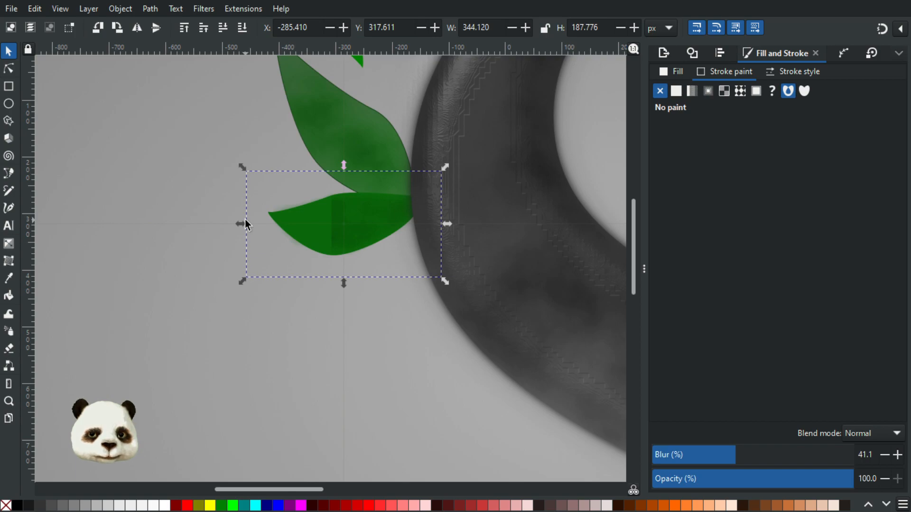
left_click(162, 120)
left_click(292, 229)
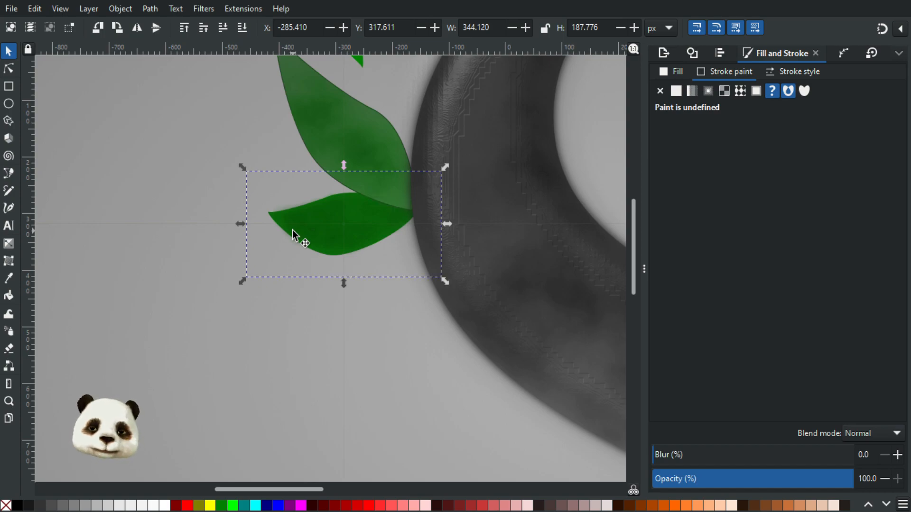
Step: Select the watercolor leaf inside the lower leaf's group and show its Watercolor filter's Turbulence settings in the filter editor
scroll(335, 258, "down", 3)
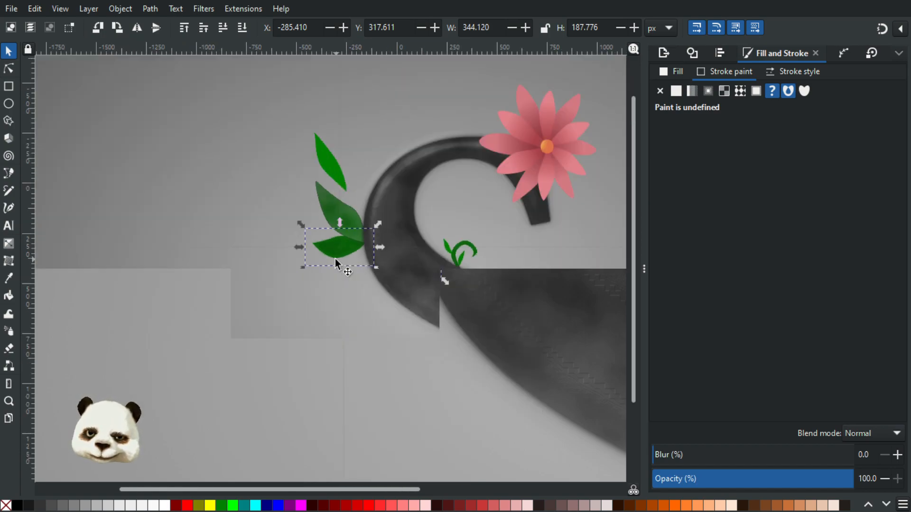
scroll(346, 237, "up", 2)
scroll(369, 287, "down", 3)
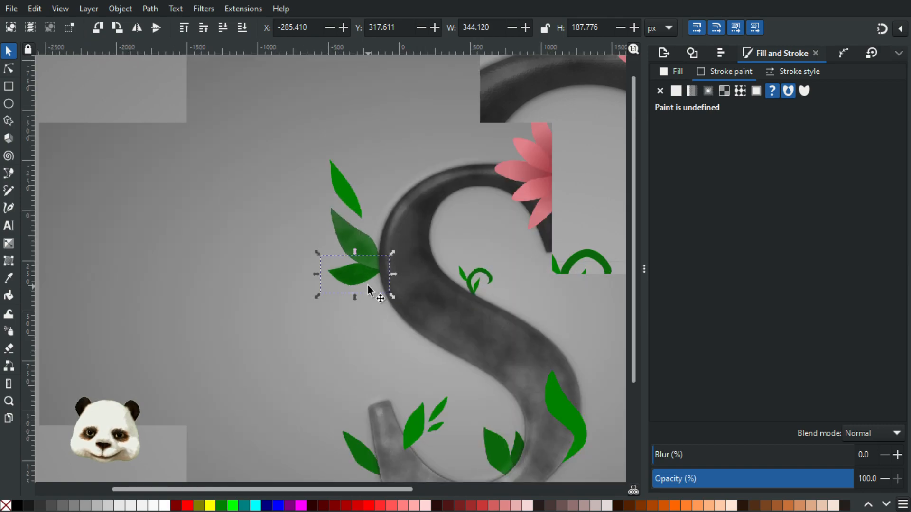
scroll(368, 286, "up", 4)
double_click(349, 246)
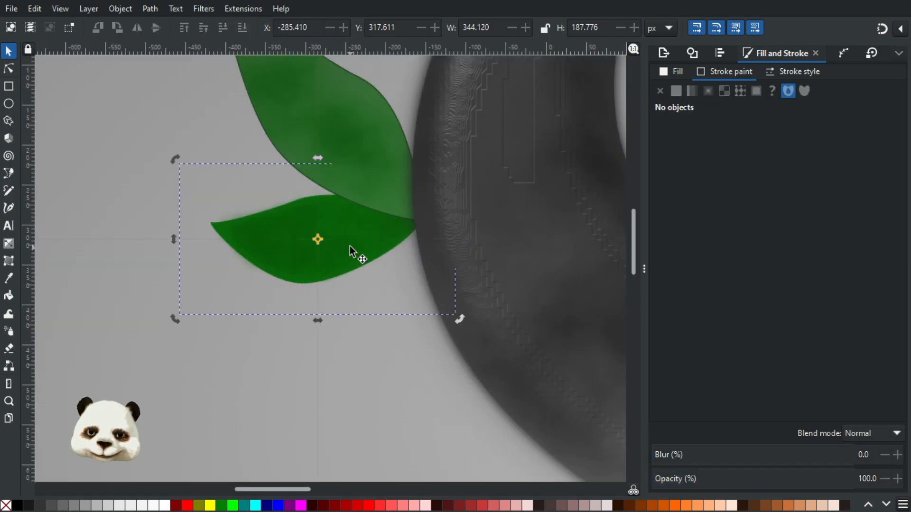
left_click(349, 246)
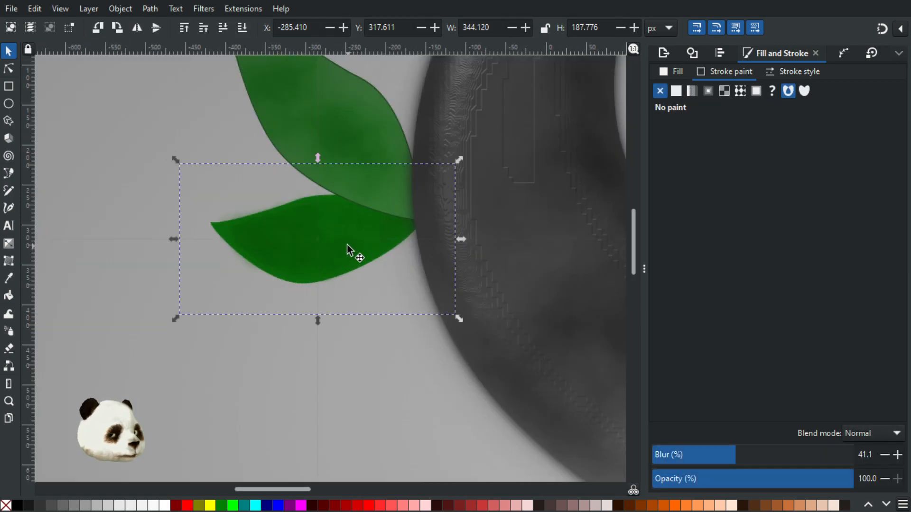
left_click(207, 9)
mouse_move(245, 311)
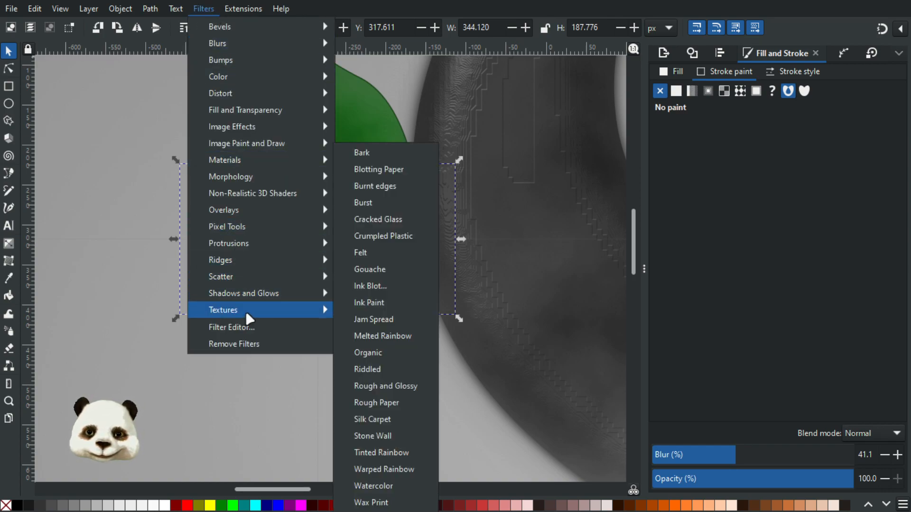
left_click(244, 327)
left_click_drag(522, 34, 740, 15)
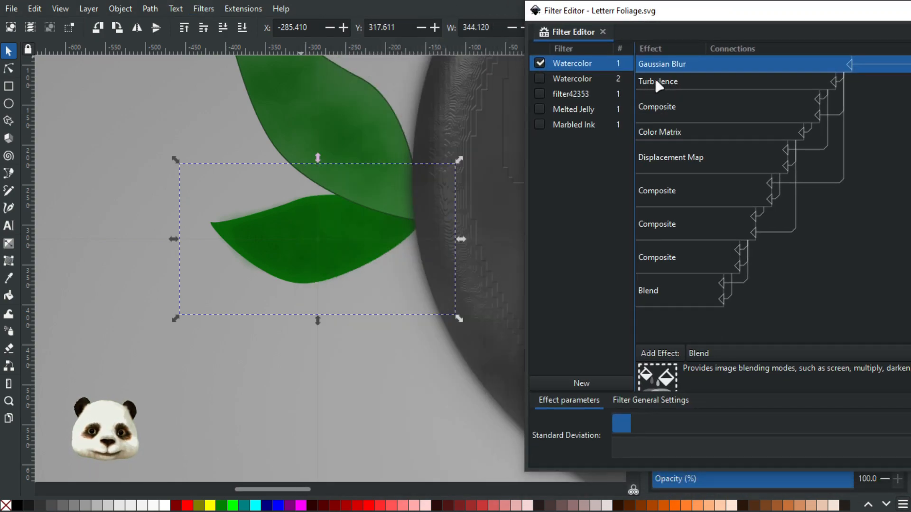
left_click(681, 152)
left_click(659, 106)
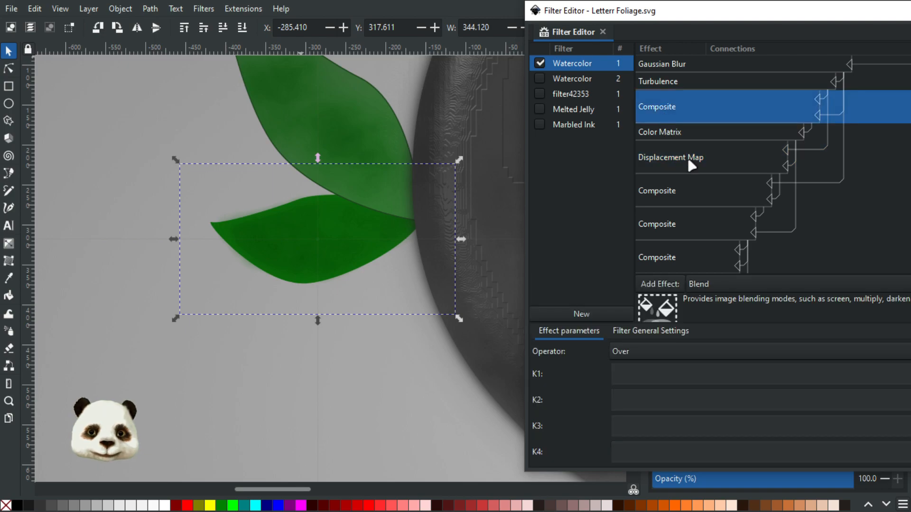
left_click(673, 85)
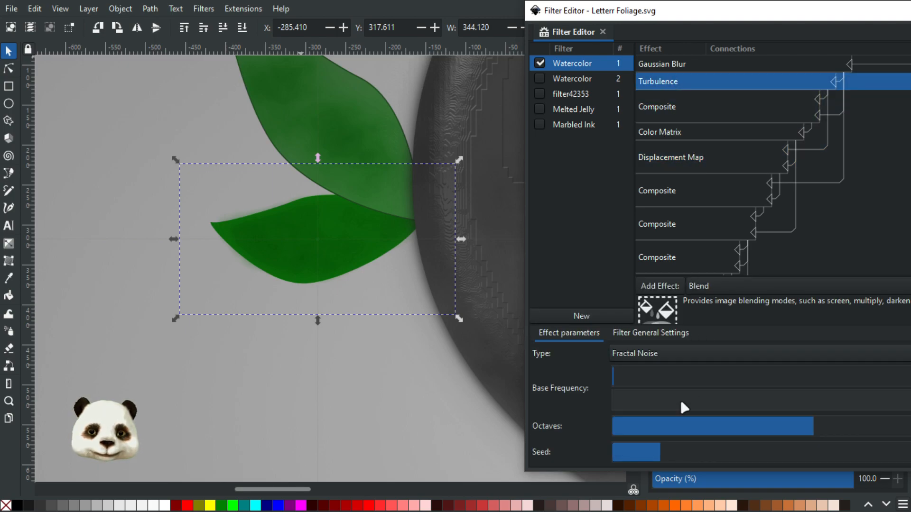
Step: Raise the Turbulence seed slightly to vary the lower leaf's watercolor pattern, then close the filter editor and deselect the leaf
left_click_drag(663, 458, 667, 452)
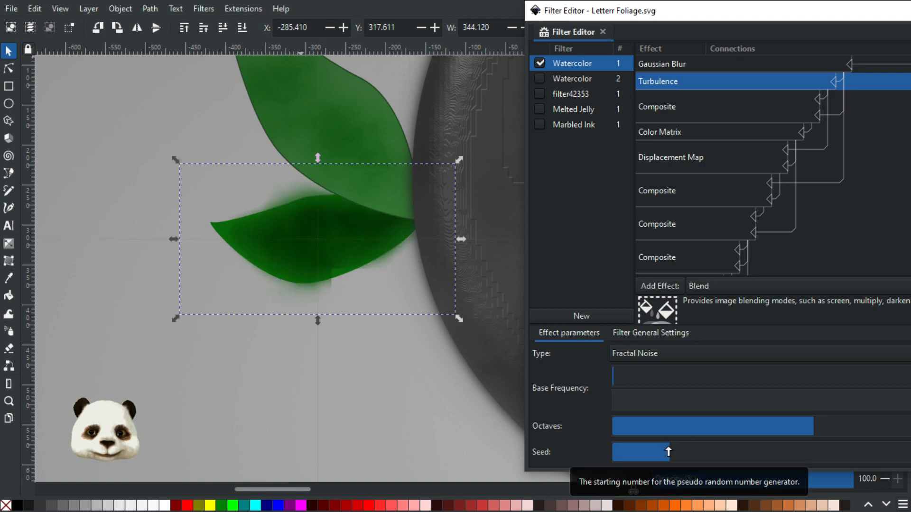
scroll(429, 319, "down", 4)
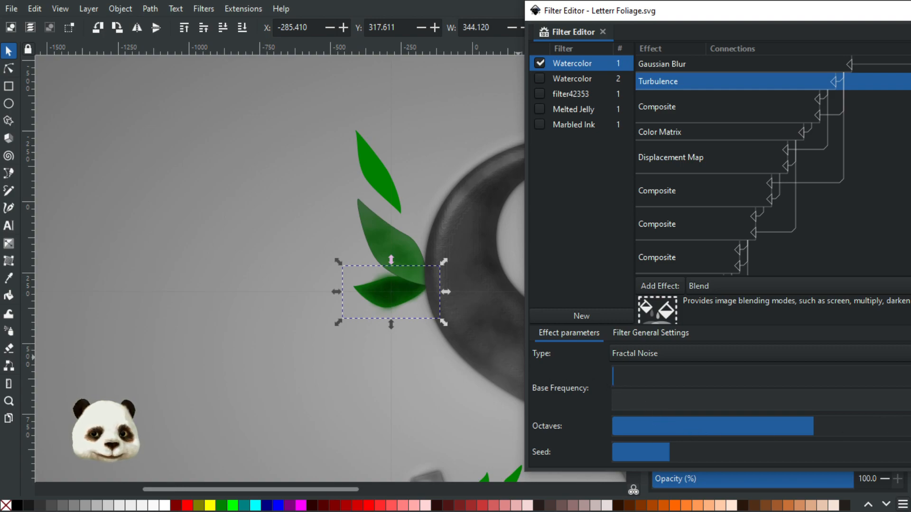
left_click(677, 457)
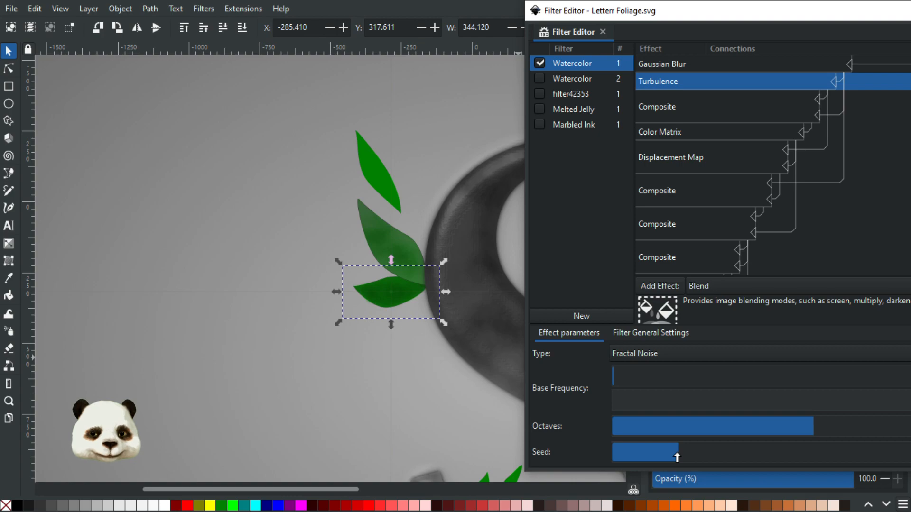
left_click(678, 457)
left_click(681, 457)
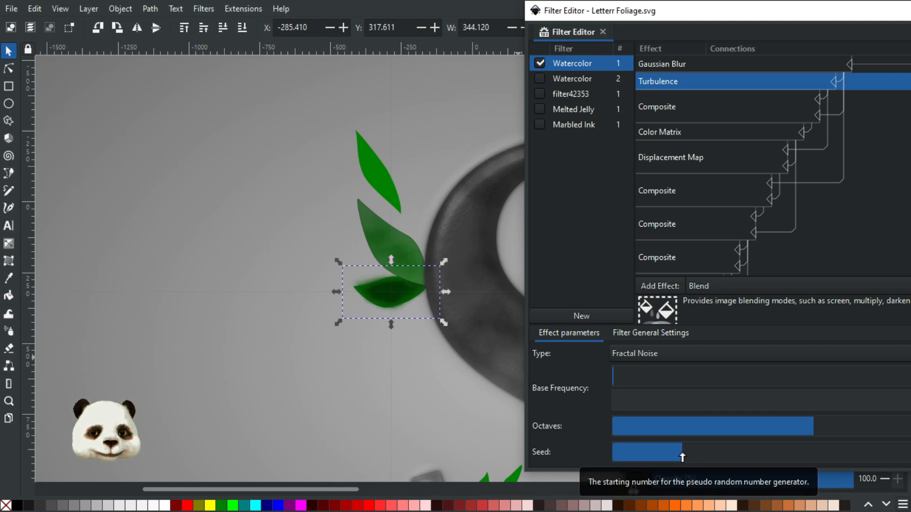
left_click(685, 457)
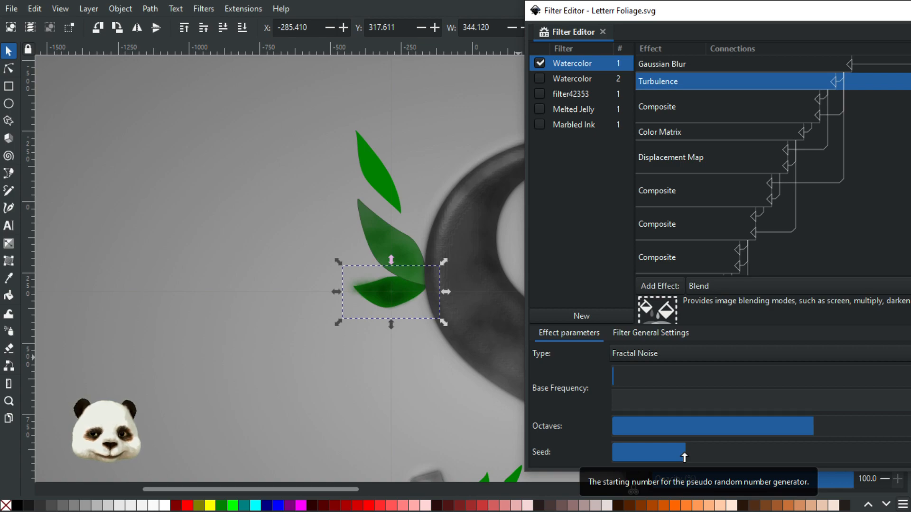
left_click(685, 456)
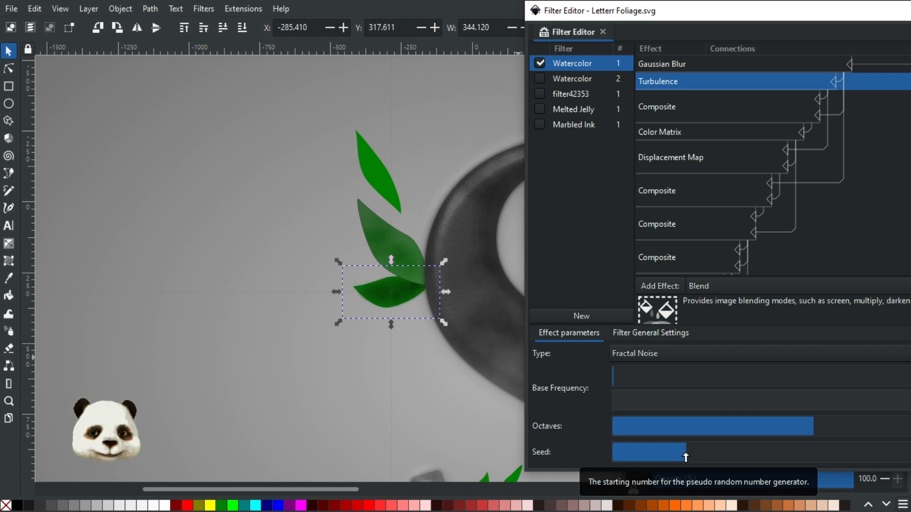
left_click(684, 457)
left_click(685, 457)
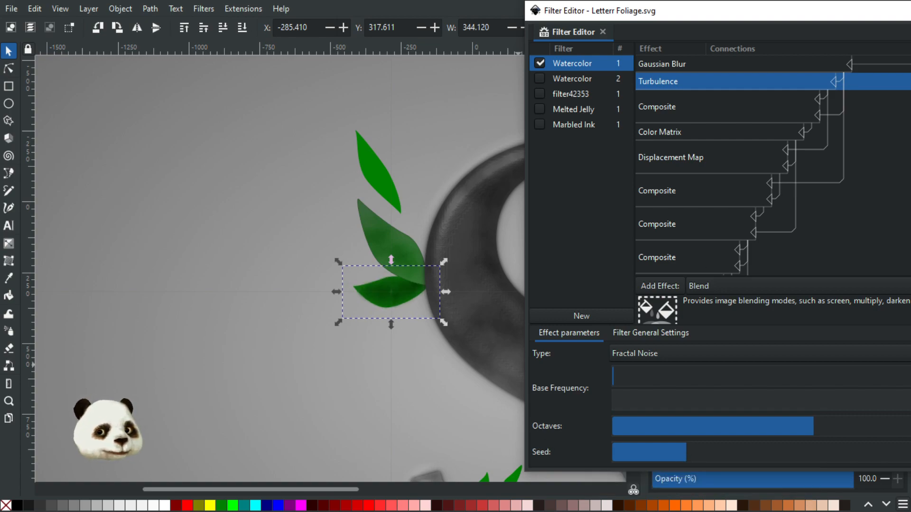
key("alt+F4")
left_click(229, 234)
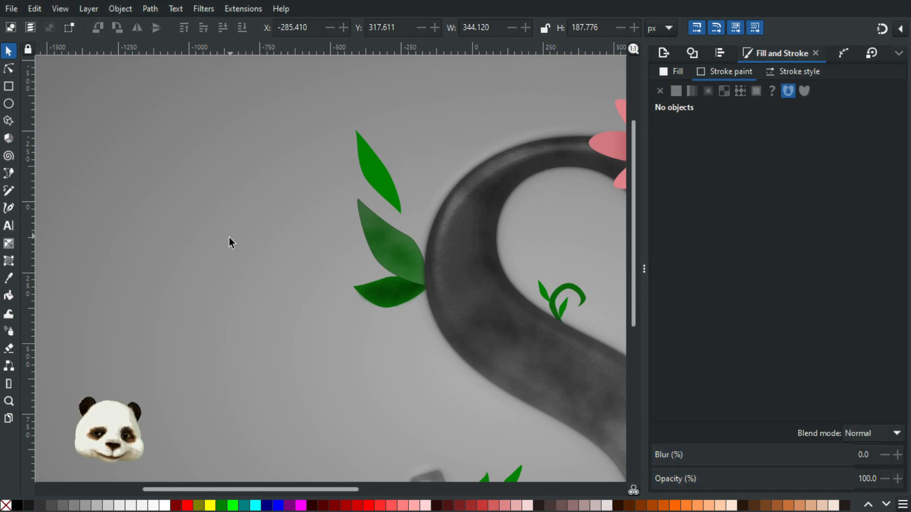
Step: Try moving the blurred watercolor leaf off the plain leaf beneath it, undo the move, and select the plain leaf
scroll(229, 237, "down", 3)
scroll(263, 306, "up", 2)
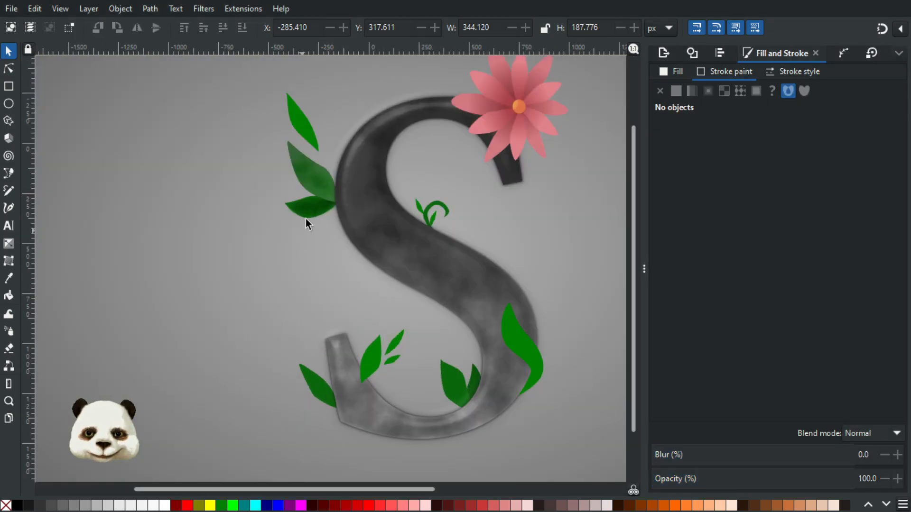
scroll(306, 219, "up", 5)
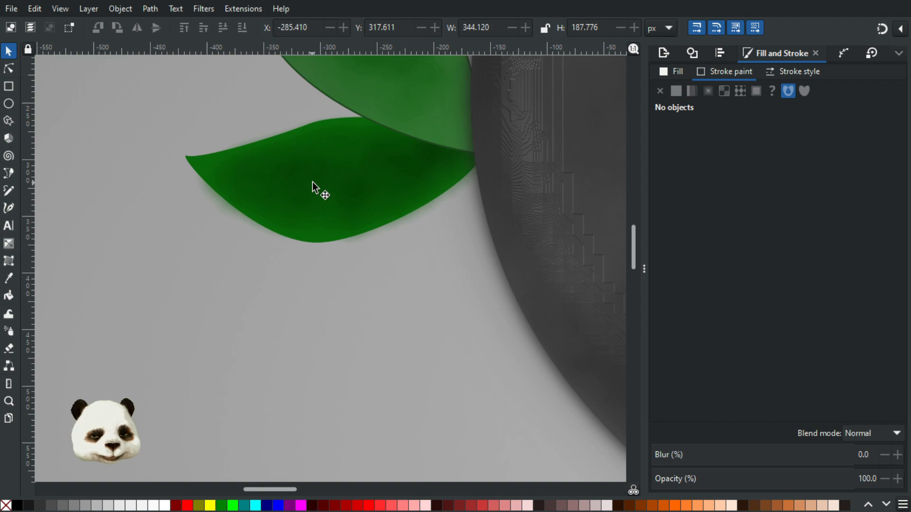
double_click(312, 186)
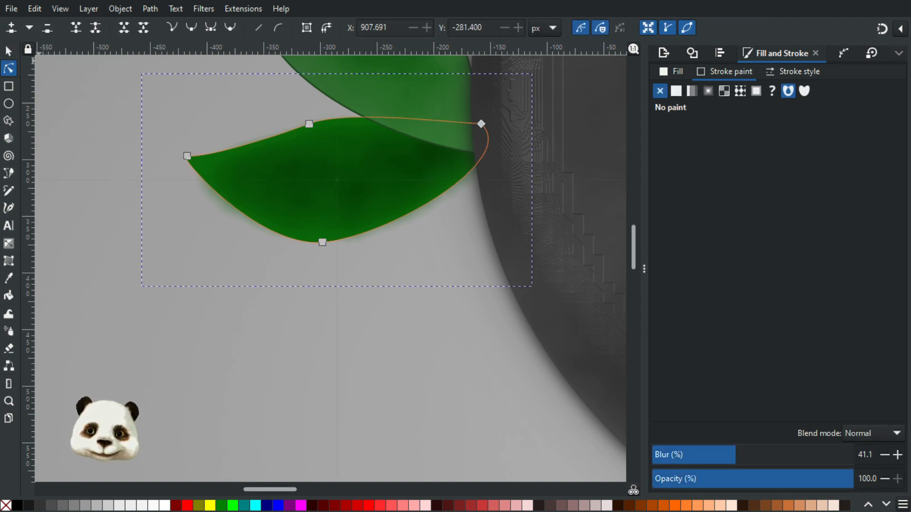
left_click(11, 51)
left_click_drag(300, 171, 408, 232)
left_click(309, 162)
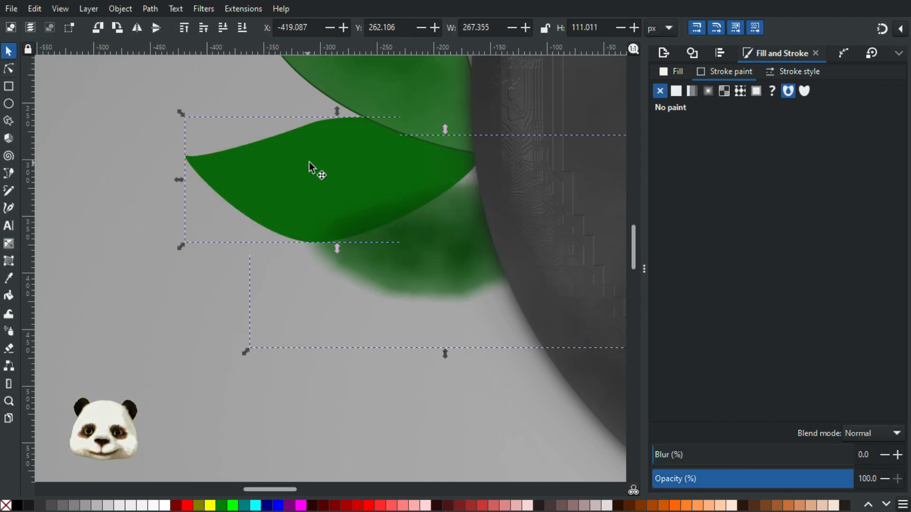
key("ctrl+z")
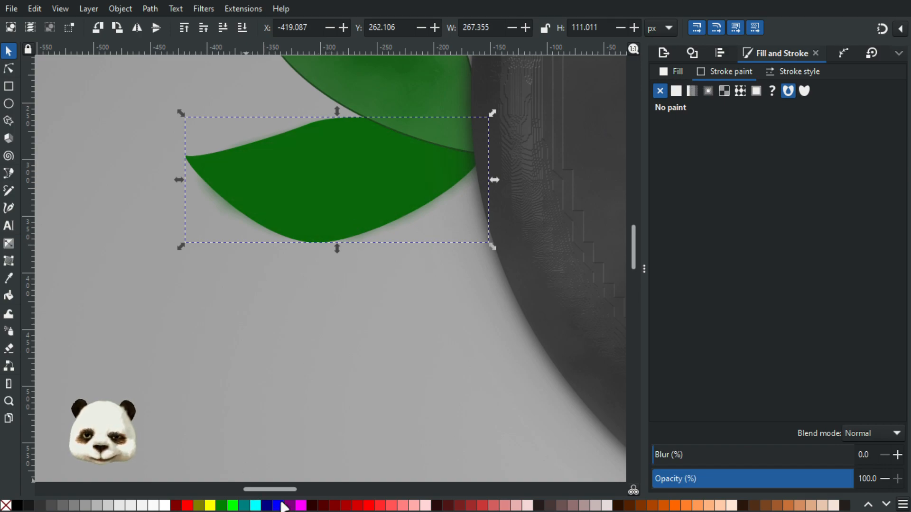
Step: Fill the plain lower leaf shape with magenta, try moving it aside, and undo the move
left_click(301, 505)
left_click_drag(270, 174, 398, 205)
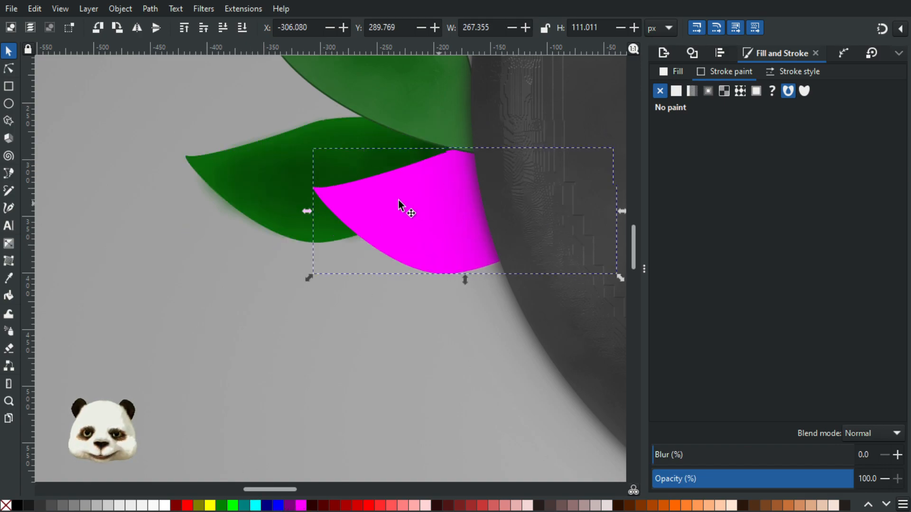
left_click(295, 173)
key("ctrl+z")
Step: Clip the blurred watercolor leaf to the magenta leaf shape and deselect the result
right_click(309, 192)
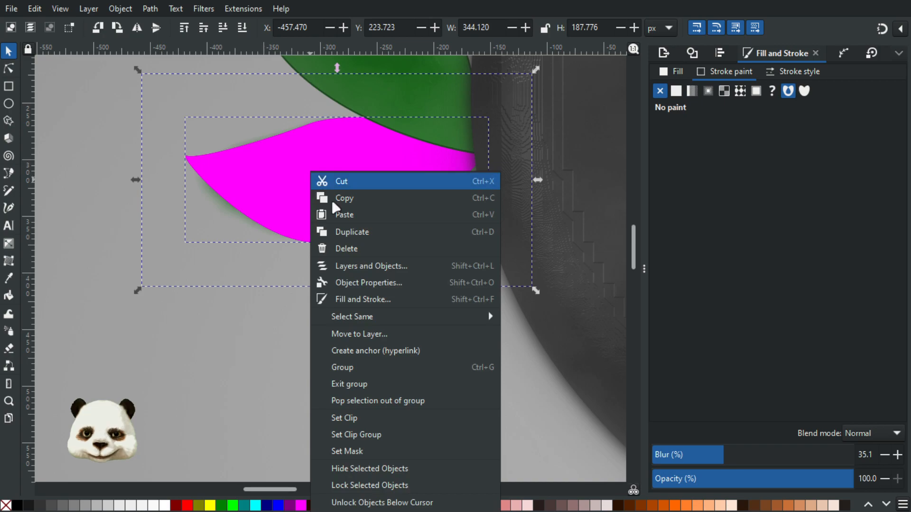
left_click(367, 419)
scroll(285, 330, "down", 2, "ctrl")
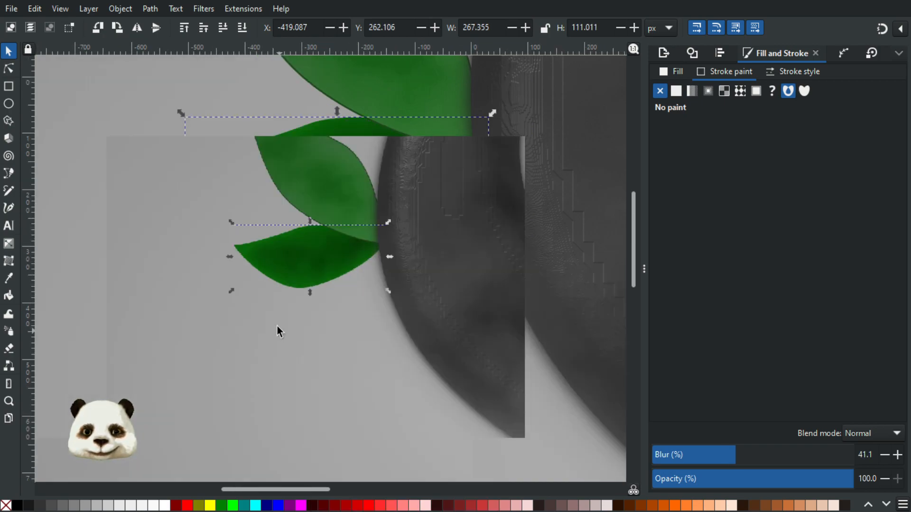
scroll(232, 267, "up", 3, "ctrl")
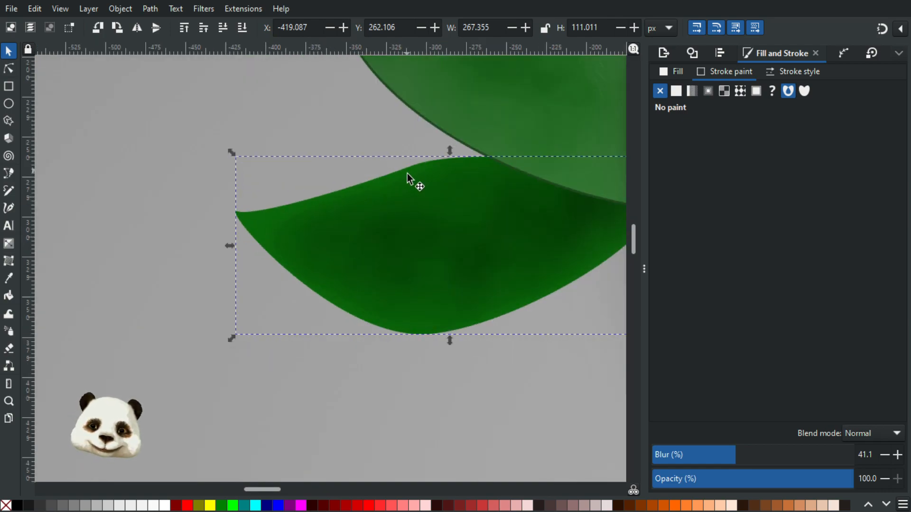
scroll(406, 171, "down", 4, "ctrl")
scroll(384, 260, "down", 2, "ctrl")
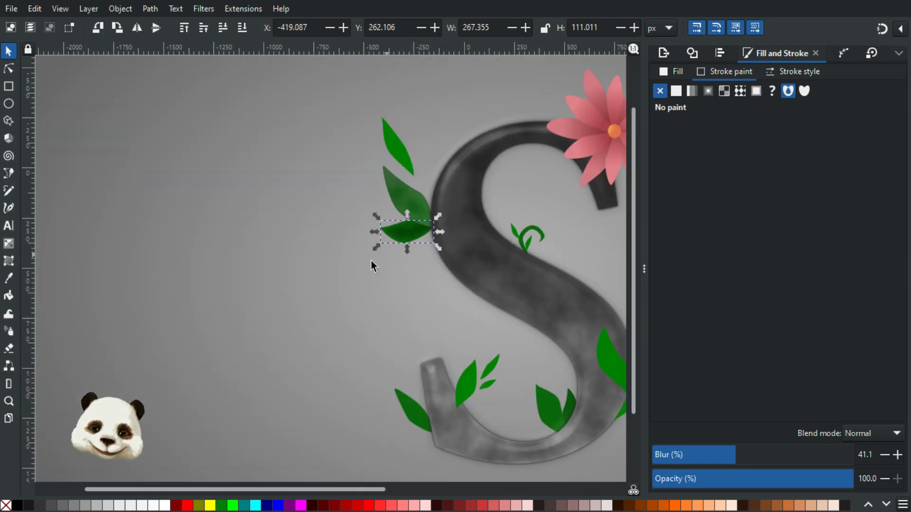
left_click(285, 246)
scroll(299, 266, "down", 2, "ctrl")
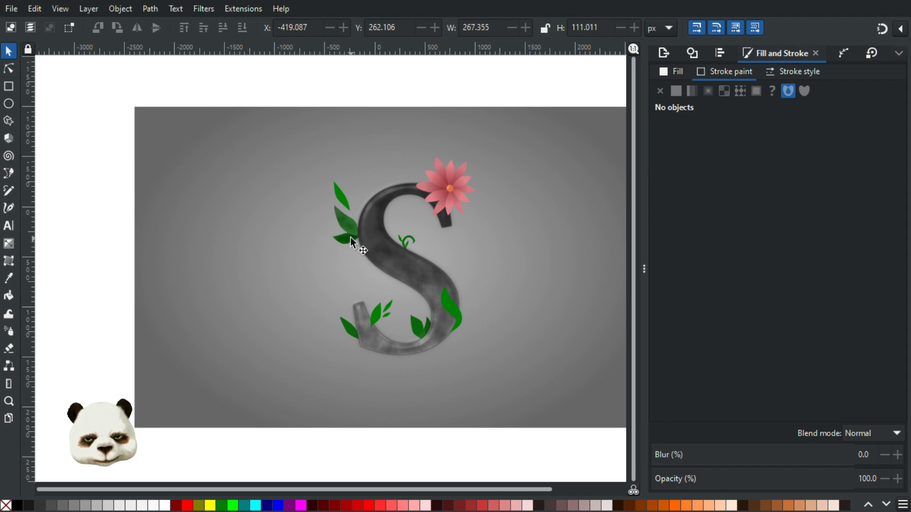
Step: Examine the two textured leaves beside the S at close range and within the whole composition
scroll(349, 235, "up", 4, "ctrl")
scroll(341, 246, "up", 2, "ctrl")
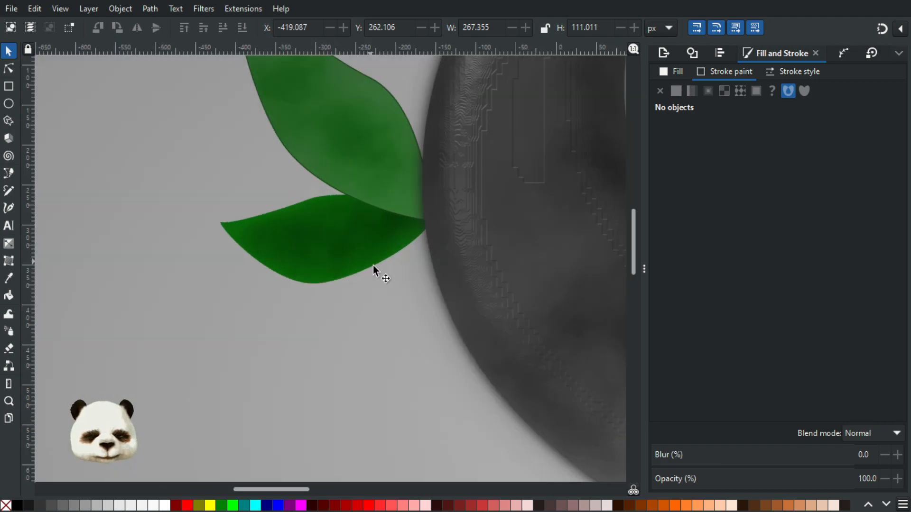
scroll(321, 235, "down", 4, "ctrl")
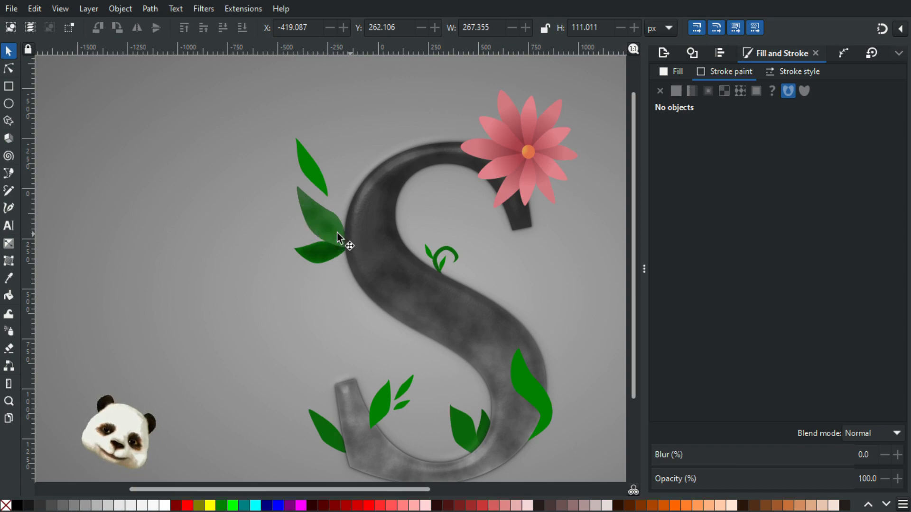
scroll(322, 230, "up", 3, "ctrl")
scroll(311, 286, "up", 1, "ctrl")
scroll(315, 289, "down", 1, "ctrl")
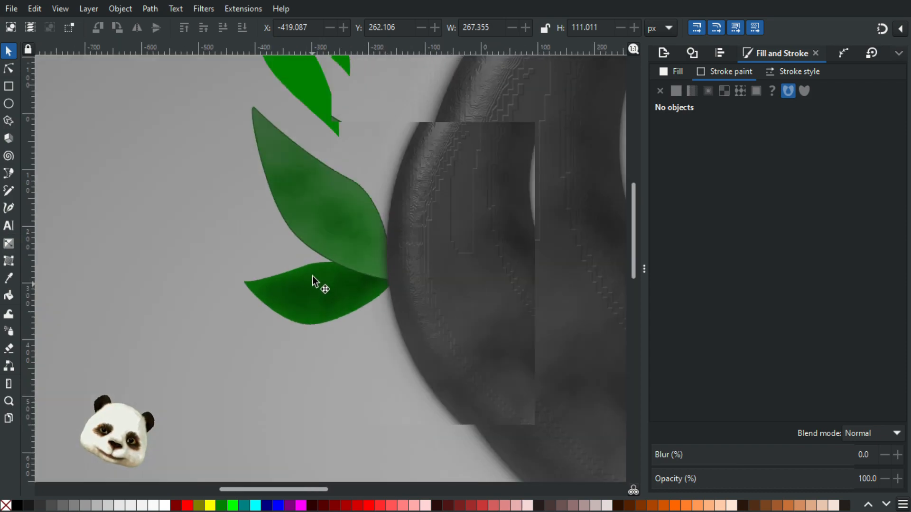
left_click(320, 220)
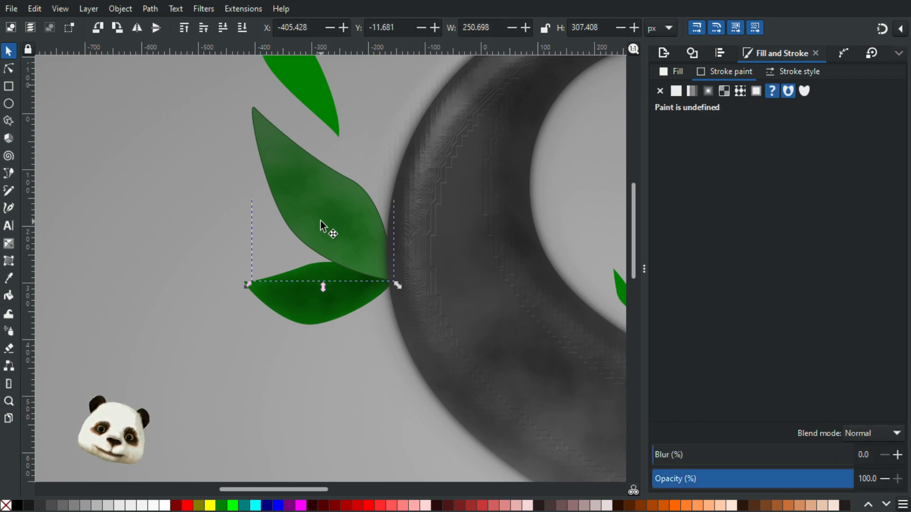
scroll(347, 352, "down", 4, "ctrl")
left_click(215, 172)
scroll(212, 190, "down", 1, "ctrl")
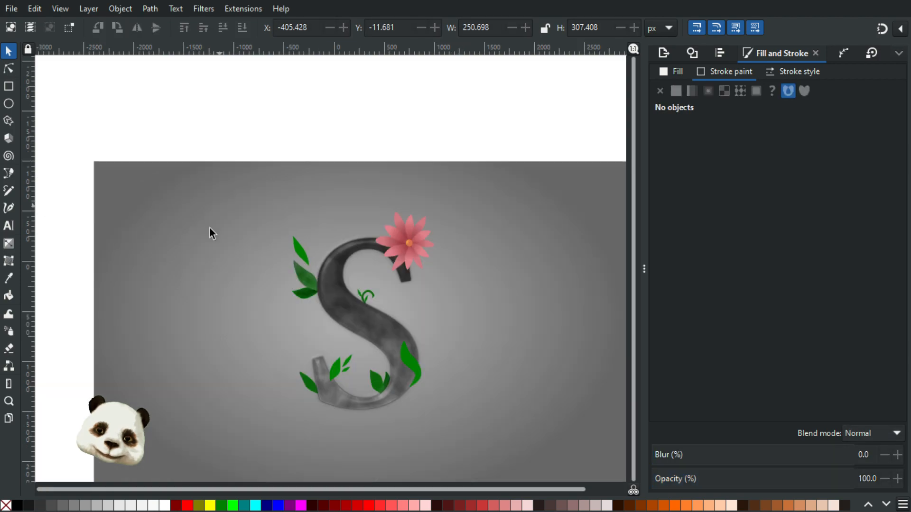
scroll(326, 285, "up", 6, "ctrl")
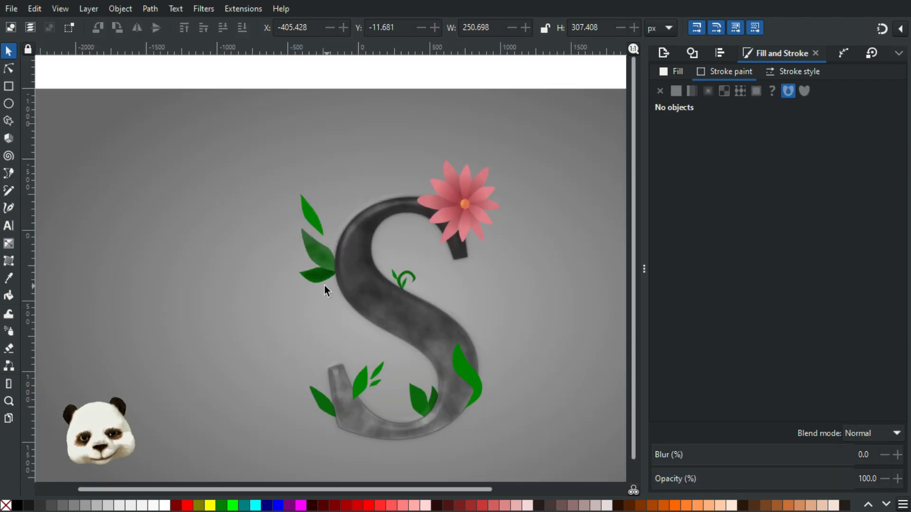
Step: Try moving the upper leaf's blurred watercolor layer aside, select the outlined leaf beneath it, and undo the move
left_click(329, 212)
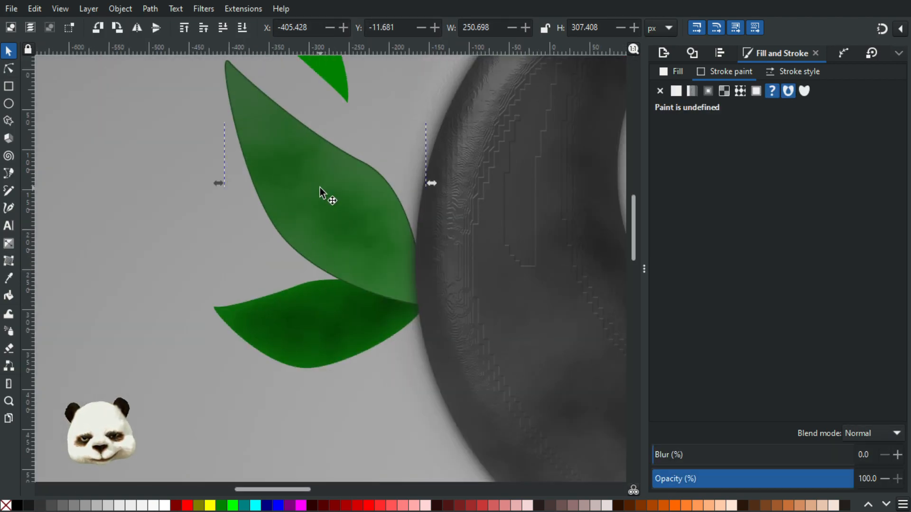
double_click(314, 158)
mouse_move(295, 181)
left_mouse_down()
mouse_move(373, 141)
mouse_move(365, 146)
left_mouse_up()
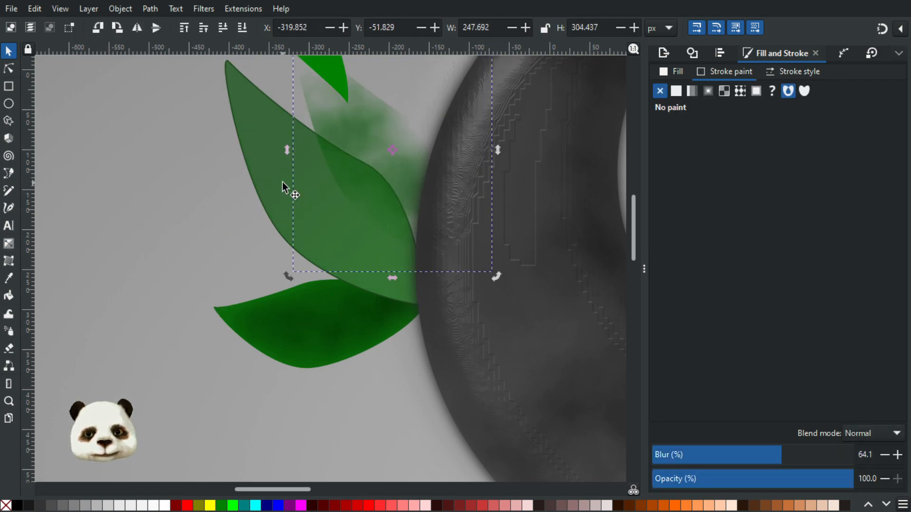
left_click(284, 185)
key("ctrl+z")
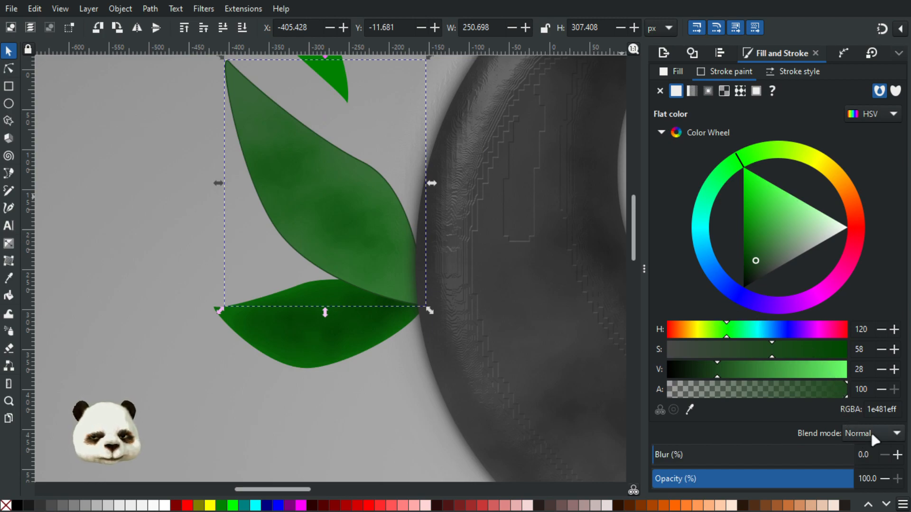
Step: Copy the upper leaf's outline color code 1e481eff into a new Notepad document and return to Inkscape
left_click(886, 408)
key("ctrl+c")
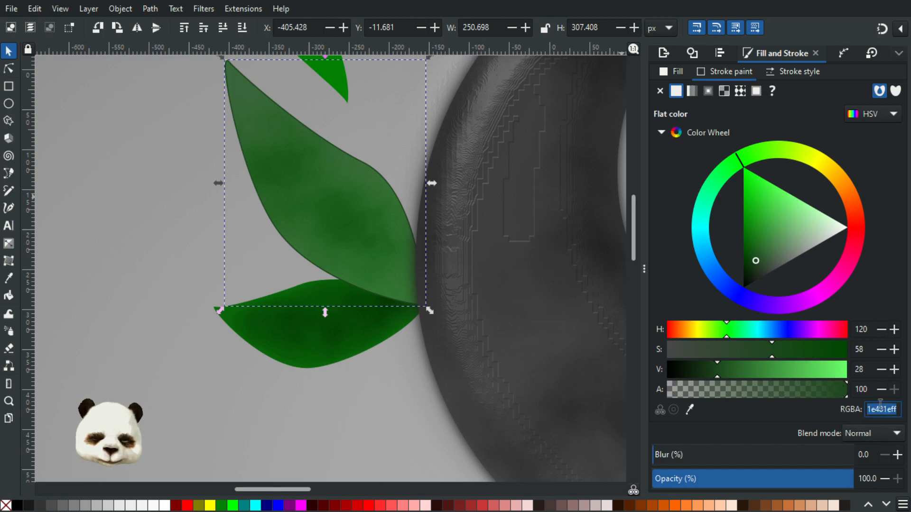
key("super+r")
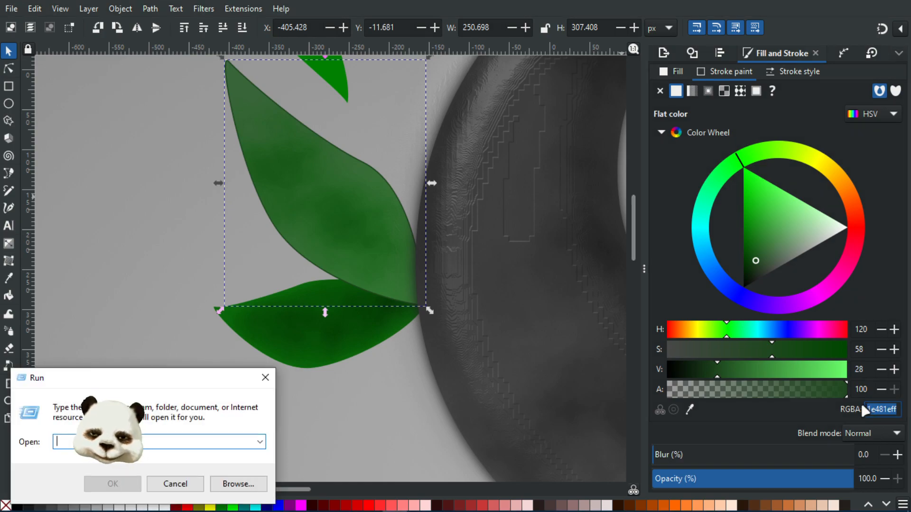
type("not")
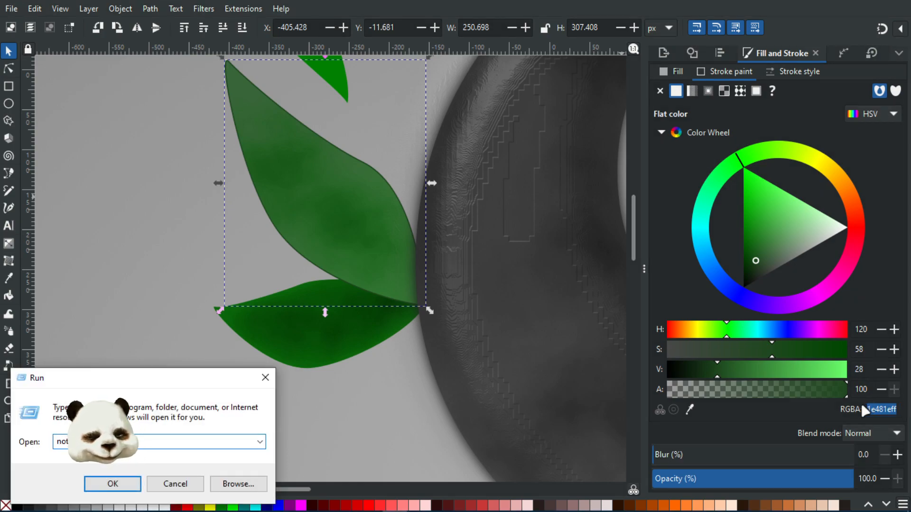
type("epad")
key("Return")
key("ctrl+v")
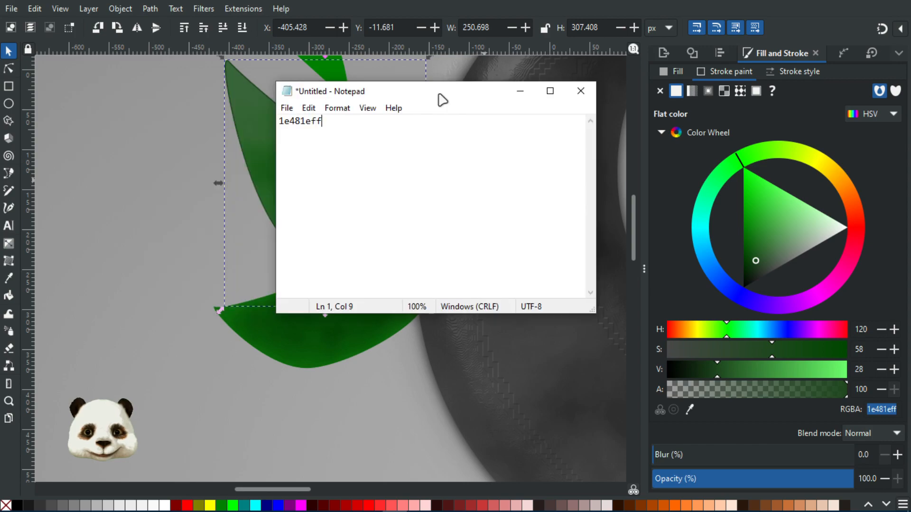
key("alt+Tab")
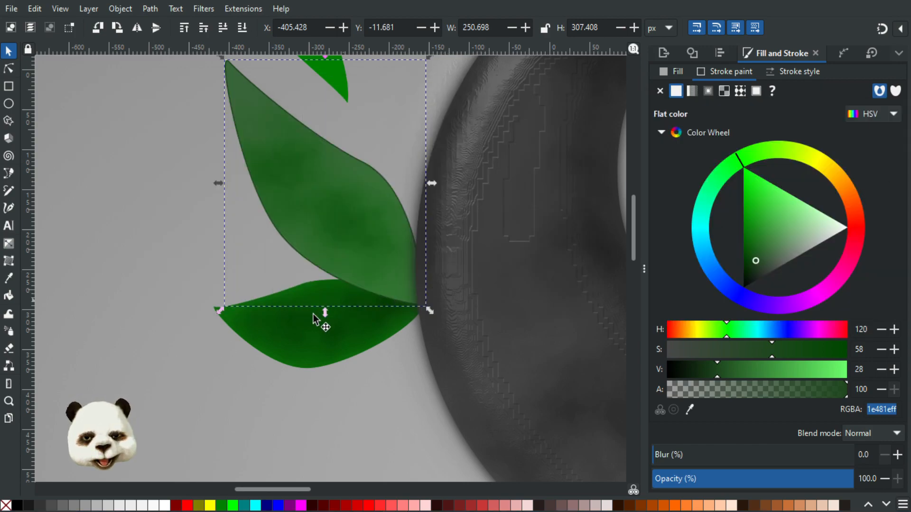
Step: Give the lower leaf a green 008000ff outline and set its width to 5 px
left_click(298, 348)
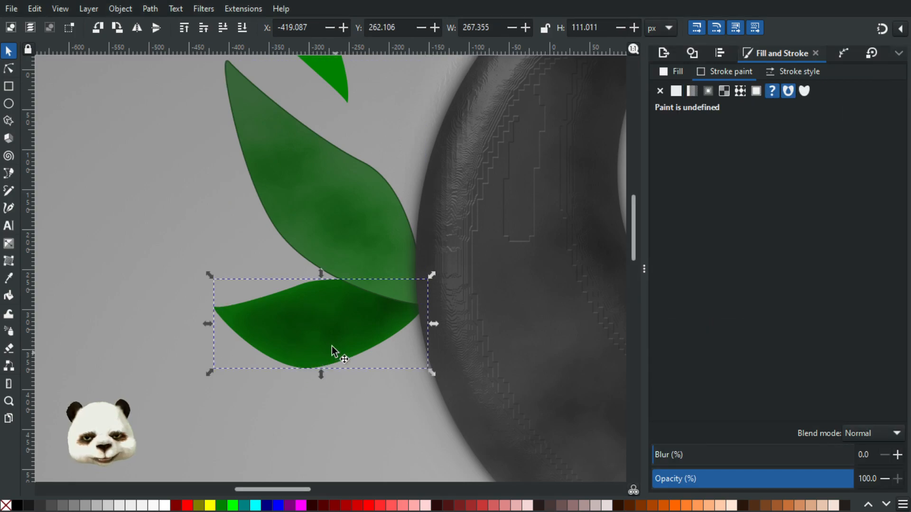
key("Escape")
left_click(314, 335)
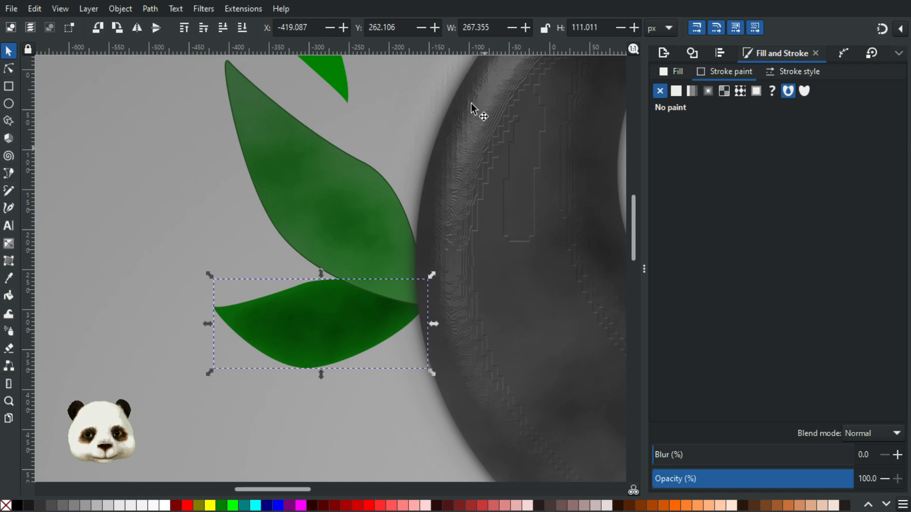
left_click(784, 72)
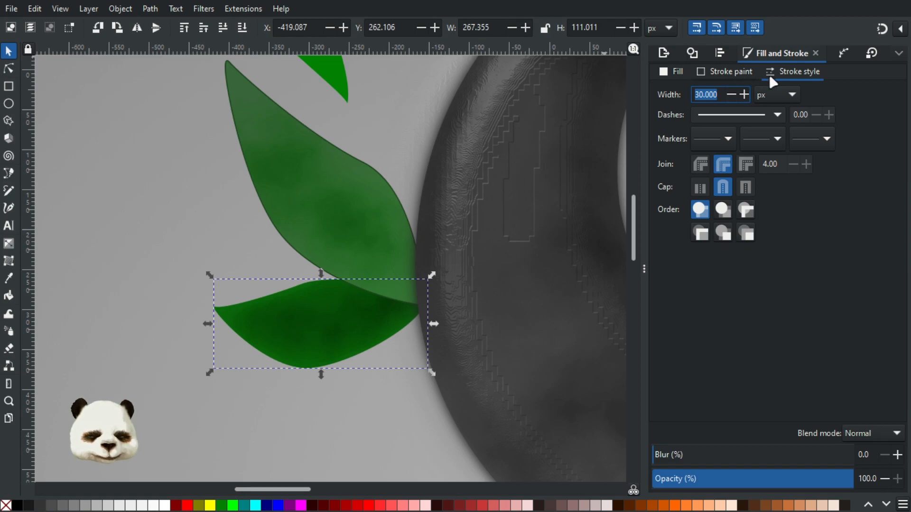
left_click(738, 72)
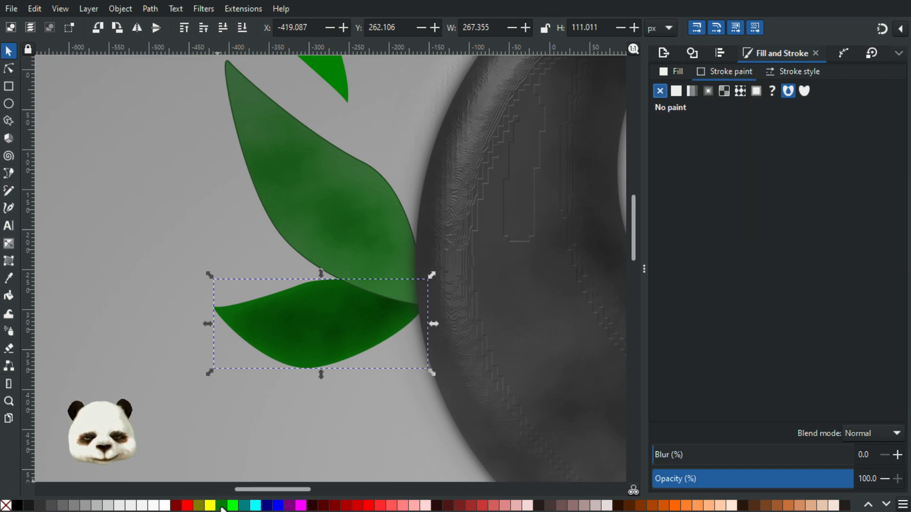
left_click(221, 506, "shift")
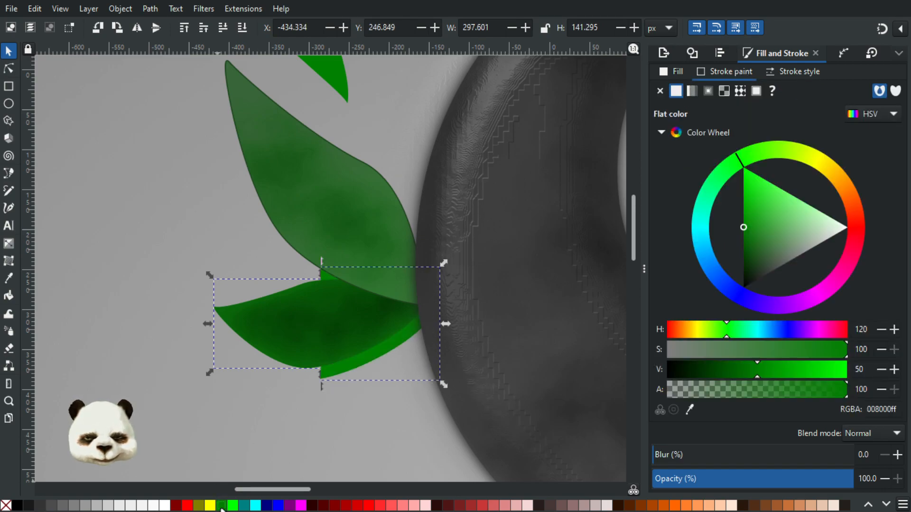
left_click(799, 71)
type("5")
key("Return")
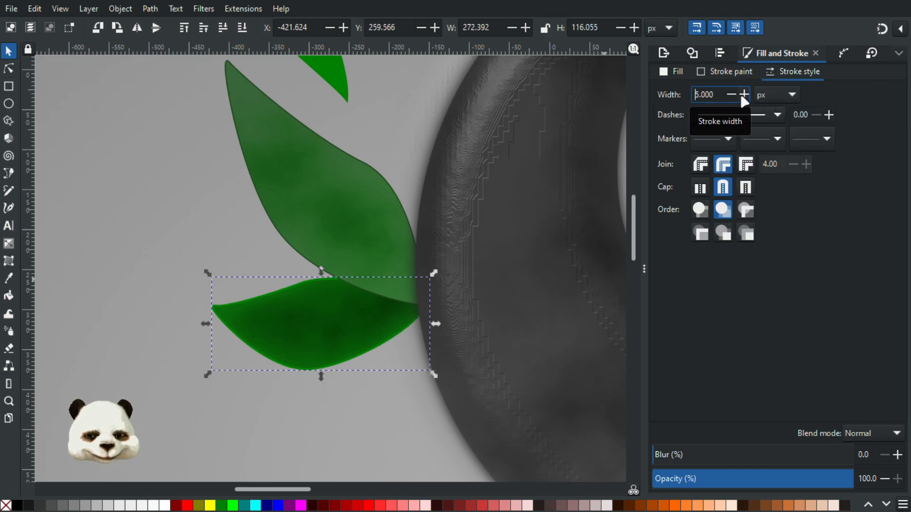
Step: Recolor the lower leaf's outline to 1e481eff, set its width to 3 px, and deselect the leaf
left_click(724, 70)
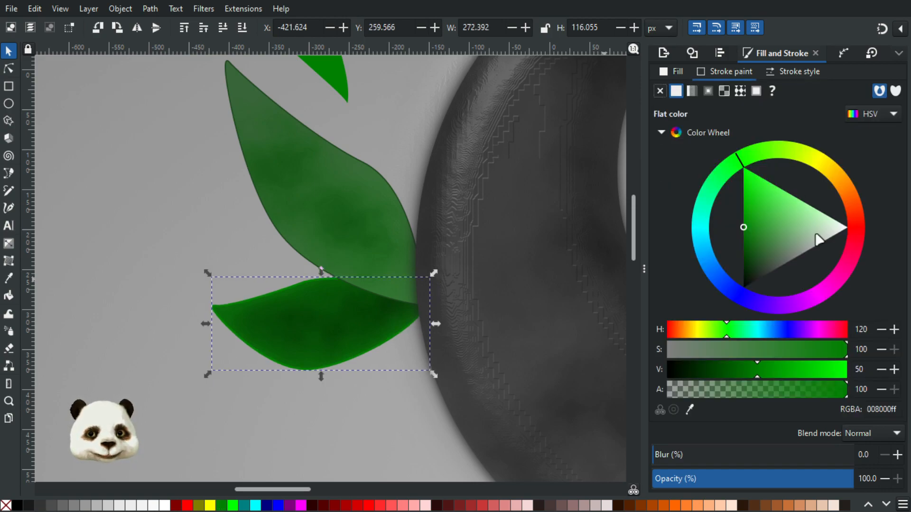
triple_click(884, 409)
key("ctrl+v")
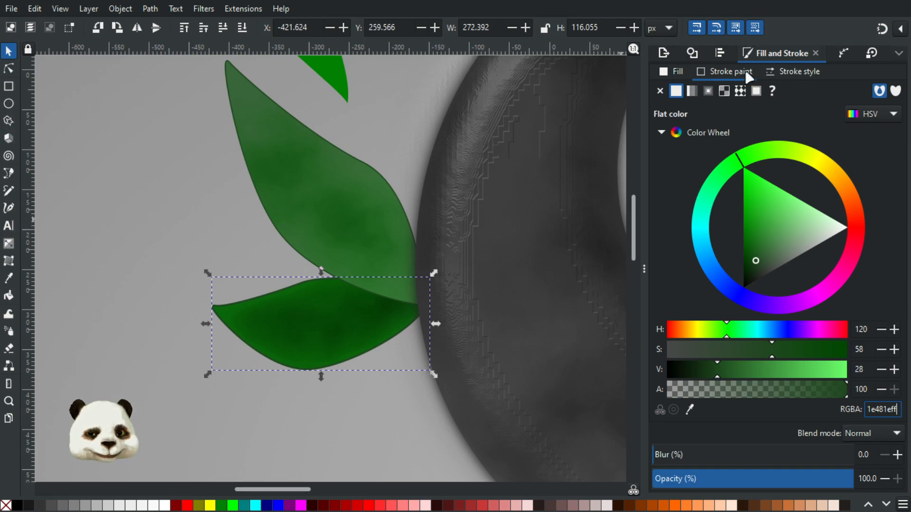
left_click(791, 71)
type("3")
key("Return")
left_click(12, 51)
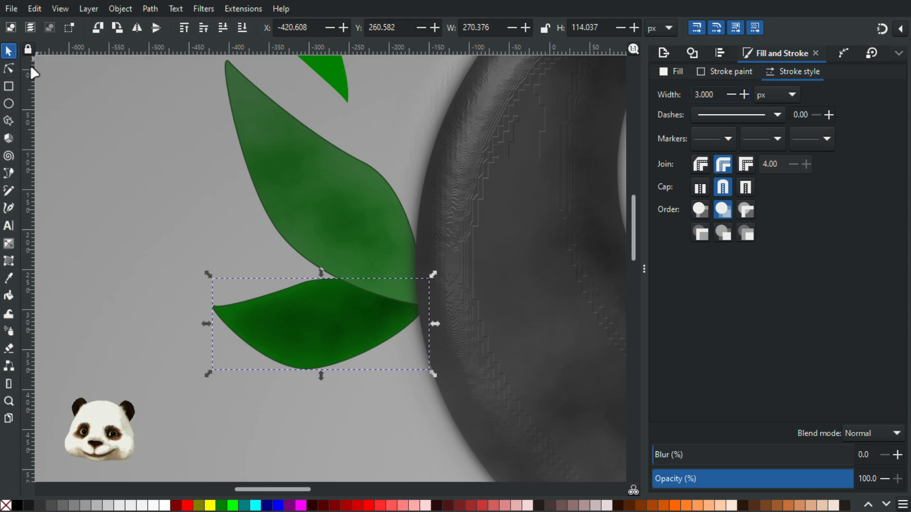
left_click(141, 152)
Step: Examine how the outlined lower leaf looks within the whole letter S composition
scroll(127, 153, "down", 4)
scroll(93, 208, "down", 2)
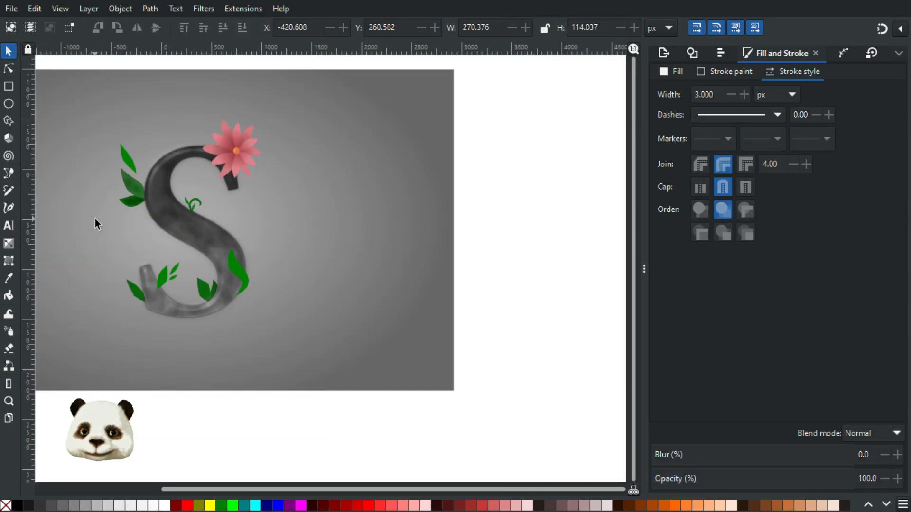
scroll(95, 215, "up", 1)
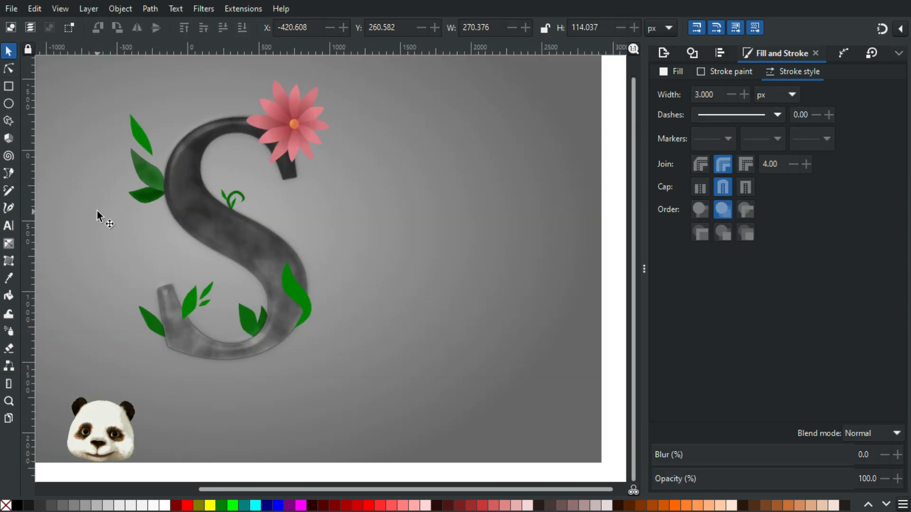
scroll(97, 212, "down", 2)
scroll(112, 232, "up", 1)
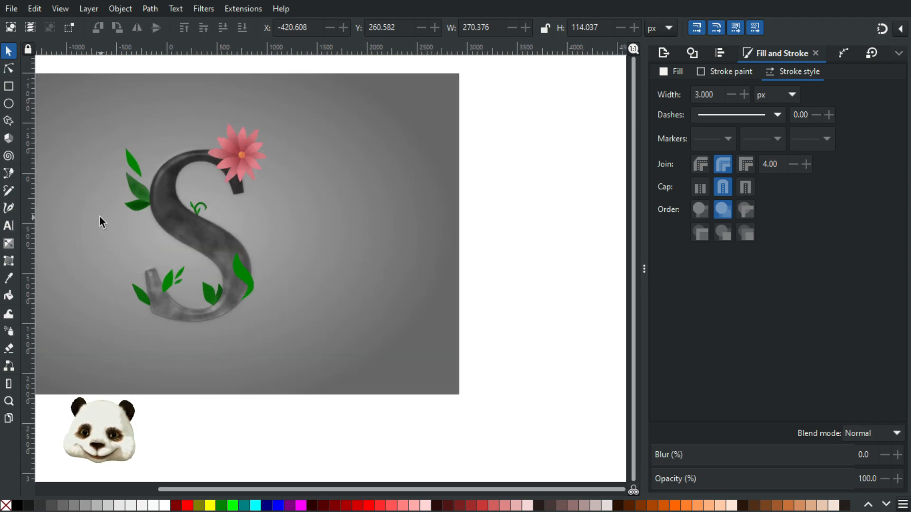
left_click_drag(106, 191, 253, 243)
scroll(243, 260, "down", 1)
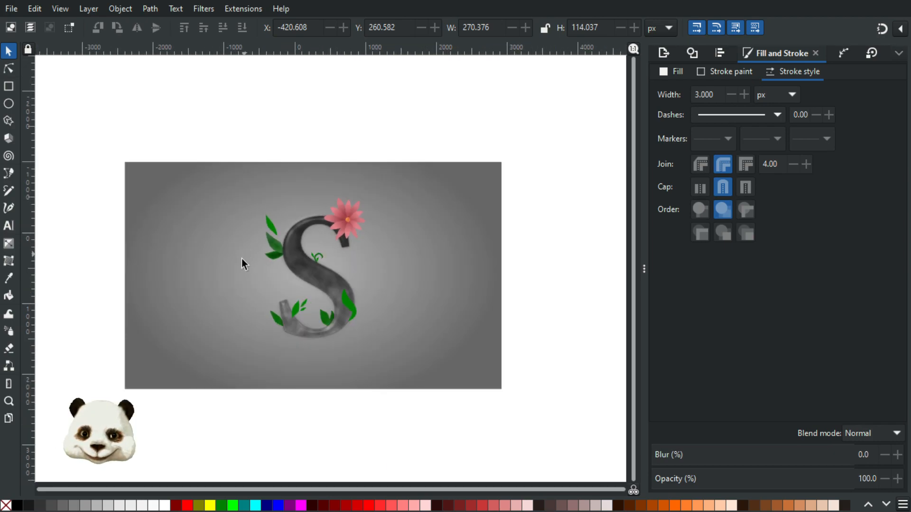
scroll(291, 263, "up", 2)
scroll(286, 260, "down", 2)
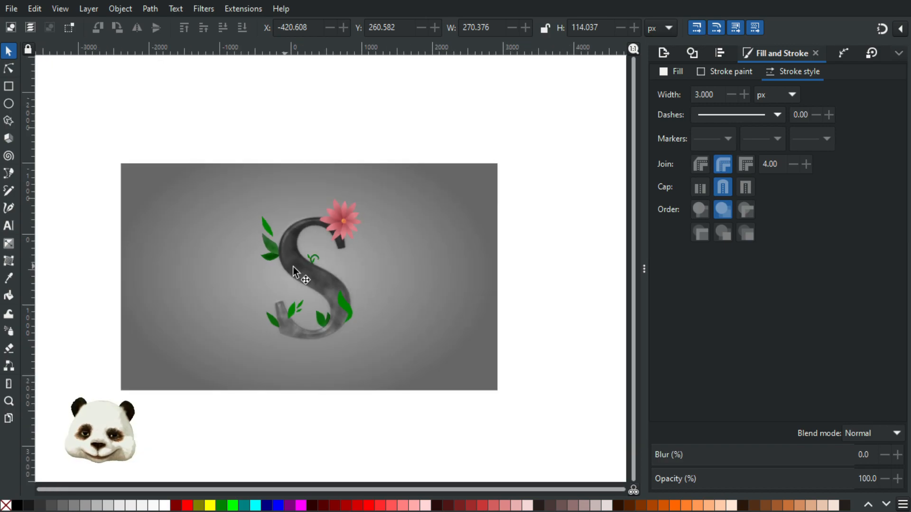
Step: Move the blurred watercolor layer off the lower leaf, remove it, and select the outlined plain leaf beneath
scroll(317, 292, "up", 2)
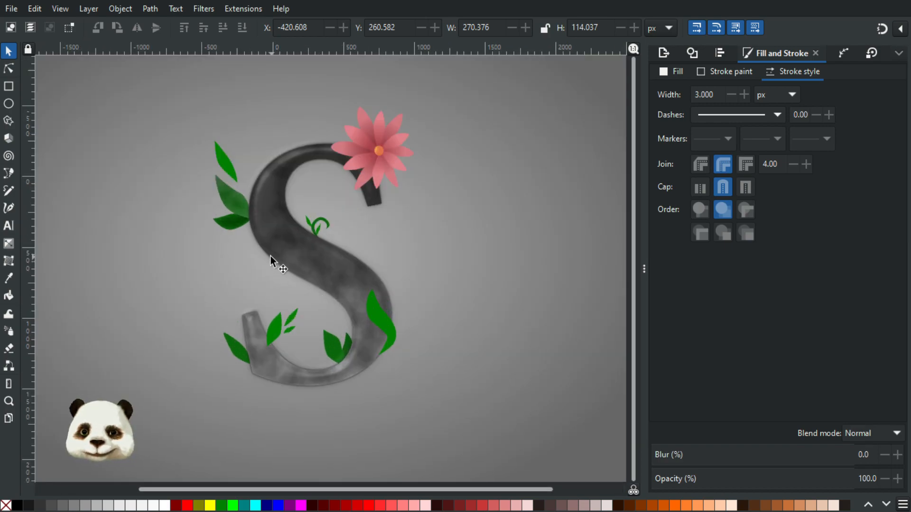
scroll(266, 258, "up", 1)
scroll(183, 192, "up", 1)
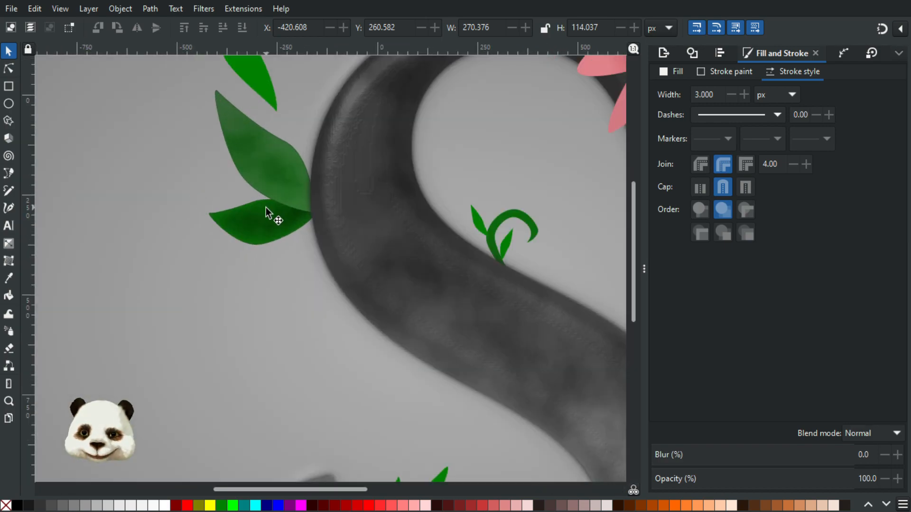
scroll(265, 208, "up", 1)
scroll(270, 221, "up", 1)
left_click(261, 240)
left_click(248, 238)
key("n")
left_click(8, 49)
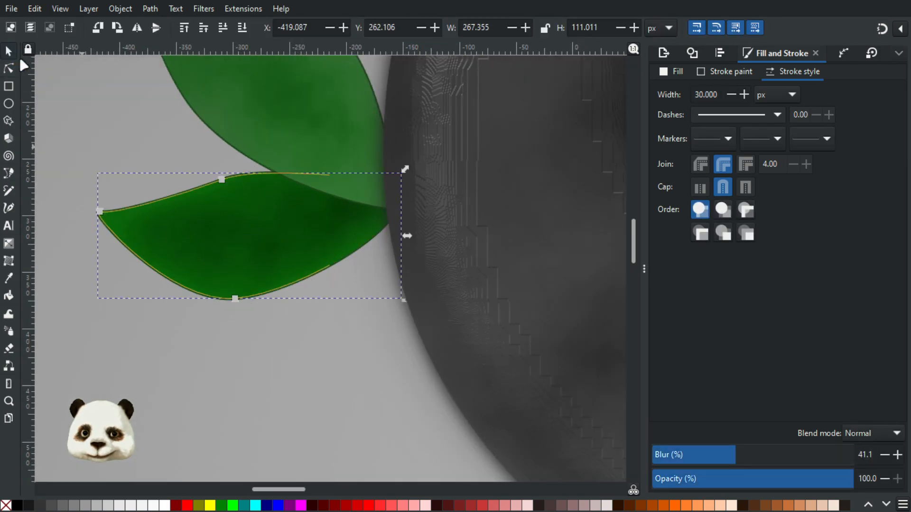
left_click_drag(275, 286, 277, 303)
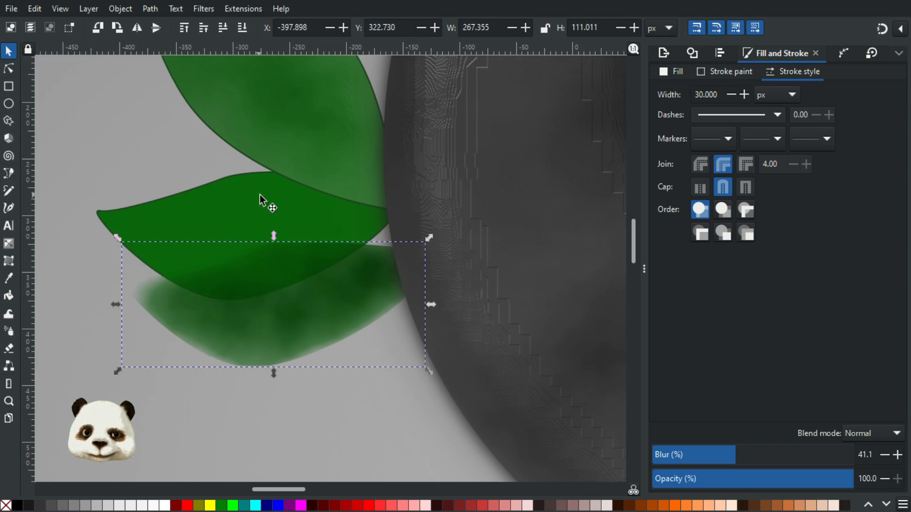
left_click(290, 211)
key("ctrl+z")
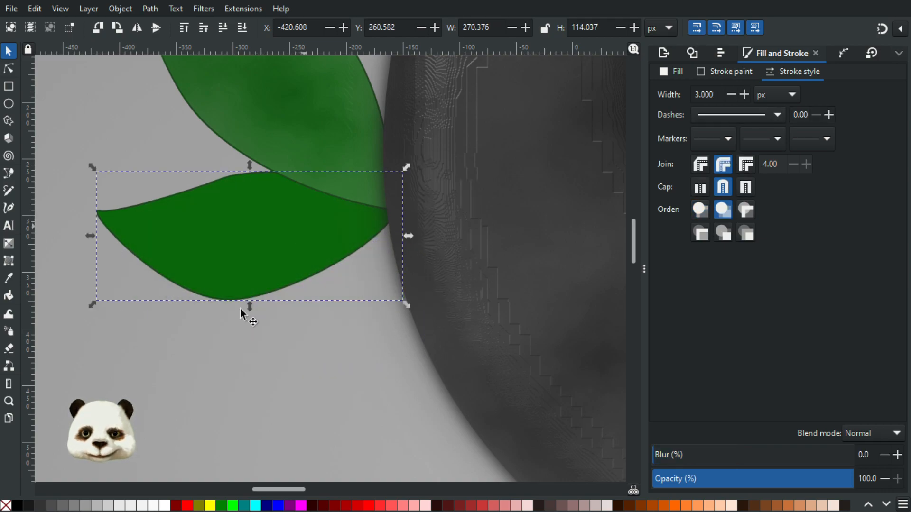
Step: Remove the outline from a copy of the plain lower leaf, try moving the copy aside, and undo the move
left_click(700, 209)
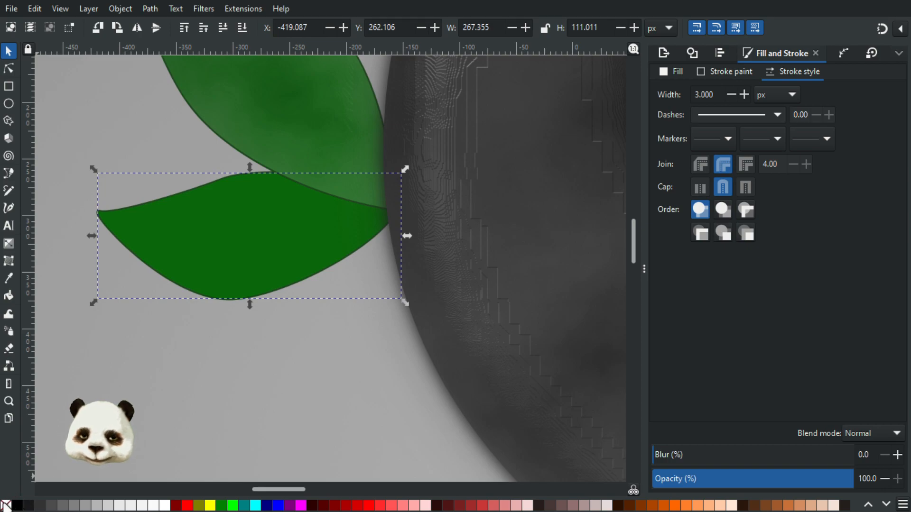
left_click_drag(201, 231, 117, 171)
key("ctrl+z")
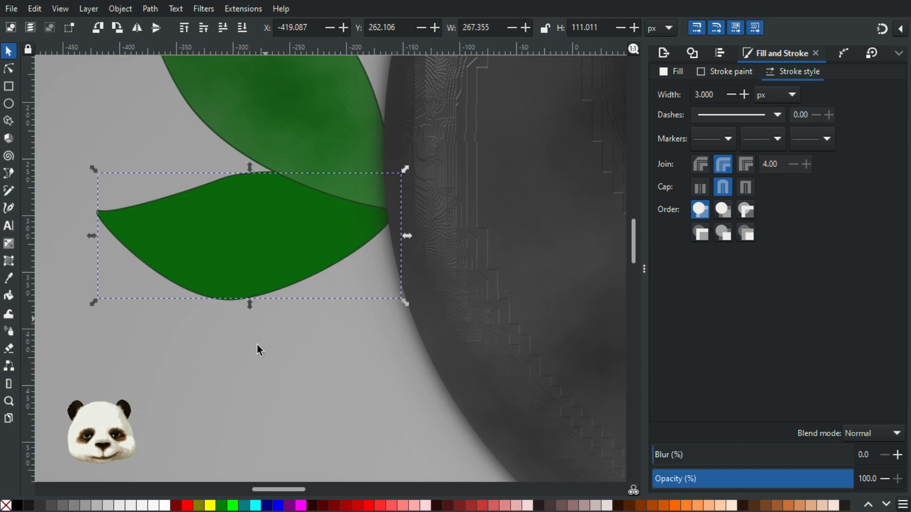
Step: Fill the lower leaf's copy with magenta and draw a closed curved shape where the upper leaf overlaps the lower leaf
left_click(301, 505)
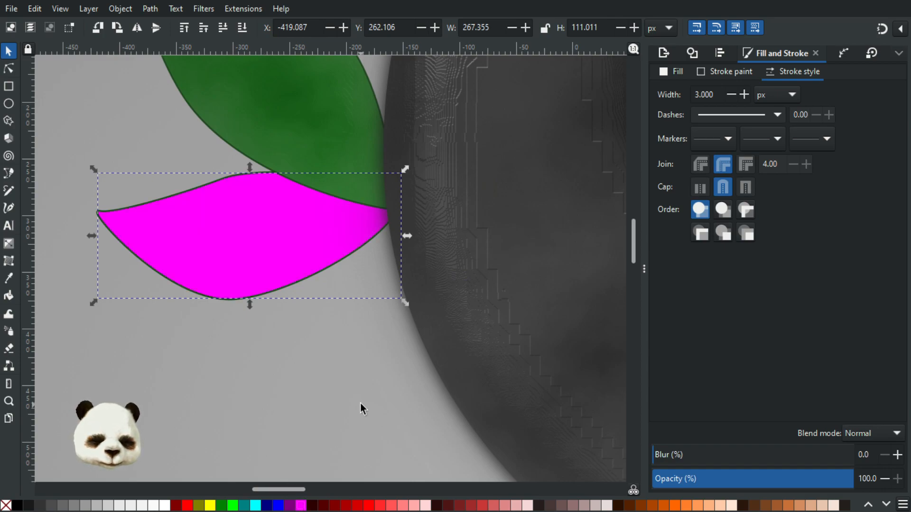
key("b")
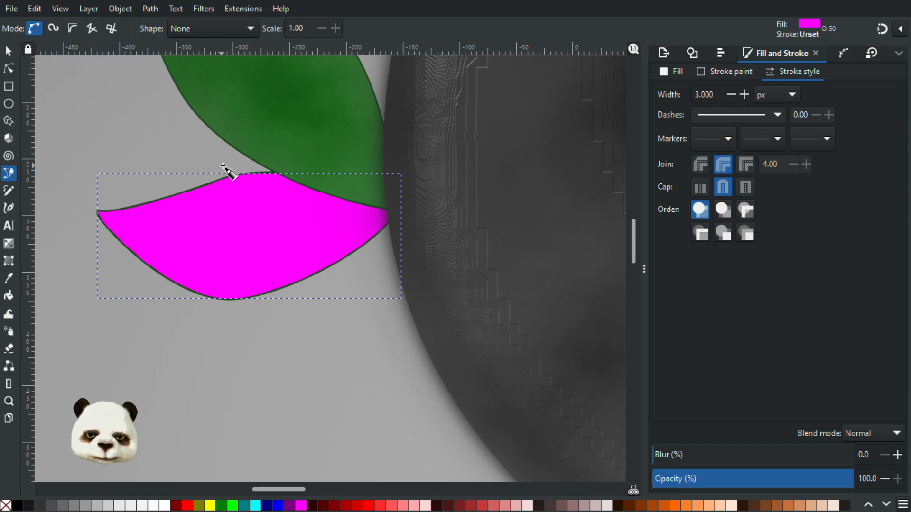
left_click(224, 165)
left_click_drag(361, 224, 501, 205)
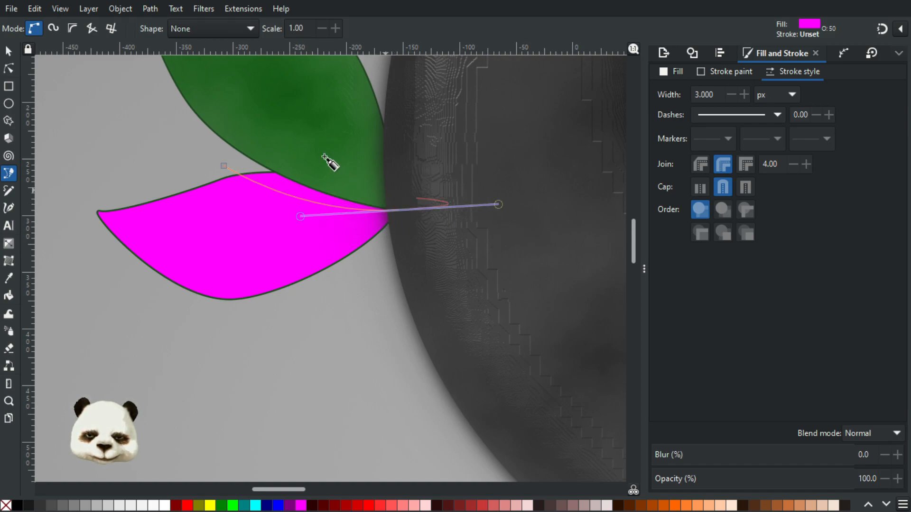
left_click(224, 166)
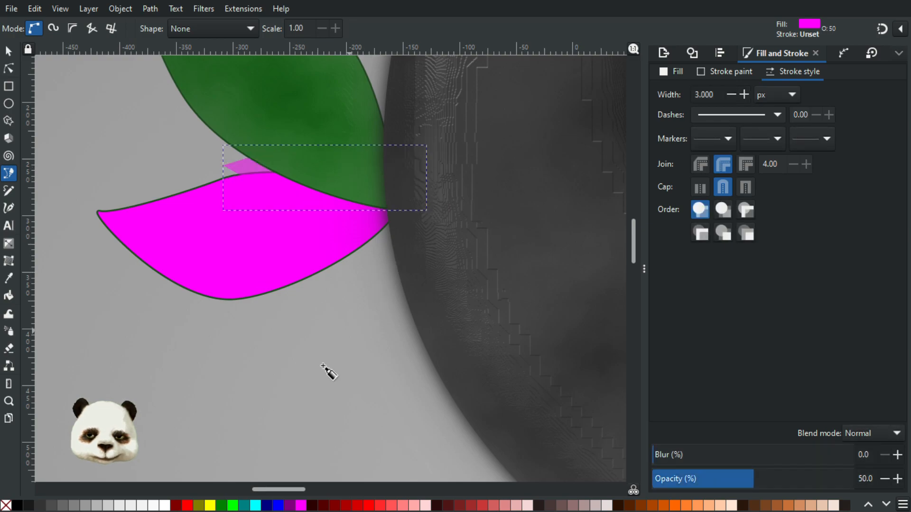
Step: Set the new curved shape's opacity to 100% and its flat fill to dark green 003100ff
left_click(795, 480)
left_click_drag(887, 479, 899, 480)
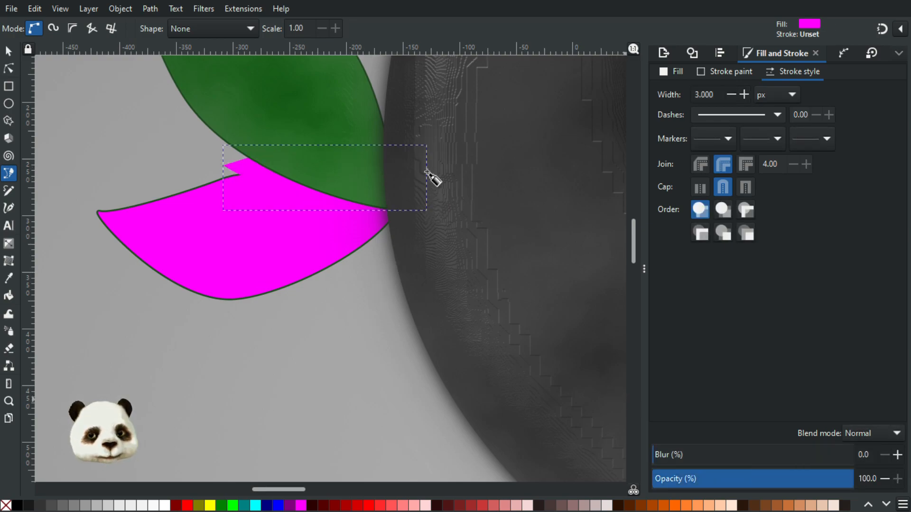
key("d")
left_click(271, 82)
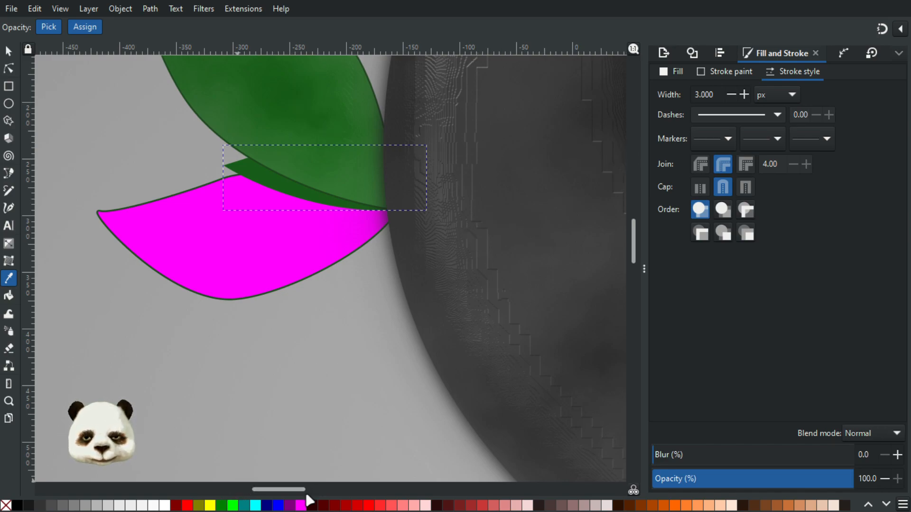
left_click(221, 506)
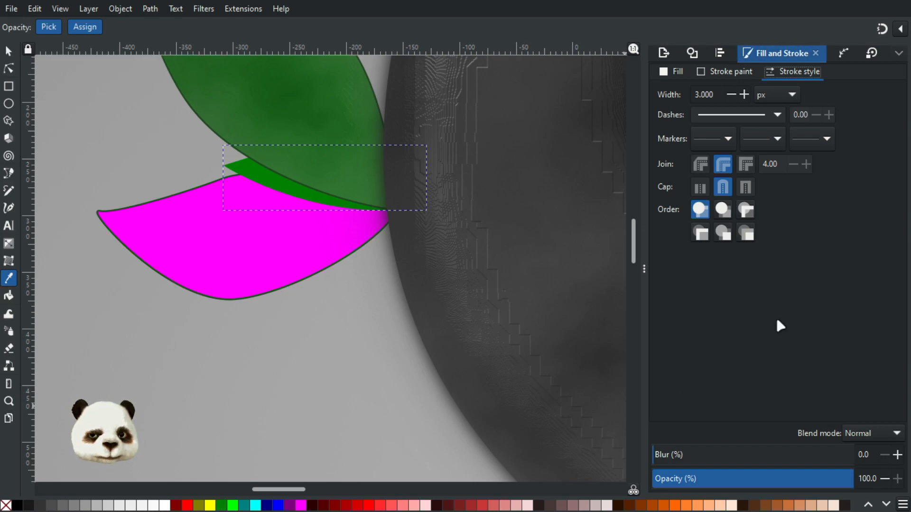
left_click(676, 71)
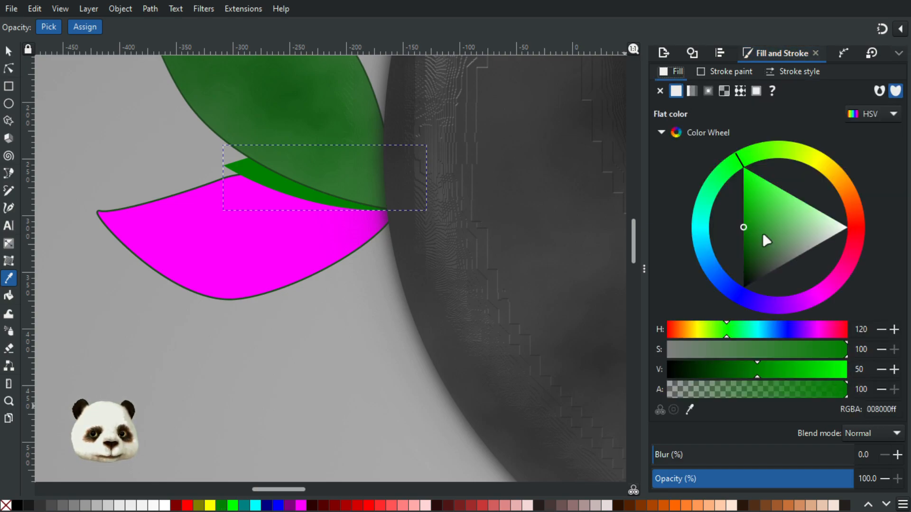
left_click(743, 266)
left_click_drag(740, 268, 734, 272)
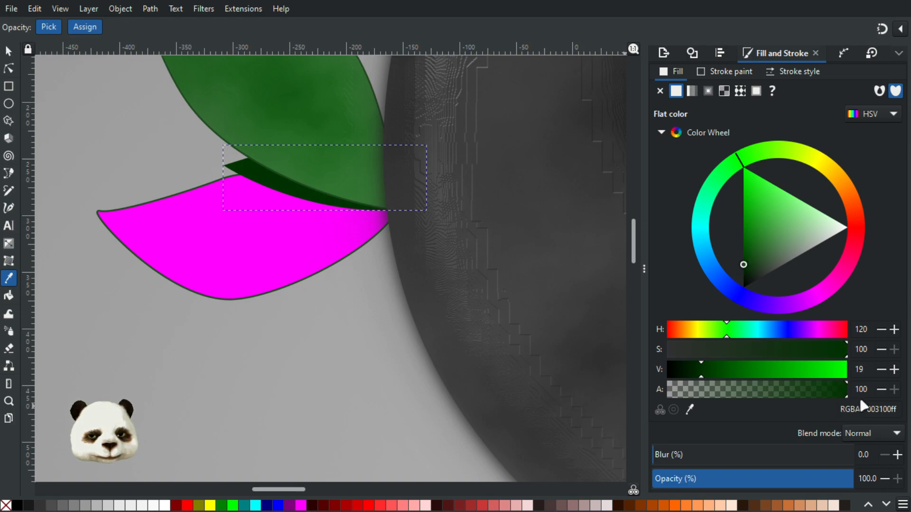
left_click(876, 409)
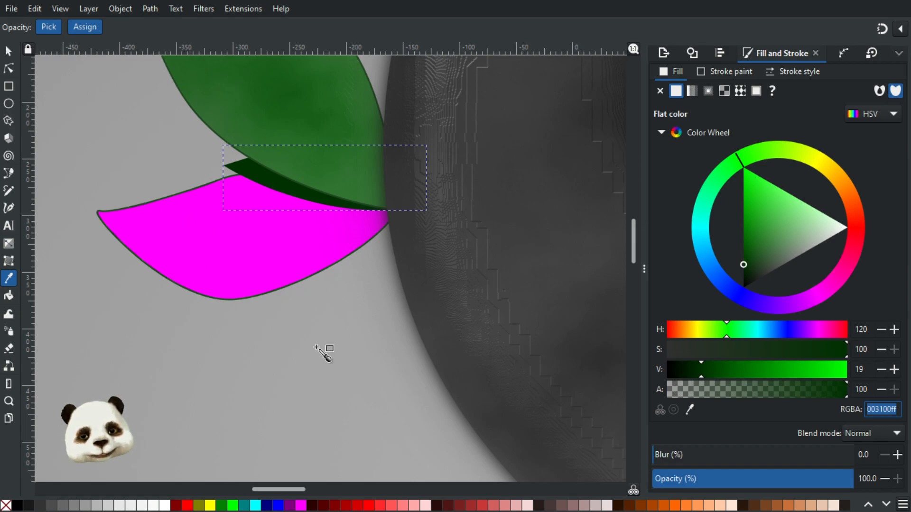
Step: Blur the dark green shape by 40% and clip it with the magenta leaf copy to form a shadow
left_click_drag(700, 460, 744, 462)
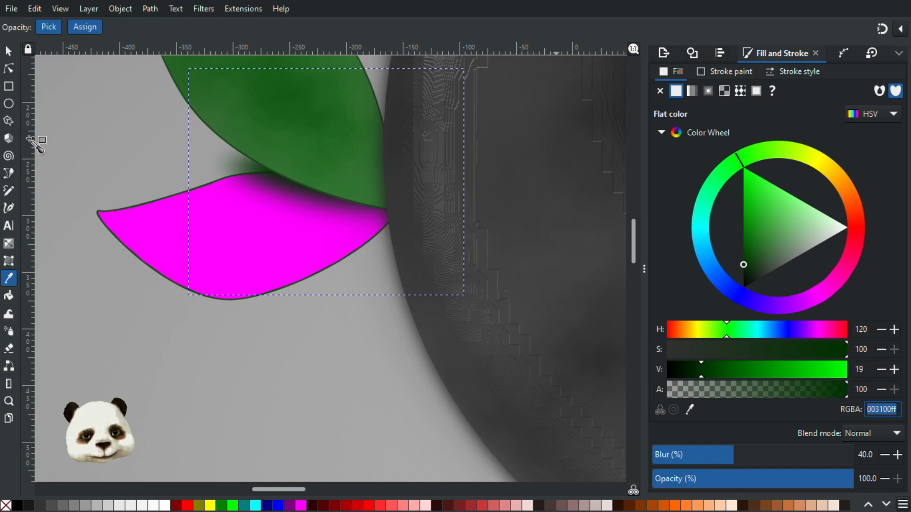
left_click(9, 51)
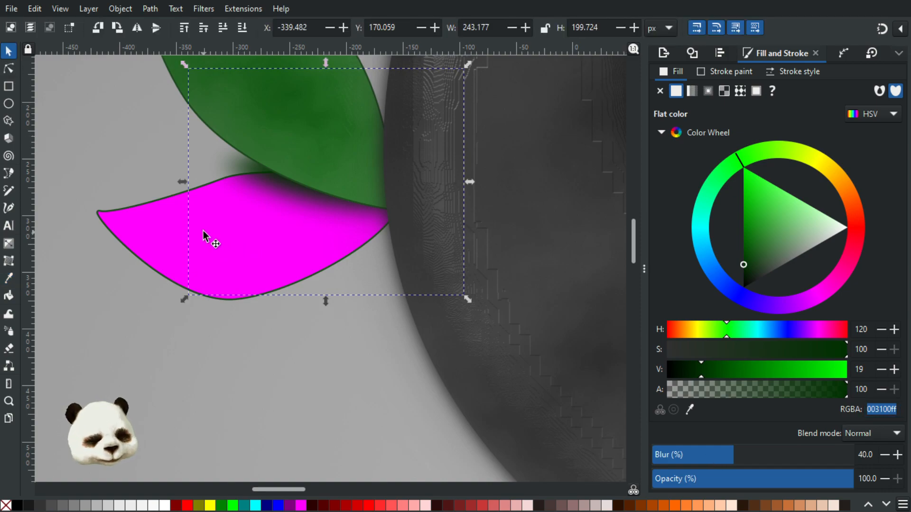
left_click(207, 237)
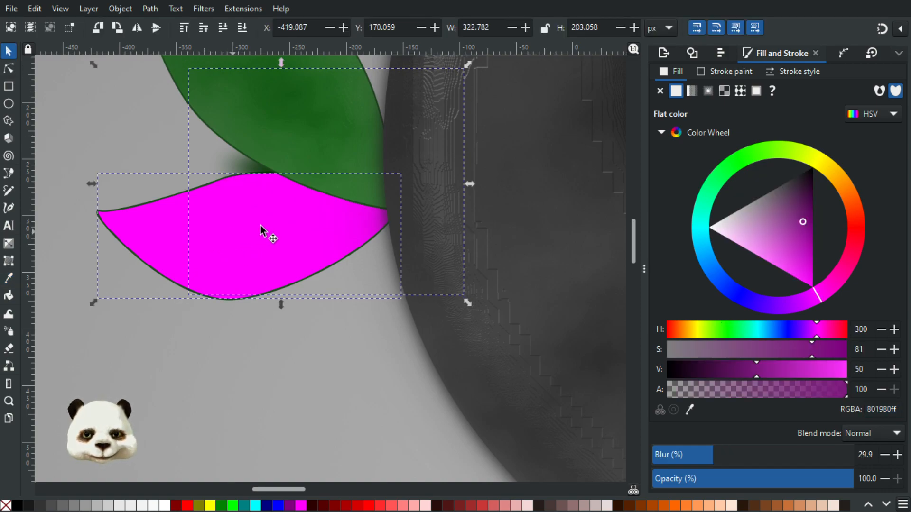
right_click(265, 234)
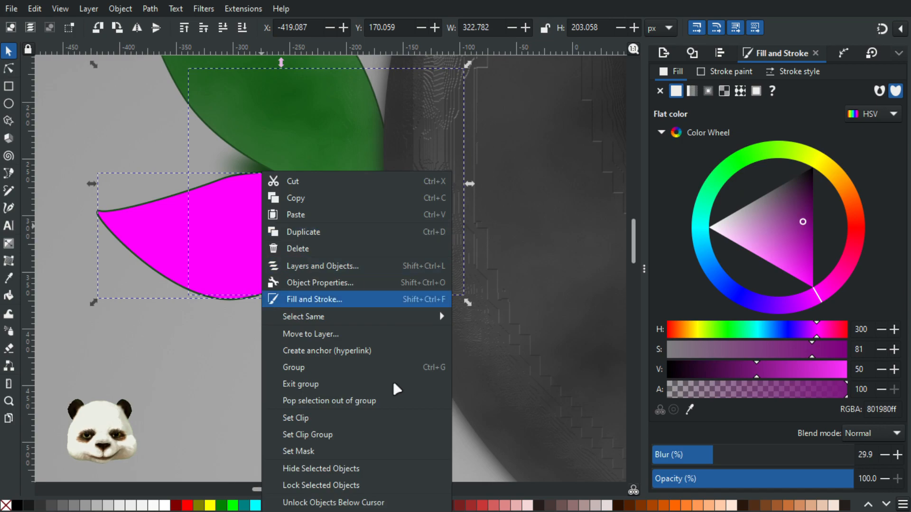
left_click(338, 417)
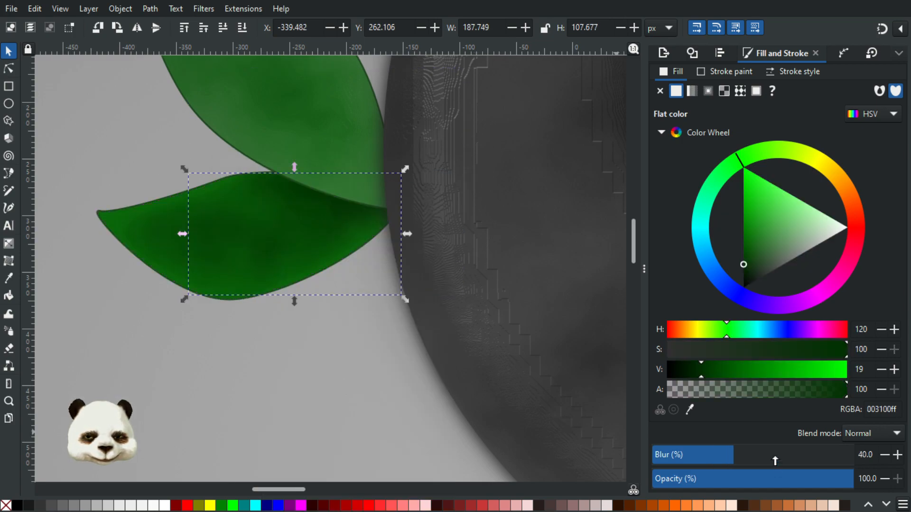
Step: Darken the clipped shadow's fill to 001900ff
left_click_drag(694, 372, 684, 375)
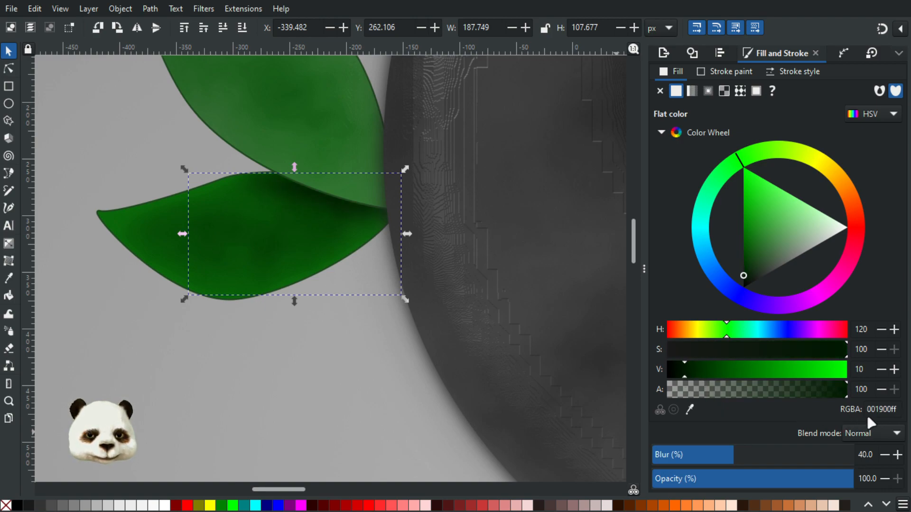
double_click(885, 410)
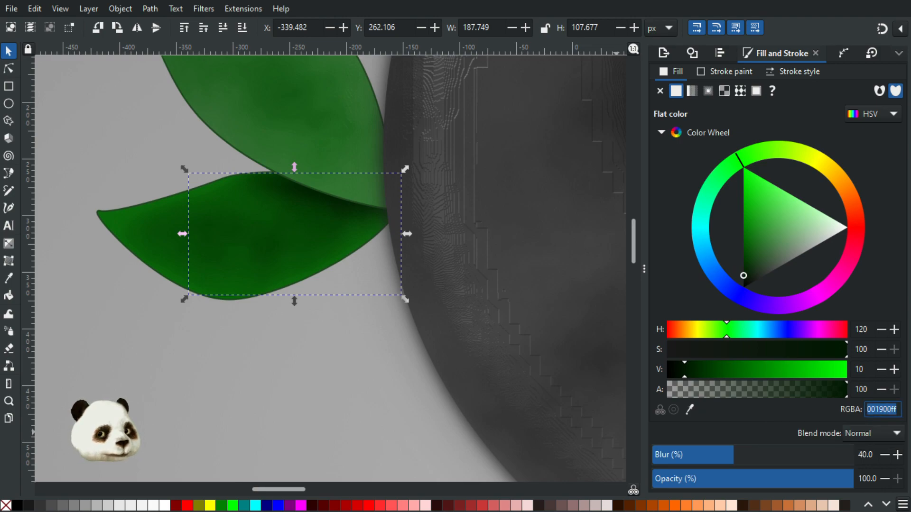
scroll(350, 335, "down", 4)
scroll(349, 336, "up", 4)
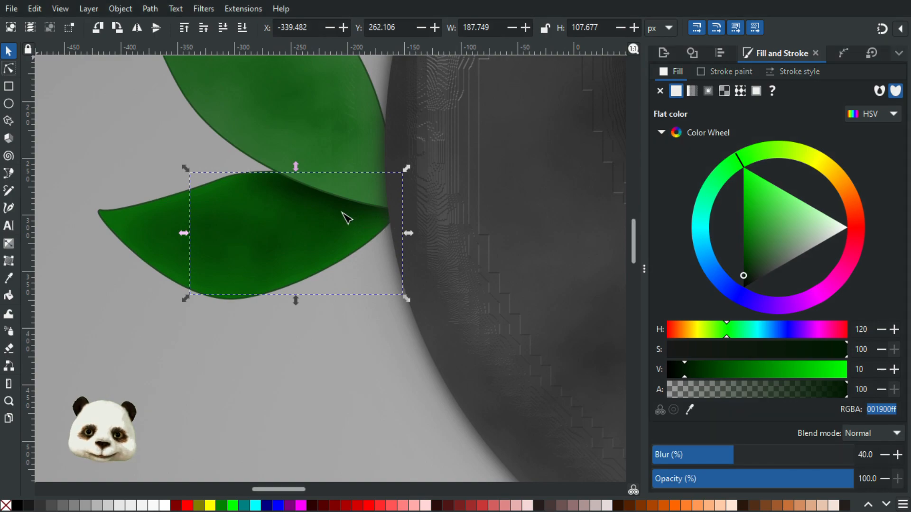
Step: Adjust the shadow's nodes slightly near the letter and at its outer tip, and deselect it
key("n")
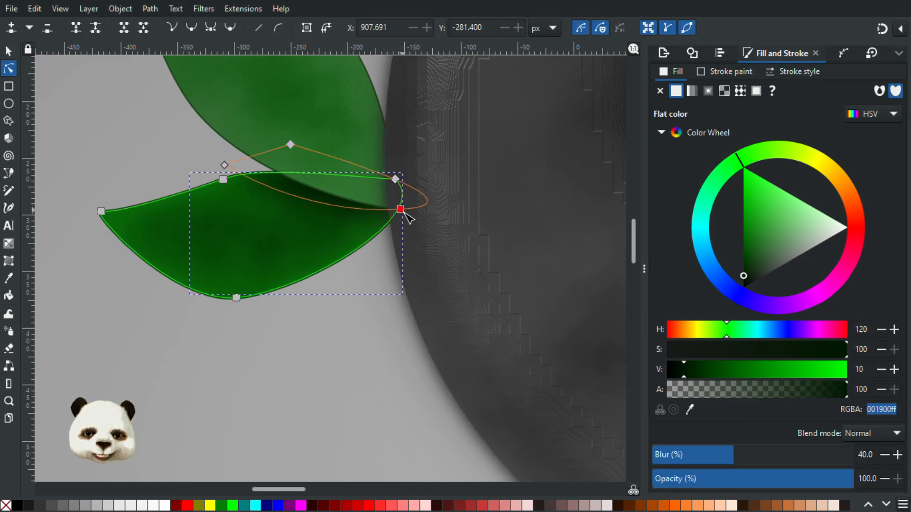
left_click_drag(406, 212, 408, 216)
left_click_drag(224, 165, 215, 168)
key("Escape")
key("Escape")
Step: Examine how the shaded lower leaf looks up close and within the whole letter S composition
scroll(96, 145, "down", 4)
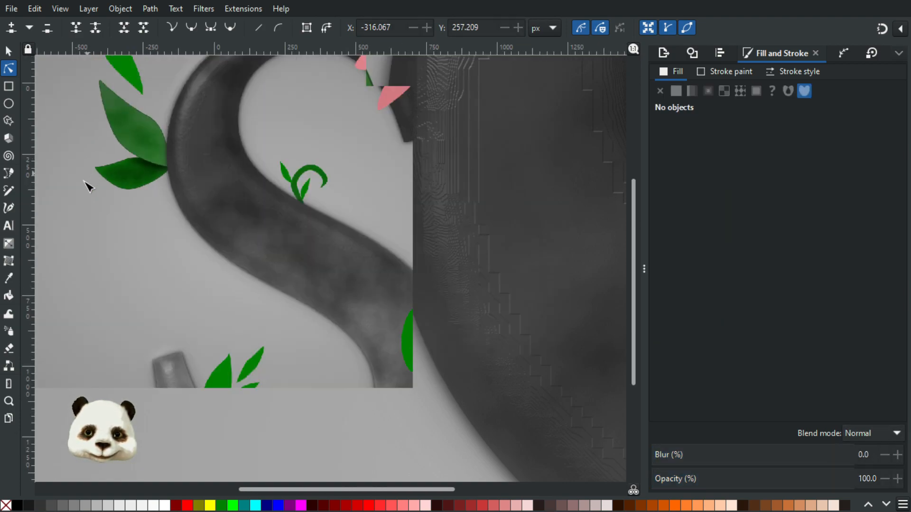
scroll(86, 163, "up", 3)
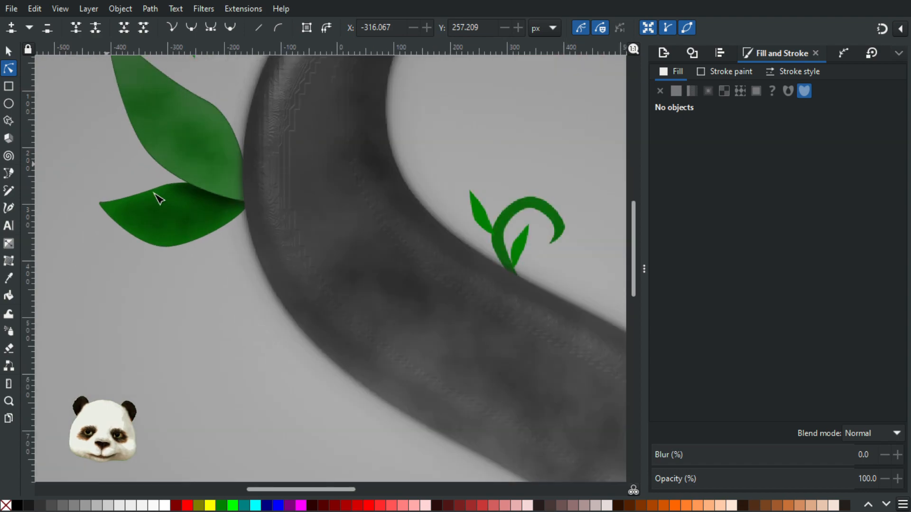
scroll(189, 291, "down", 2)
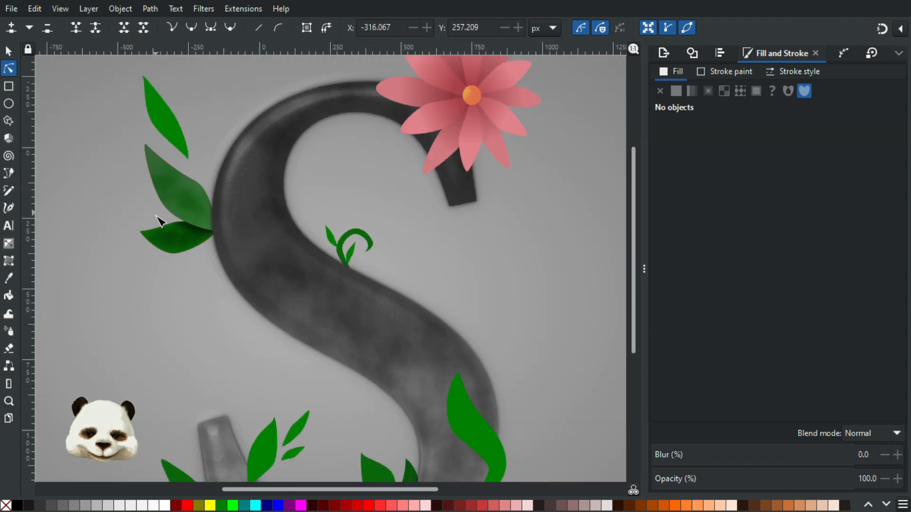
scroll(209, 303, "down", 2)
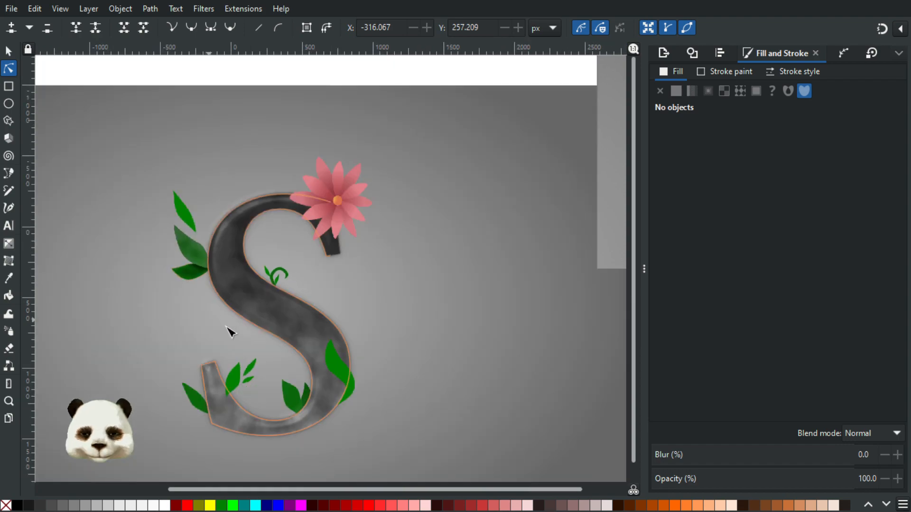
left_click_drag(474, 316, 636, 194)
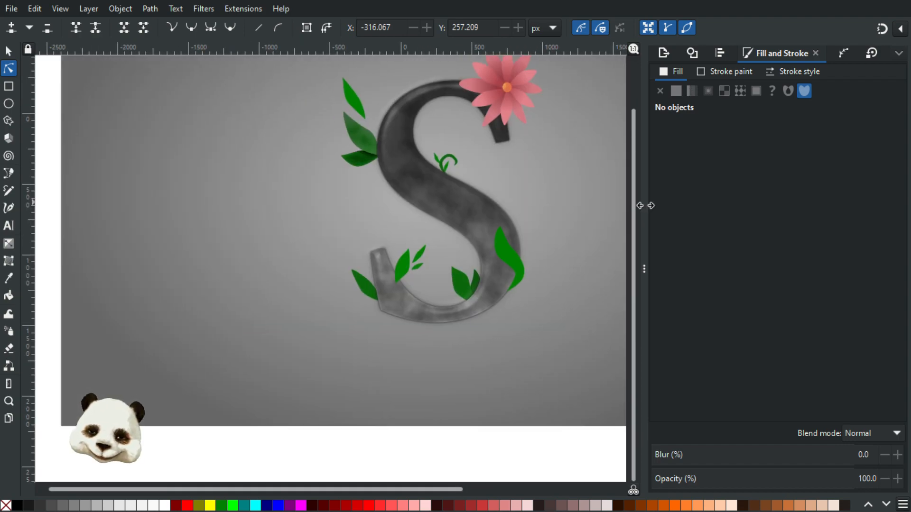
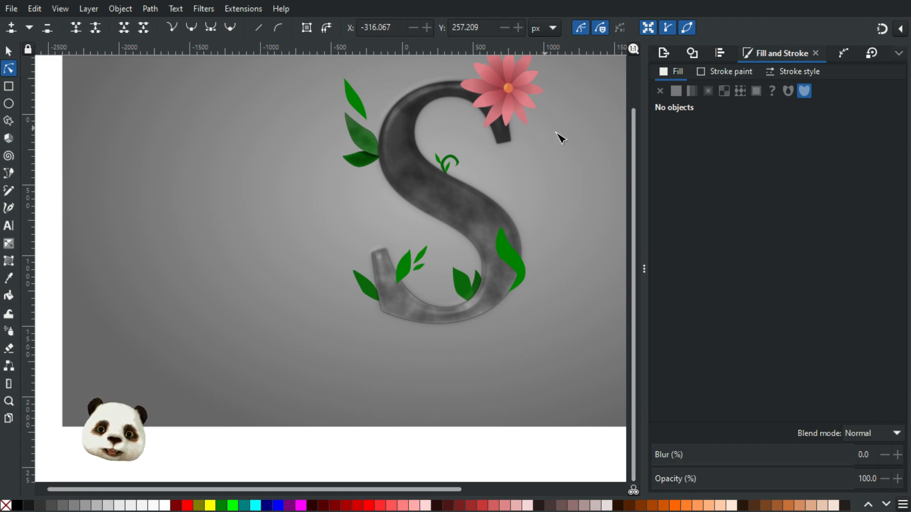
scroll(559, 135, "down", 2)
scroll(553, 163, "up", 1)
left_click_drag(568, 141, 503, 248)
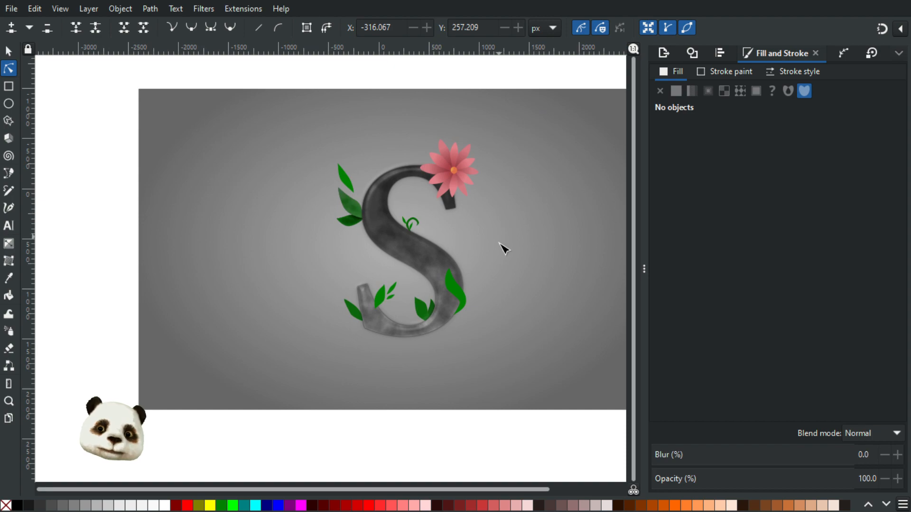
scroll(504, 245, "up", 1)
scroll(486, 222, "down", 1)
scroll(485, 220, "up", 1)
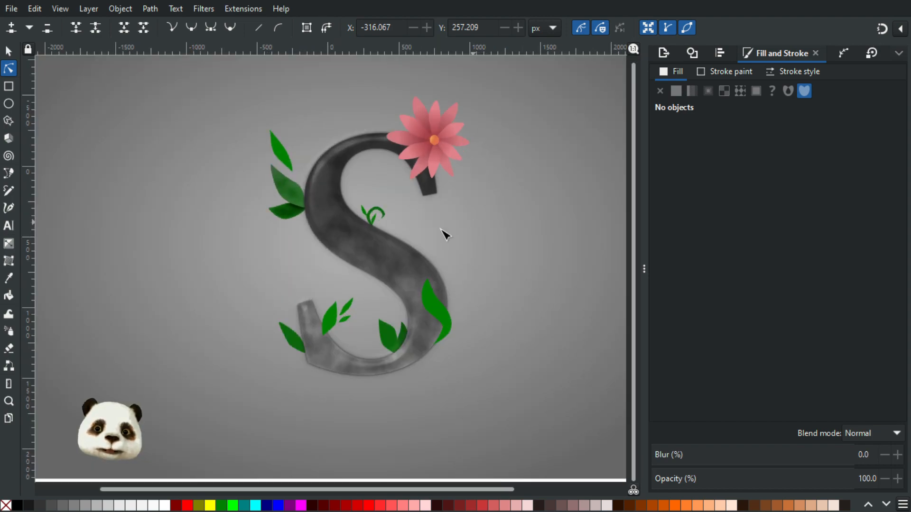
scroll(292, 194, "up", 1)
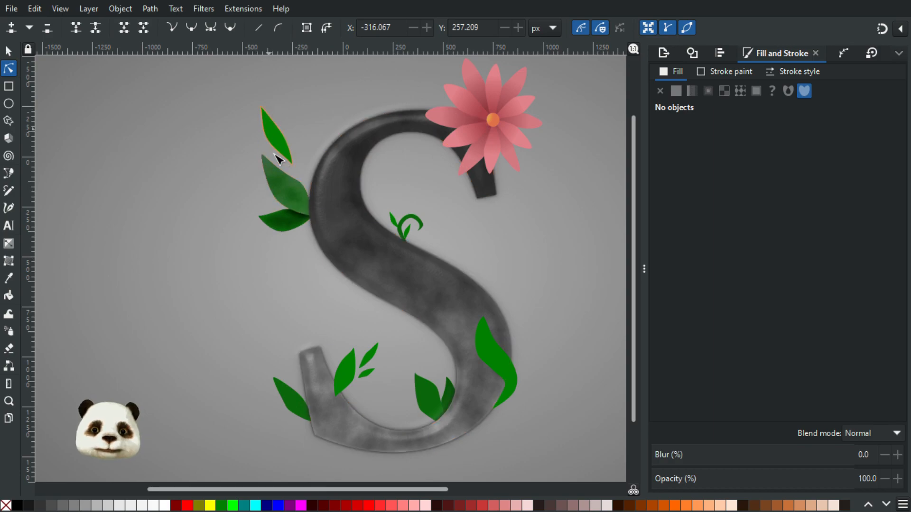
scroll(268, 301, "down", 1)
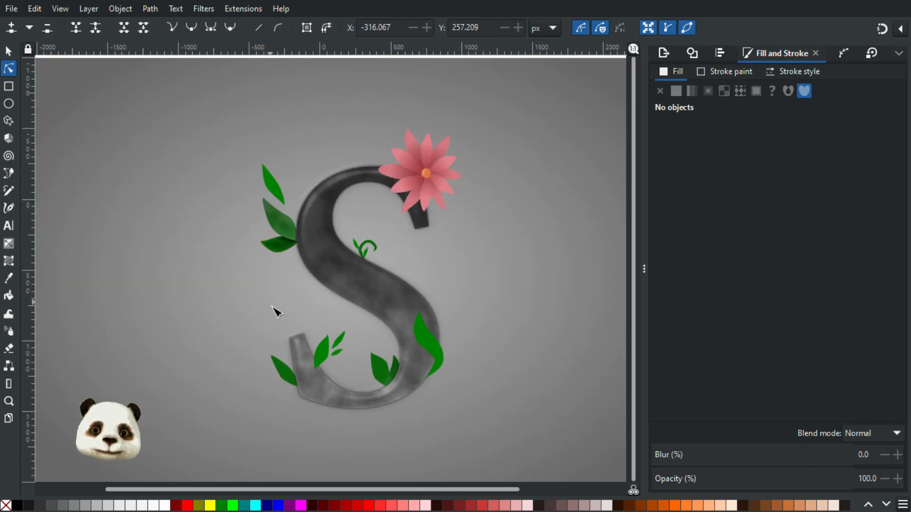
scroll(311, 252, "up", 3)
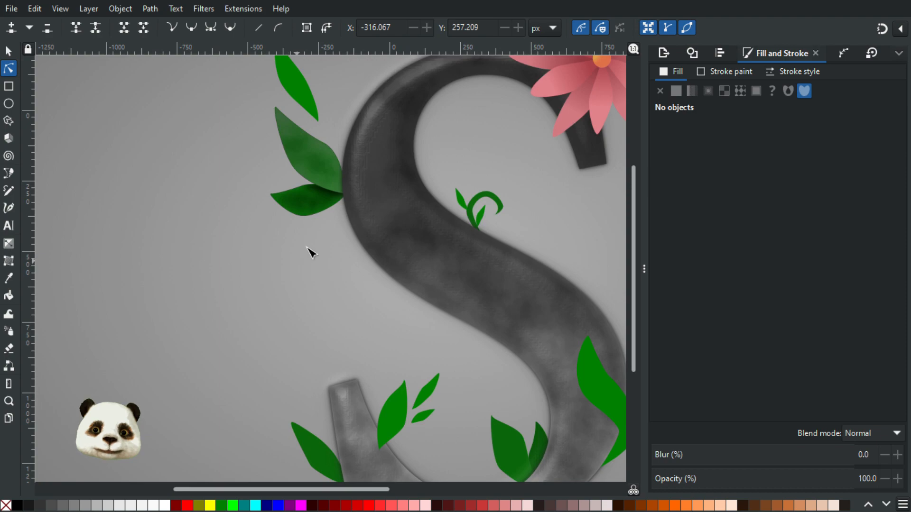
Step: Move the blurred texture layer aside to select the plain lower leaf beneath it, and undo the move
left_click(9, 51)
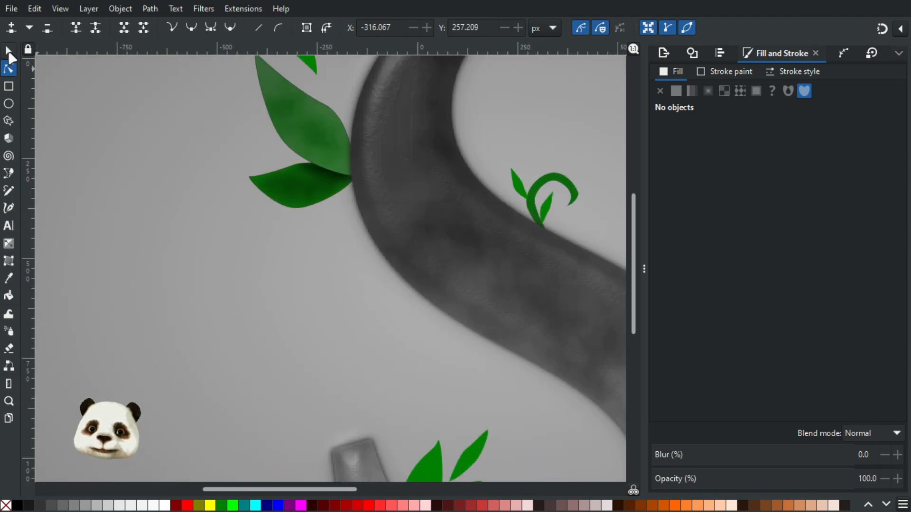
left_click(303, 192)
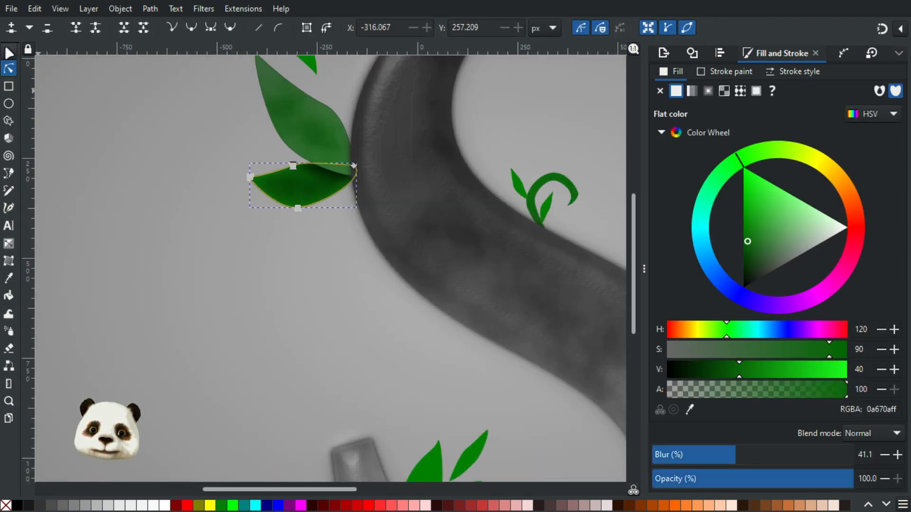
left_click_drag(303, 194, 382, 212)
left_click(290, 191)
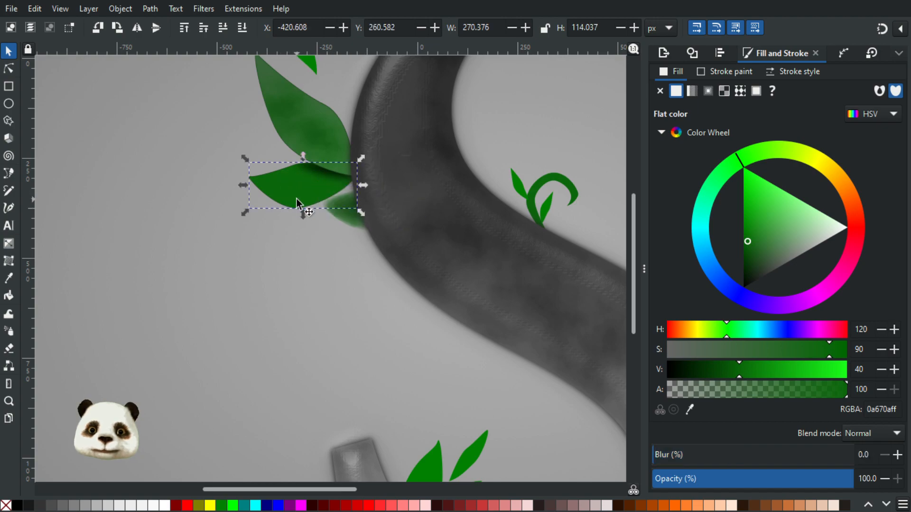
key("ctrl+z")
Step: Apply a linear gradient to the plain lower leaf, fading from opaque green near its middle to transparent green toward the letter
scroll(297, 202, "up", 3)
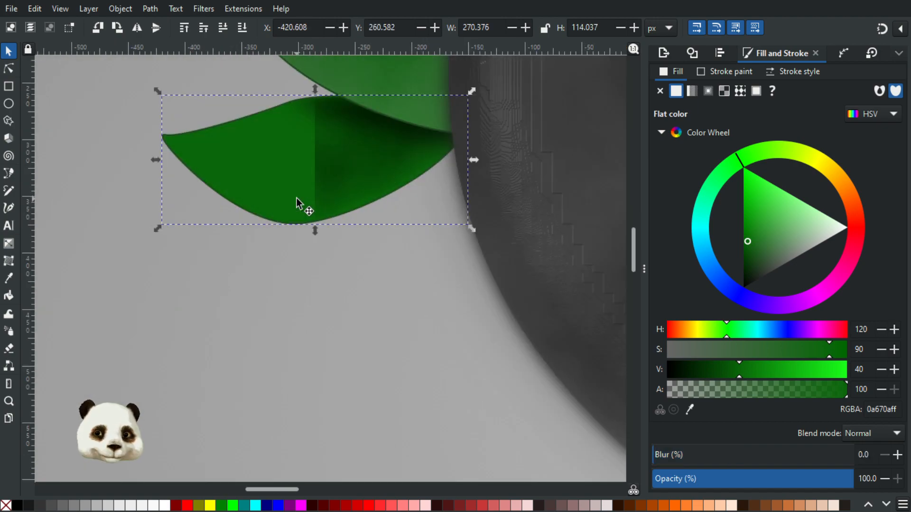
key("g")
mouse_move(247, 168)
left_mouse_down()
mouse_move(364, 154)
mouse_move(389, 139)
left_mouse_up()
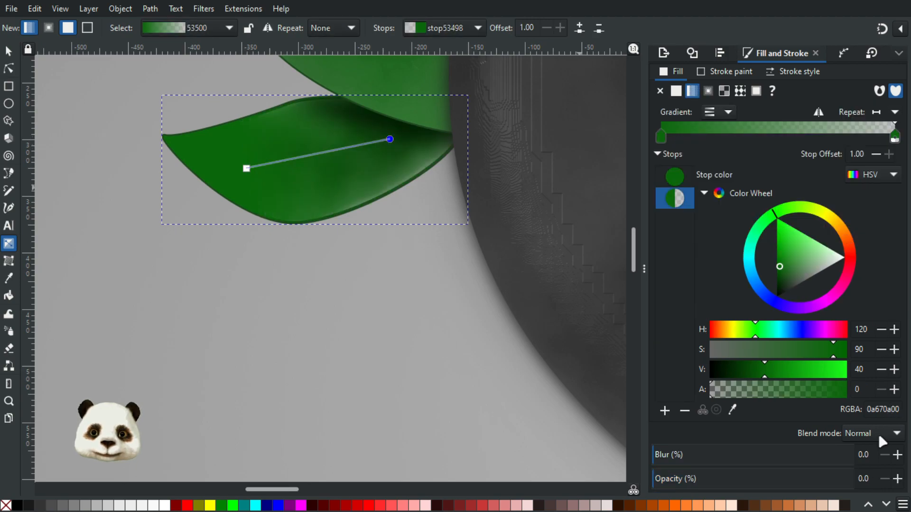
Step: Make the lower leaf gradient's end stop fully opaque and set its start stop to saturation 62 and value 34
left_click_drag(792, 391, 907, 391)
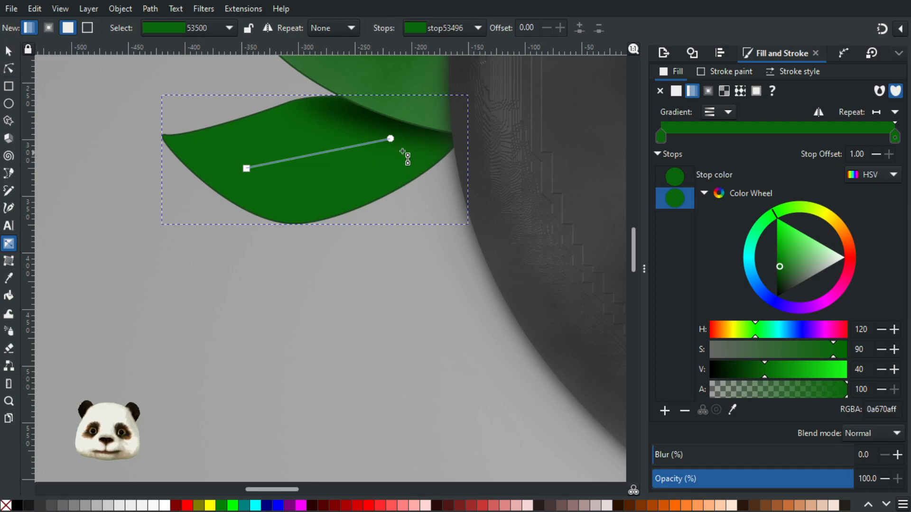
left_click(247, 169)
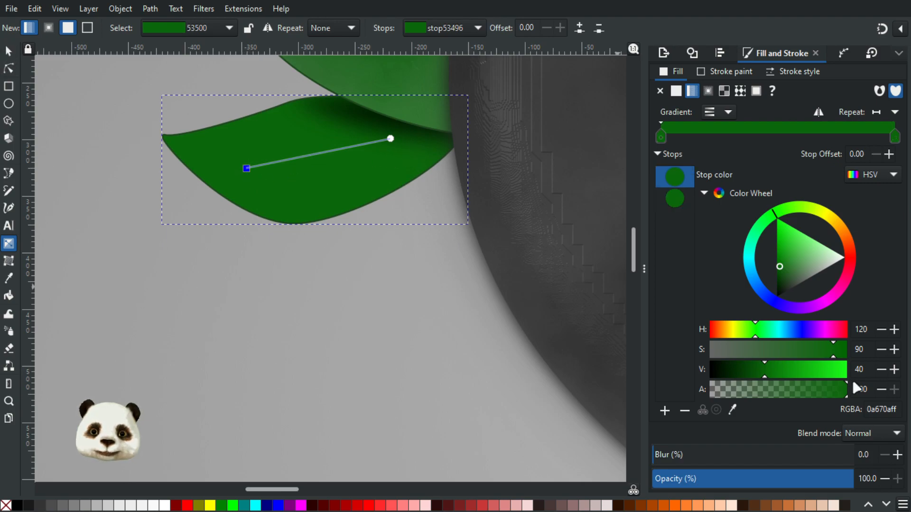
left_click_drag(812, 353, 807, 353)
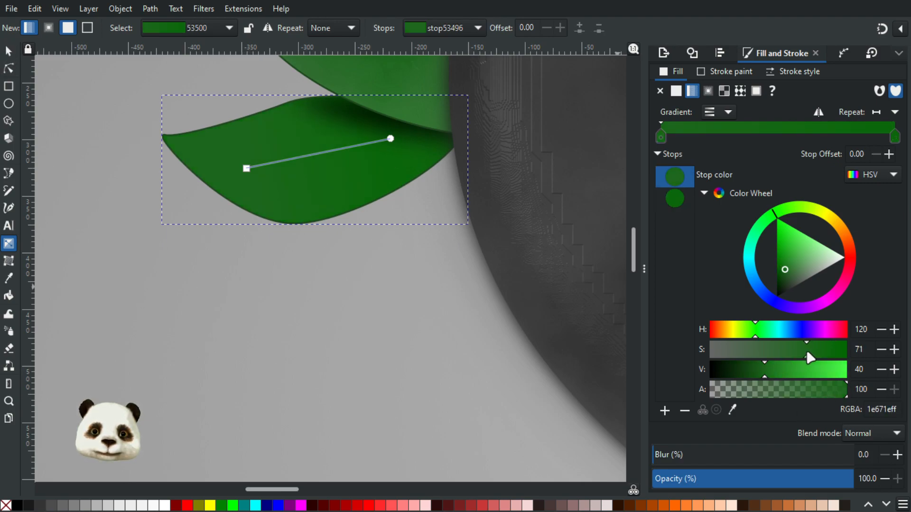
left_click(247, 169)
left_click(795, 351)
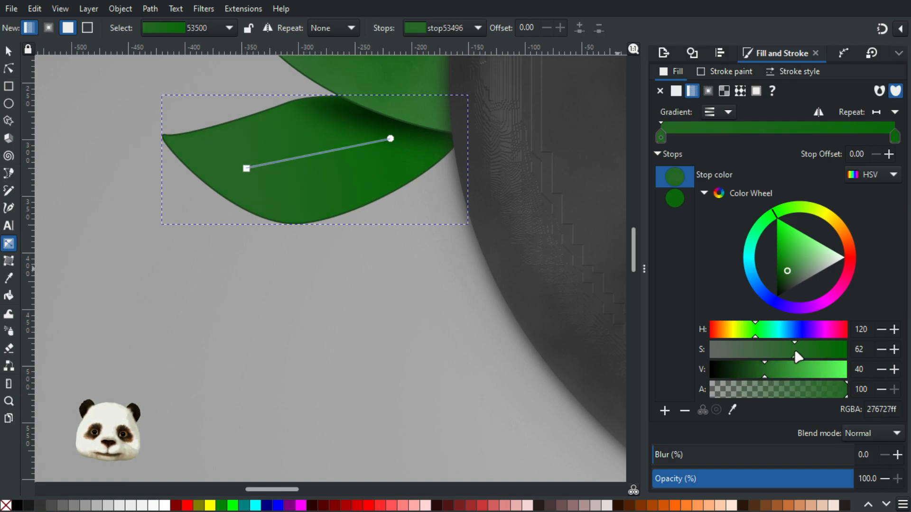
left_click_drag(764, 372, 761, 371)
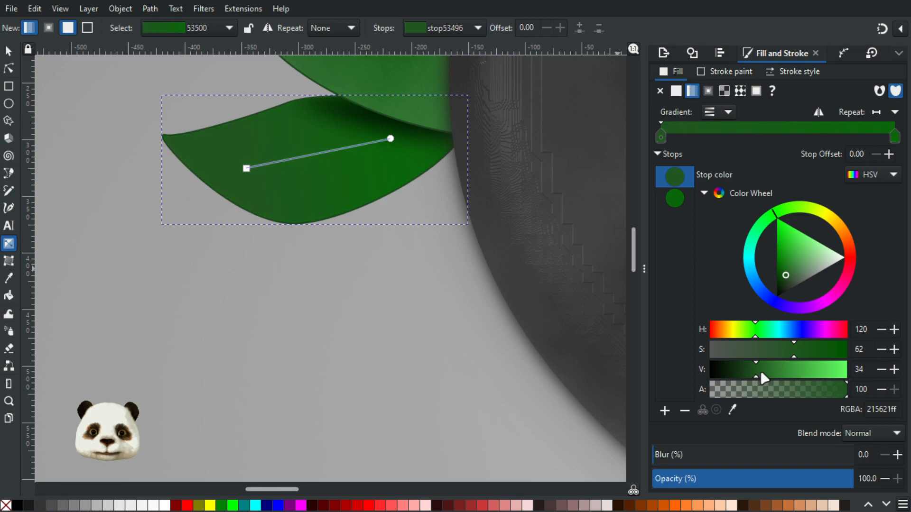
Step: Set the gradient stop nearest the letter to a lighter green with saturation 64 and value 49
left_click(391, 139)
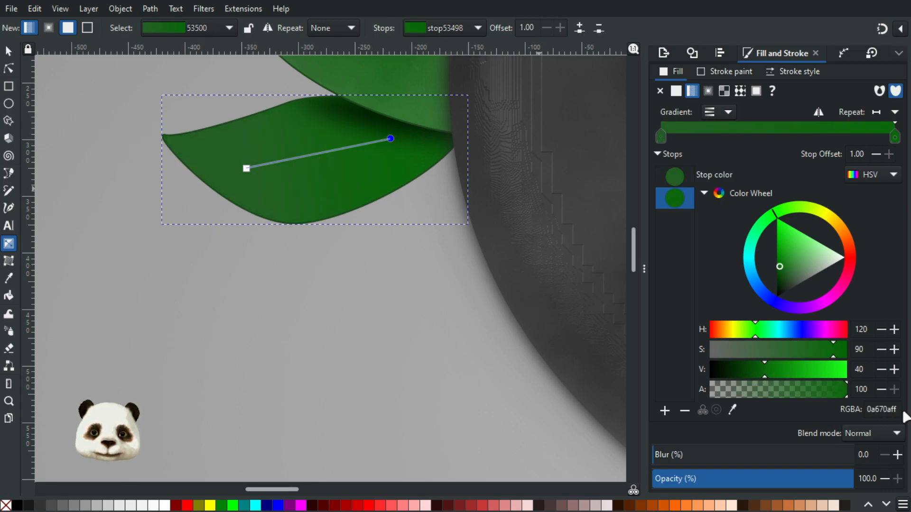
left_click(772, 375)
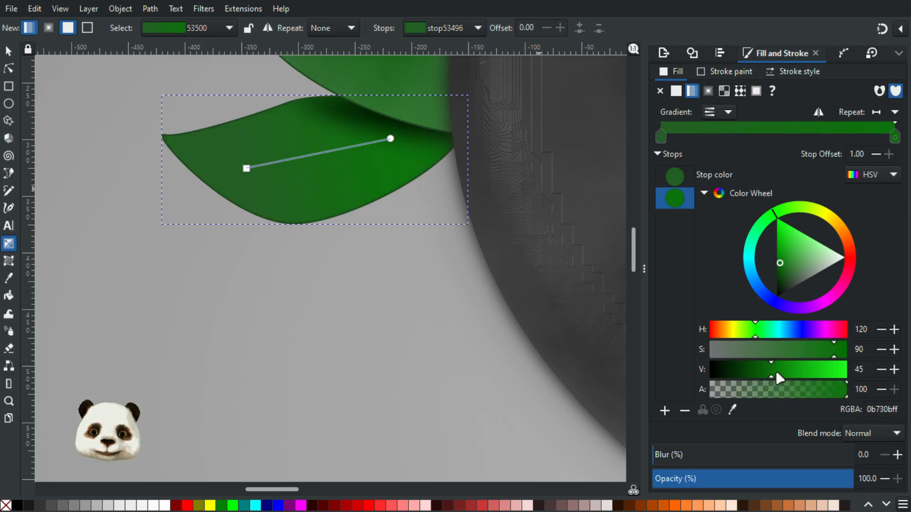
left_click_drag(818, 352, 808, 351)
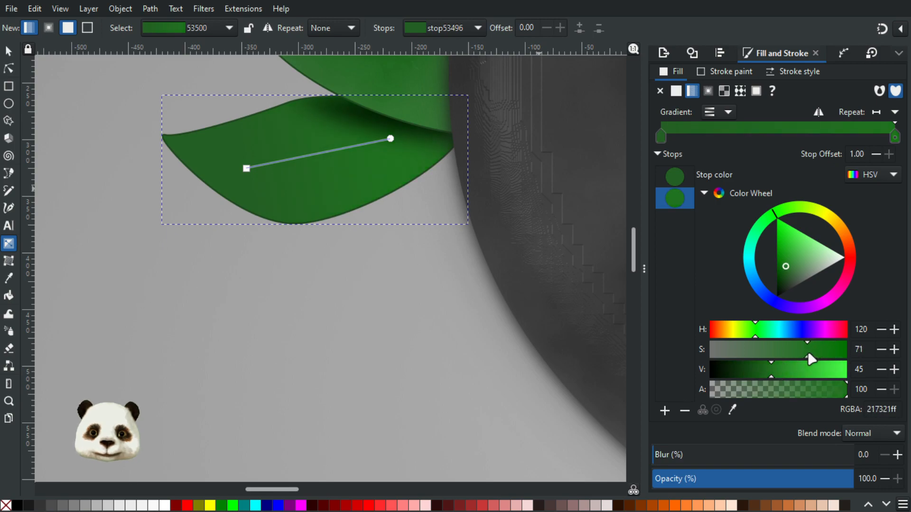
left_click(390, 138)
left_click(778, 375)
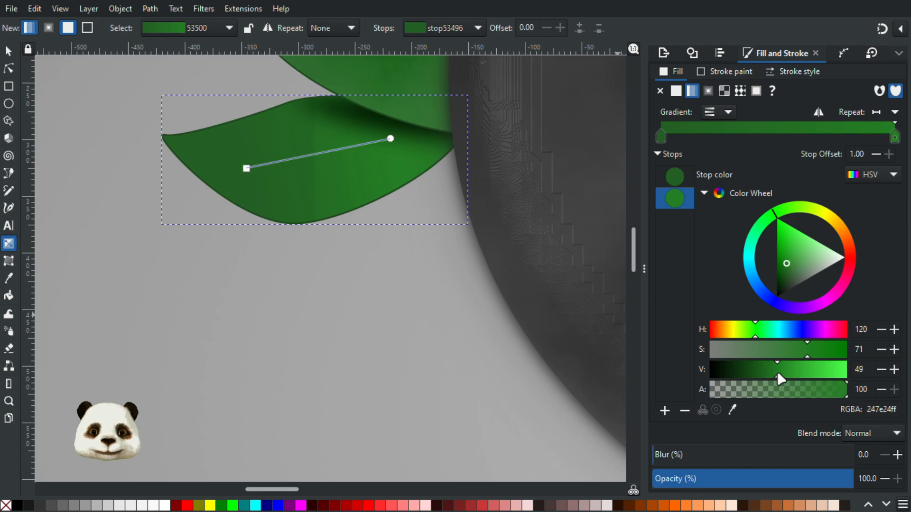
left_click(797, 351)
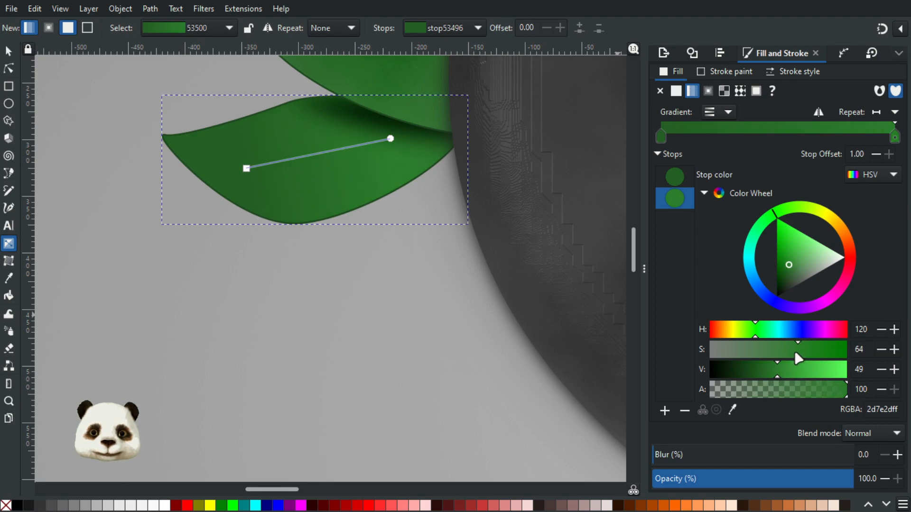
Step: Darken the gradient's start stop near the leaf's outer half to saturation 52 and value 31
left_click(246, 169)
left_click_drag(755, 371, 782, 352)
left_click(8, 50)
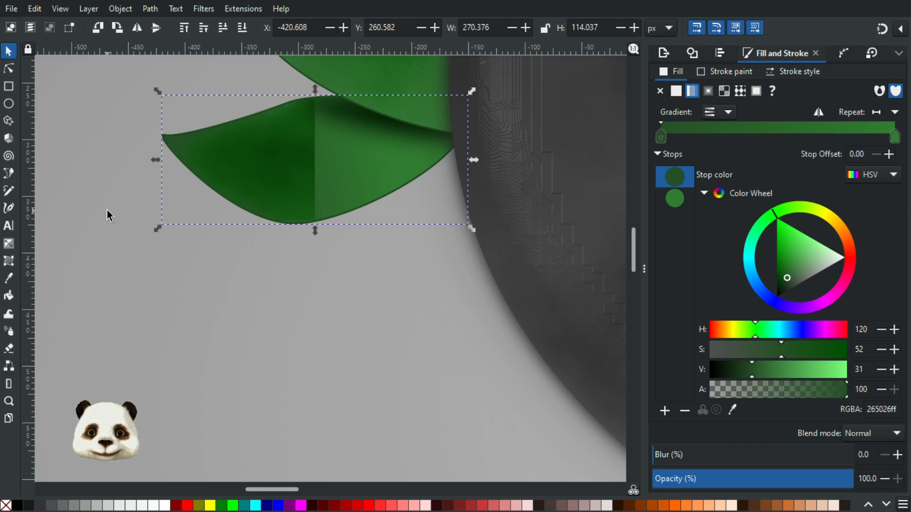
Step: Reverse the lower leaf's gradient so the dark stop sits near the letter and the lighter stop near the outer tip
key("g")
left_click(387, 139)
left_click_drag(223, 132, 411, 128)
scroll(365, 192, "down", 4)
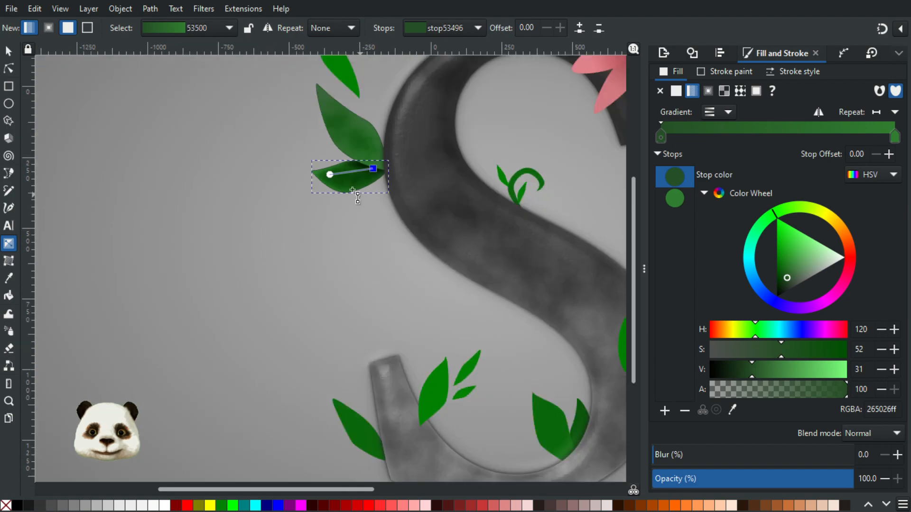
scroll(335, 169, "up", 4)
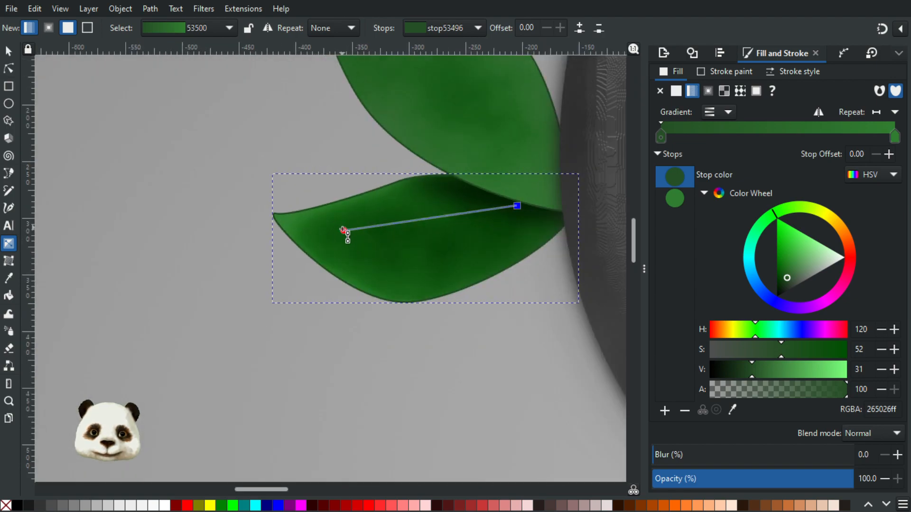
Step: Move the lighter stop slightly inward, set it to saturation 57 and value 46, and deselect the leaf
mouse_move(365, 229)
left_mouse_down()
mouse_move(381, 227)
mouse_move(365, 231)
left_mouse_up()
left_click_drag(777, 378, 773, 378)
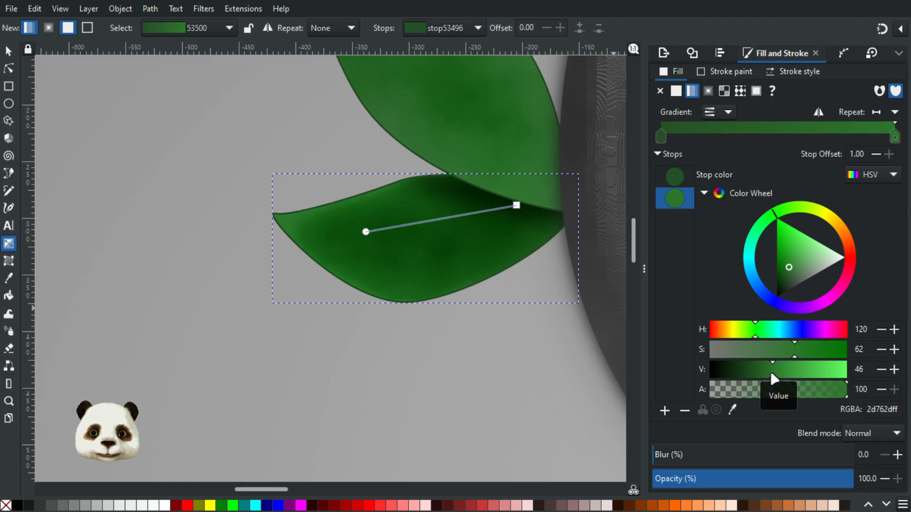
left_click_drag(795, 359, 788, 360)
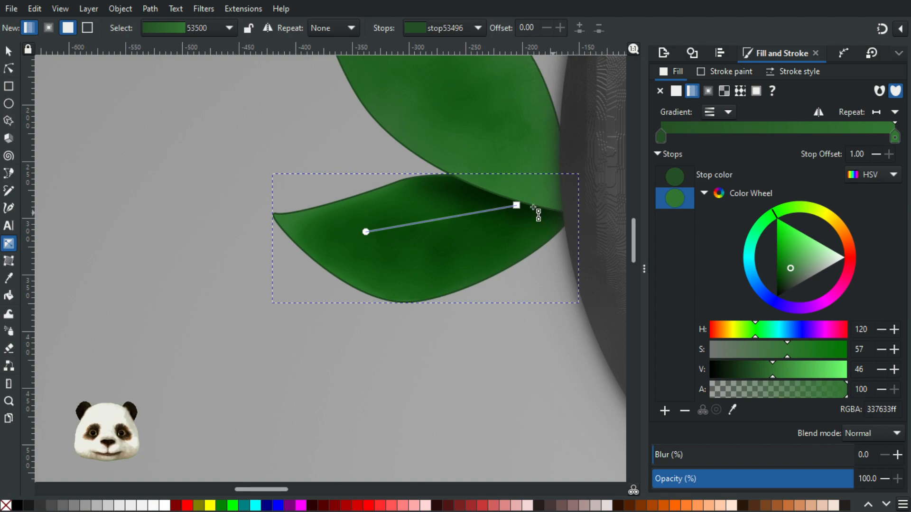
left_click(98, 136)
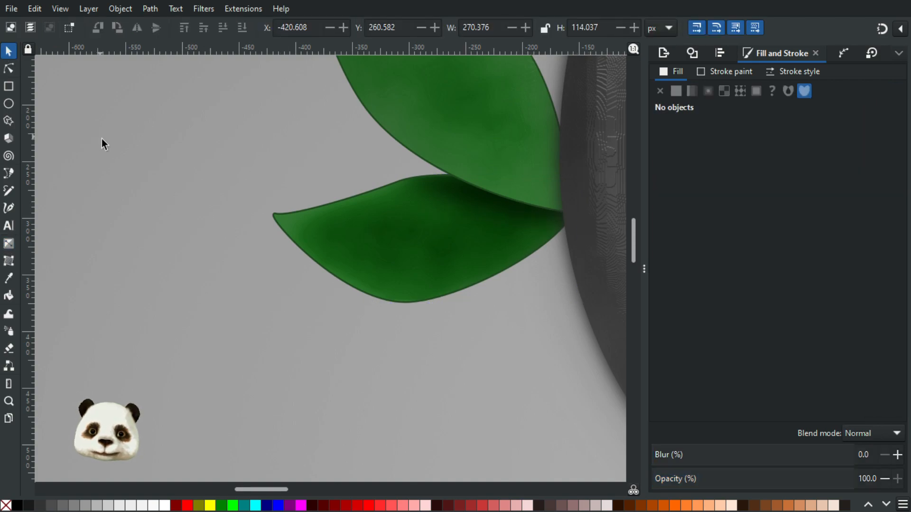
Step: Examine how the recolored lower leaf looks up close and within the whole letter S composition
scroll(128, 172, "down", 6)
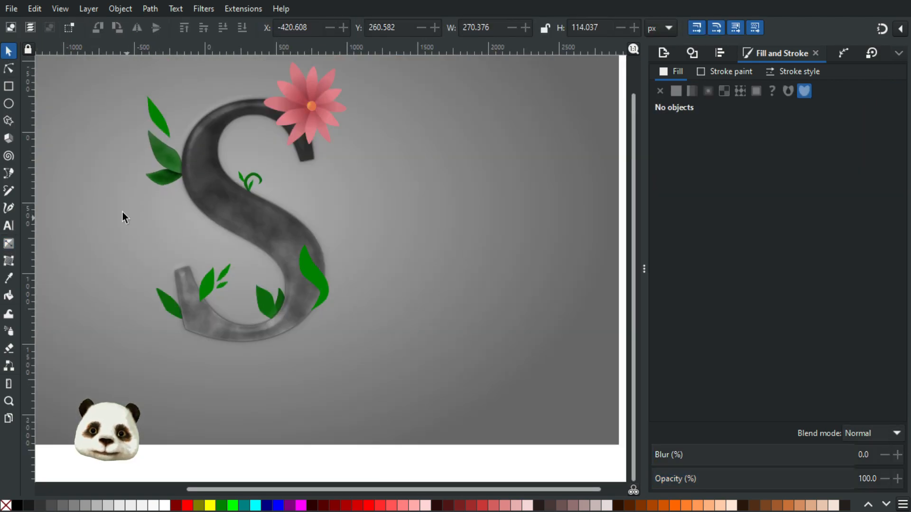
left_click_drag(166, 223, 330, 269)
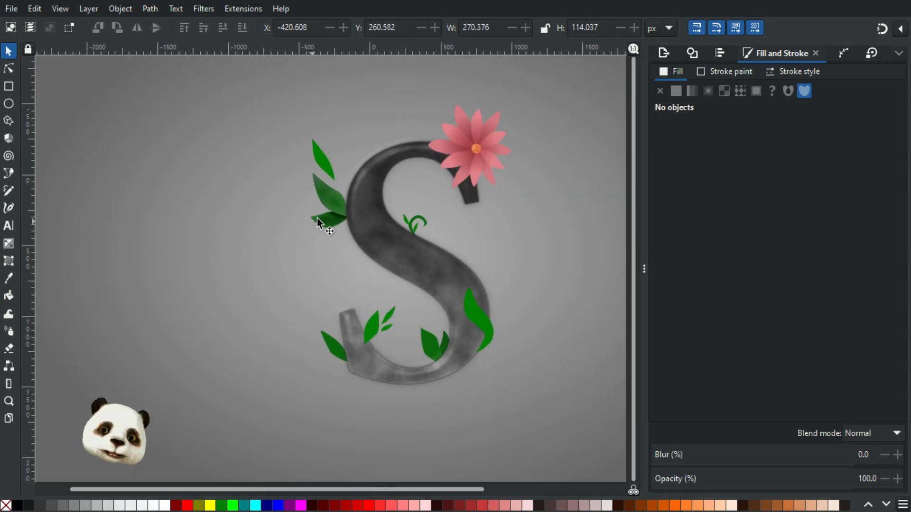
scroll(315, 219, "up", 2)
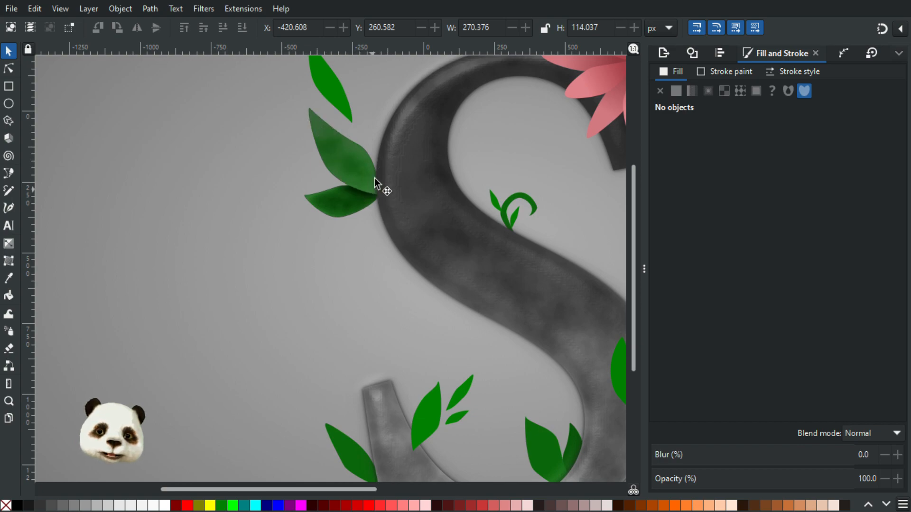
scroll(375, 165, "up", 1)
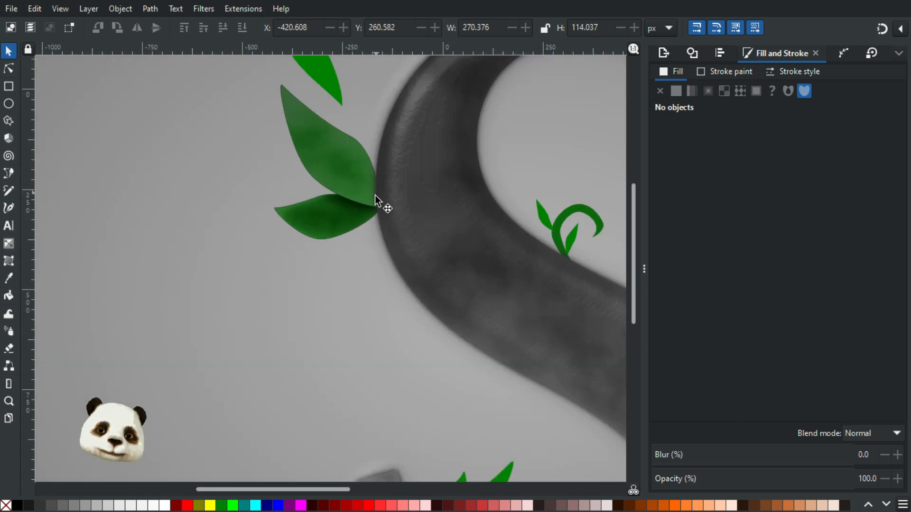
scroll(376, 199, "up", 2)
scroll(380, 192, "down", 6)
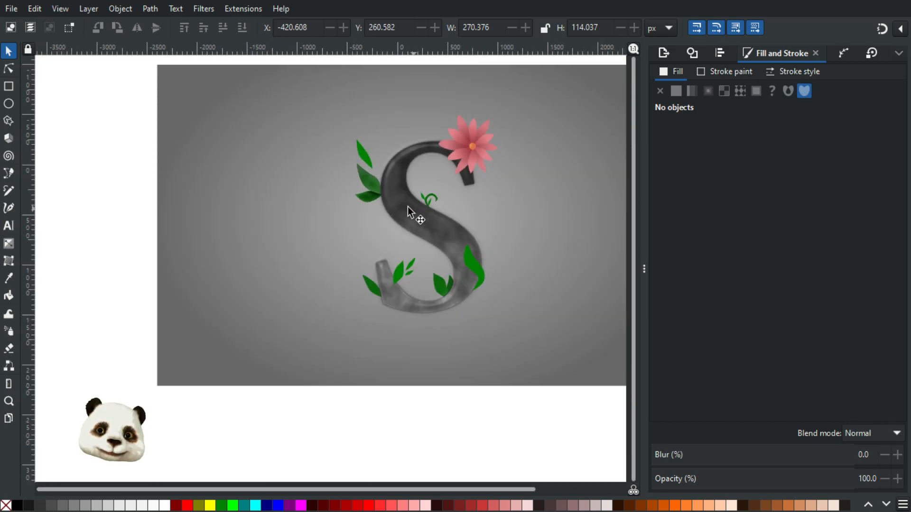
scroll(395, 196, "up", 1)
scroll(394, 196, "down", 1)
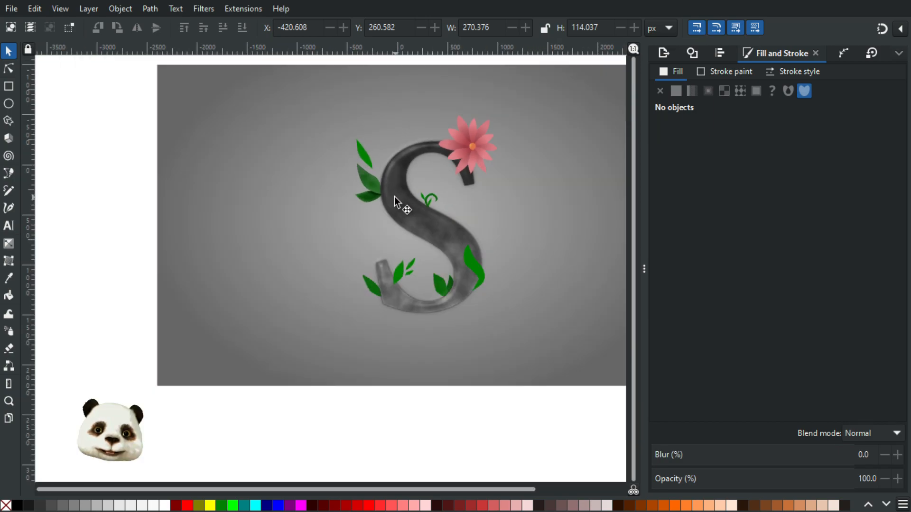
scroll(386, 193, "up", 2)
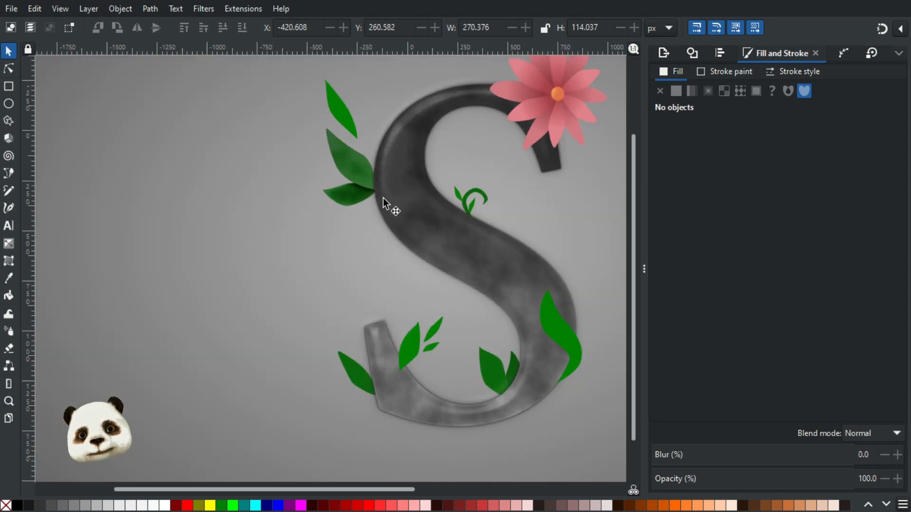
scroll(362, 176, "up", 3)
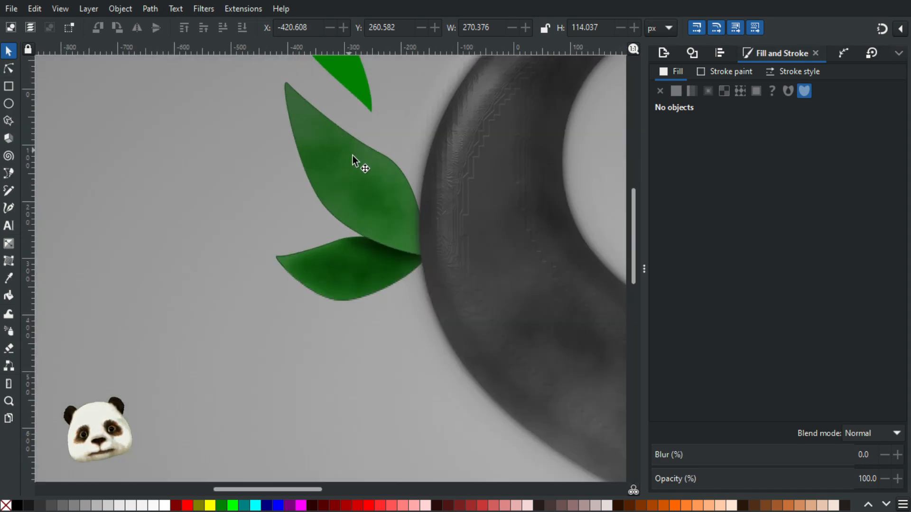
Step: Reverse the gradient of the leaf above it, placing the end stop near its outer tip and the darker start stop near the letter
left_click(365, 181)
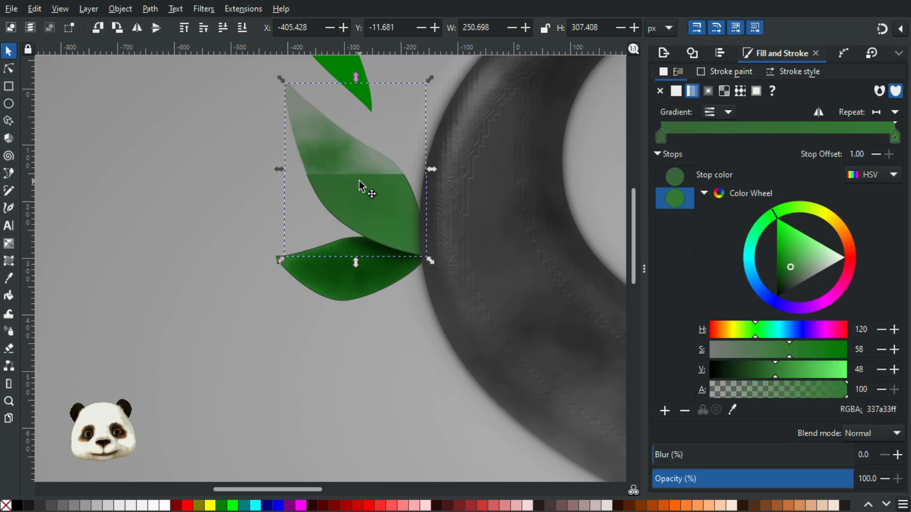
key("g")
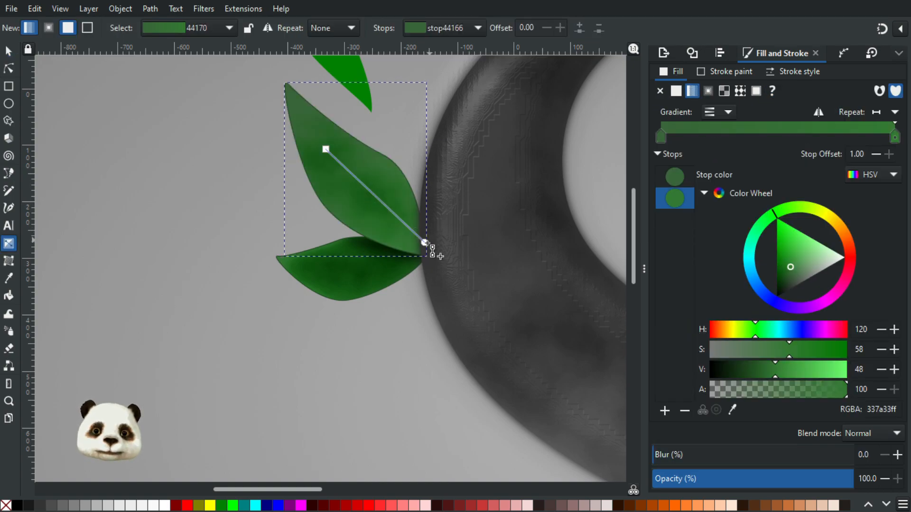
left_click_drag(425, 243, 308, 112)
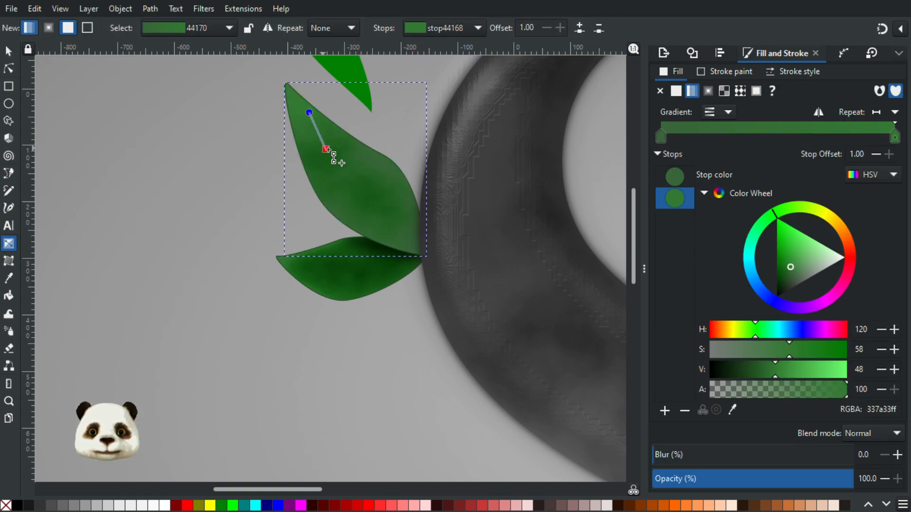
left_click_drag(327, 150, 399, 223)
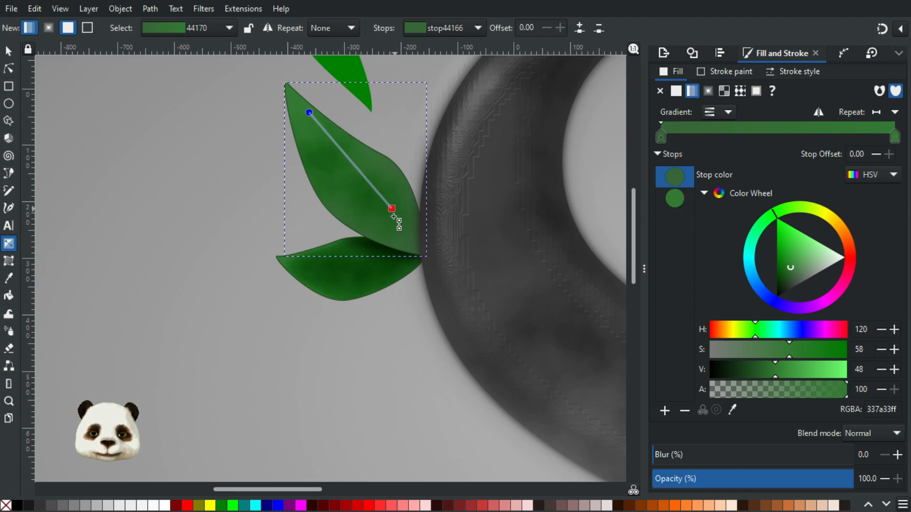
scroll(399, 223, "down", 3)
left_click(8, 51)
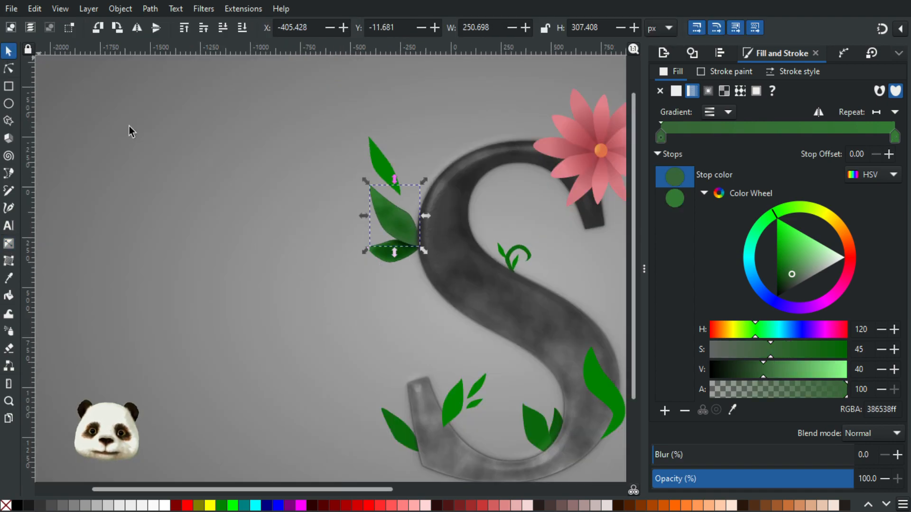
left_click(148, 133)
Step: Compare the leaves within the whole composition, reselect the larger leaf above the lower one, and undo the last change
scroll(149, 135, "down", 2)
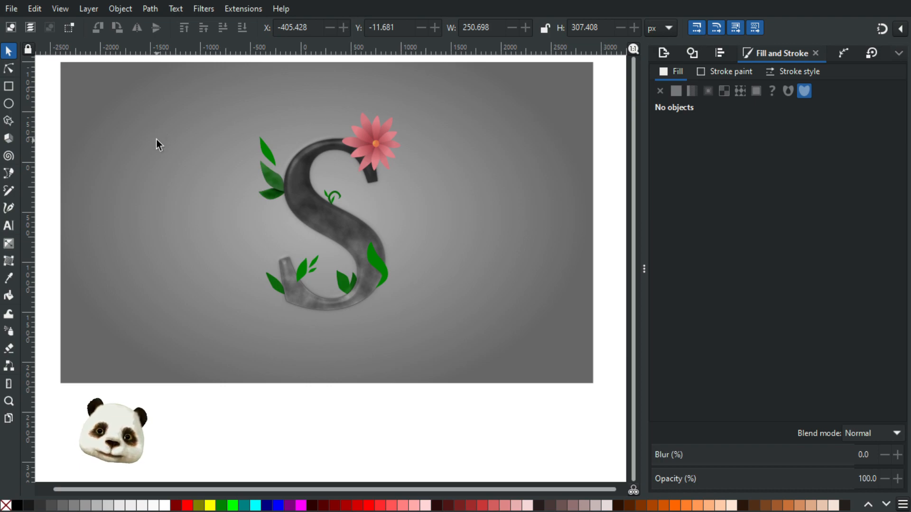
scroll(225, 130, "up", 3)
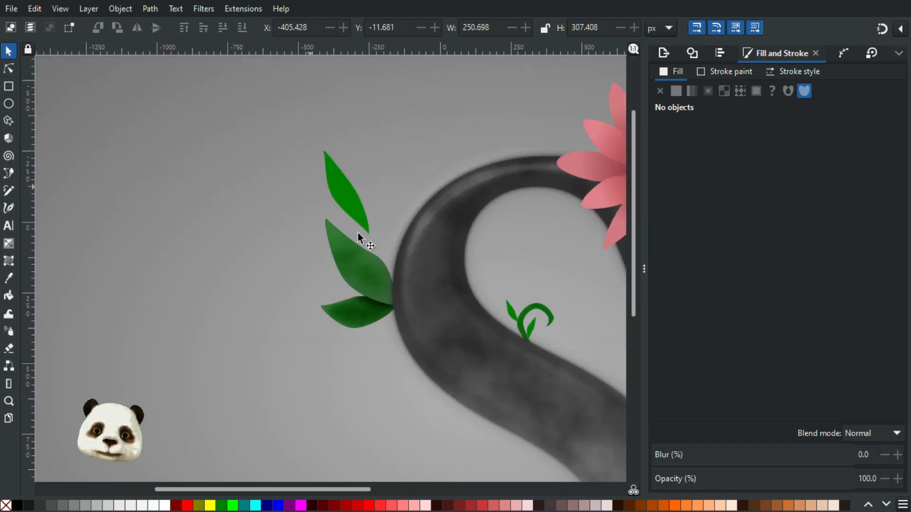
scroll(449, 283, "down", 3)
scroll(450, 281, "up", 4)
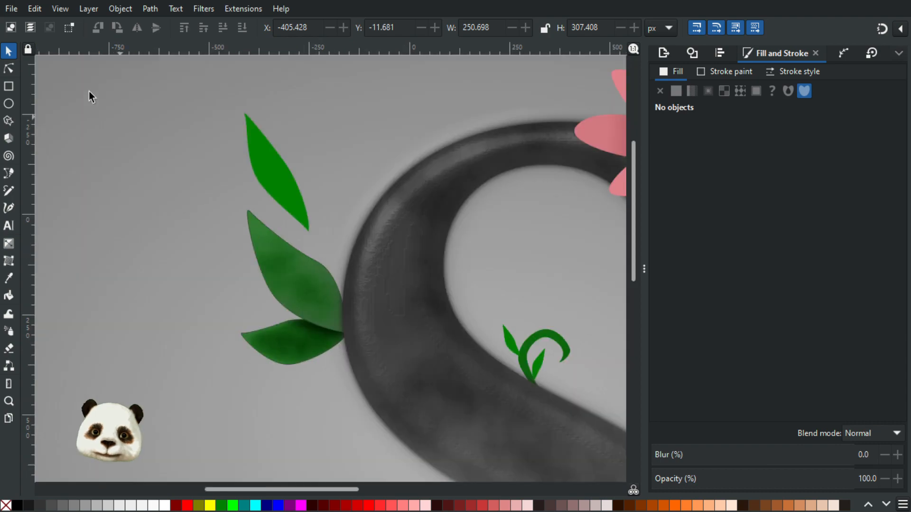
key("g")
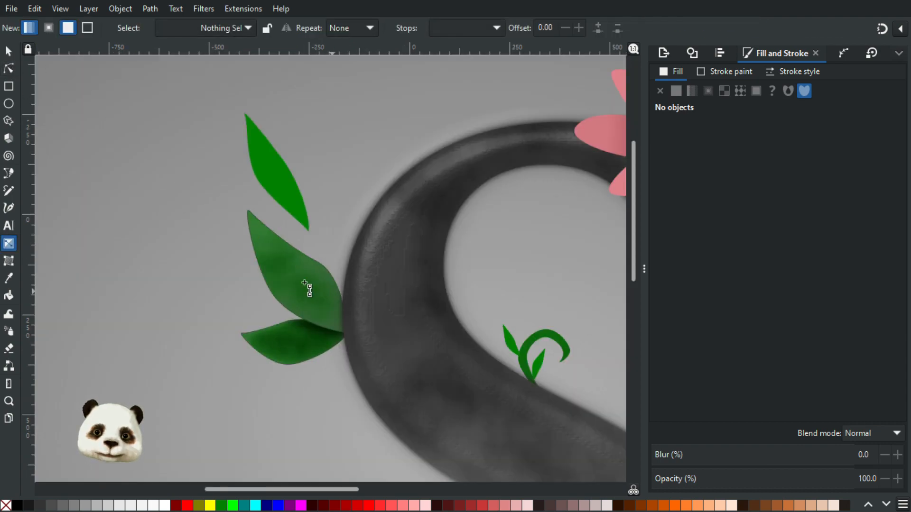
scroll(298, 297, "up", 3)
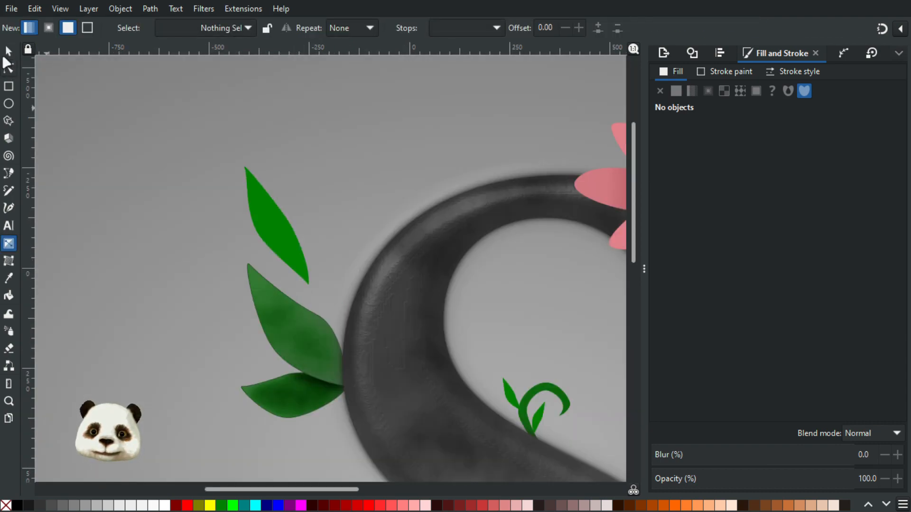
left_click(8, 51)
left_click(293, 342)
key("ctrl+z")
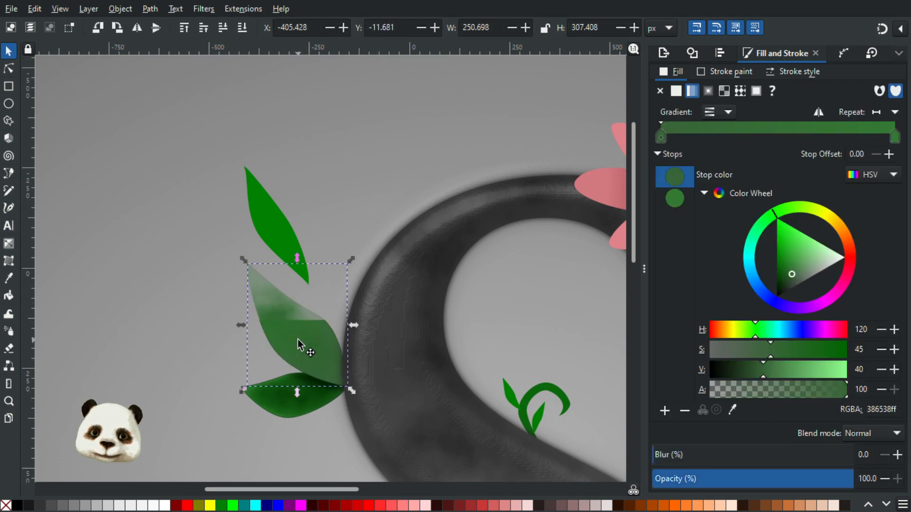
Step: In the larger leaf's gradient, move the darker stop closer to the leaf's base and set it to saturation 46 and value 33
key("g")
left_click(323, 353)
left_click_drag(764, 372, 758, 371)
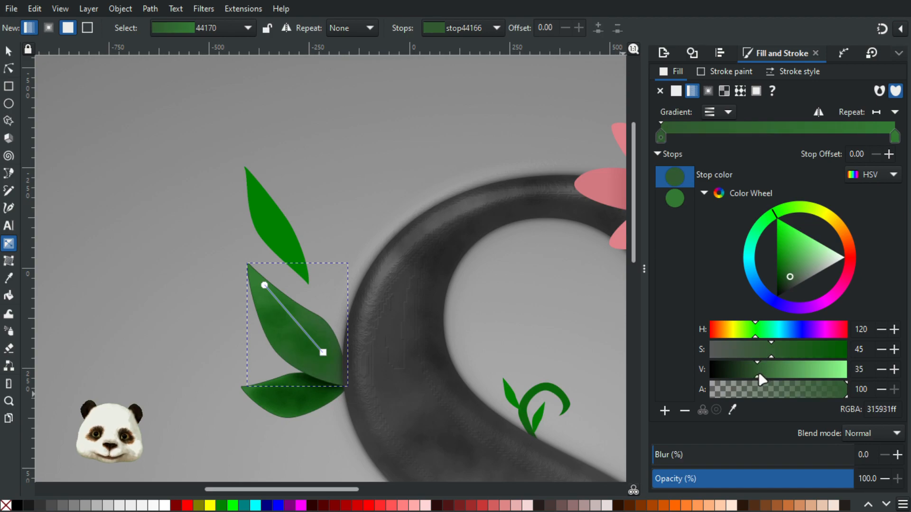
left_click(269, 286)
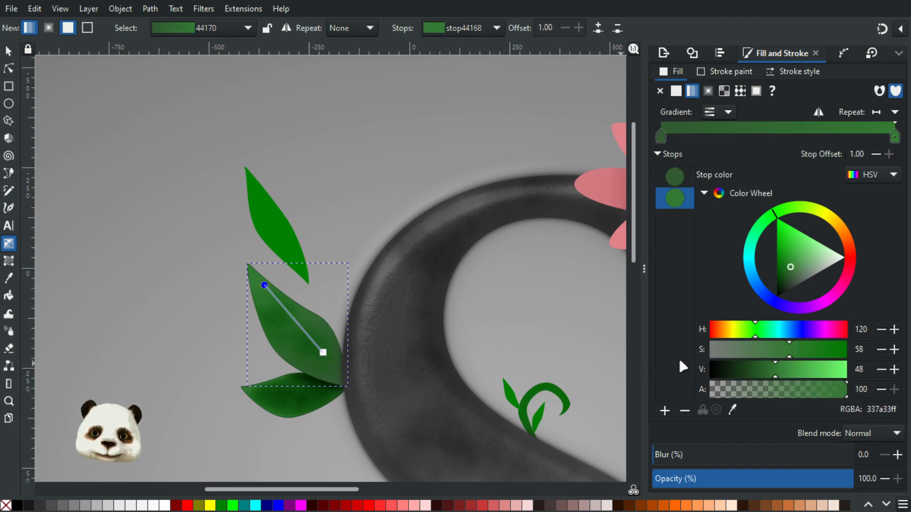
left_click_drag(323, 352, 338, 370)
left_click(337, 371)
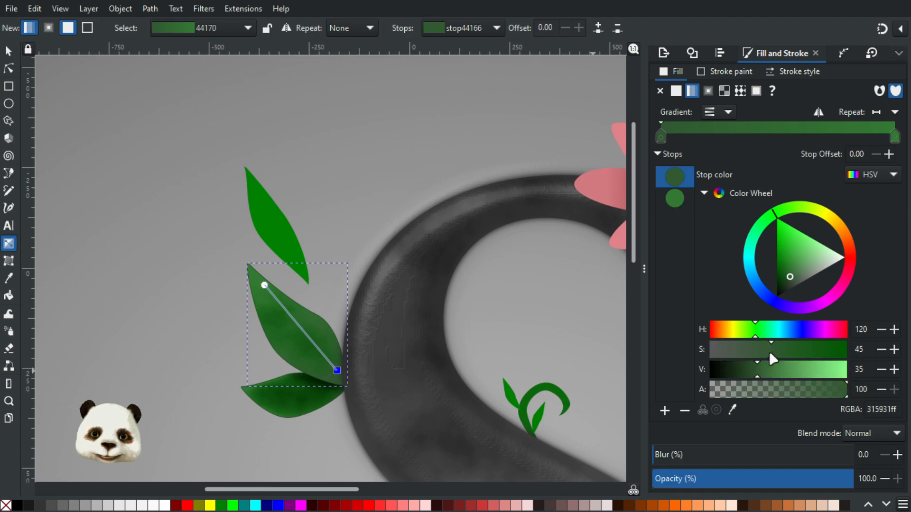
left_click_drag(757, 371, 752, 372)
left_click(755, 375)
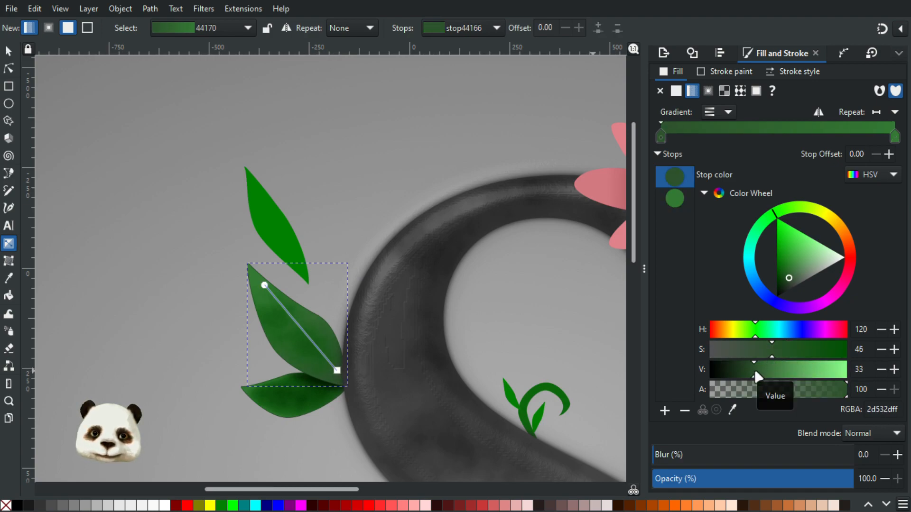
Step: Set the leaf's lighter tip stop to saturation 64 and its darker stop to saturation 48 and value 29, and deselect the leaf
left_click(265, 285)
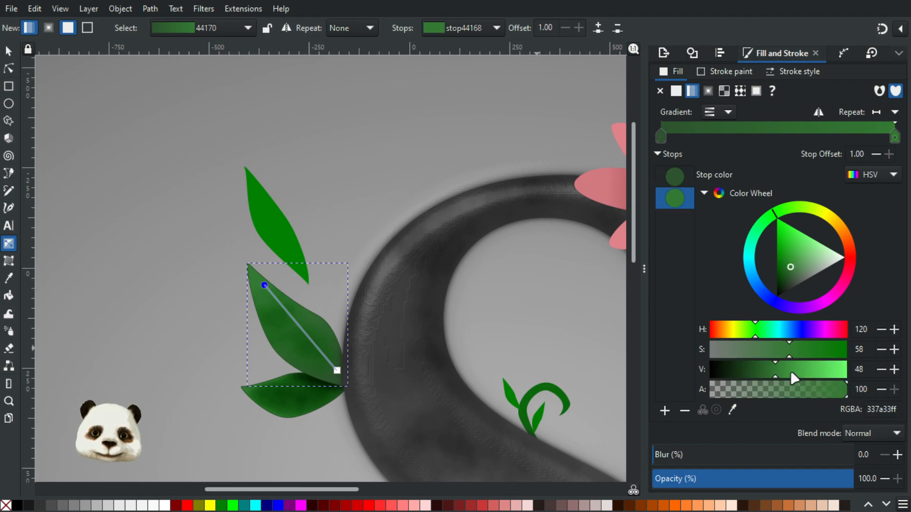
left_click(798, 352)
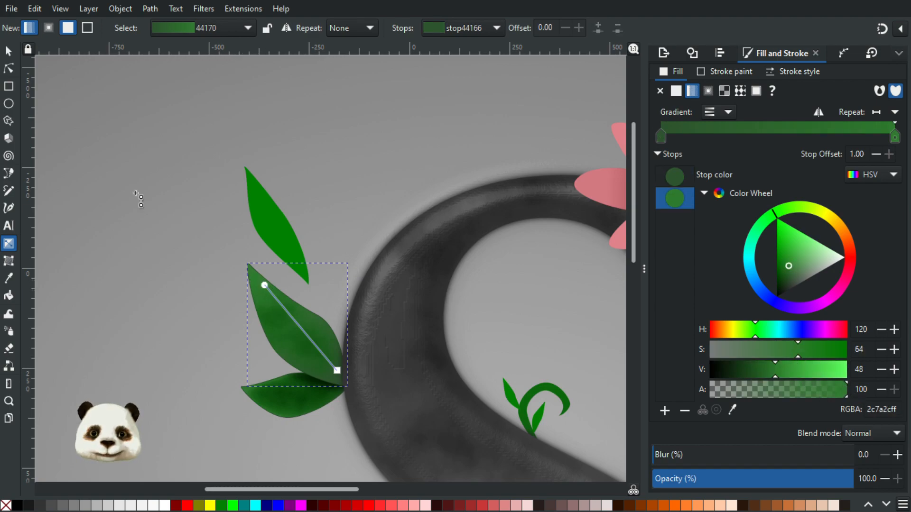
scroll(142, 246, "down", 5)
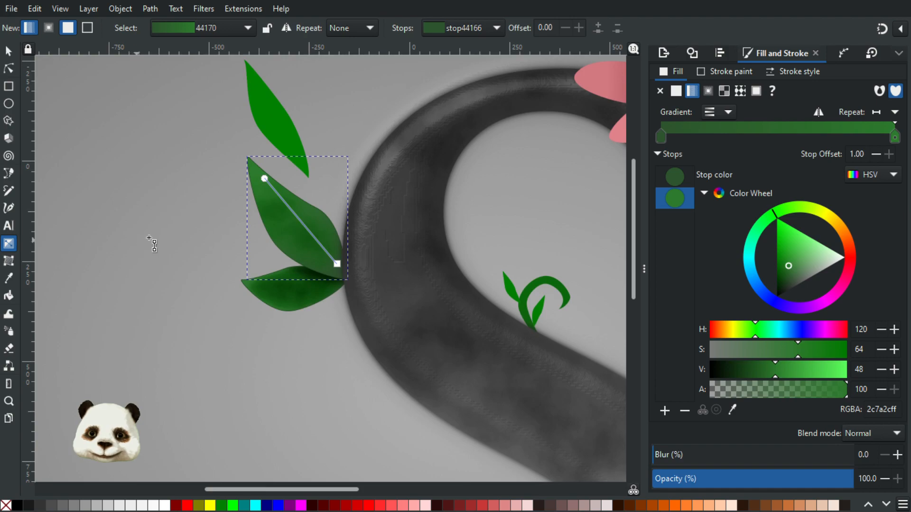
left_click(338, 265)
left_click_drag(744, 368, 747, 371)
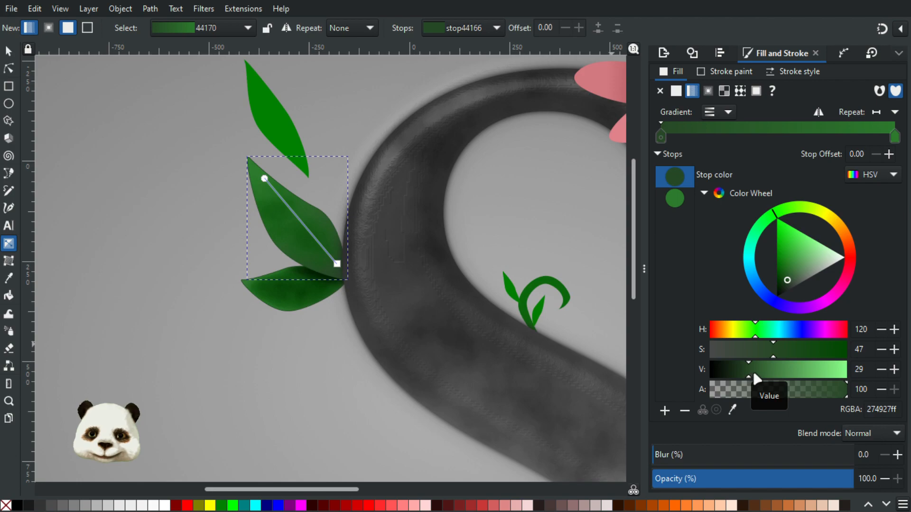
mouse_move(776, 348)
left_mouse_down()
mouse_move(757, 346)
mouse_move(775, 349)
left_mouse_up()
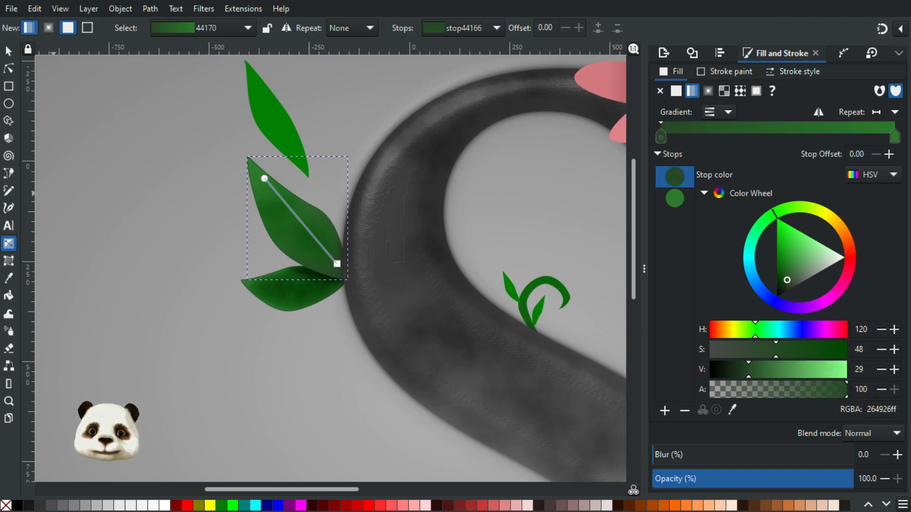
left_click(9, 51)
left_click(102, 161)
Step: Examine the recolored leaves within the whole composition and look at the flower's petals and center up close
scroll(122, 194, "down", 4)
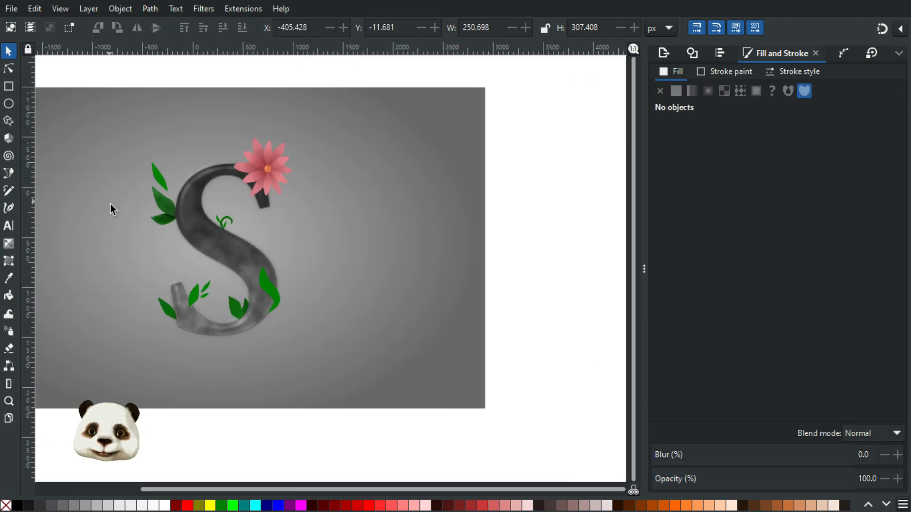
scroll(263, 263, "up", 1)
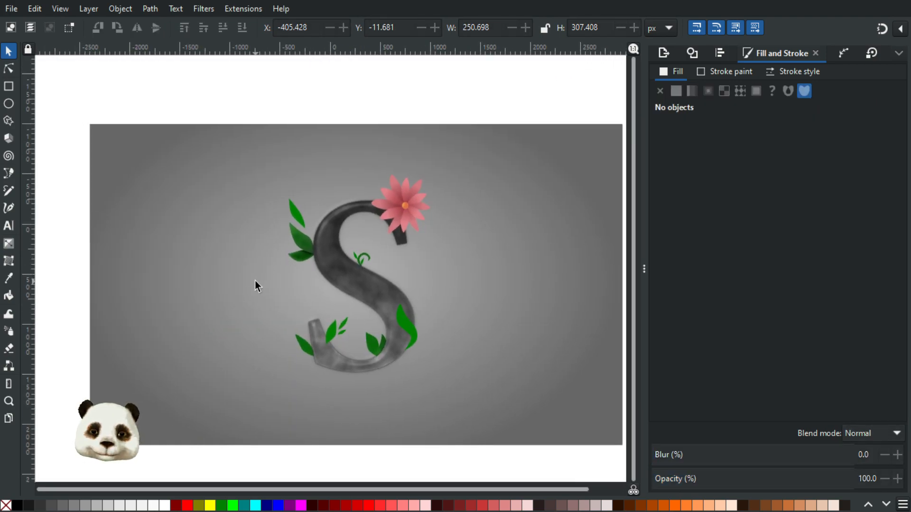
scroll(267, 260, "up", 2)
scroll(323, 261, "down", 2)
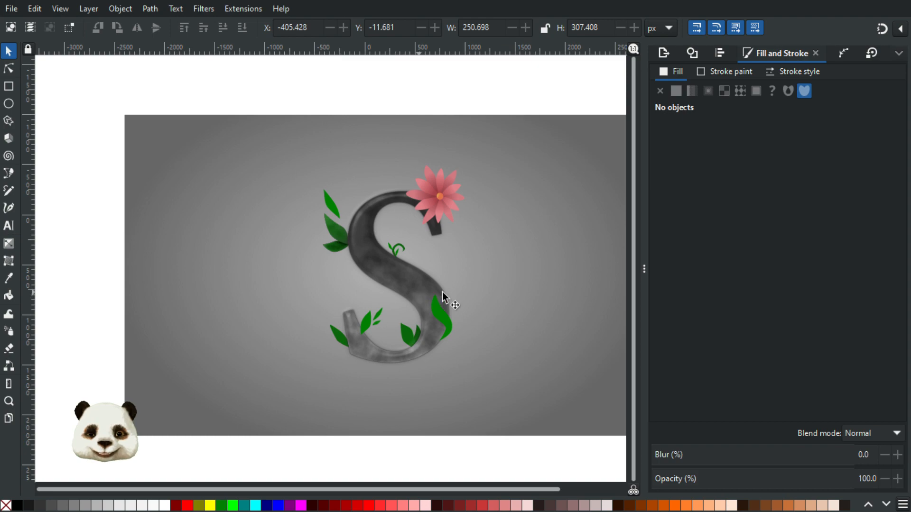
scroll(439, 292, "up", 1)
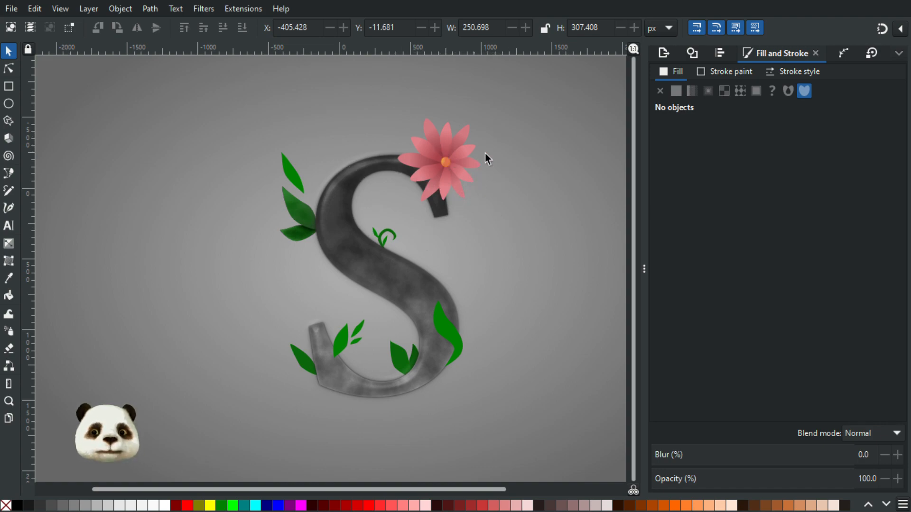
scroll(466, 154, "up", 5)
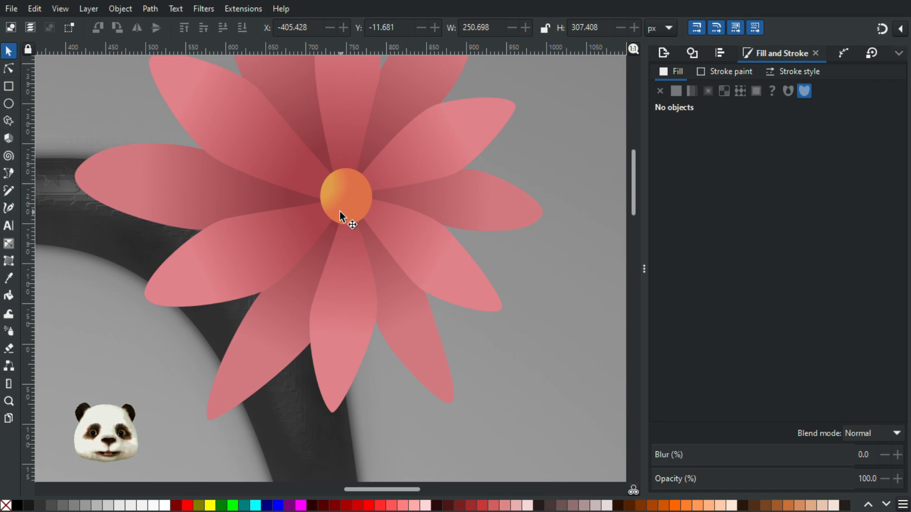
scroll(340, 210, "down", 2)
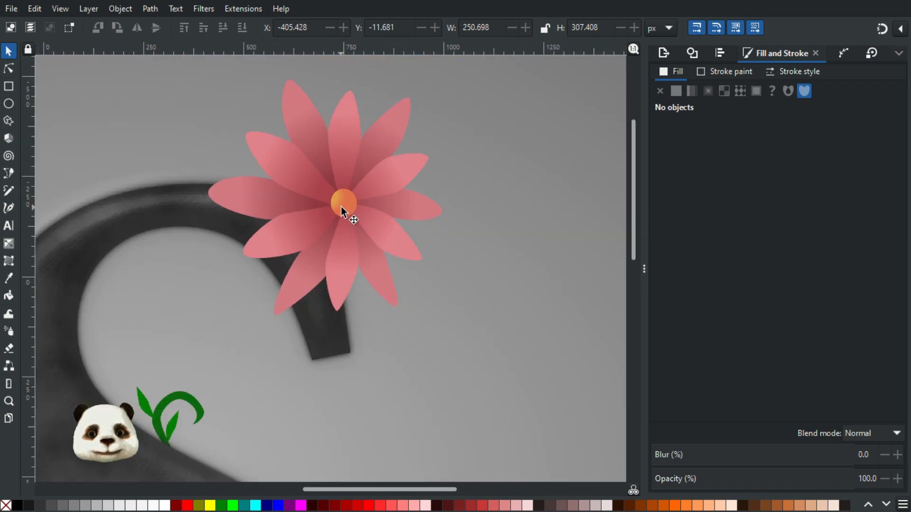
scroll(341, 207, "down", 3)
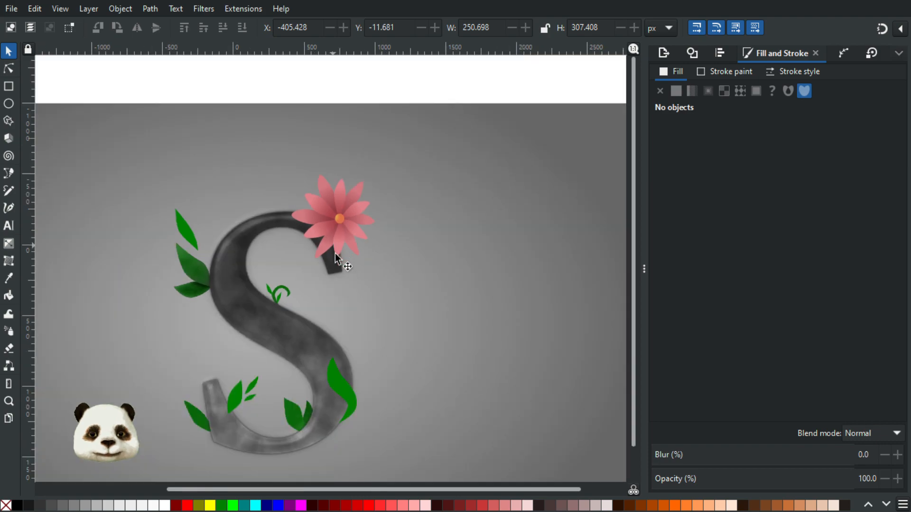
Step: Examine the leaves around the lower curve of the letter S and compare them with the upper leaves
left_click_drag(439, 289, 537, 239)
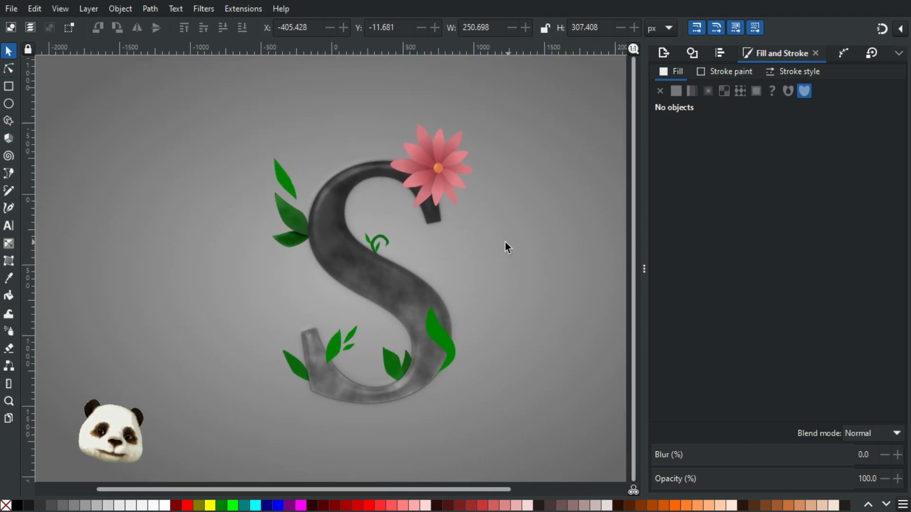
scroll(505, 242, "down", 1)
scroll(471, 351, "up", 2)
scroll(461, 338, "down", 1)
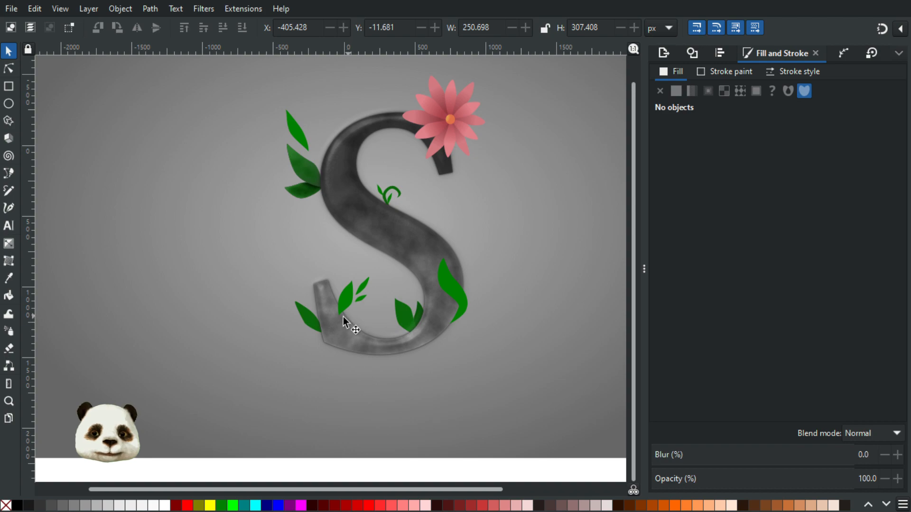
scroll(346, 314, "up", 2)
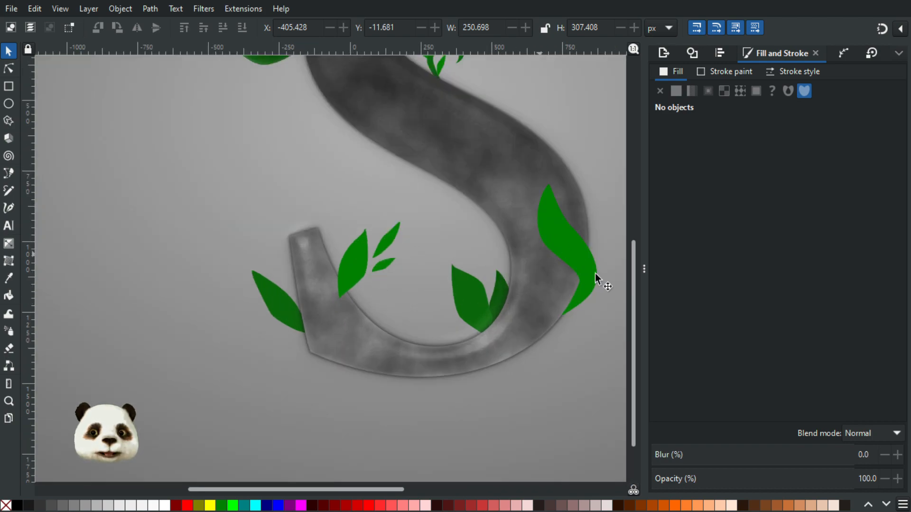
scroll(477, 287, "up", 5)
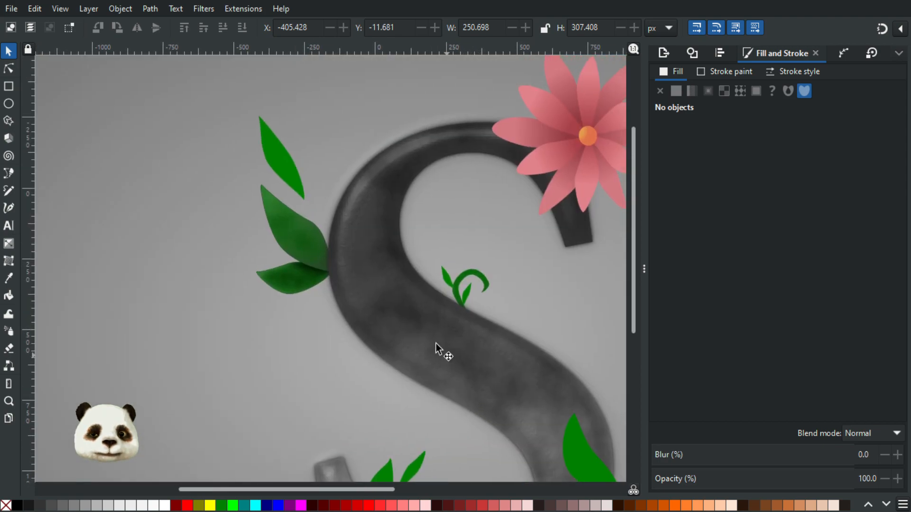
scroll(360, 237, "down", 2)
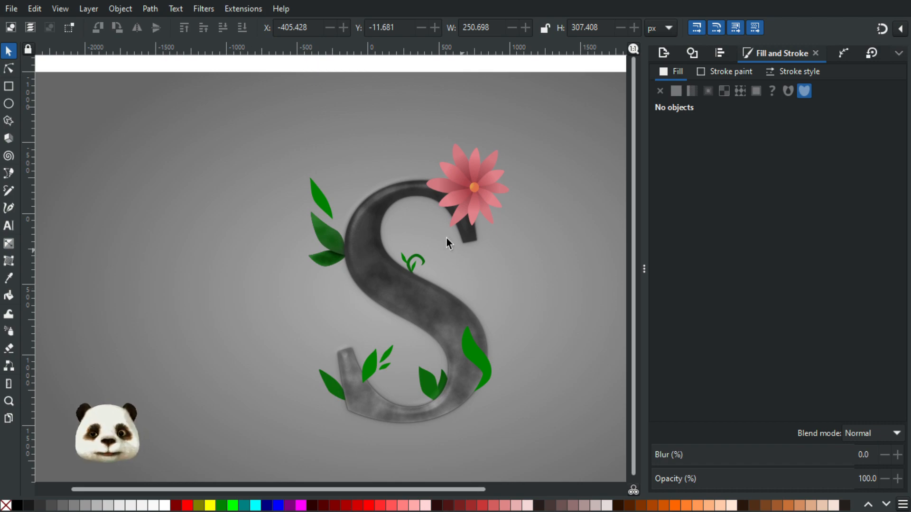
Step: Select the near-black blurred shadow shape stacked beneath the letter S, set its blur to 20%, and deselect it
scroll(381, 303, "up", 3)
left_click(372, 128)
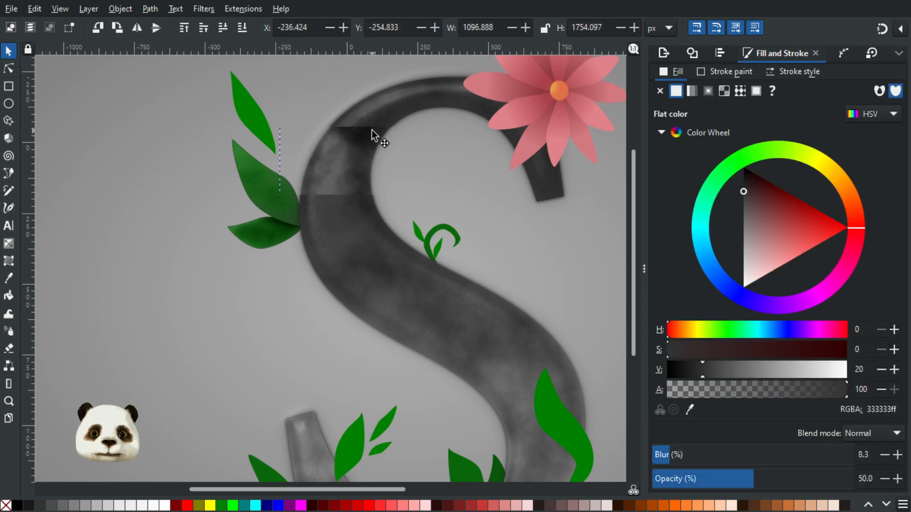
left_click(372, 128, "alt")
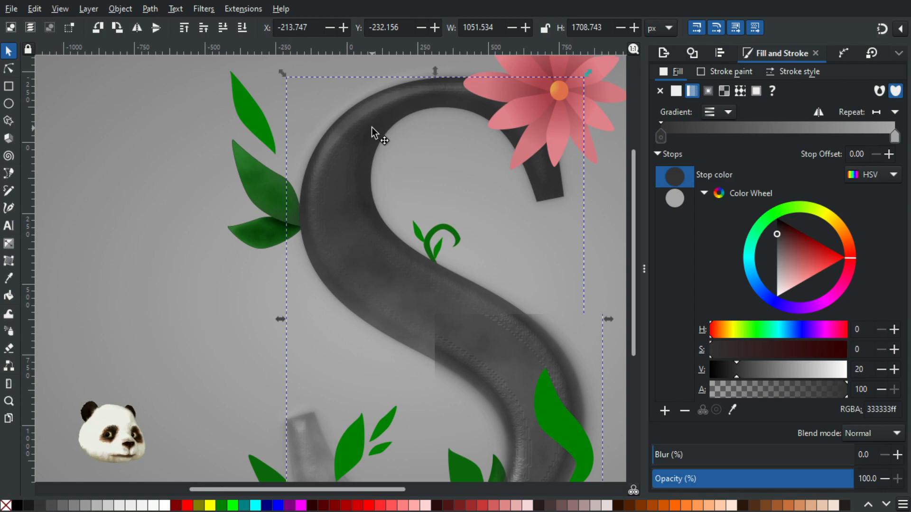
left_click(371, 127, "alt")
left_click(371, 127, "alt")
left_click(372, 127, "alt")
left_click(372, 127, "alt")
left_click(371, 127, "alt")
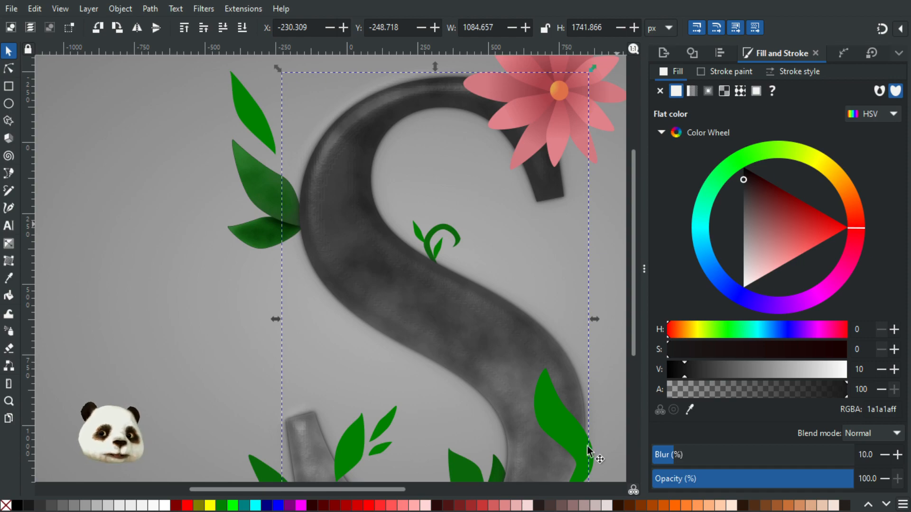
left_click(698, 455)
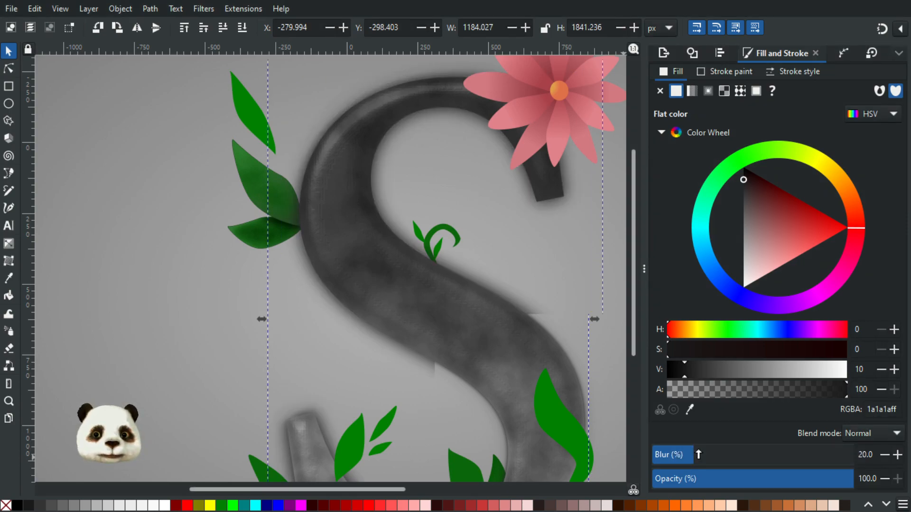
scroll(506, 362, "down", 3)
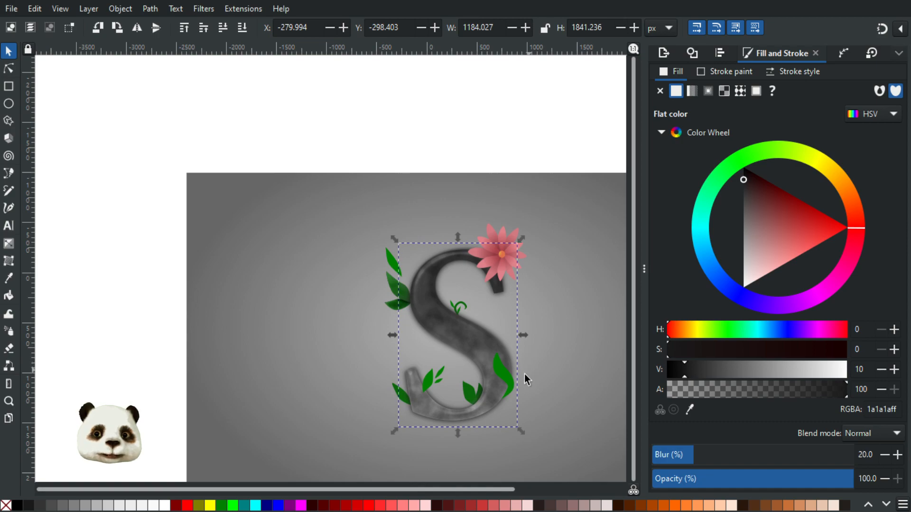
left_click(529, 304)
Step: Examine the letter's softened shadow against the background within the whole composition
left_click_drag(537, 310, 528, 259)
left_click_drag(516, 250, 516, 250)
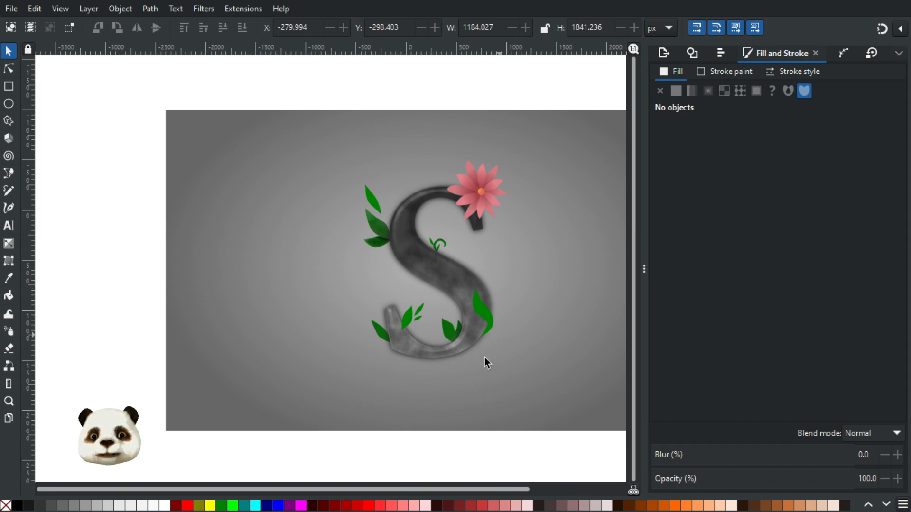
left_click_drag(594, 284, 521, 323)
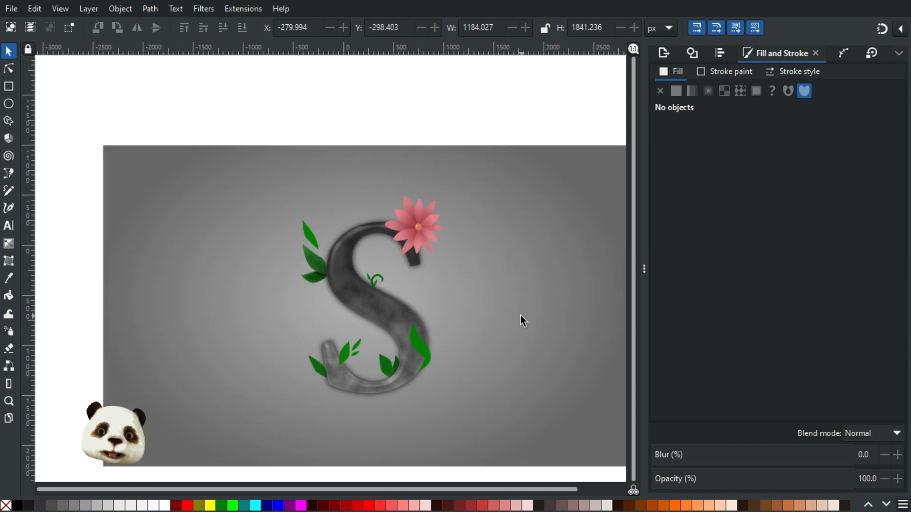
scroll(520, 315, "down", 1, "ctrl")
scroll(463, 340, "up", 1, "ctrl")
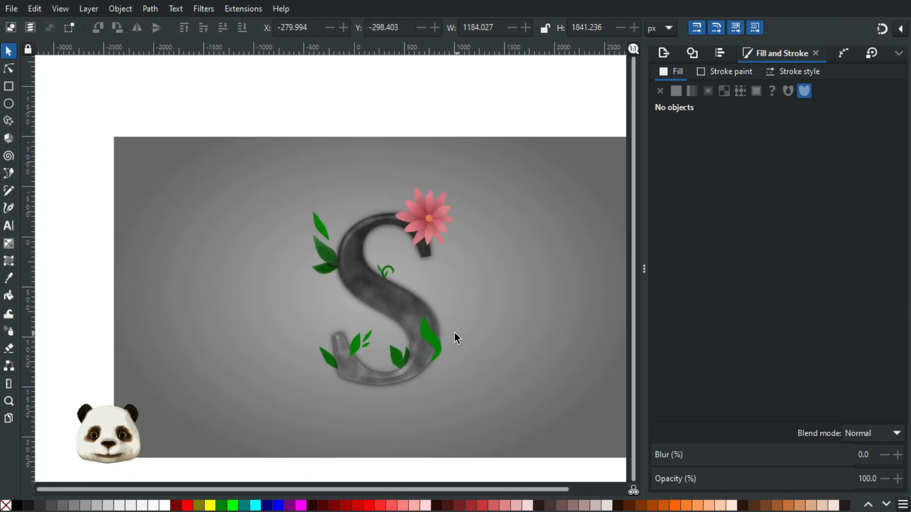
scroll(453, 332, "up", 1, "ctrl")
left_click_drag(475, 214, 529, 192)
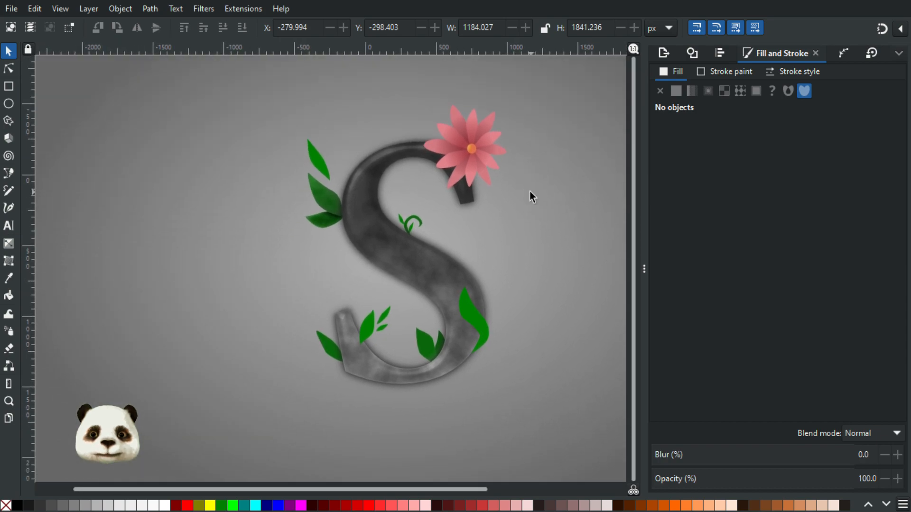